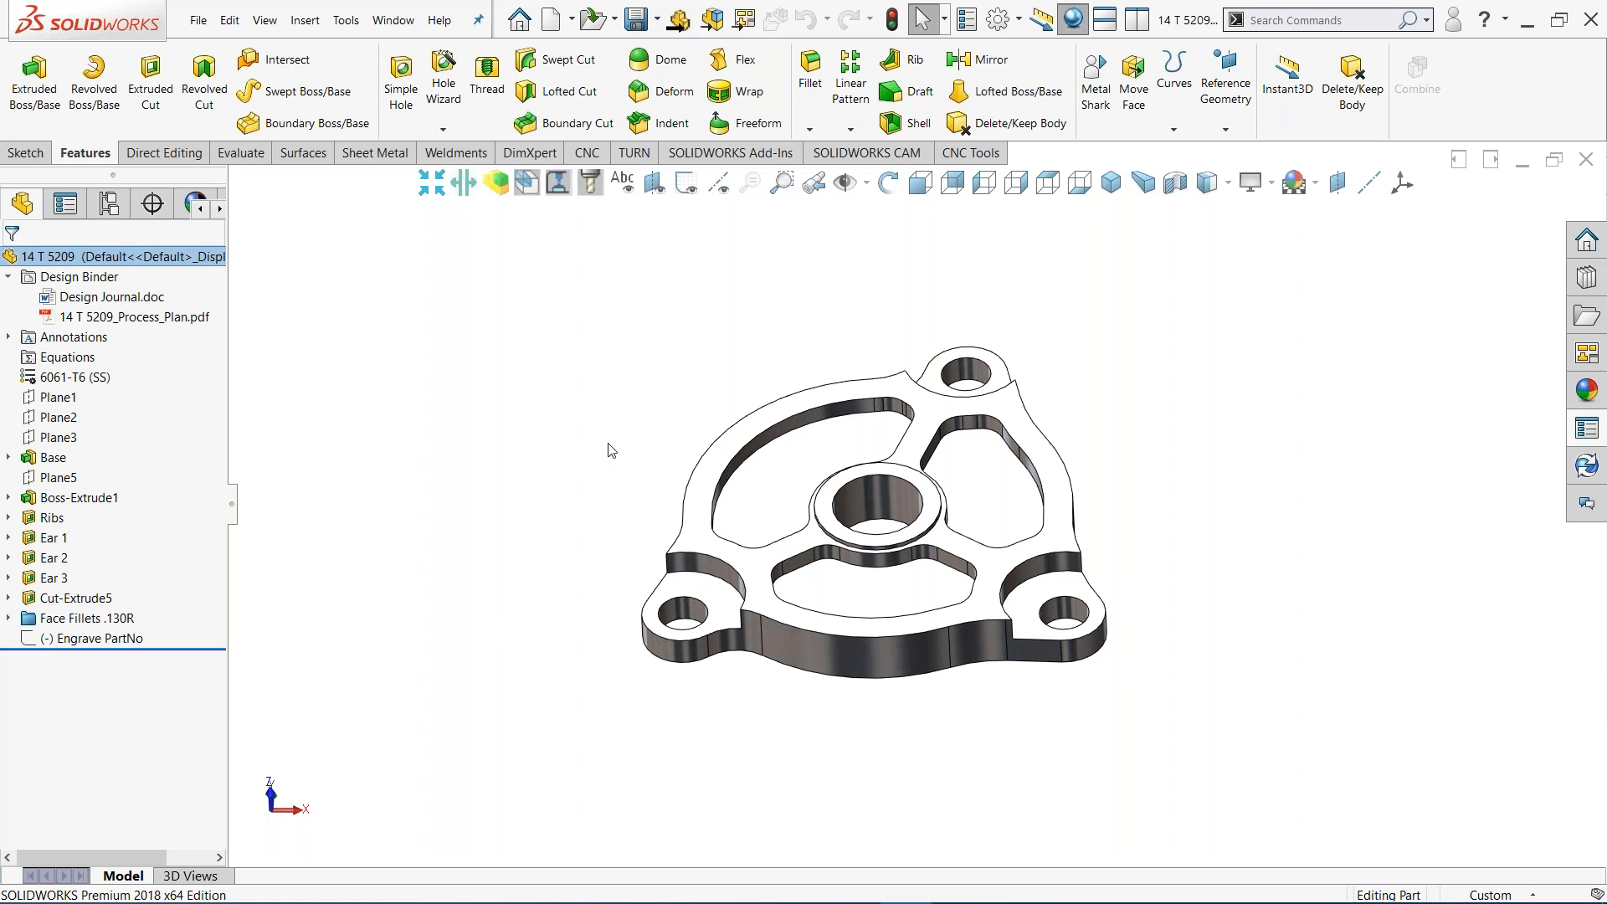
Review the 14 T 5209 process plan PDF for the part number, operation and machine CCU, closing it when done
left_click(146, 321)
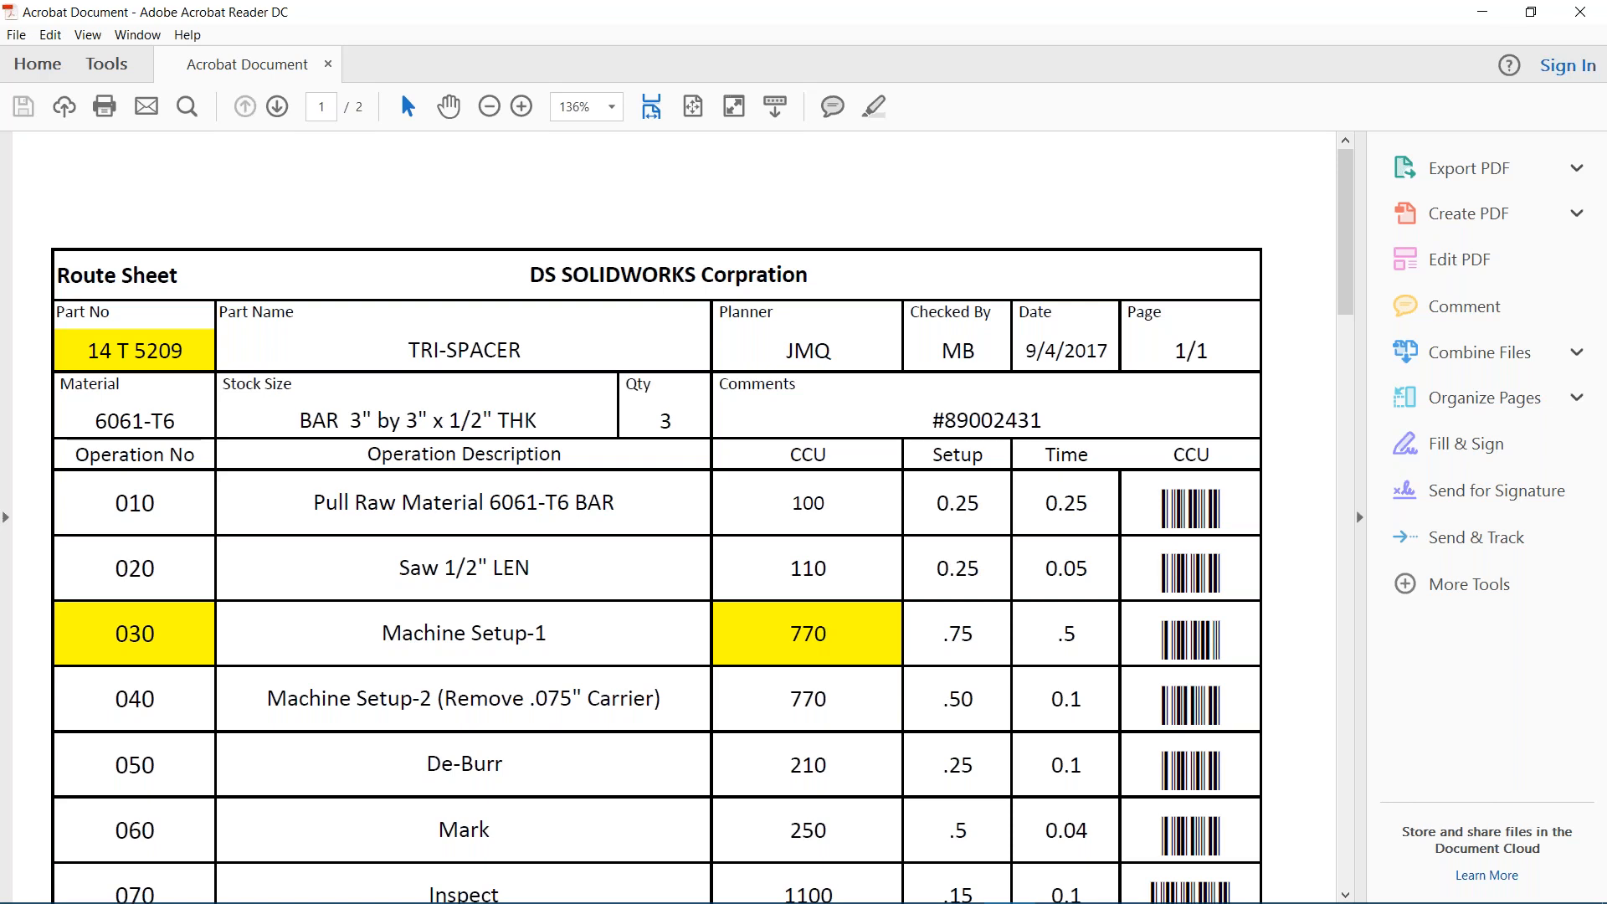
left_click(1580, 11)
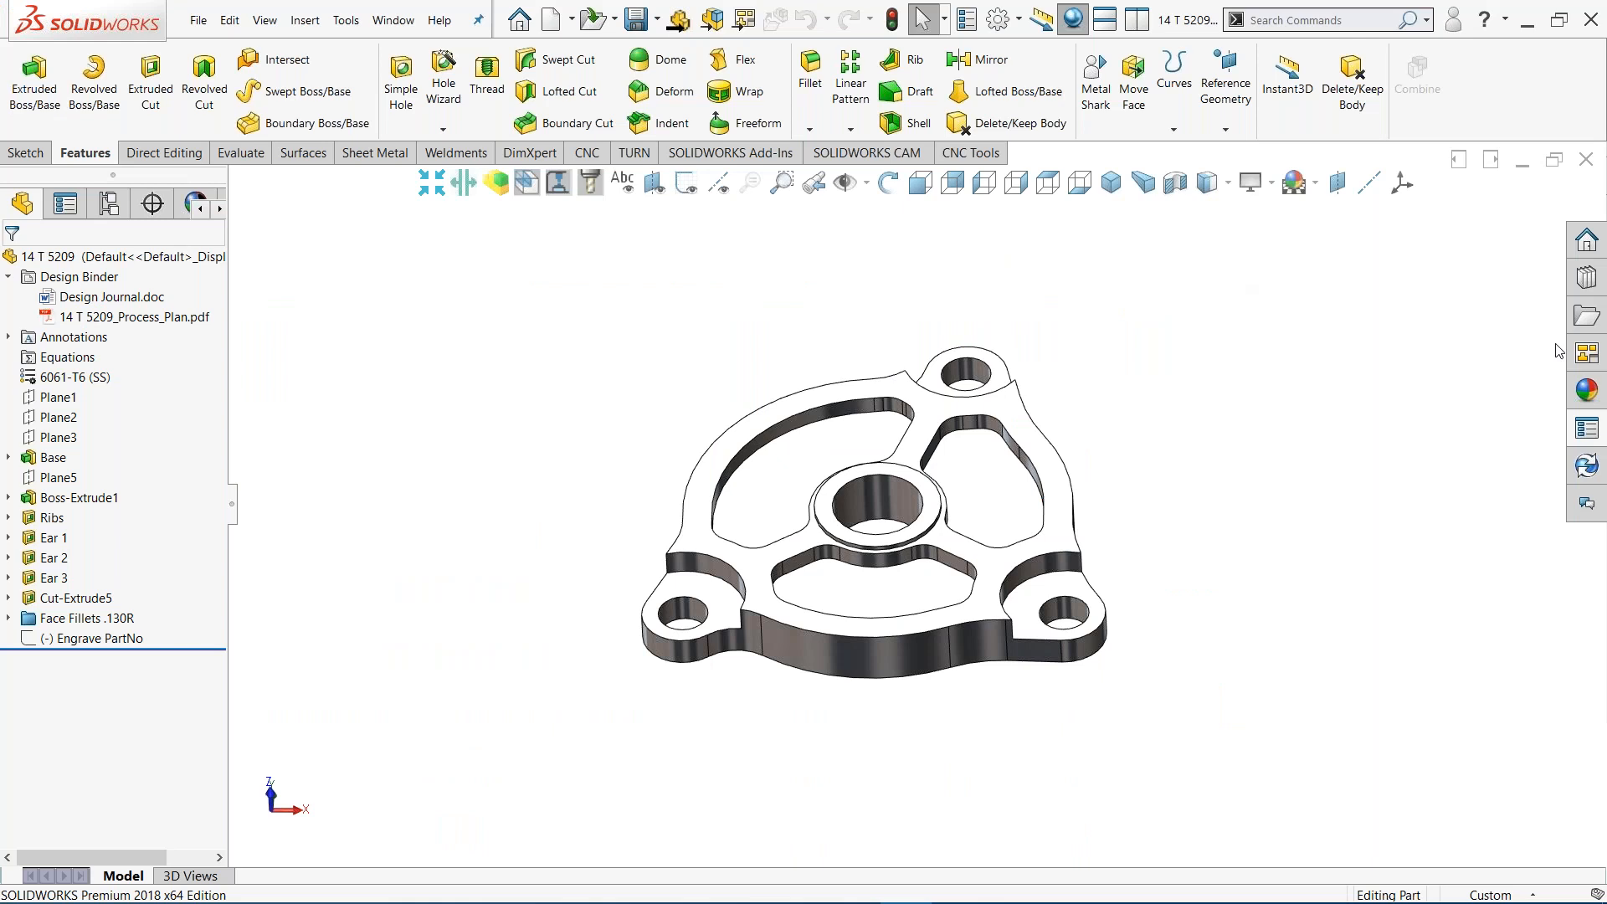
Open the Tormach 4in Vise_TG assembly from the _Setup Process Templates folder in the CNC design library
left_click(1586, 277)
left_click(1387, 216)
left_click(1487, 238)
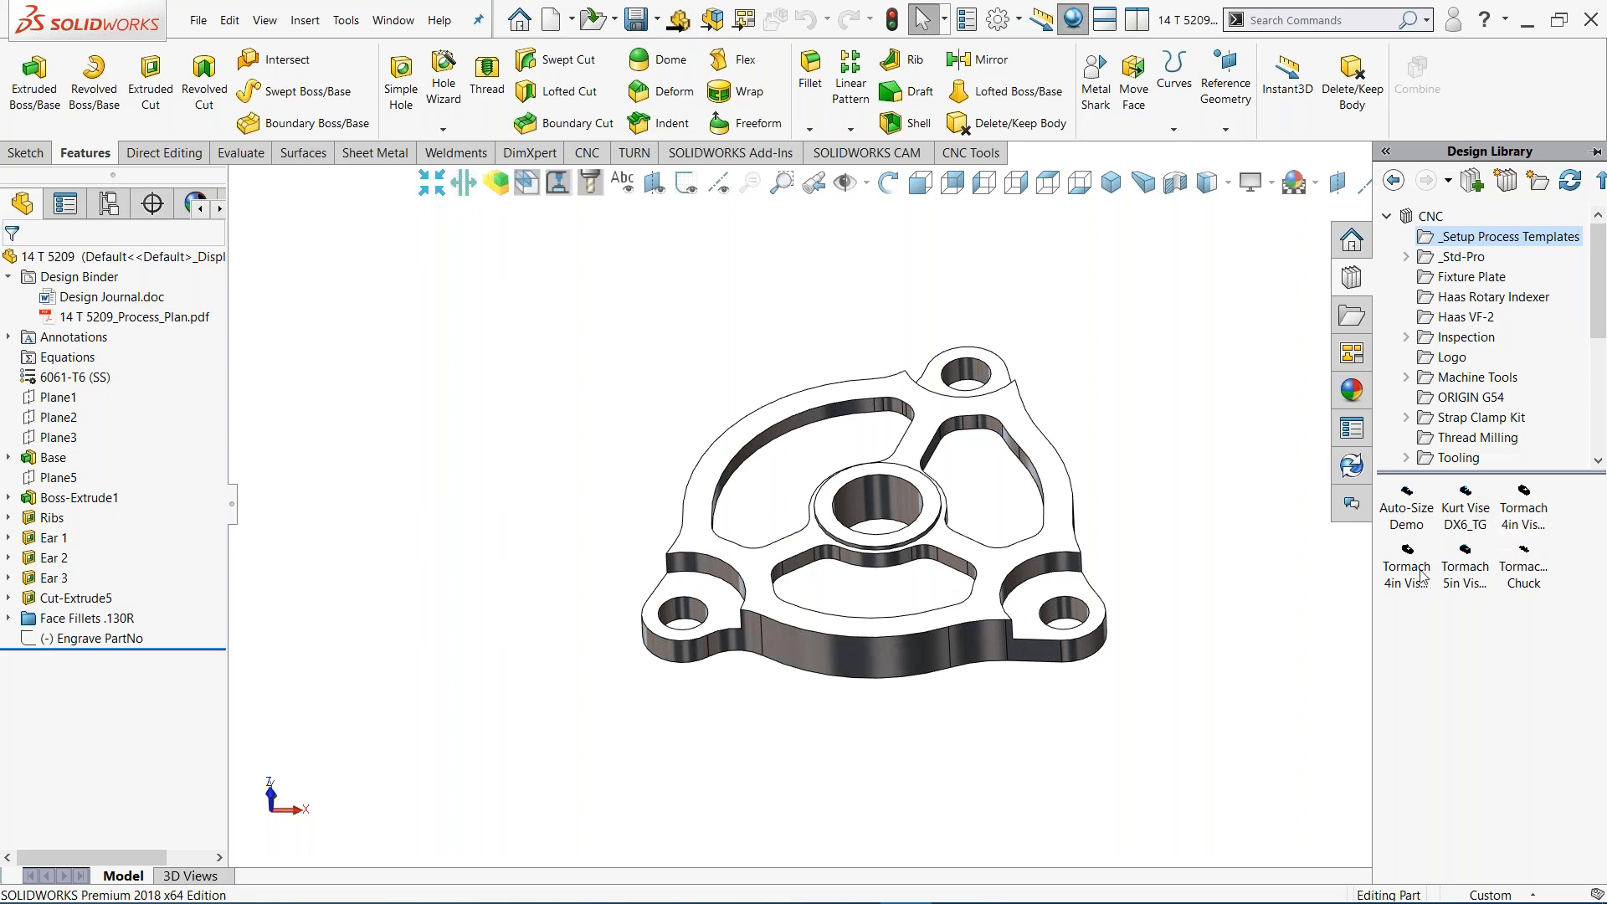
mouse_move(1417, 566)
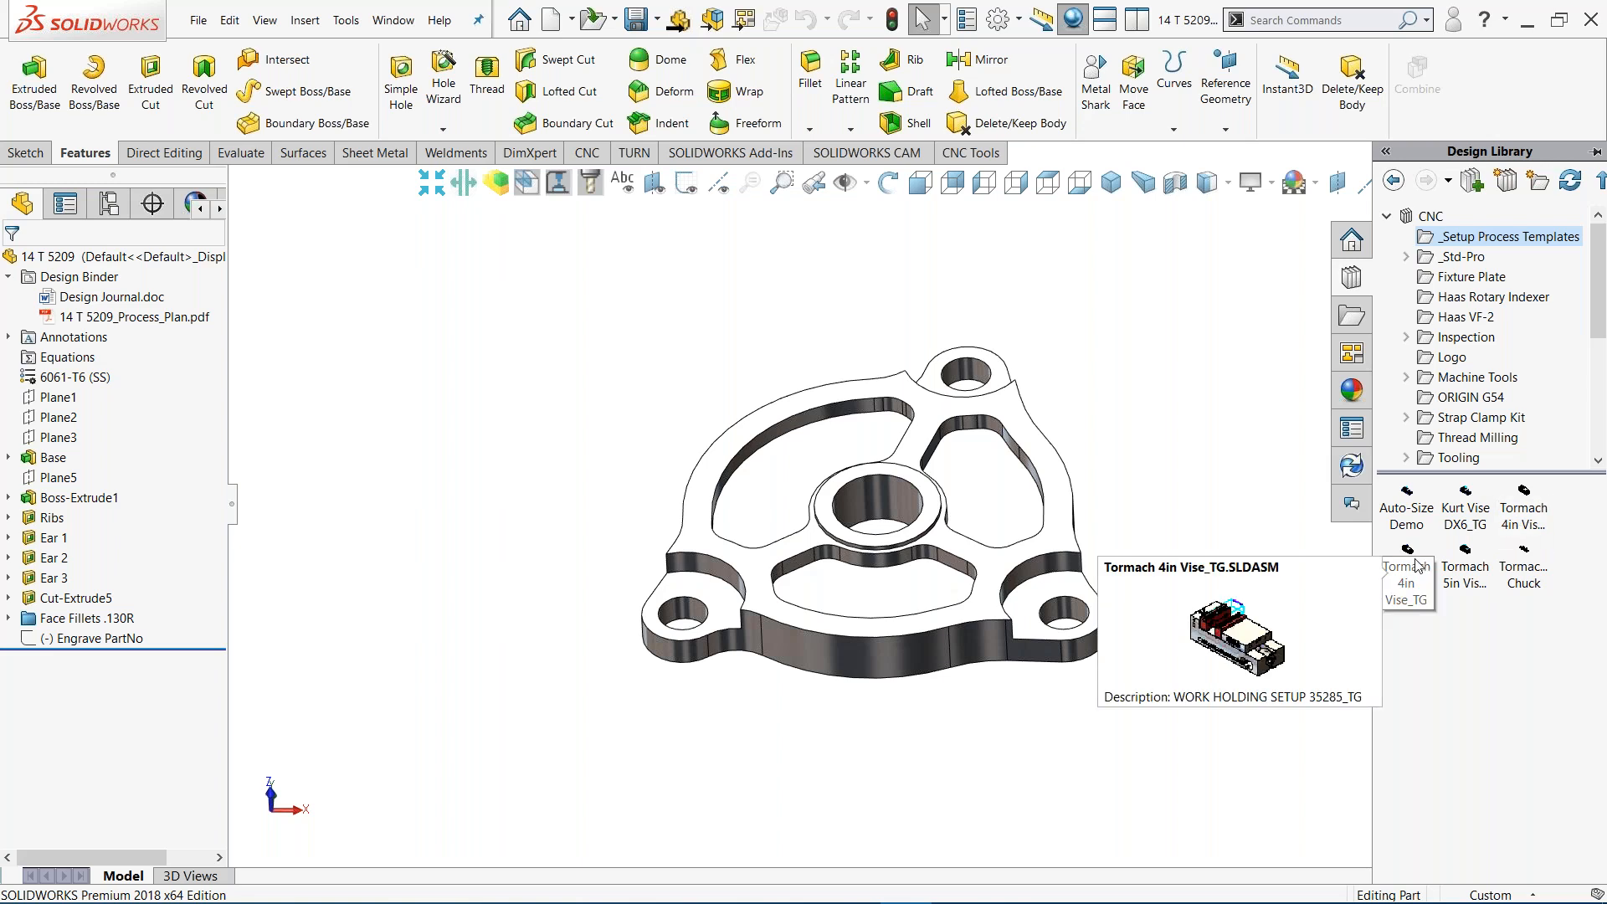
right_click(1412, 552)
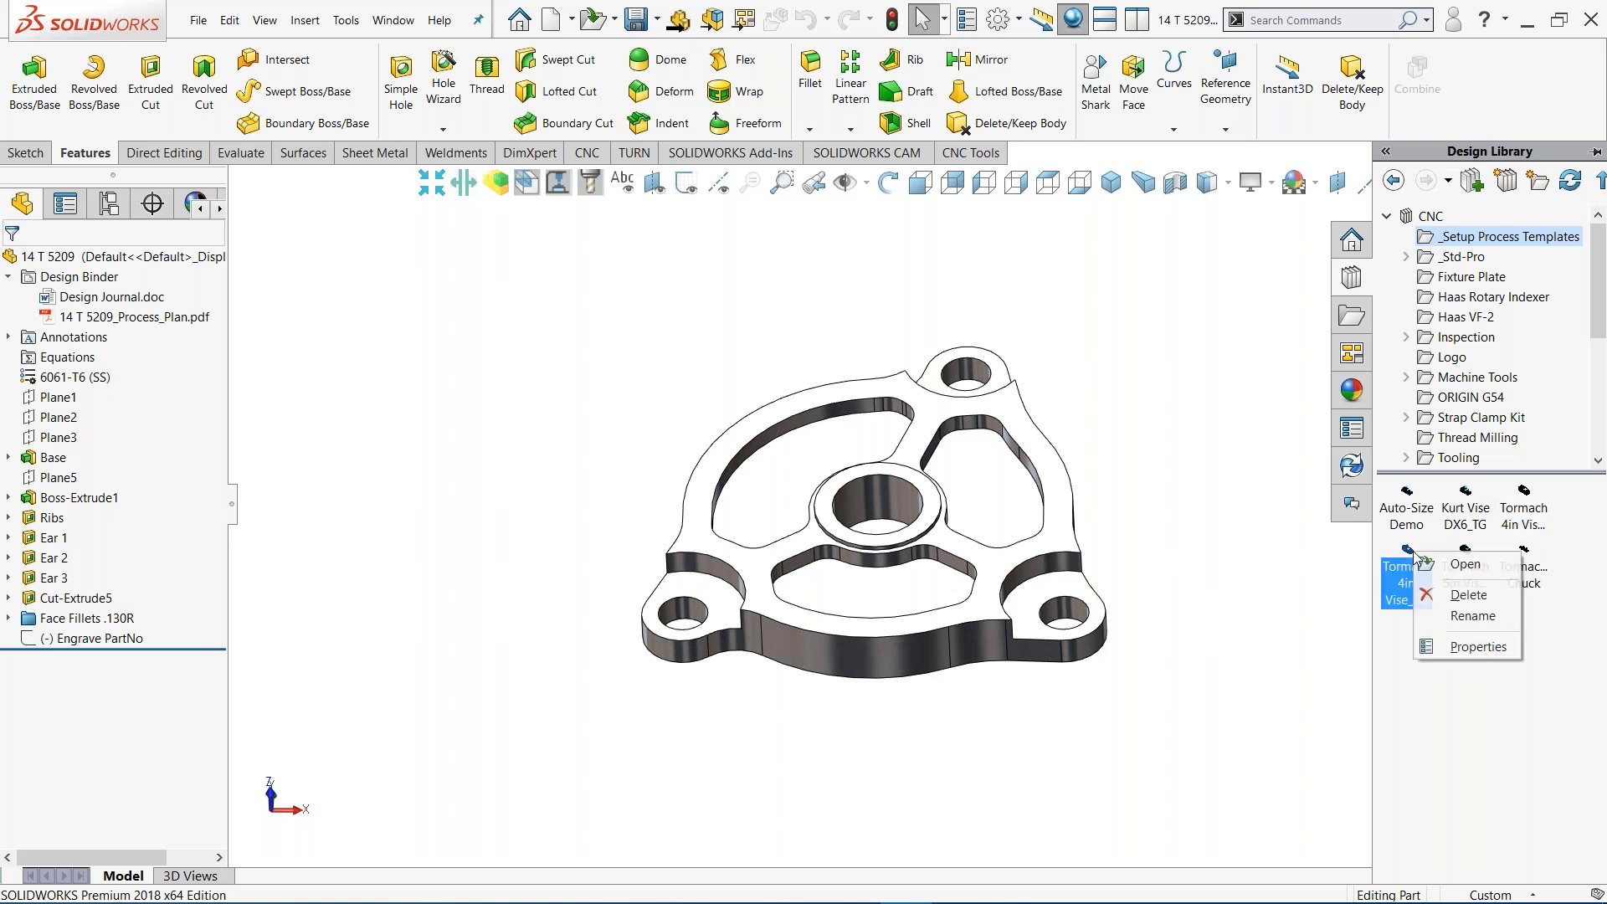
left_click(1452, 560)
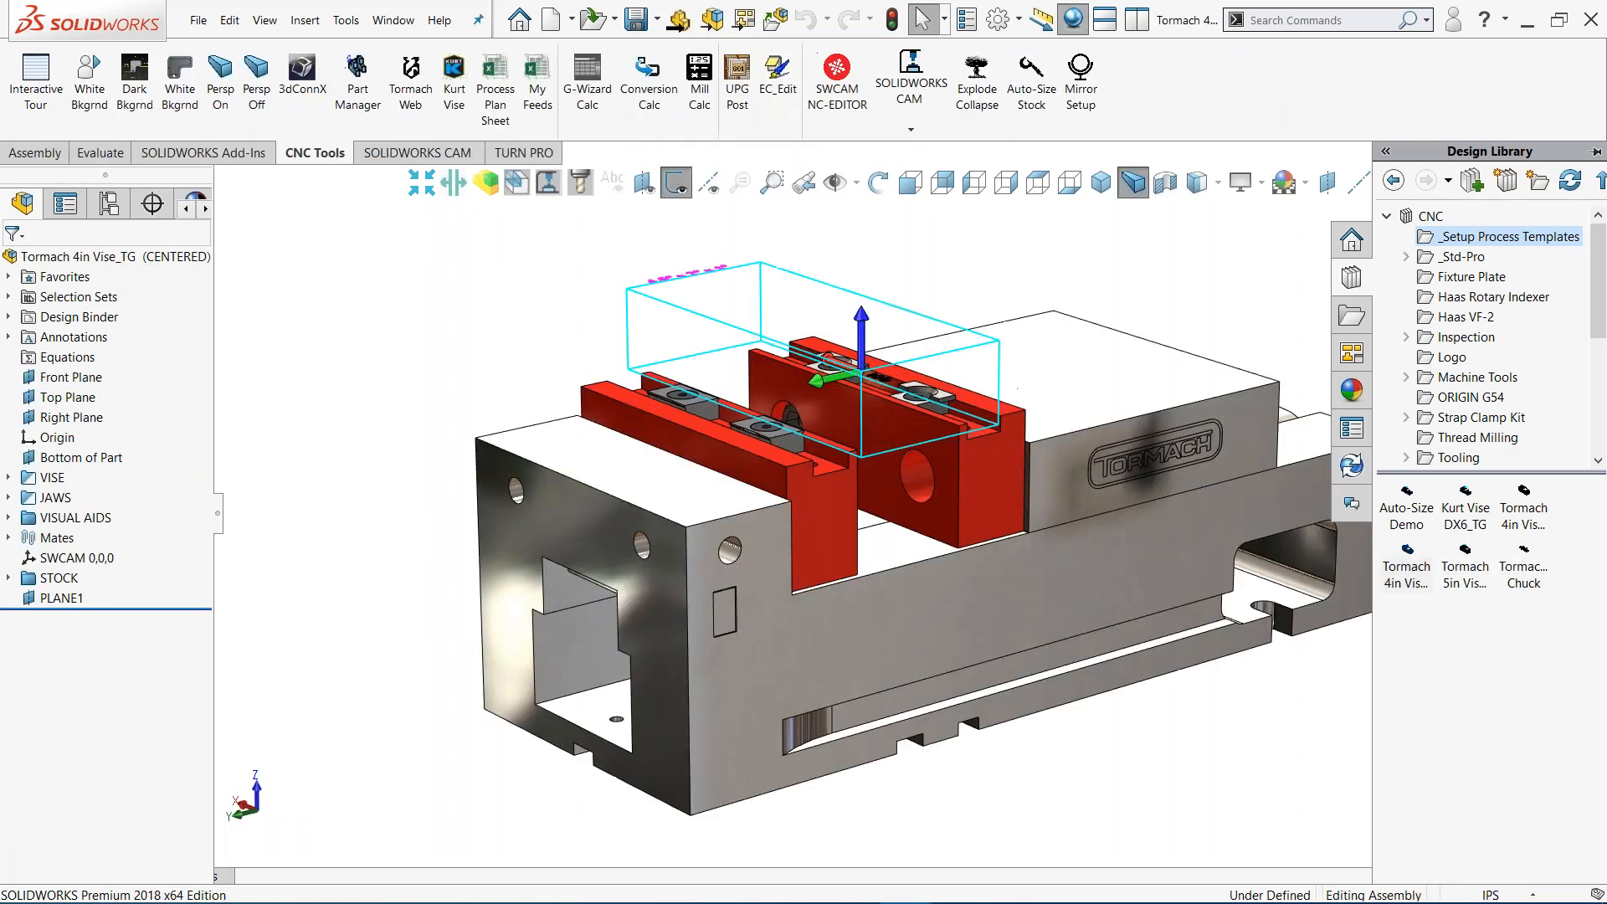
scroll(663, 562, "up", 2)
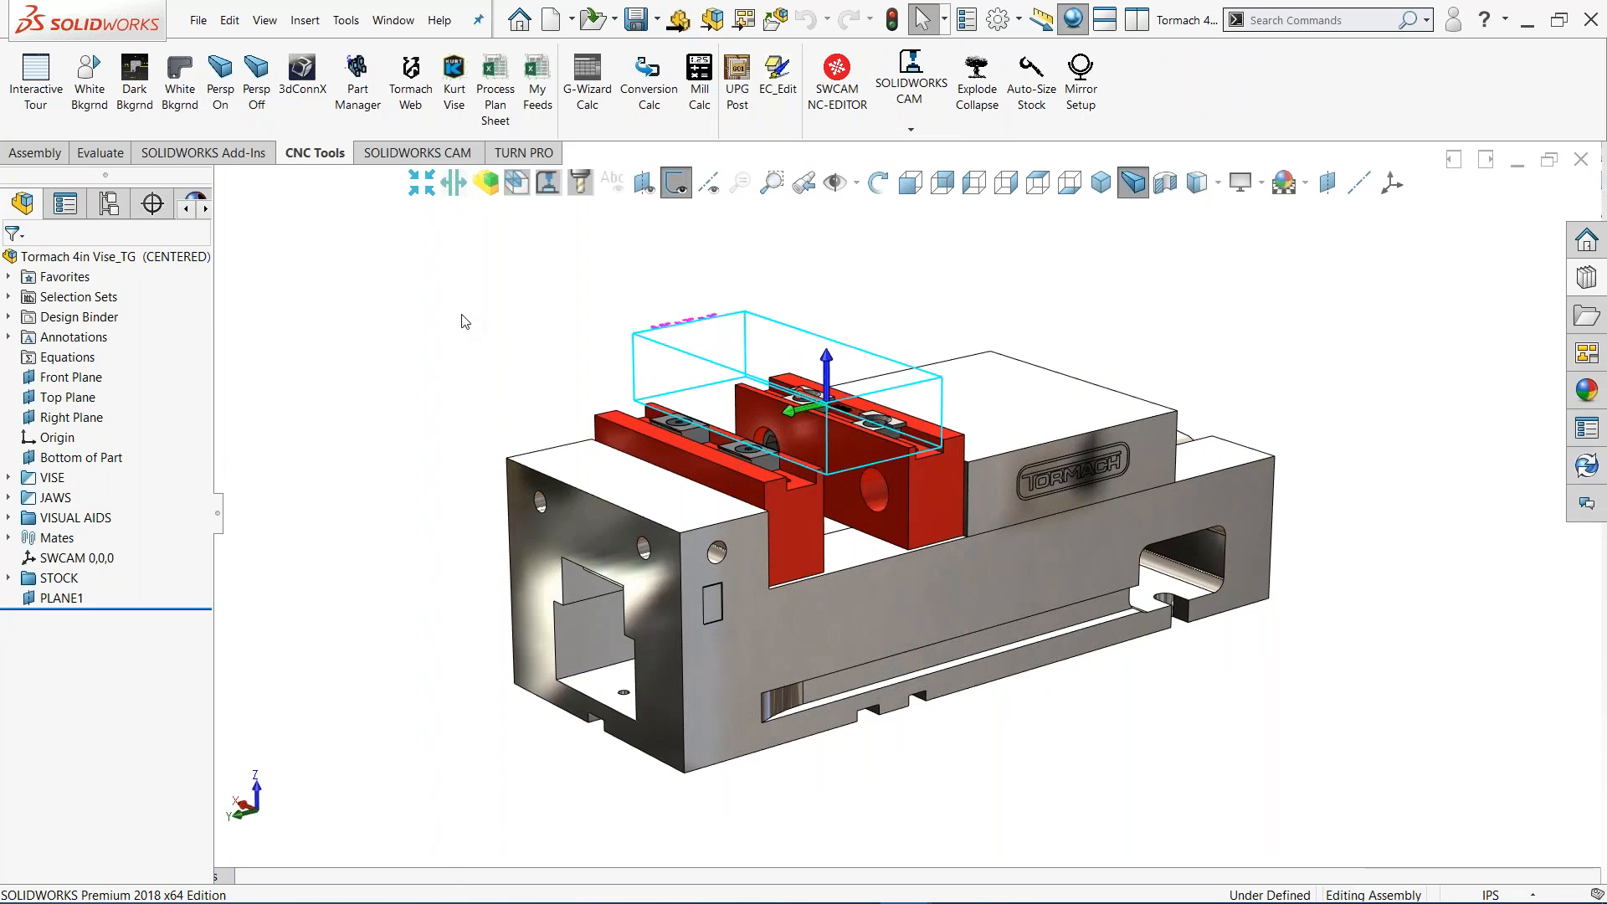
Open the vise assembly's drawing to bring up its fixture setup sheet
right_click(588, 368)
left_click(669, 614)
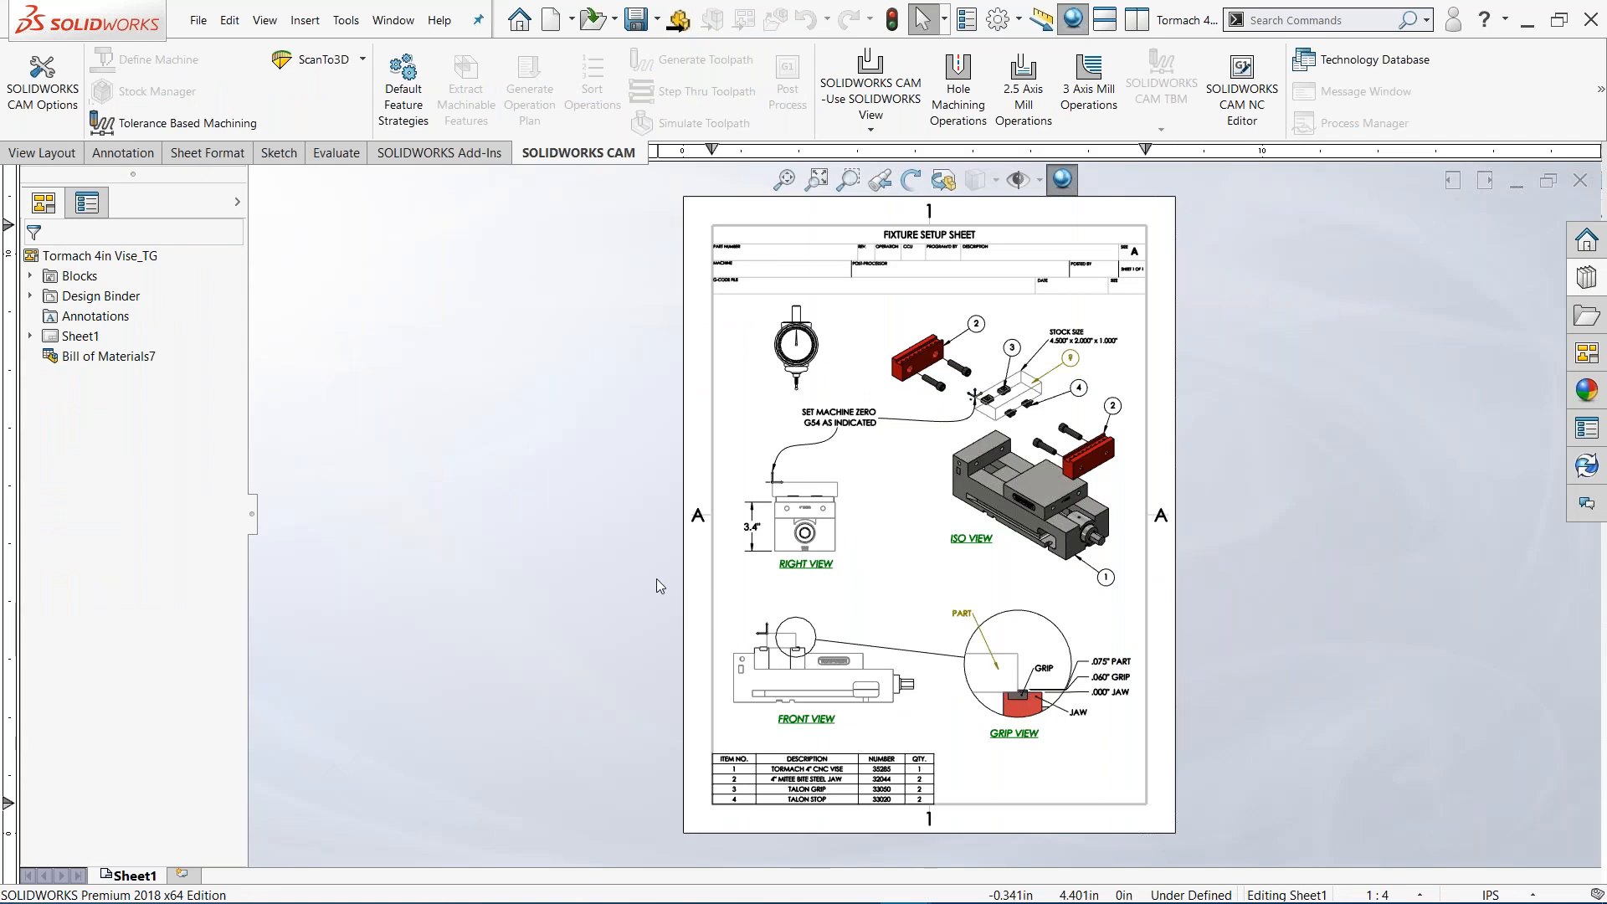
scroll(987, 505, "up", 1)
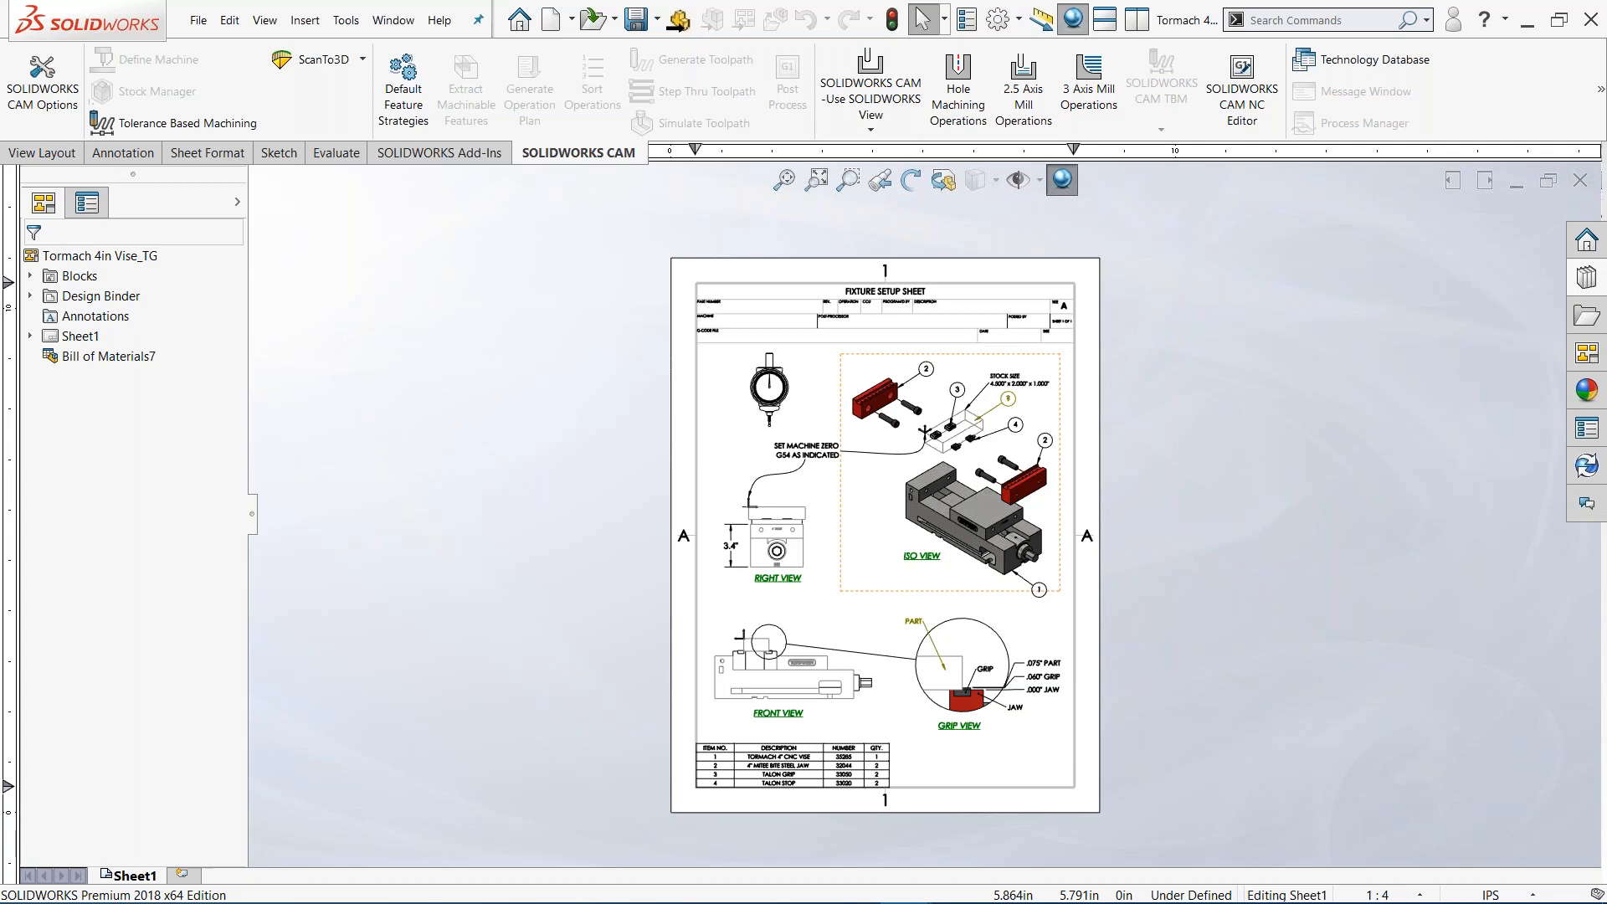
scroll(954, 528, "down", 1)
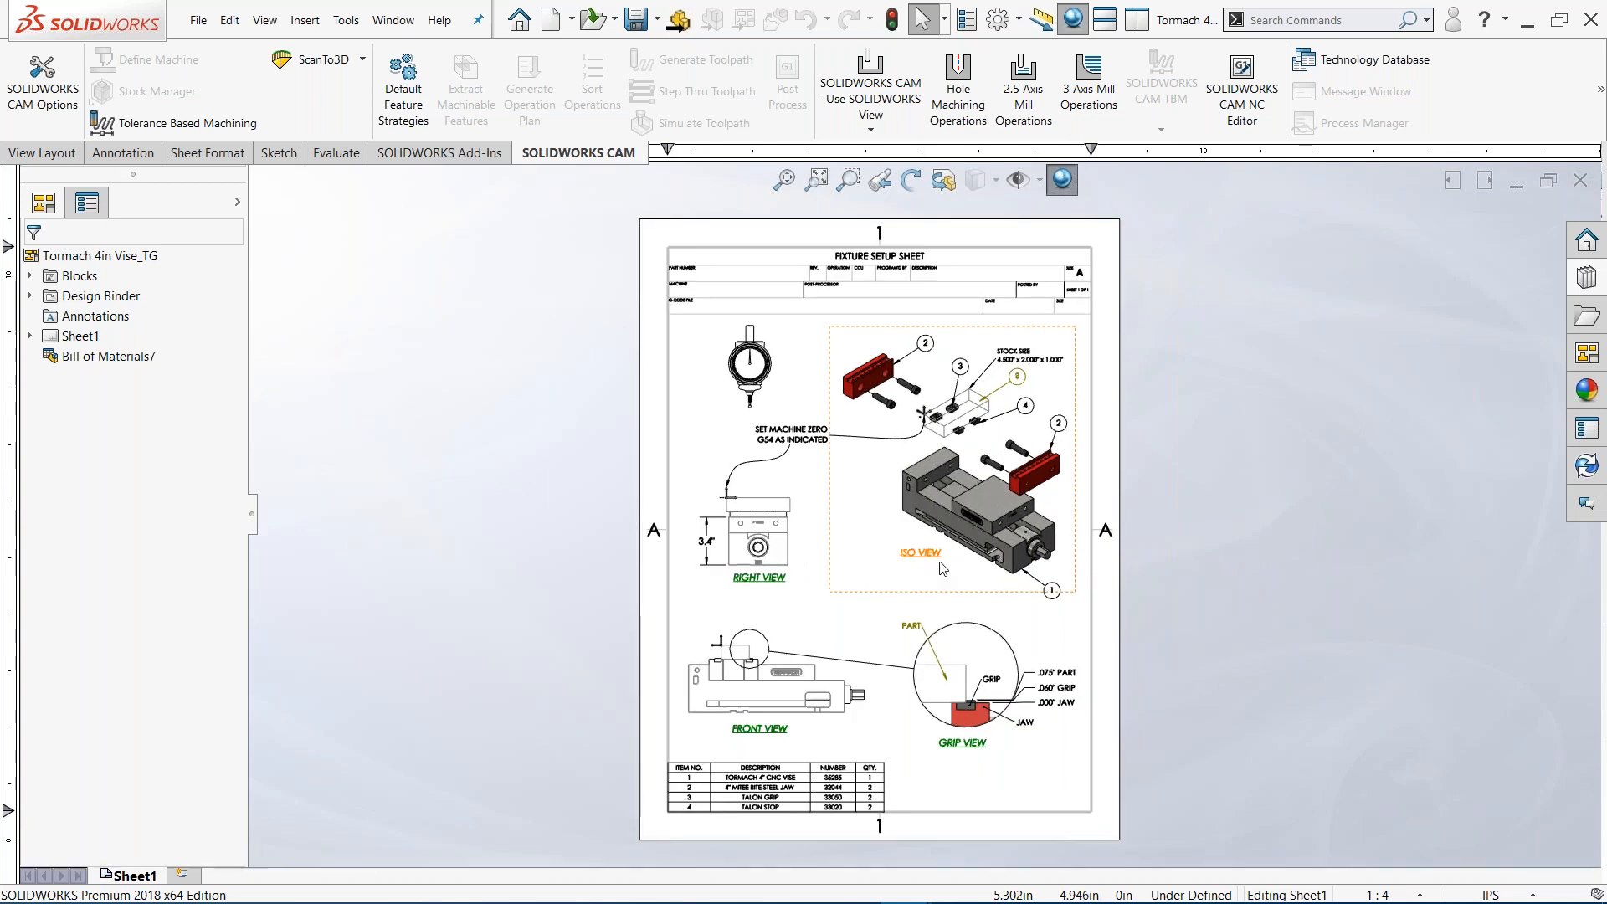
Start saving the drawing under a new name, 14 T 5209_030_770, in the 14 T 5209 Mill Demo folder
left_click(657, 19)
left_click(666, 67)
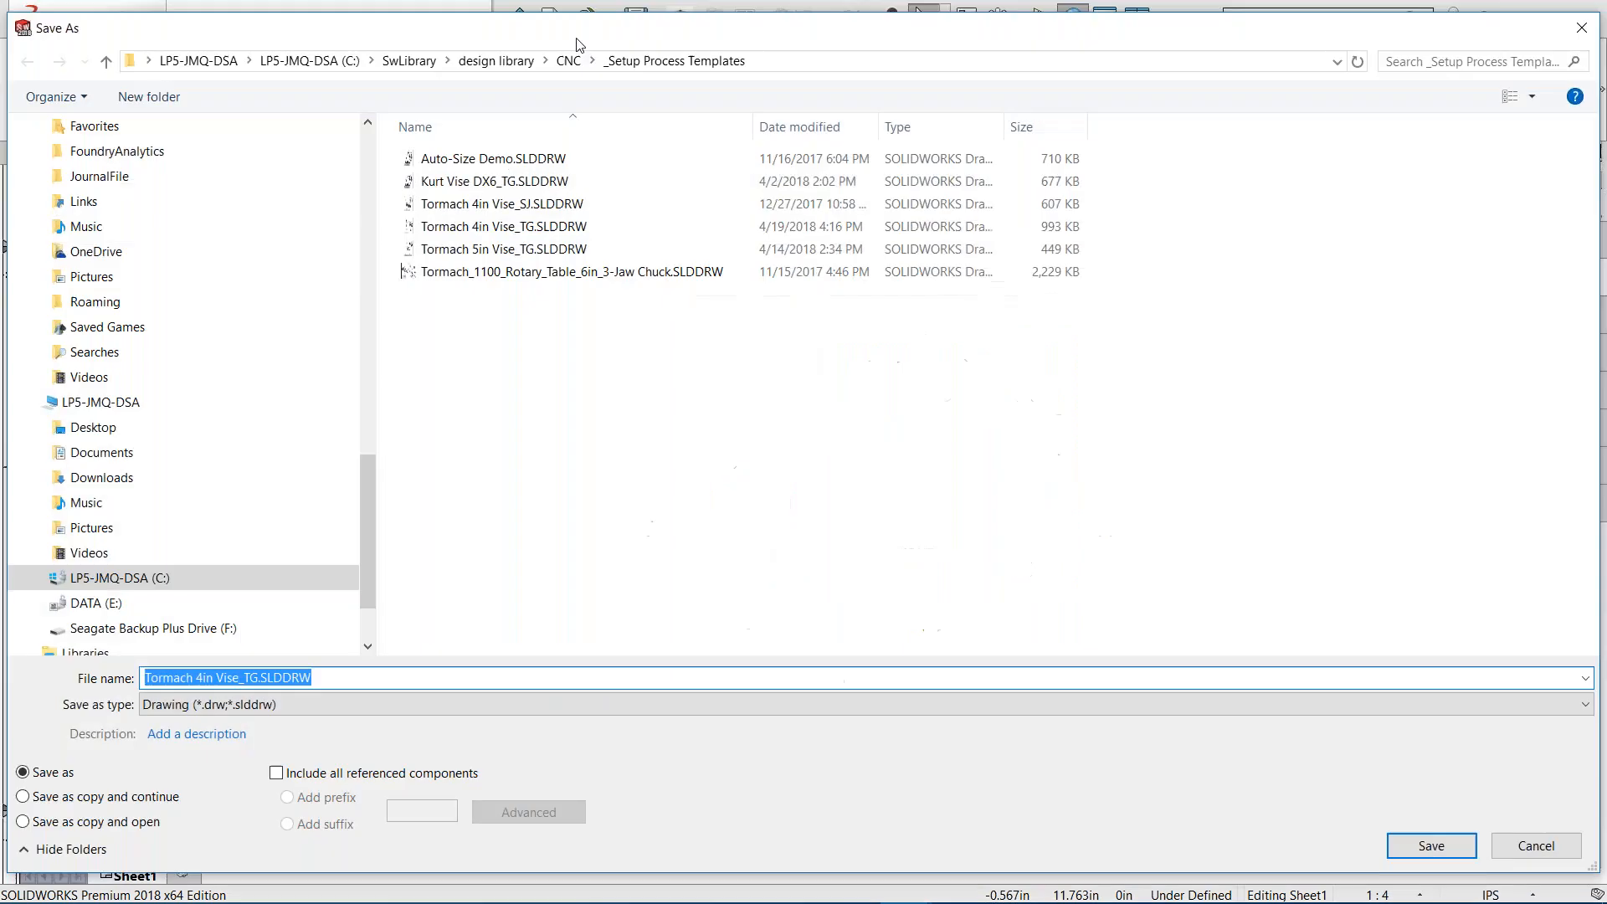
left_click_drag(369, 473, 364, 133)
left_click(120, 209)
left_click(198, 679)
left_click(197, 678)
left_click_drag(261, 677, 144, 677)
type("14 T 5209_030_770")
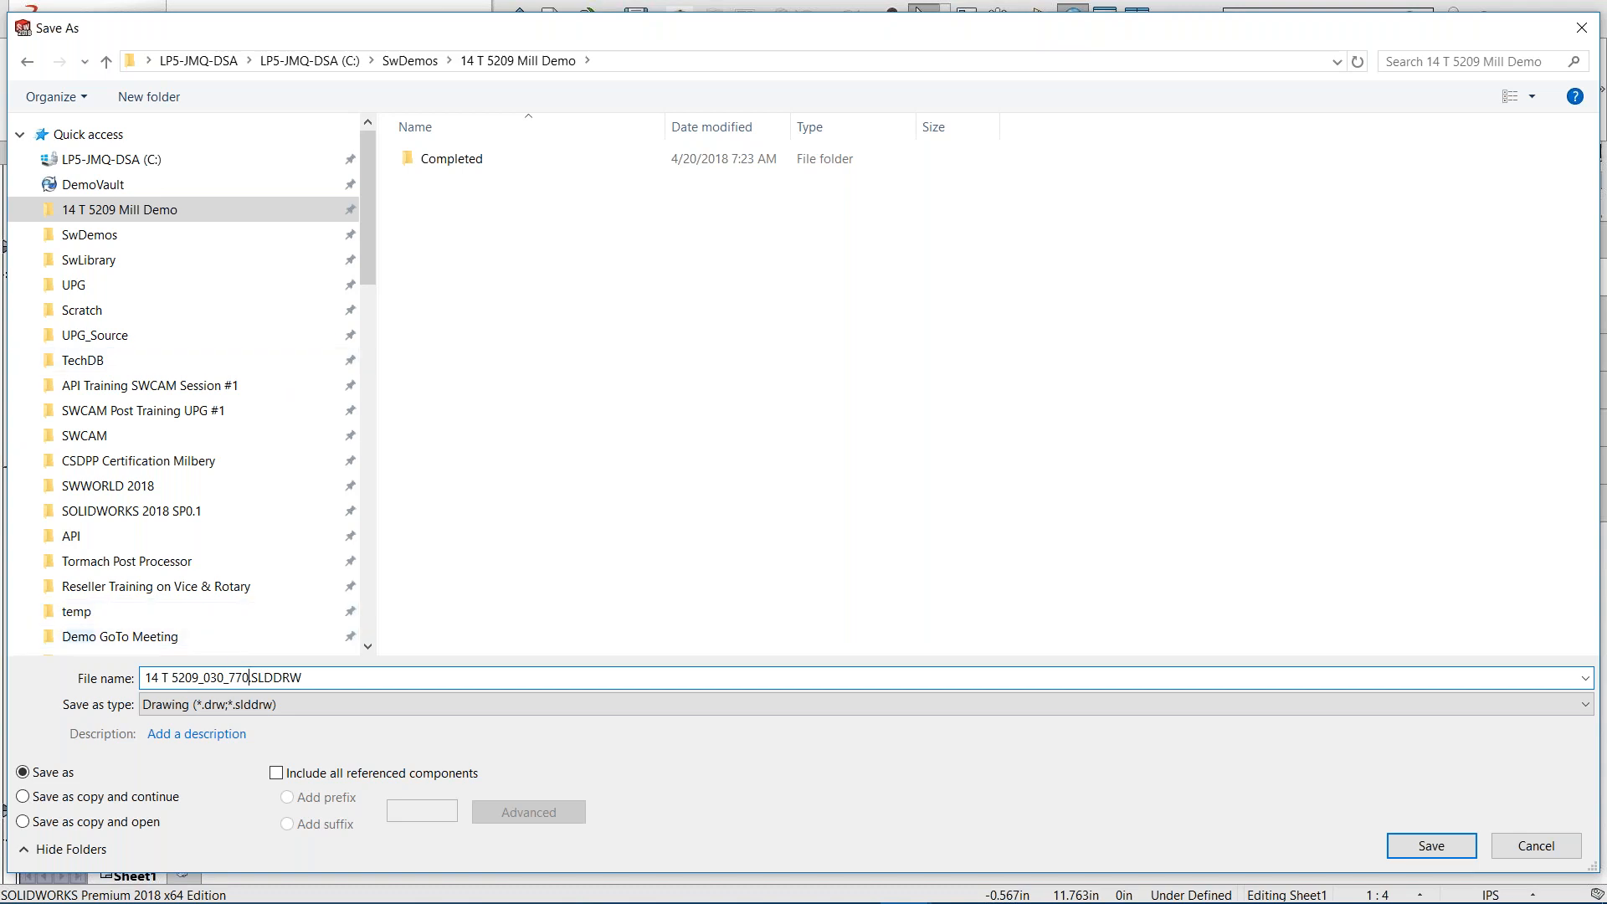
Include all referenced components in the save and set their folder to C:\SwDemos\14 T 5209 Mill Demo
left_click(294, 775)
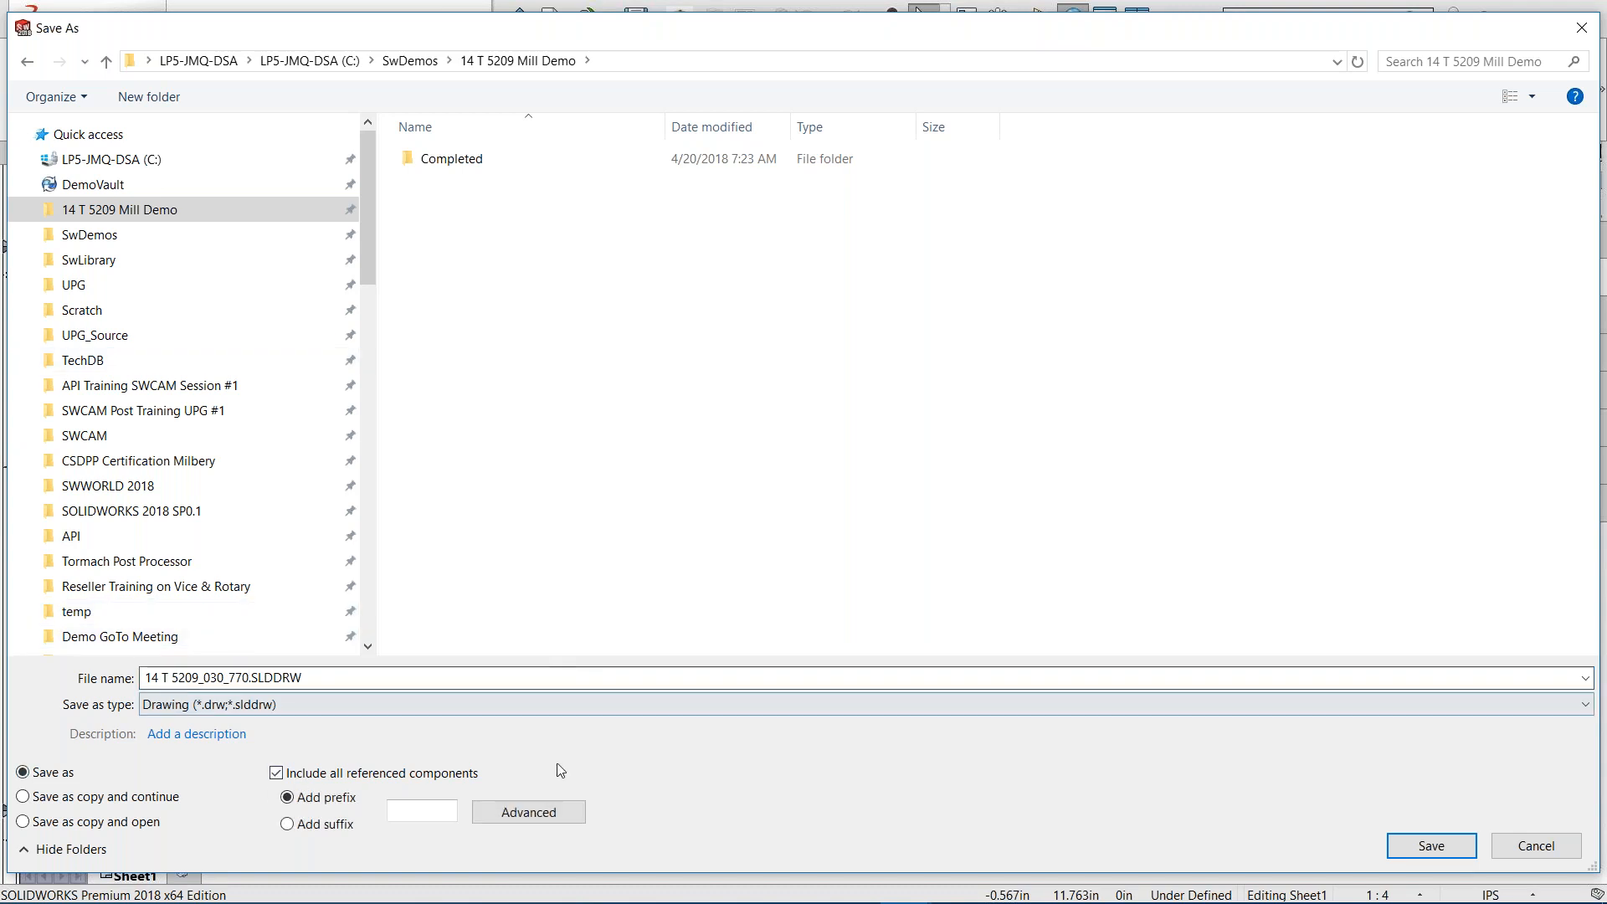
left_click(528, 812)
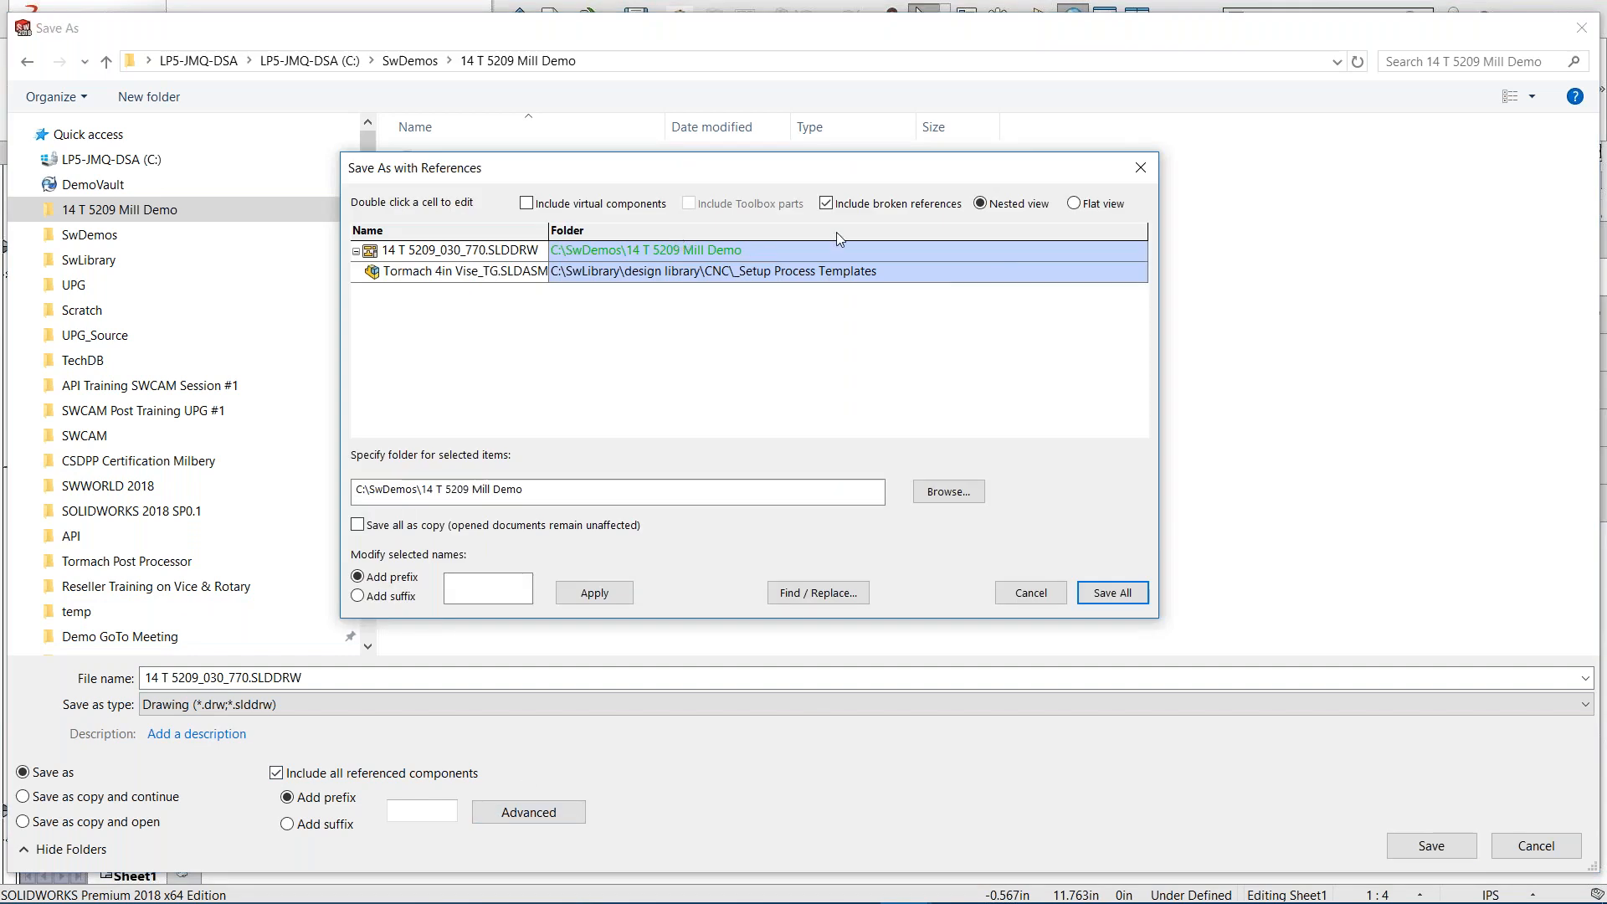
left_click(937, 494)
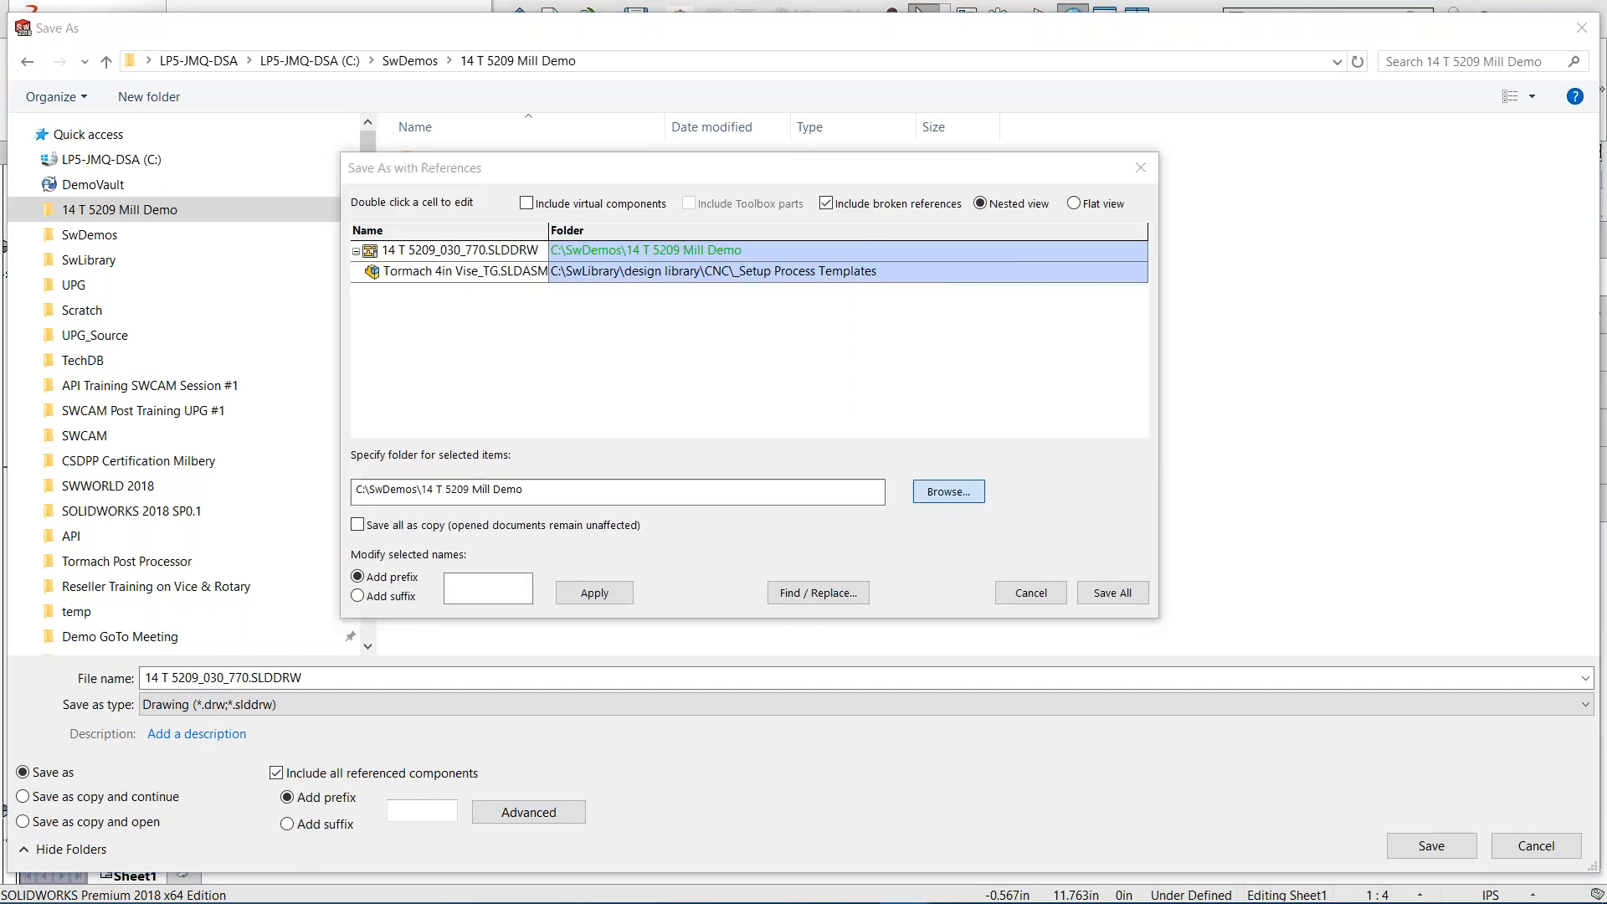
left_click(877, 239)
left_click(1372, 829)
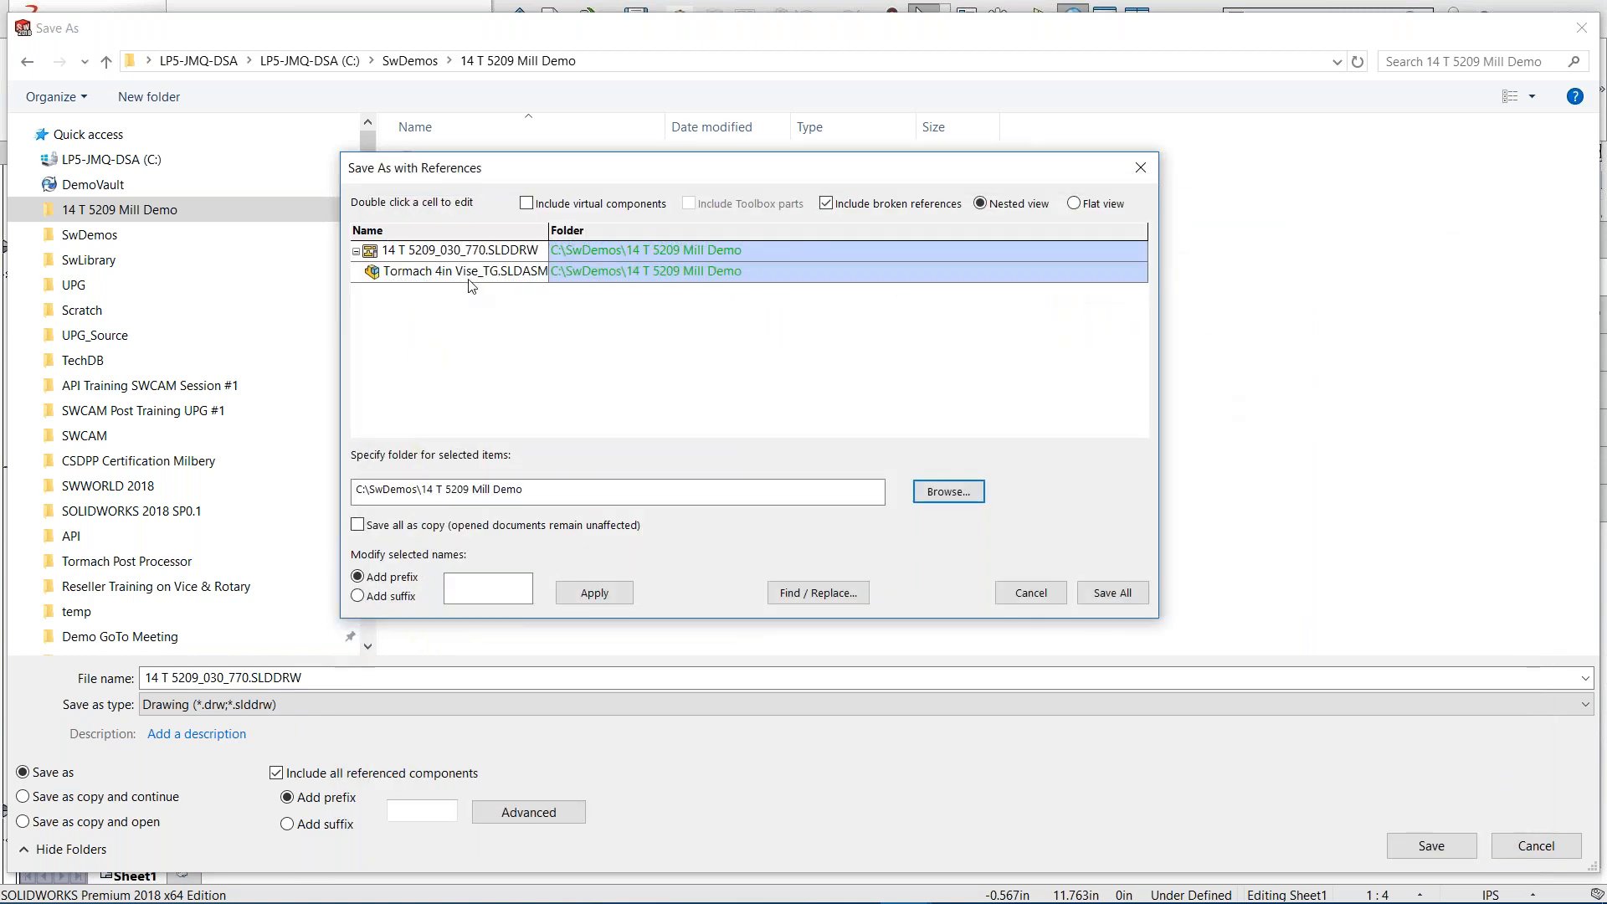
Rename the referenced vise assembly as 14 T 5209_030_770 and save all the files
double_click(469, 271)
left_click_drag(498, 271, 284, 269)
type("14 T 52")
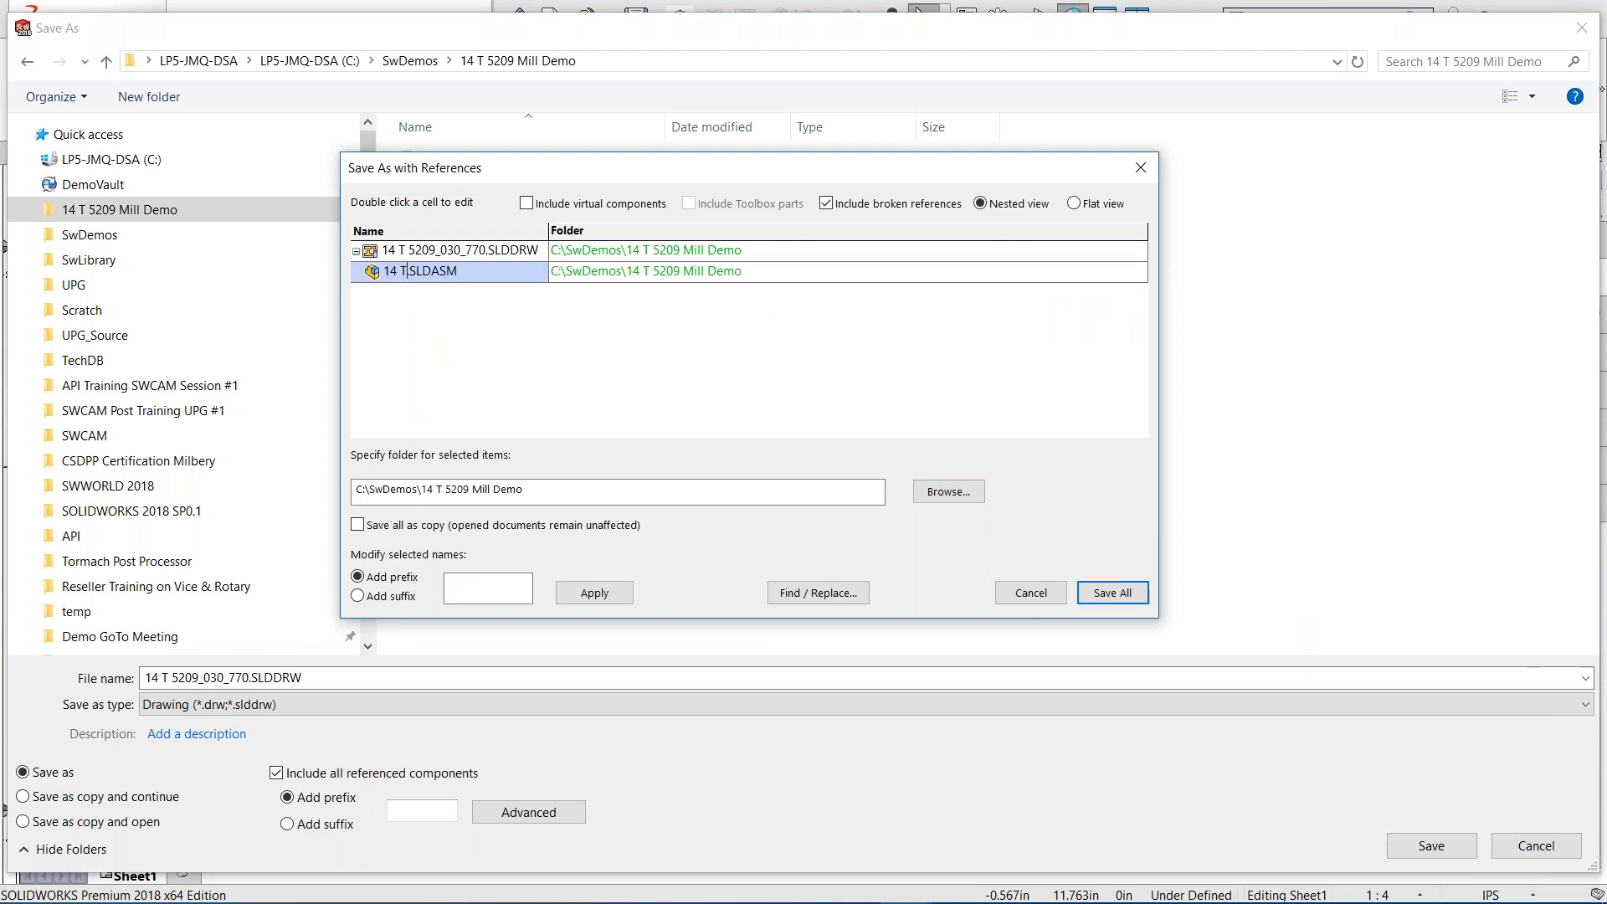
type("09_030_770")
left_click(420, 273)
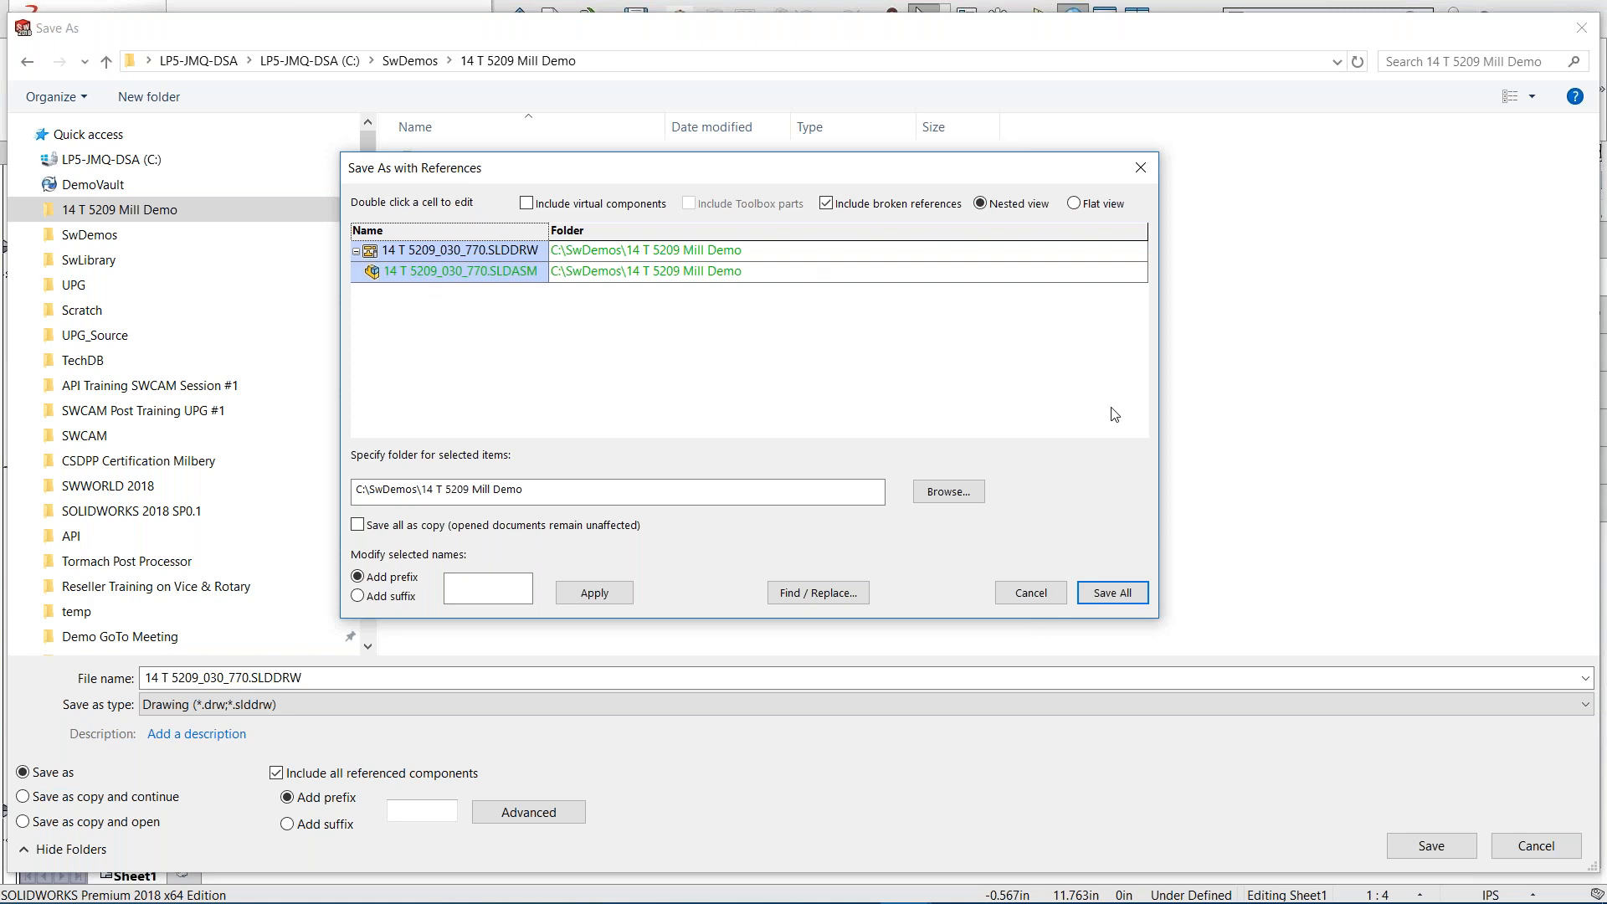
left_click(1108, 595)
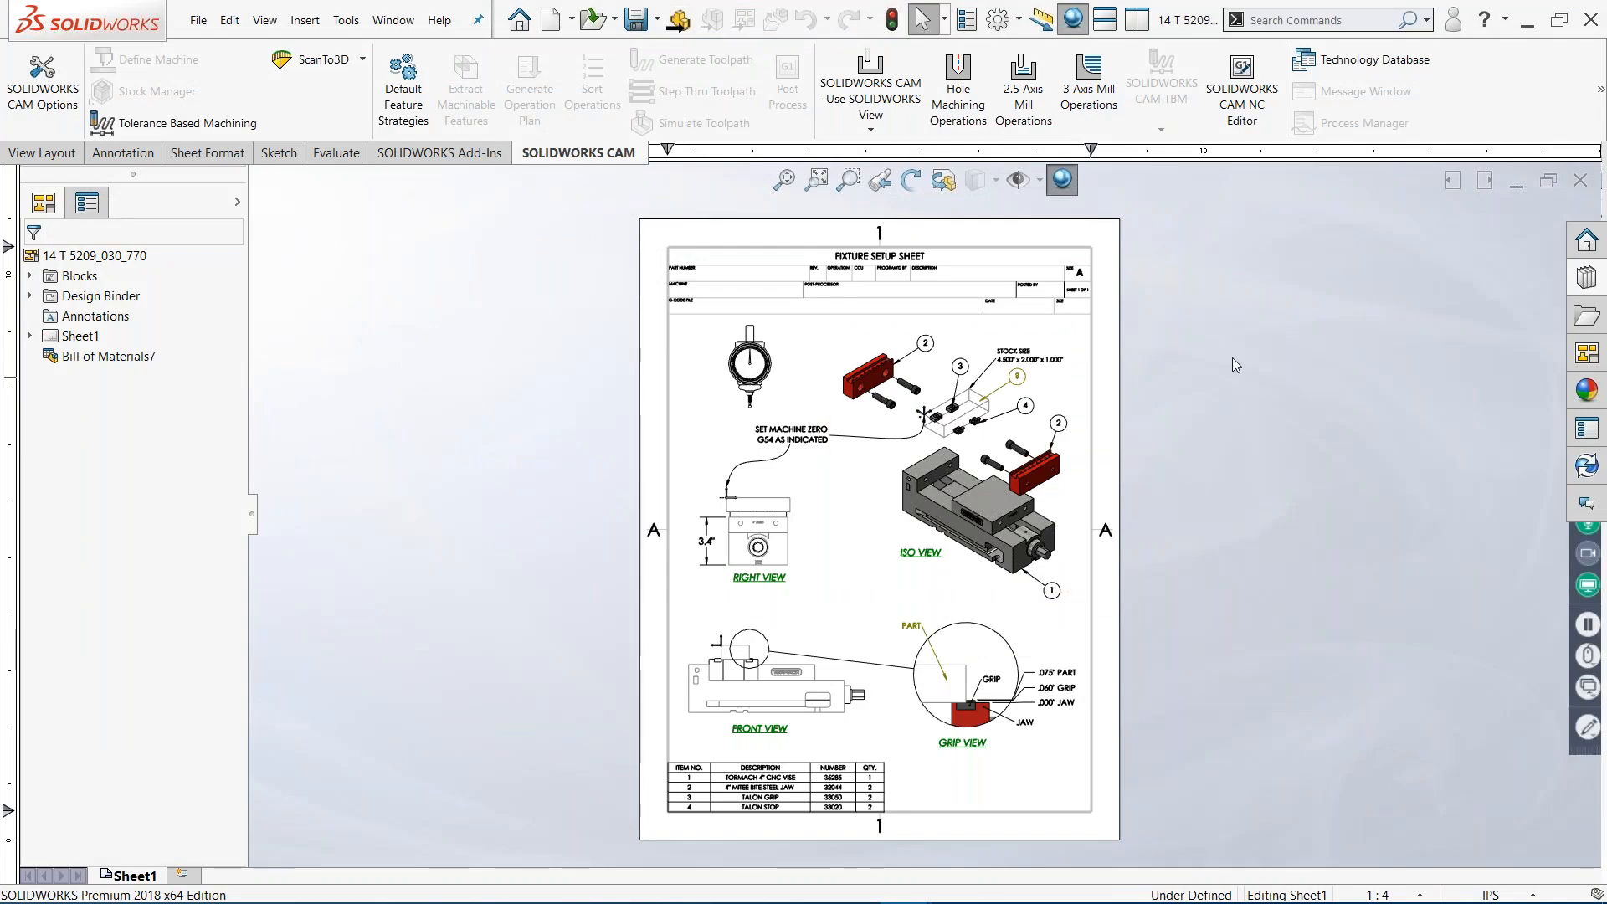
Fill in the setup sheet's custom properties with part number 14 T 5209, description SPACER and revision A
key("space")
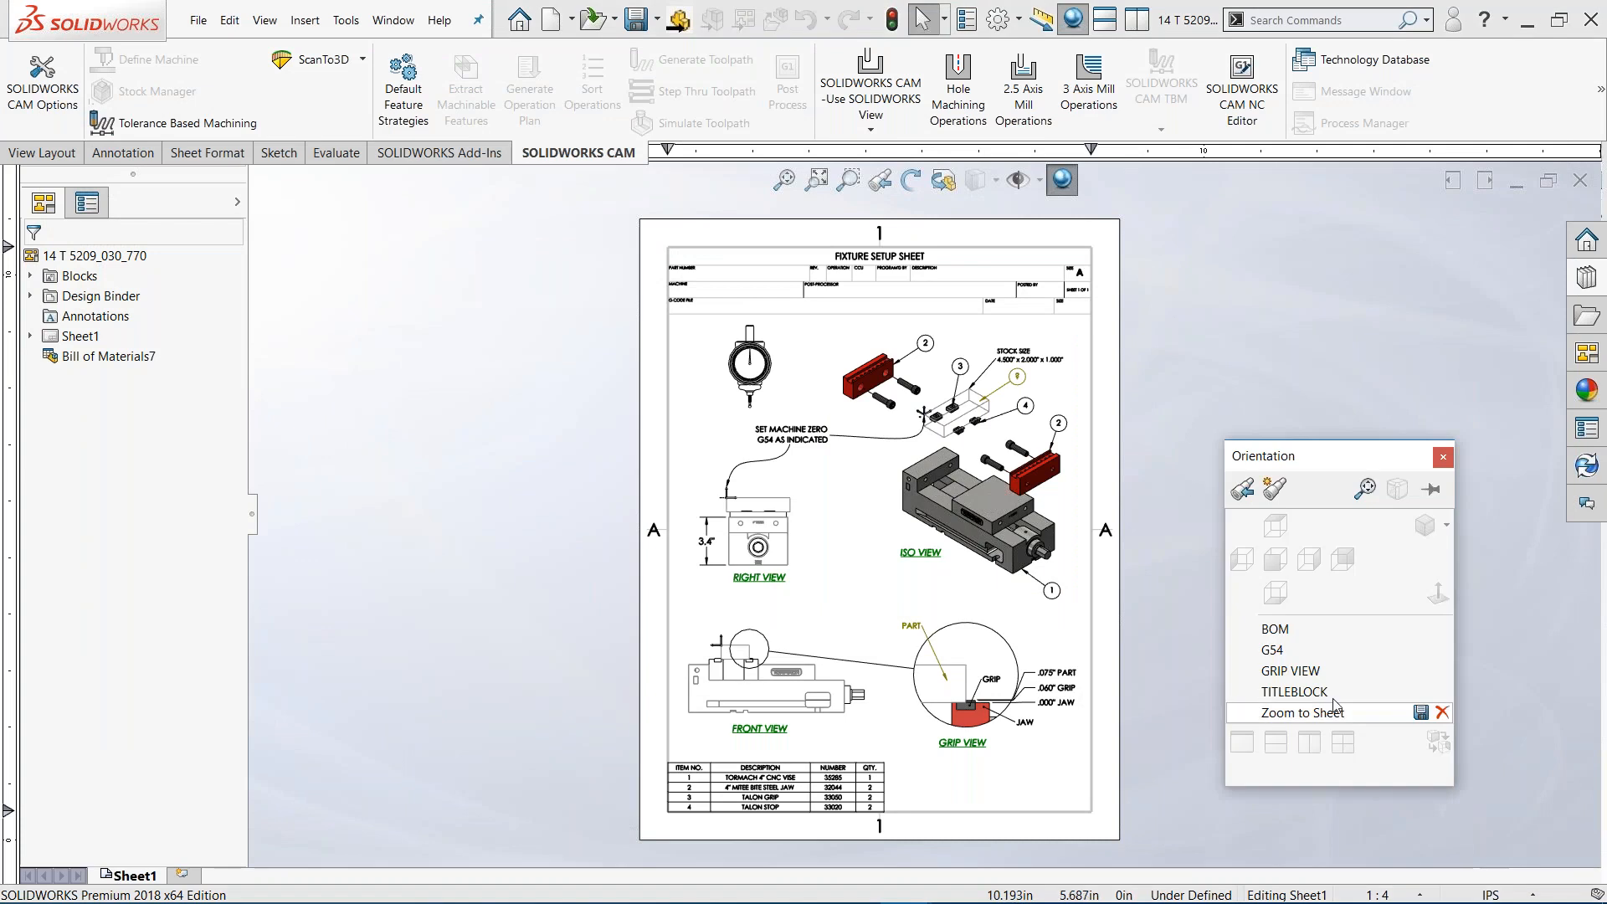
left_click(1281, 691)
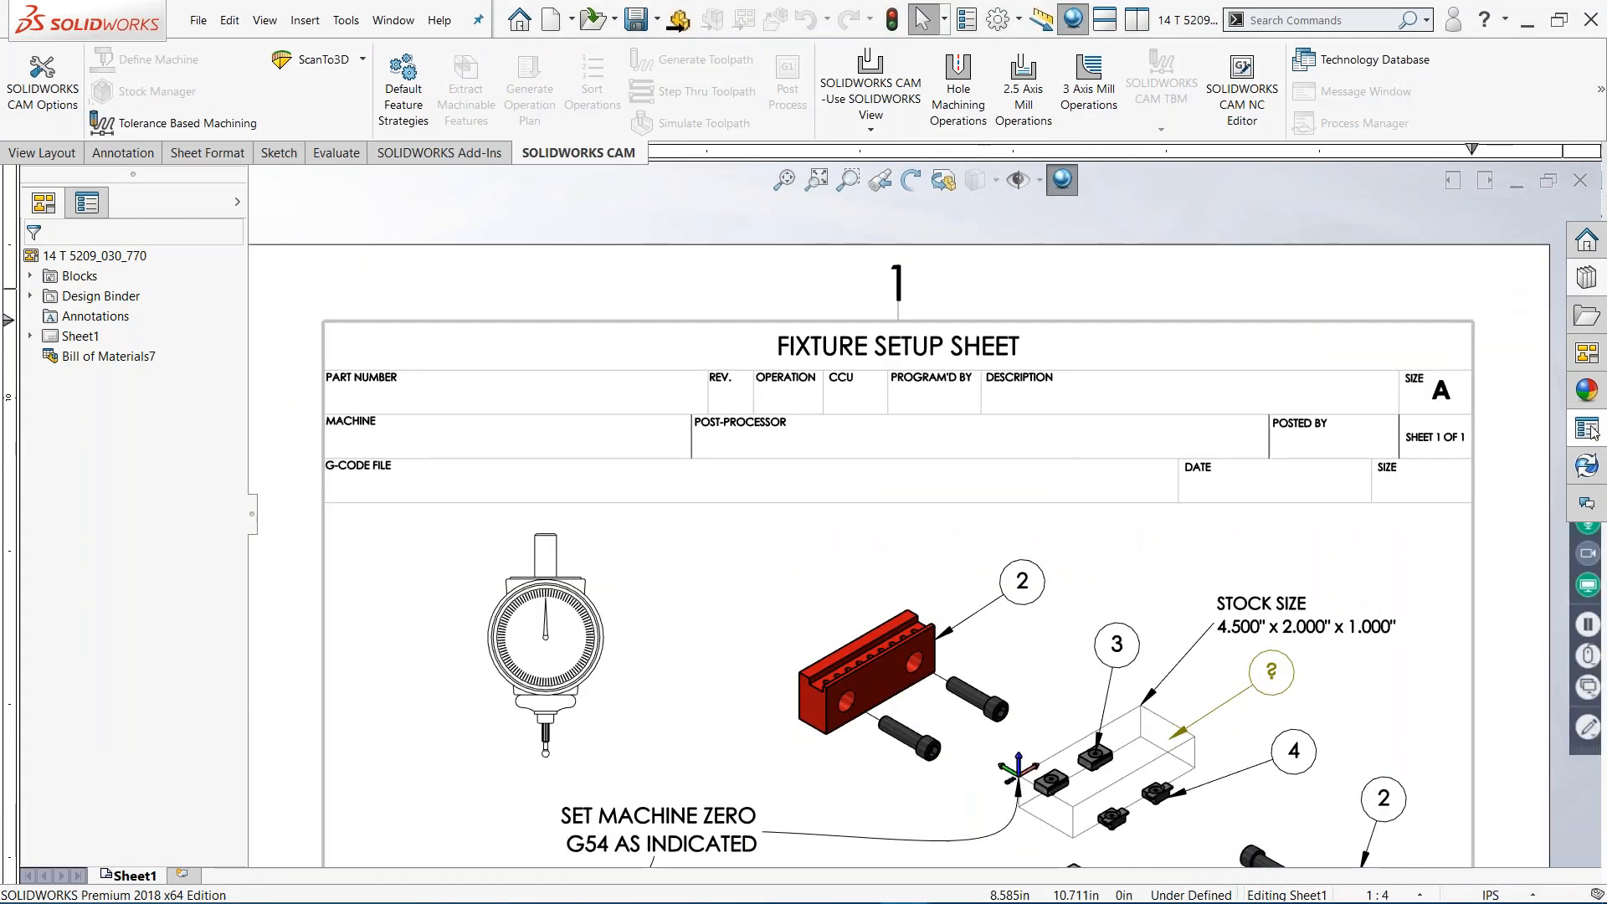
left_click(1588, 427)
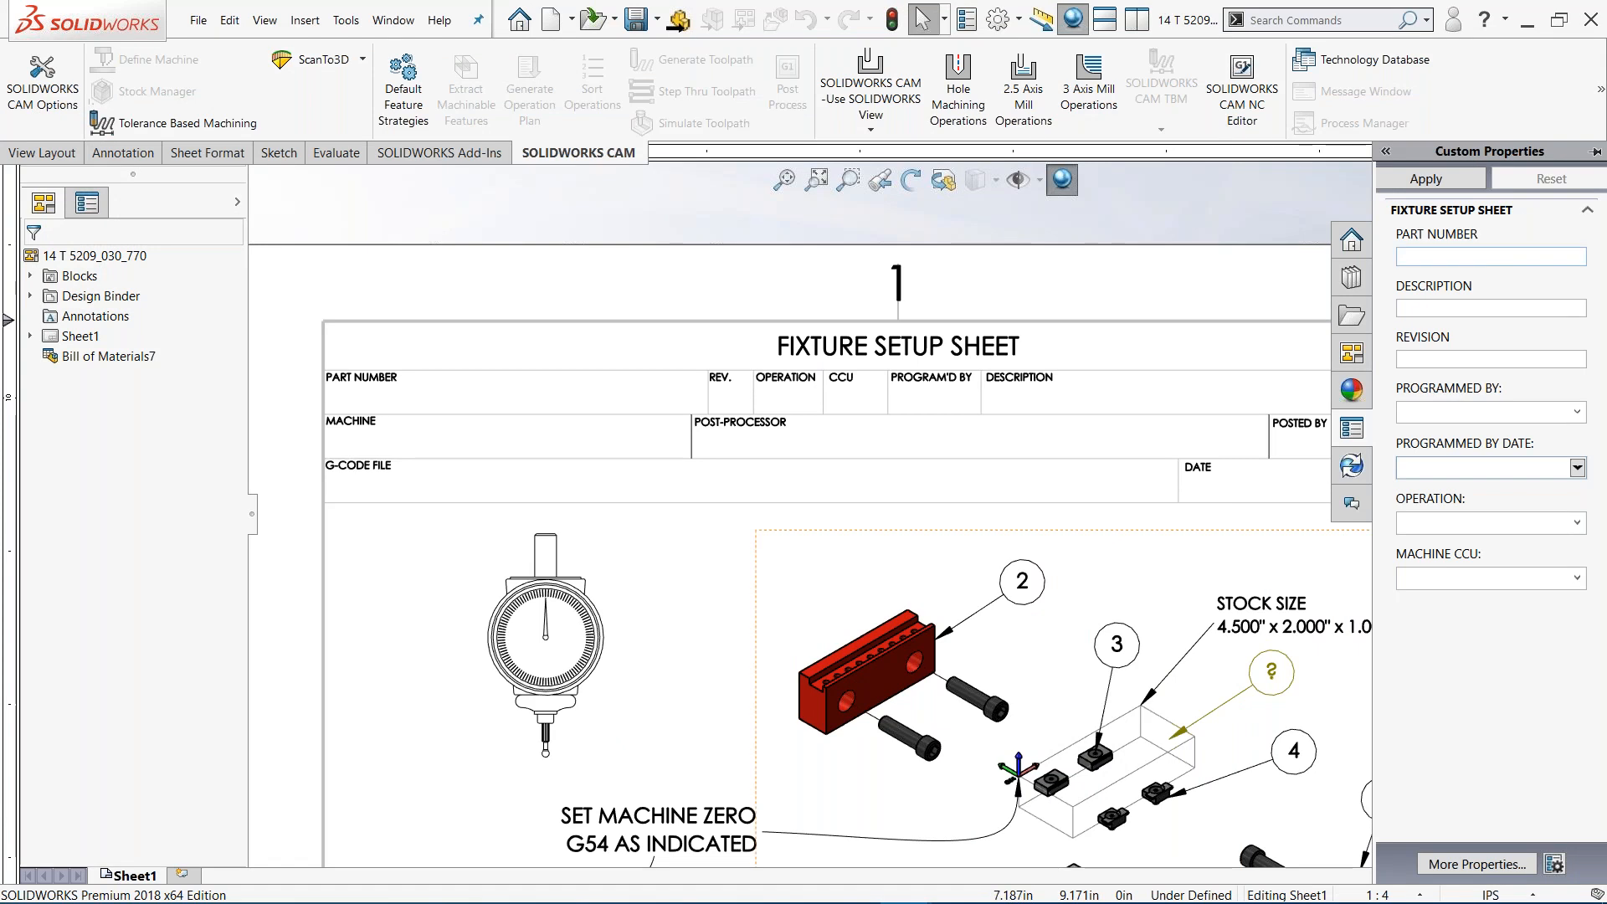
left_click(1490, 256)
type("4 T")
key("BackSpace")
key("BackSpace")
key("BackSpace")
type("14 T 5209")
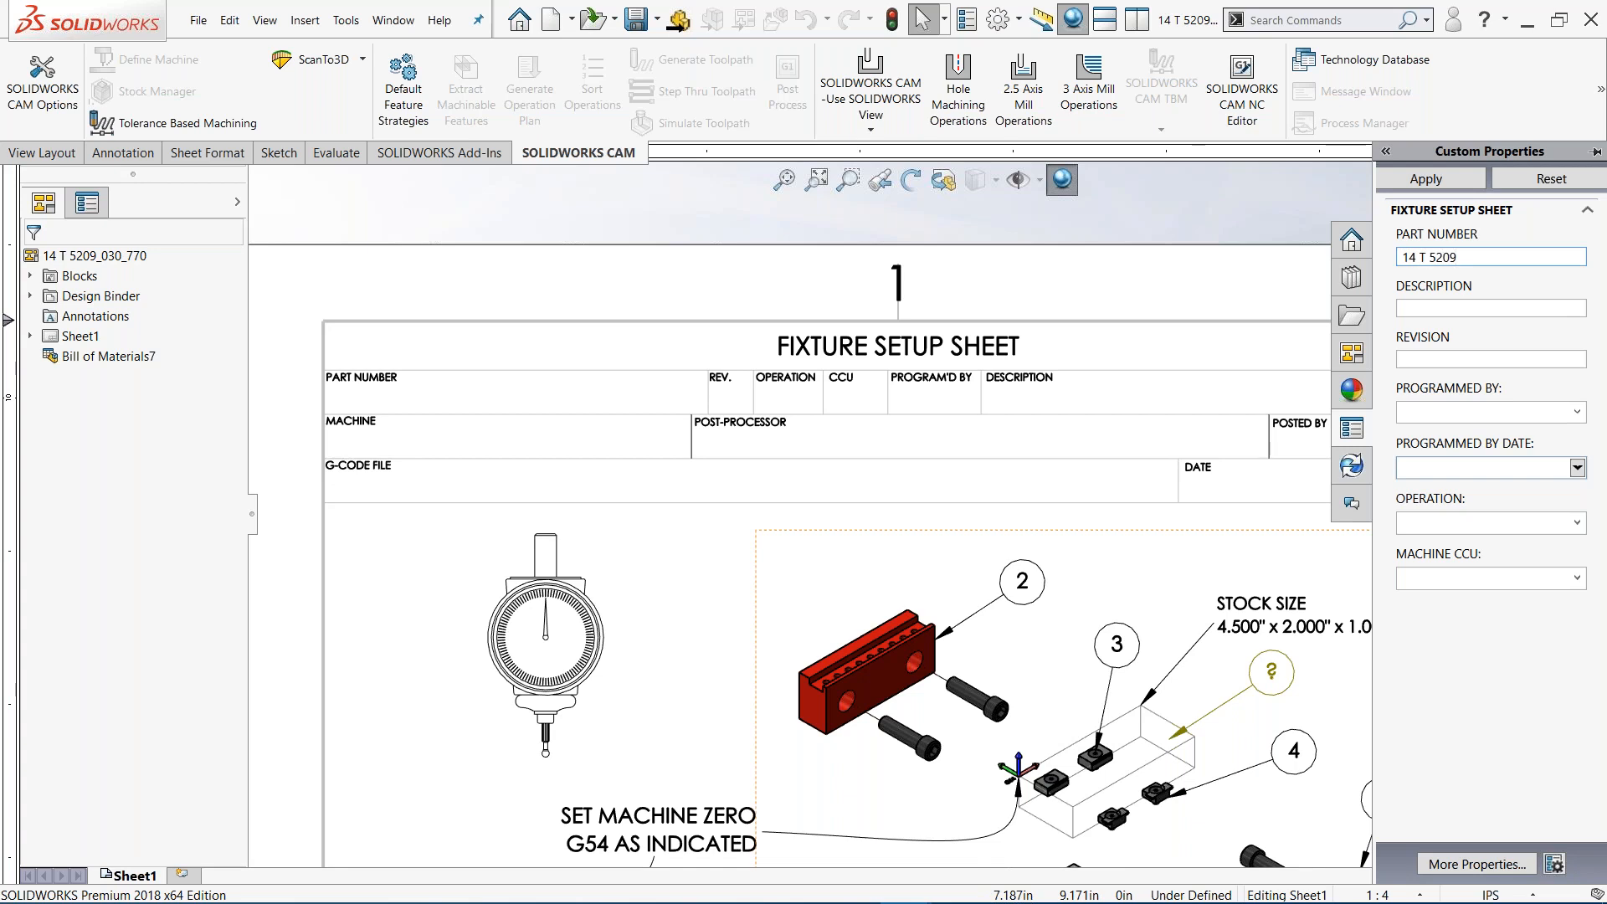
left_click(1496, 303)
type("SpACER")
left_click(1477, 360)
type("A")
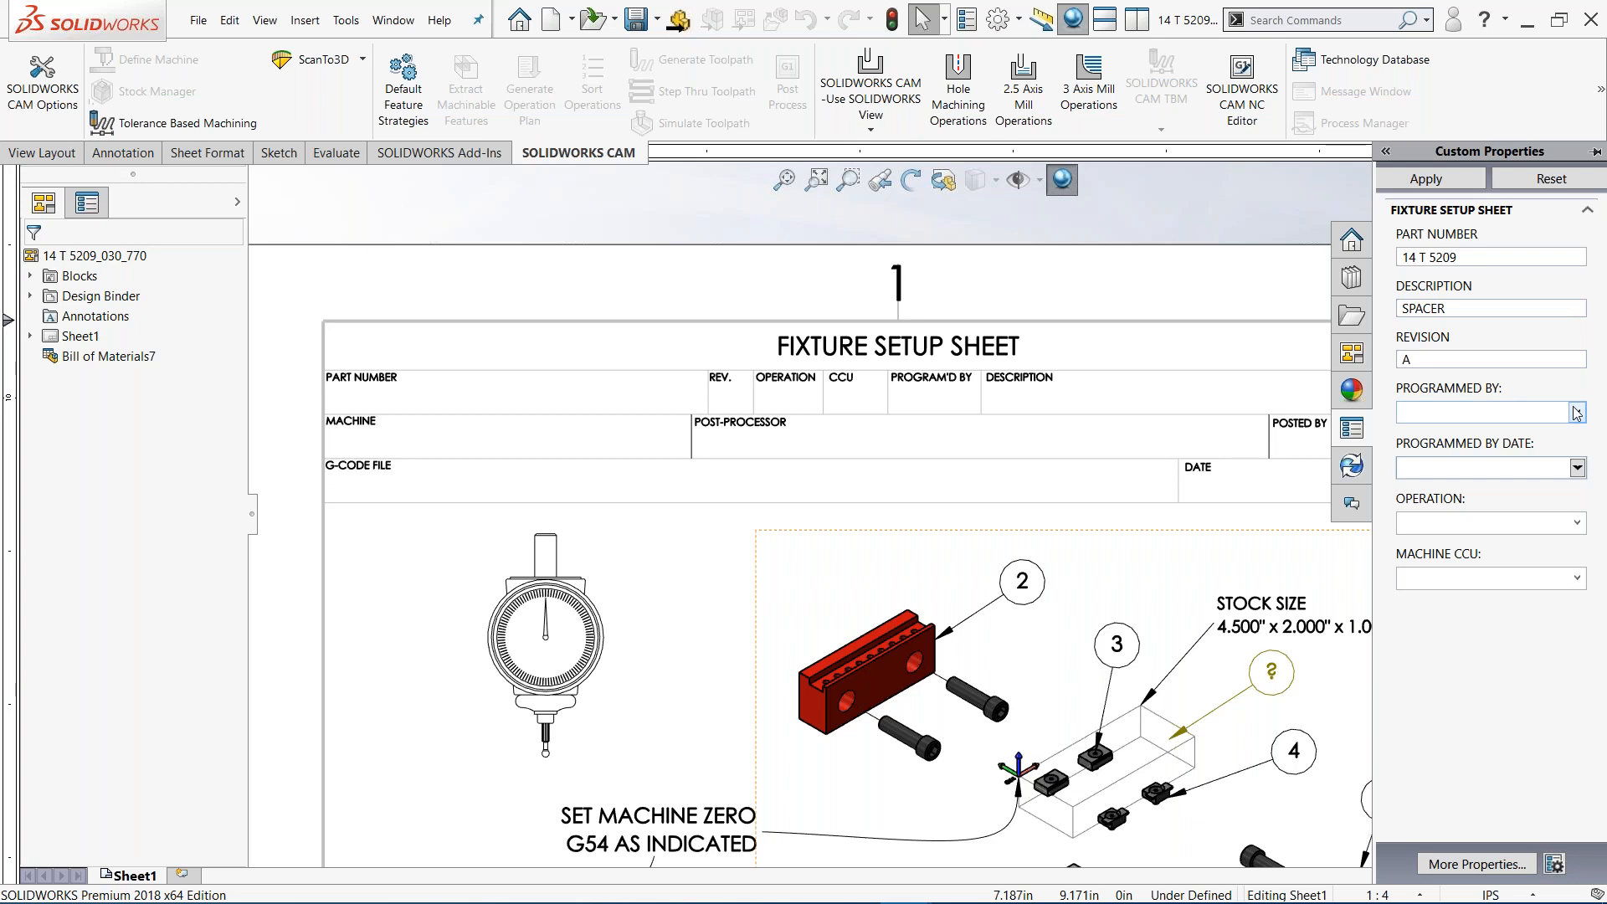
Choose the programmer's initials and set the programmed-by date to 4/20/2018
left_click(1477, 411)
left_click(1436, 436)
left_click(1524, 468)
left_click(1579, 468)
left_click(1551, 607)
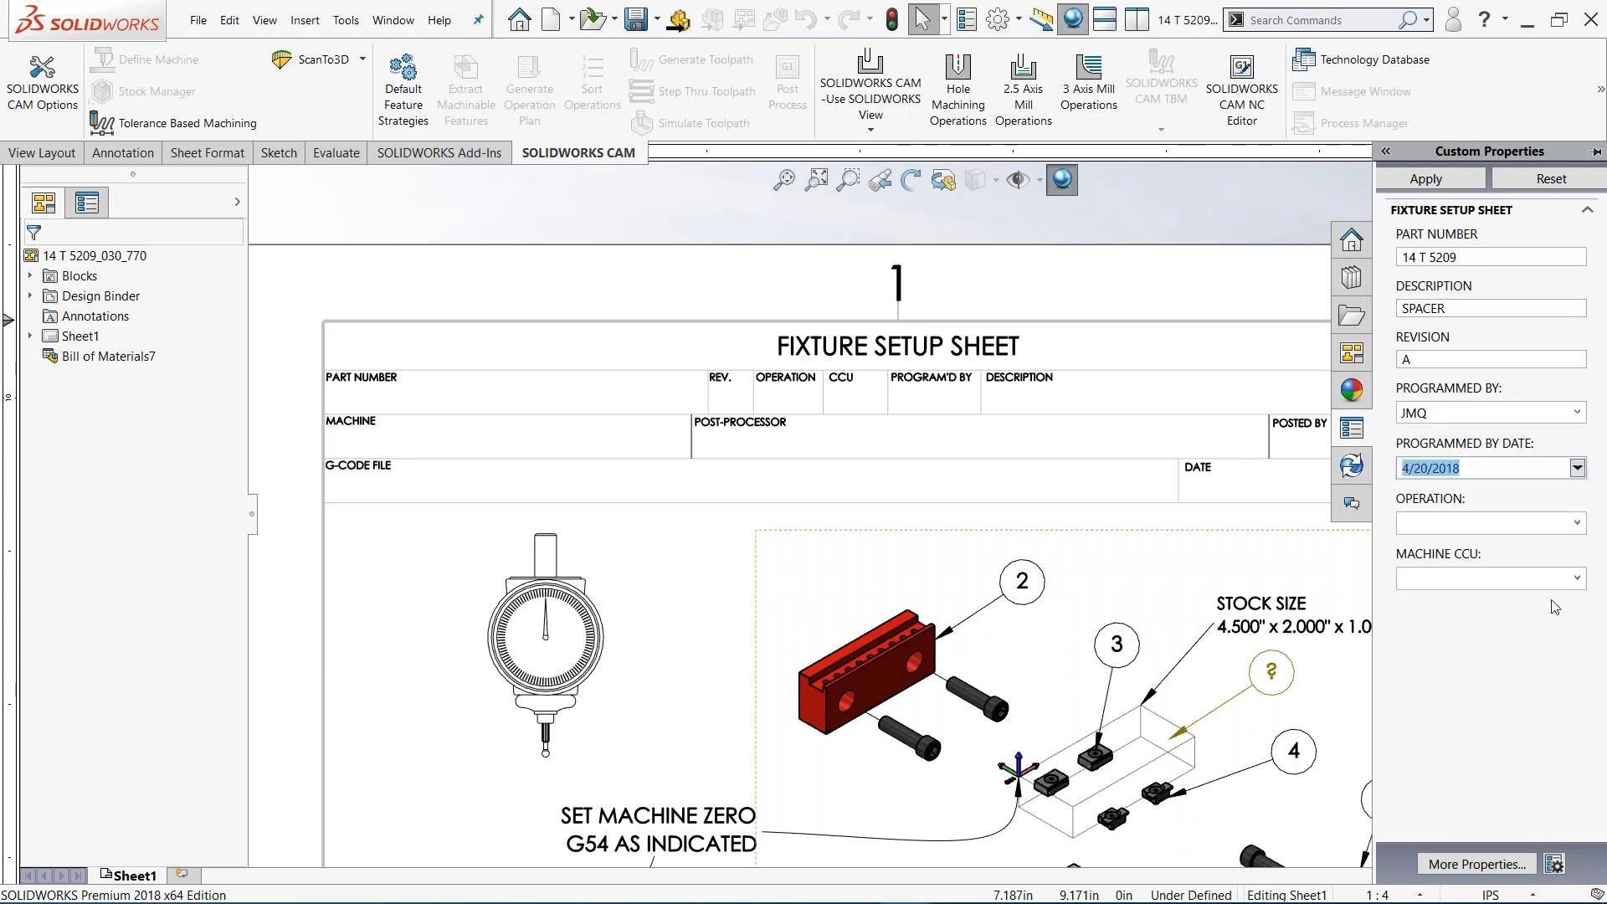
Set the operation to 030 and the machine CCU to 770, and apply the properties to the title block
left_click(1515, 523)
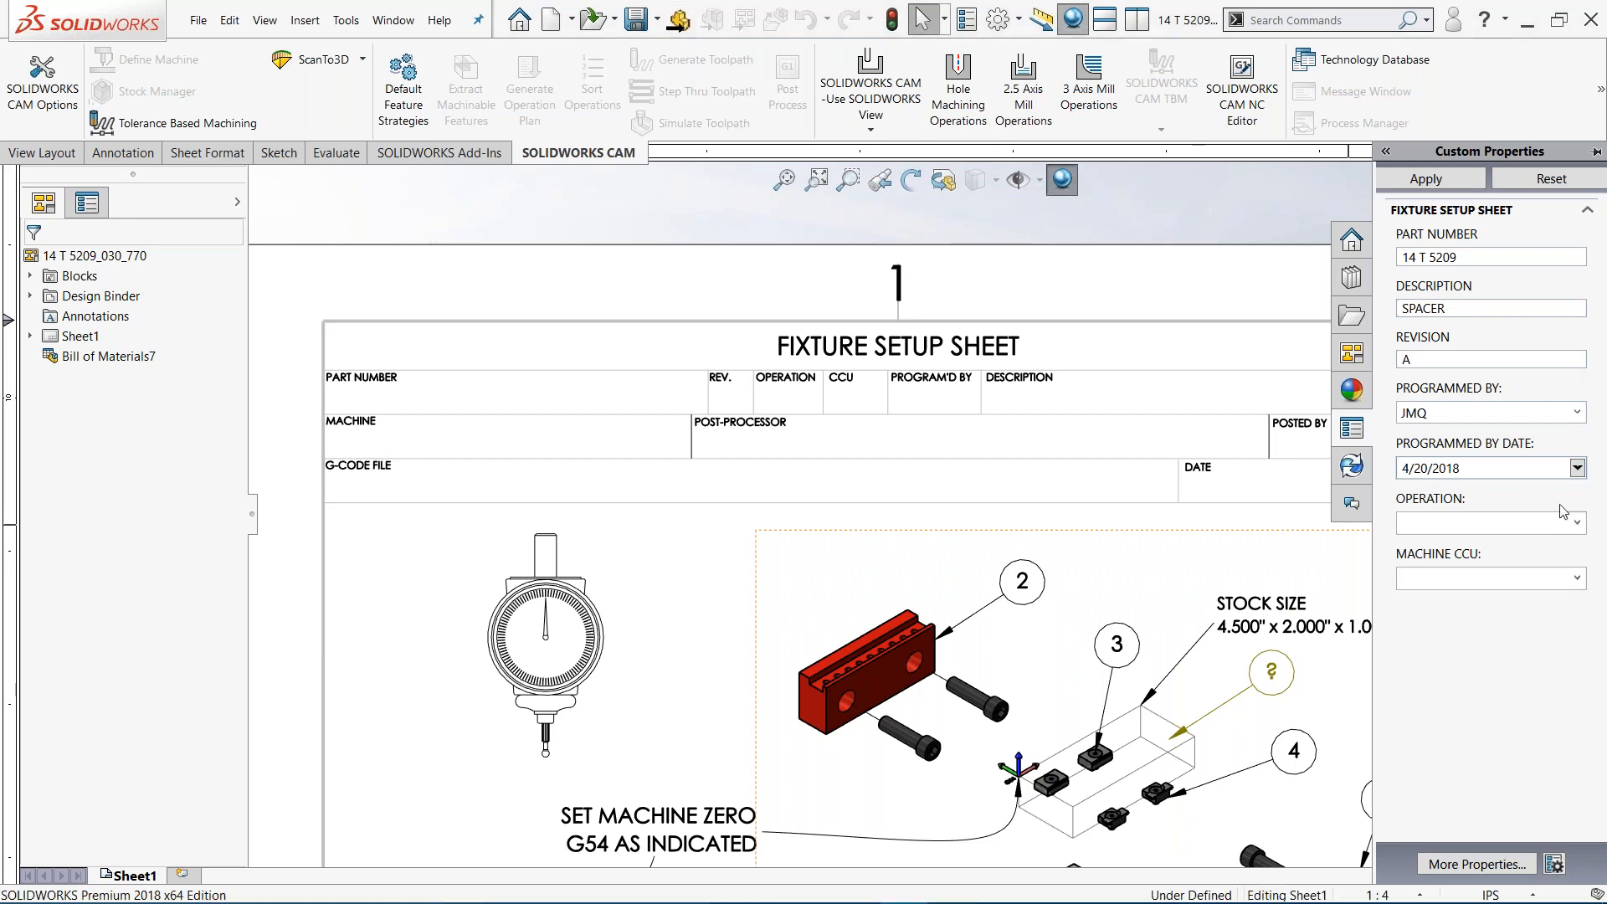
left_click(1577, 523)
left_click(1503, 590)
left_click(1577, 578)
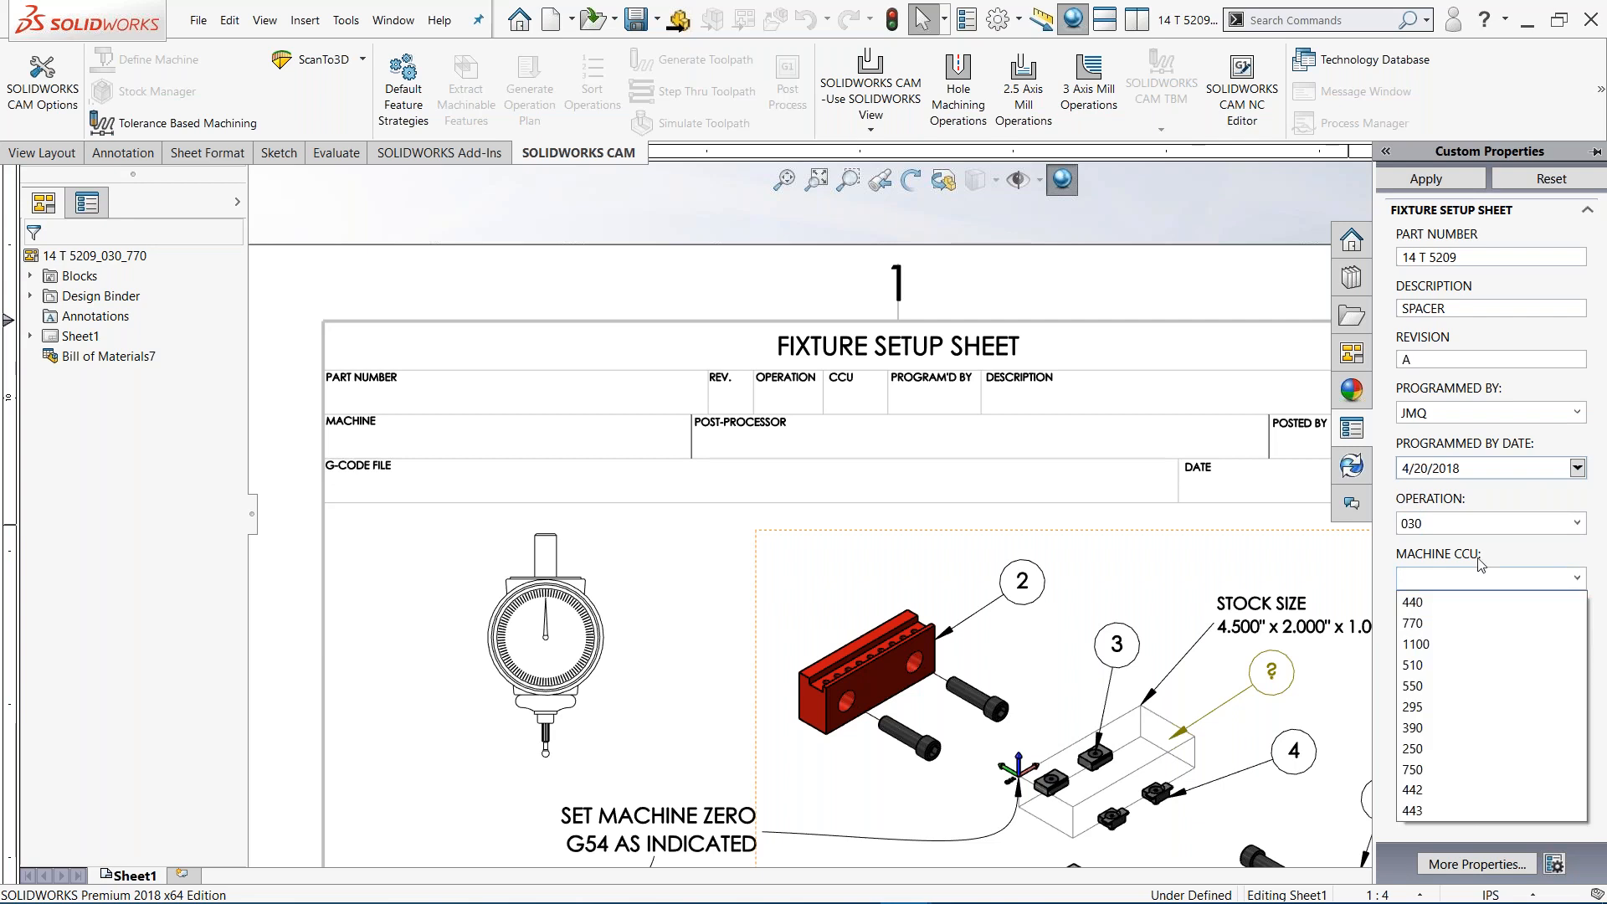
left_click(1473, 621)
left_click(1448, 185)
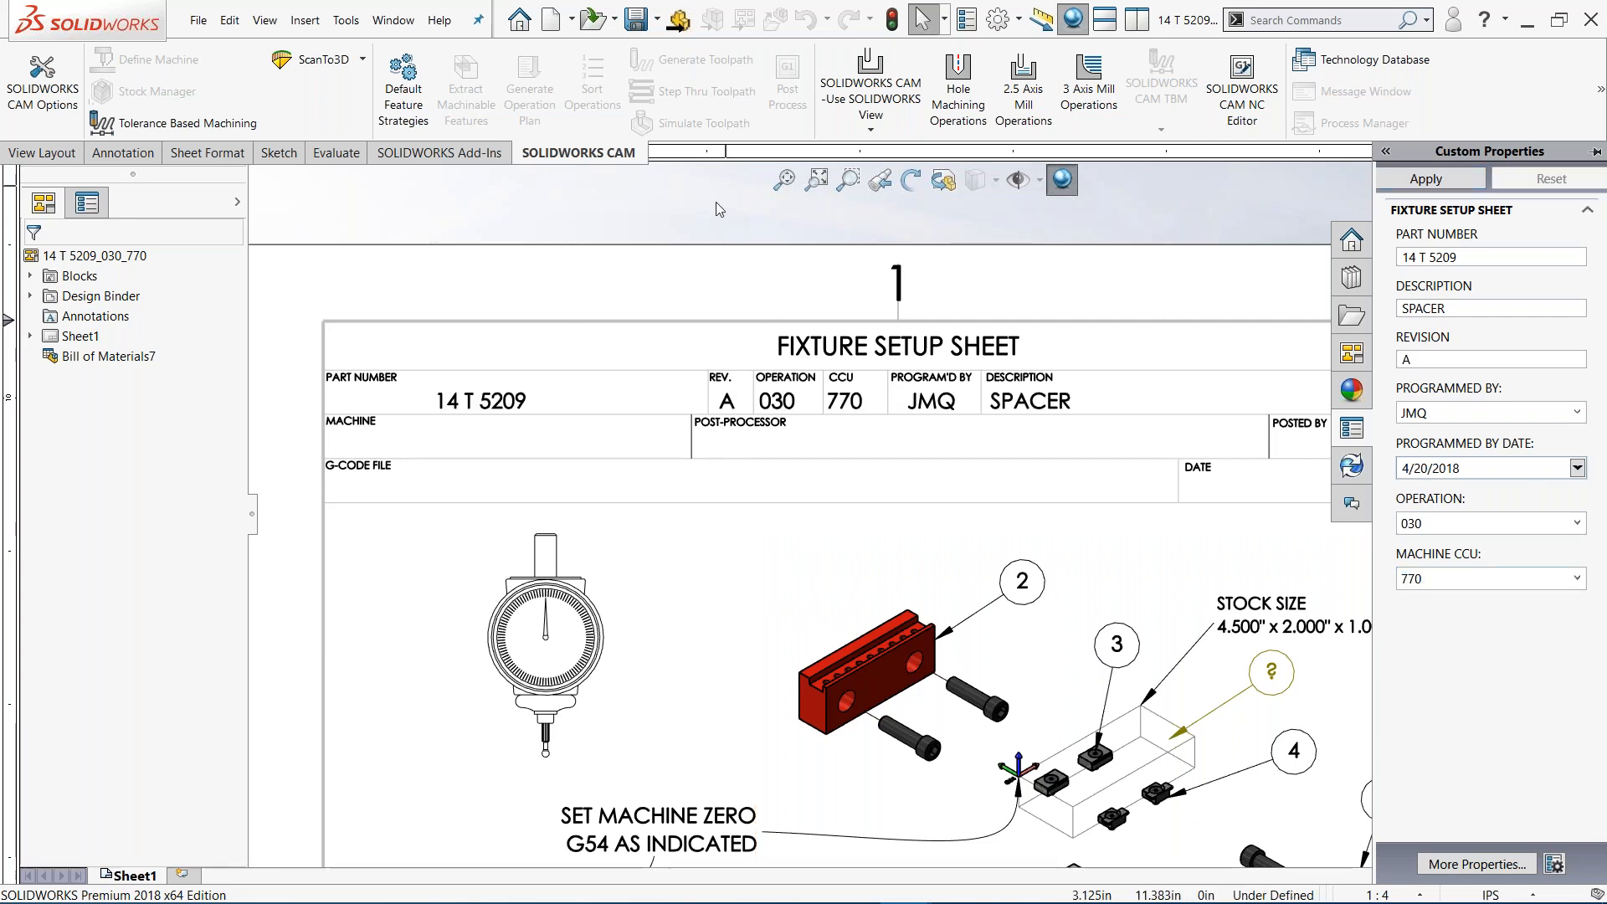
Switch to the 14 T 5209_030_770 assembly and insert the 14 T 5209 part at its origin
key("space")
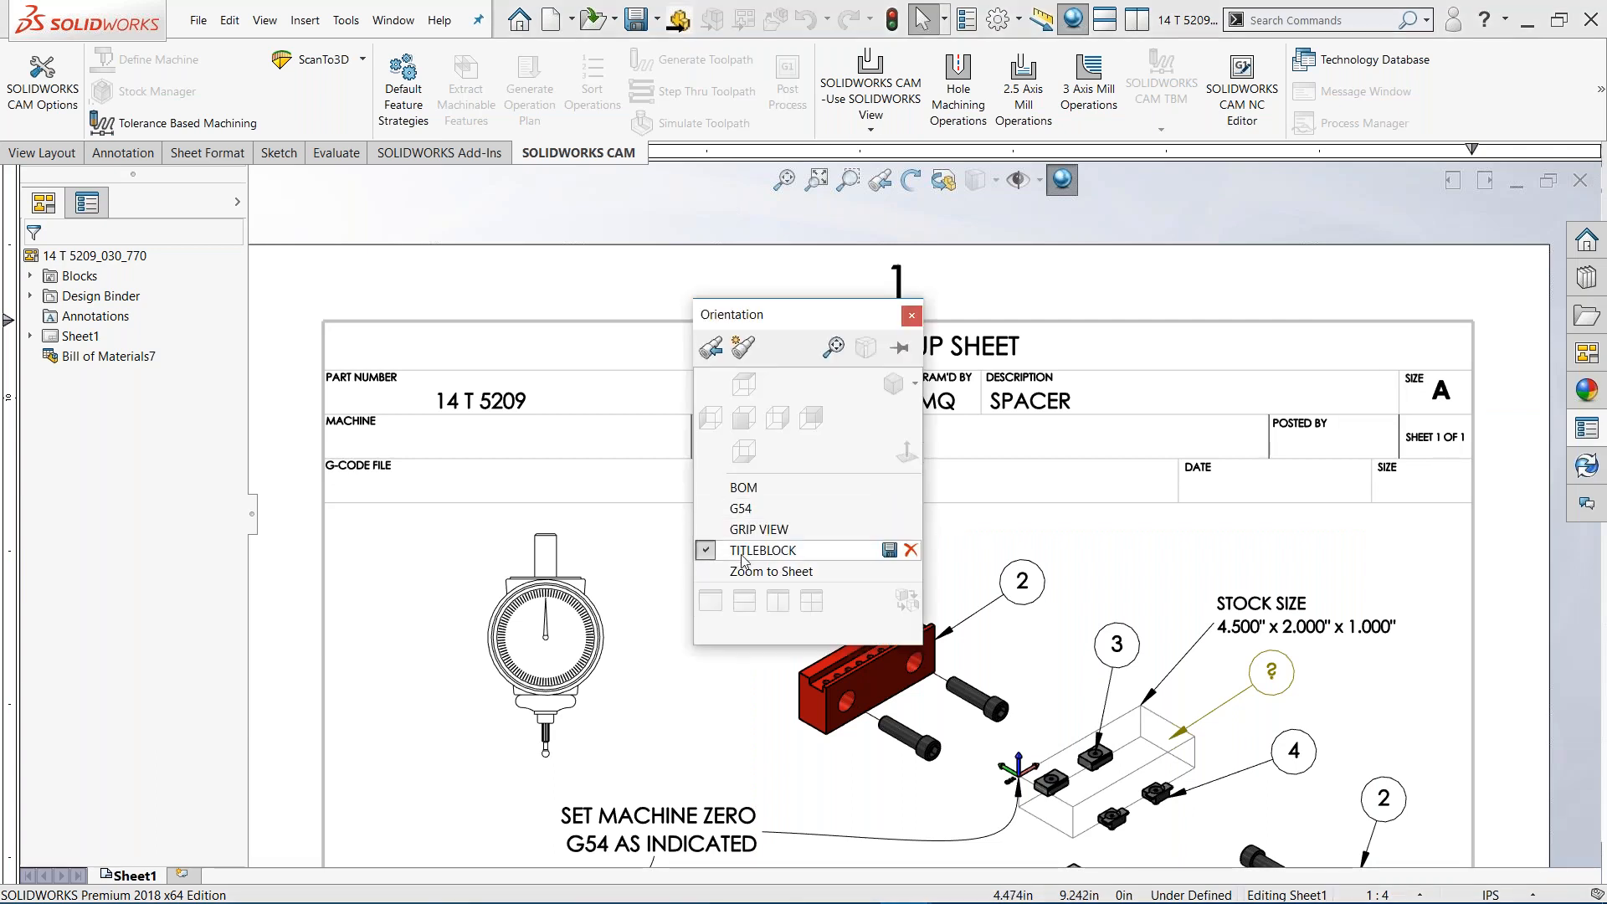
left_click(766, 571)
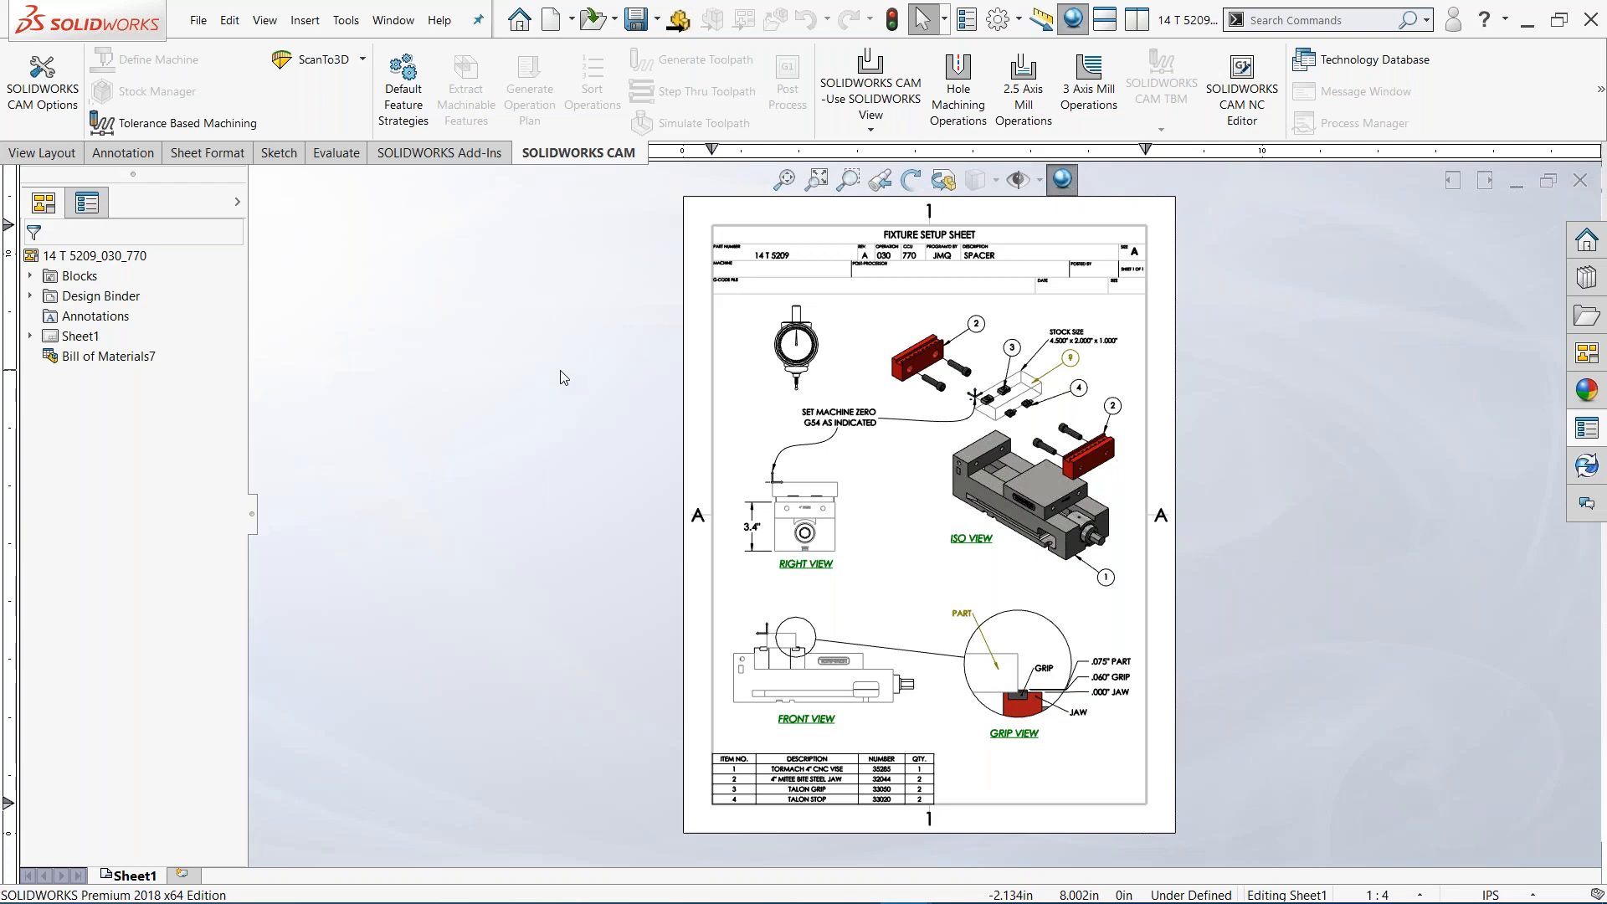
key("ctrl+Tab")
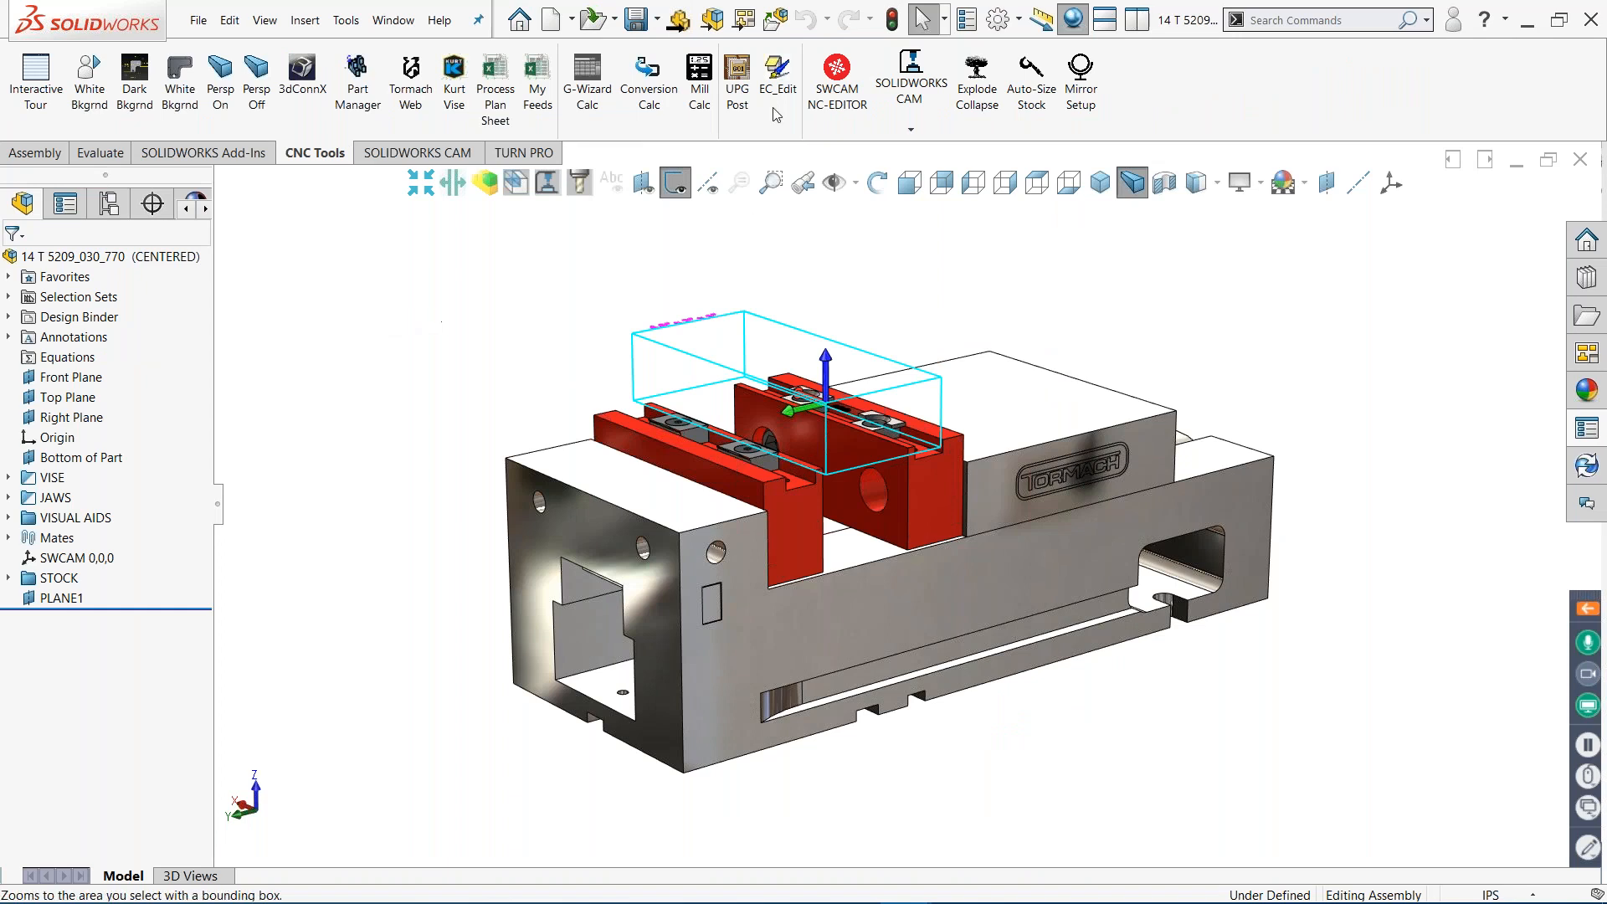
left_click(777, 25)
left_click(42, 493)
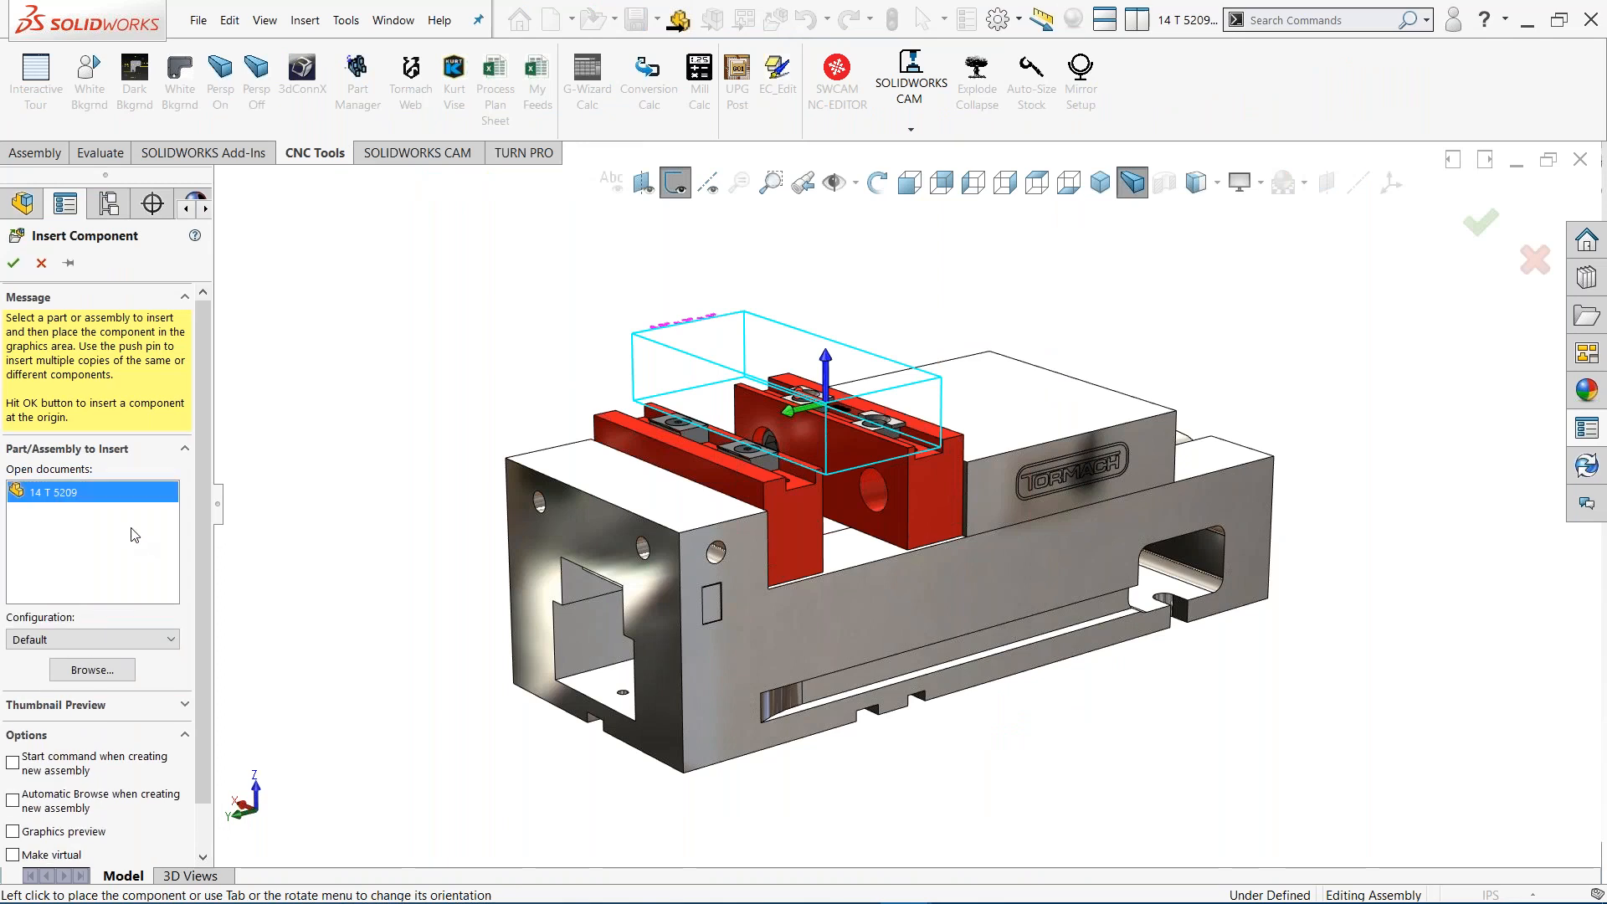
left_click(14, 264)
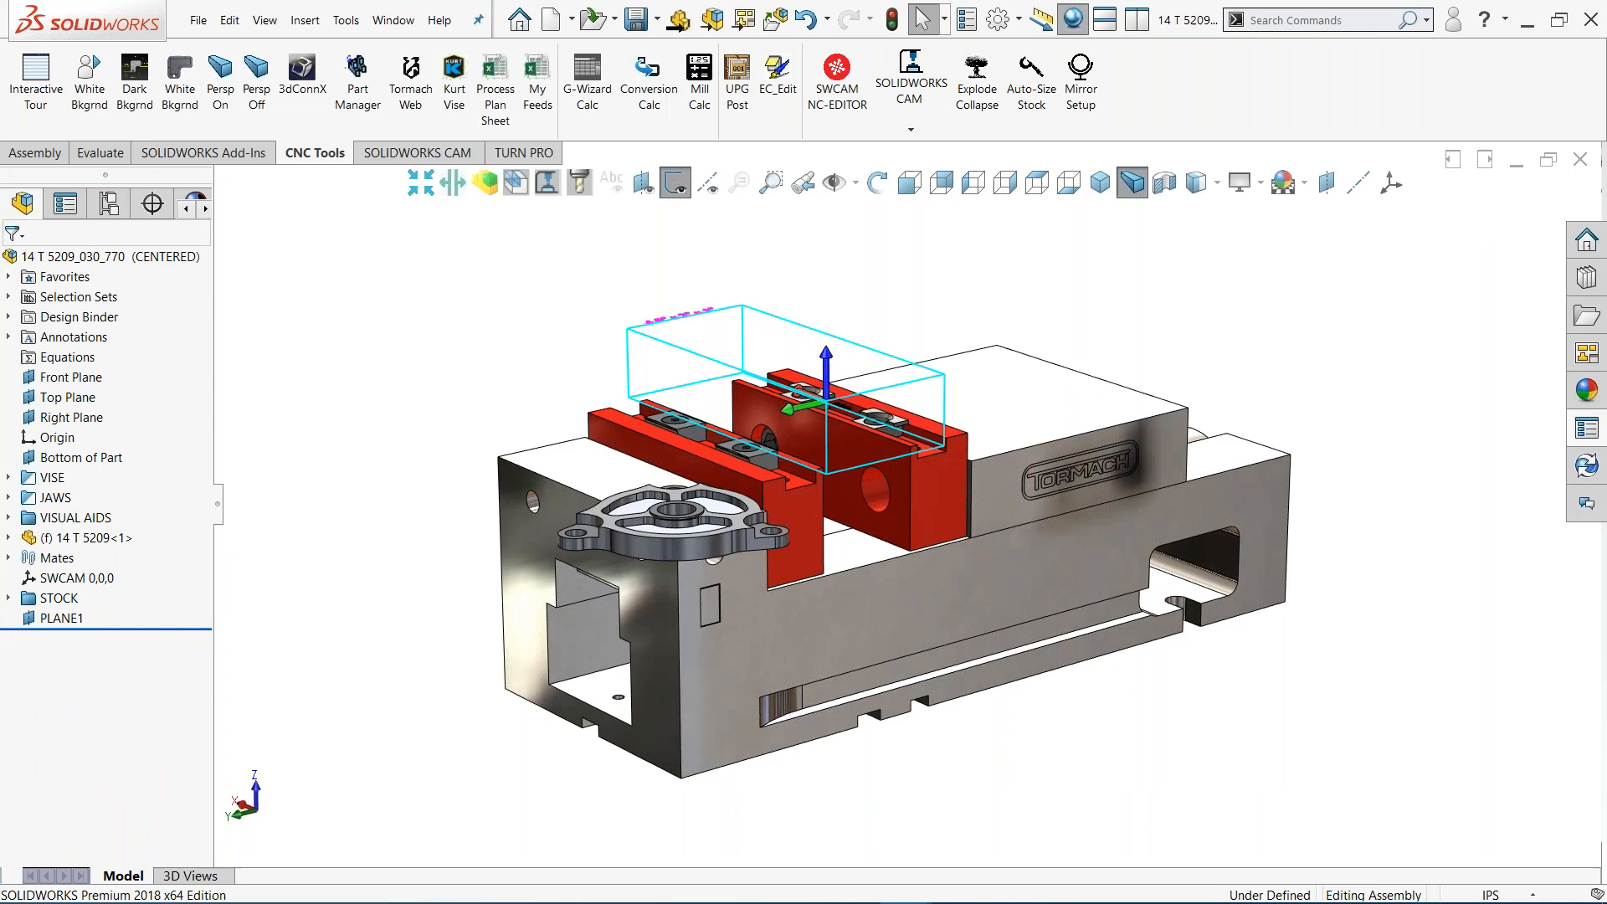
Float the 14 T 5209 part in all configurations and move it up clear of the vise
right_click(691, 528)
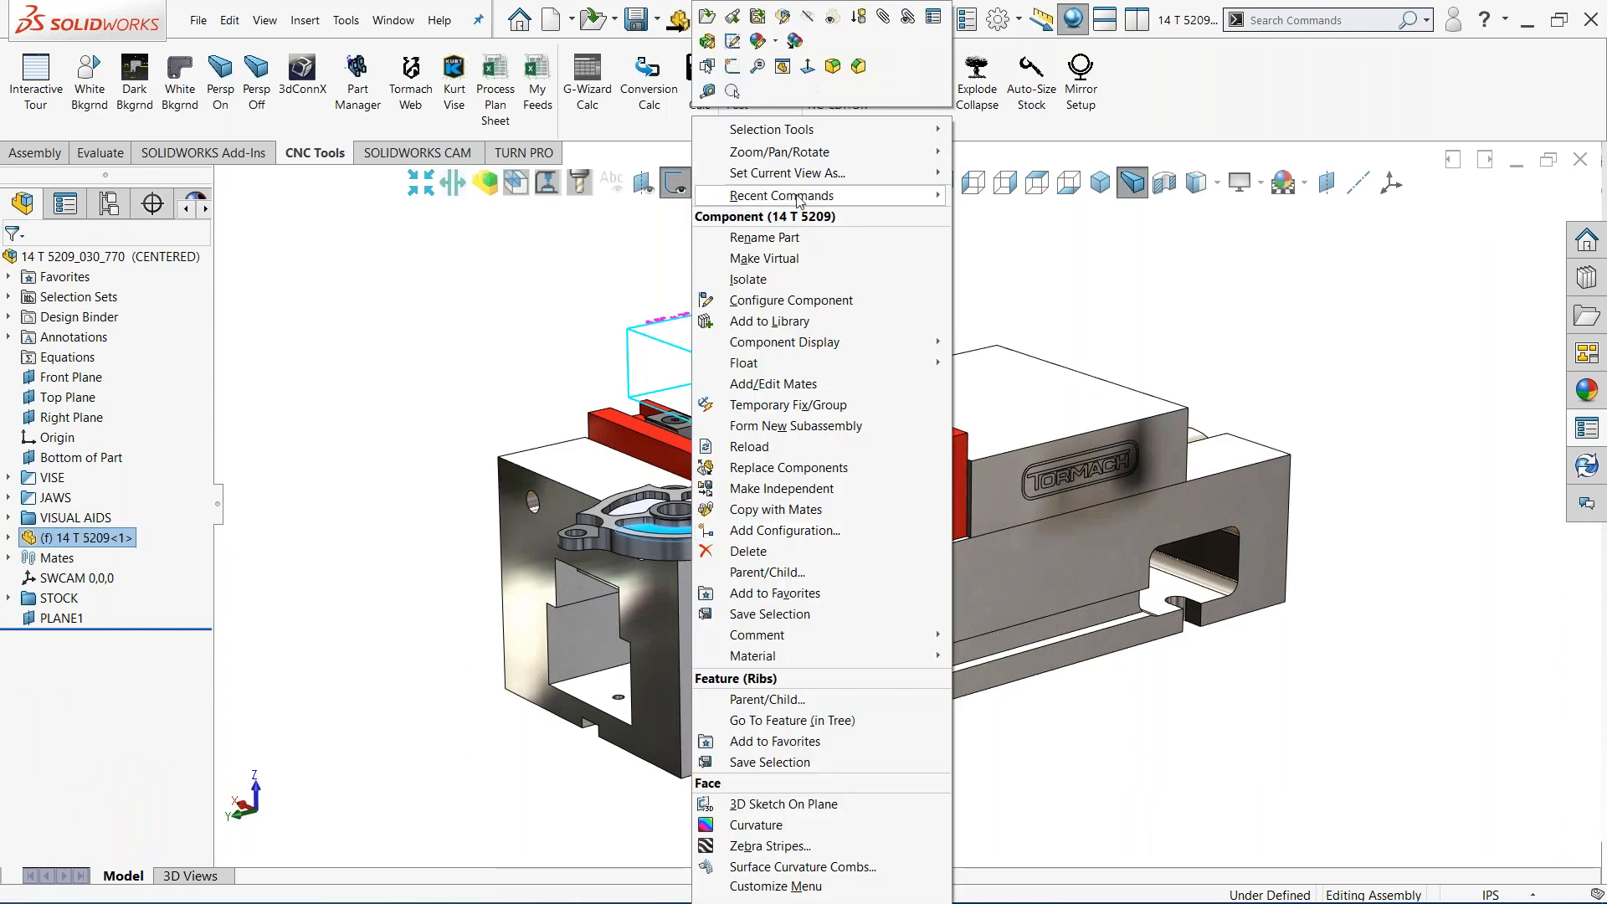
mouse_move(780, 368)
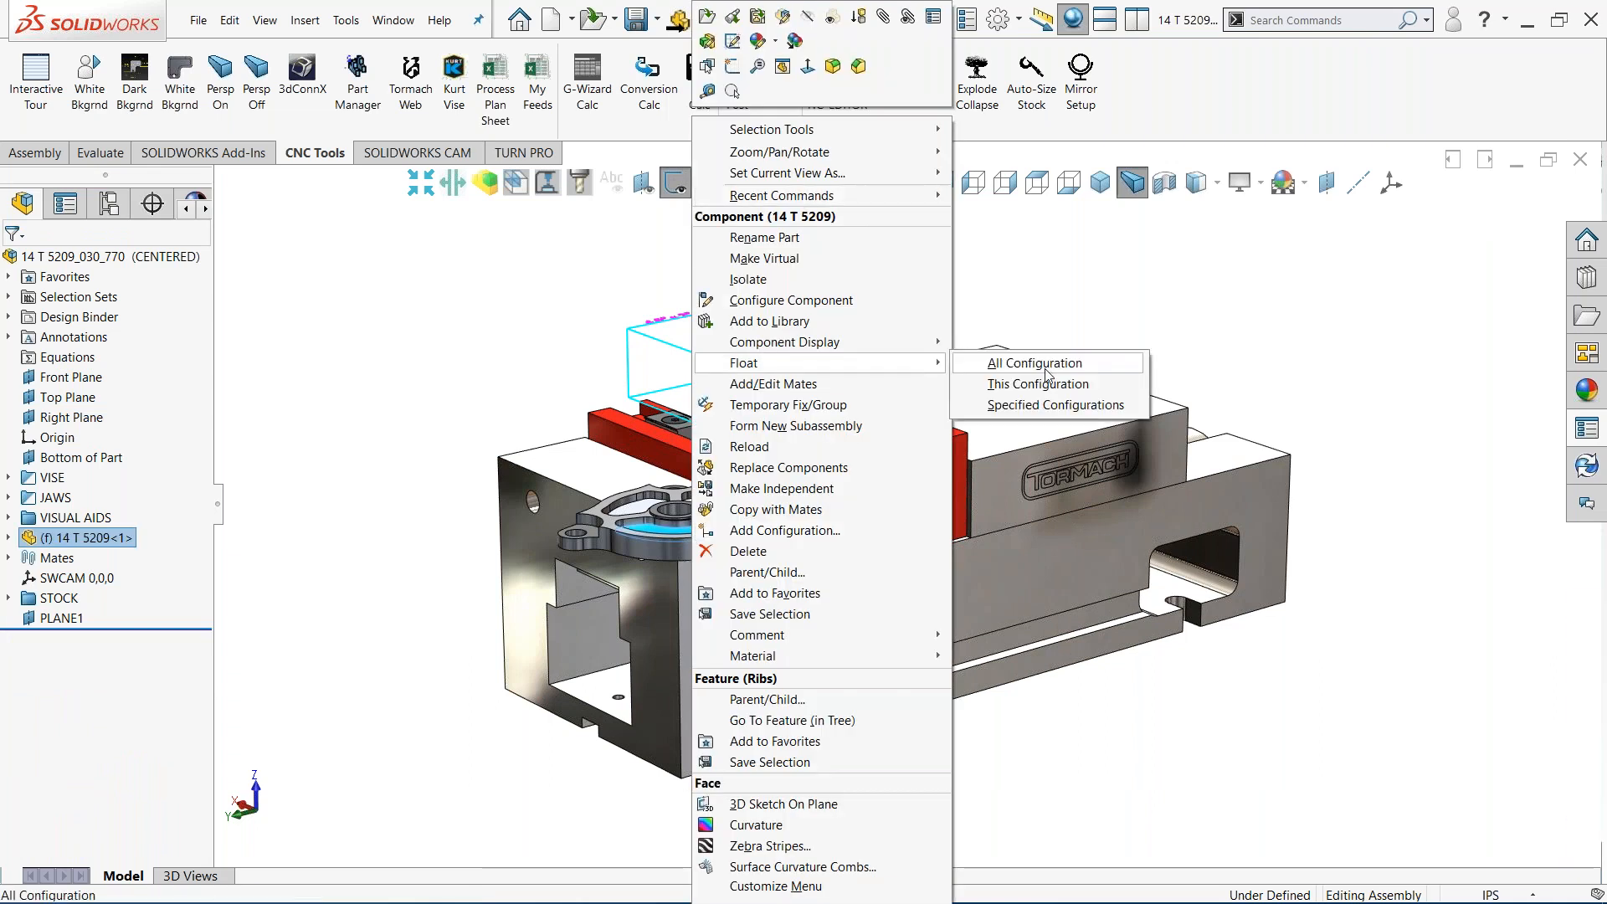
left_click(1045, 373)
left_click_drag(636, 495, 529, 266)
scroll(690, 430, "down", 2)
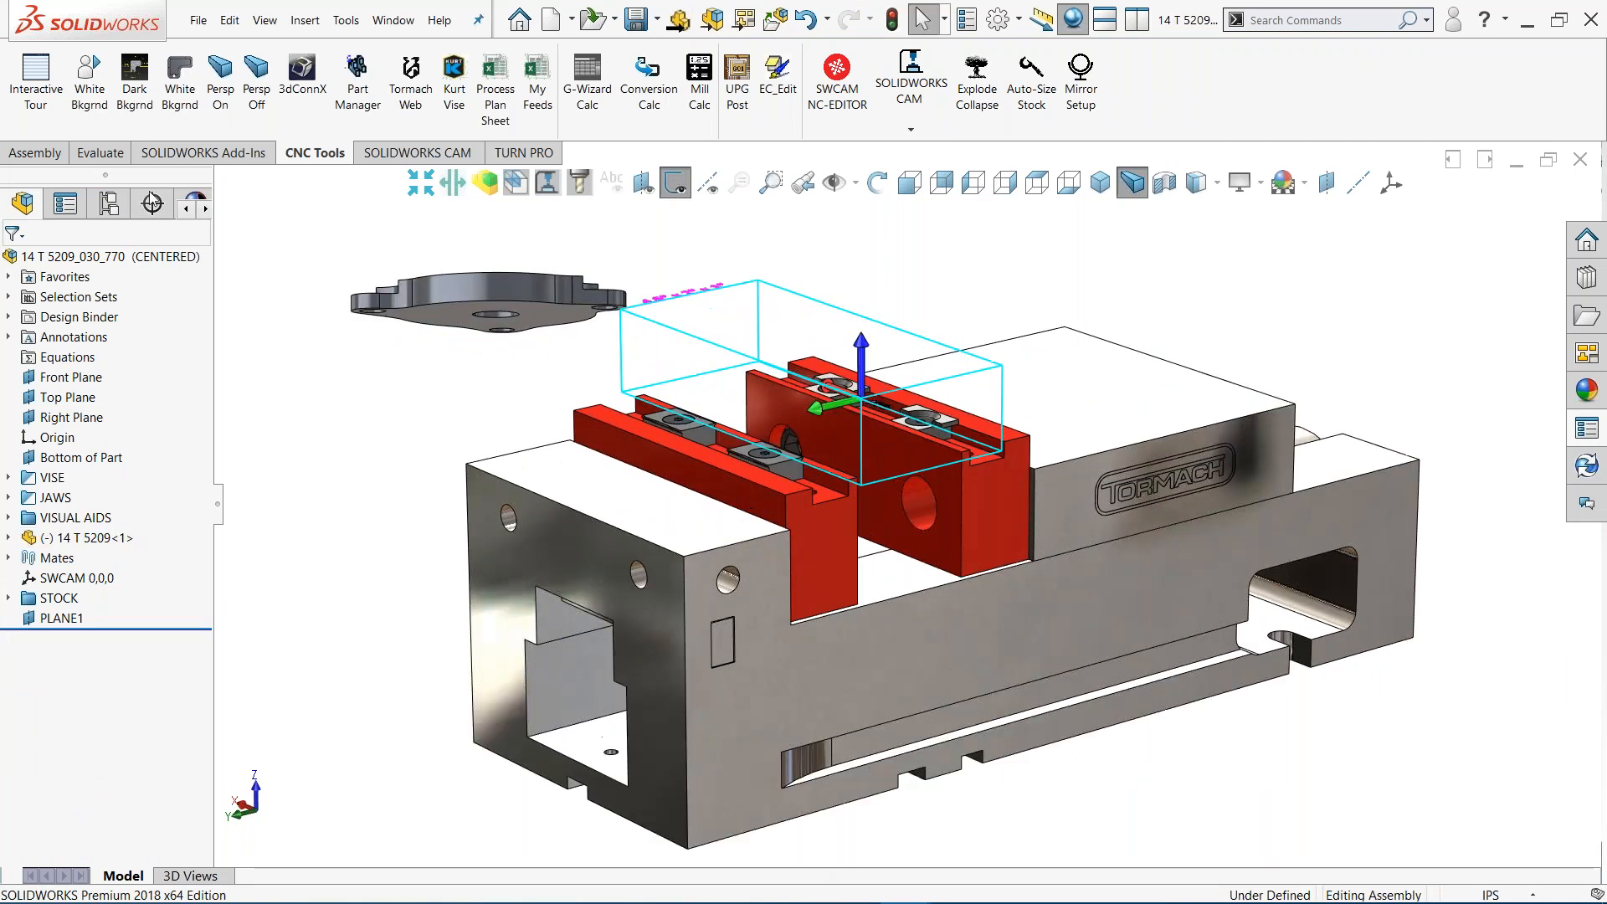
Mate the part's bottom face coincident with the assembly's Bottom of Part plane
left_click(8, 277)
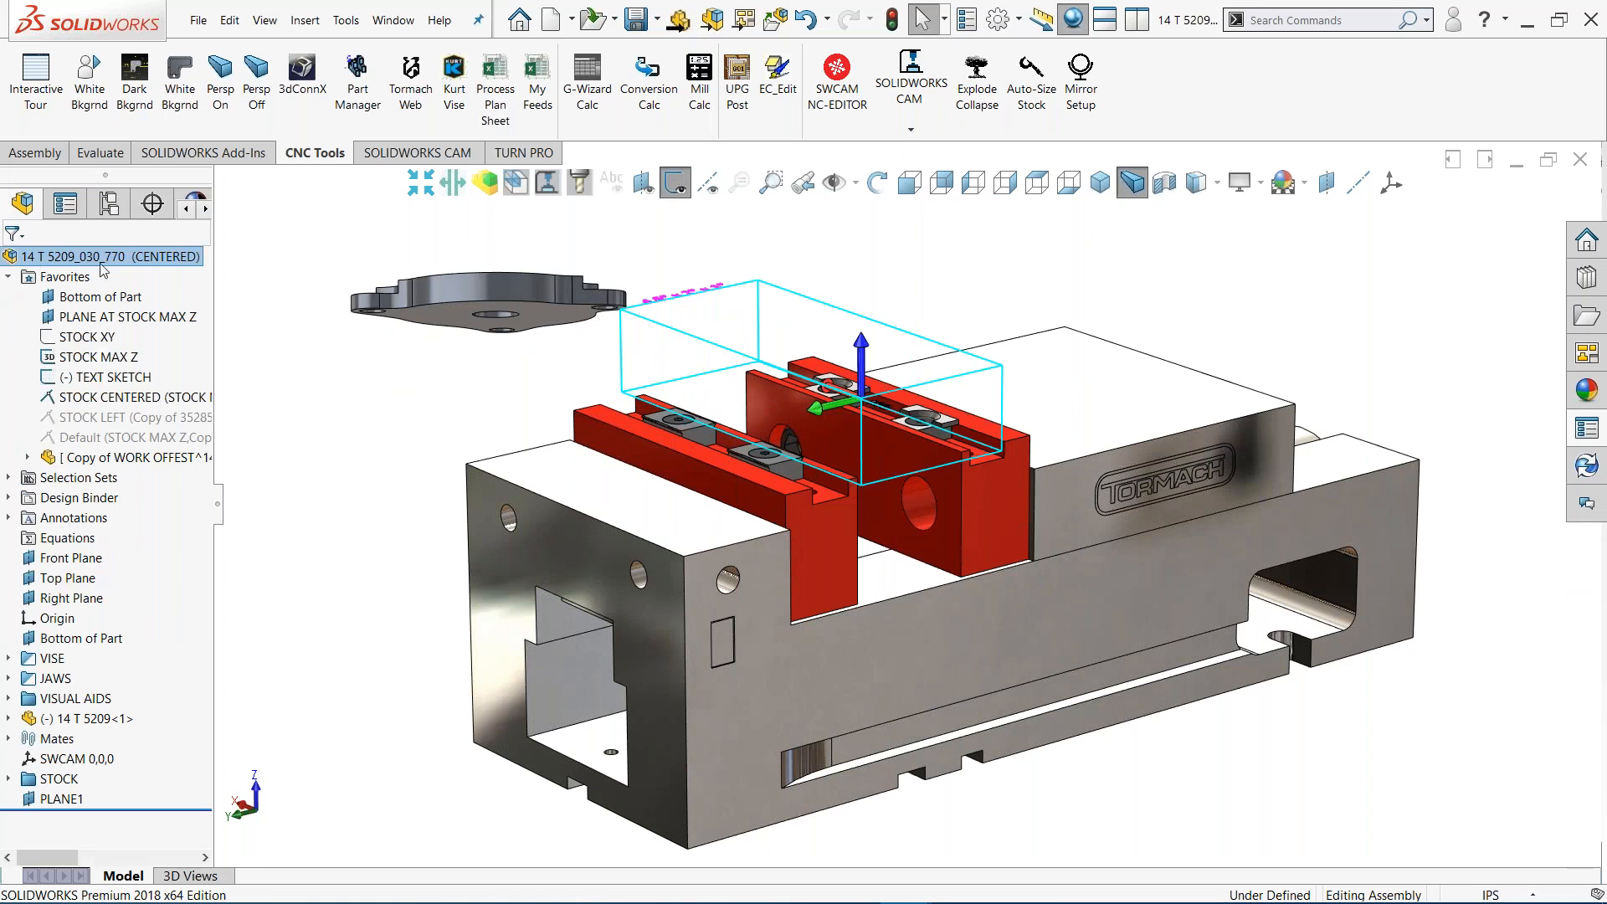
left_click(99, 297)
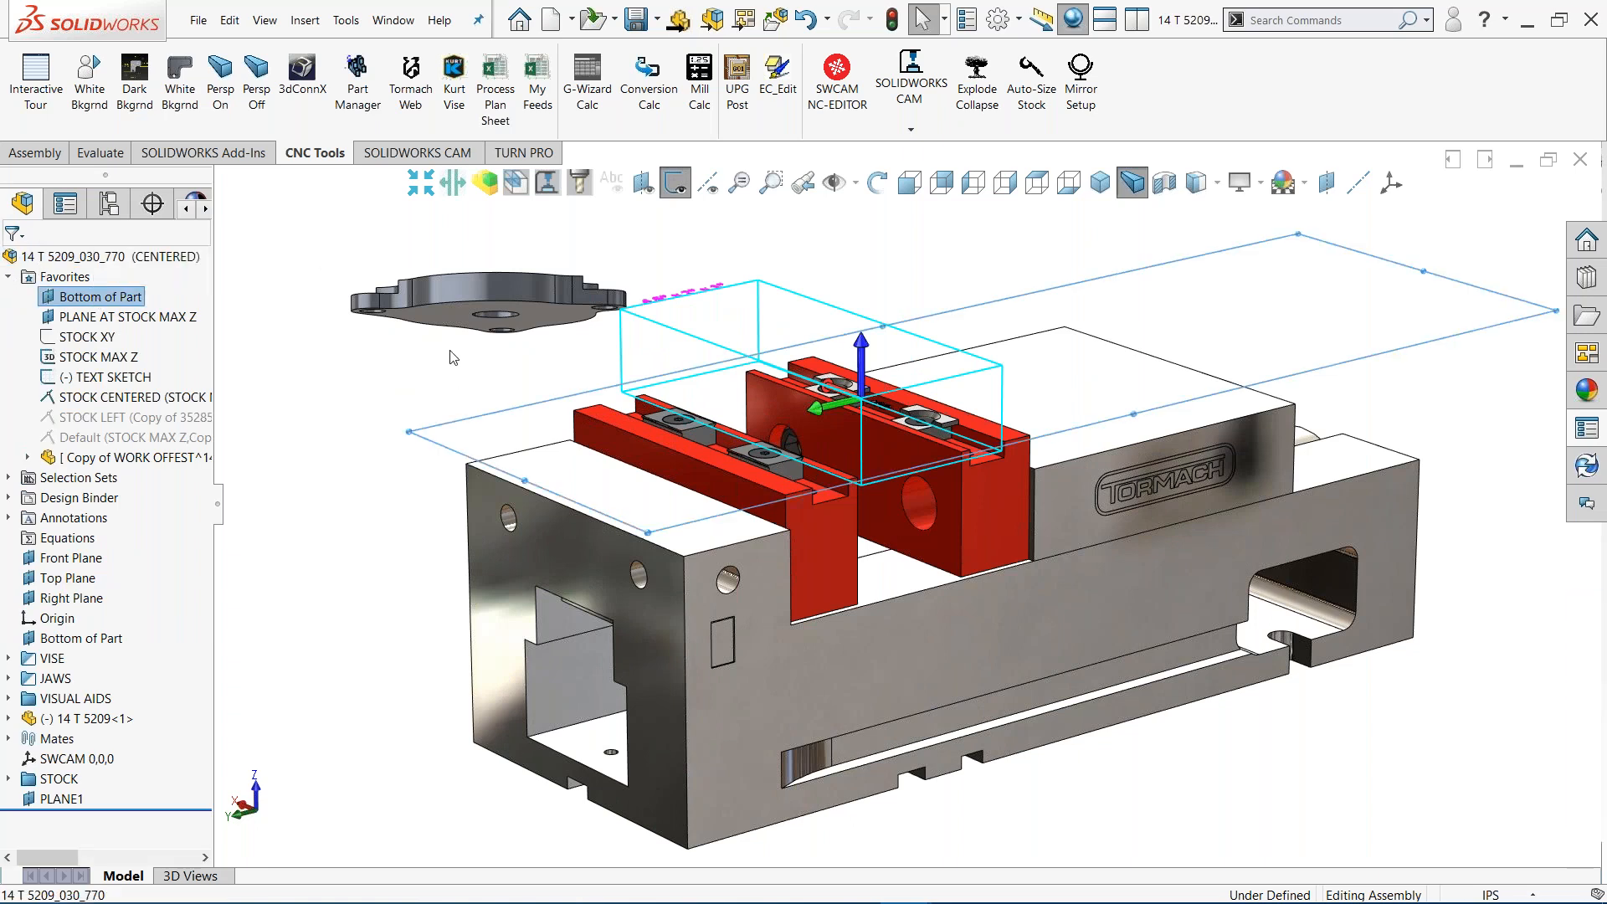
left_click(454, 313, "ctrl")
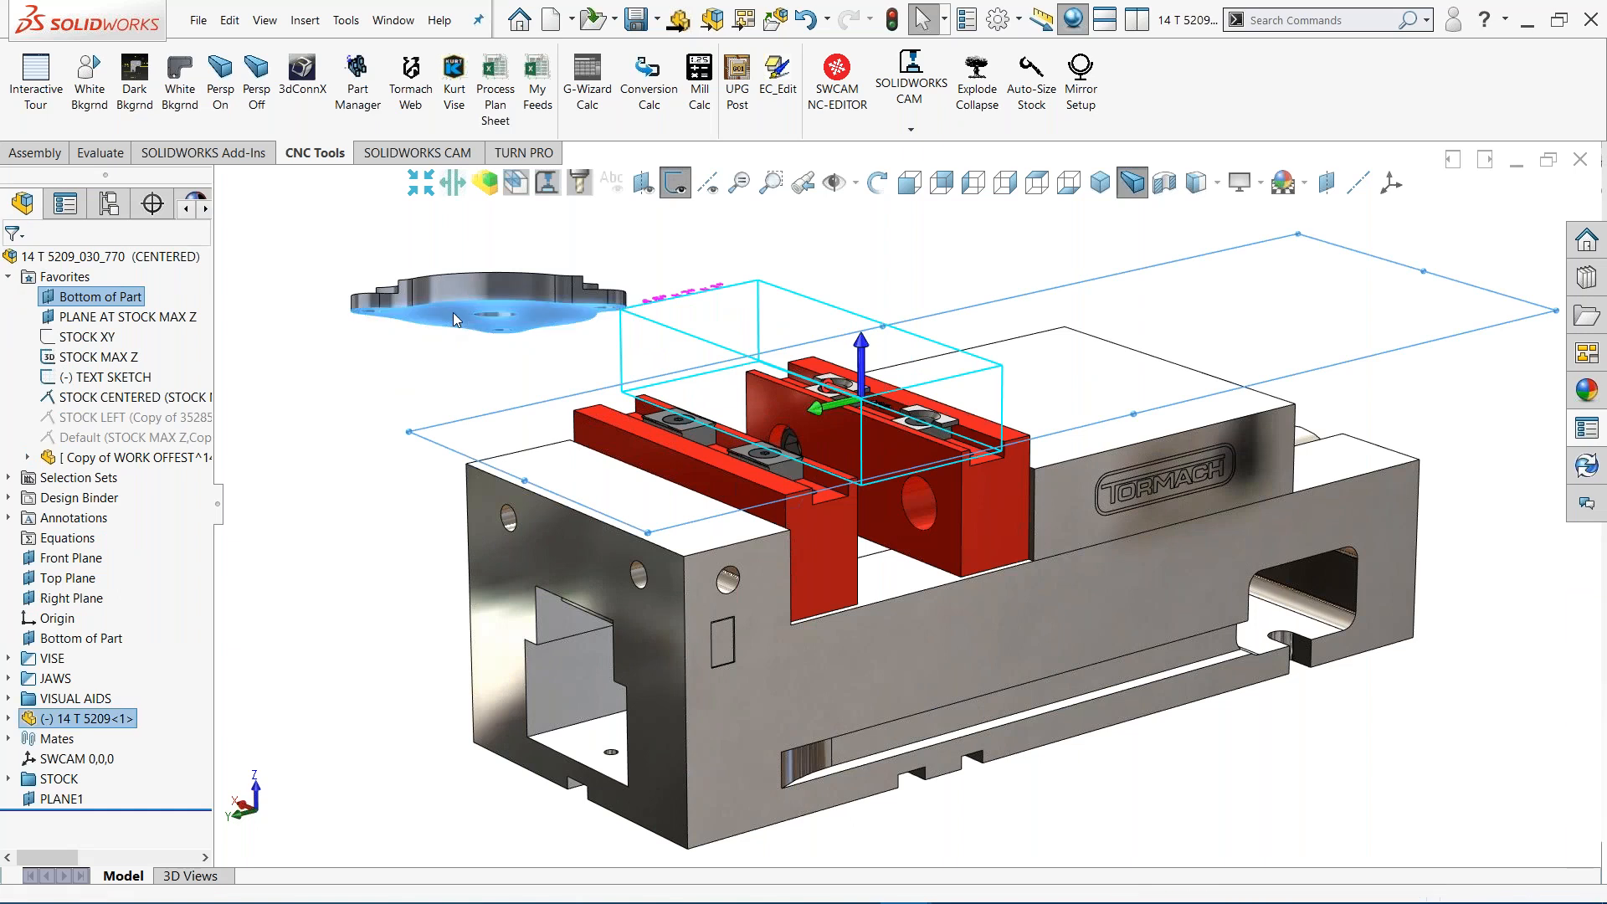
left_click(503, 301)
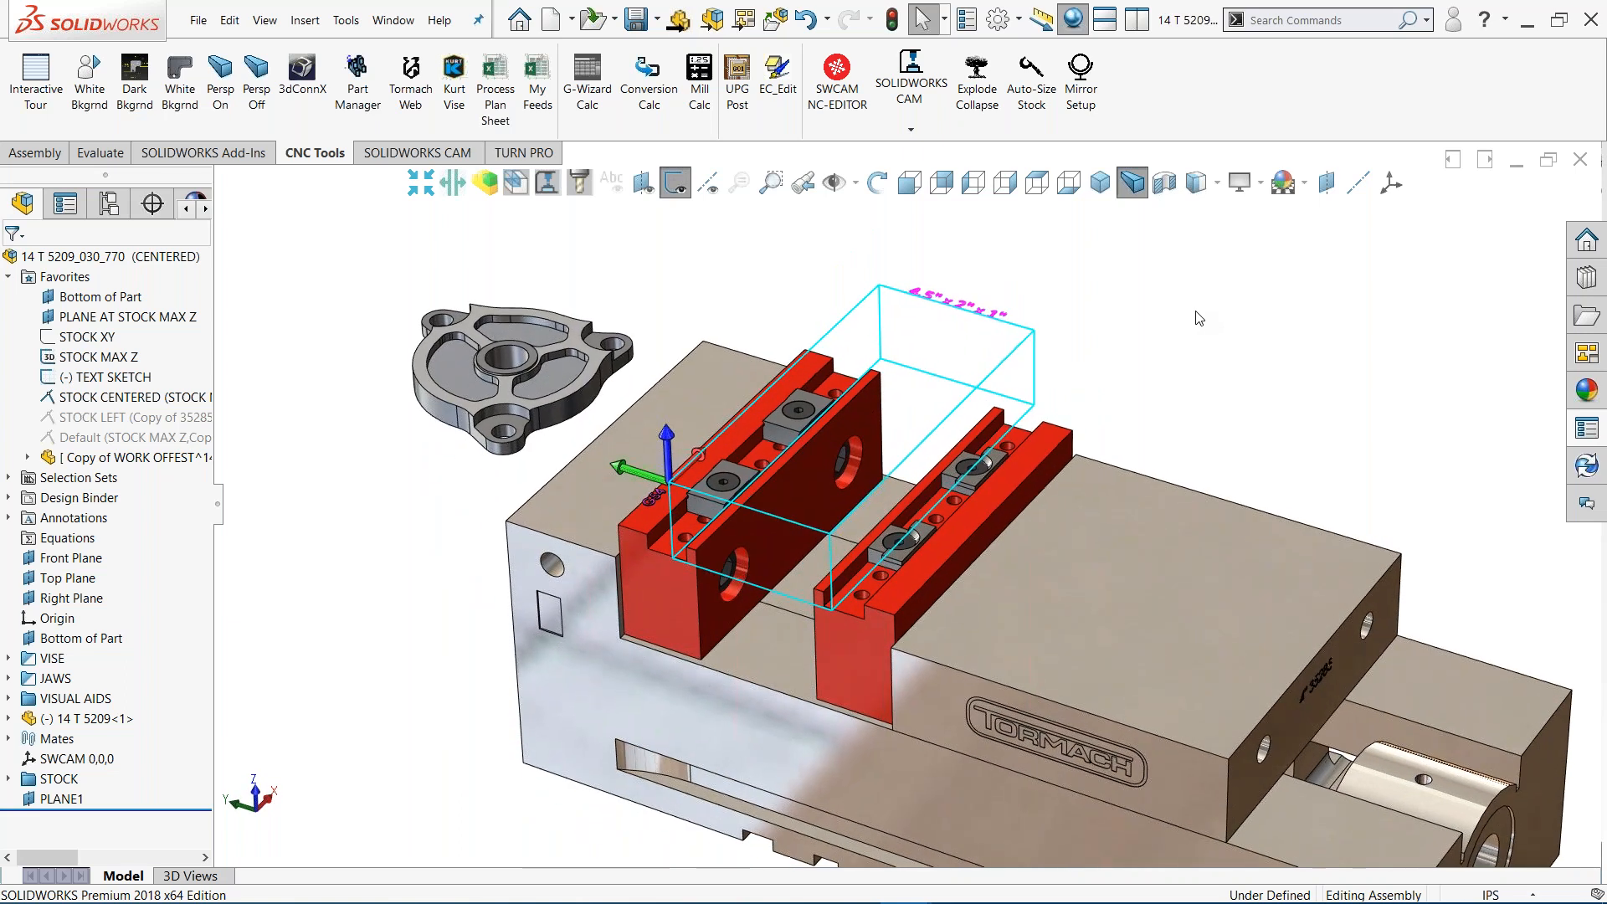
Run Auto-Size Stock to fit the stock outline to the inserted part
key("s")
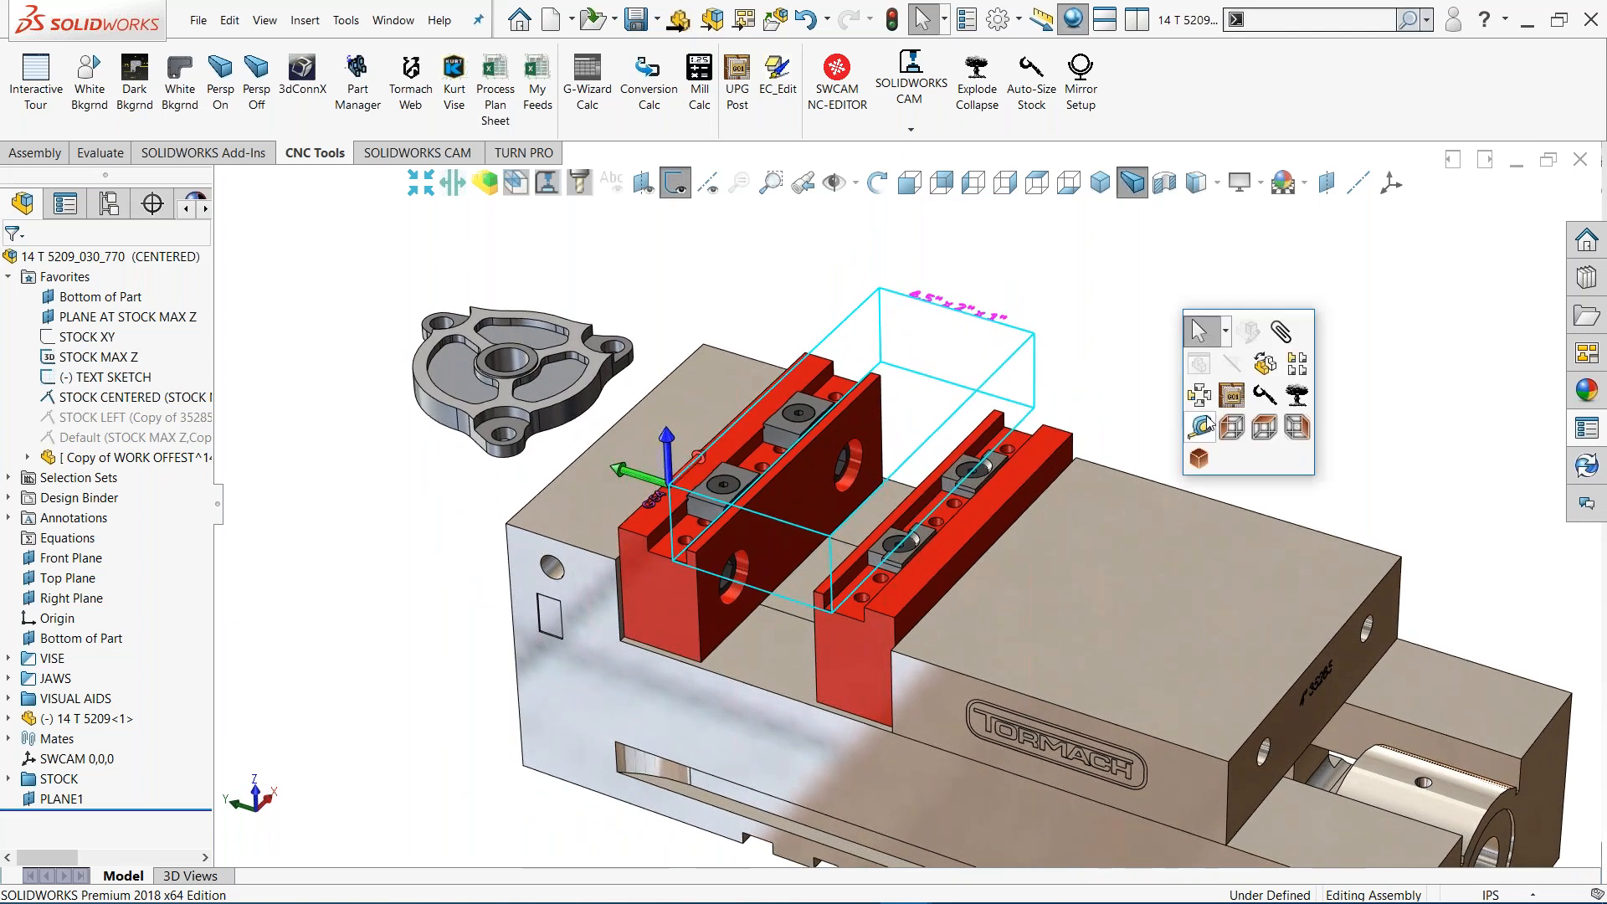
left_click(1264, 402)
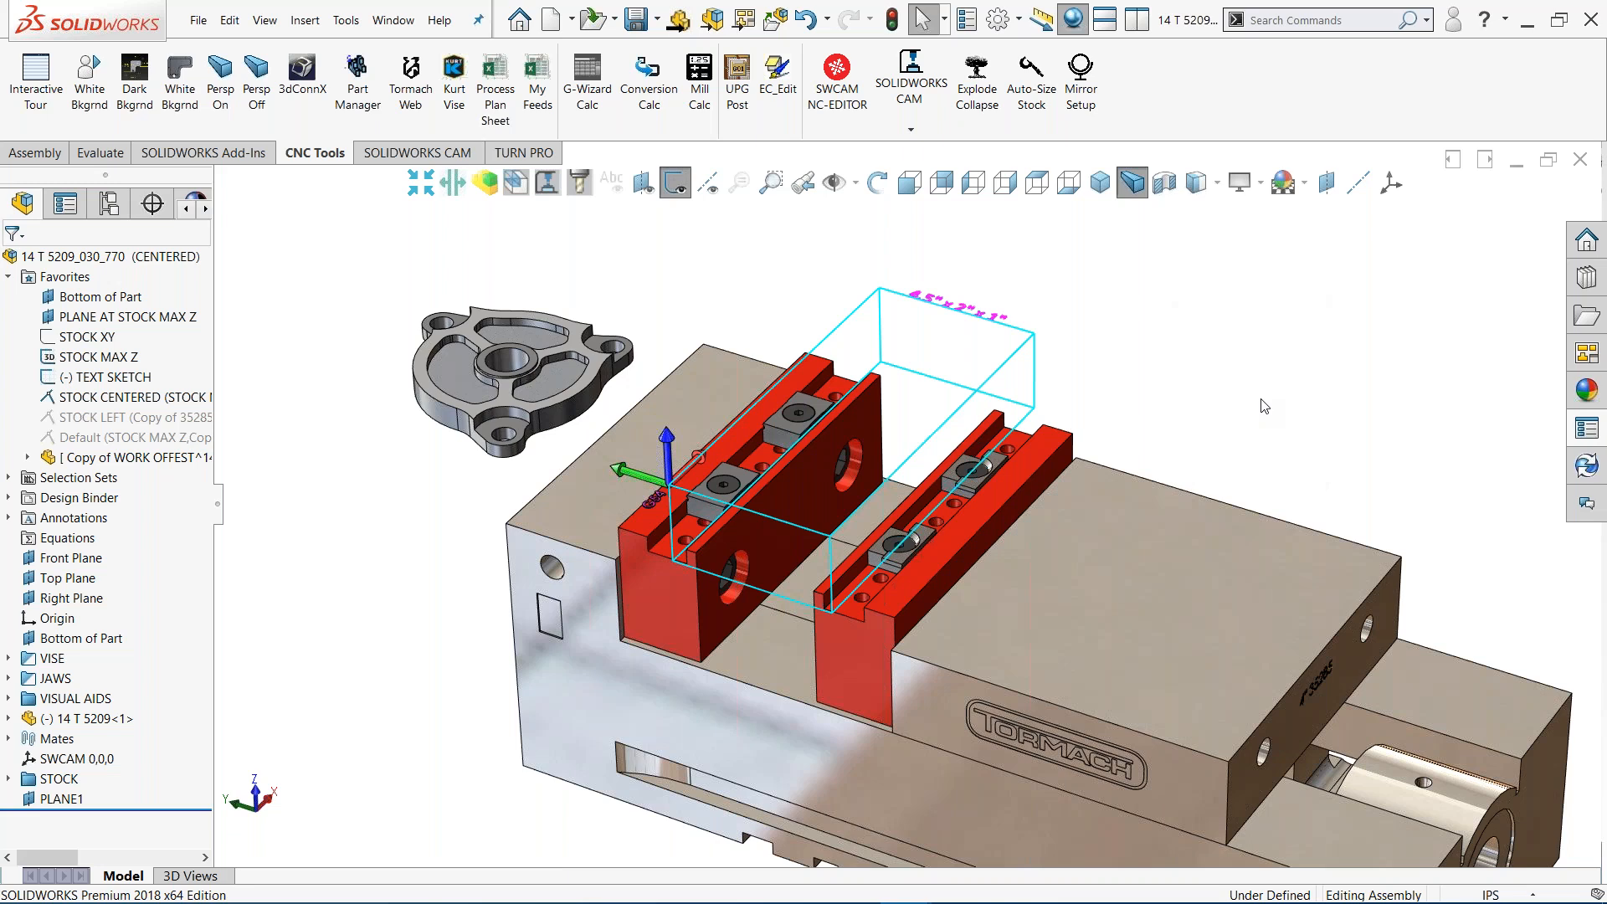
middle_click_drag(1264, 402, 1001, 370)
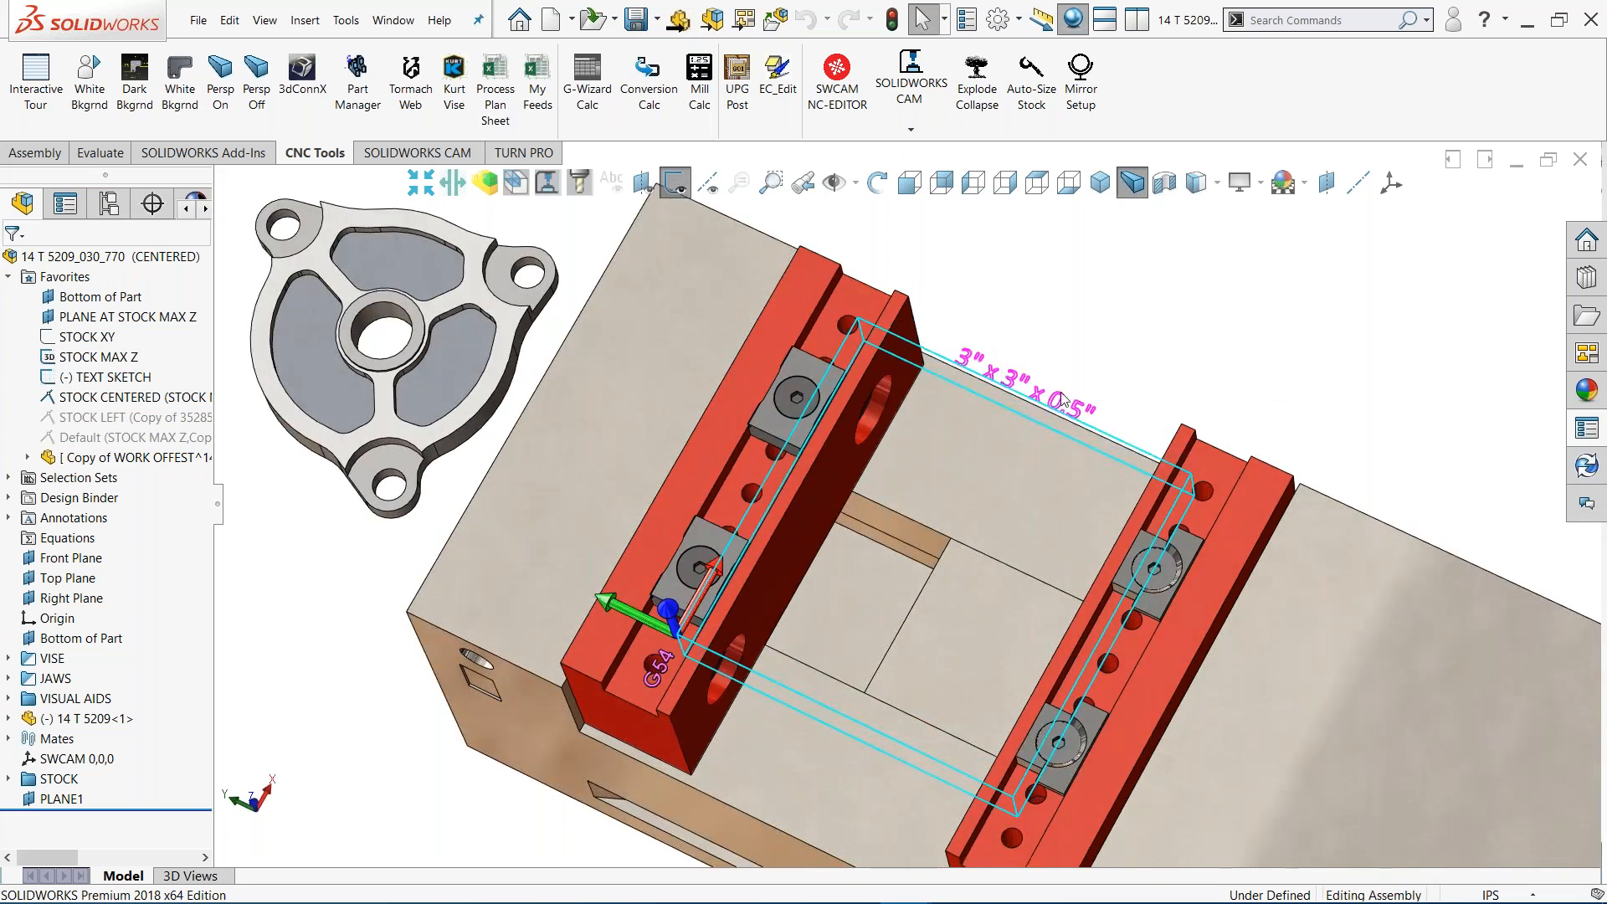
middle_click_drag(1155, 312, 1101, 339)
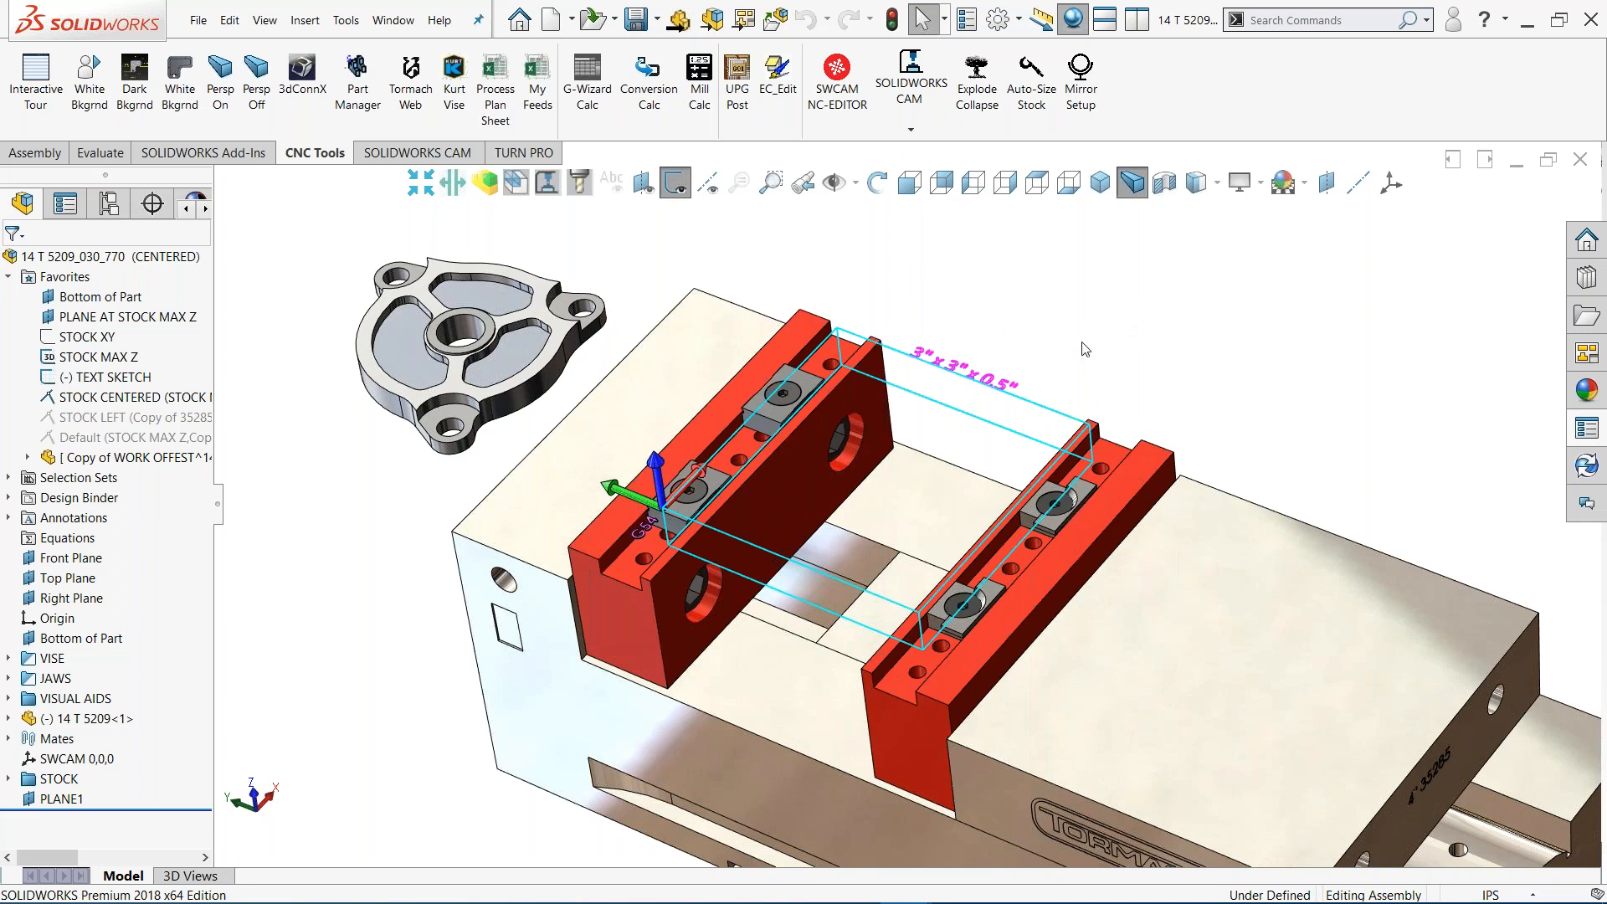
Set the saw-cut X rounding to .0625, apply it and auto-size the stock again
left_click(1585, 427)
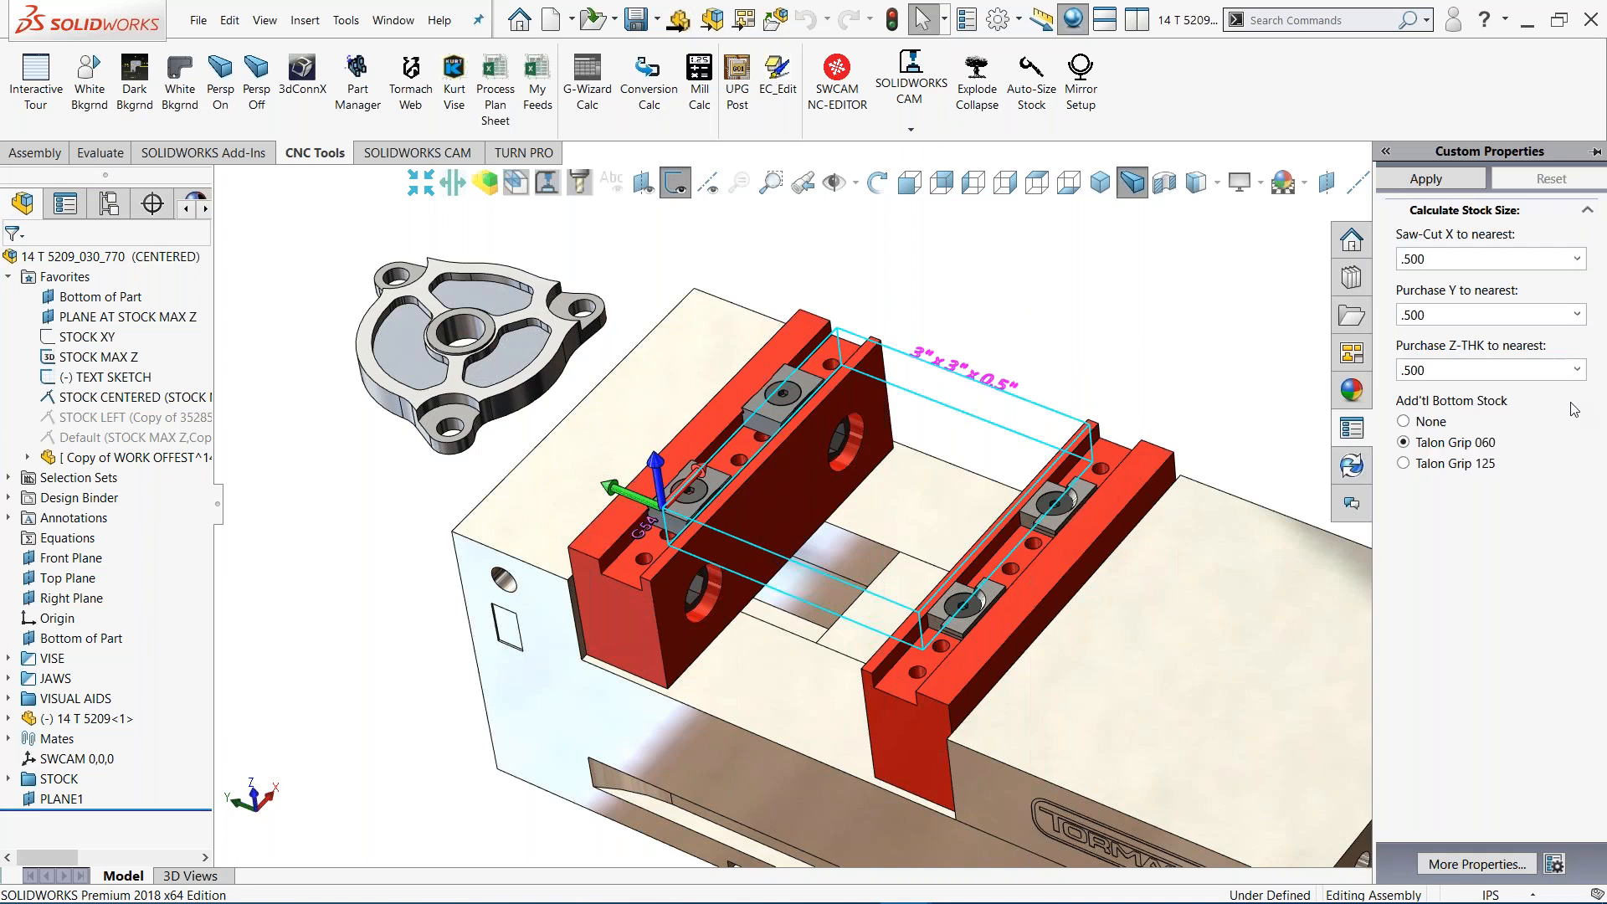
left_click(1576, 258)
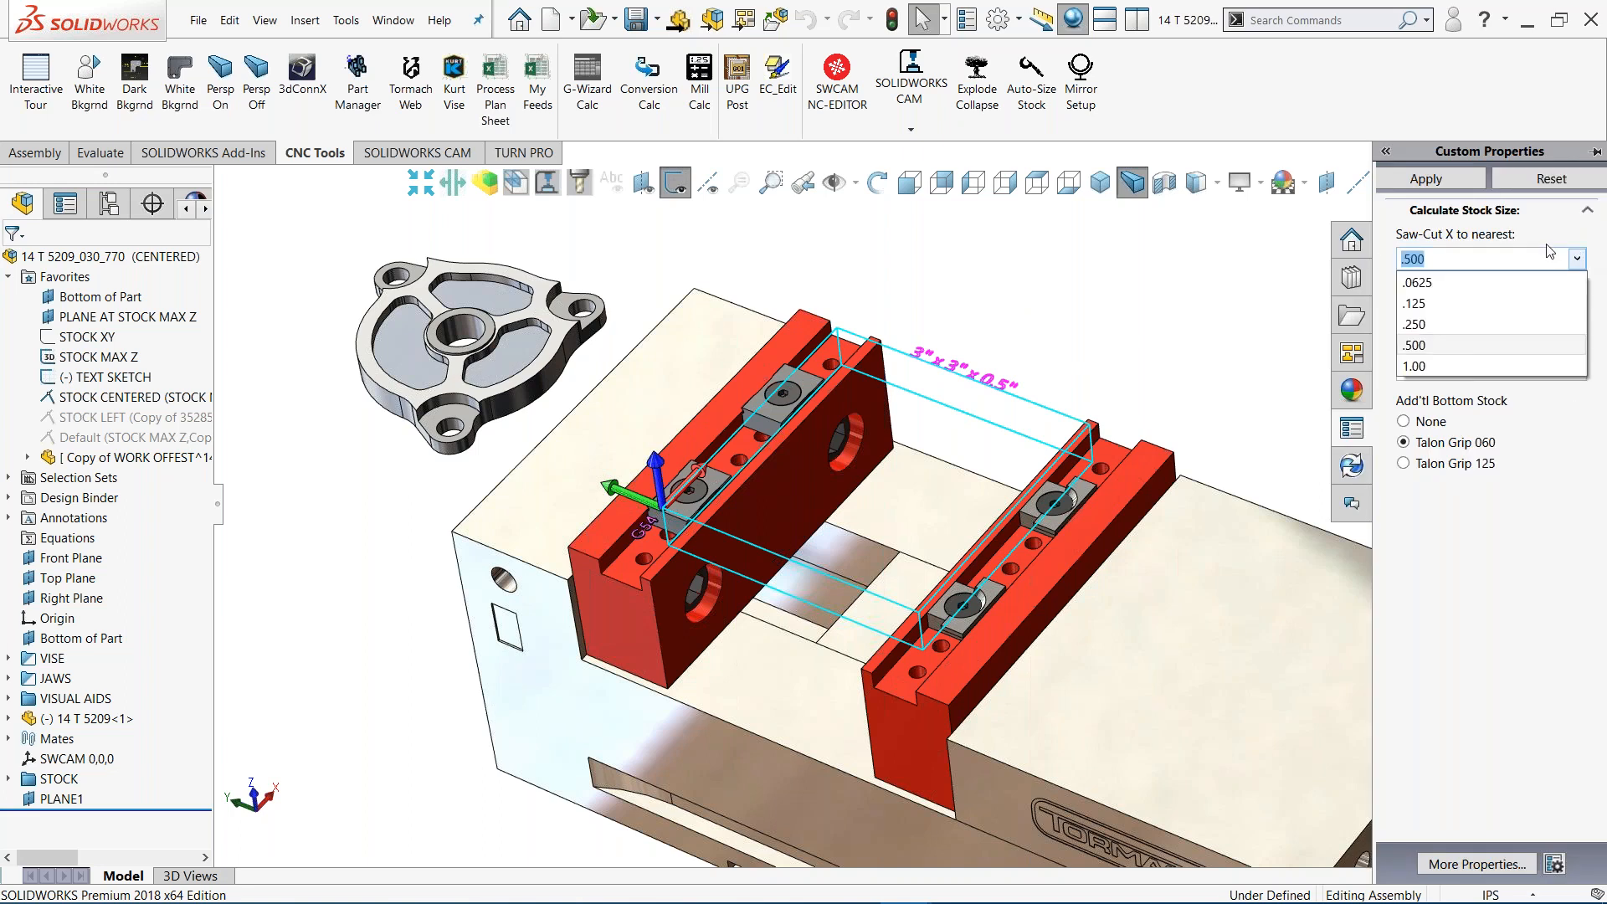
left_click(1420, 282)
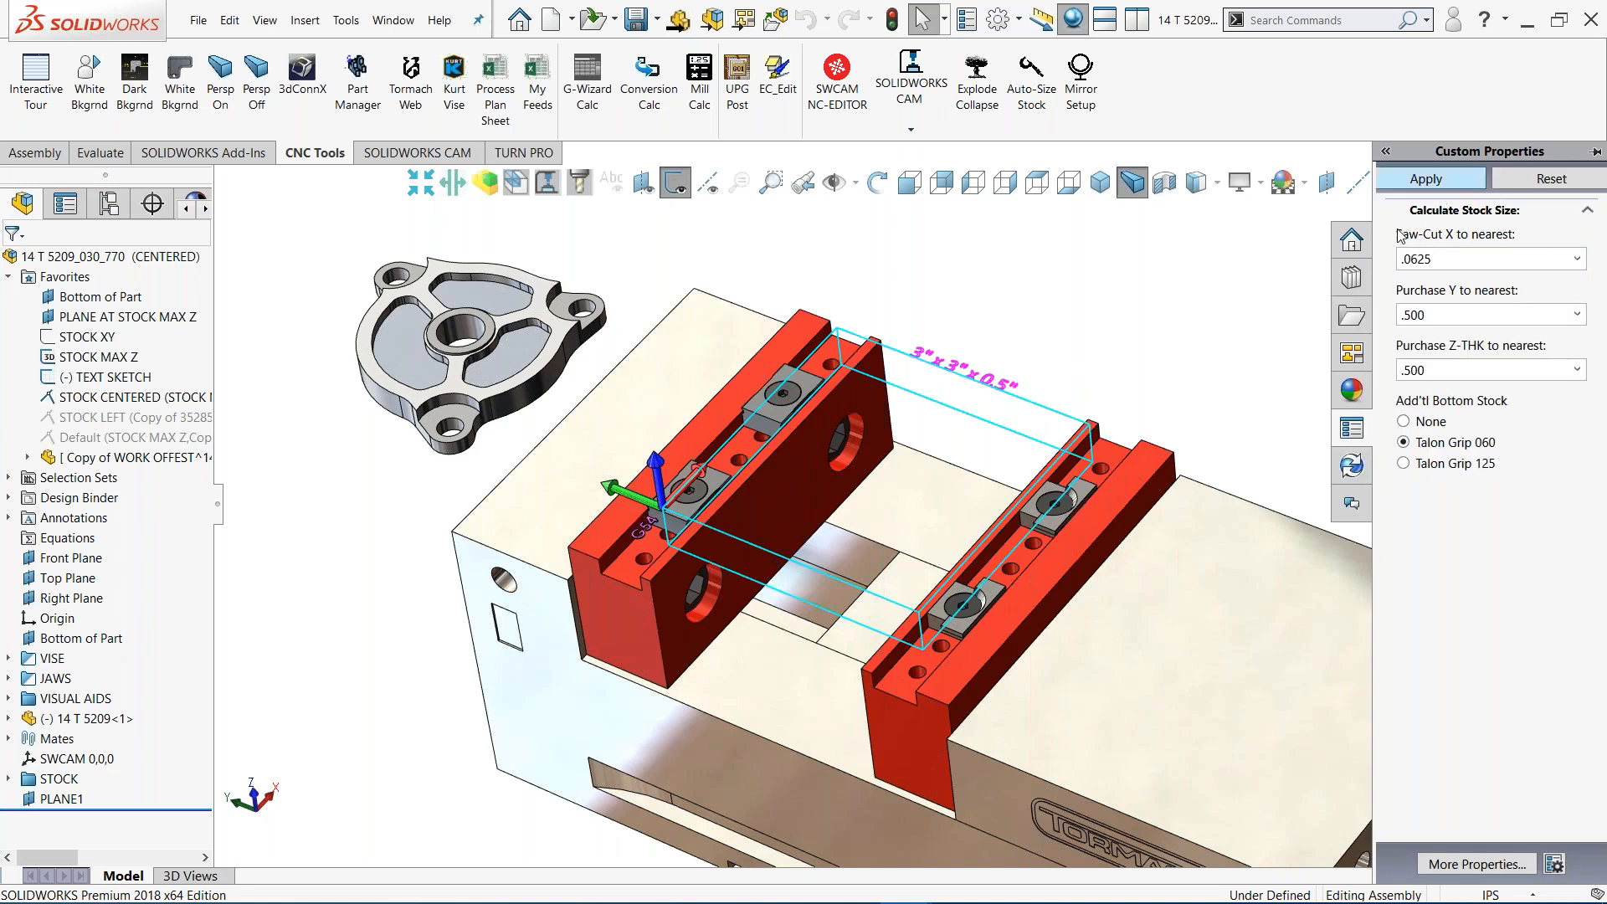
left_click(1129, 279)
key("s")
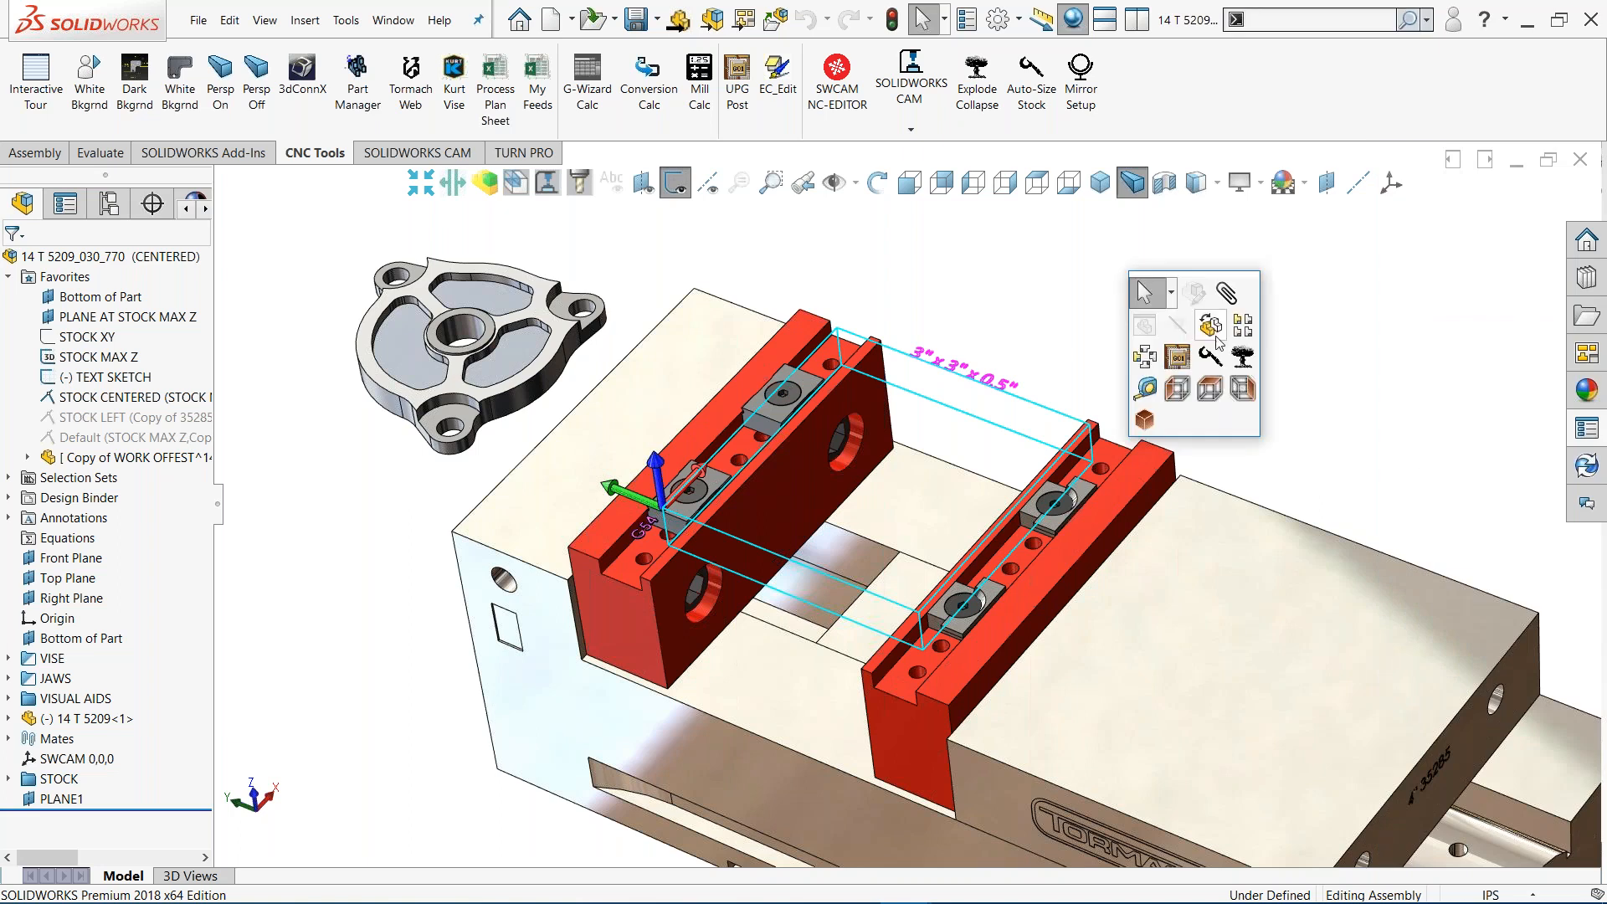
left_click(1207, 355)
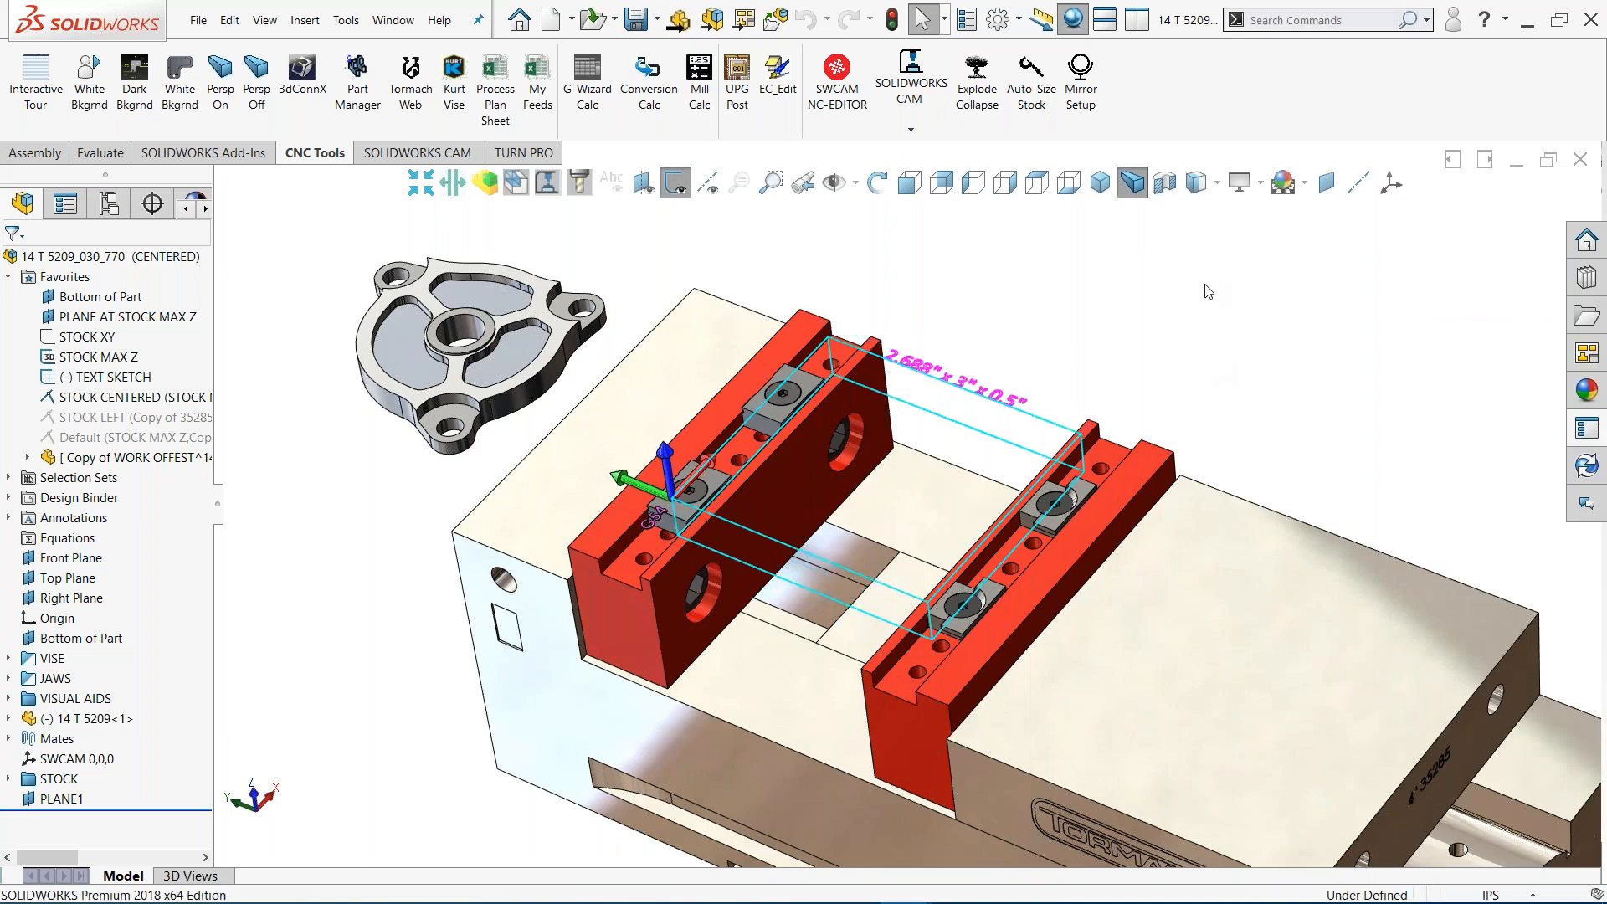
scroll(1208, 292, "down", 8)
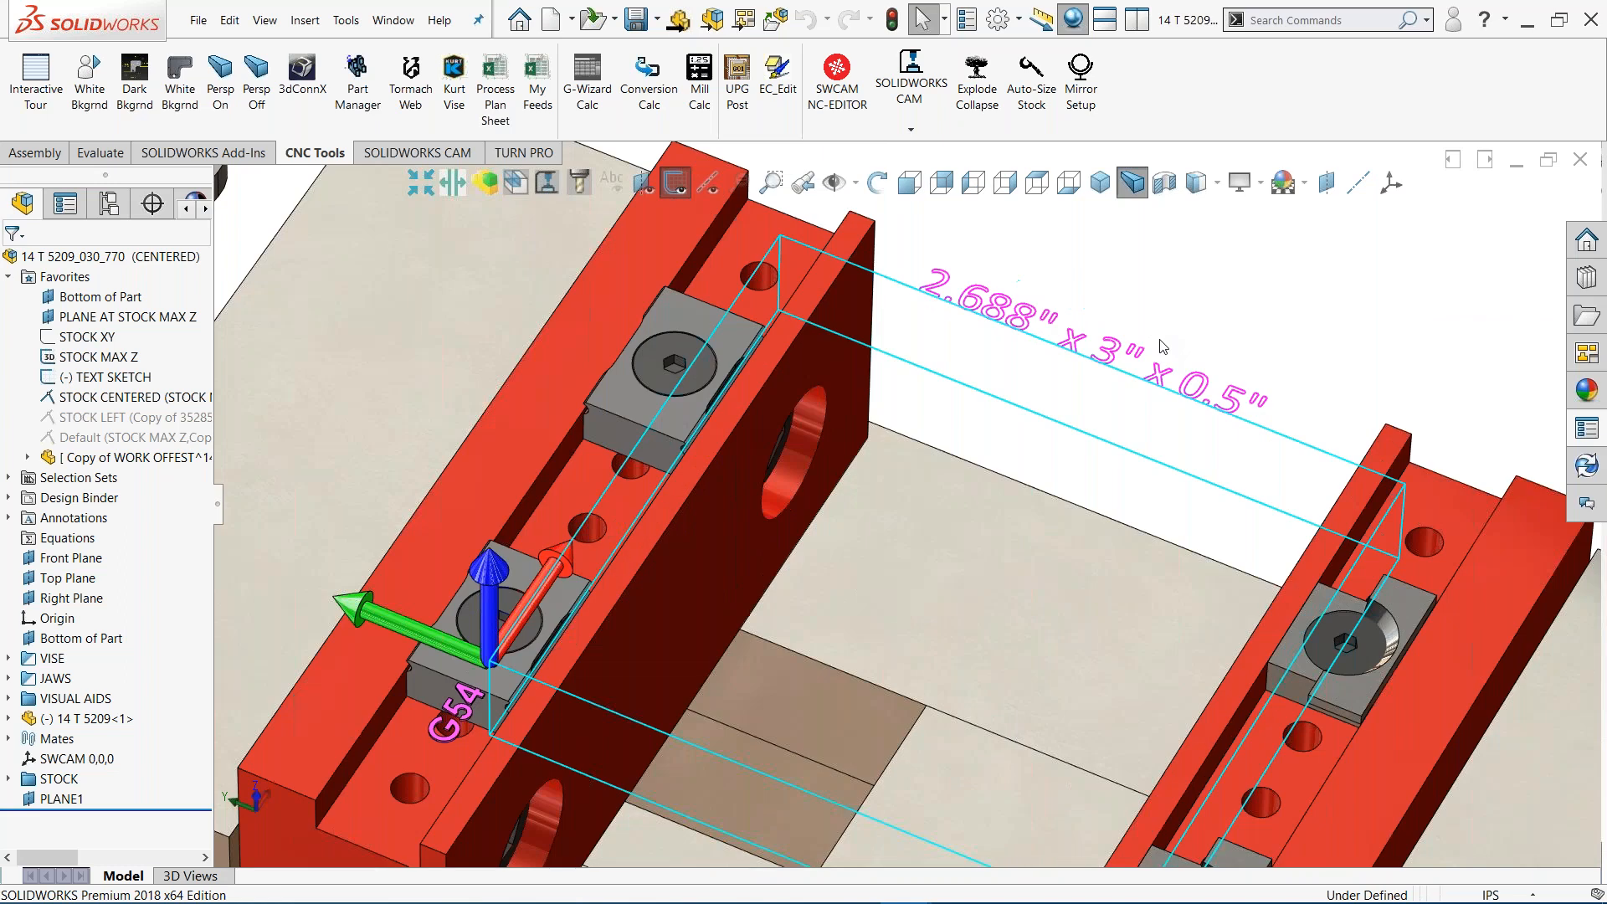
scroll(1085, 355, "up", 2)
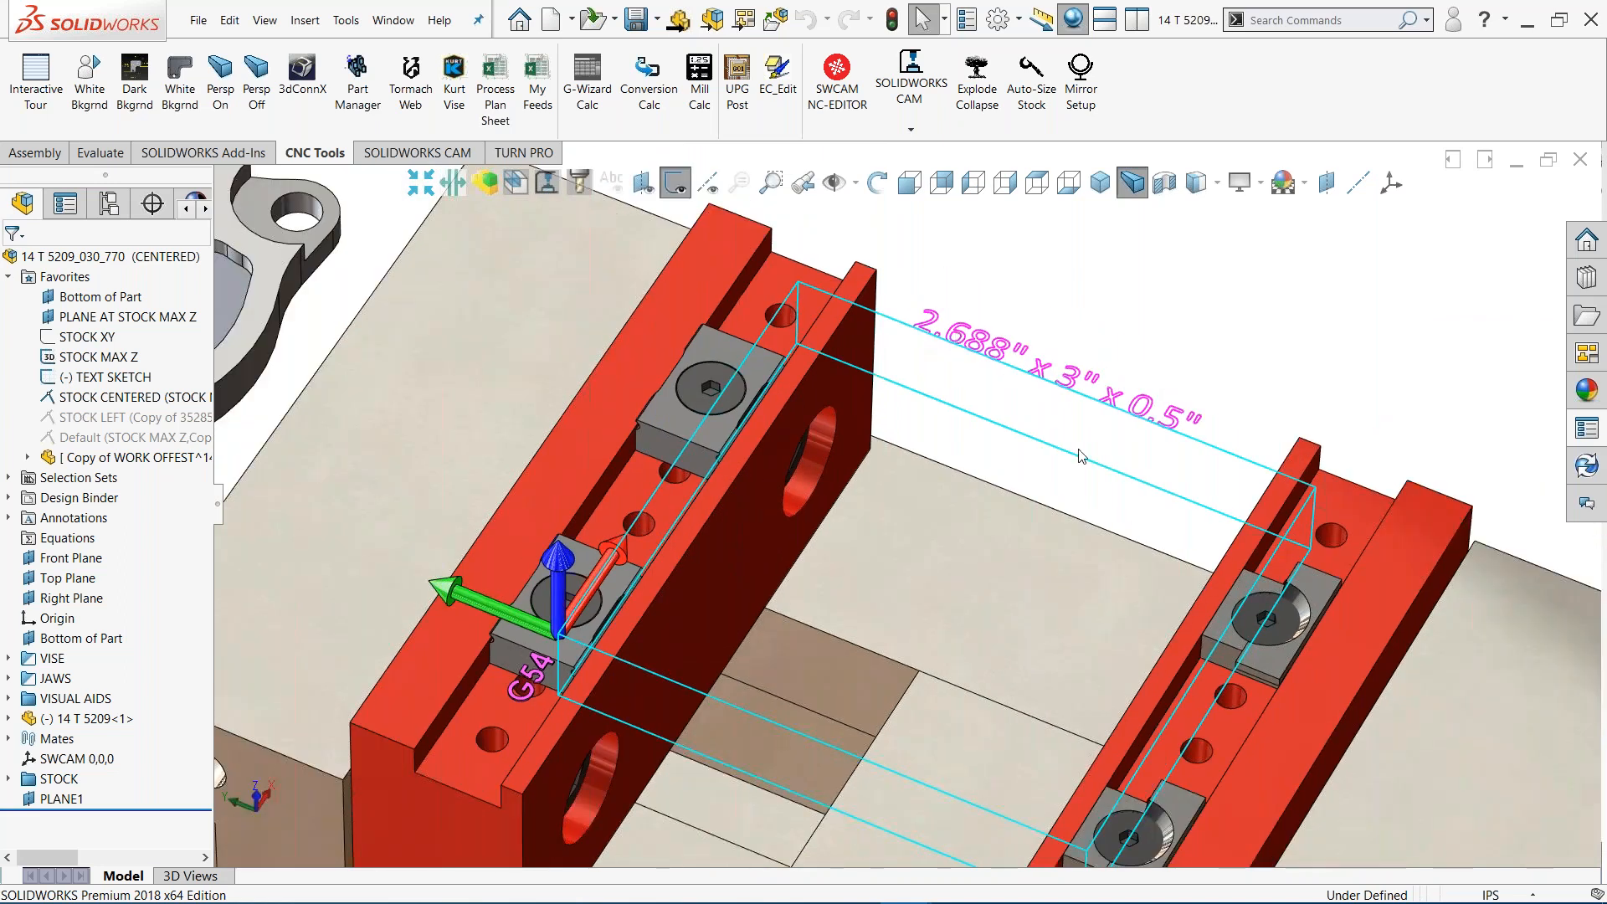
scroll(1080, 456, "up", 3)
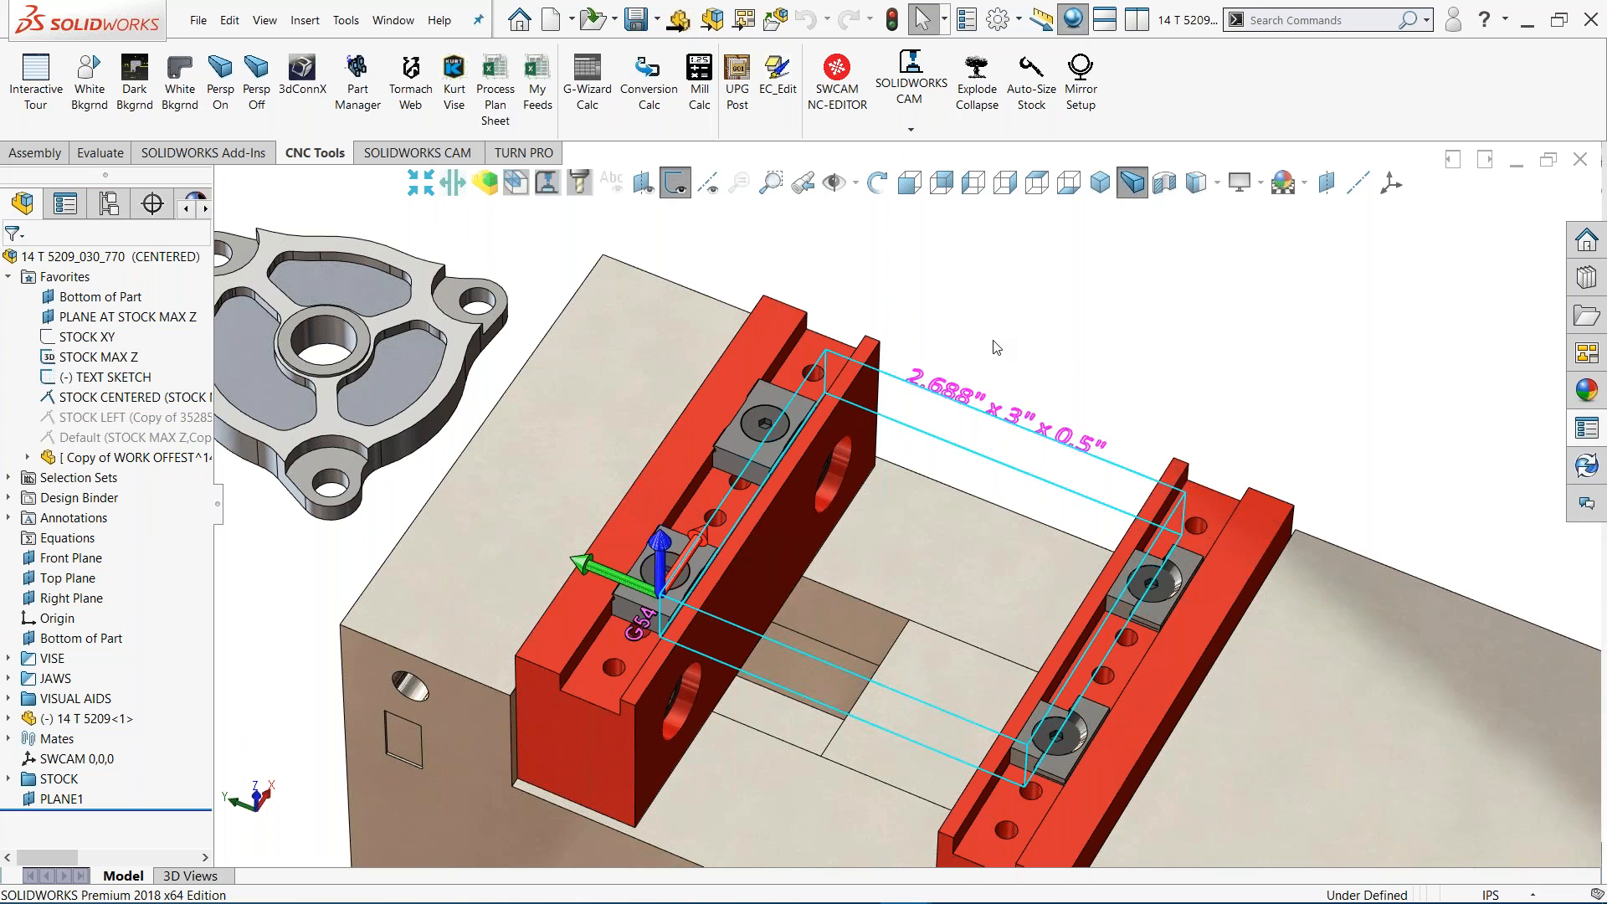
Set the saw-cut X rounding to .500, apply it and recalculate the stock size
left_click(1587, 429)
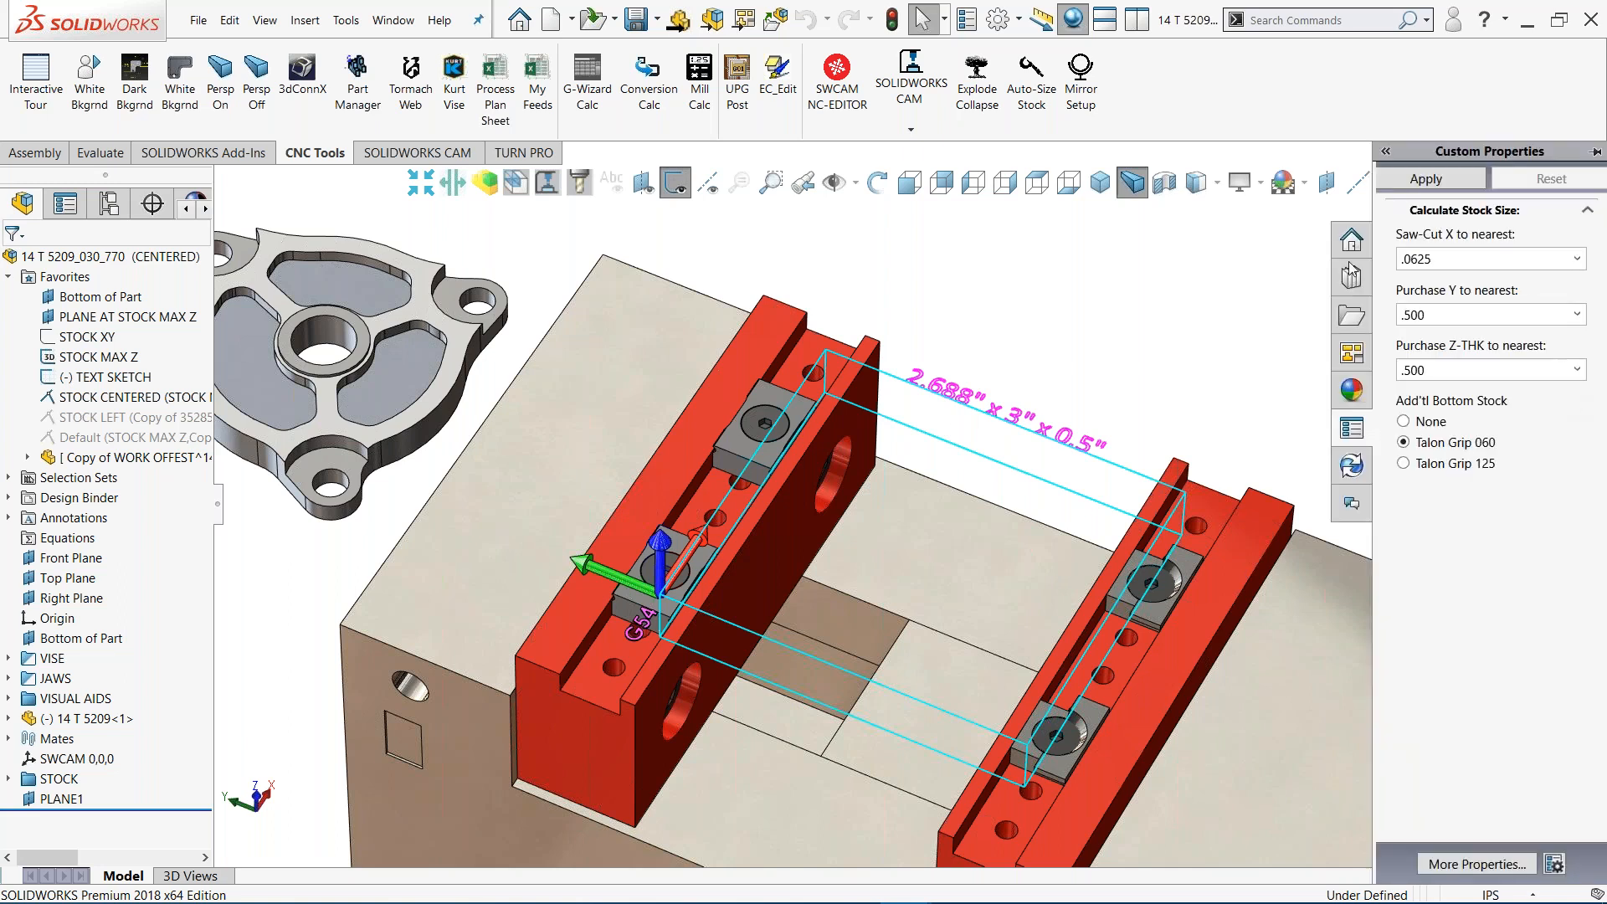
left_click(1519, 266)
left_click(1577, 259)
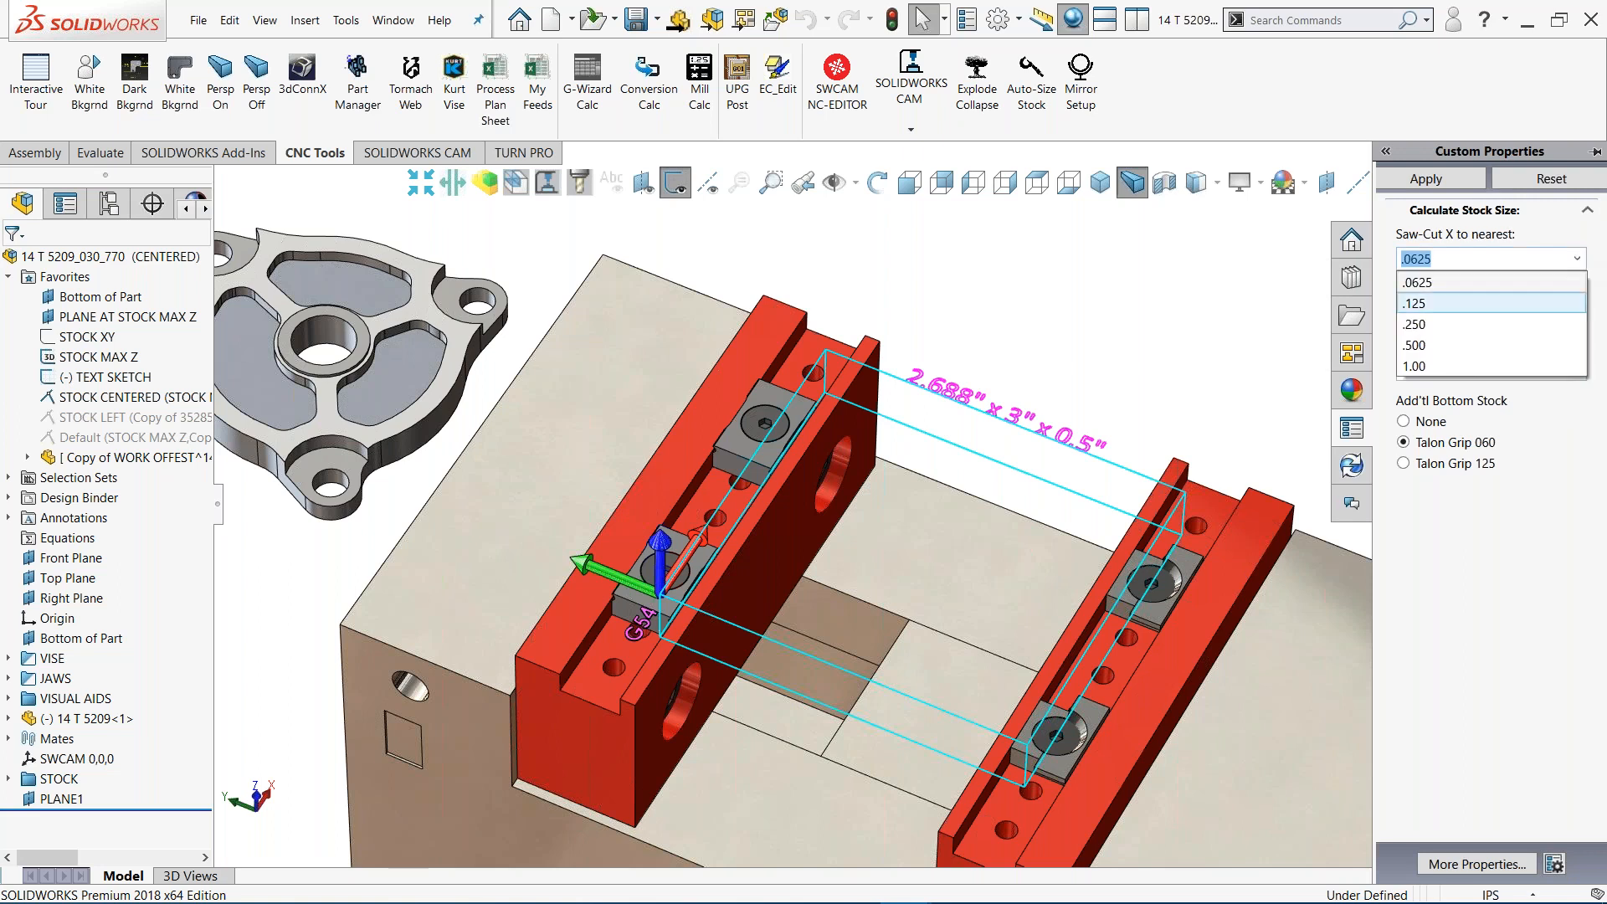
left_click(1418, 346)
left_click(1441, 178)
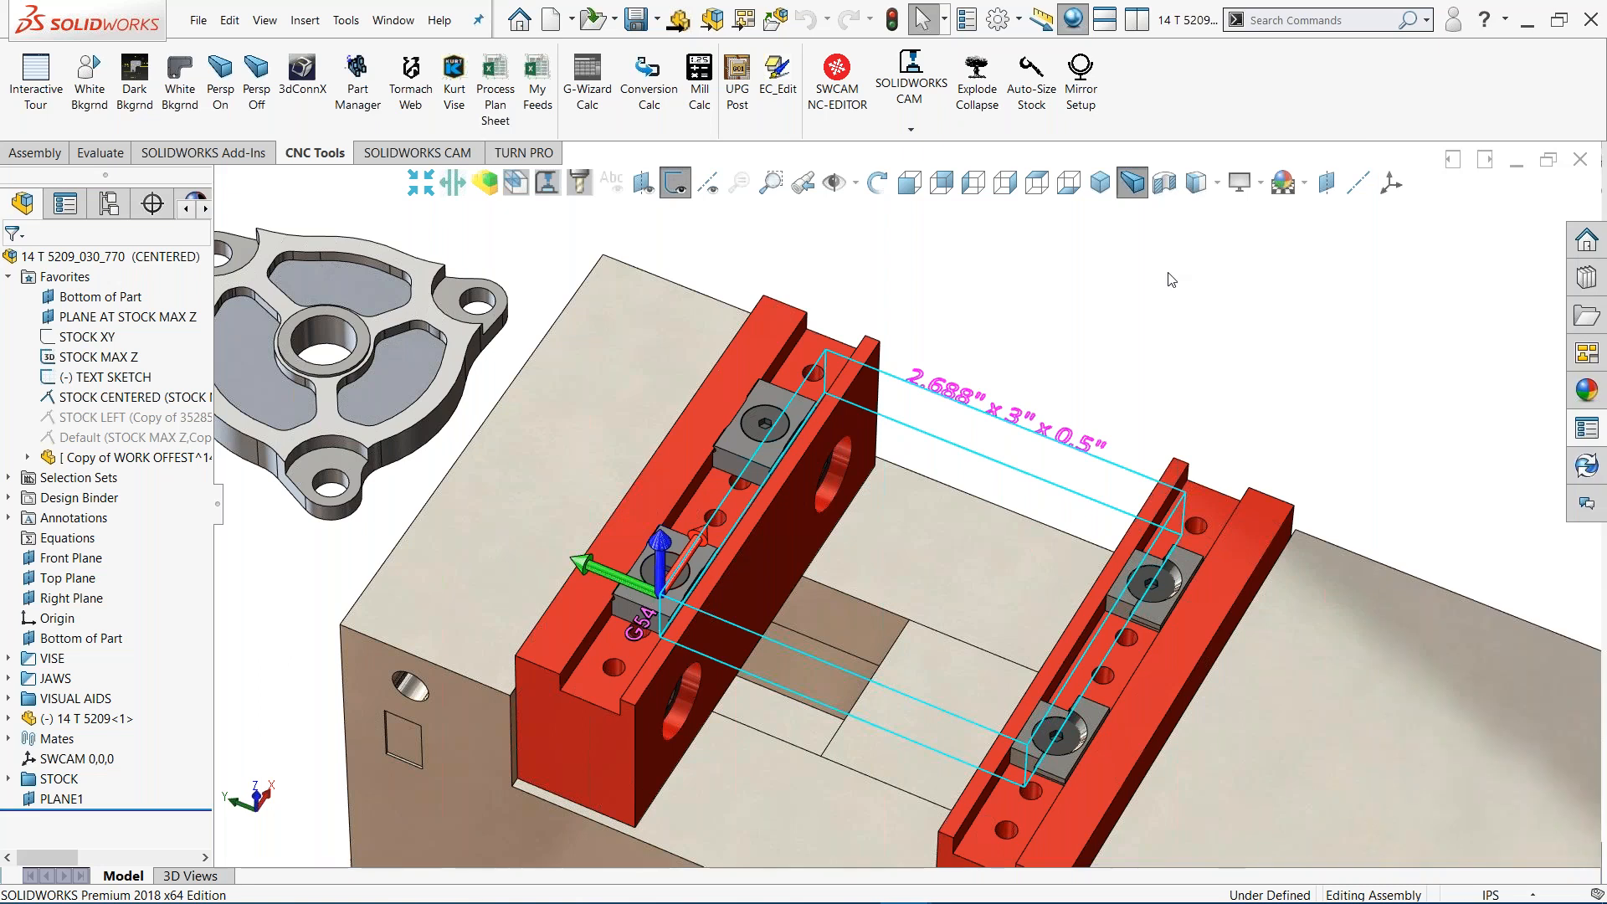
key("s")
left_click(1257, 359)
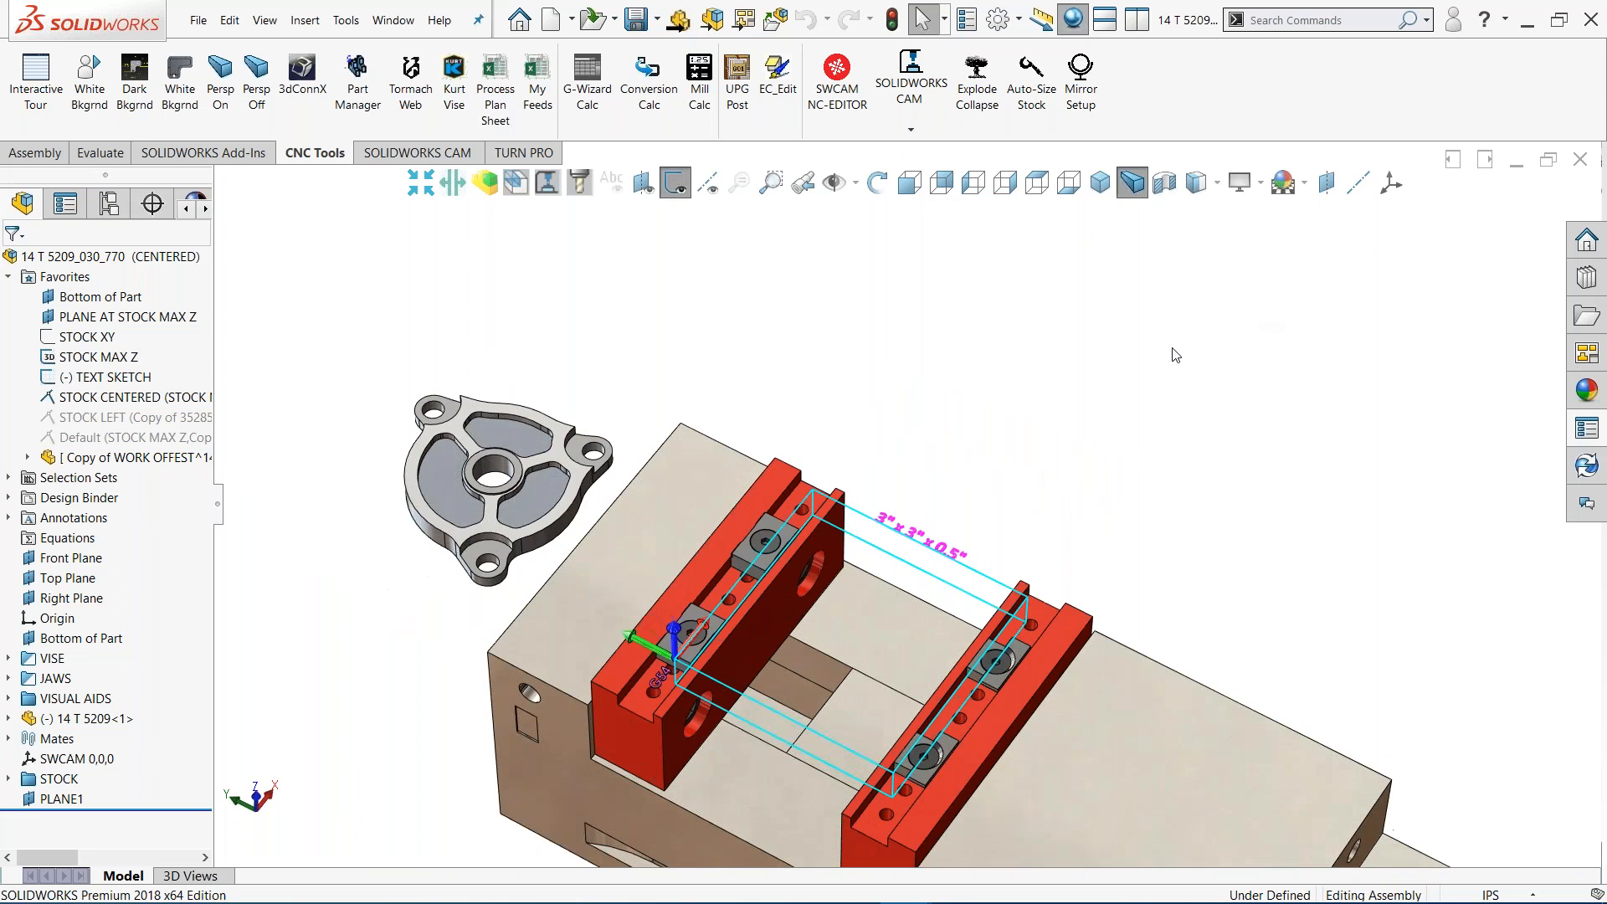
Position the part centrally inside the stock outline from the top view and fix it in all configurations
key("s")
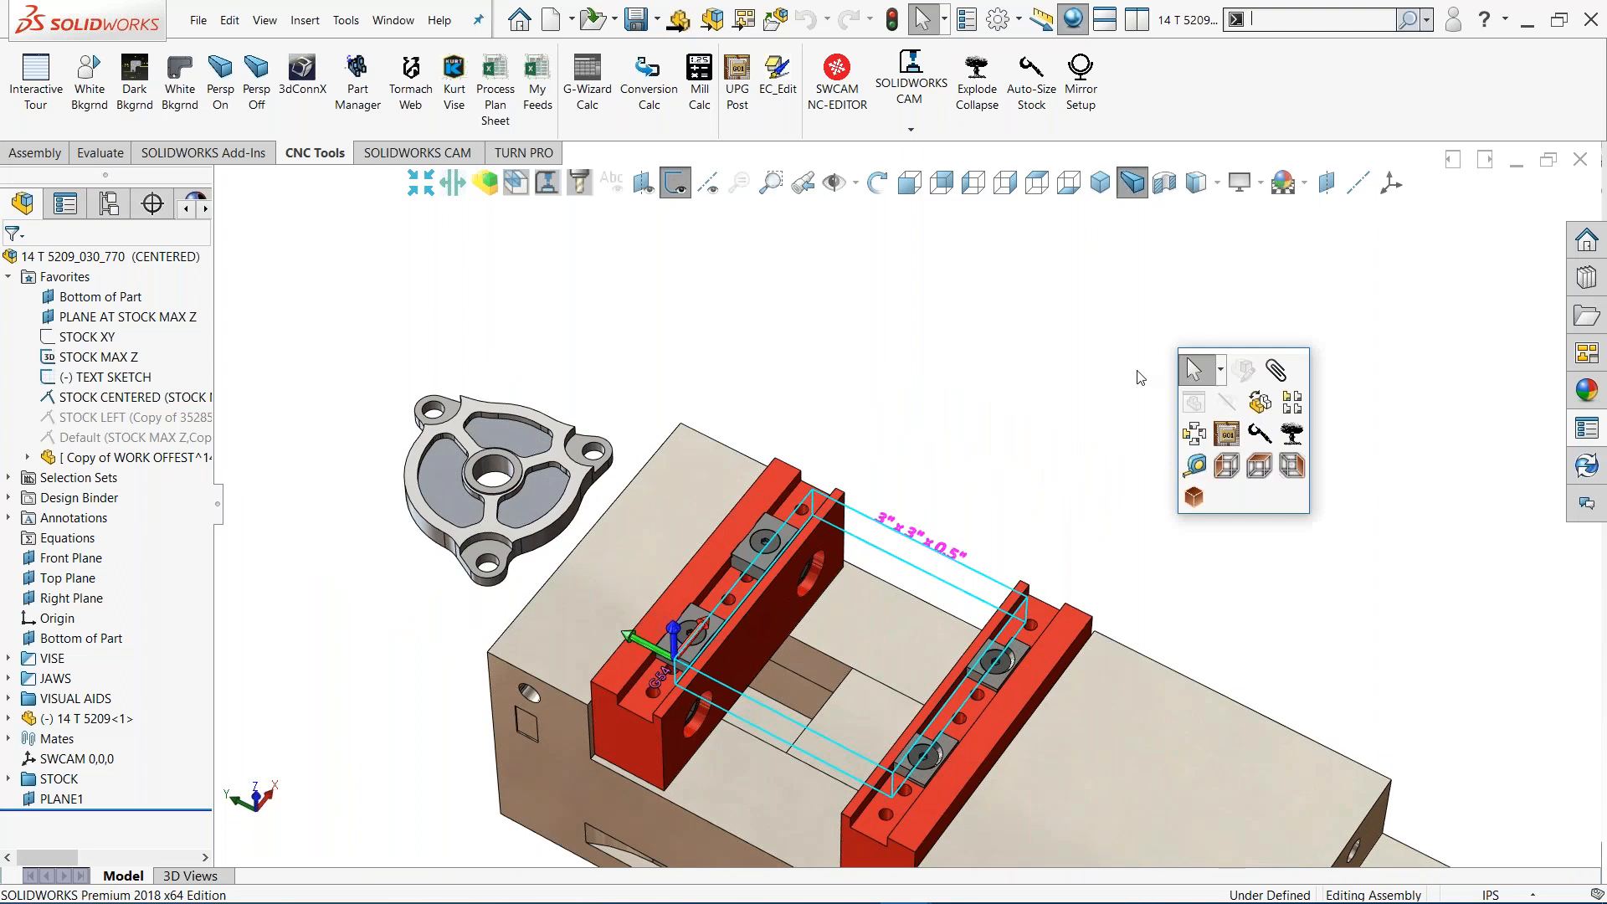
left_click(1235, 471)
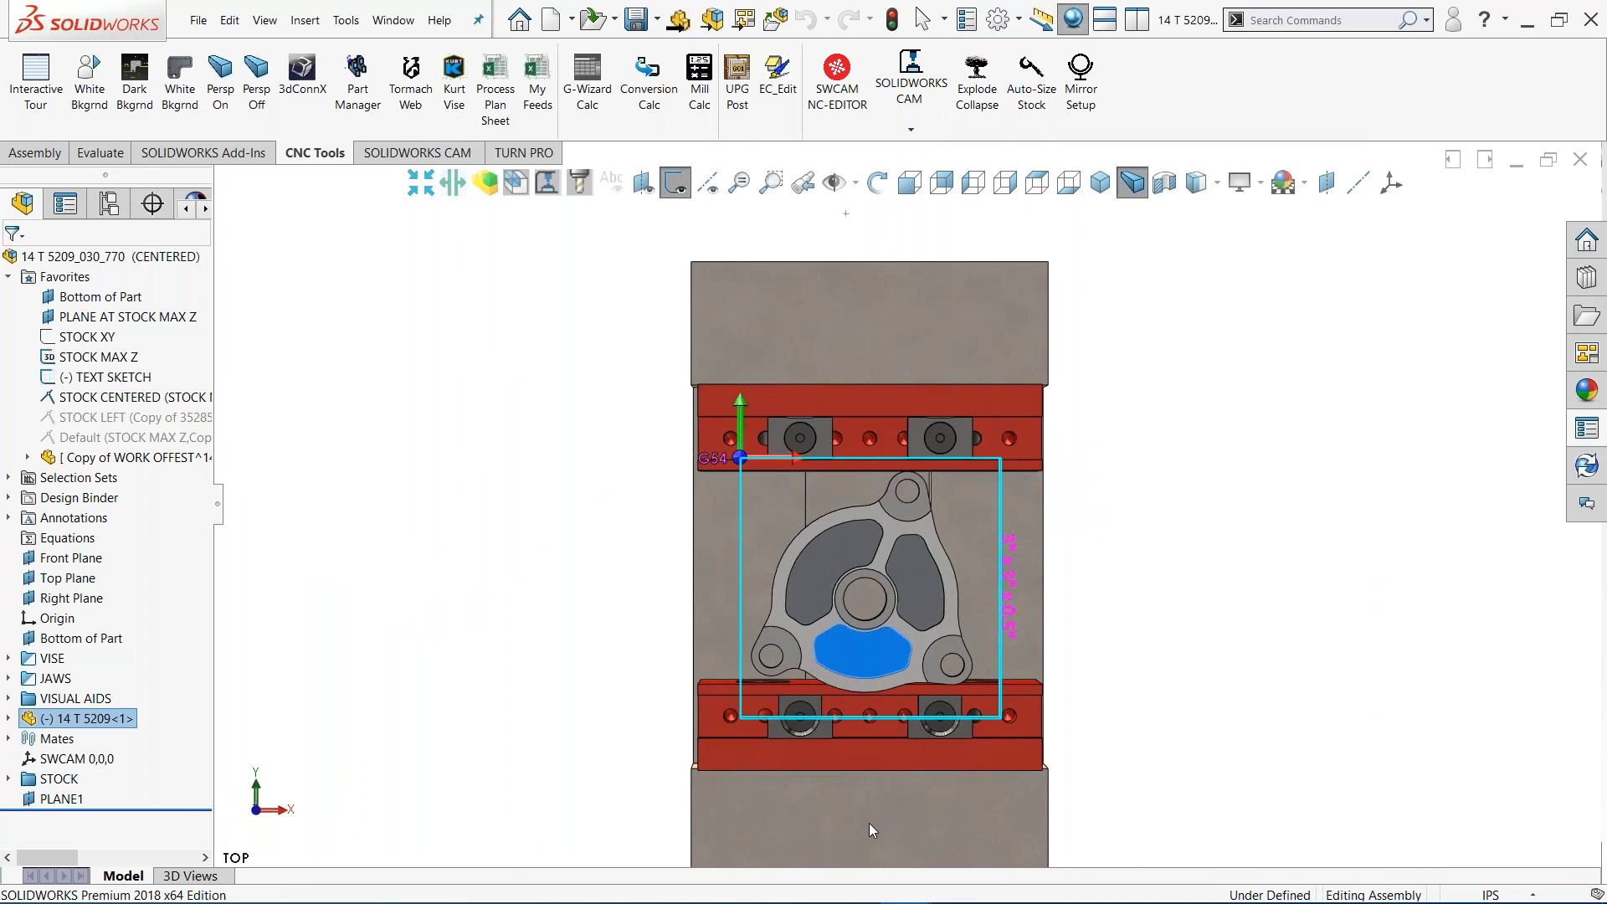
left_click_drag(920, 523, 817, 535)
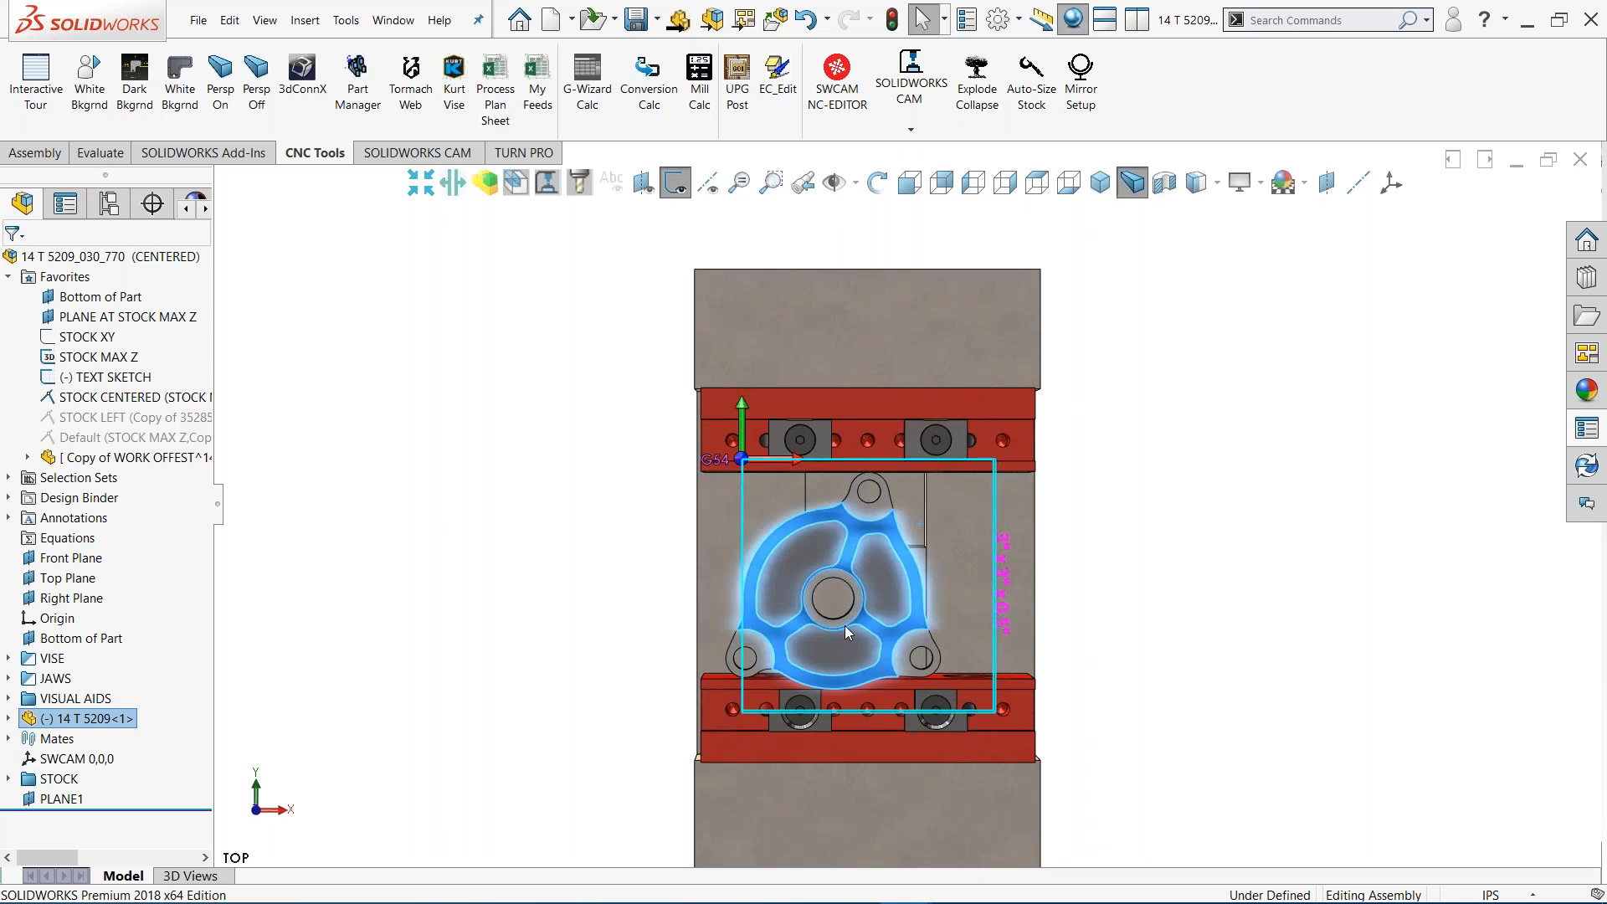
left_click_drag(845, 625, 895, 654)
right_click(896, 655)
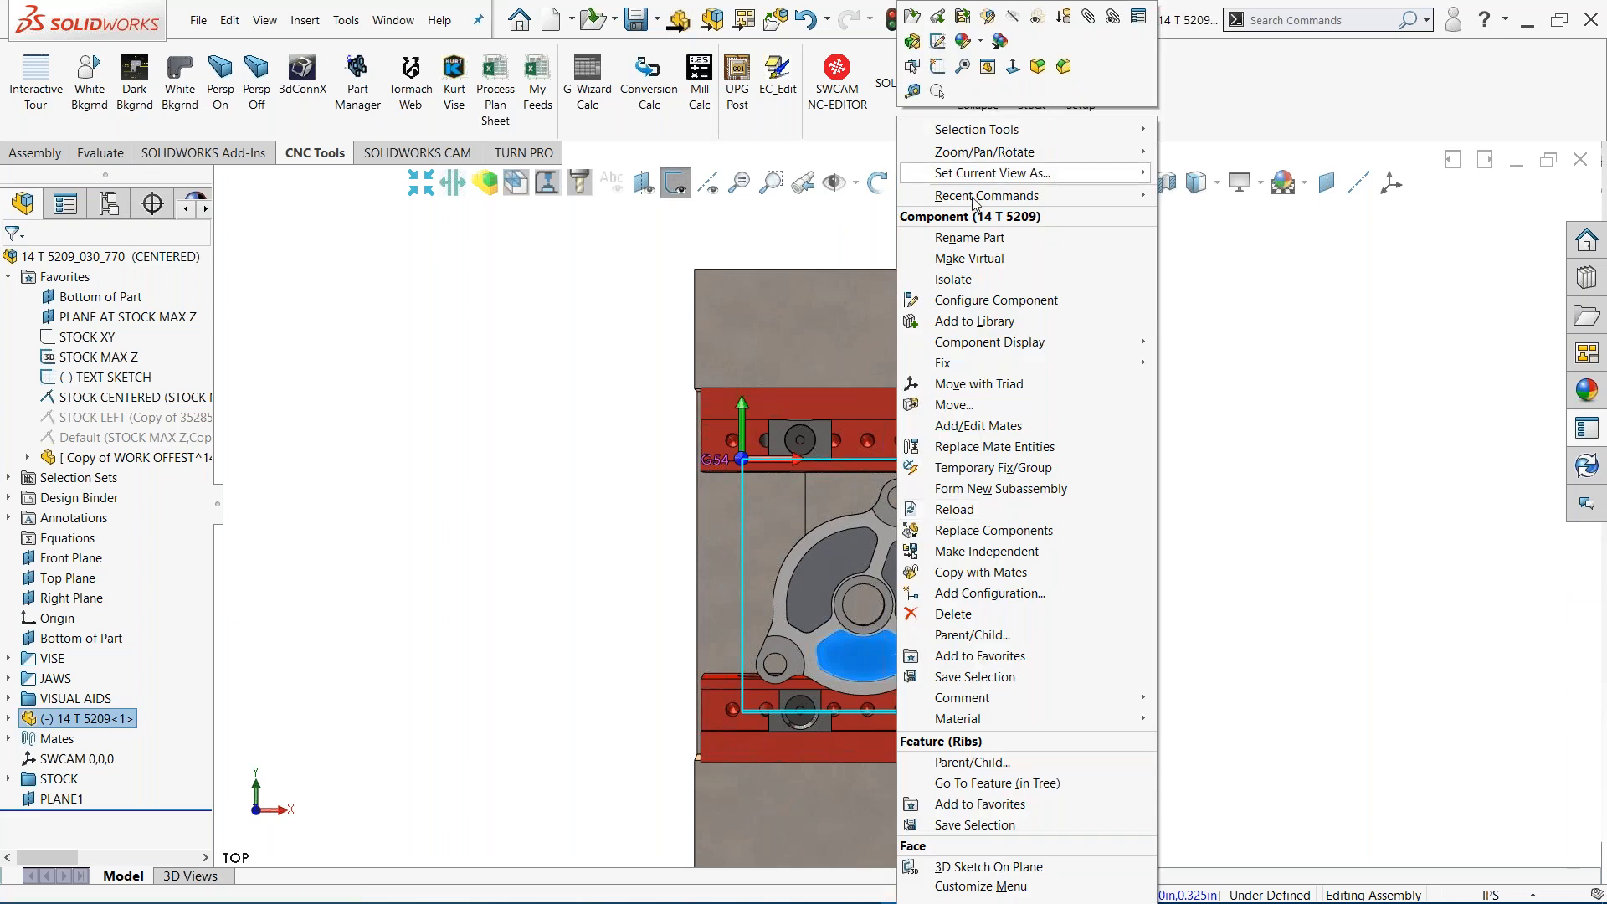
mouse_move(966, 364)
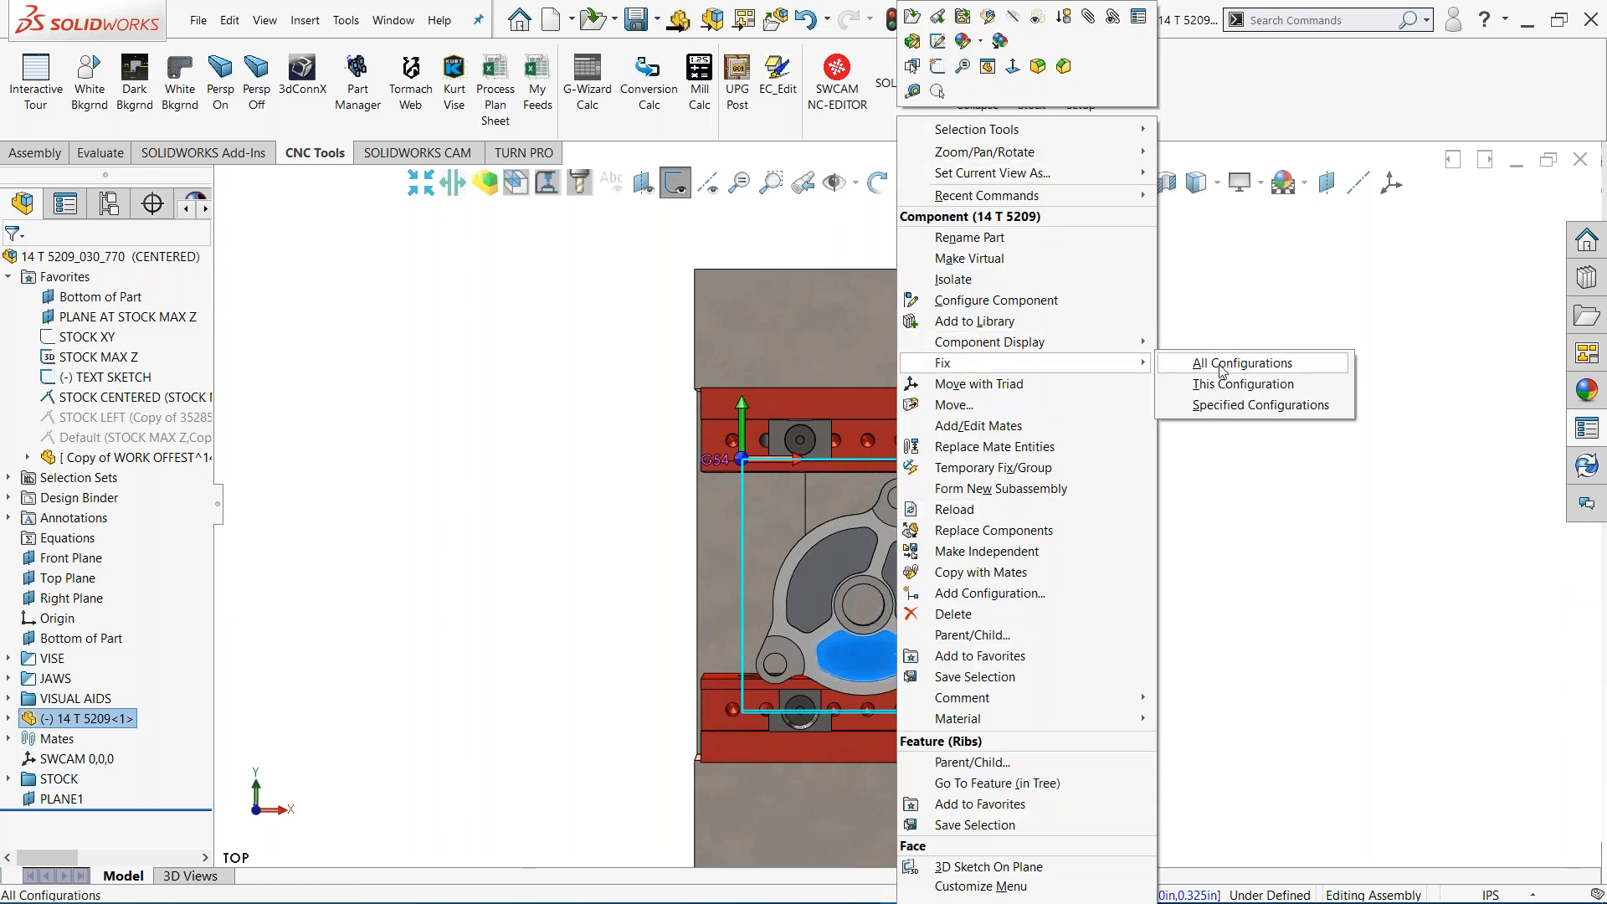
left_click(1222, 378)
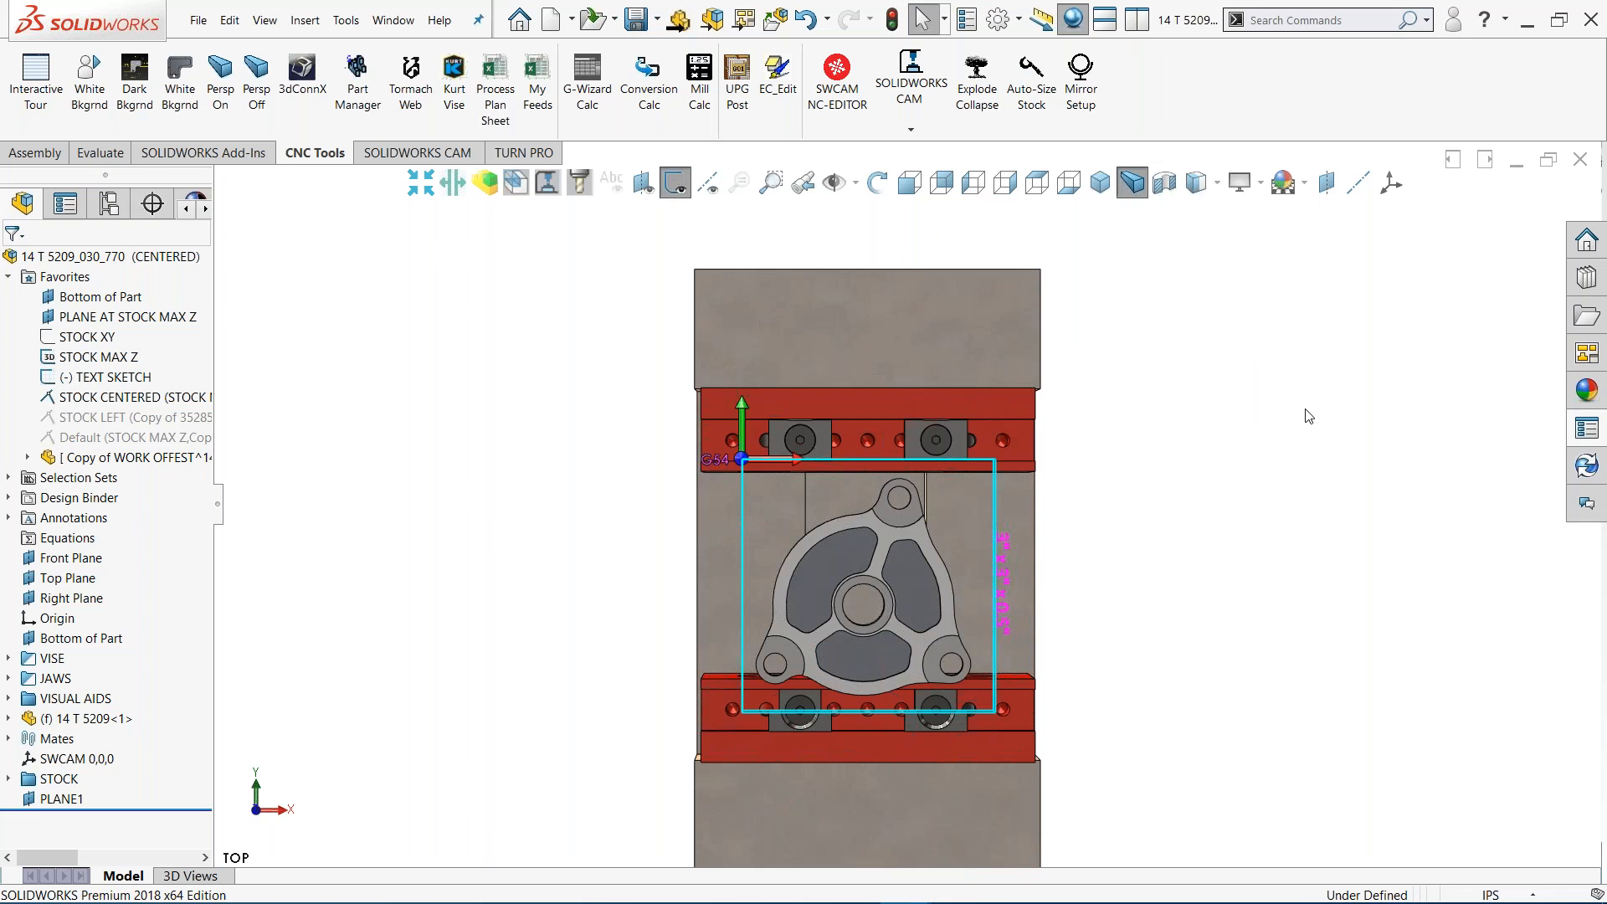
Edit the STOCK CENTERED mate, replacing the STOCK MAX Z point with the stock's near top corner beside the movable jaw to relocate the G54 origin
middle_click_drag(1305, 410, 1249, 352)
scroll(1251, 359, "down", 5)
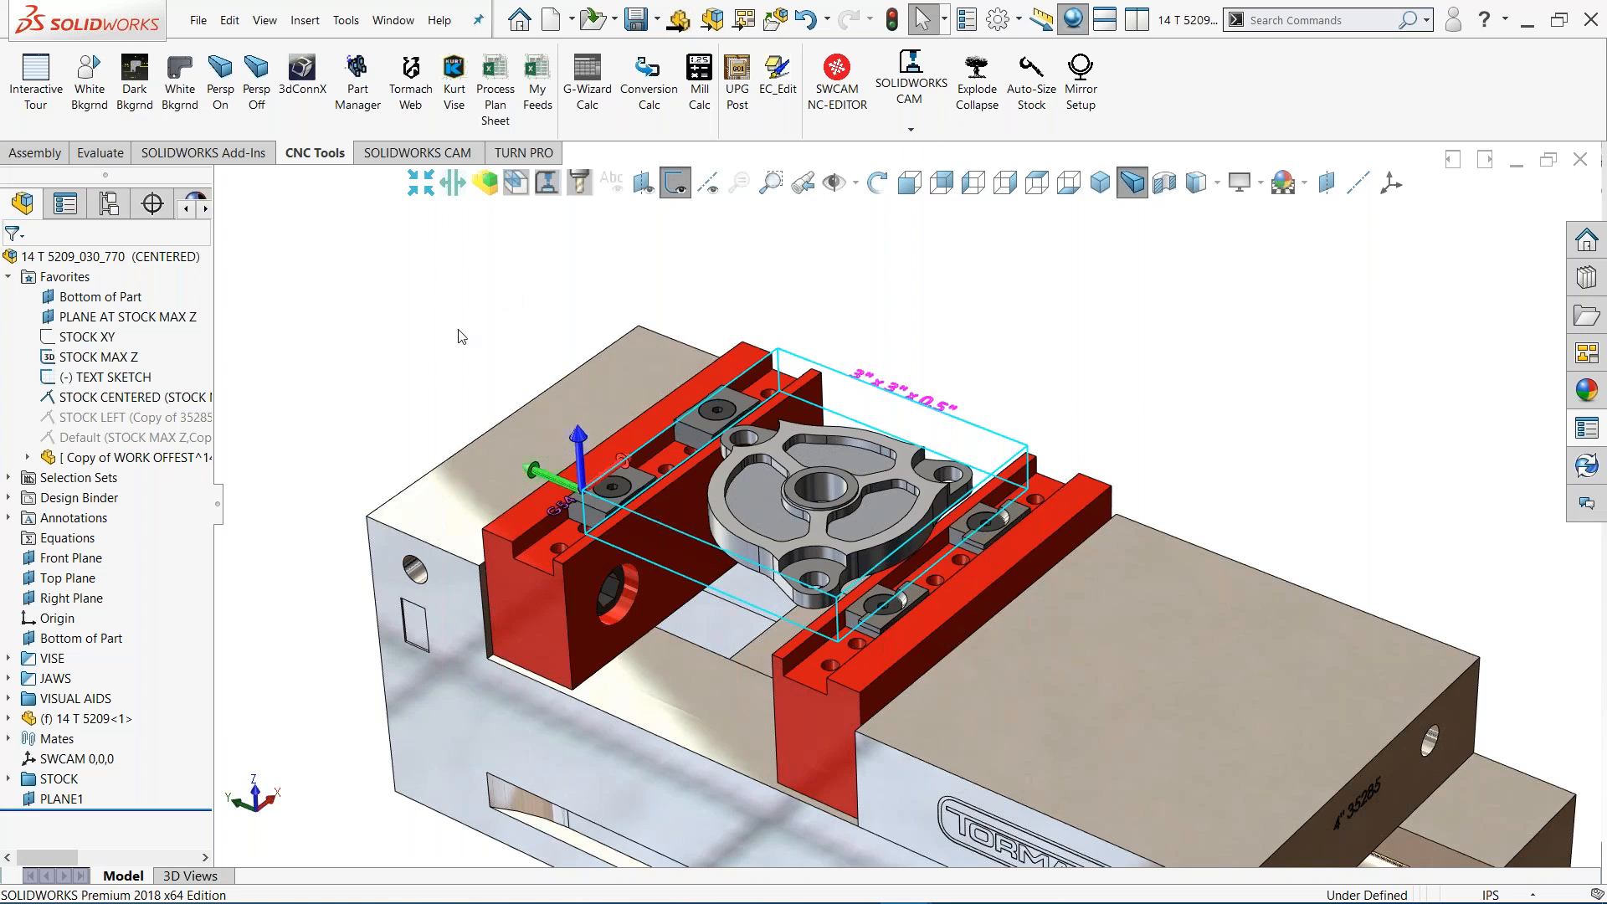
middle_click_drag(545, 430, 565, 472)
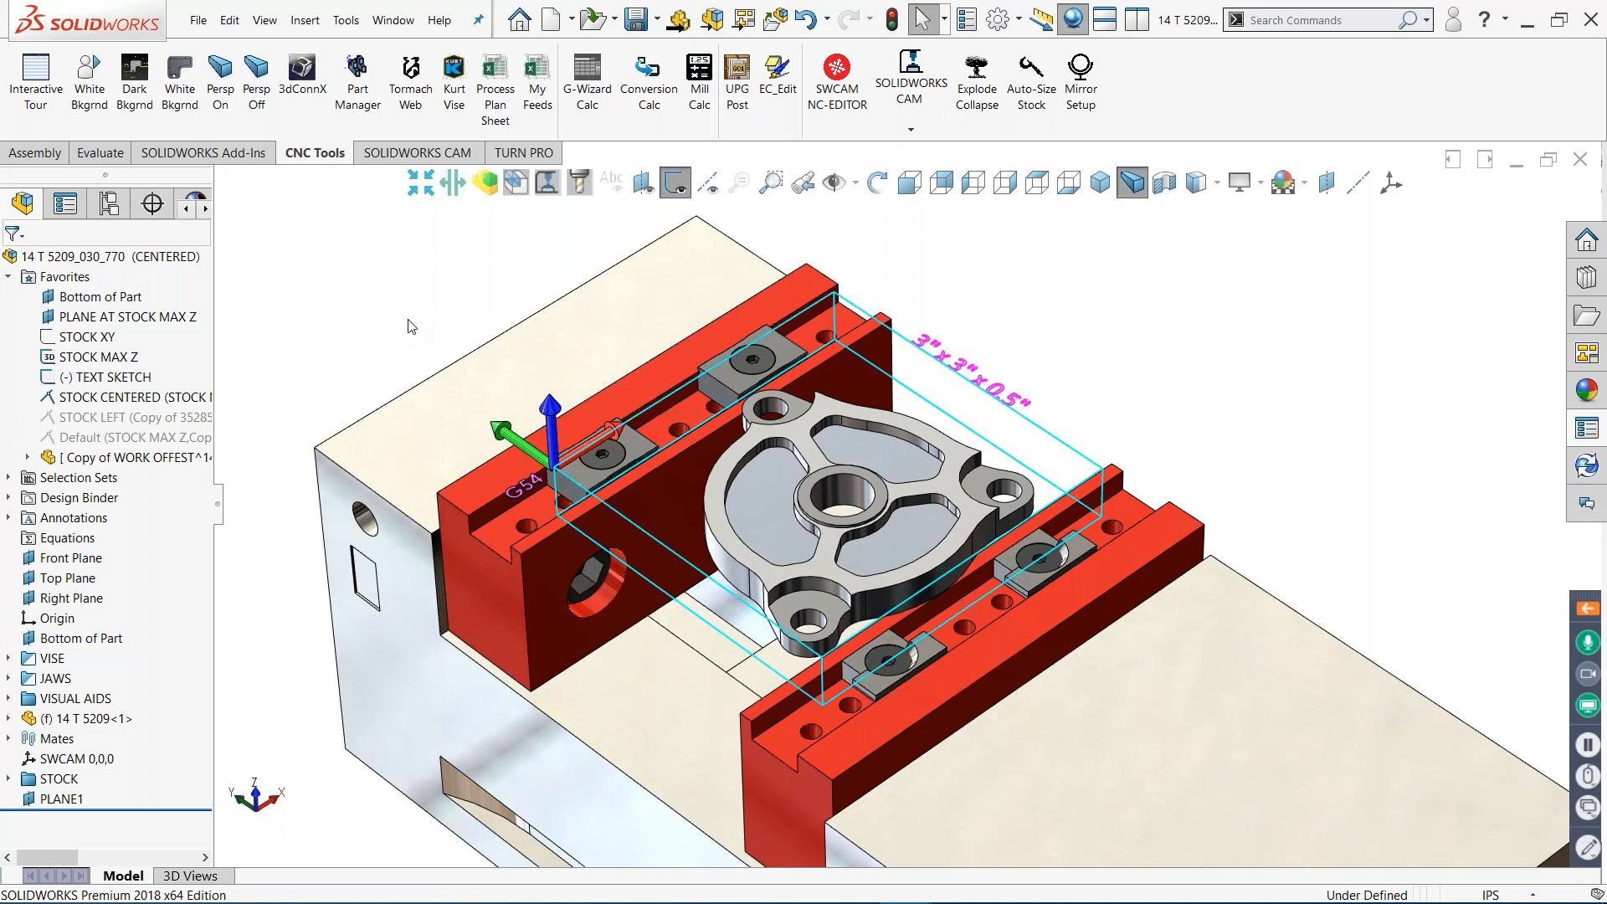
right_click(195, 401)
left_click(211, 355)
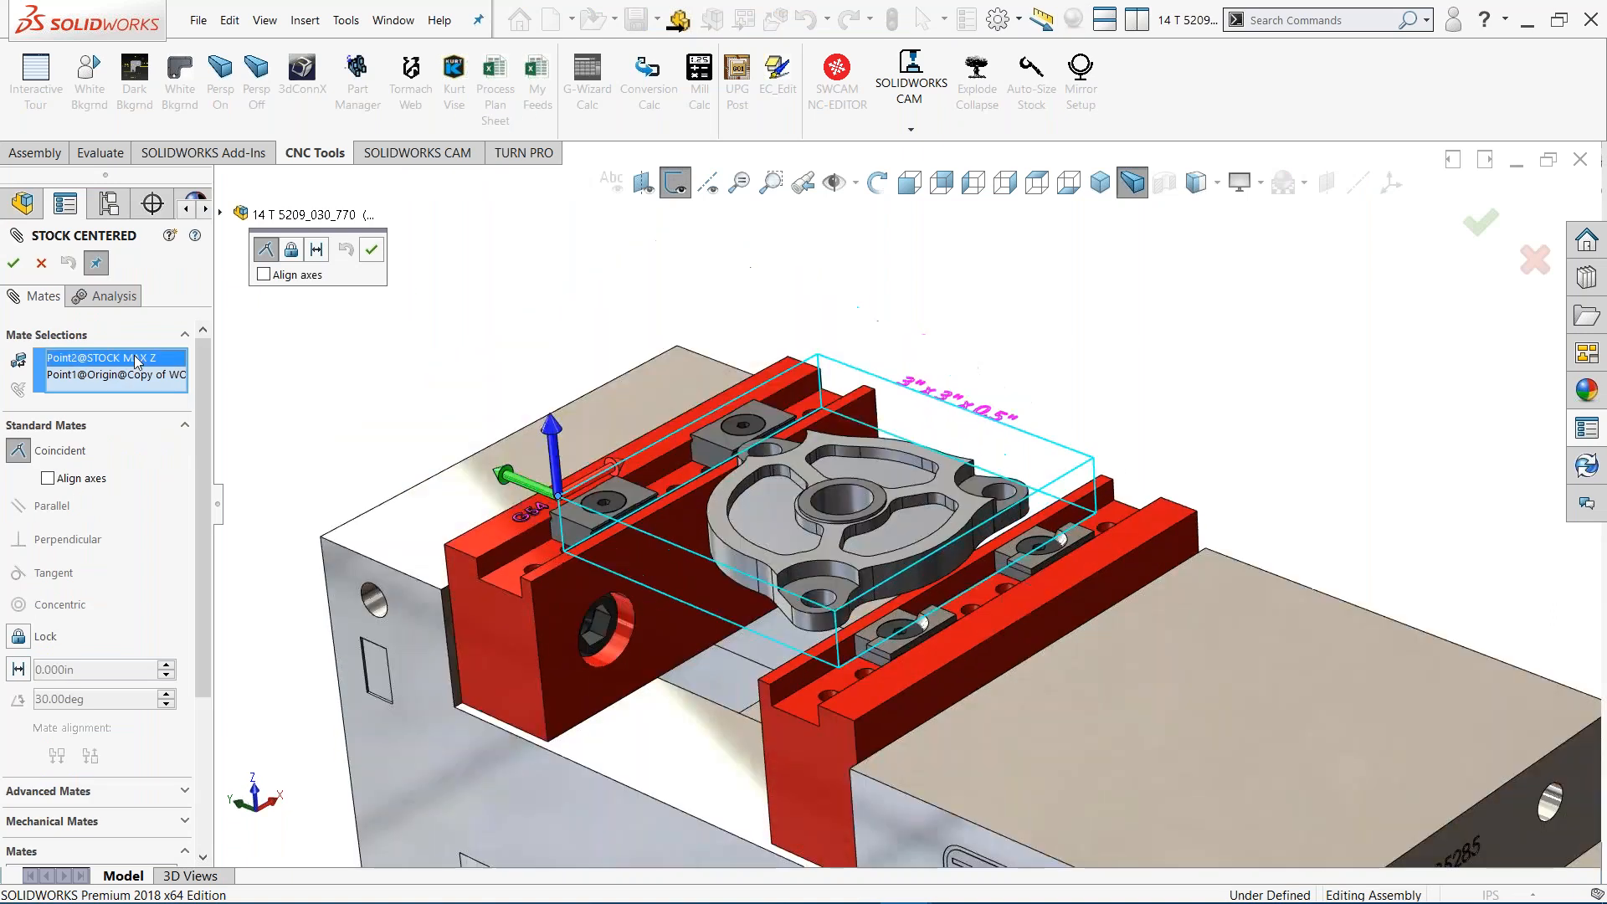
right_click(135, 358)
left_click(172, 391)
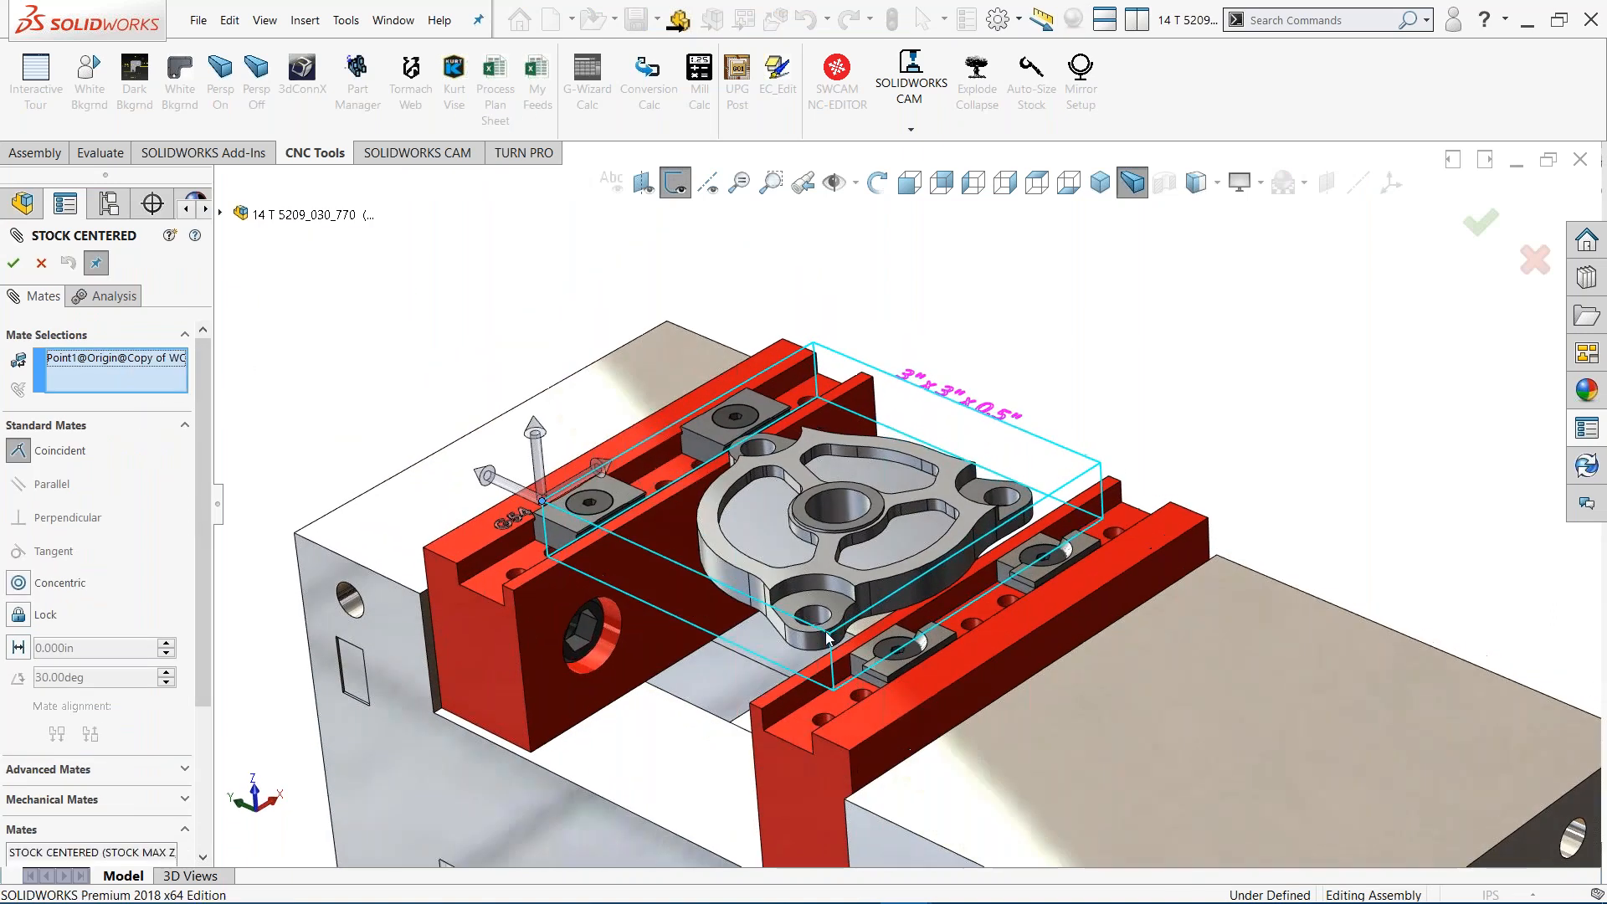
left_click(831, 638)
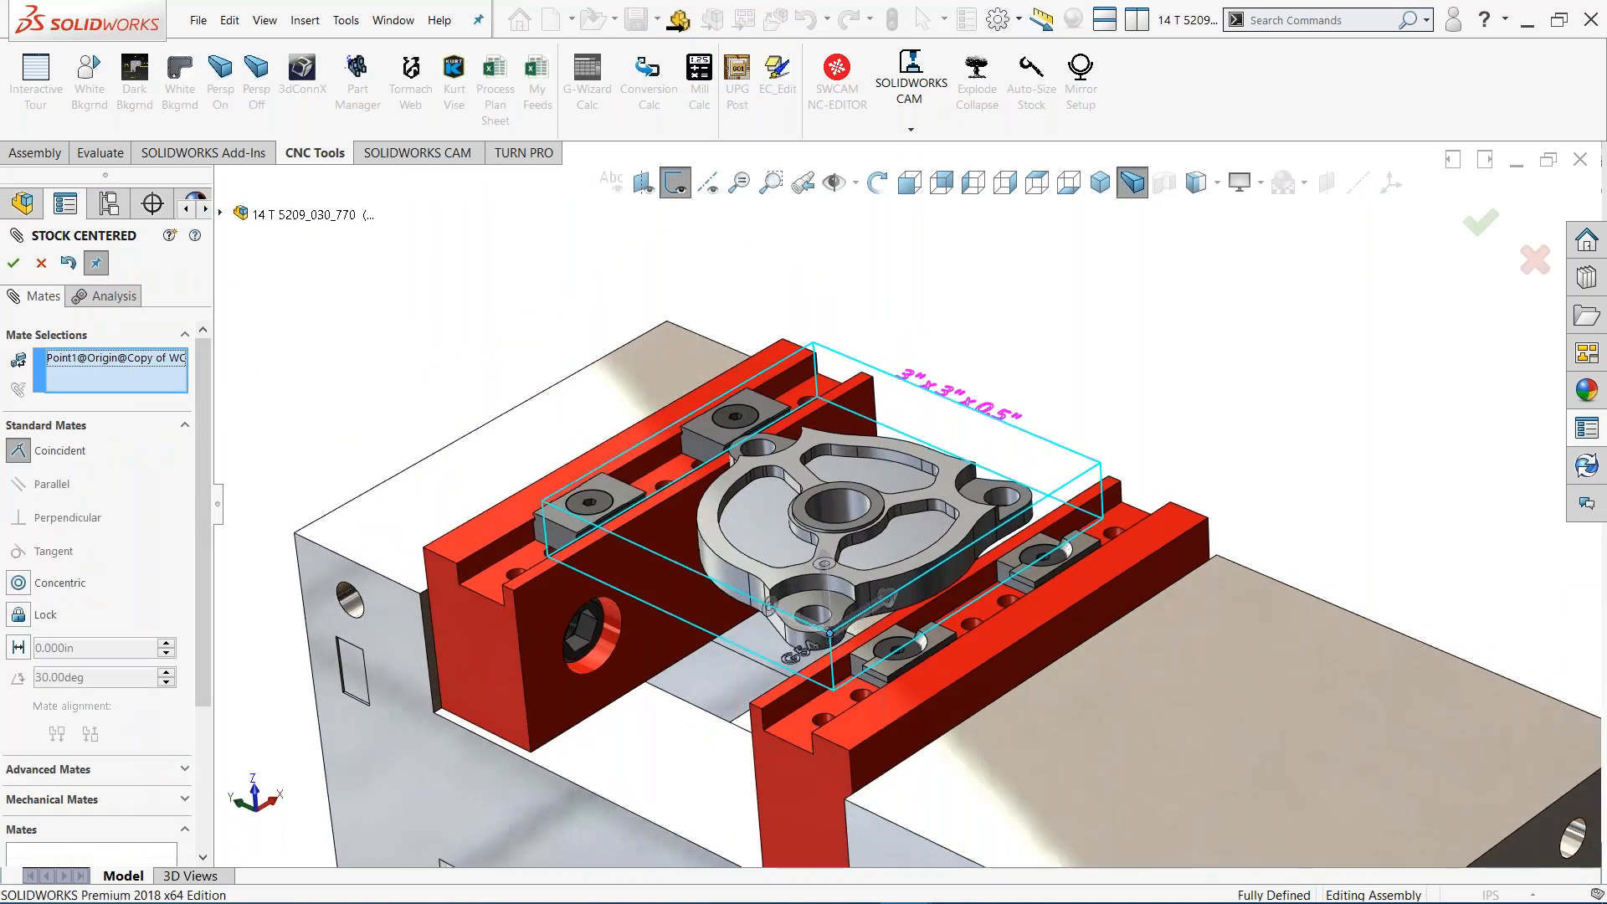
left_click(863, 658)
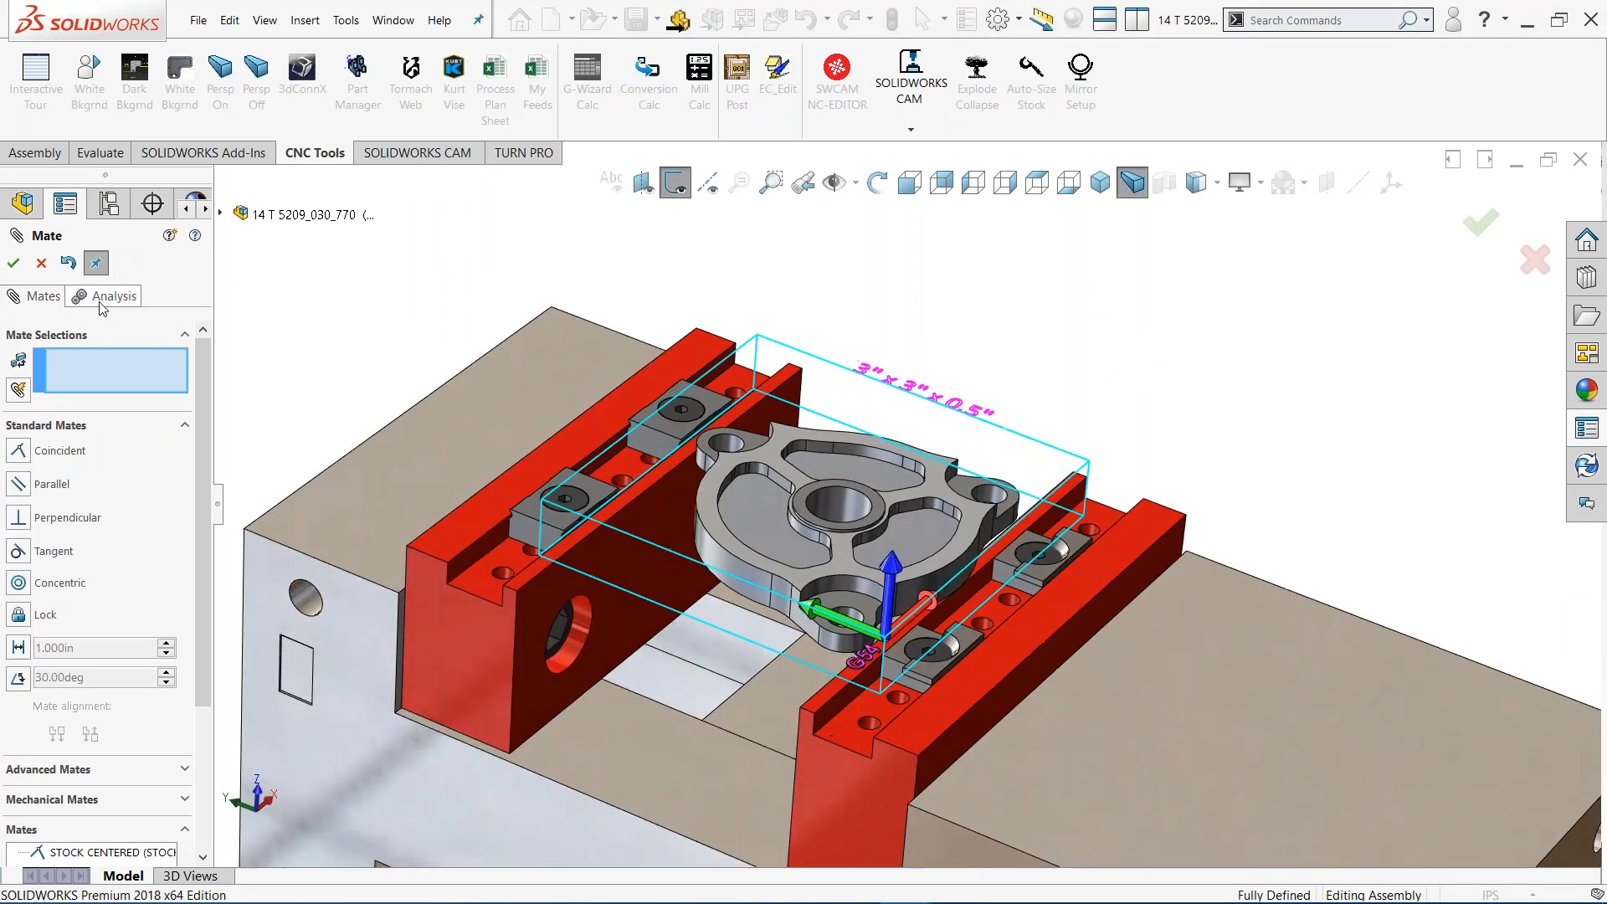
Close the mate editing and undo the last relocation of the G54 work offset
left_click(14, 263)
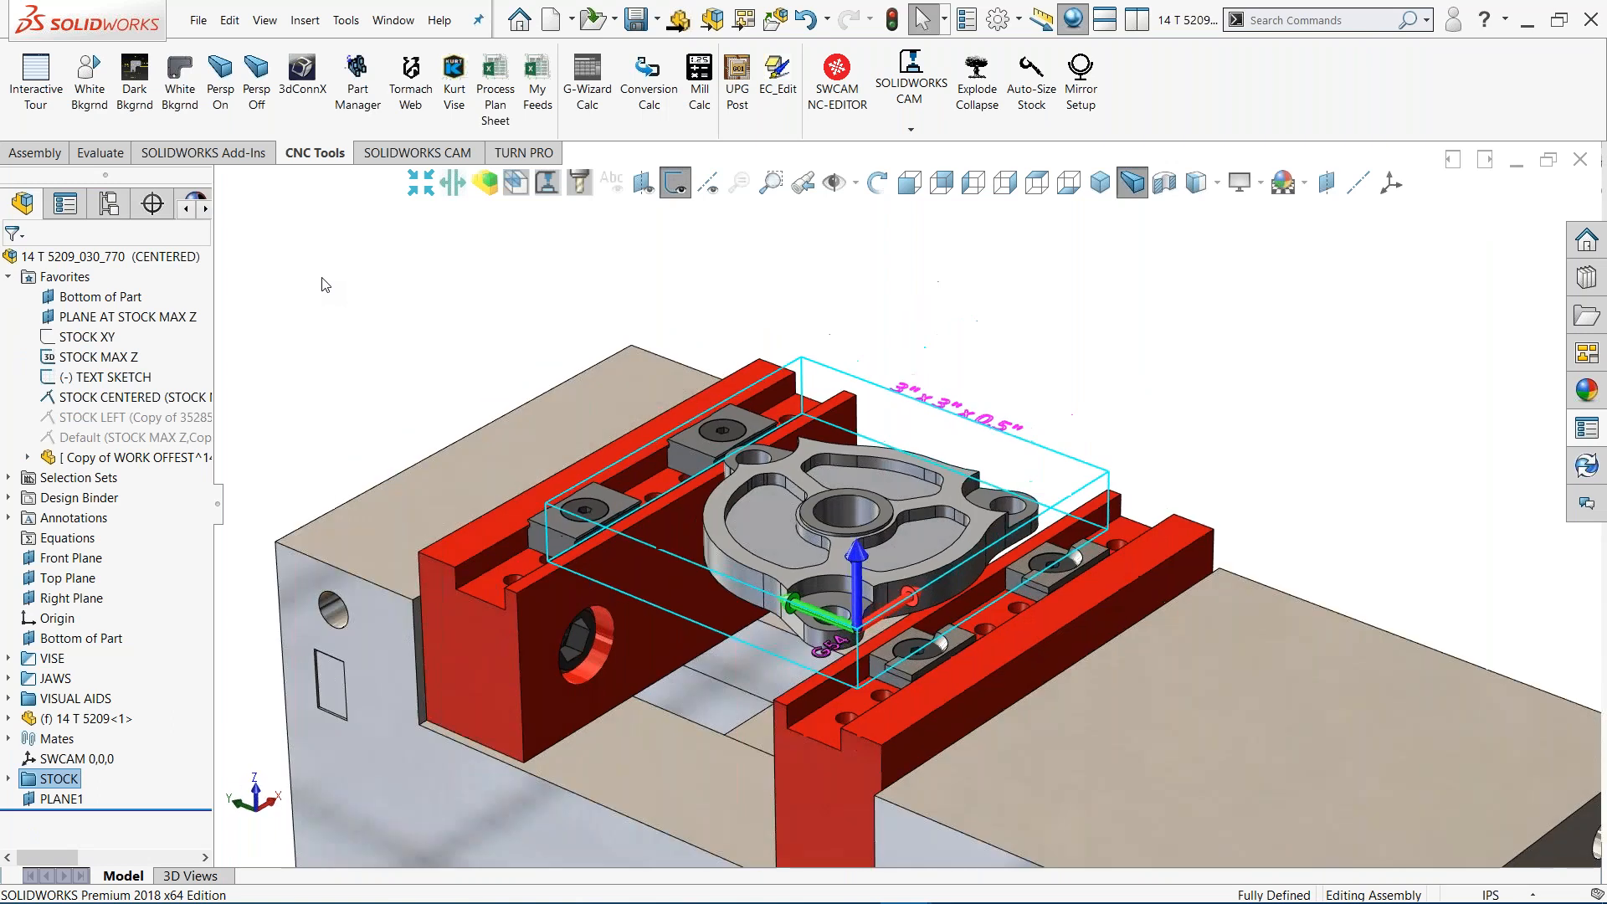
left_click(805, 23)
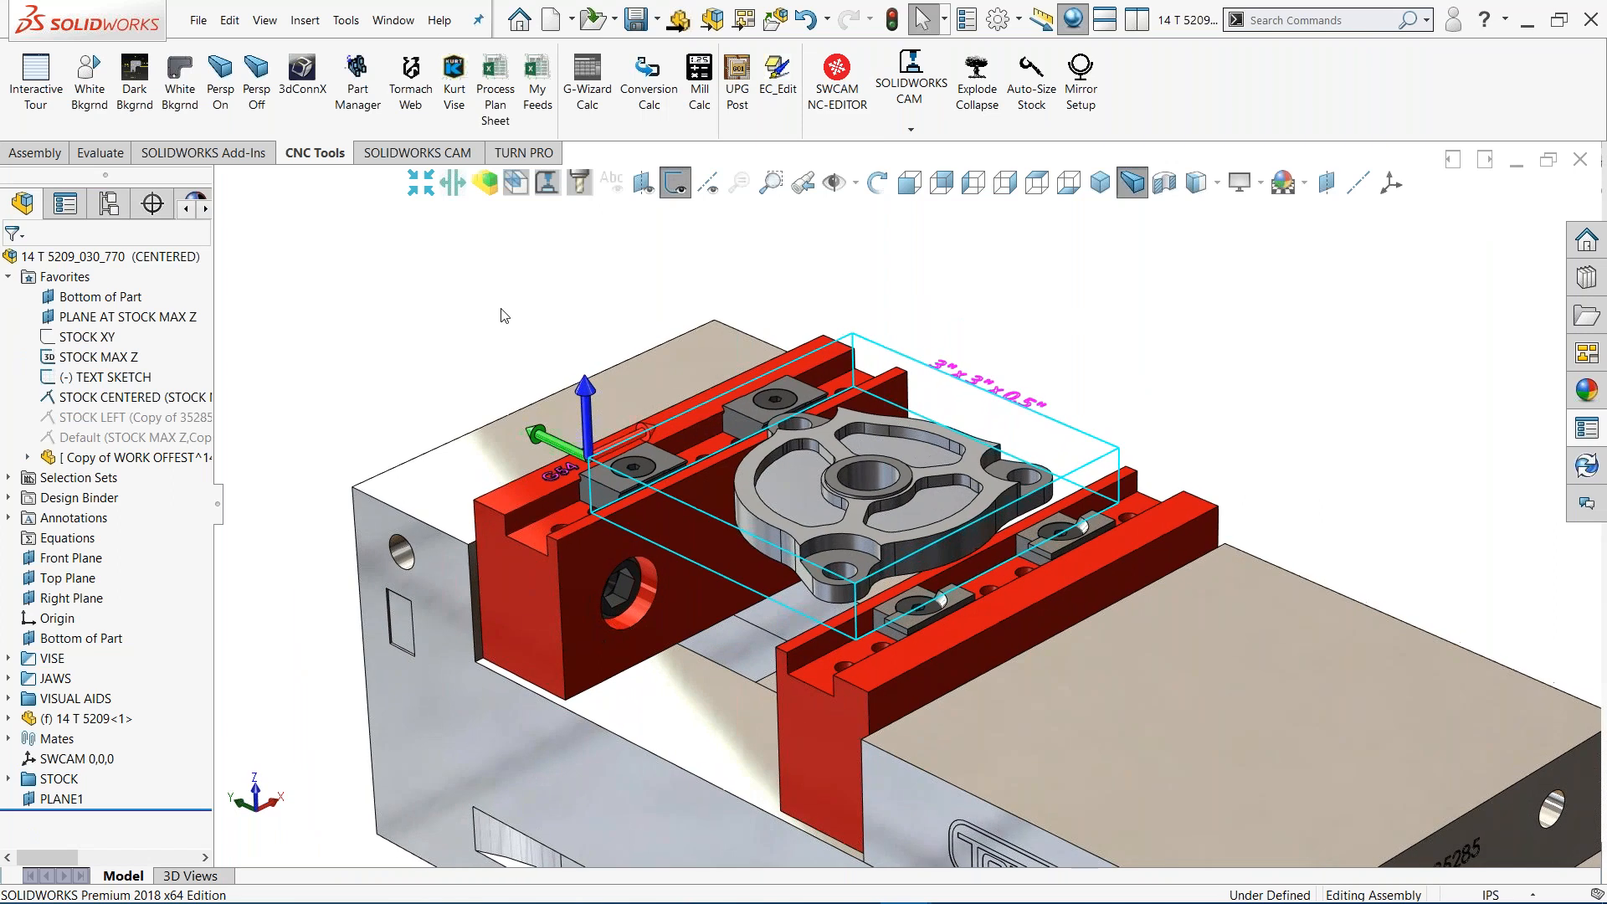
Switch to the setup sheet drawing, reattach the dangling balloon's leader to the part in the ISO view and reposition the balloon
key("ctrl+Tab")
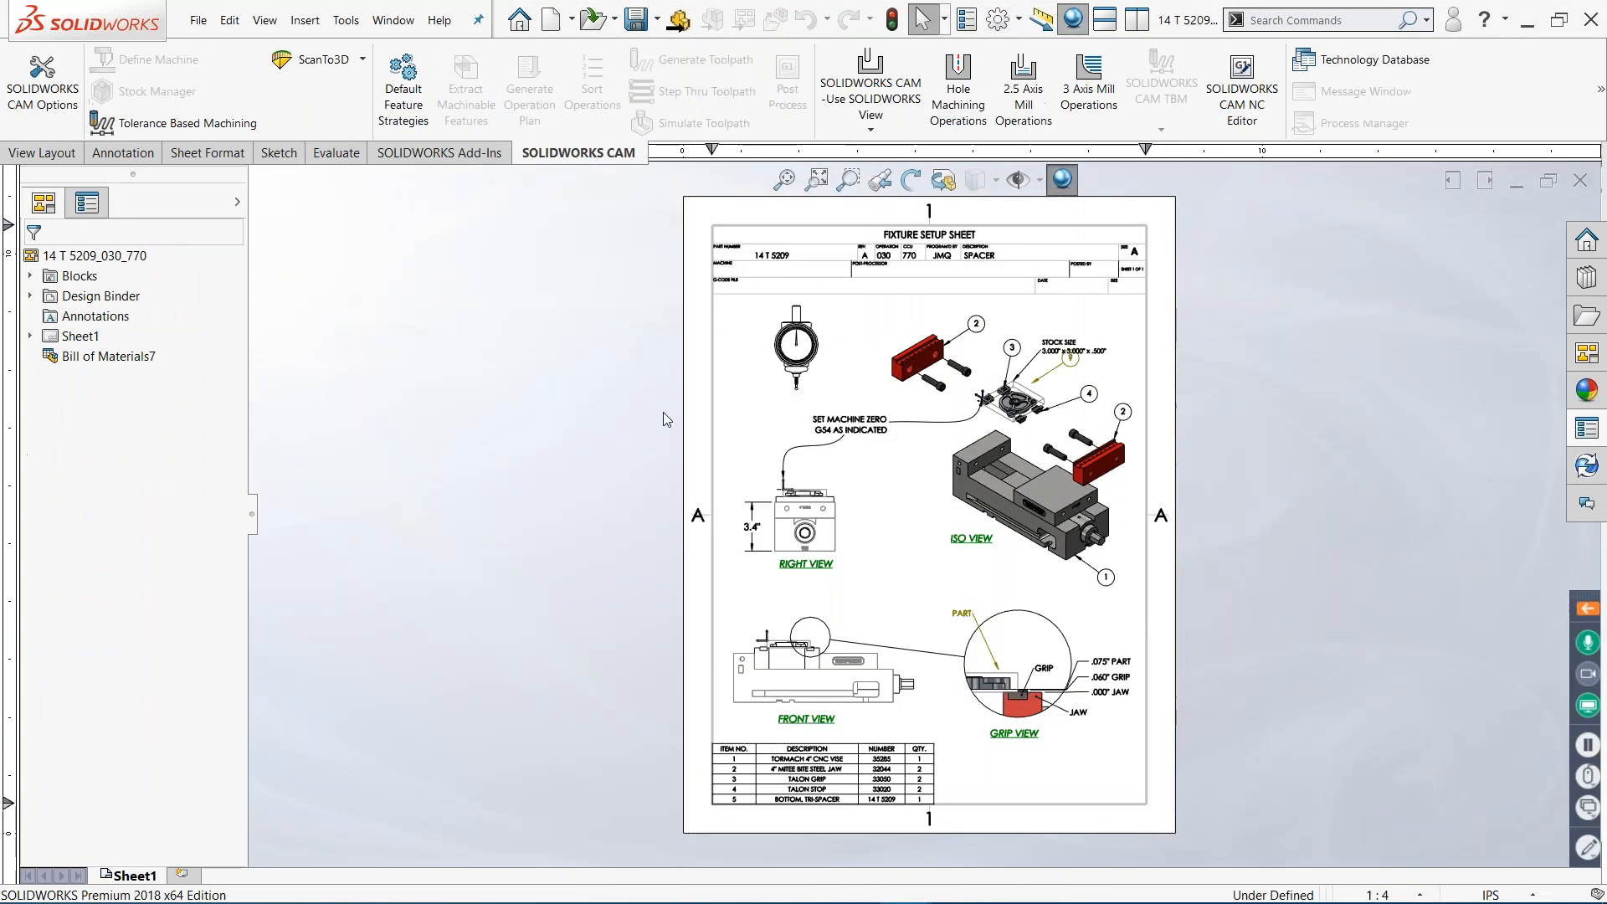
scroll(1027, 386, "down", 3)
scroll(1028, 387, "down", 1)
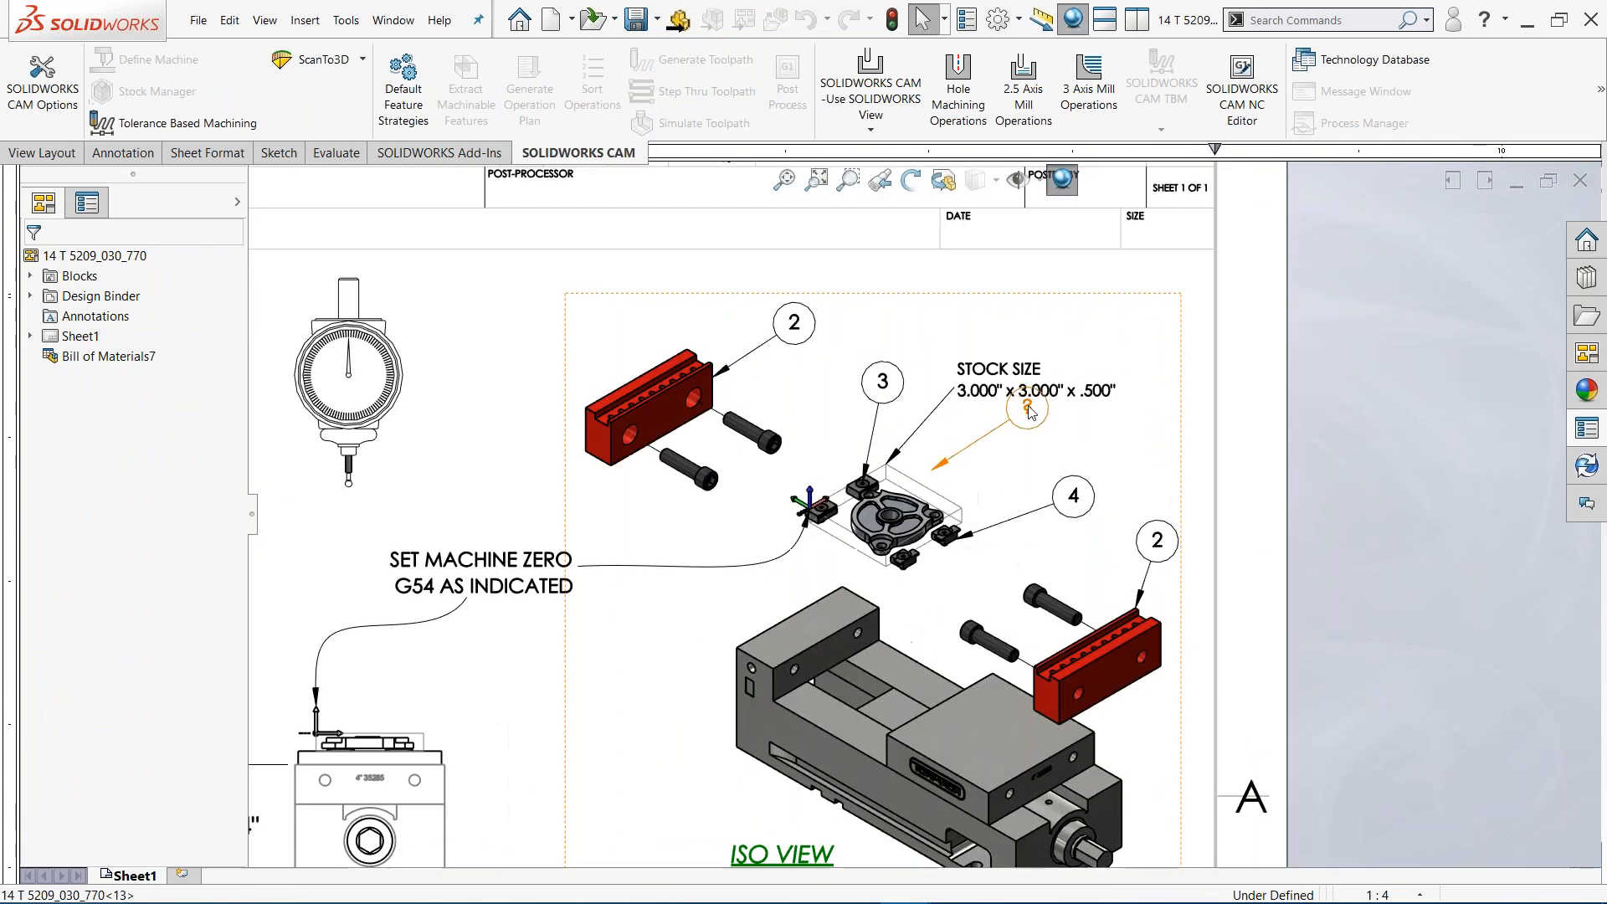
left_click_drag(929, 471, 926, 507)
left_click(1030, 444)
left_click_drag(1027, 419, 1024, 455)
key("Escape")
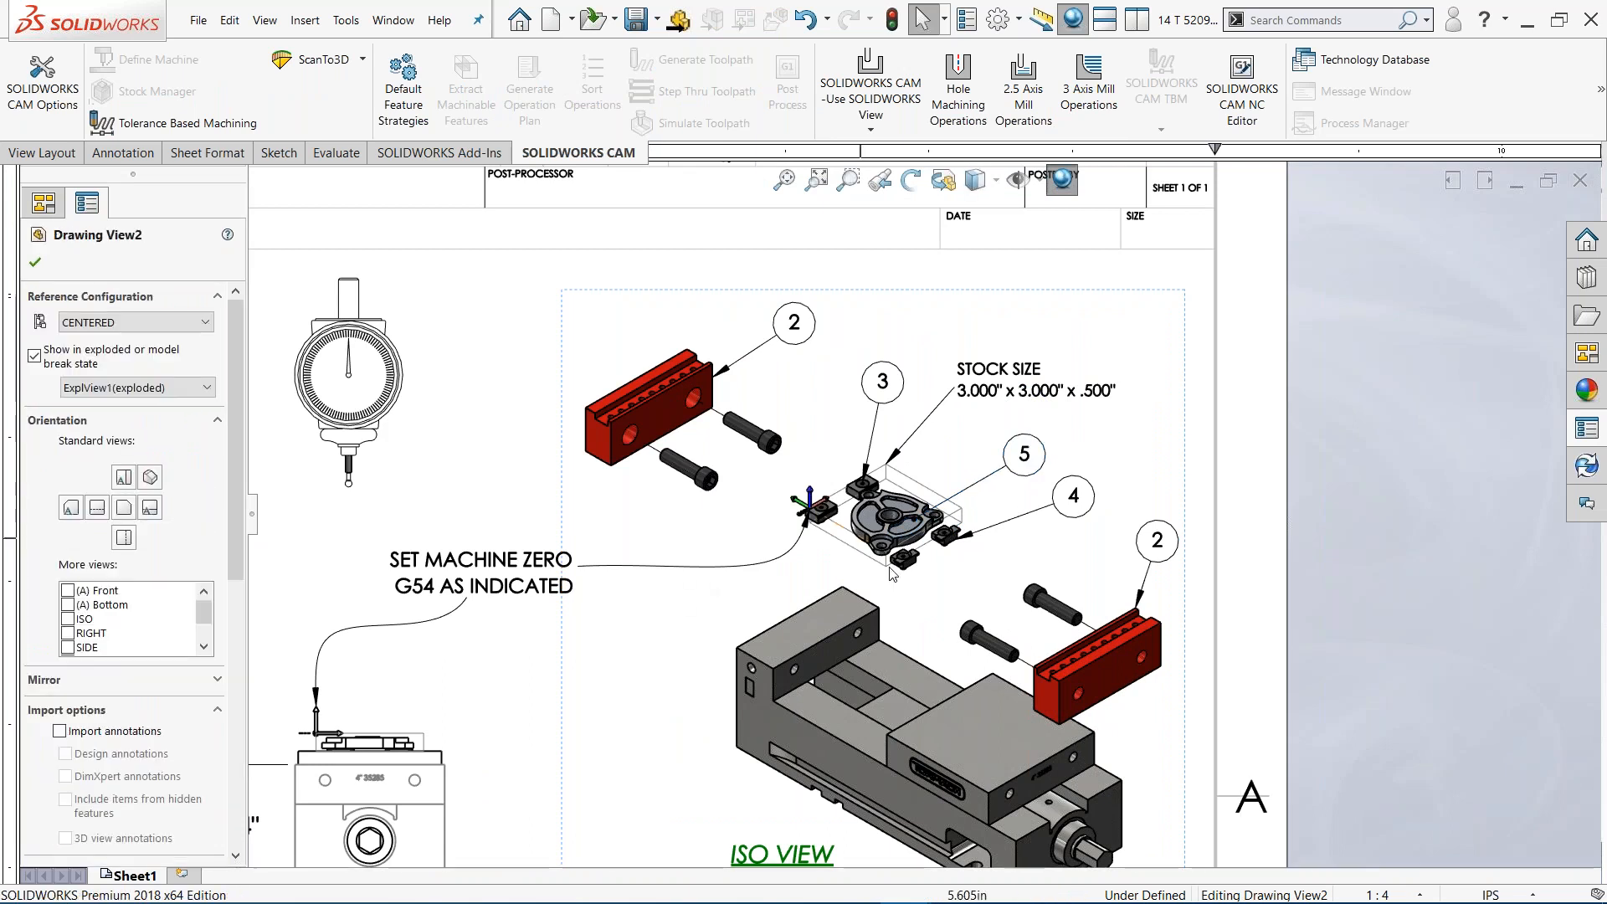
Attach the PART label's leader to the part in the grip view and move the label inside the detail circle
scroll(934, 528, "down", 4)
scroll(935, 529, "up", 4)
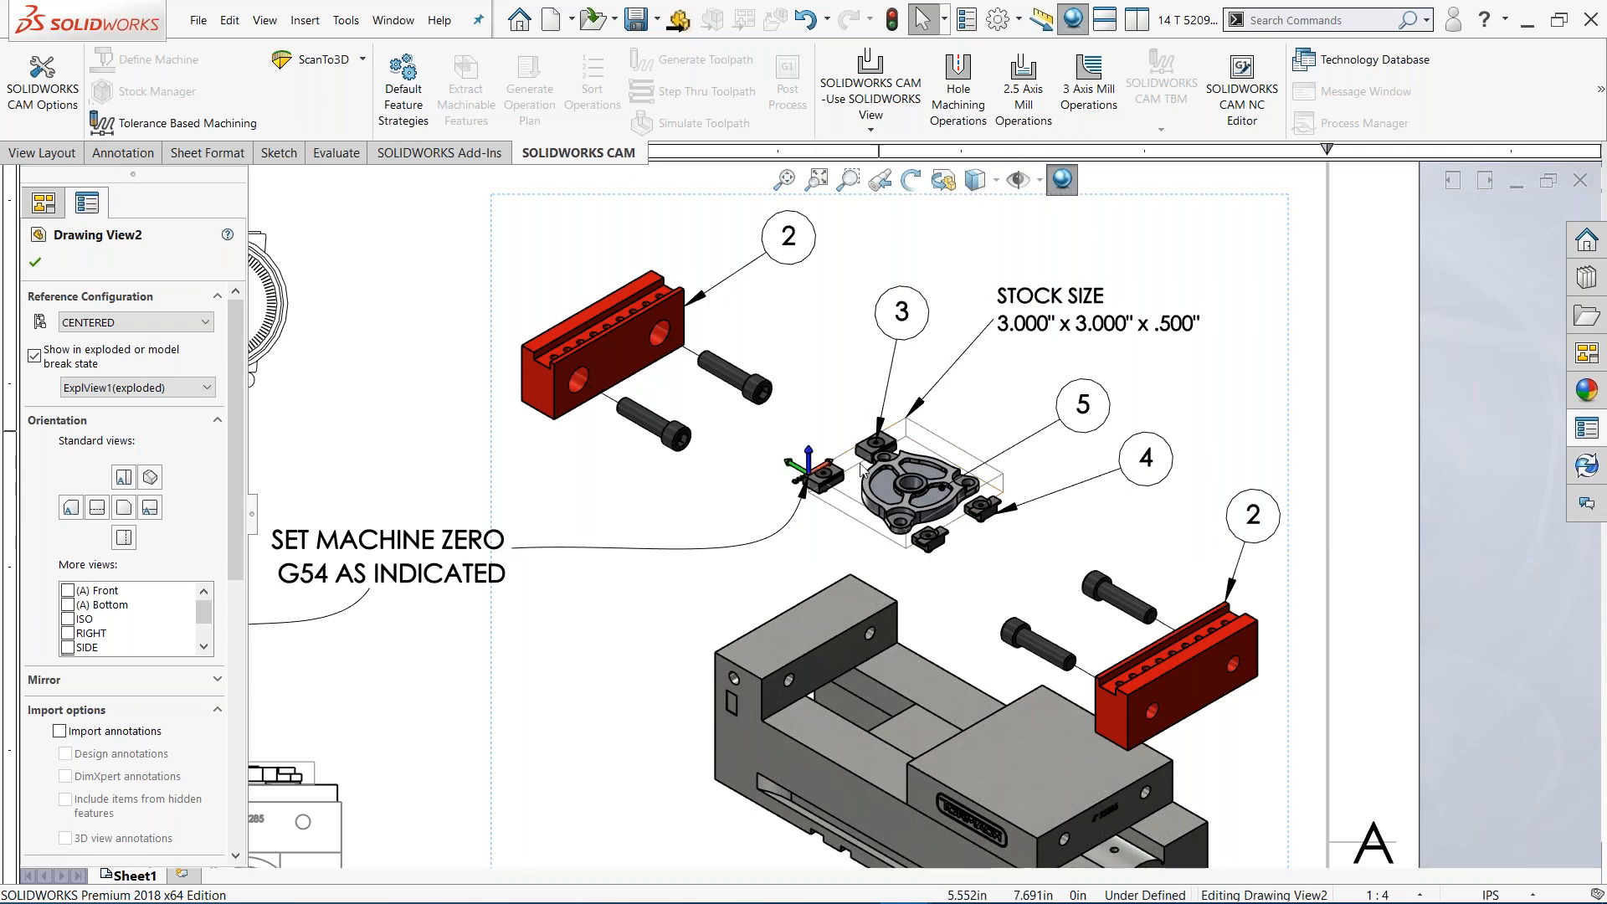
scroll(674, 667, "up", 3)
scroll(662, 636, "down", 2)
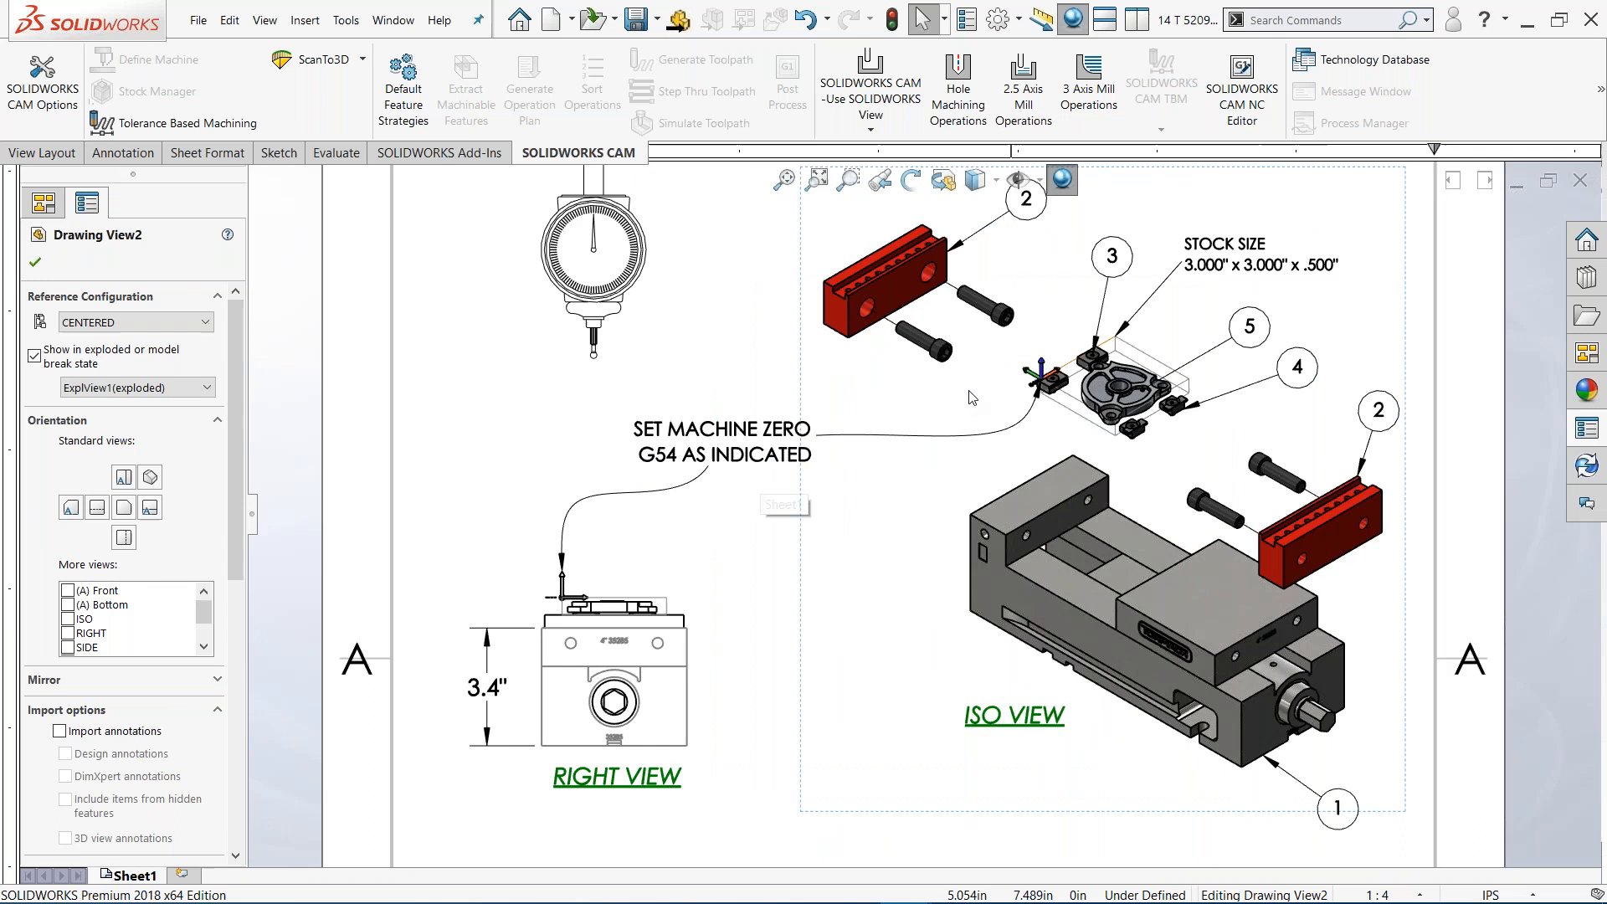
scroll(963, 603, "up", 3)
scroll(1054, 769, "down", 5)
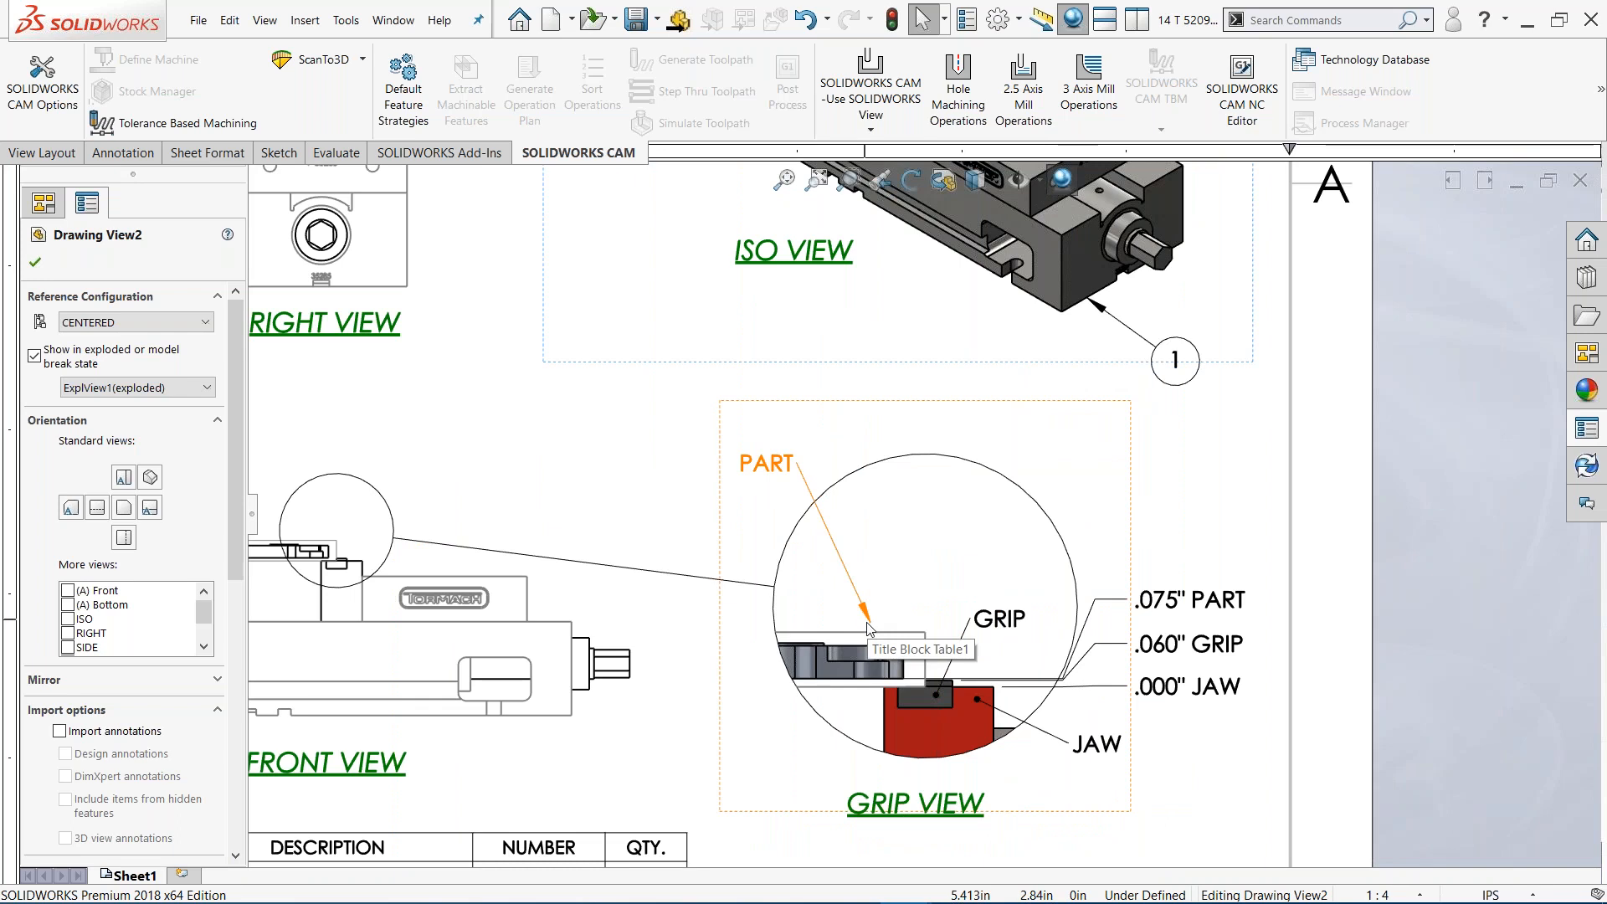
left_click_drag(872, 630, 856, 653)
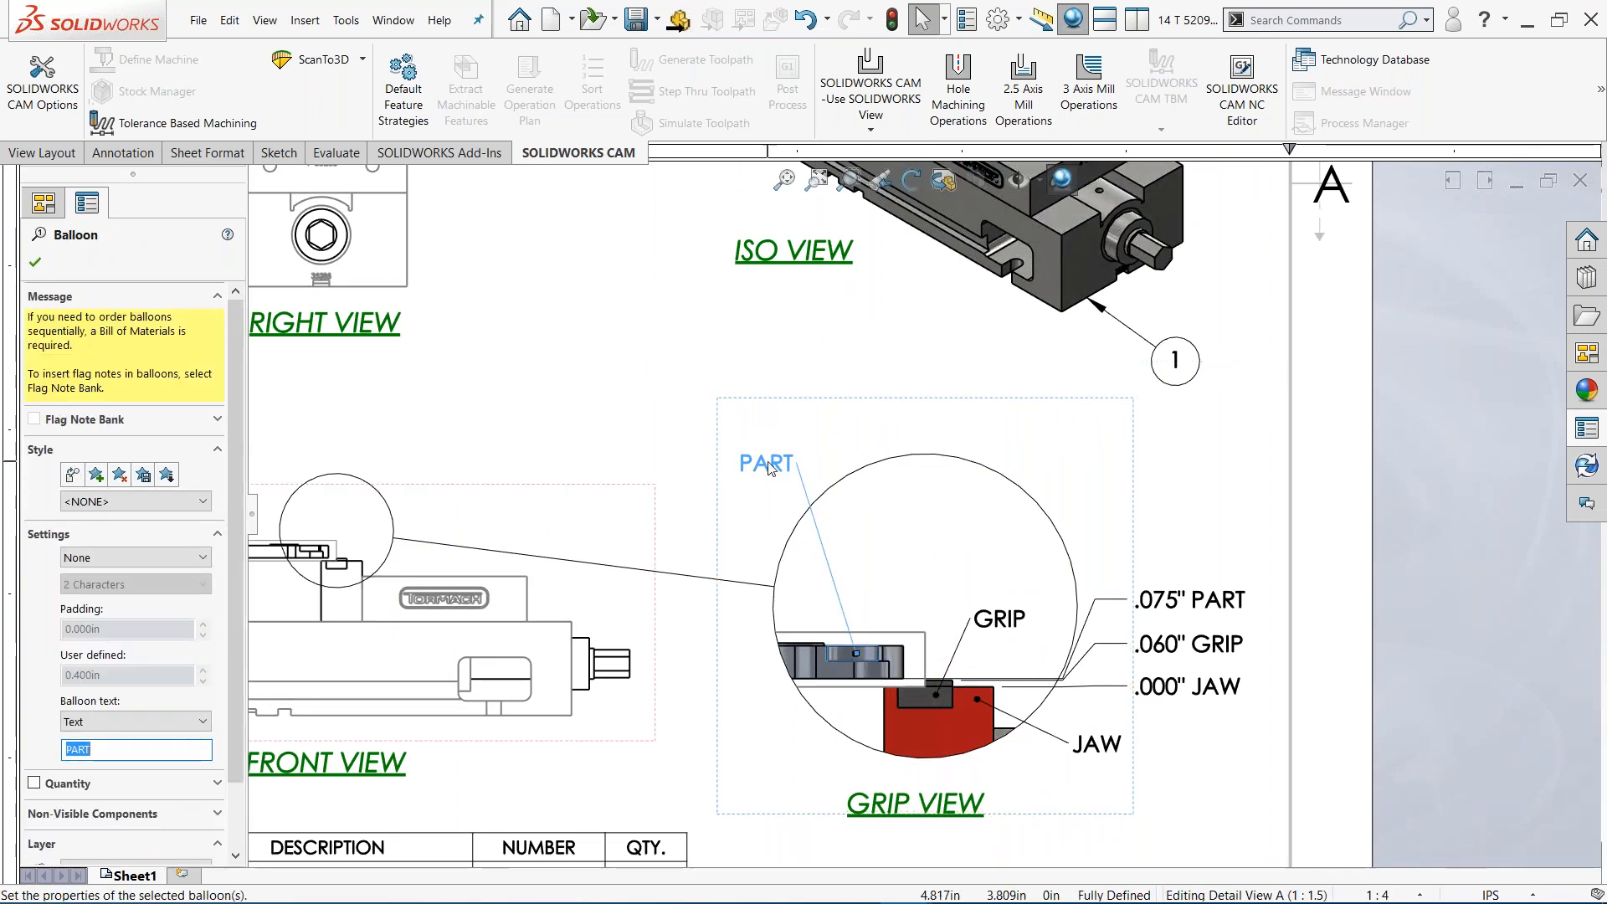
left_click_drag(836, 508, 931, 529)
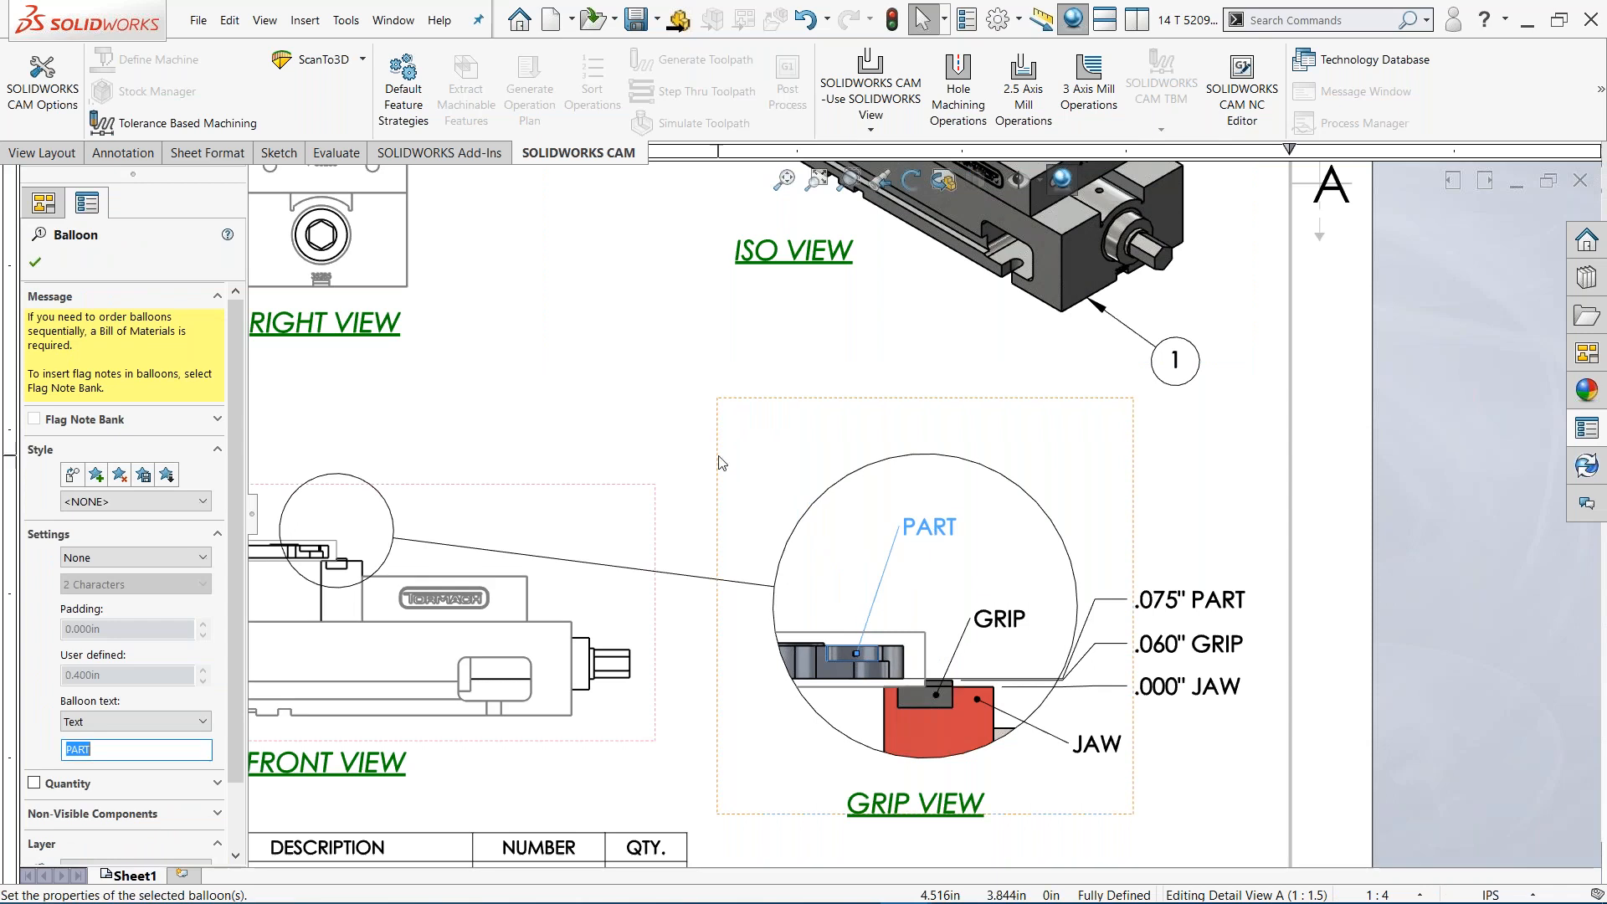
left_click(651, 406)
scroll(1022, 630, "down", 4)
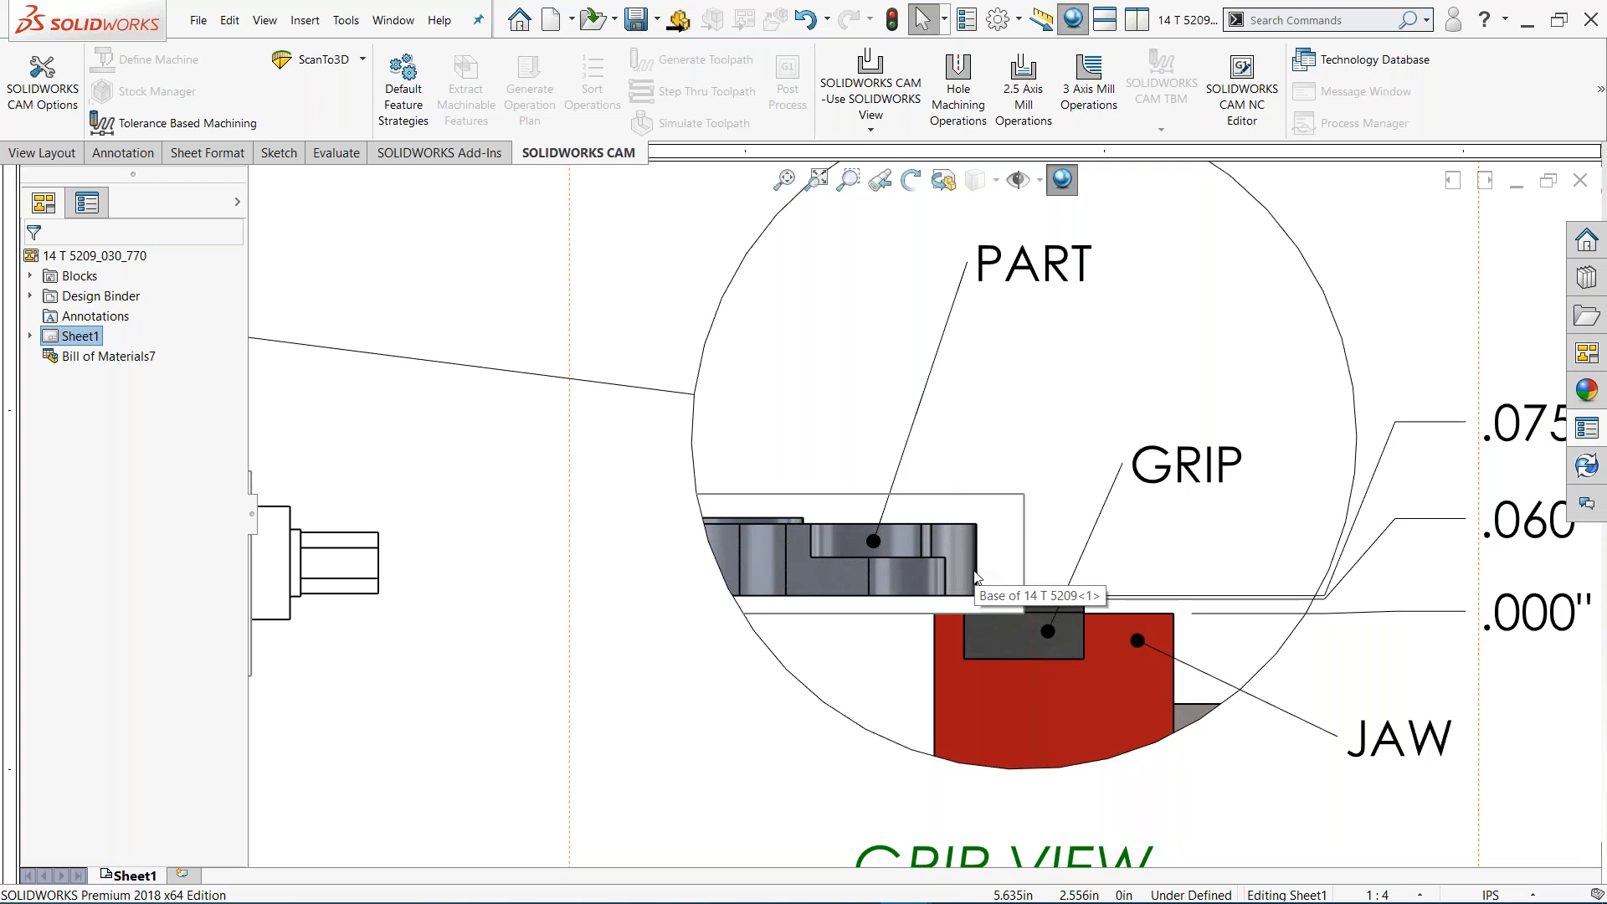
scroll(962, 640, "up", 6)
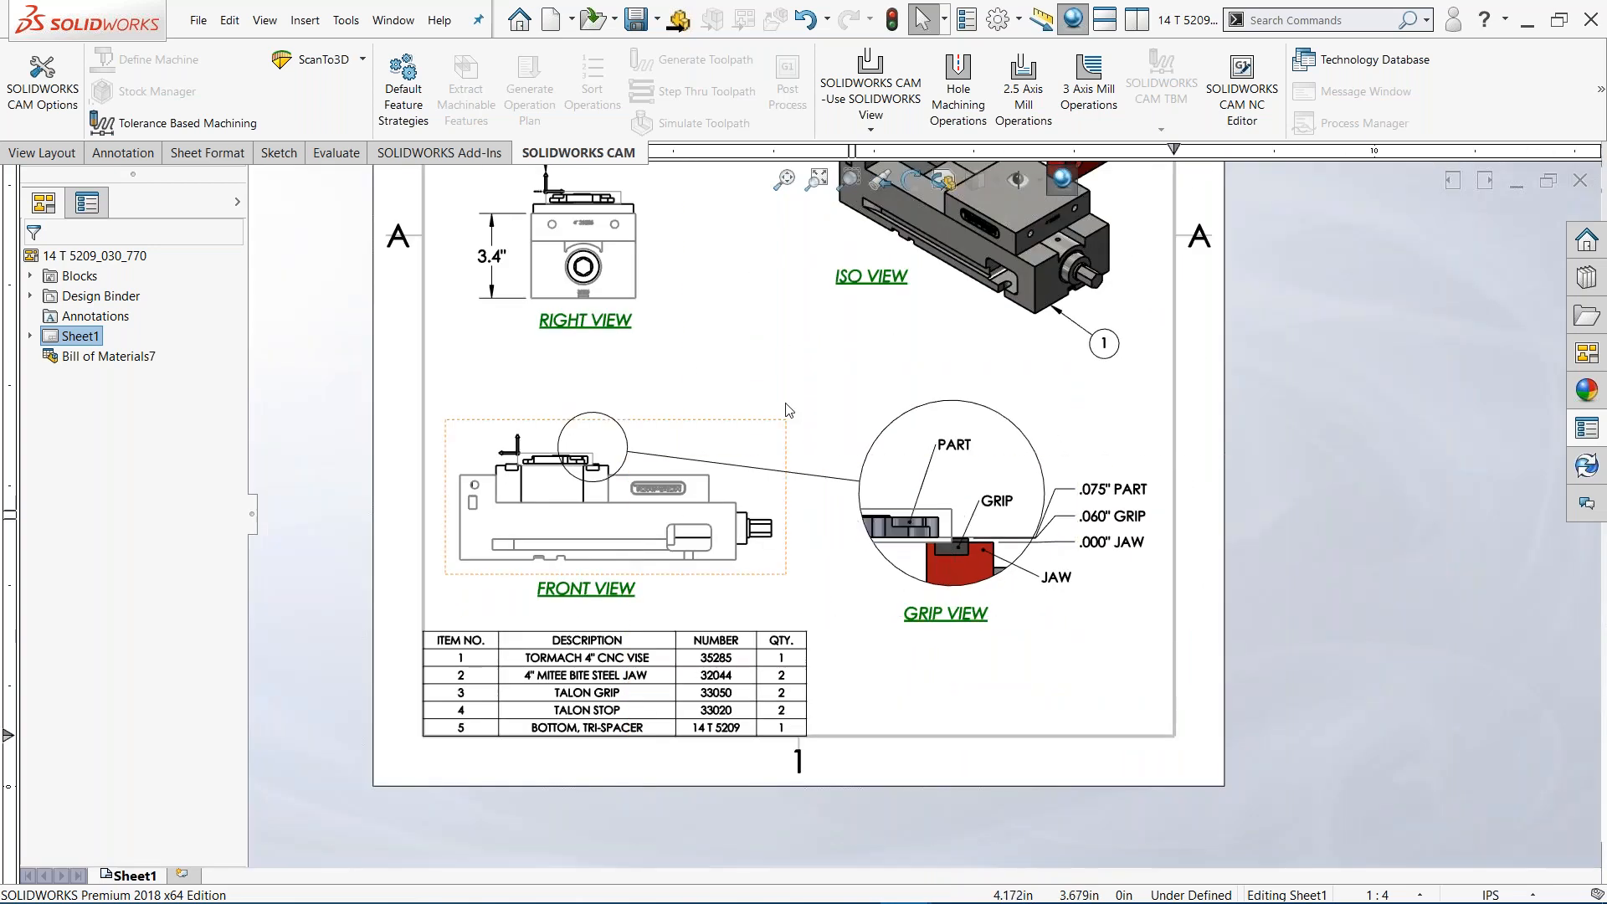
key("space")
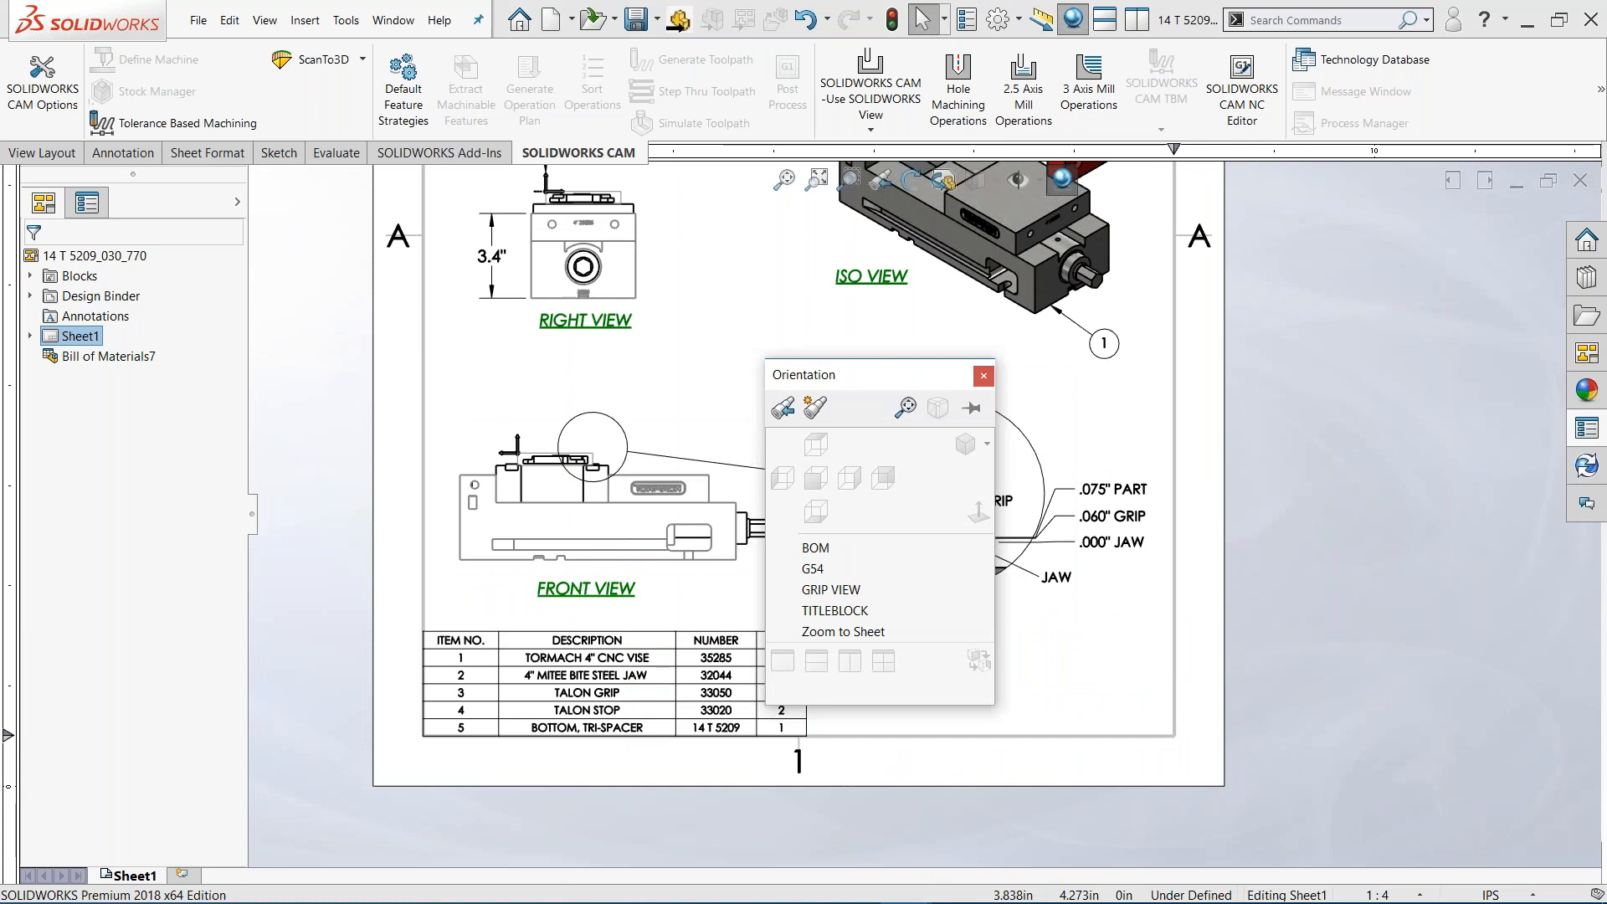
left_click(836, 643)
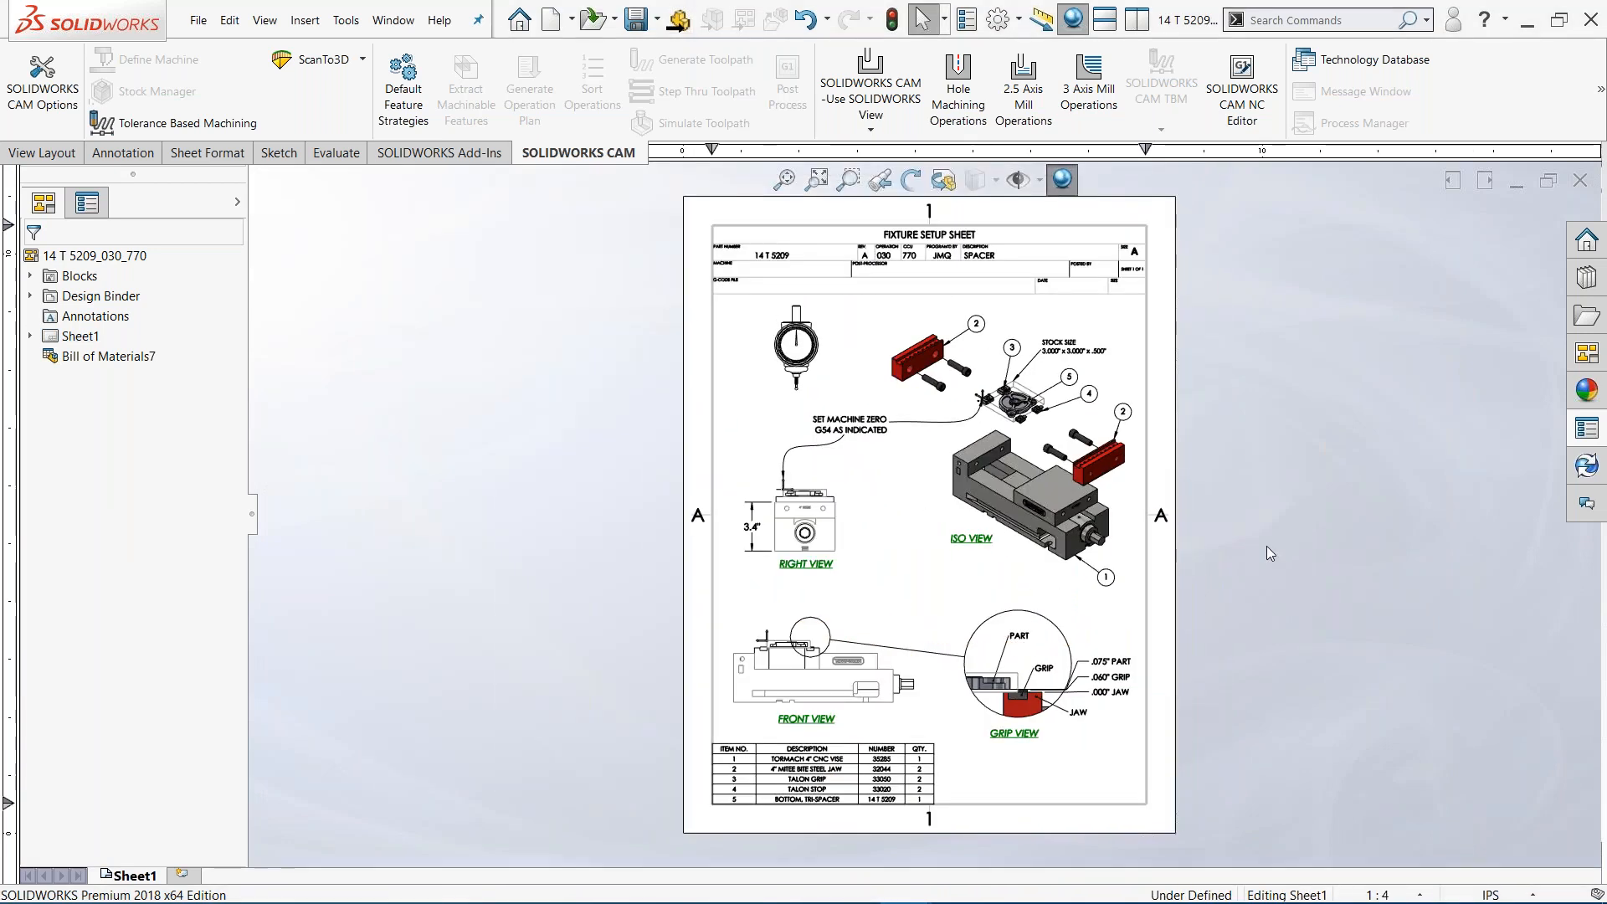
Return to the vise assembly and add the part 14 T 5209 to the CAM Part Manager
key("ctrl+Tab")
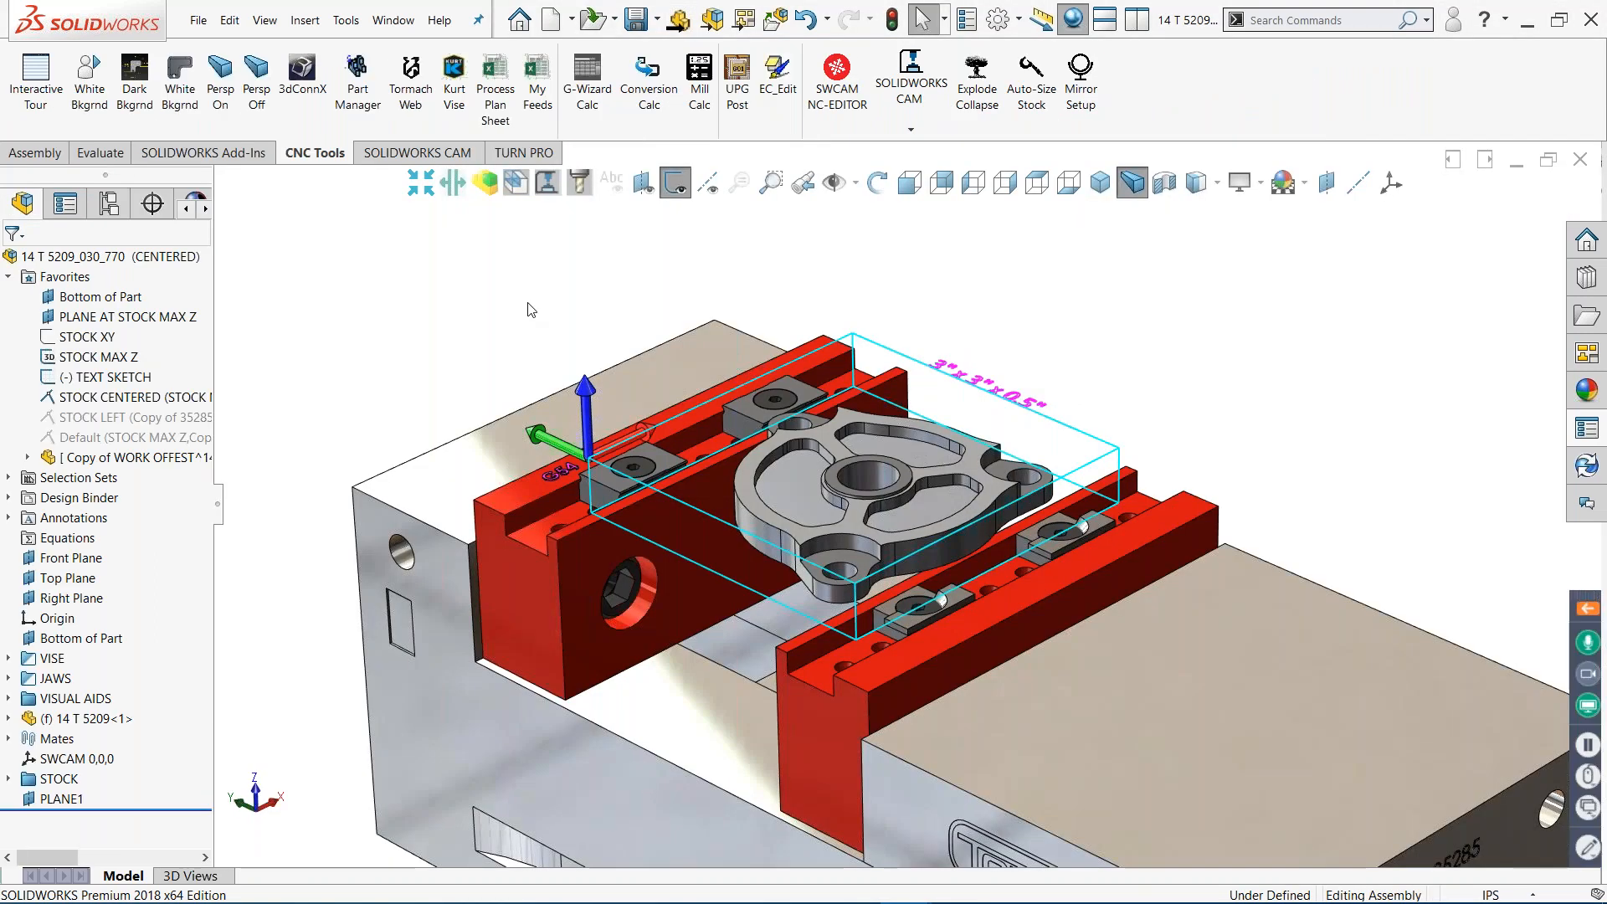
left_click(453, 182)
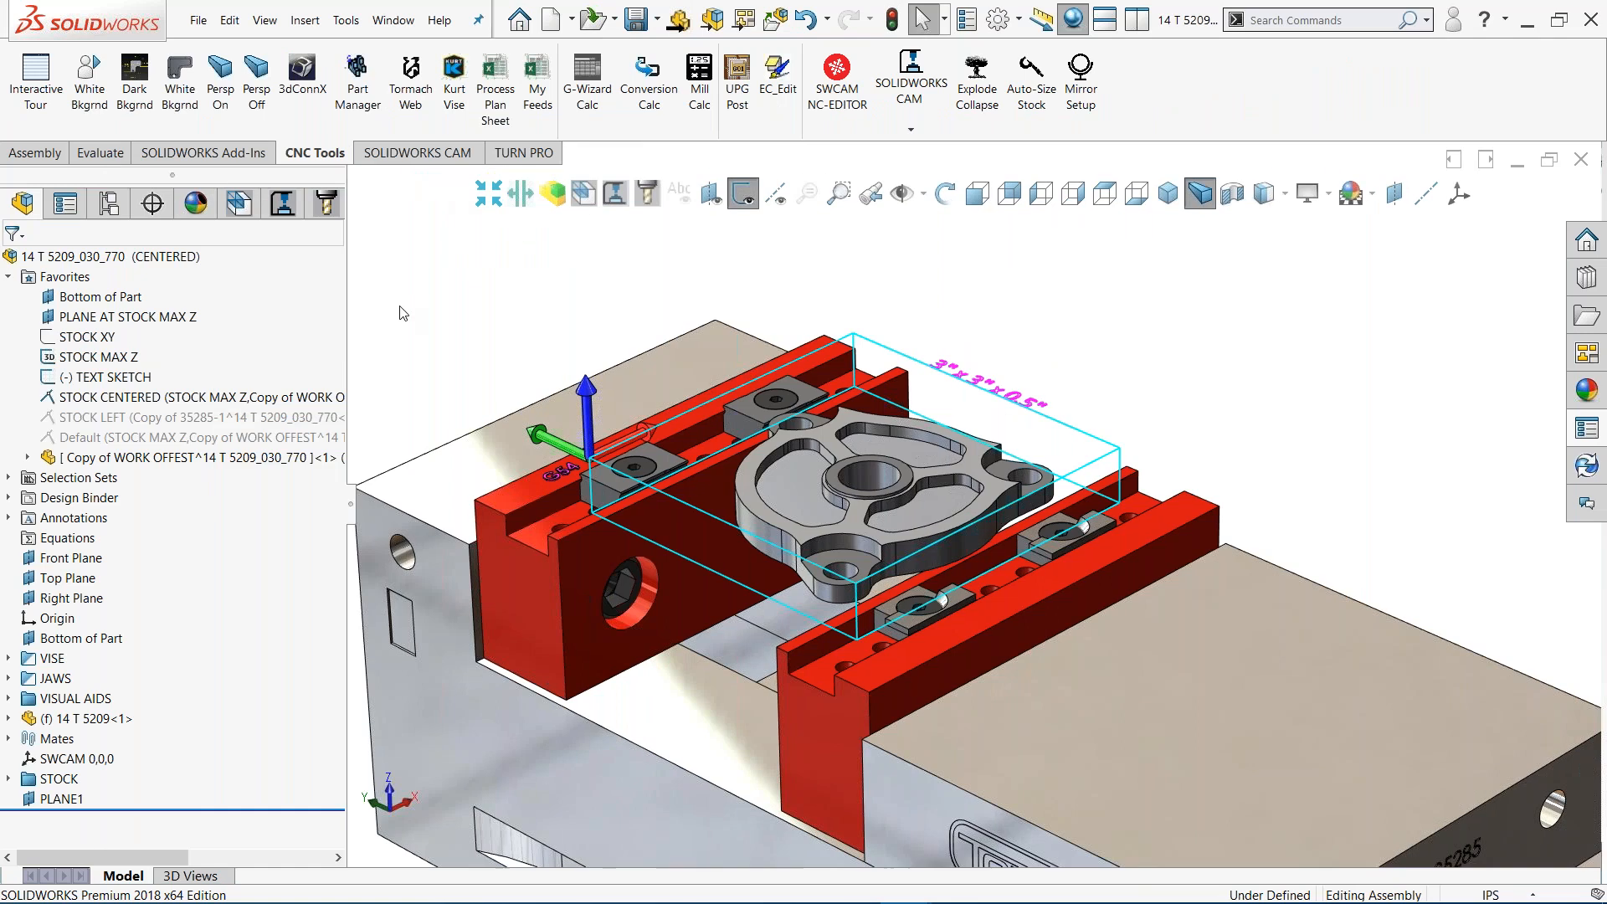
left_click(242, 209)
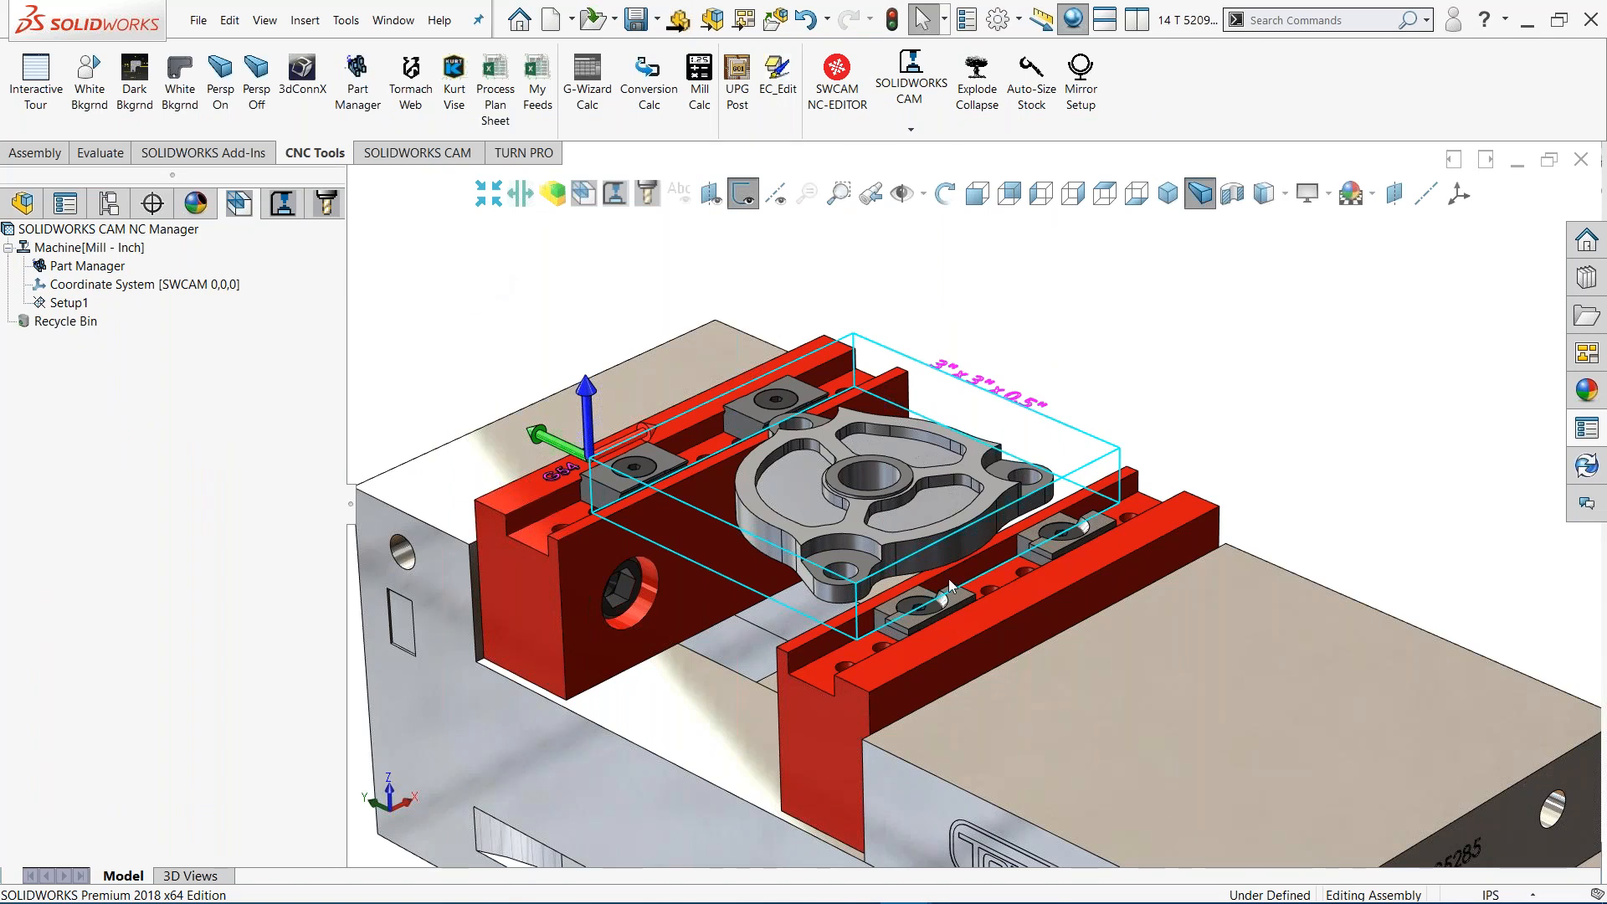
scroll(857, 545, "down", 2)
scroll(857, 545, "up", 1)
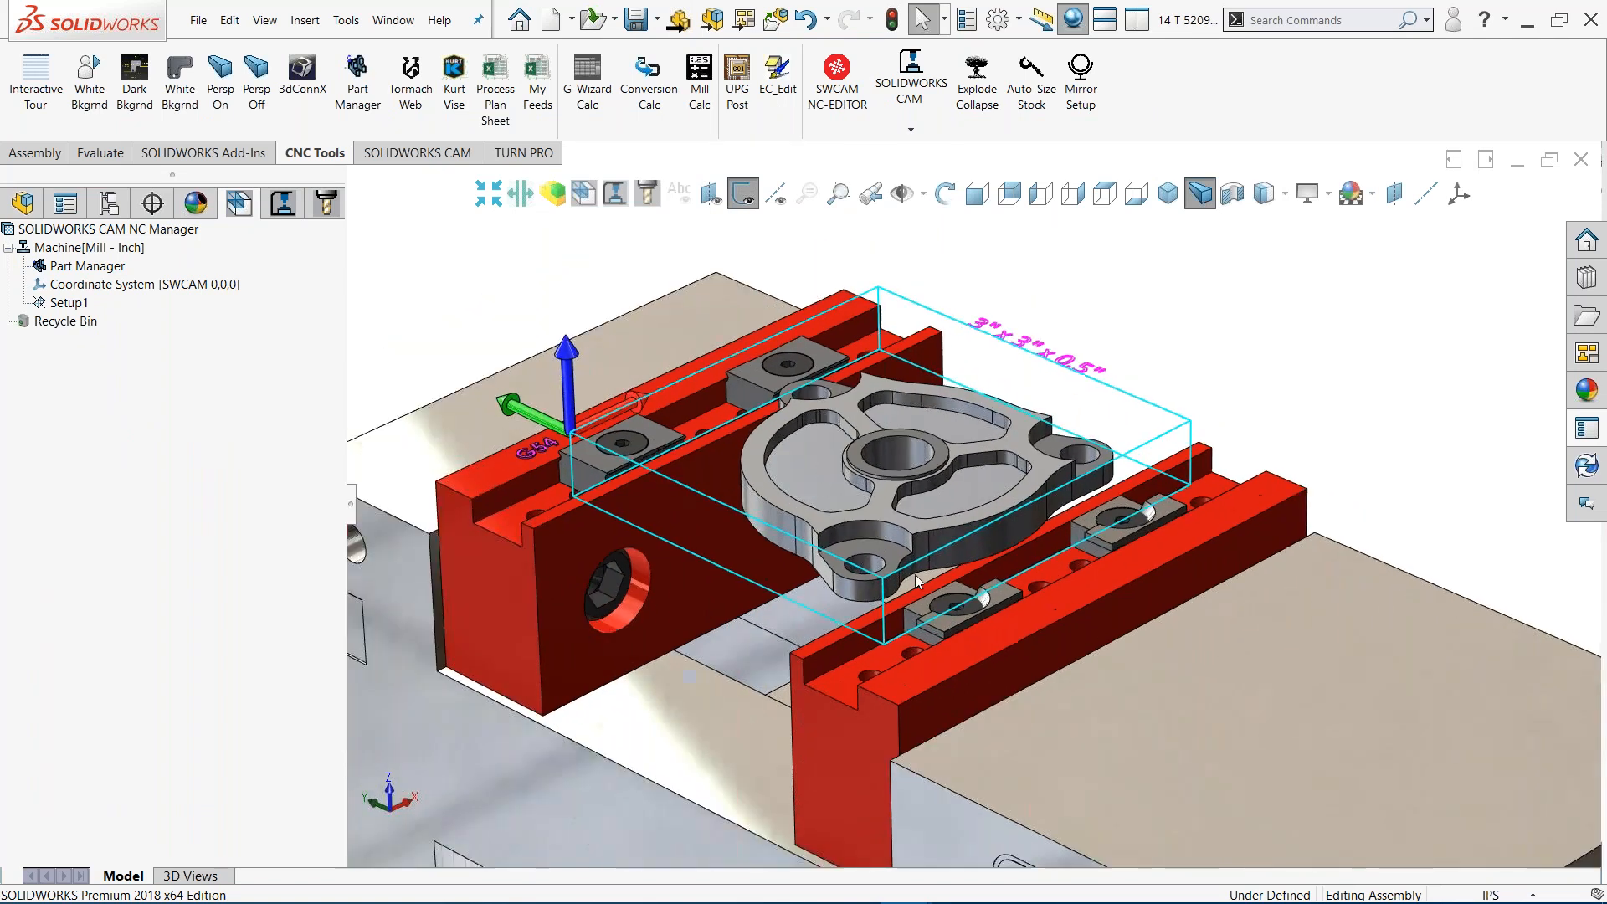
double_click(92, 267)
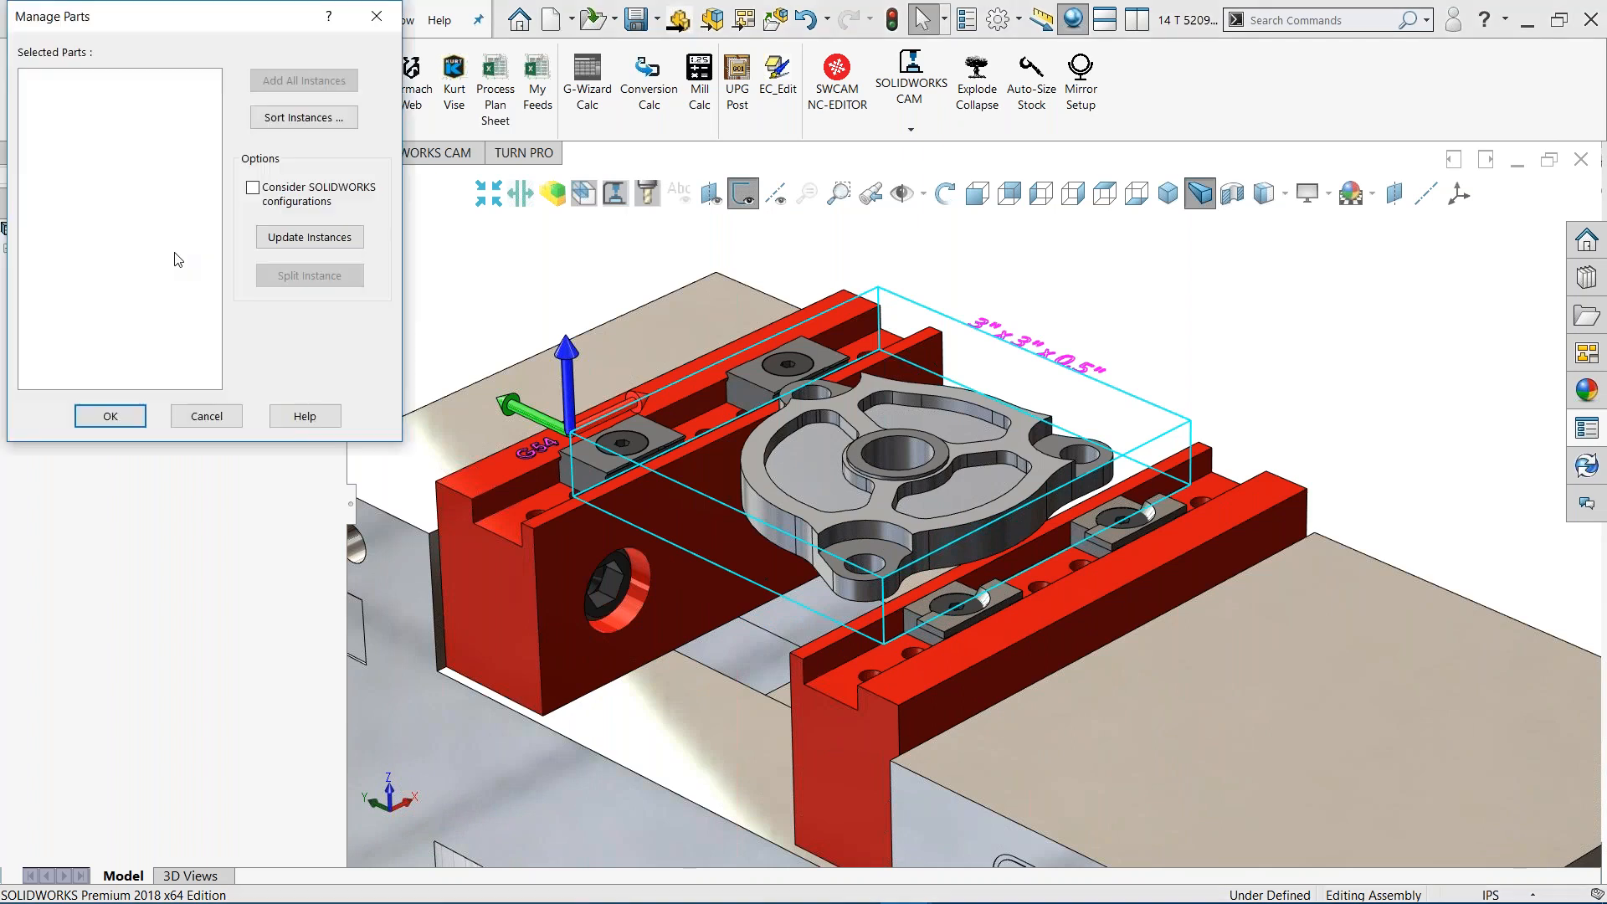
left_click(821, 469)
left_click(109, 416)
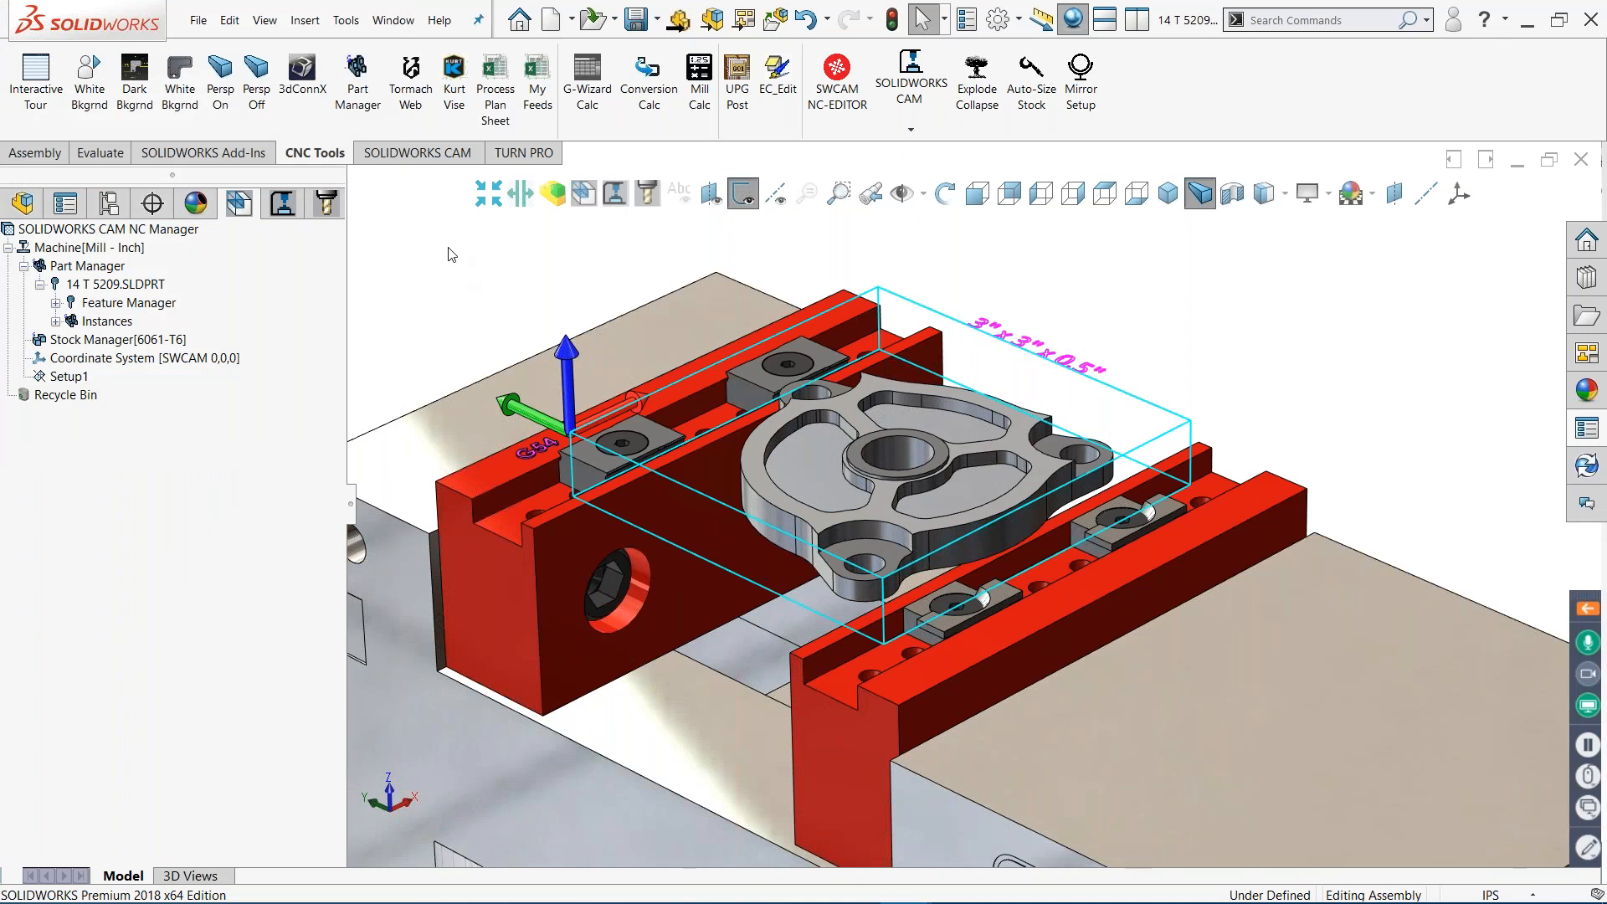
Create a mill part setup using the top face of the part's central boss as the axis reference
left_click(448, 154)
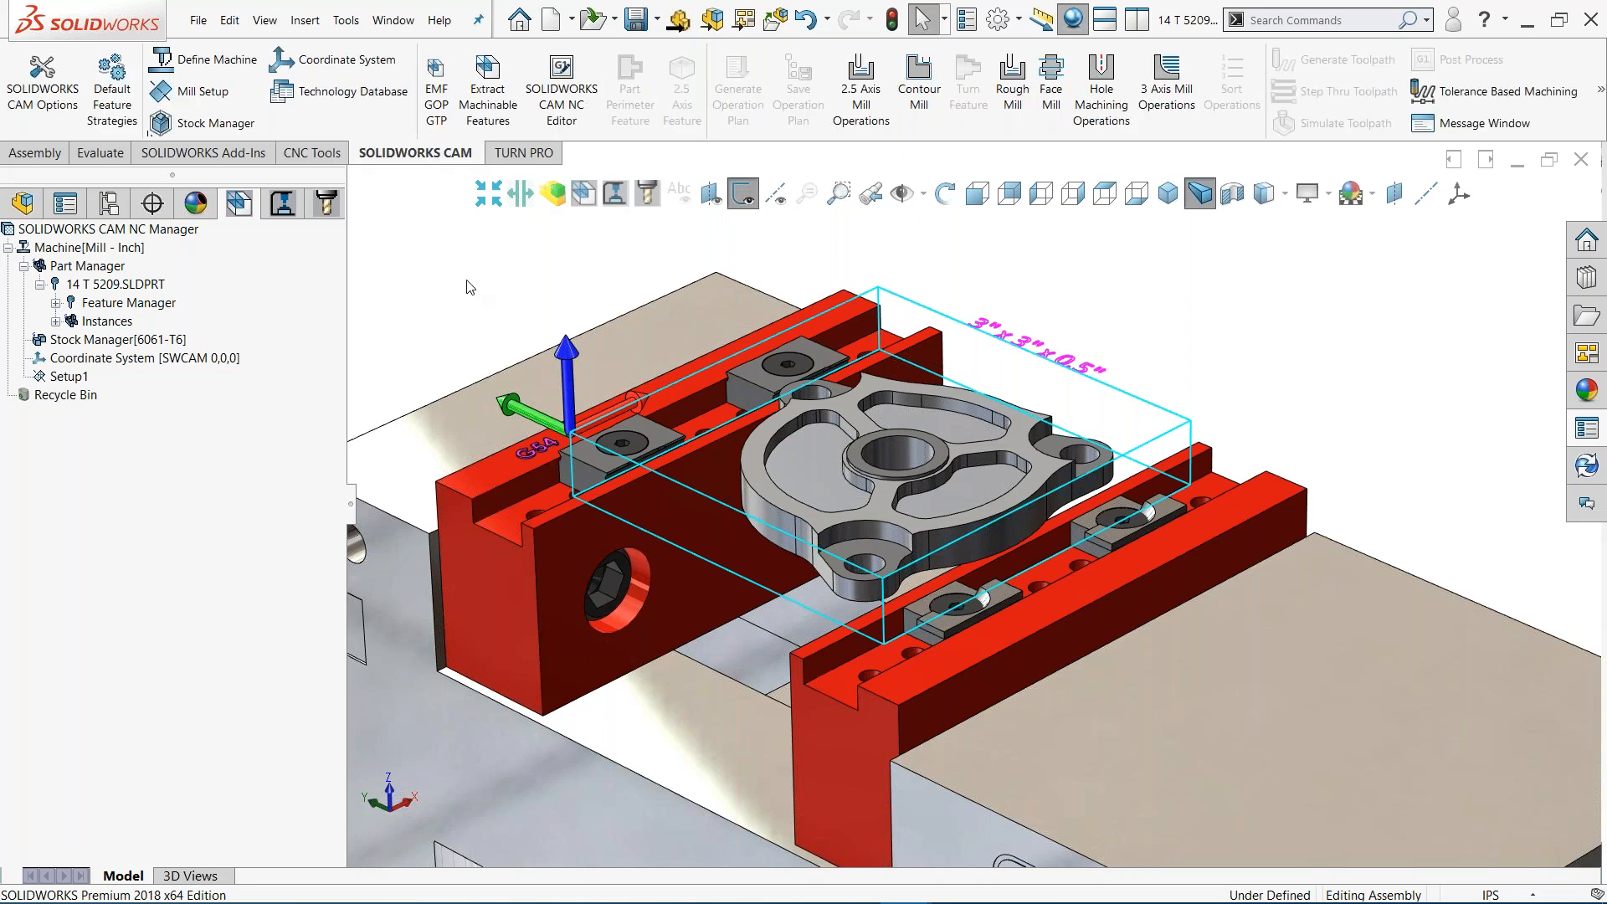
left_click(201, 94)
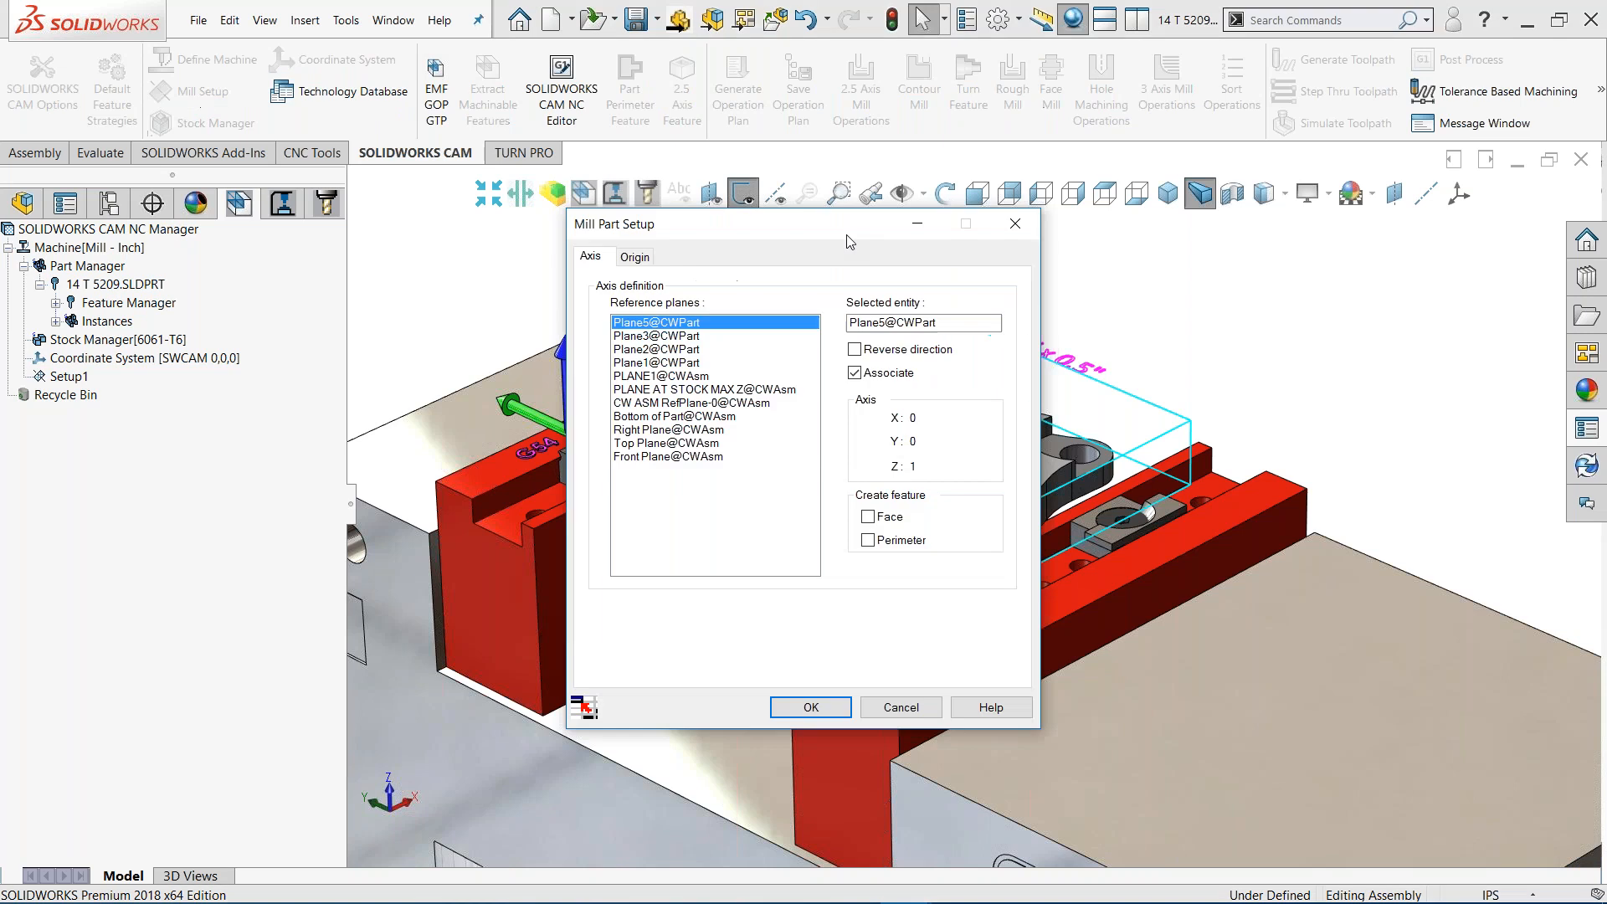
scroll(874, 468, "down", 5)
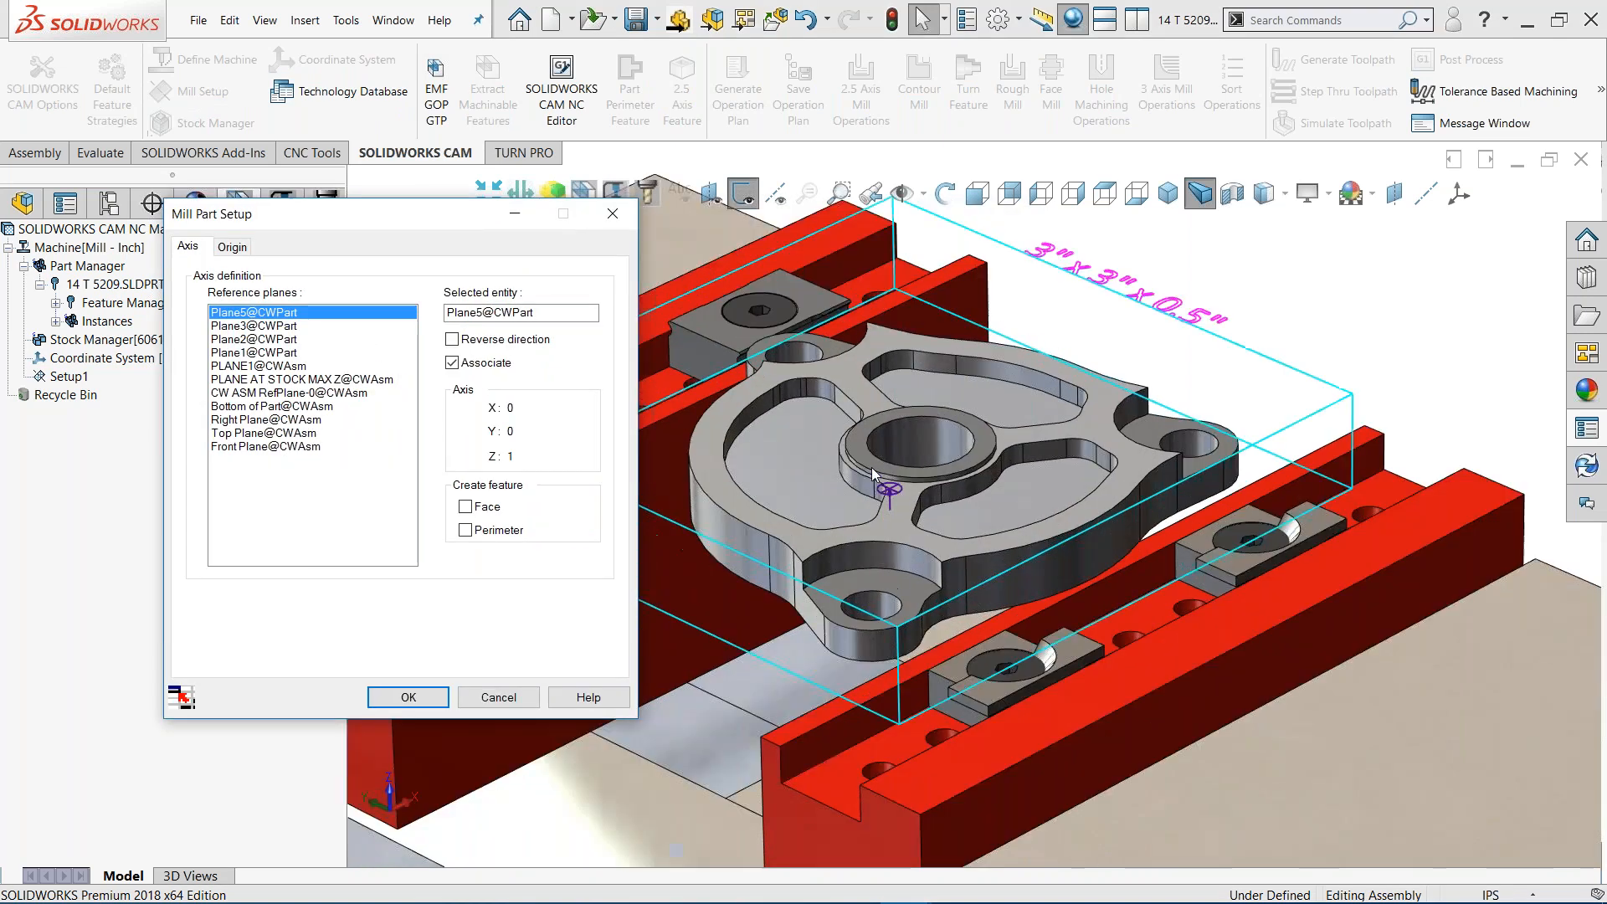
left_click(877, 429)
left_click(418, 703)
key("f")
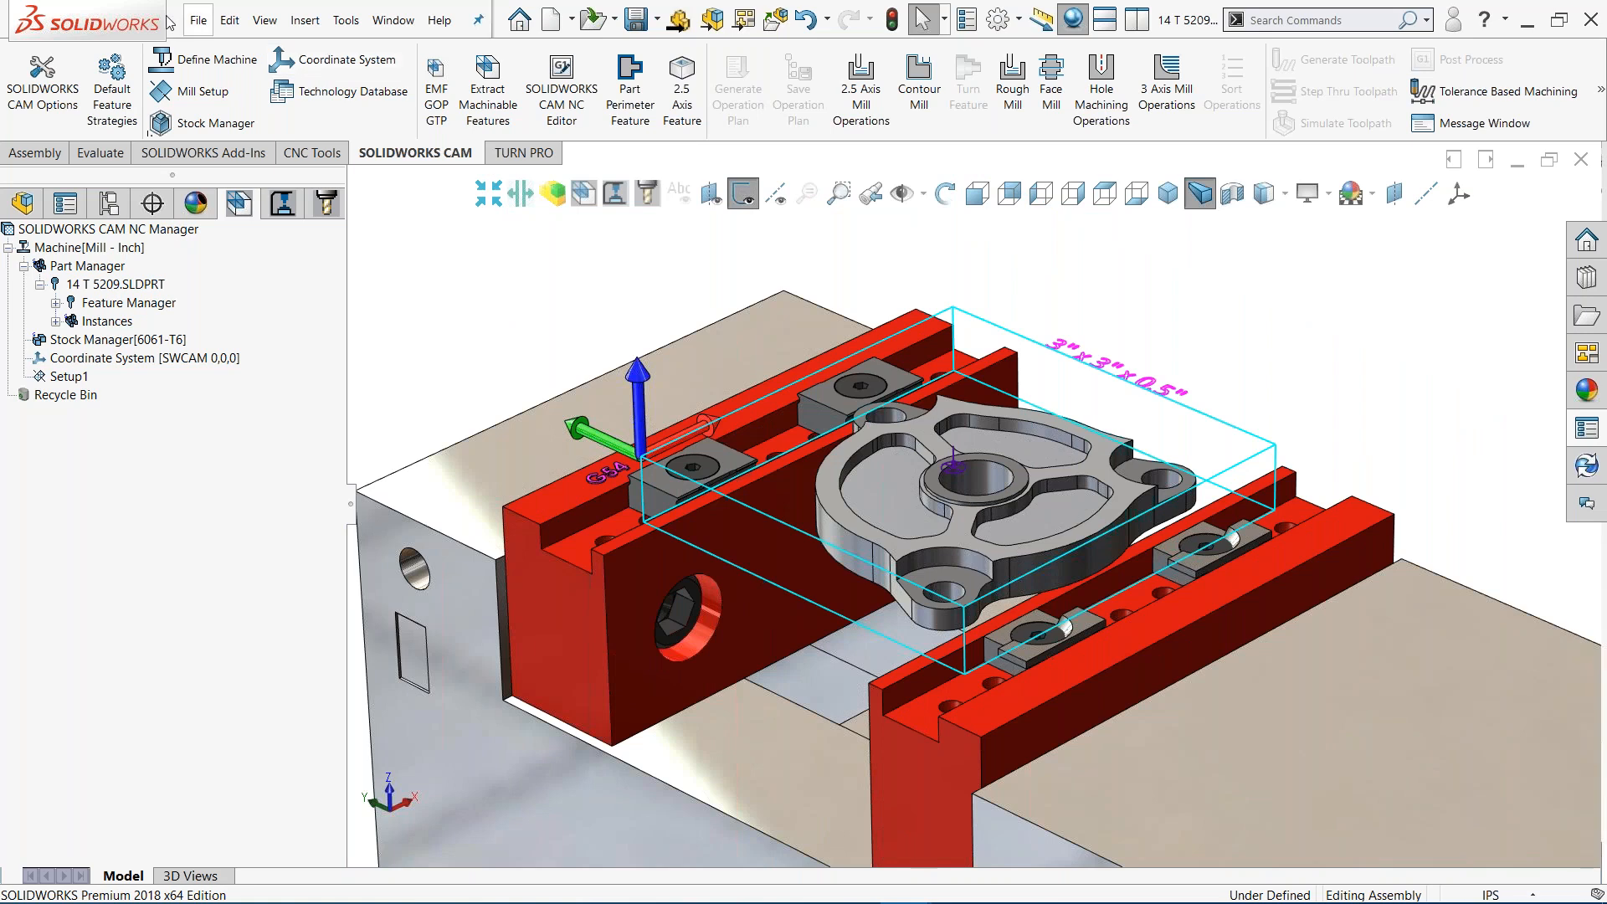
Define the CAM stock as an extruded sketch from STOCK XY up to the reference plane PLANE AT STOCK MAX Z
left_click(216, 127)
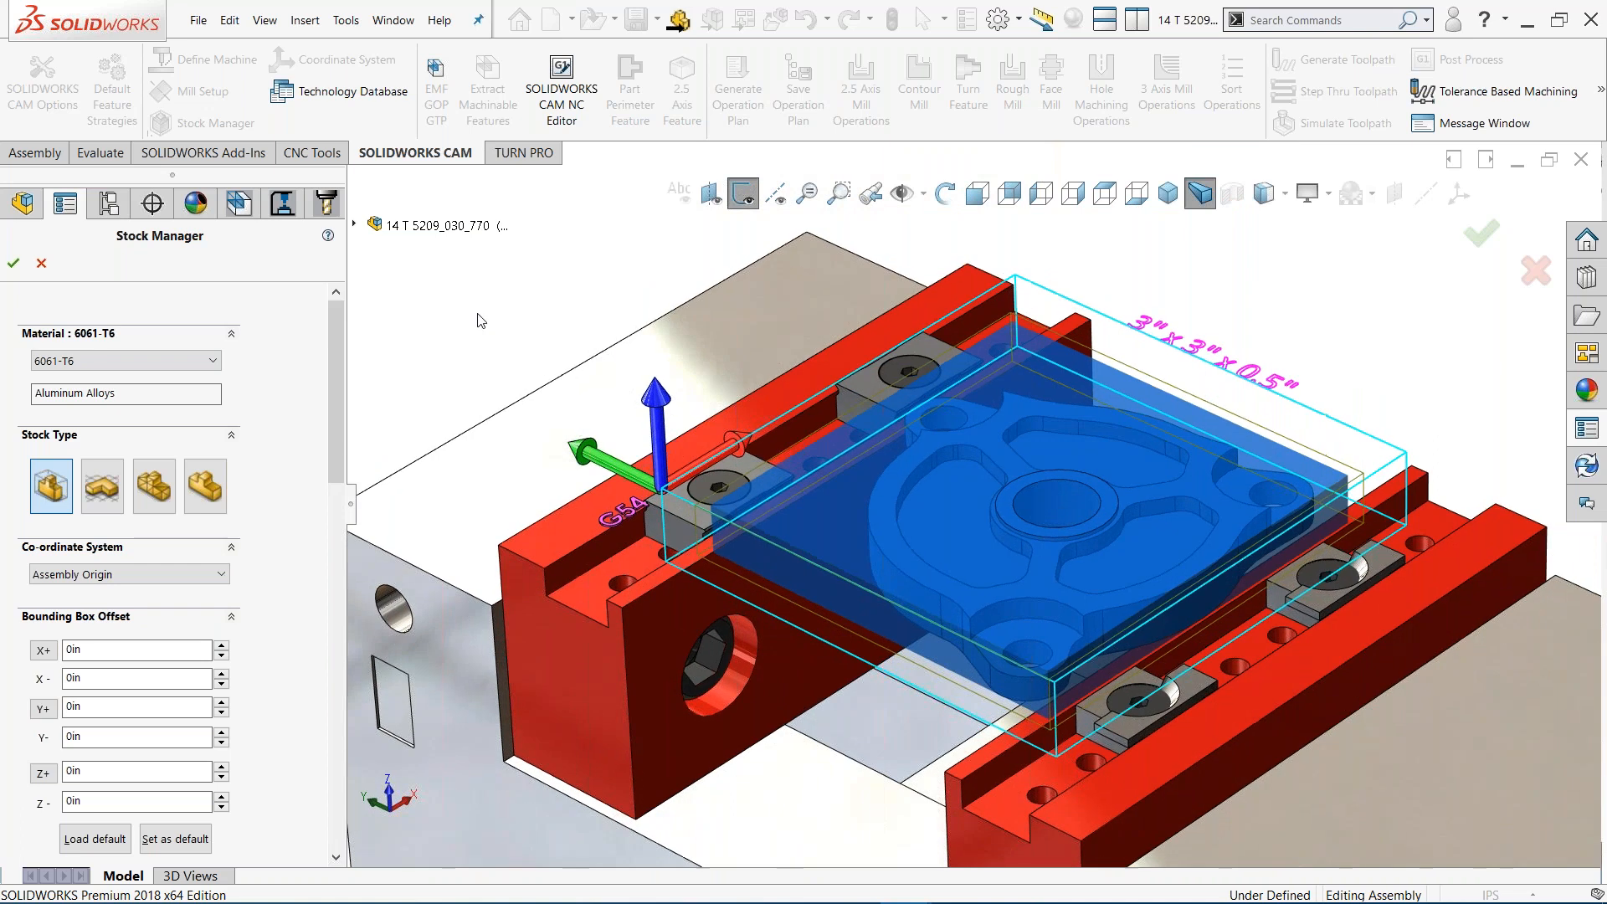
left_click(354, 224)
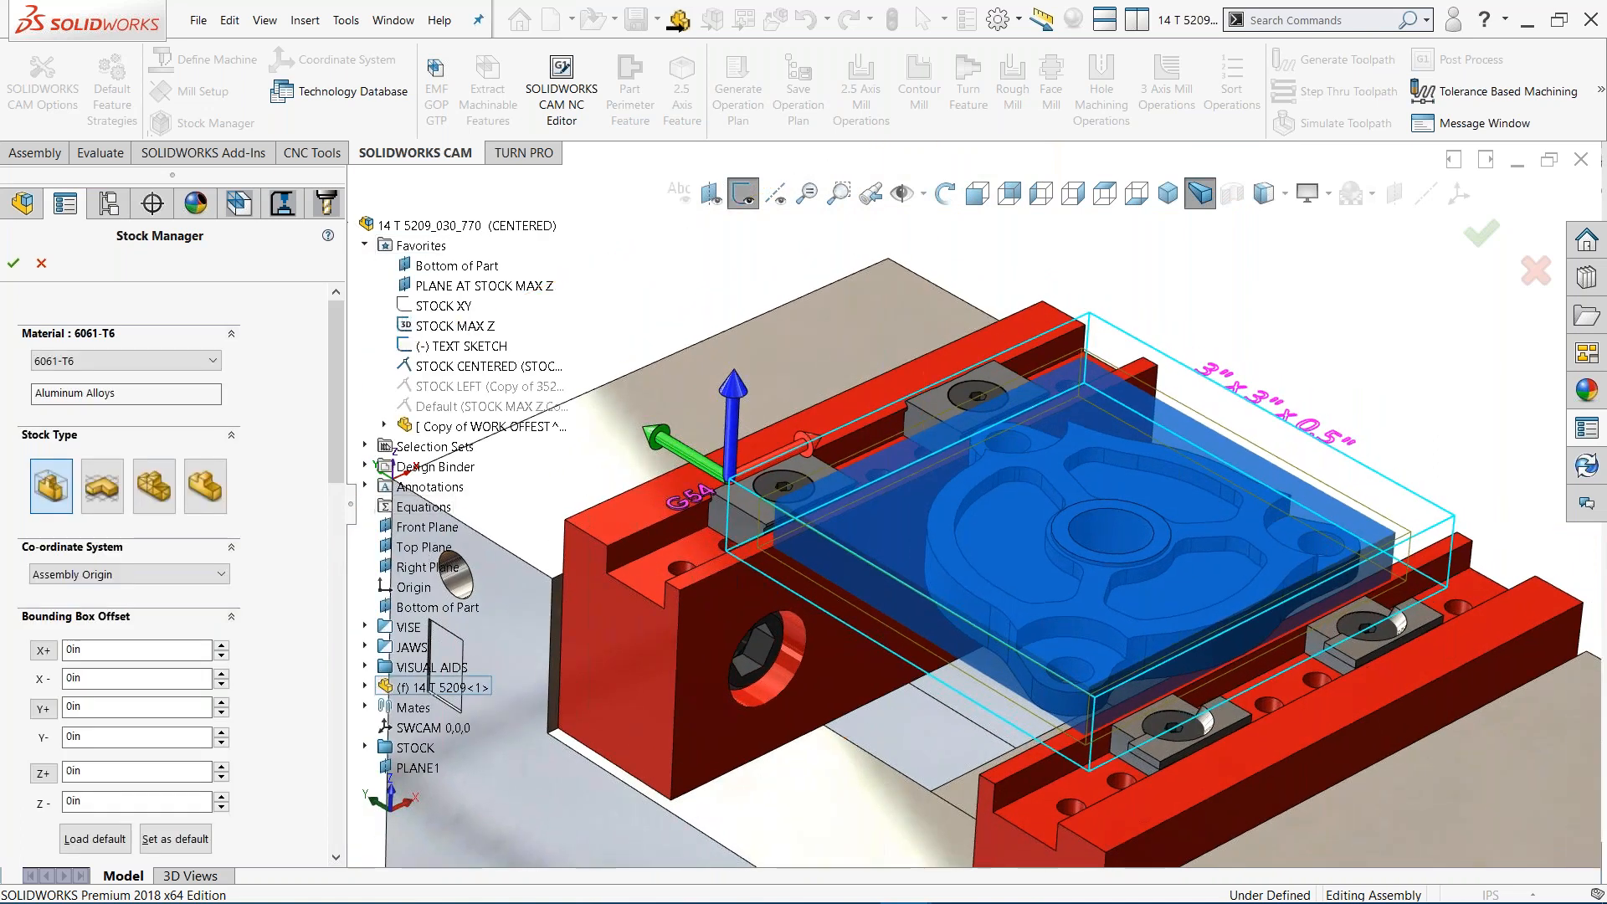
left_click(104, 492)
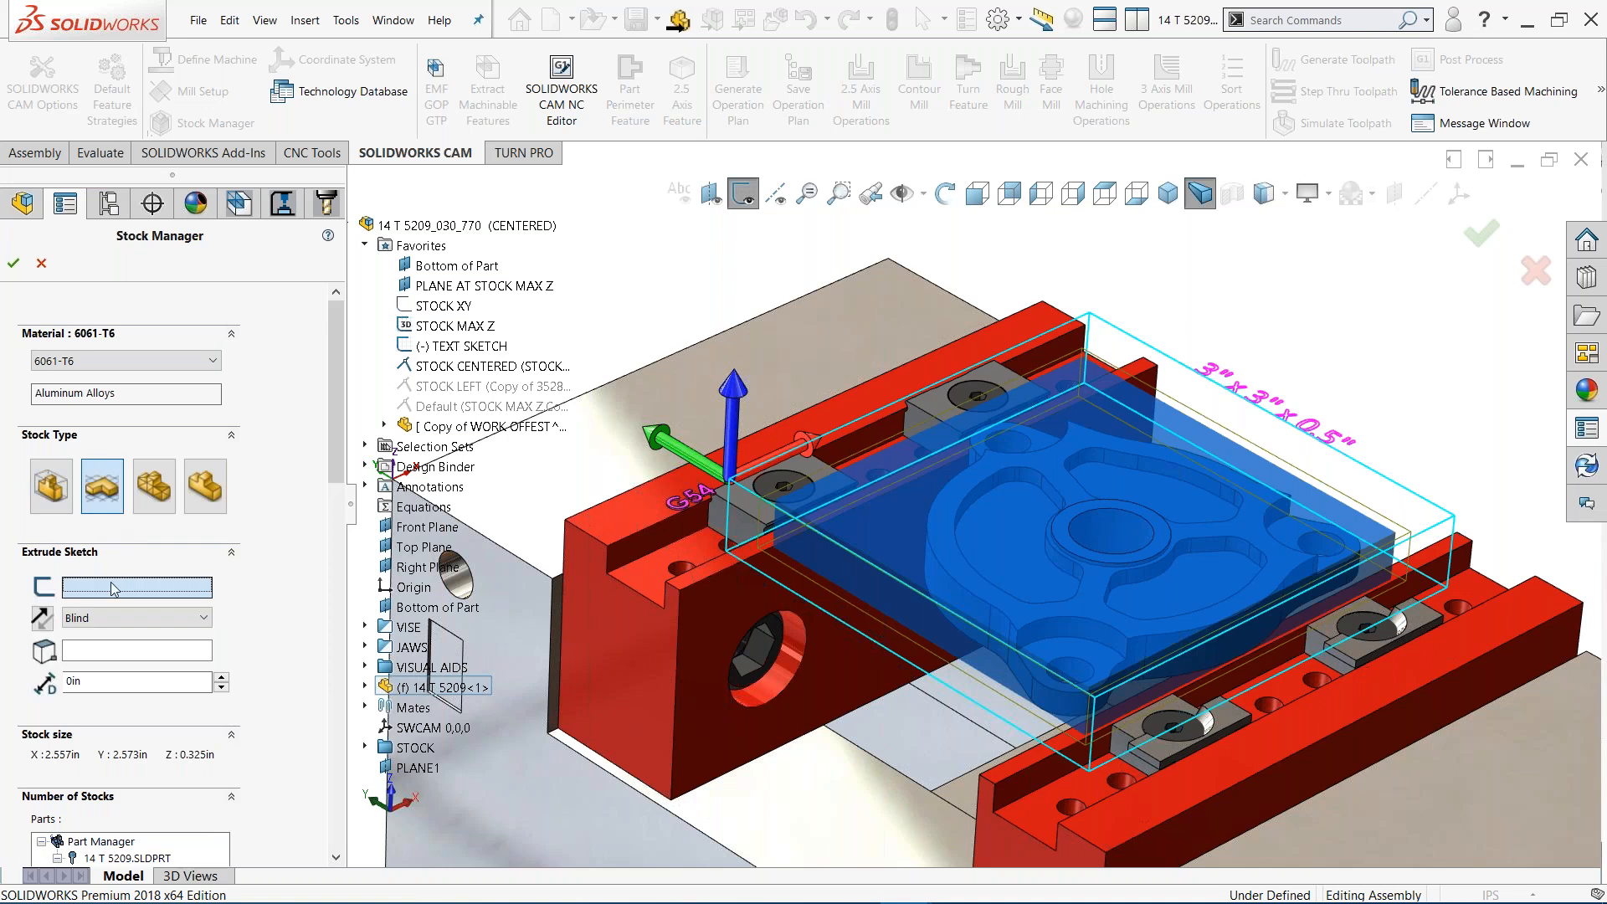
left_click(444, 306)
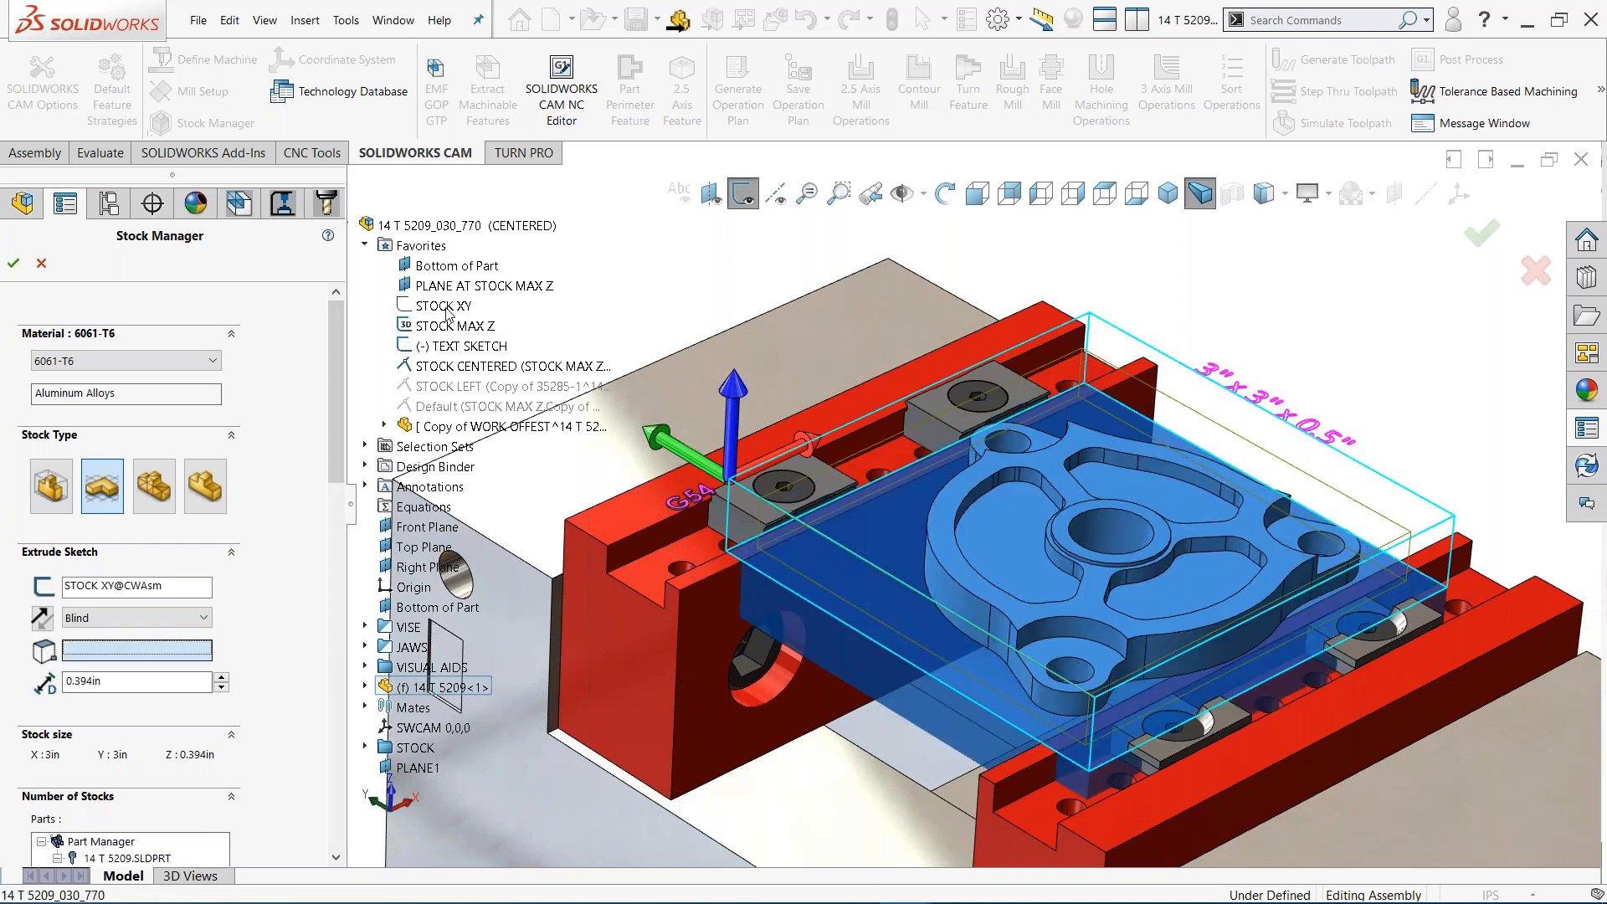
left_click(484, 286)
middle_click_drag(1053, 479, 1279, 303)
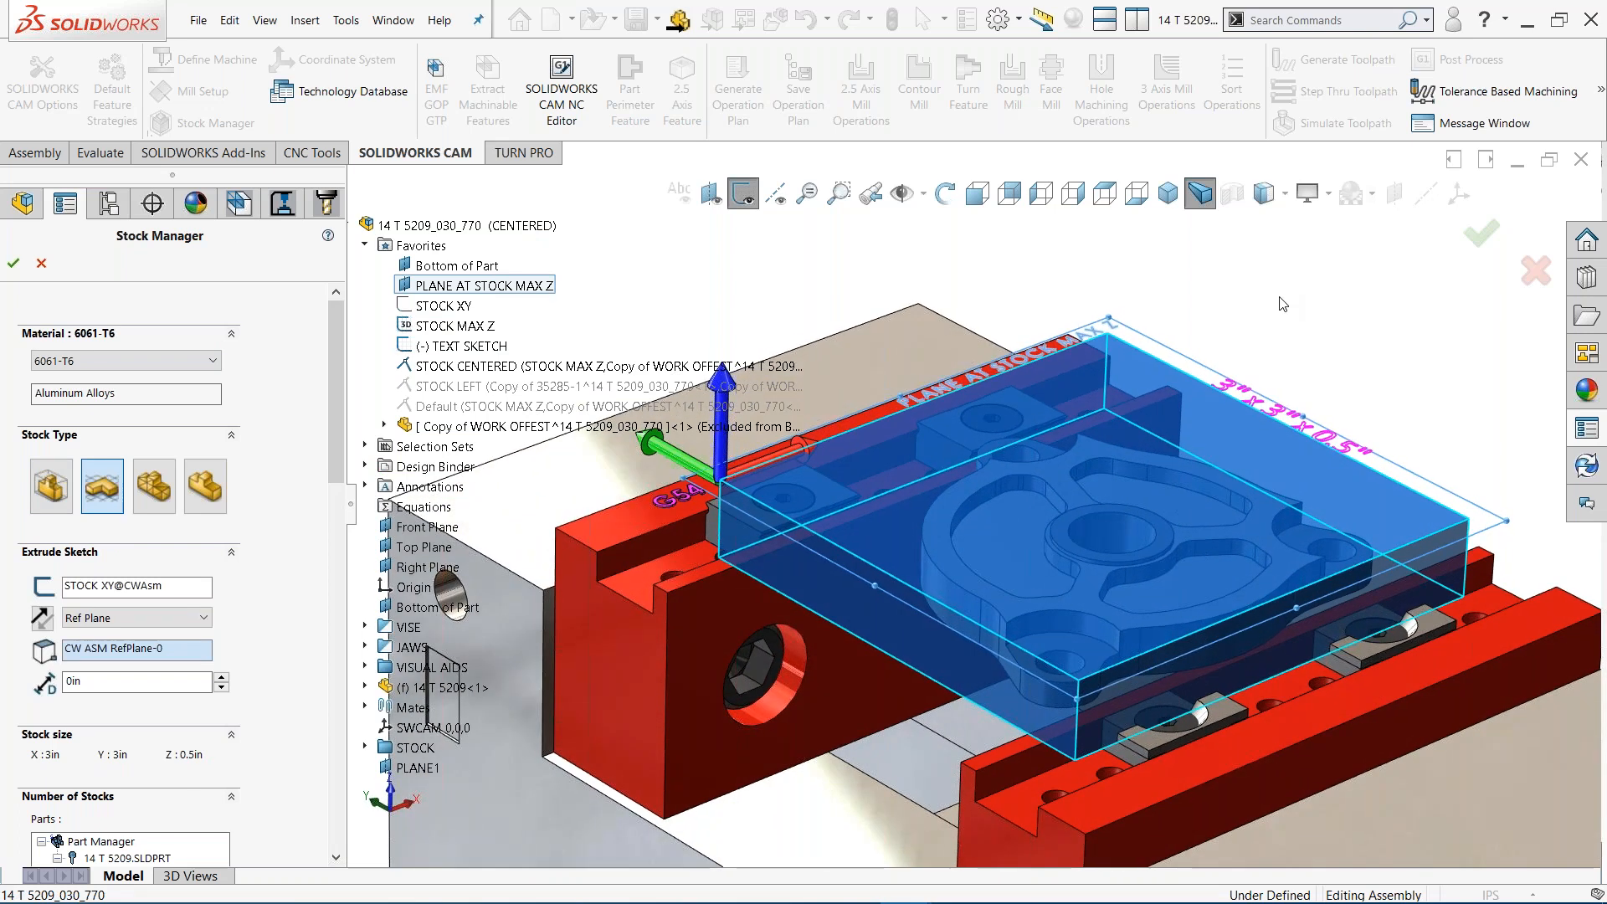
left_click(14, 263)
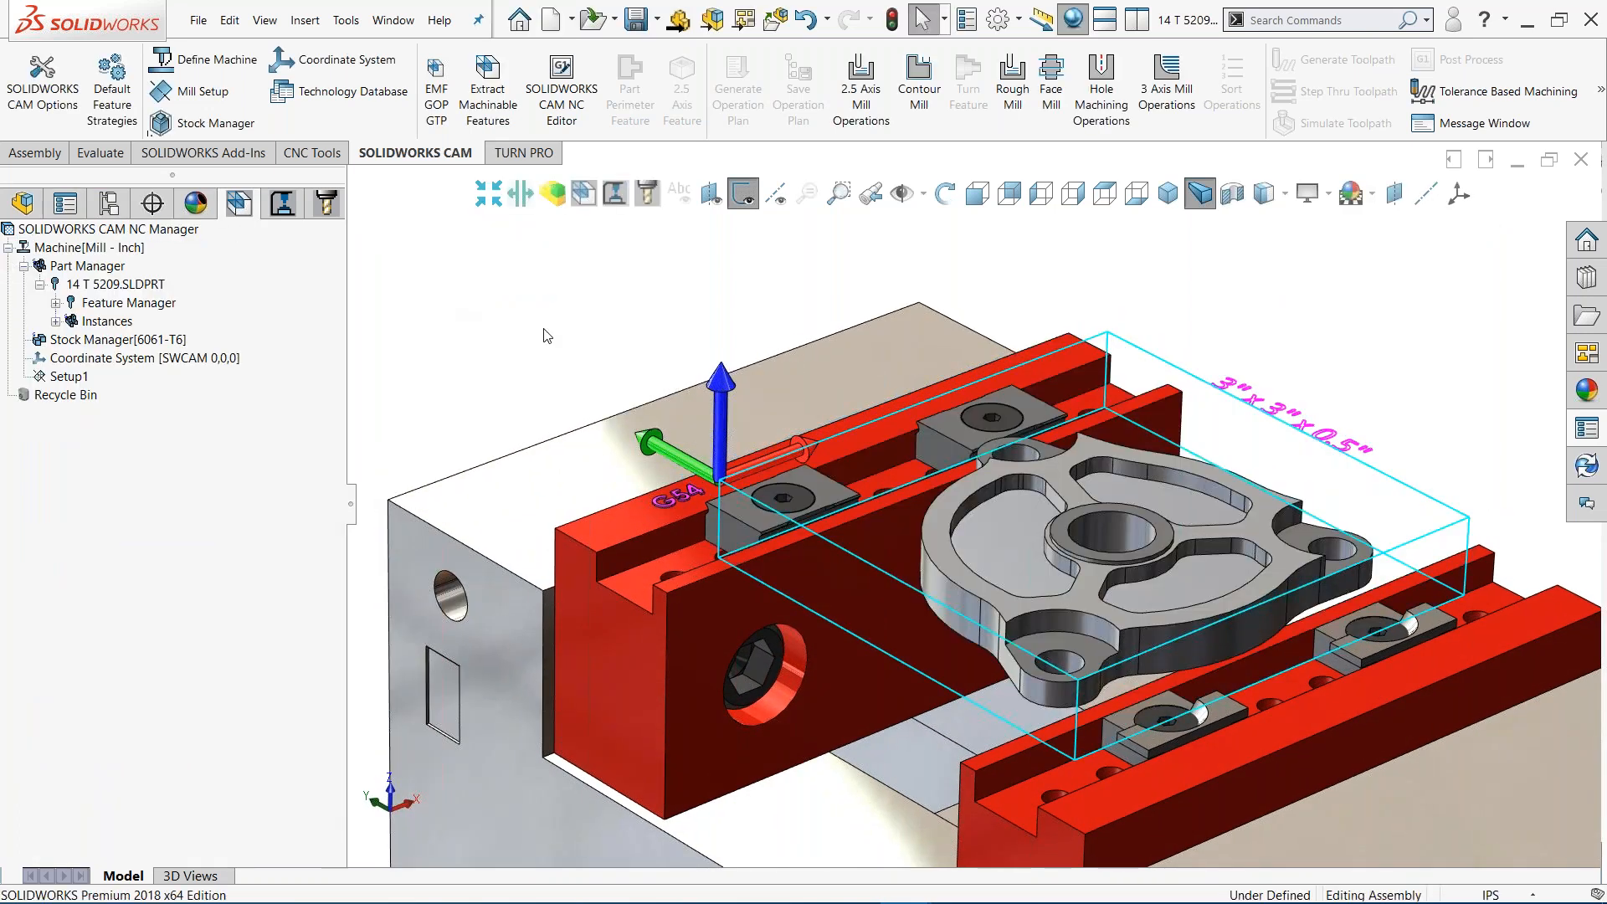
Select the SWCAM 0,0,0 coordinate system in the CAM tree and switch to the drawing to review the fixture setup sheet
scroll(542, 333, "up", 2)
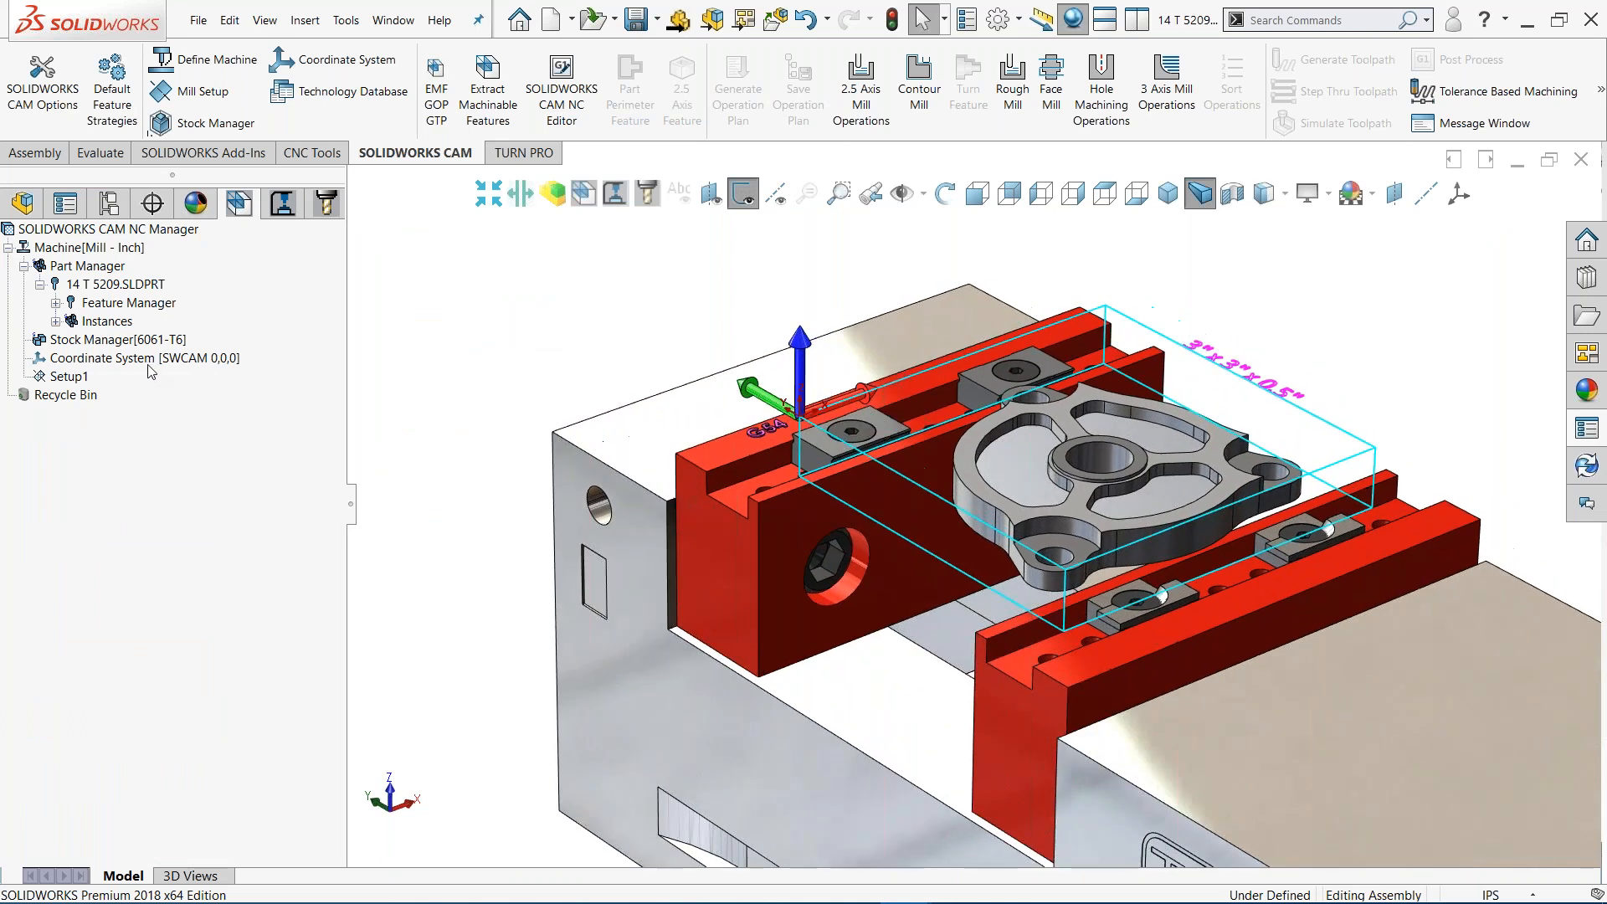
left_click(154, 359)
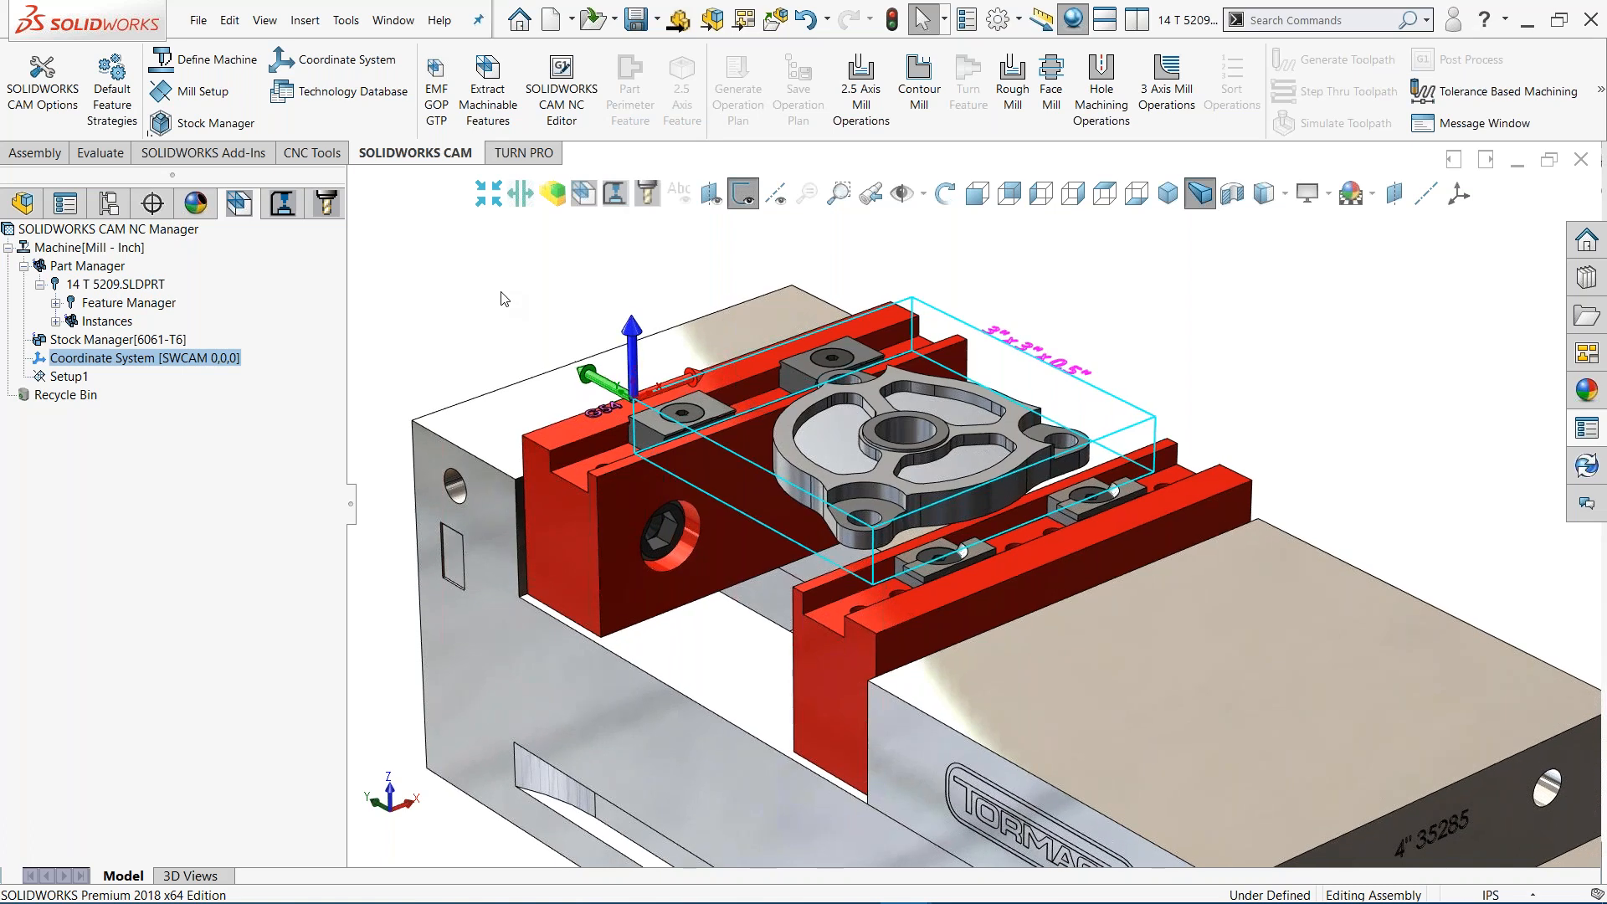
key("ctrl+Tab")
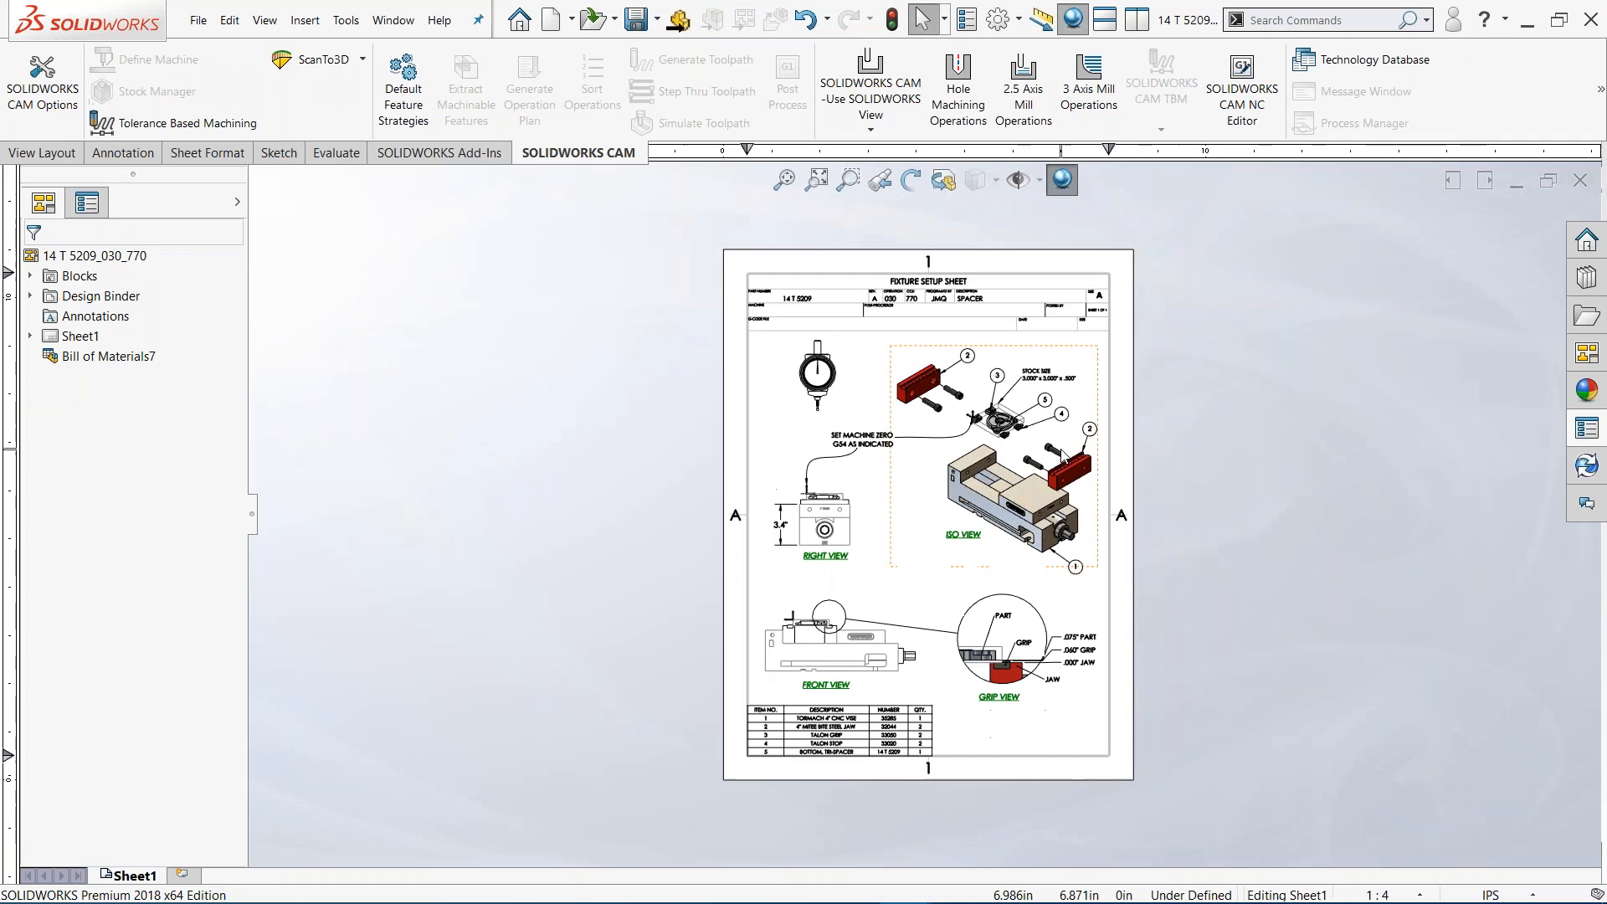
scroll(905, 523, "down", 1)
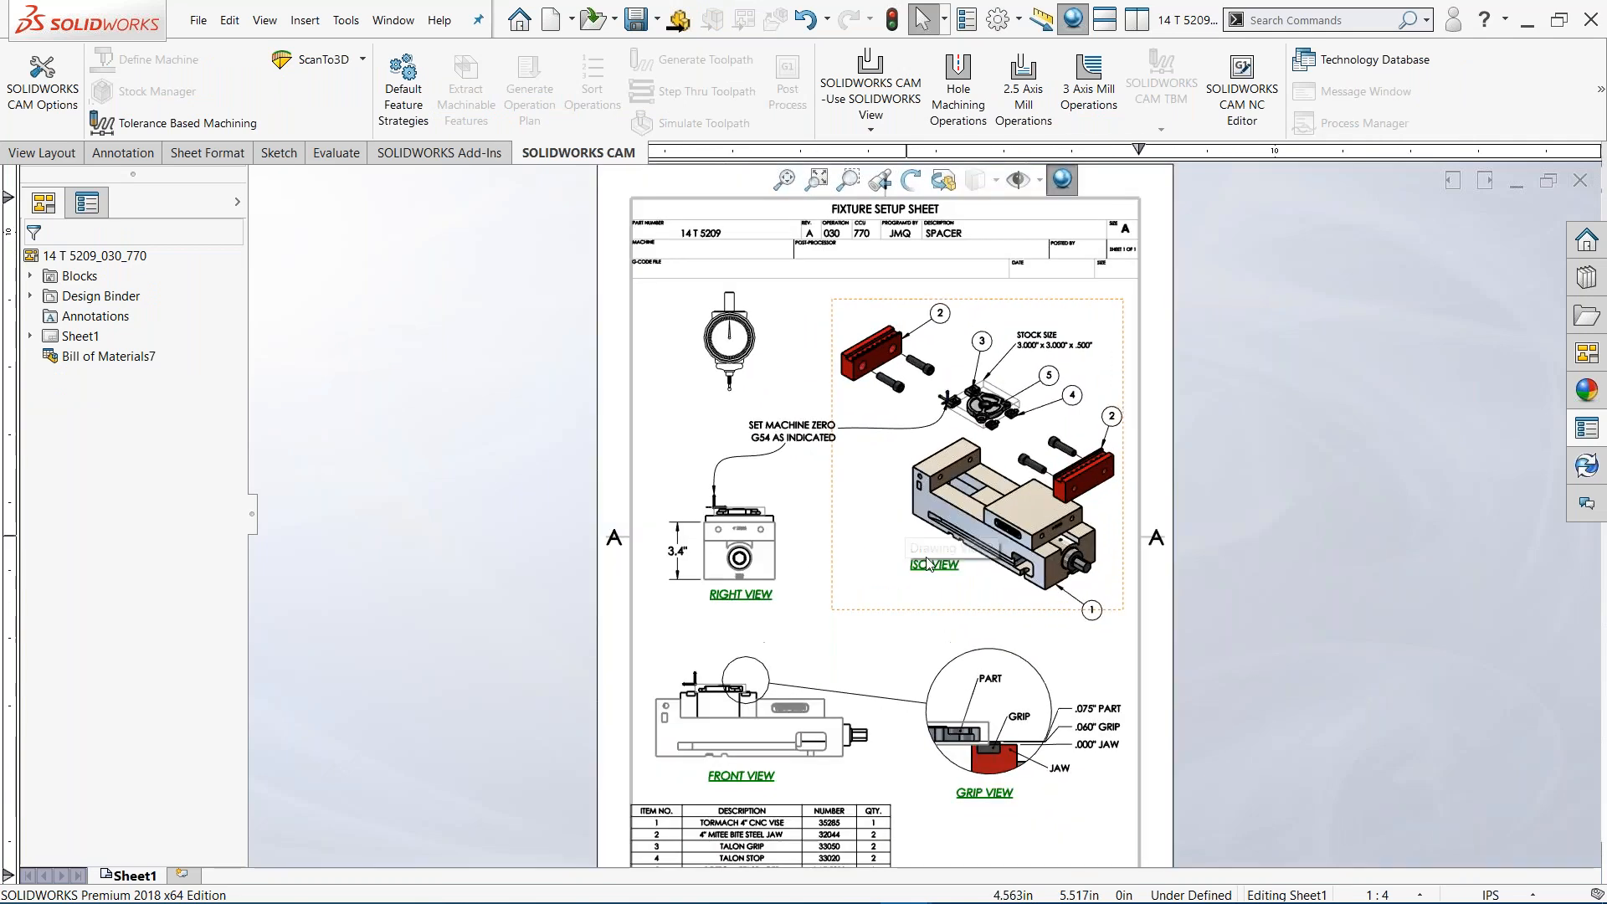
scroll(920, 516, "up", 2)
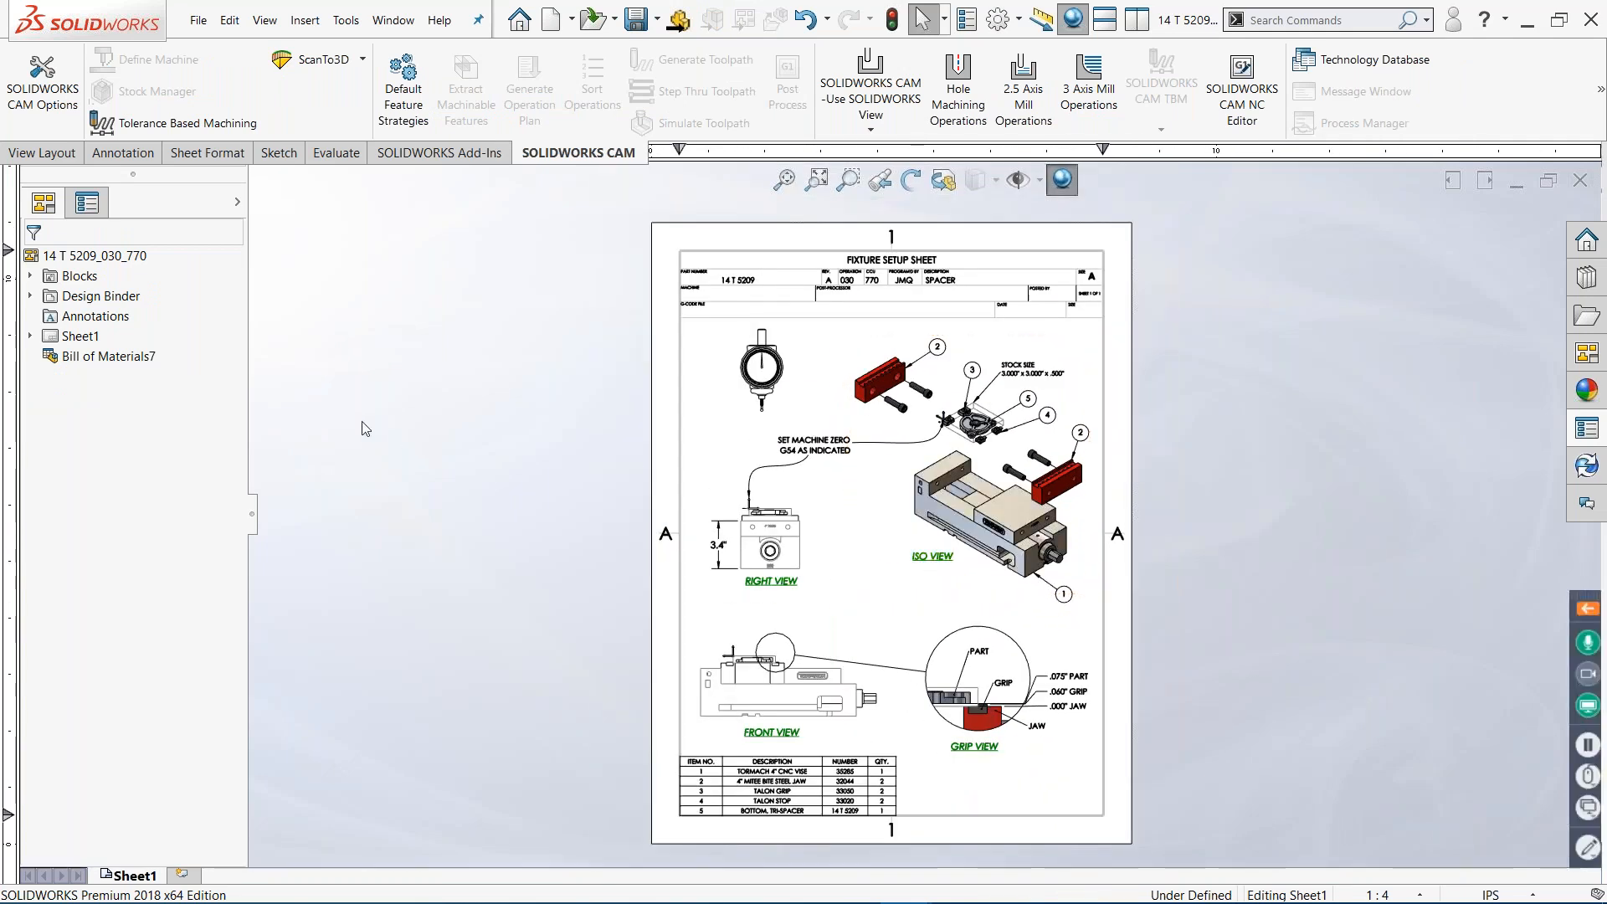
Return to the vise assembly and create a Rough-Finish open-pocket part perimeter feature, through to the bottom of the part
key("ctrl+Tab")
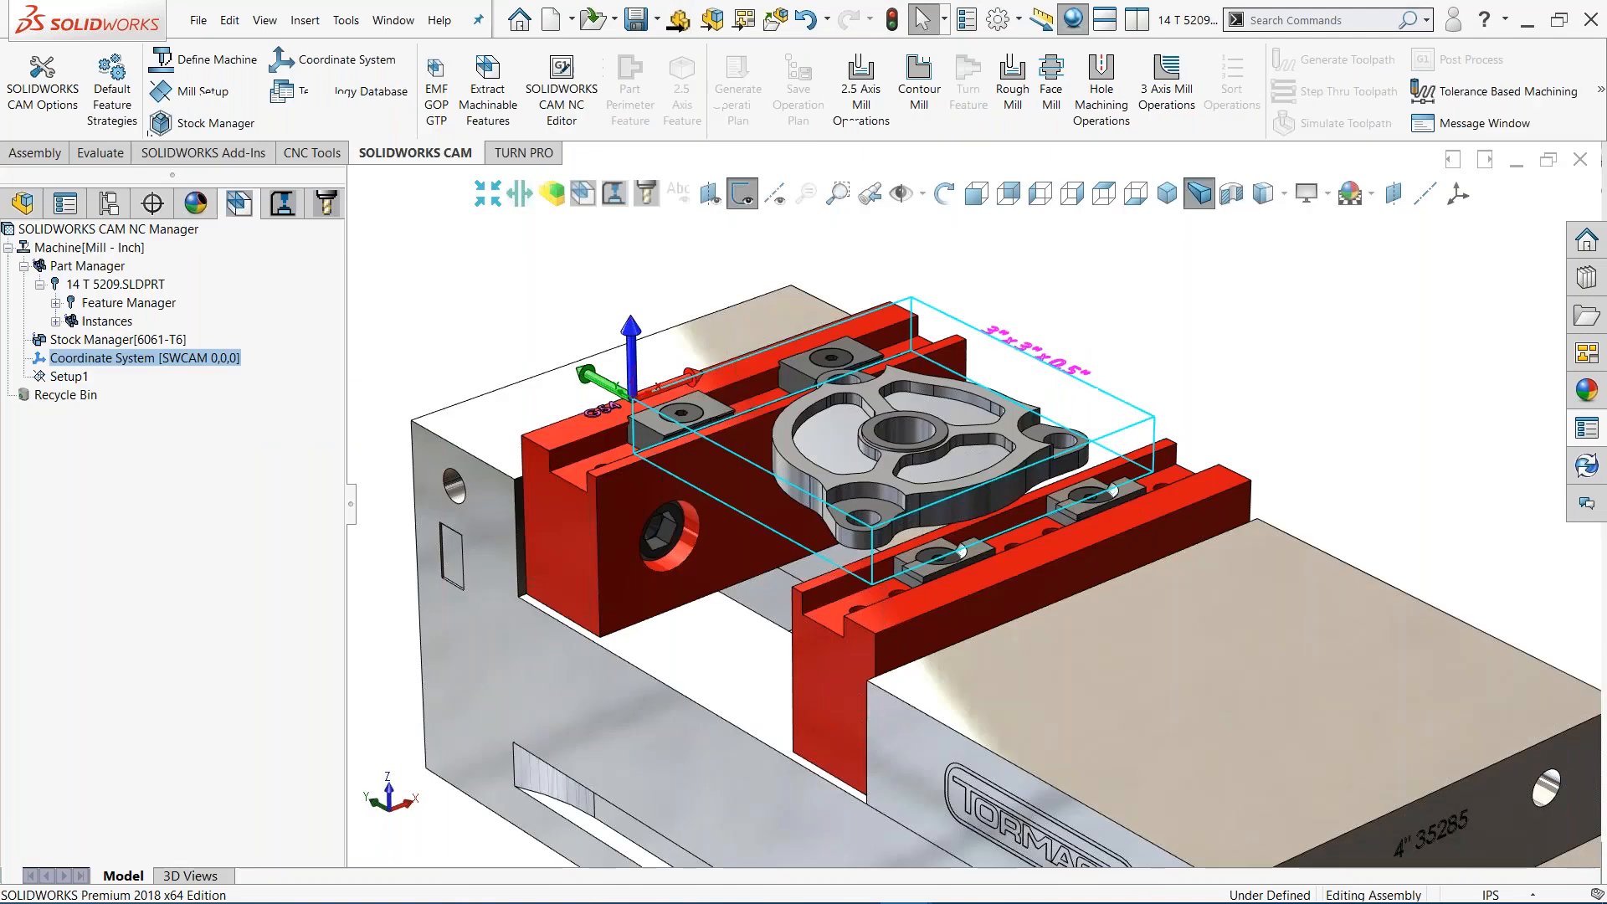
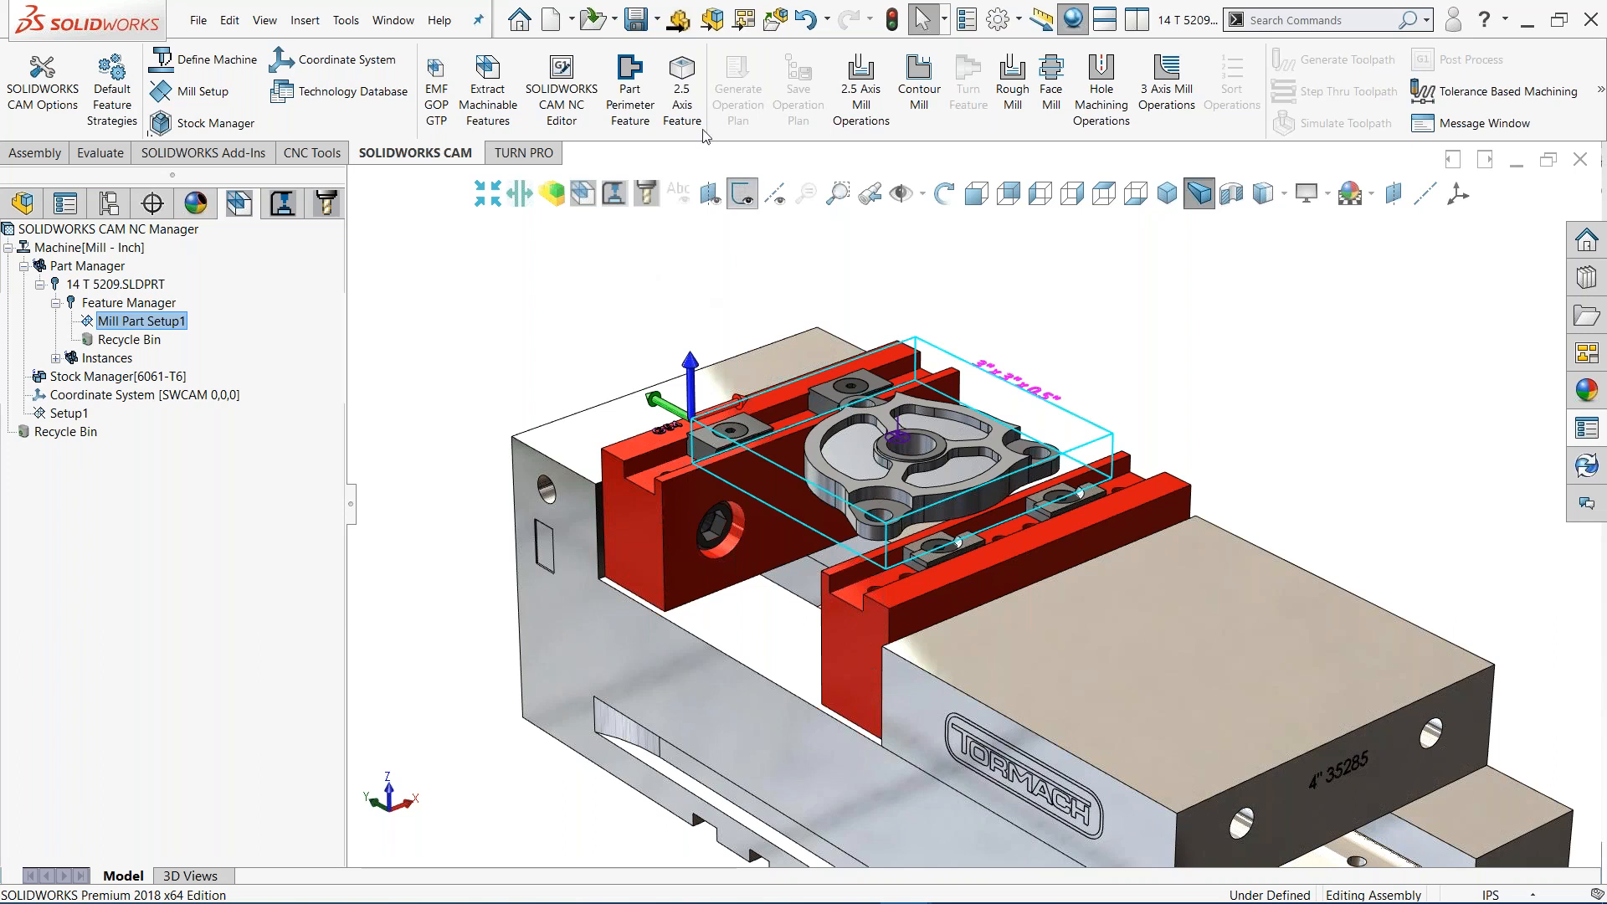
left_click(638, 84)
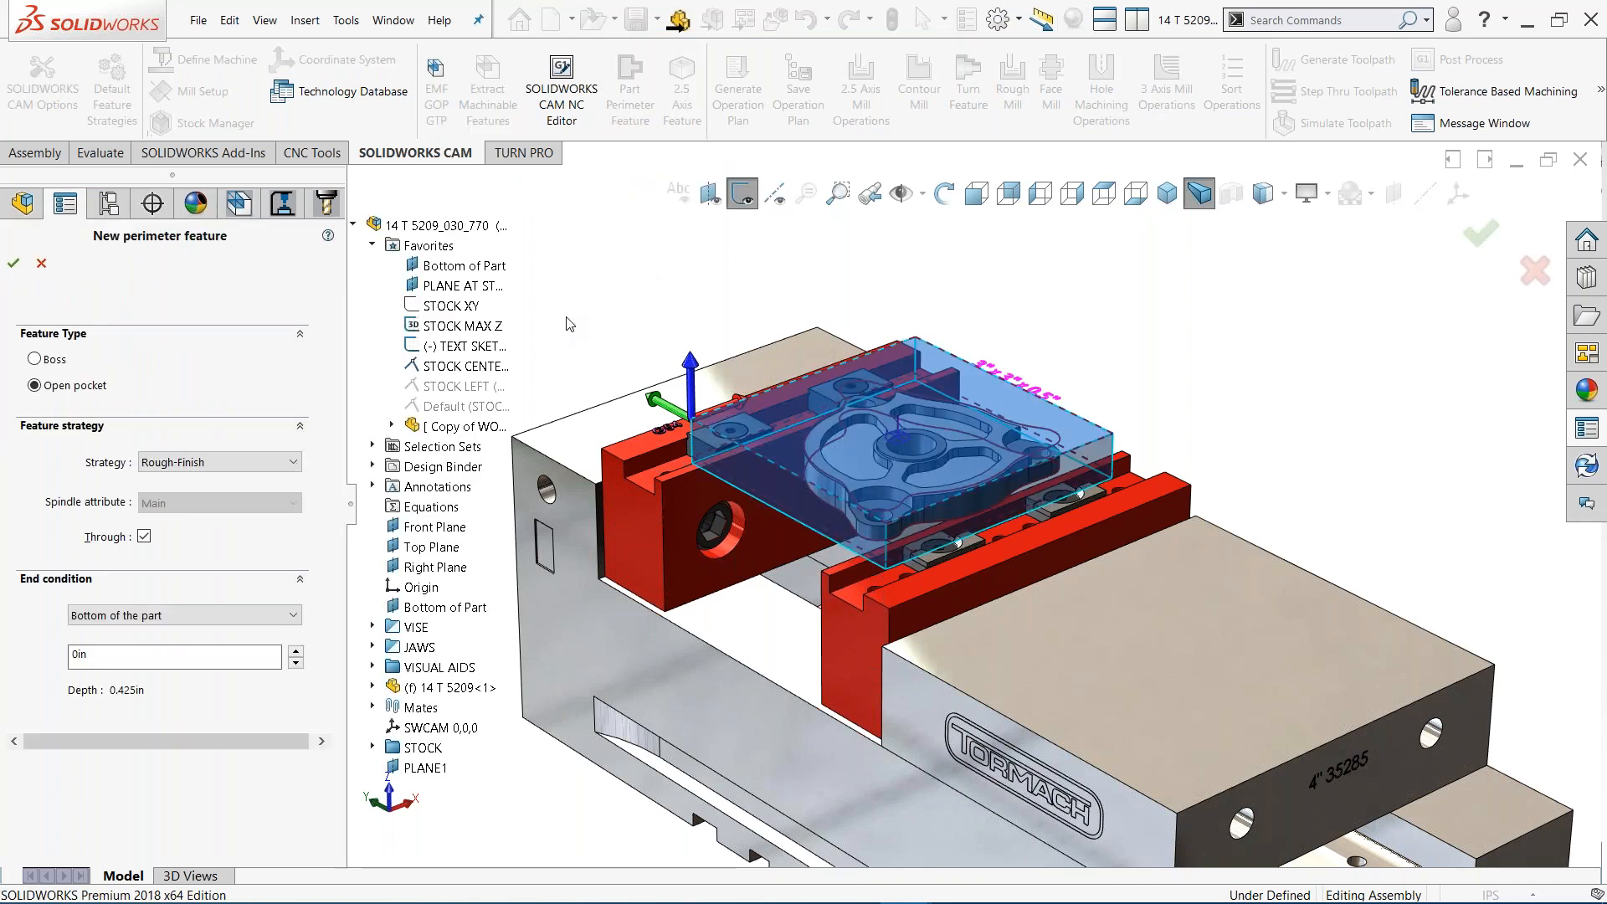
left_click(354, 224)
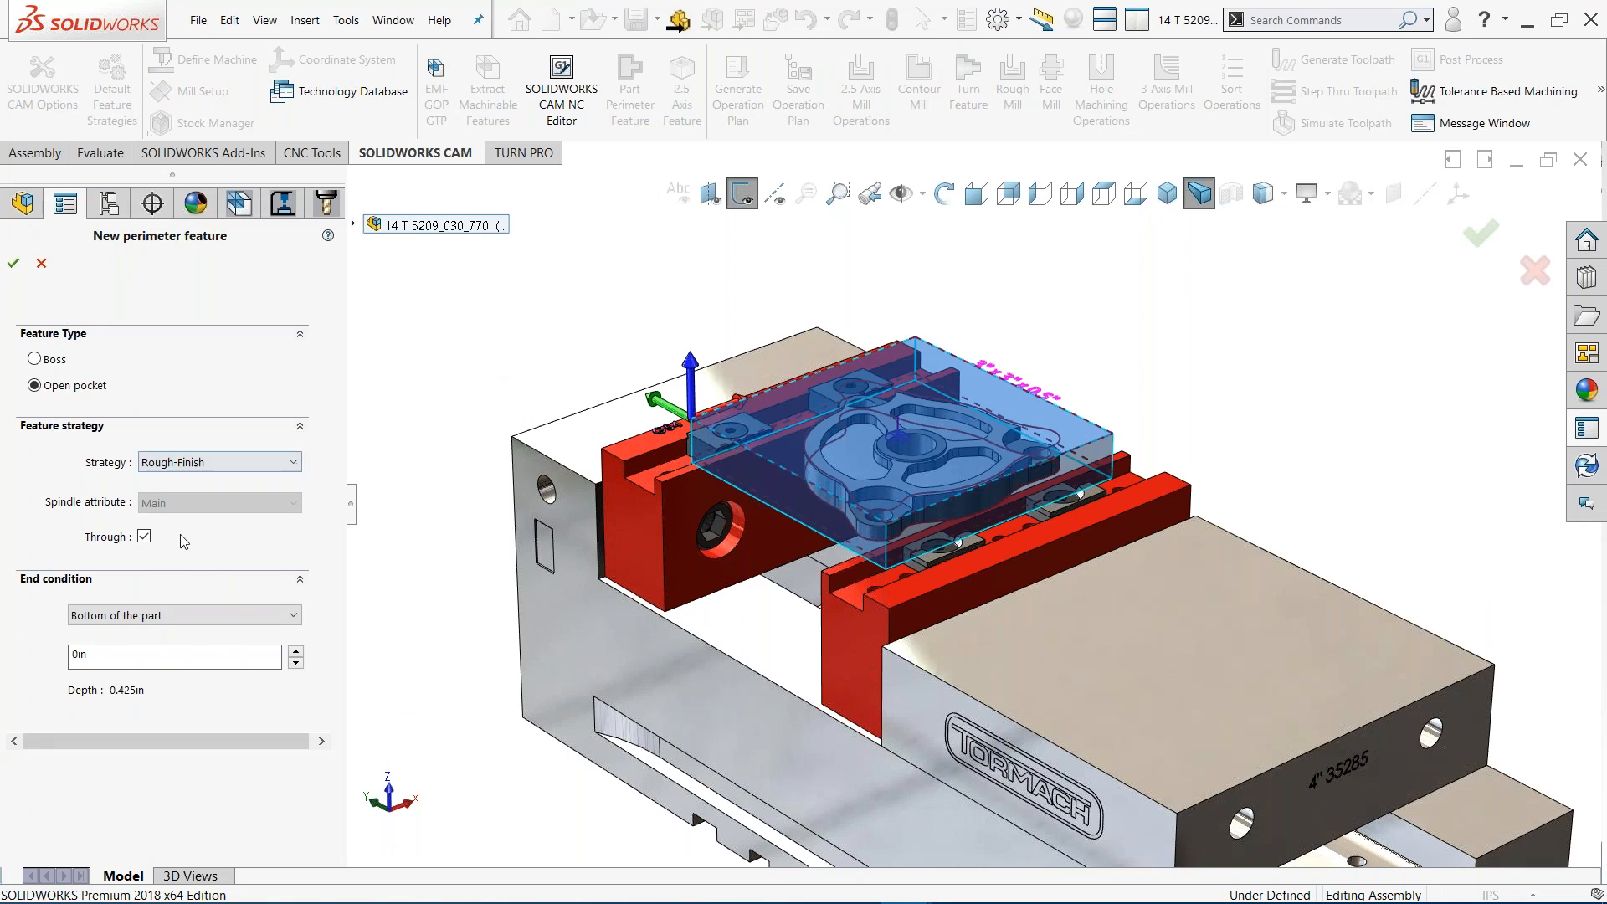
left_click(14, 266)
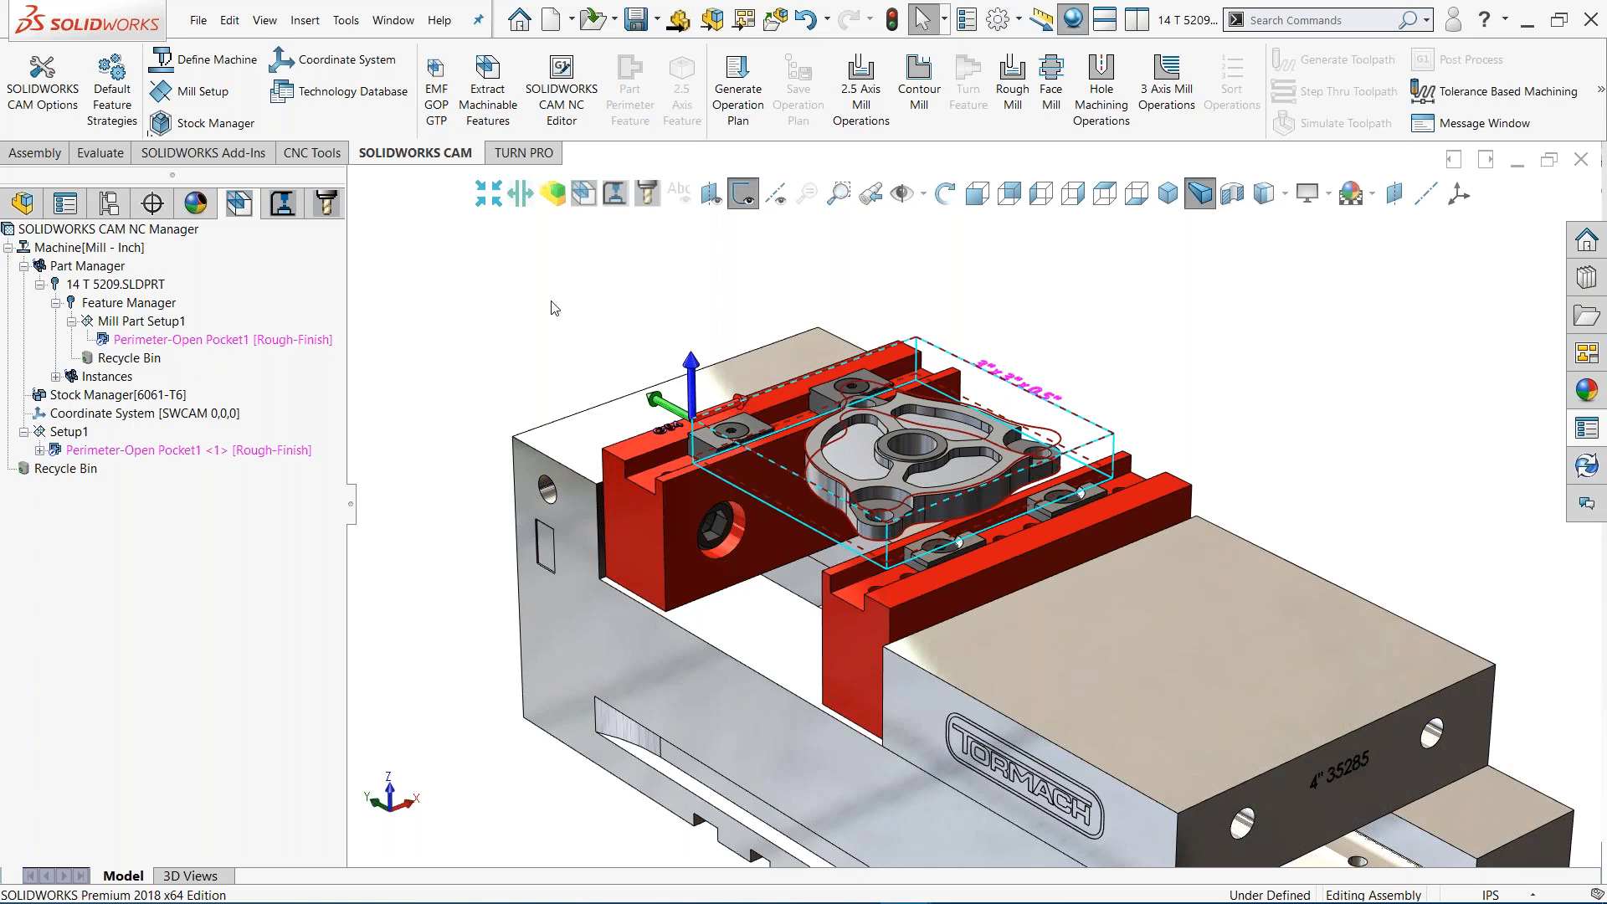
Generate the operation plan for the perimeter open pocket and check its rough mill and contour mill operations
right_click(231, 449)
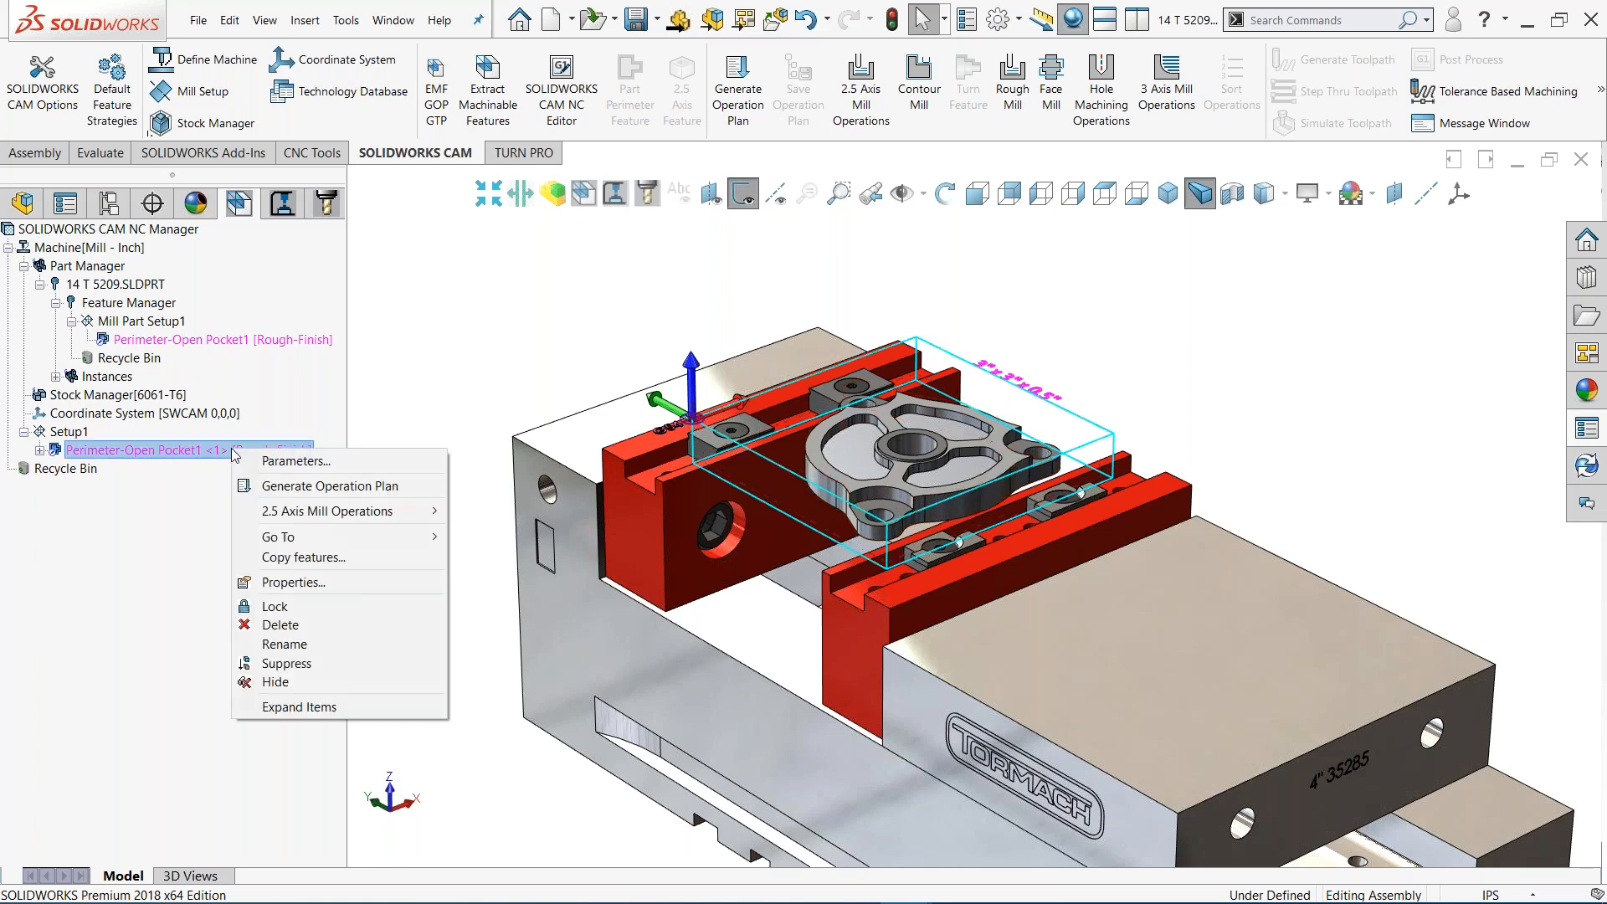
left_click(293, 487)
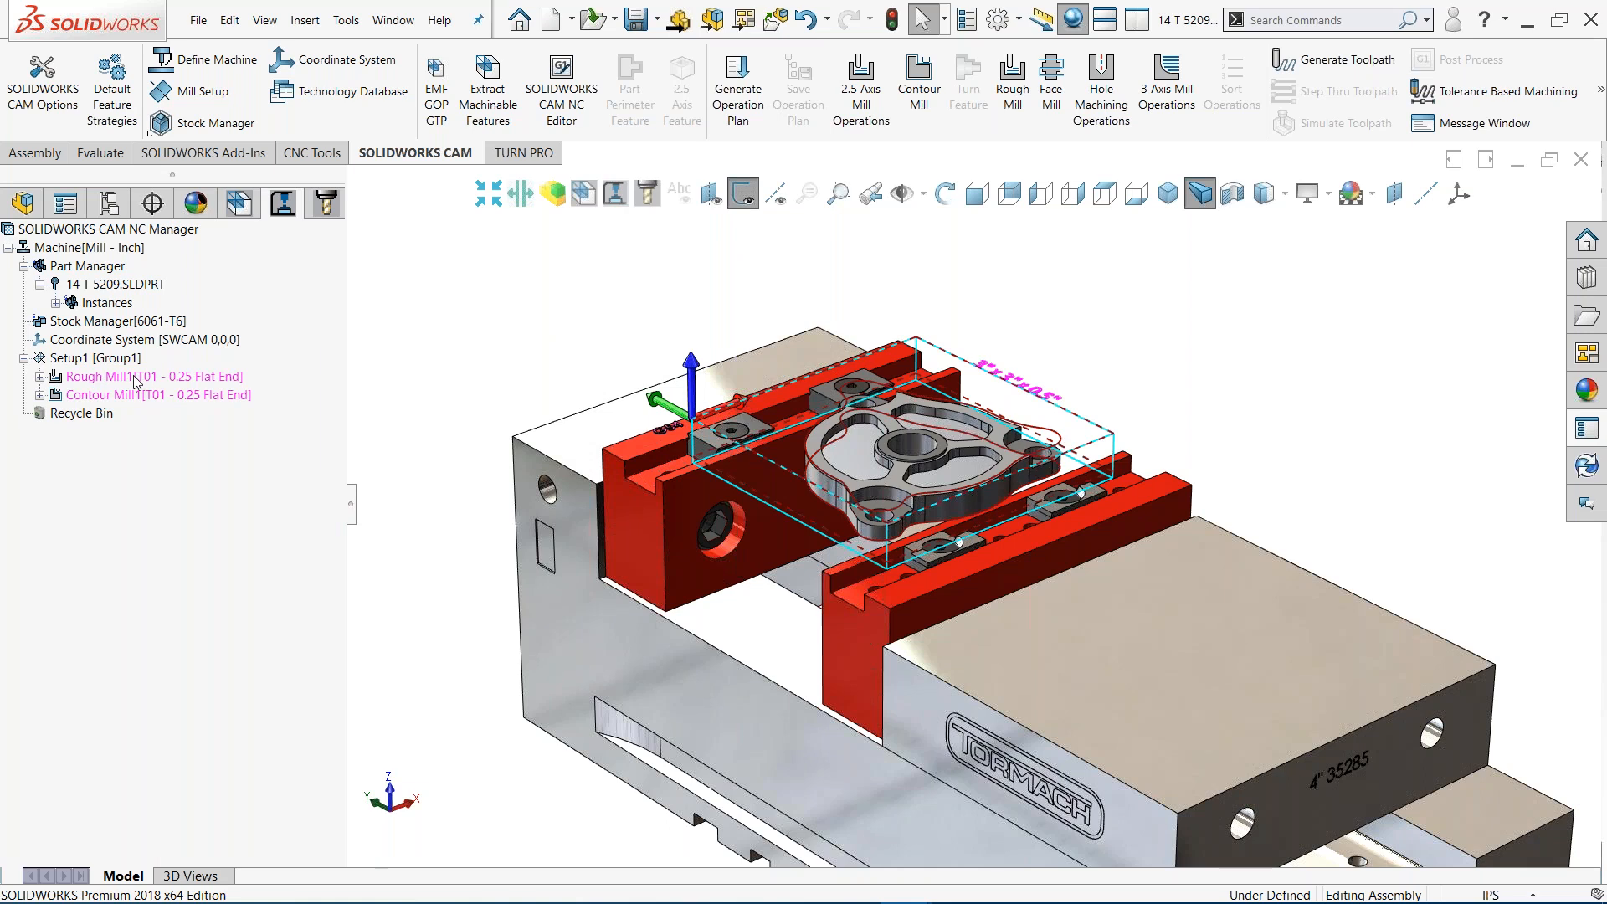
scroll(954, 433, "down", 4)
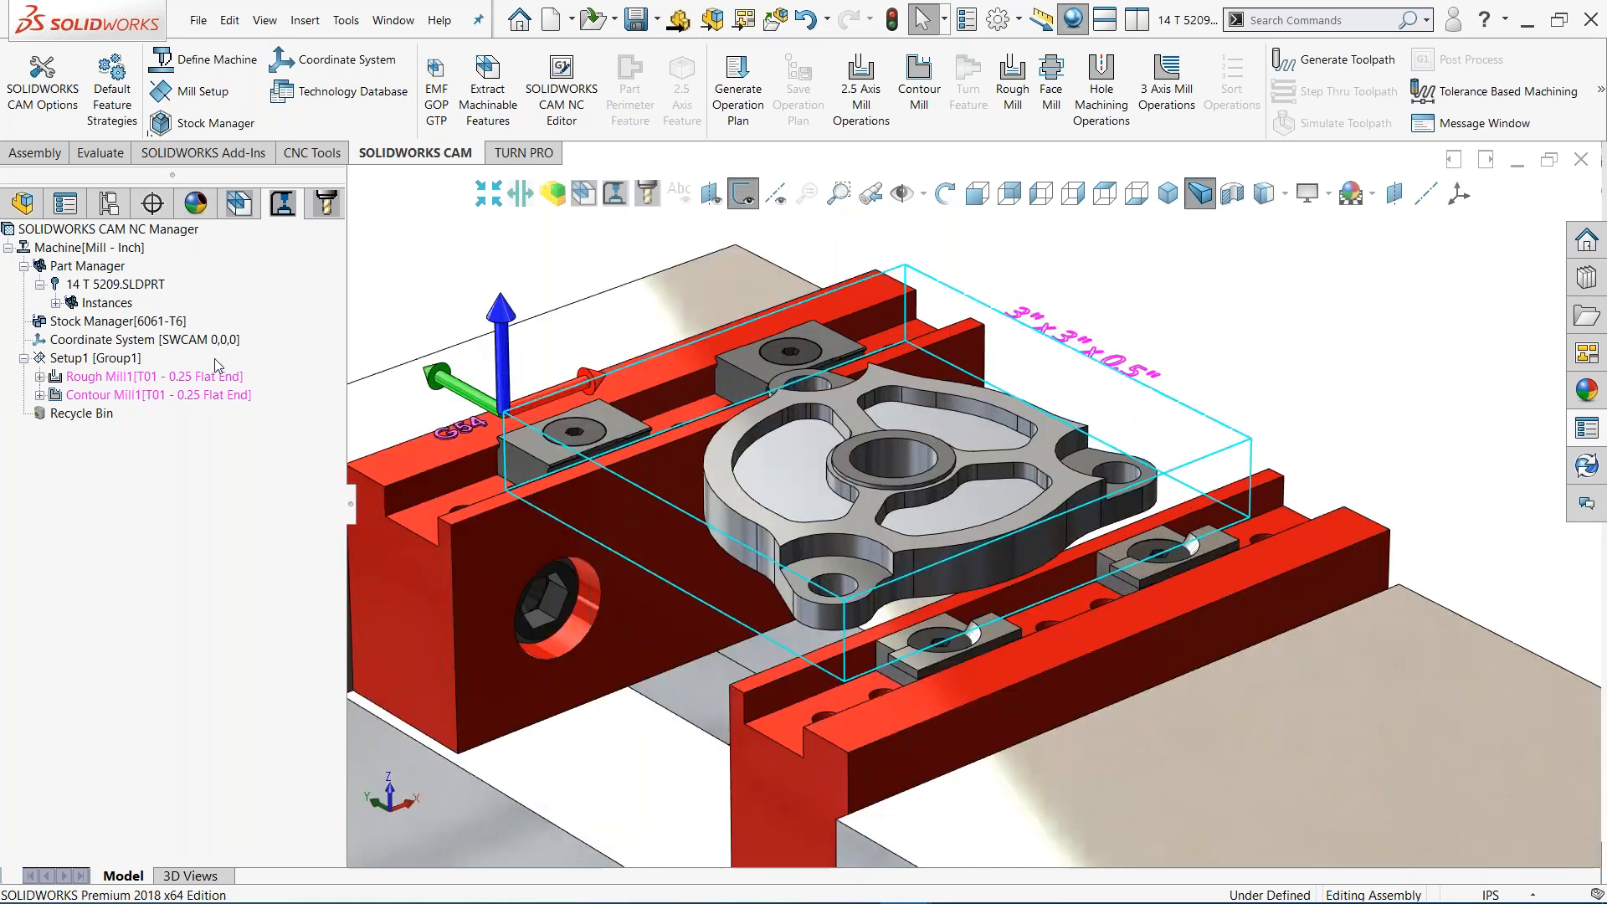
left_click(136, 381)
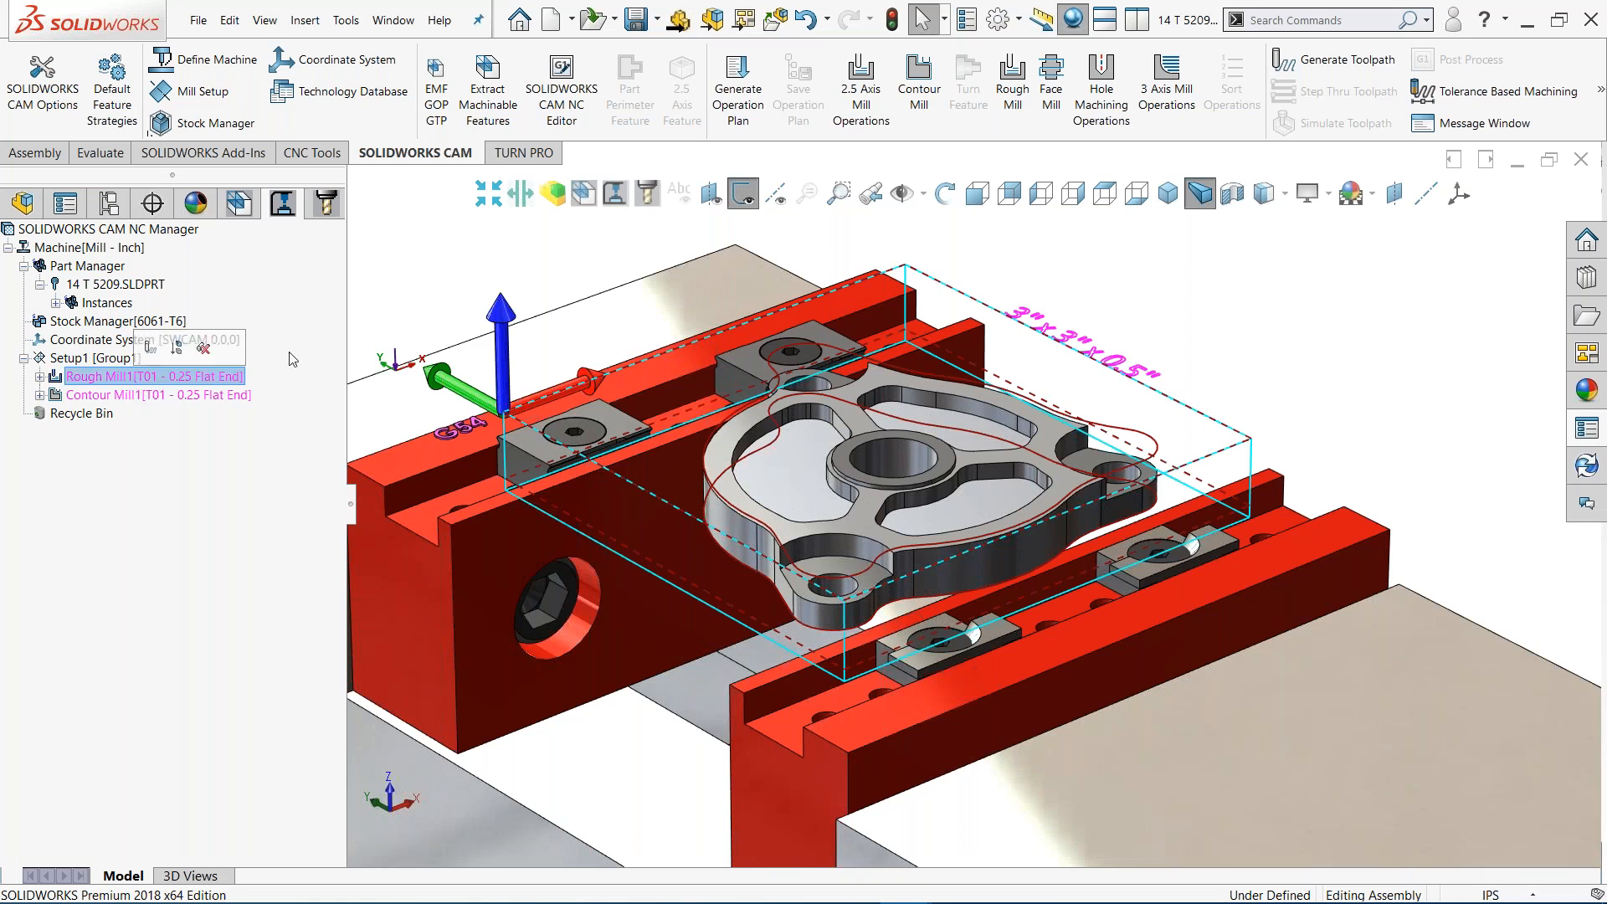
left_click(152, 394)
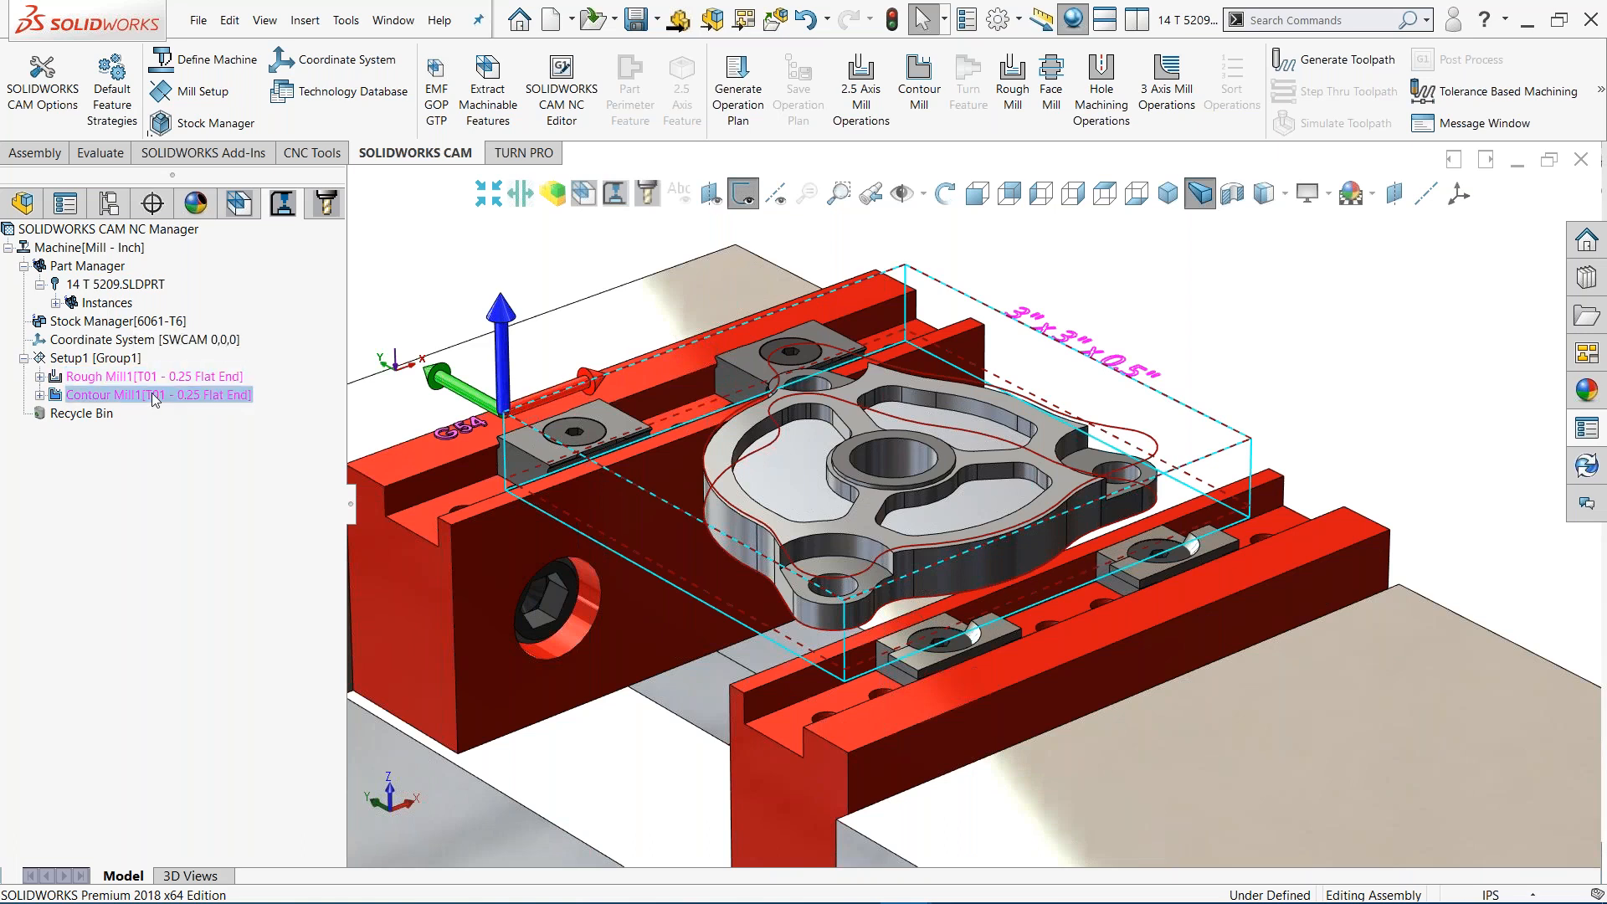
Generate the toolpaths for all operations in Setup1
left_click(108, 360)
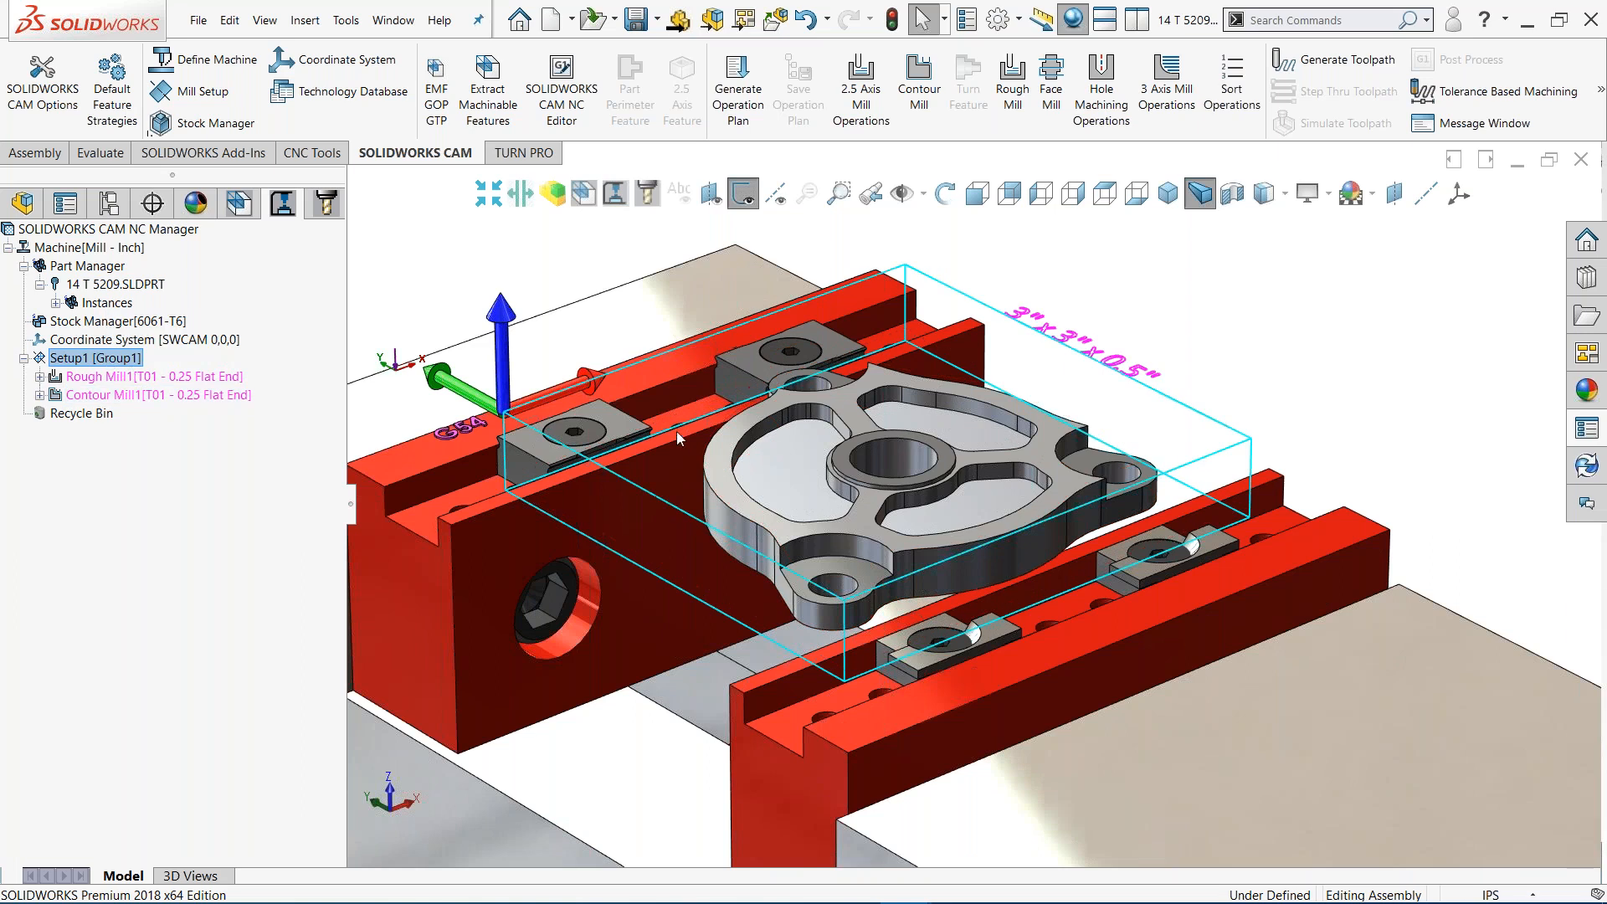
scroll(767, 487, "up", 1)
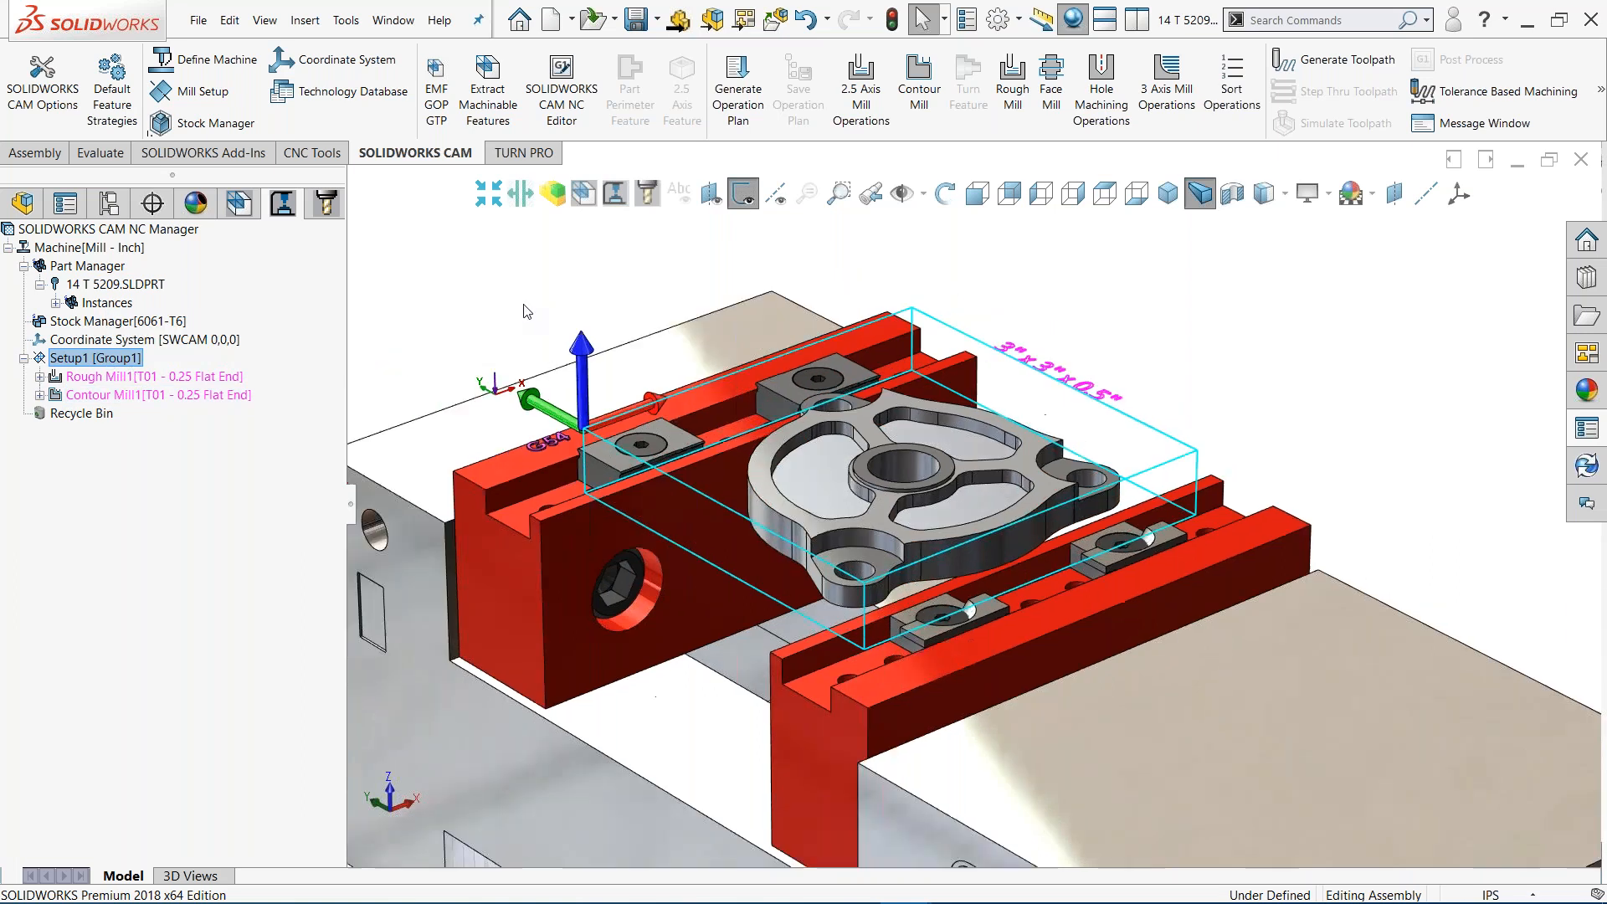
right_click(134, 359)
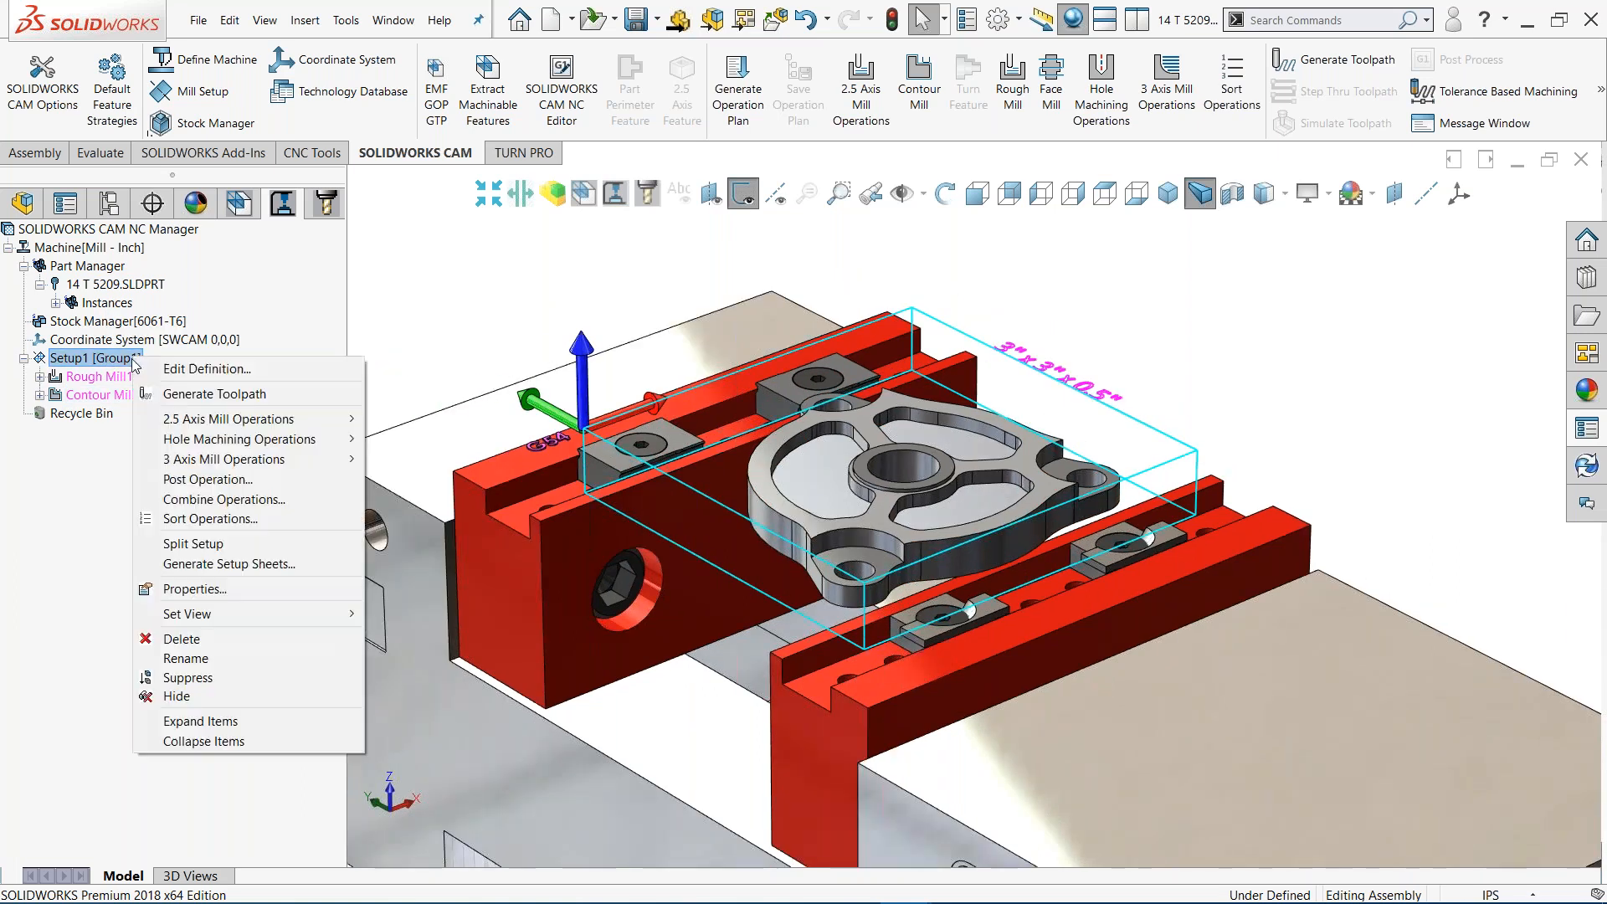
left_click(243, 399)
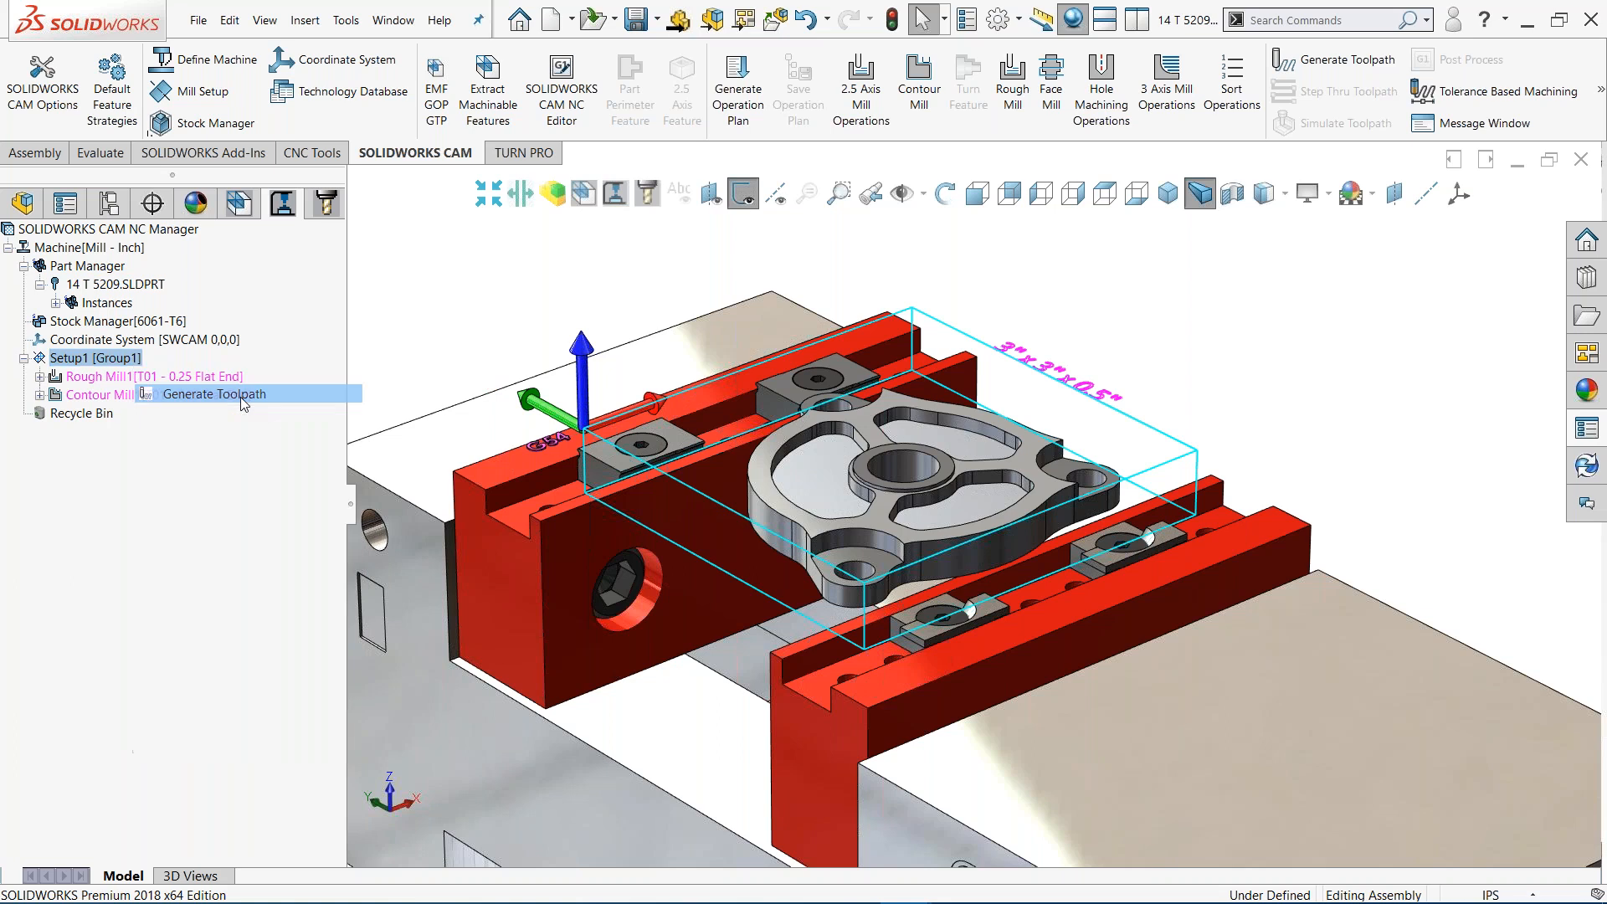
Step through the rough mill toolpath to its end at a reduced playback speed
left_click(135, 380)
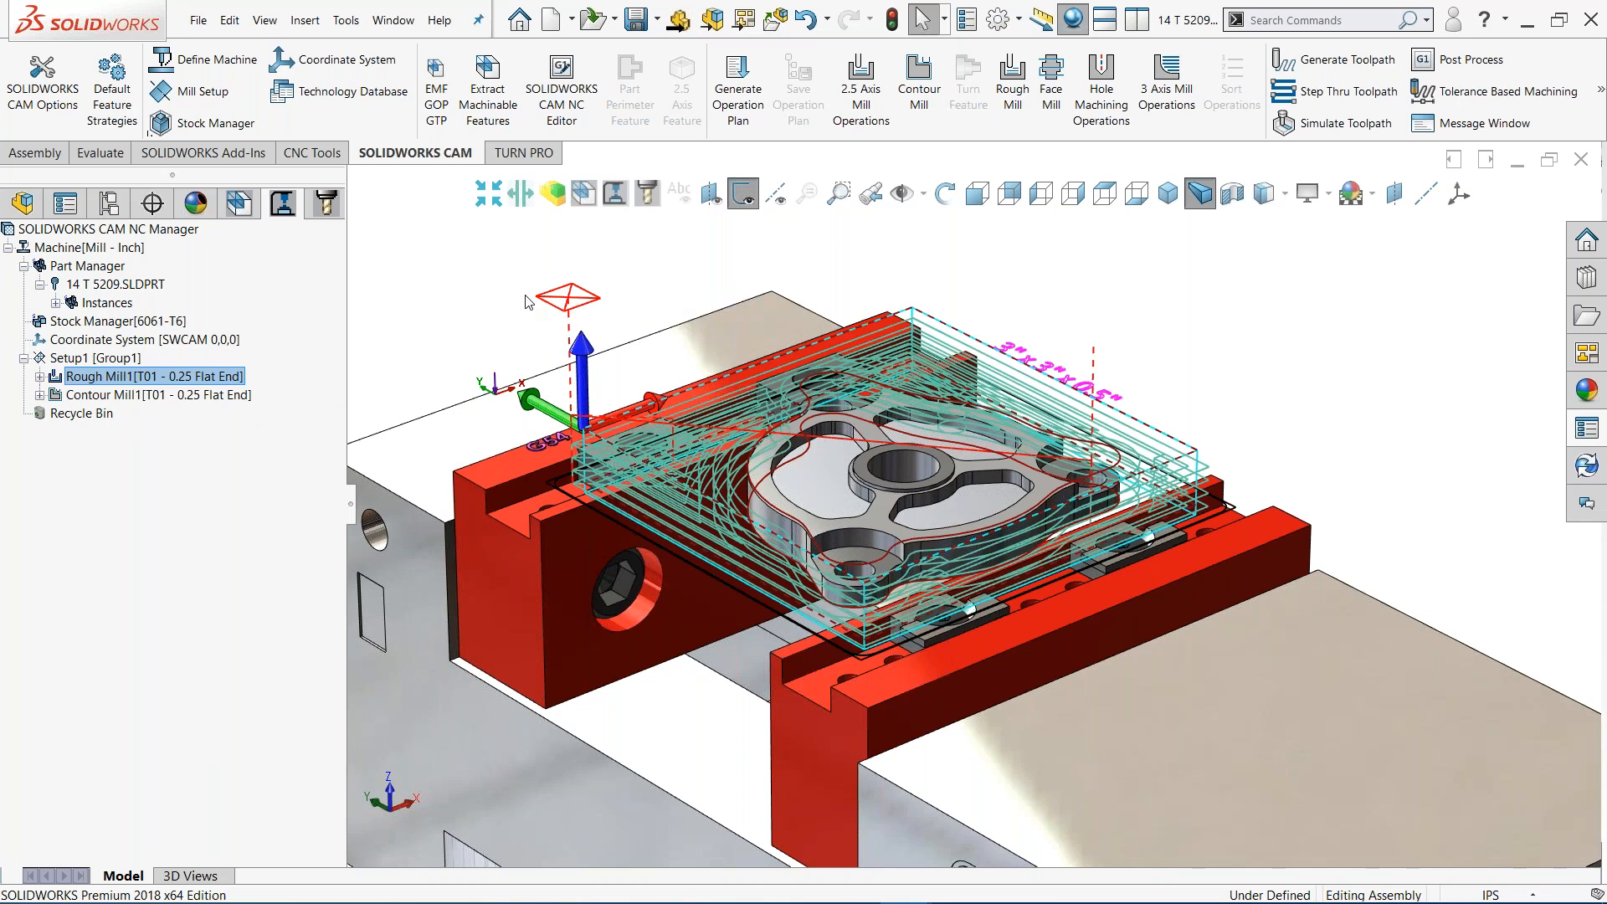
right_click(151, 384)
left_click(230, 454)
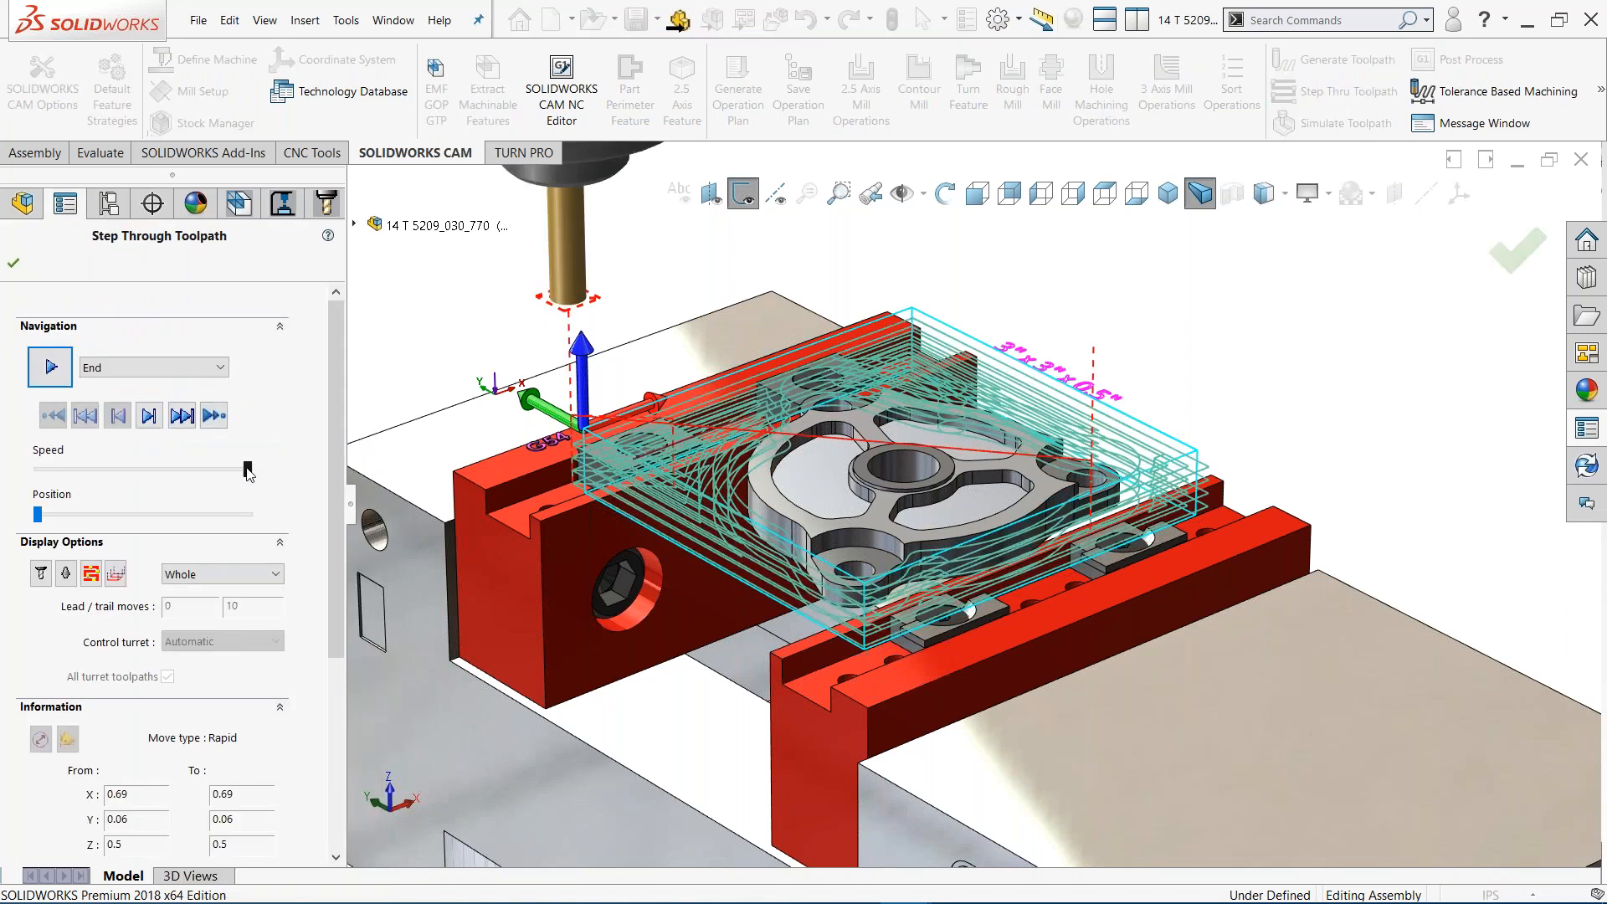
left_click(250, 471)
left_click_drag(250, 471, 101, 474)
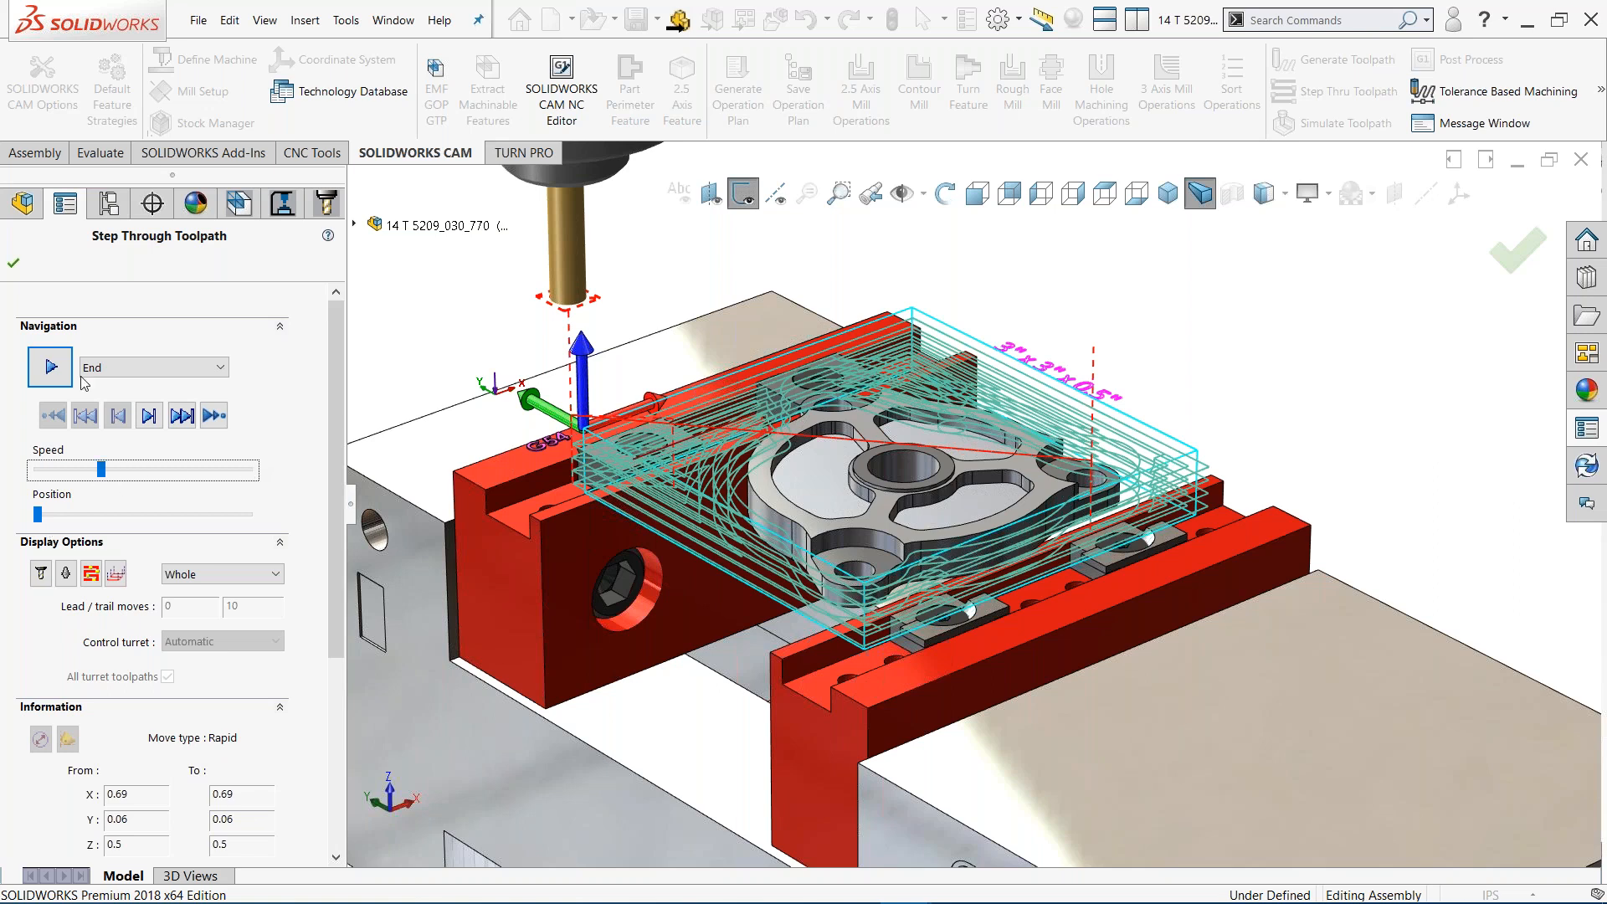
left_click(49, 368)
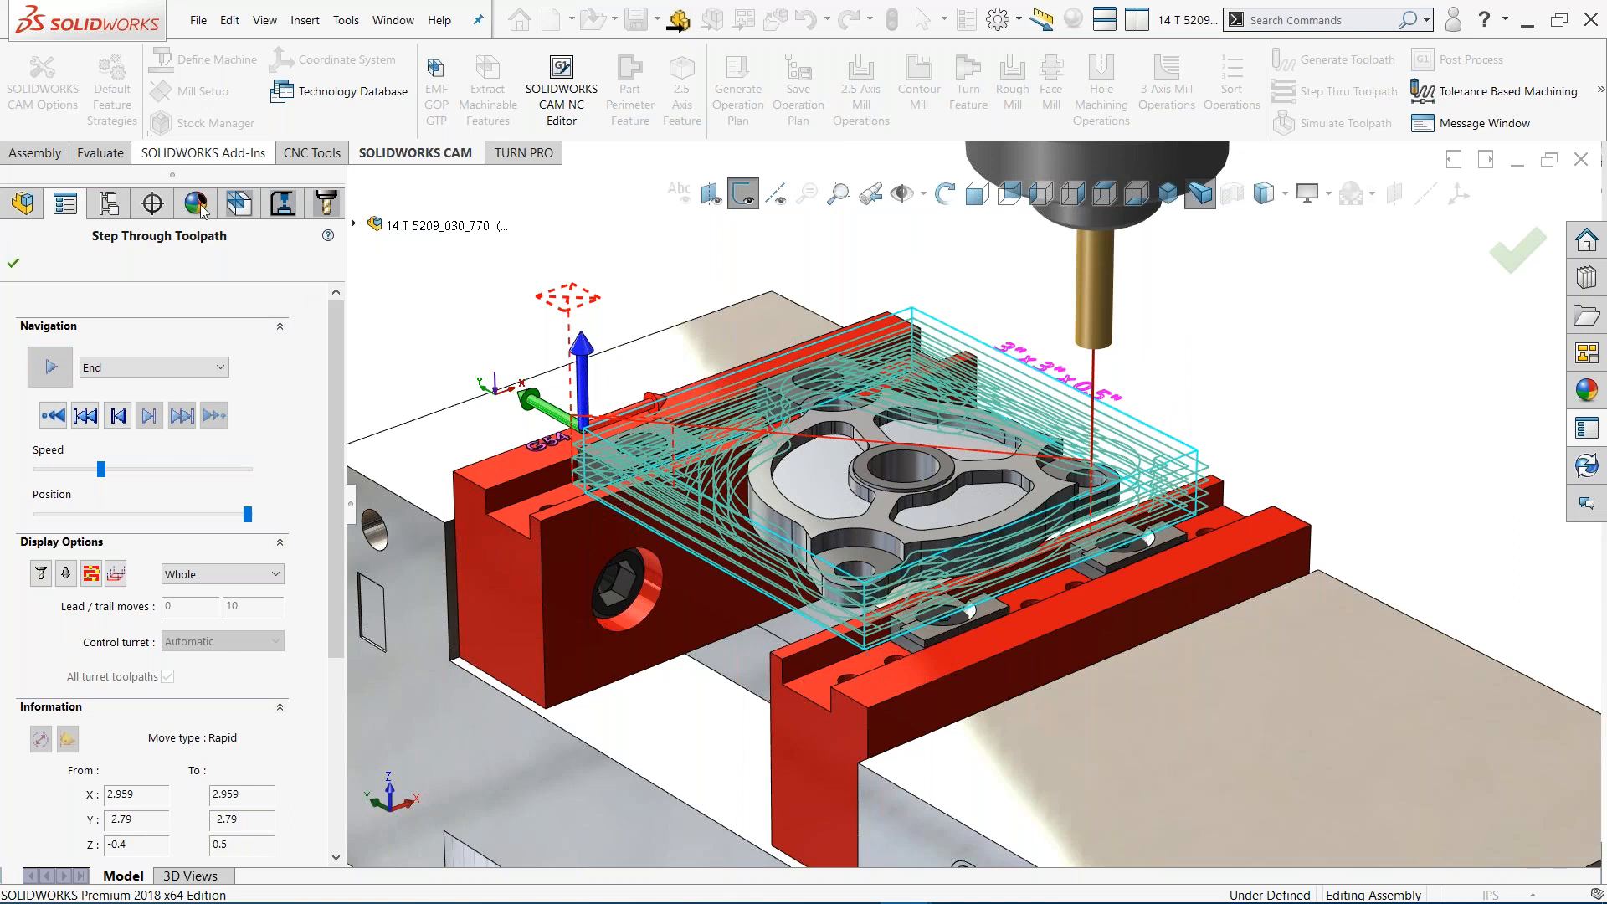
left_click(11, 264)
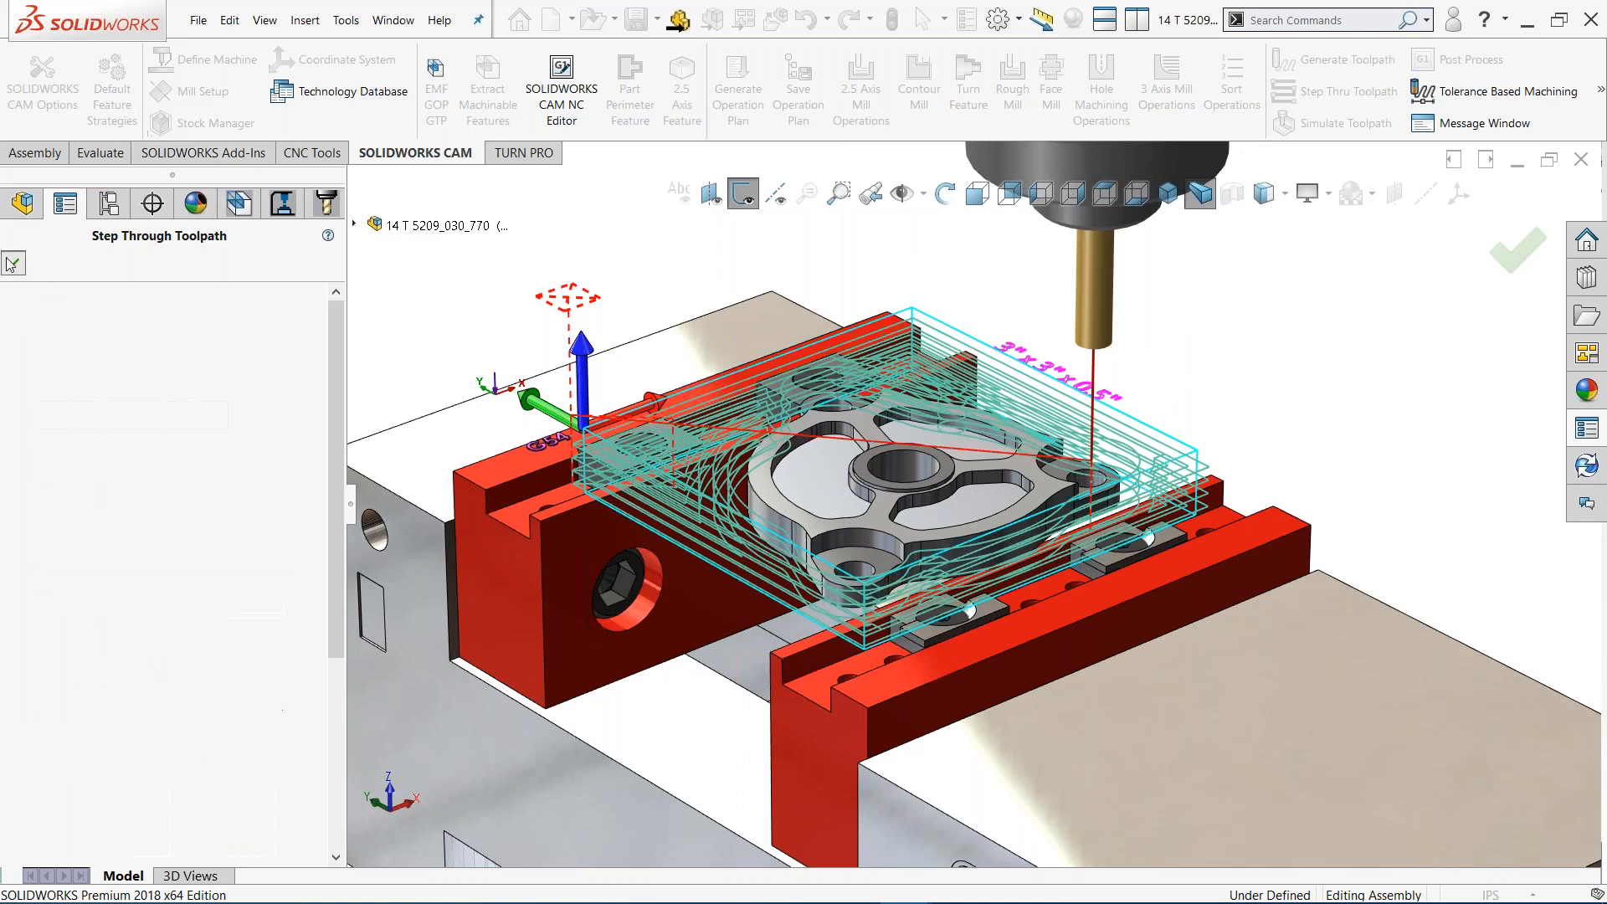
left_click(720, 540)
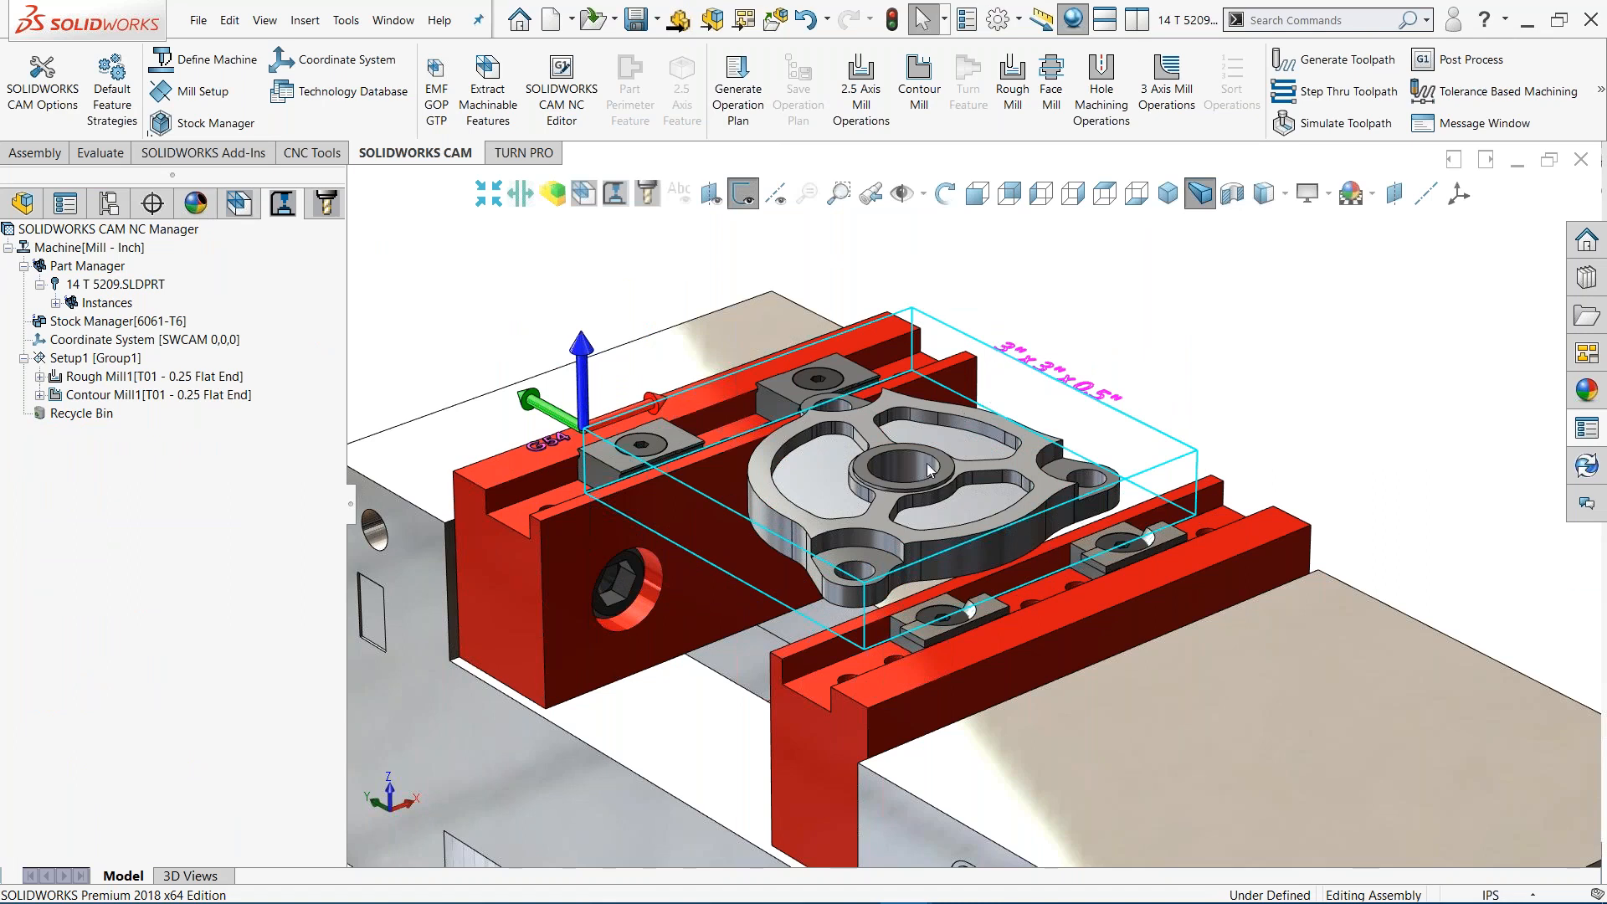
Compare the rough and contour mill toolpaths, and check the rough mill operation's estimated total machining time in its parameters
left_click(122, 377)
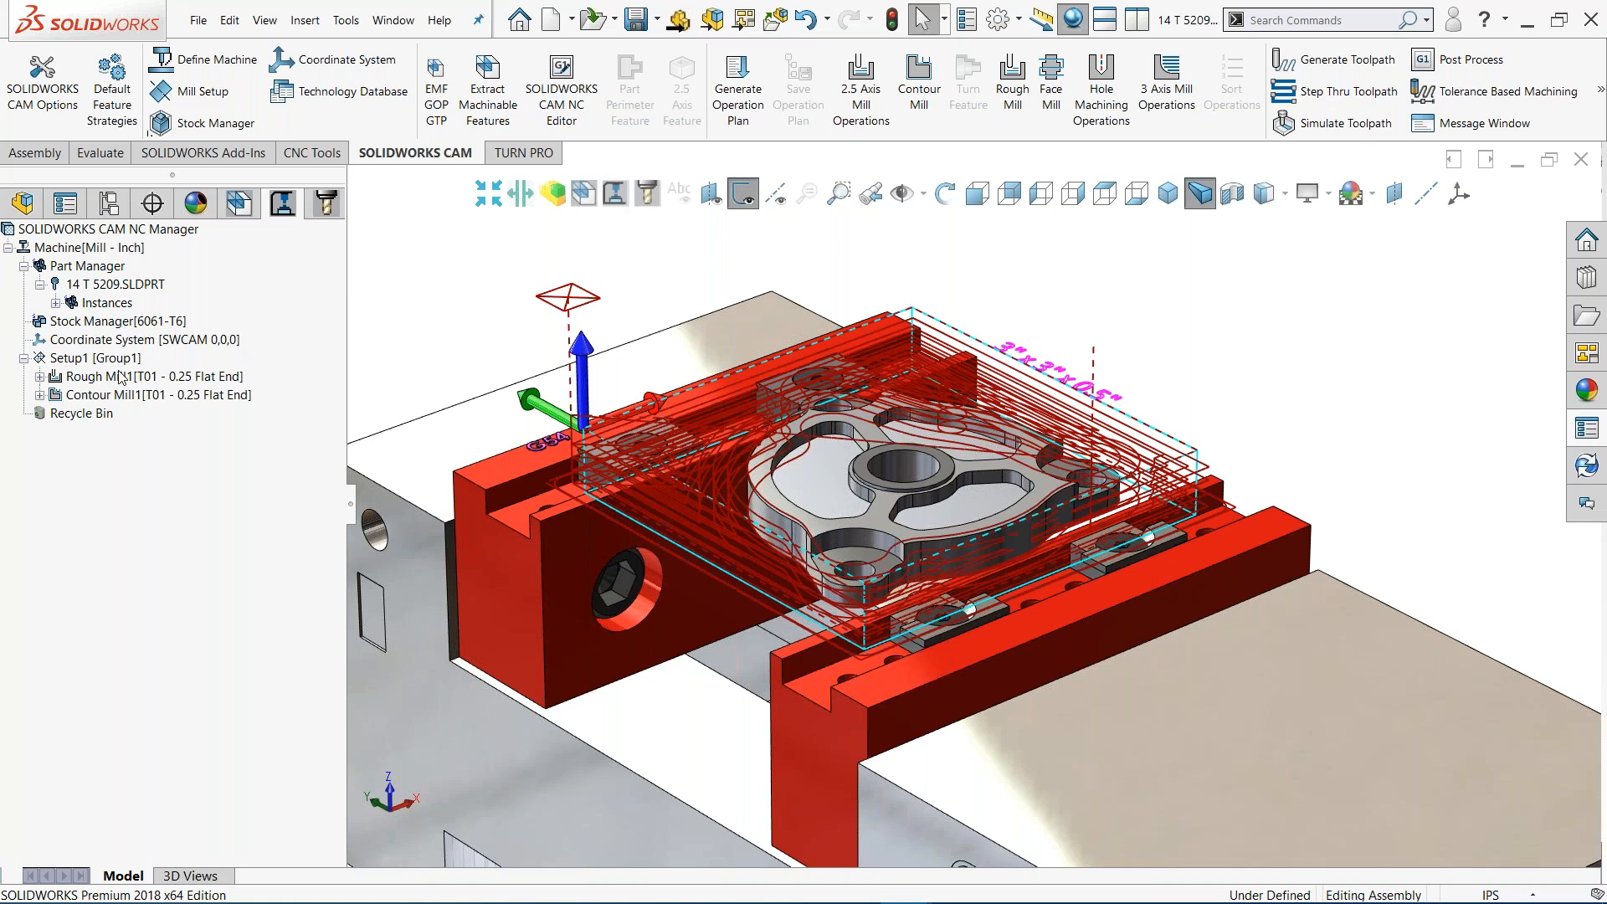
left_click(222, 377)
left_click(219, 394)
left_click(153, 381)
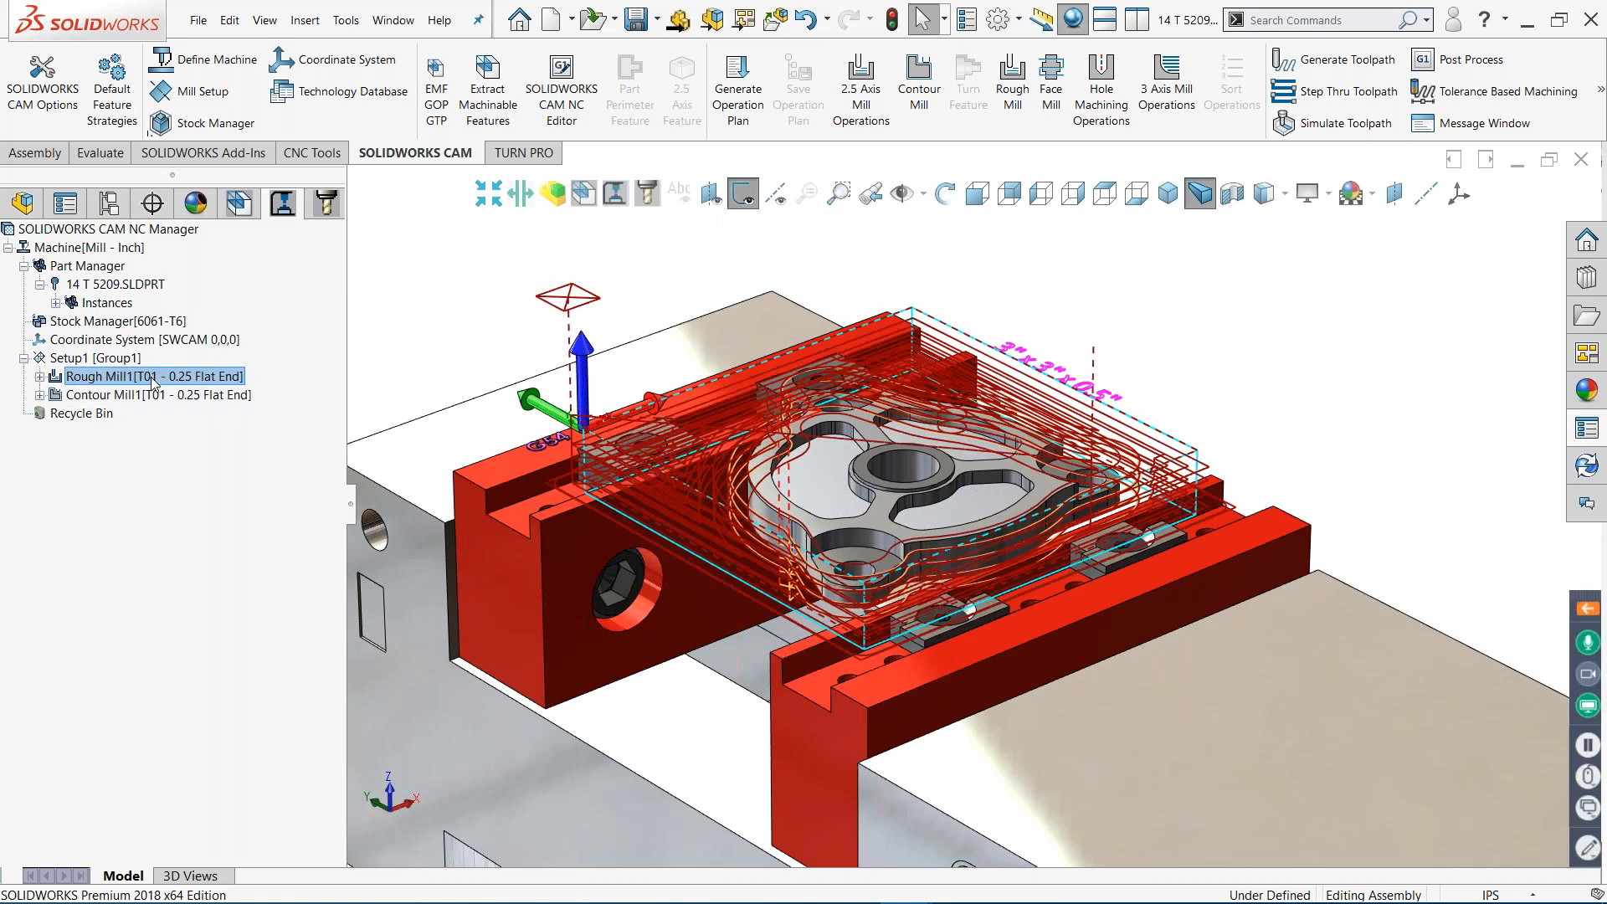
right_click(153, 380)
left_click(222, 390)
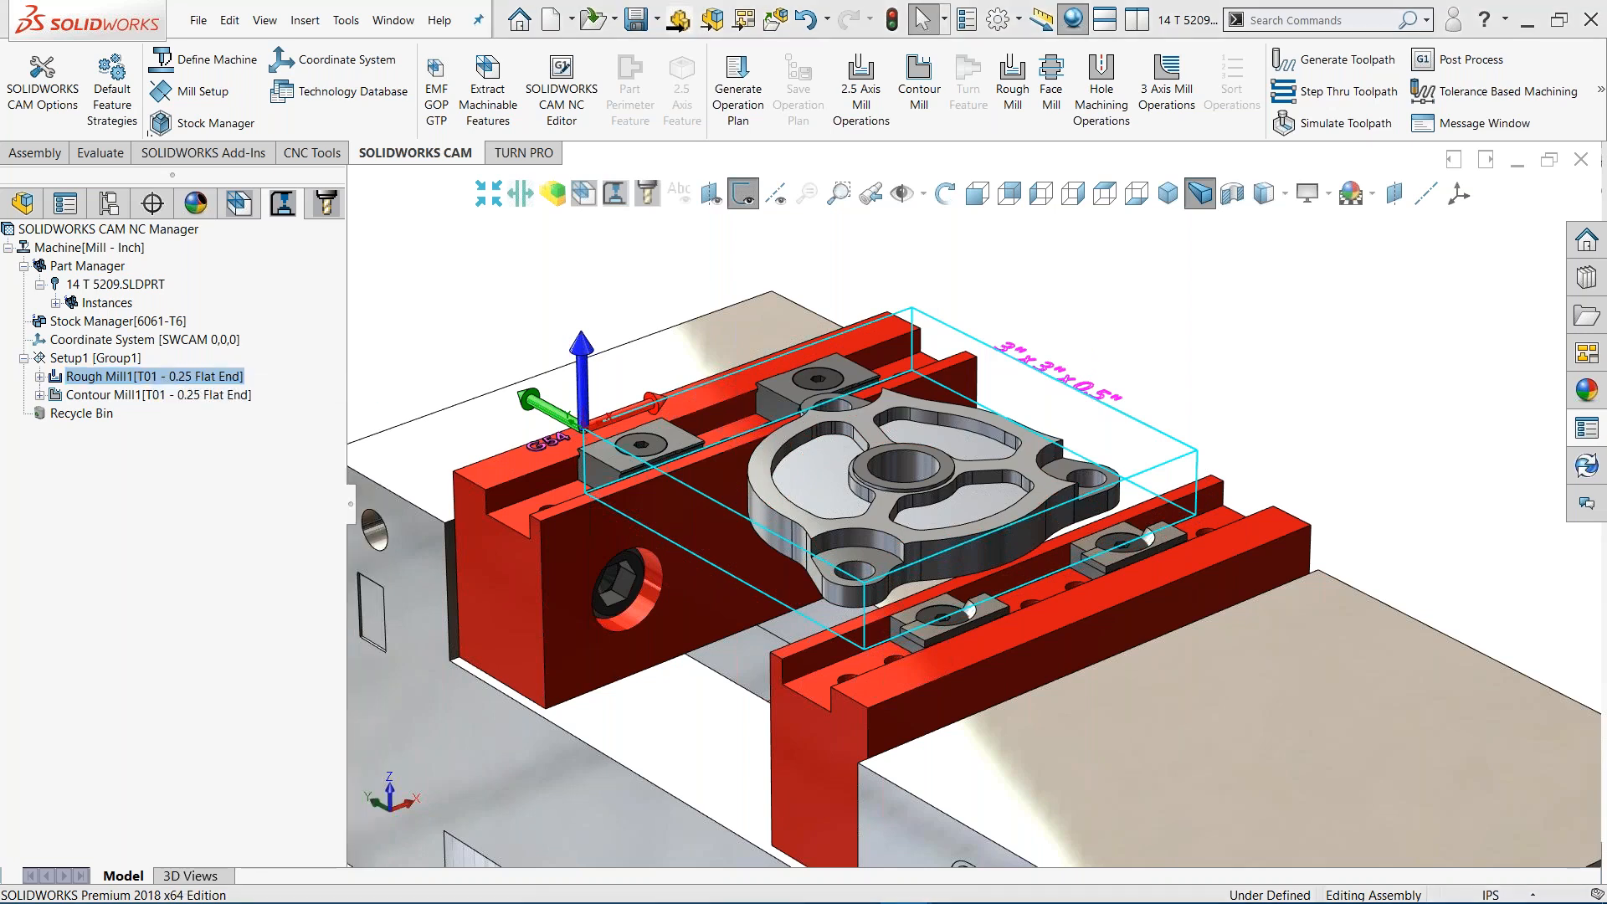
left_click_drag(454, 78, 484, 93)
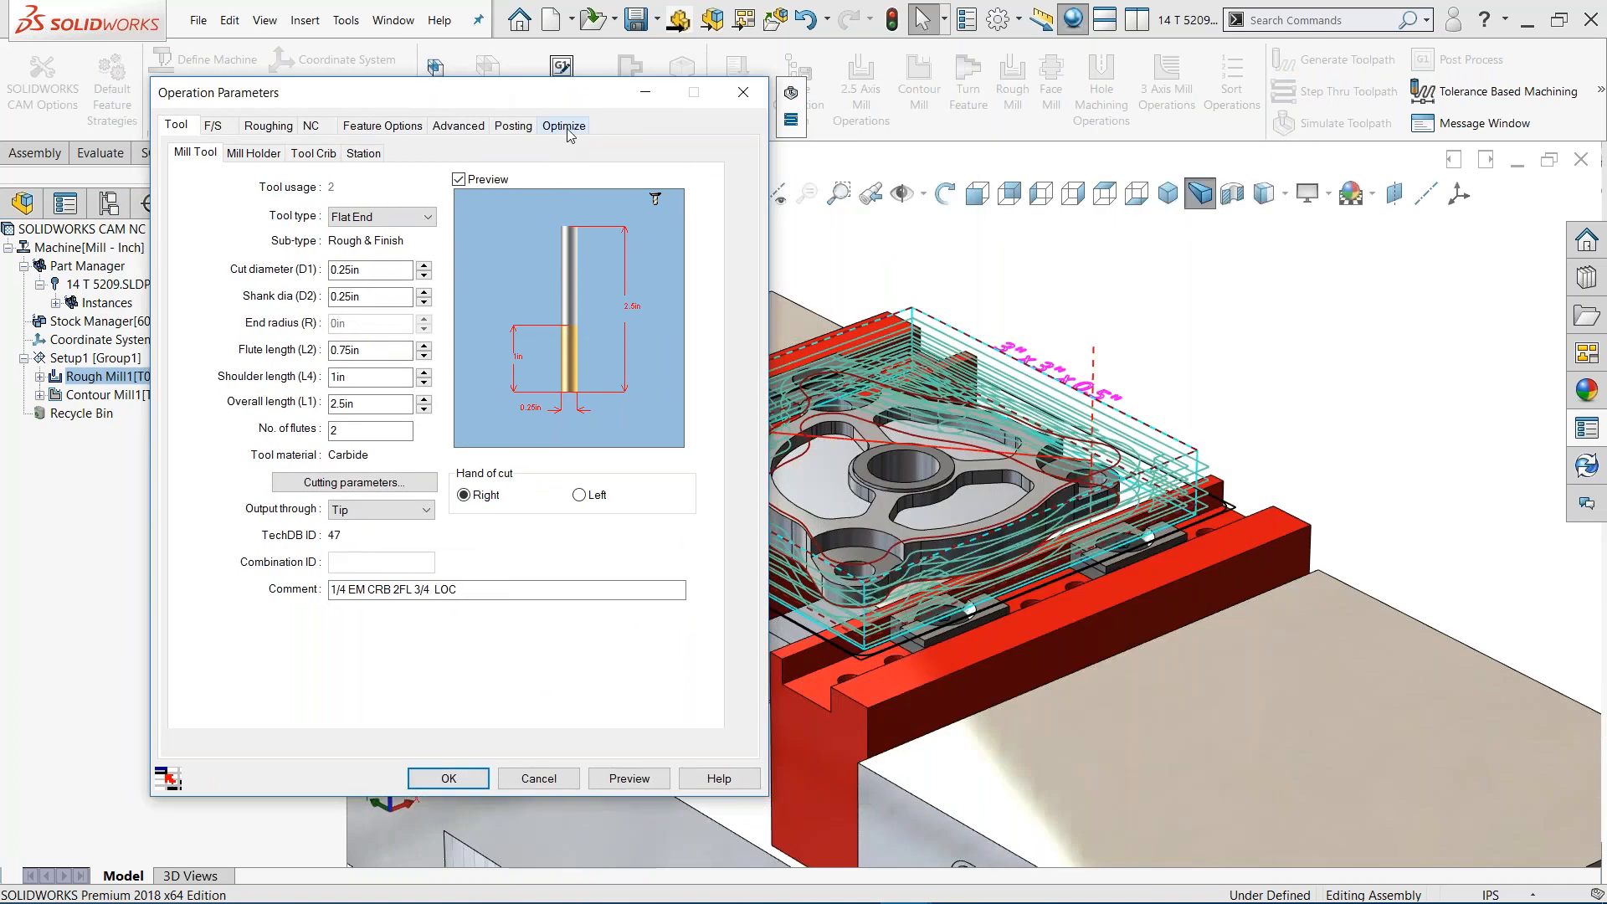
left_click(564, 125)
left_click(362, 701)
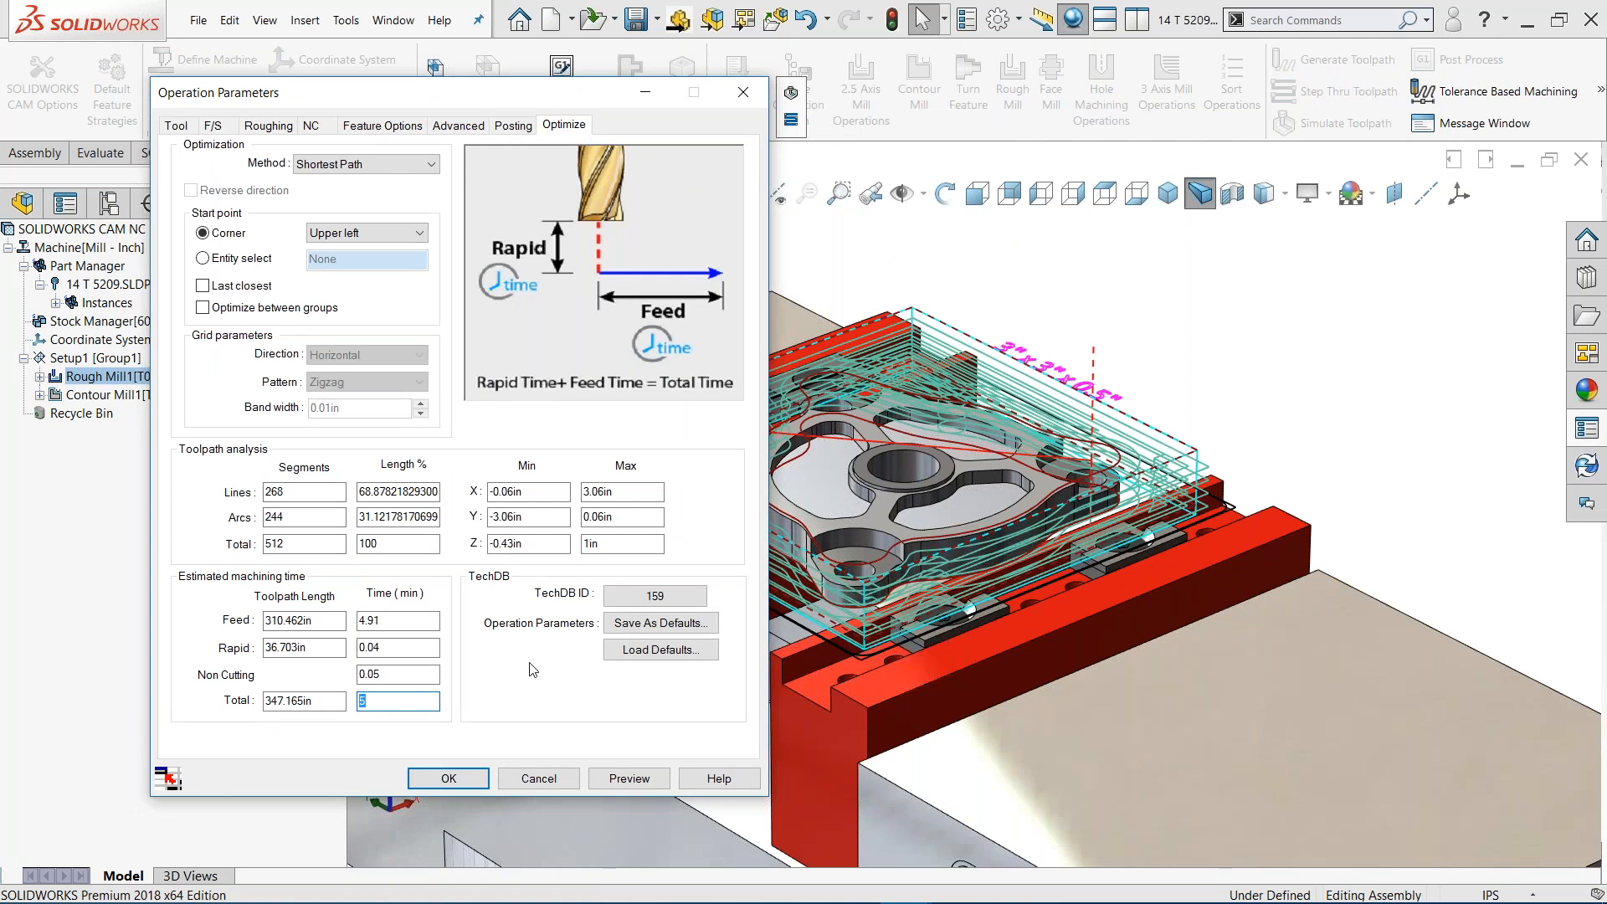
Replace the rough mill tool with the 3/8 EM CRB 2FL 1 LOC flat end mill from the tool crib, including its holder
left_click(179, 124)
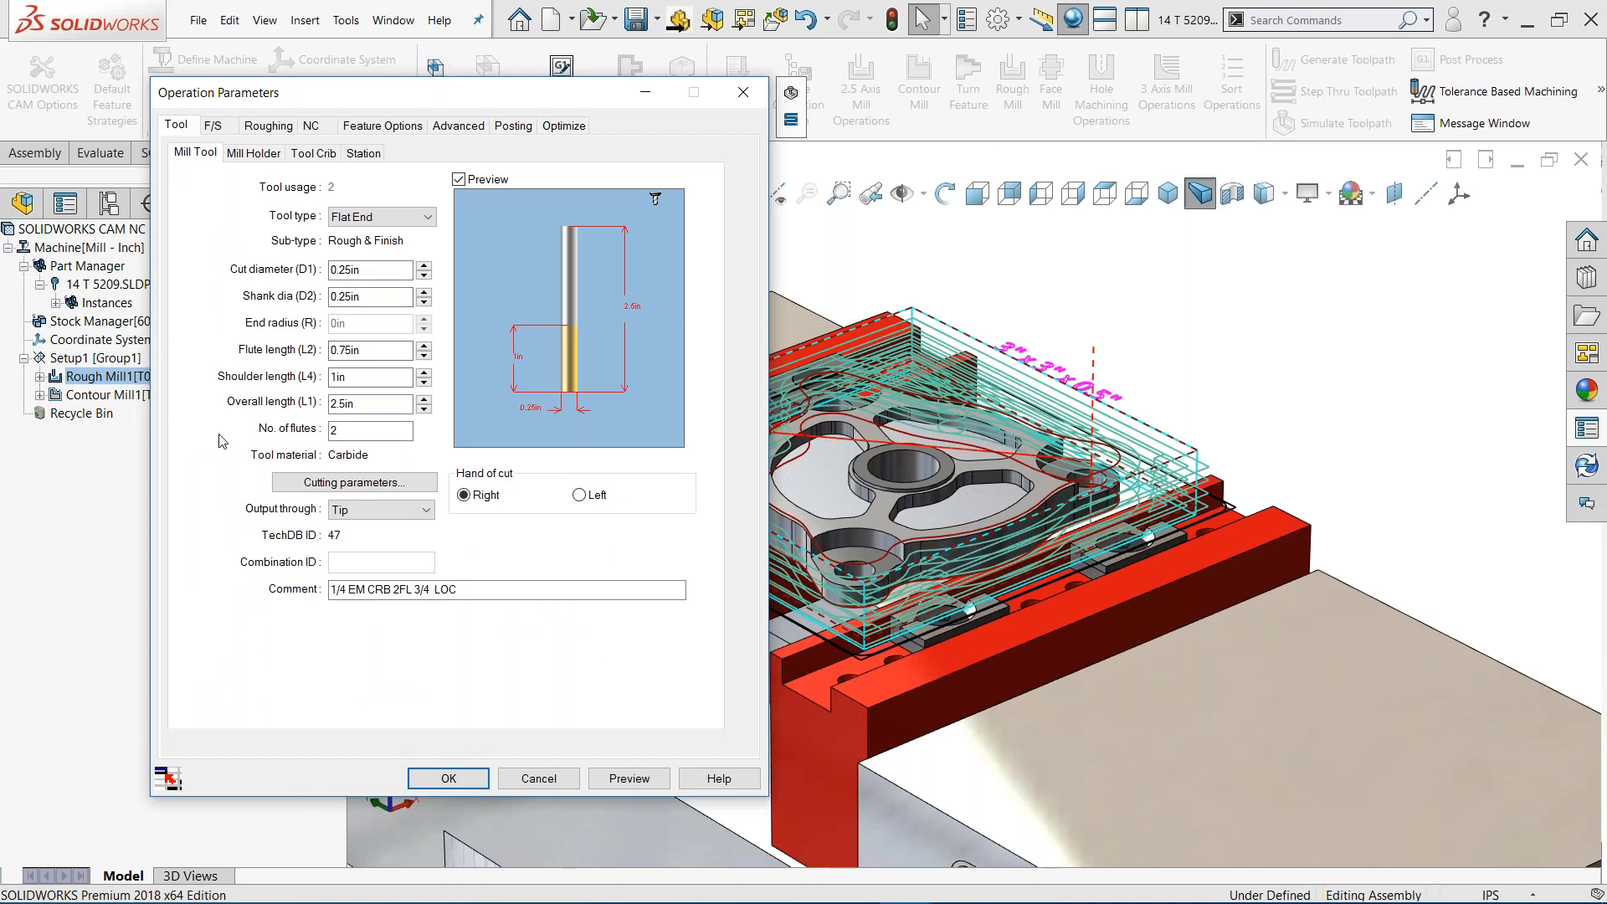
left_click(322, 153)
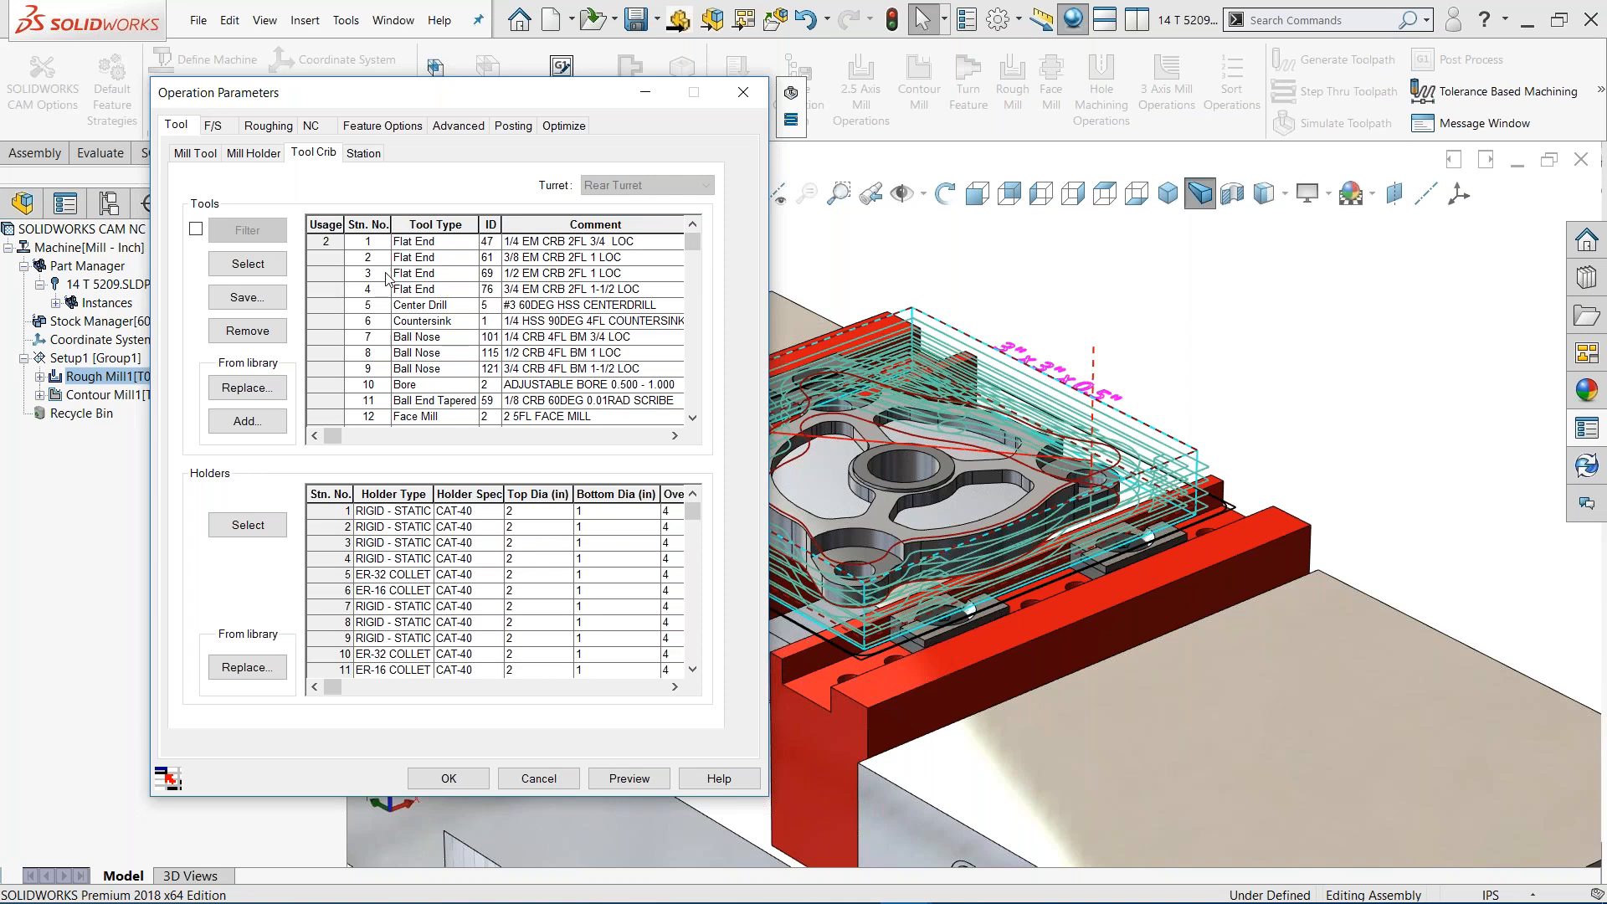
left_click(508, 261)
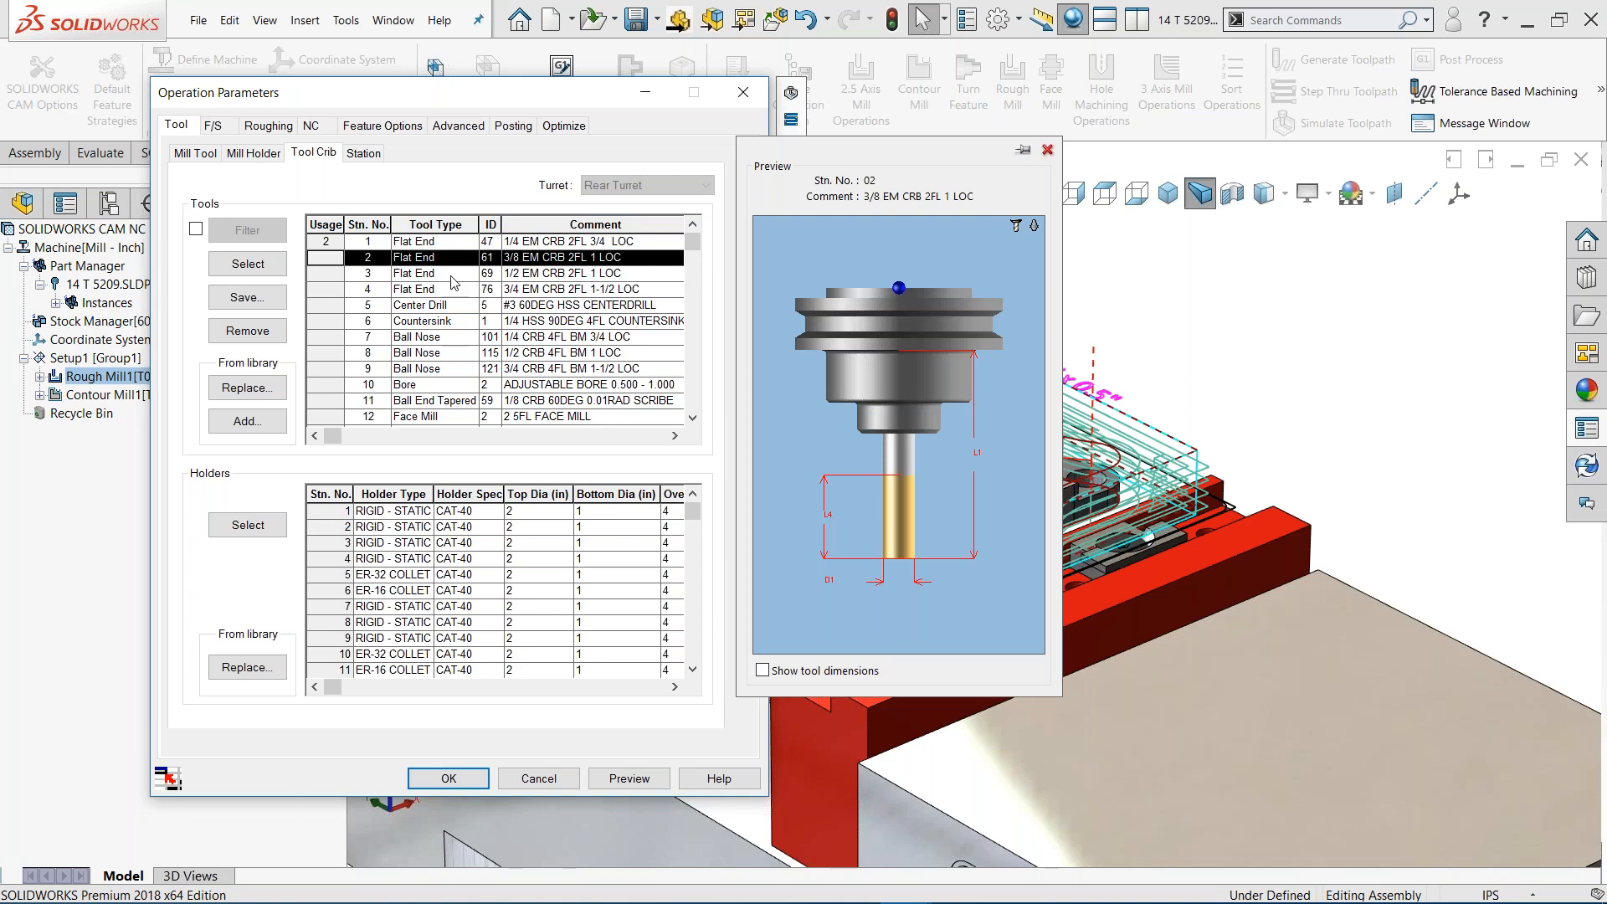
left_click(248, 264)
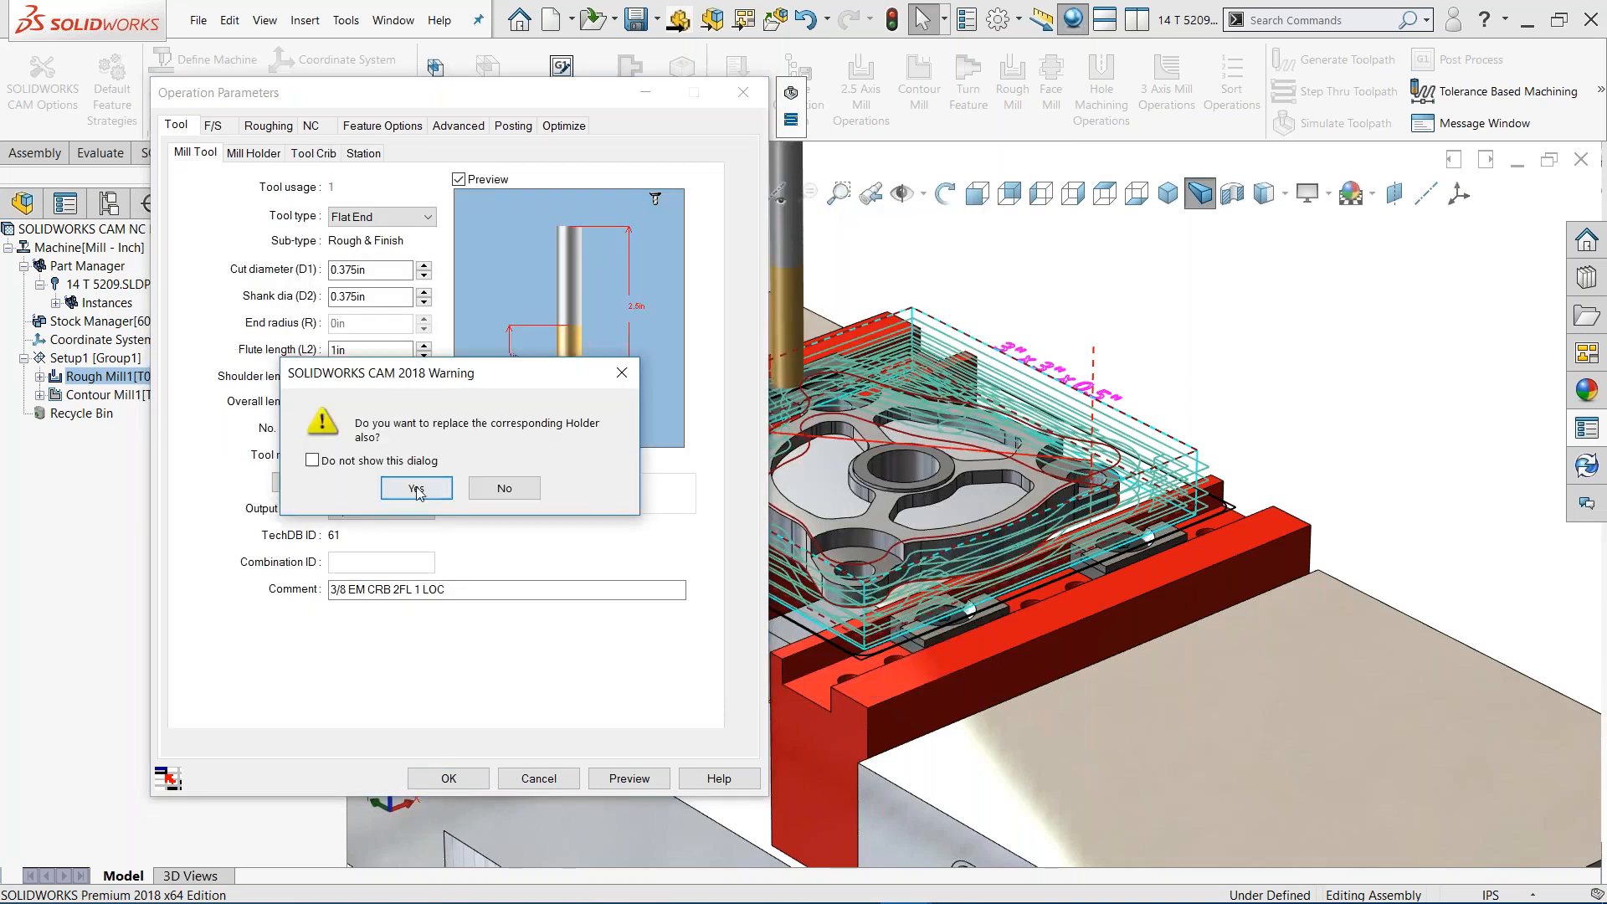
left_click(415, 490)
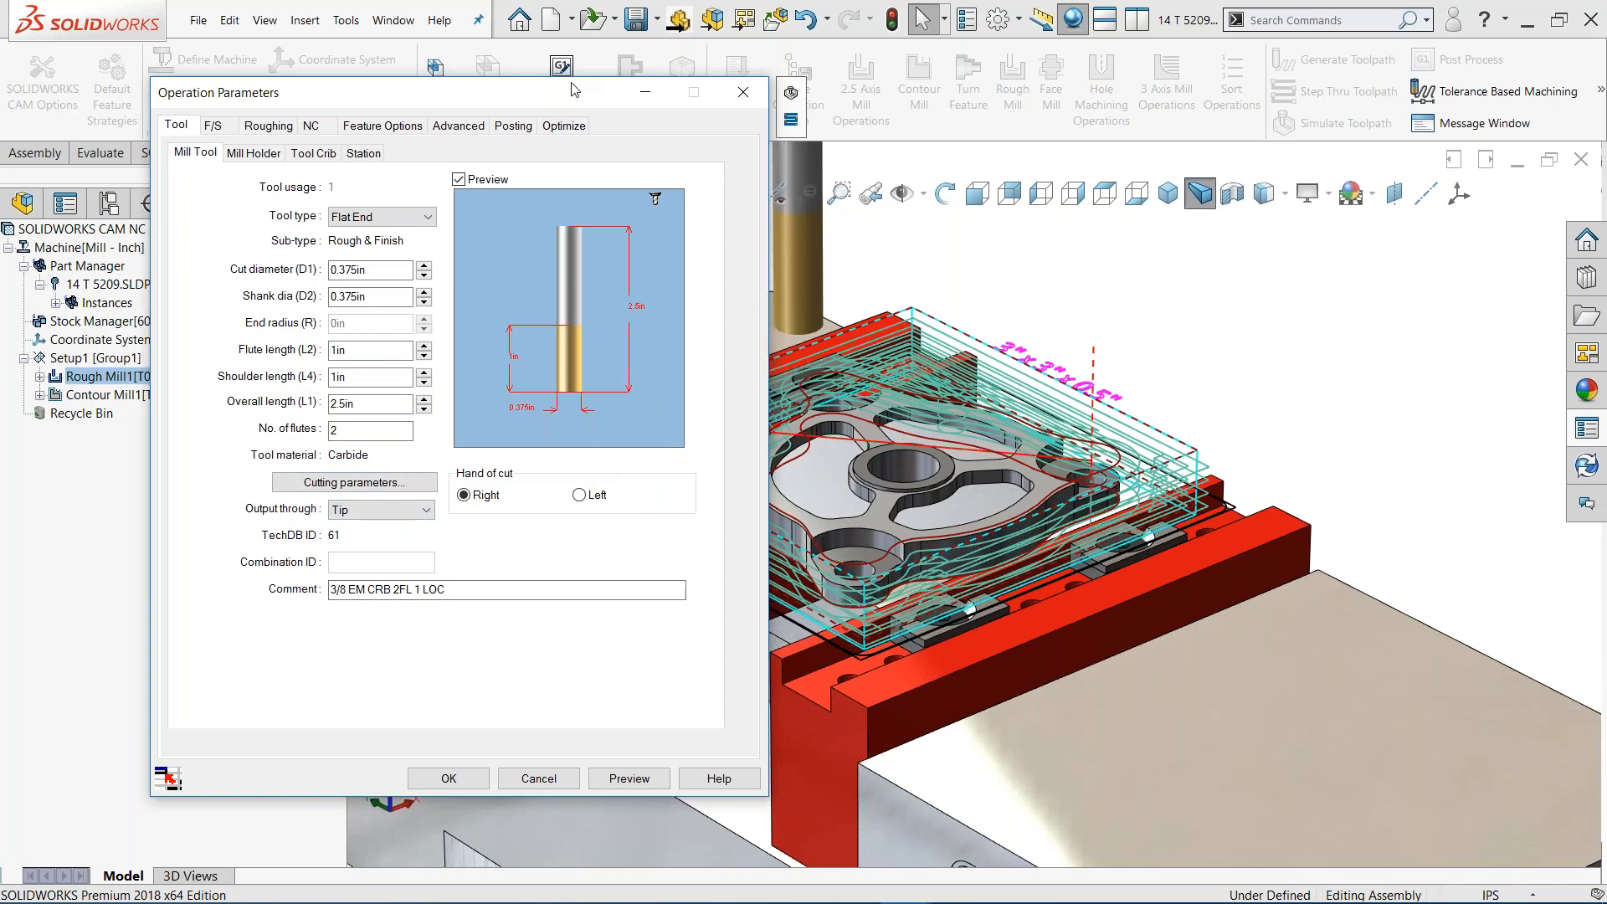
Set the rough mill operation's pocketing pattern to VoluMill
left_click_drag(574, 90, 564, 66)
left_click(266, 107)
left_click(395, 143)
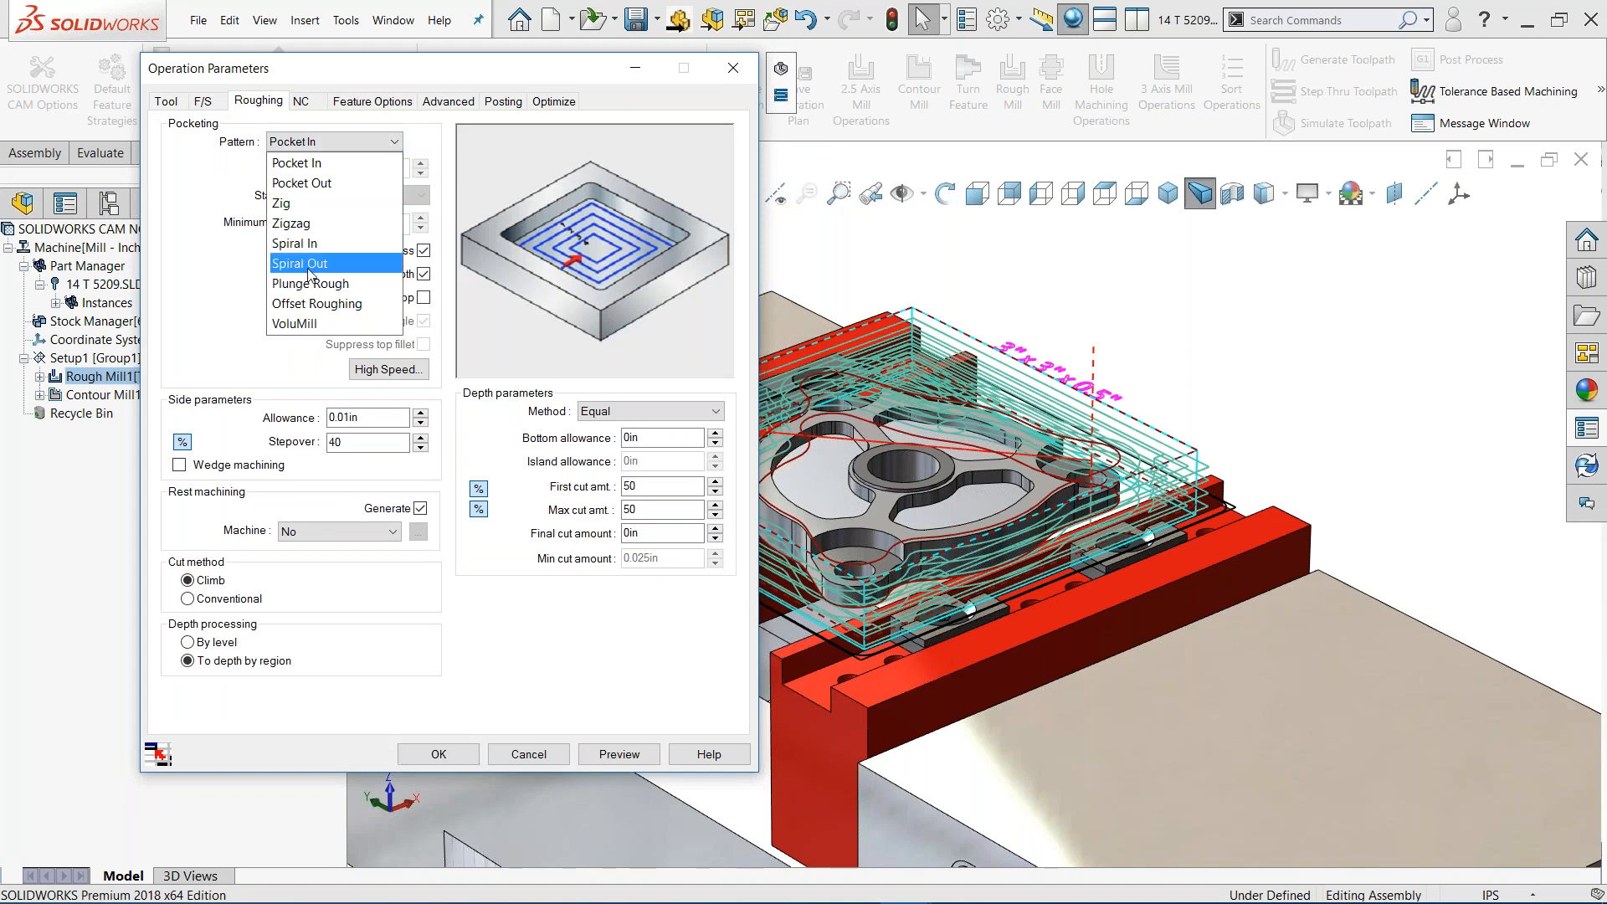
left_click(299, 324)
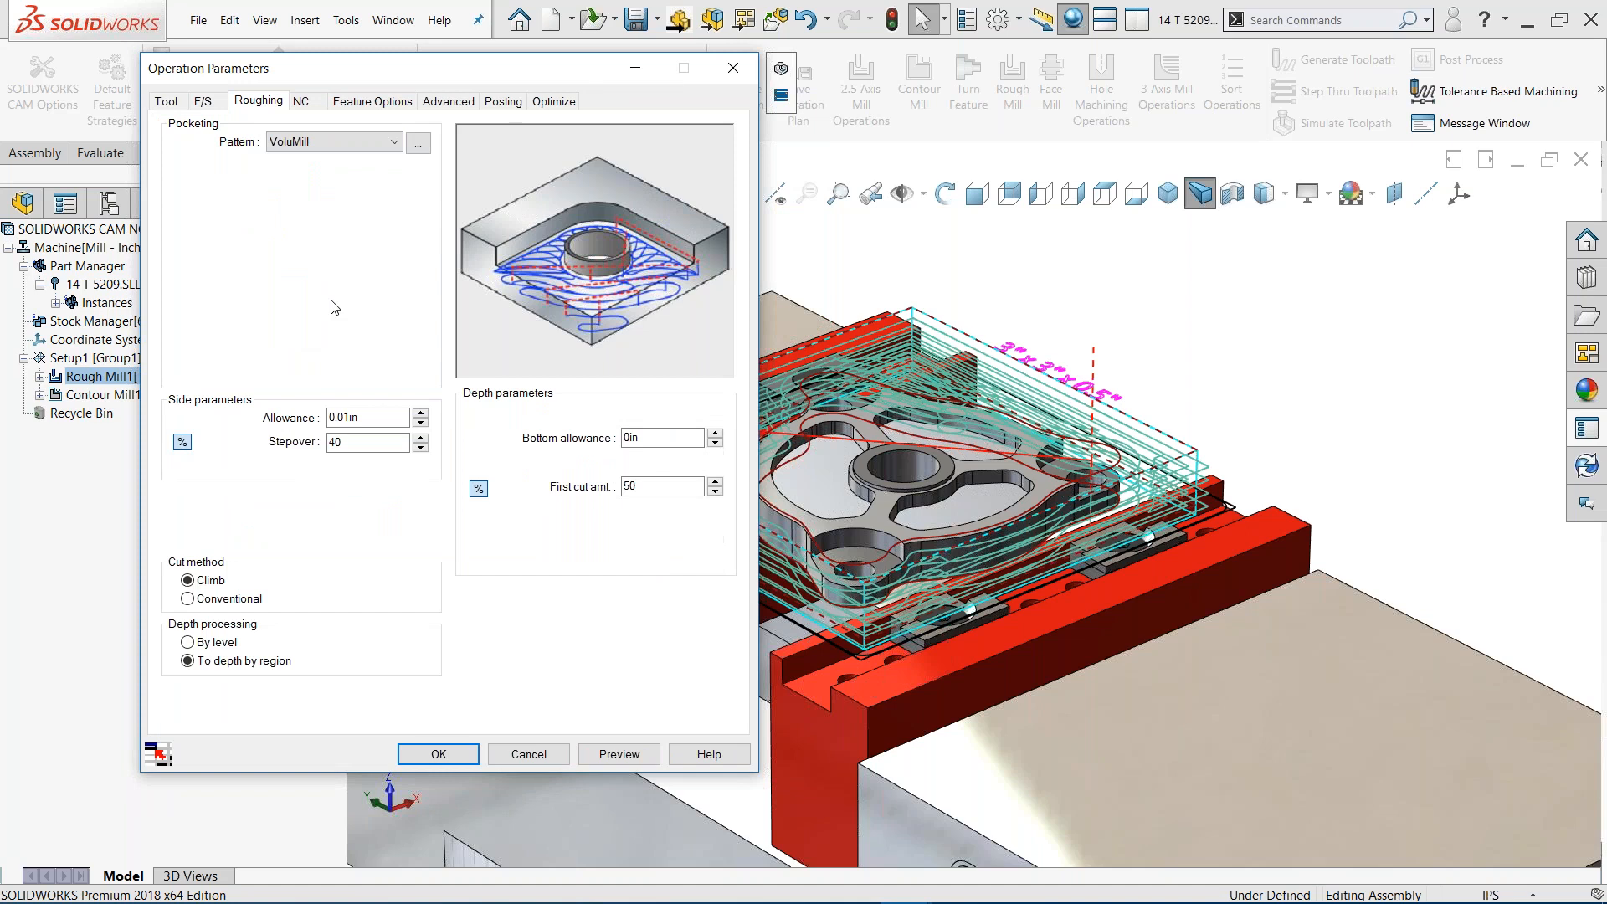
Define the rough mill's feeds and speeds by operation and apply the VoluMill Technology Expert's most conservative recommendations
left_click(202, 102)
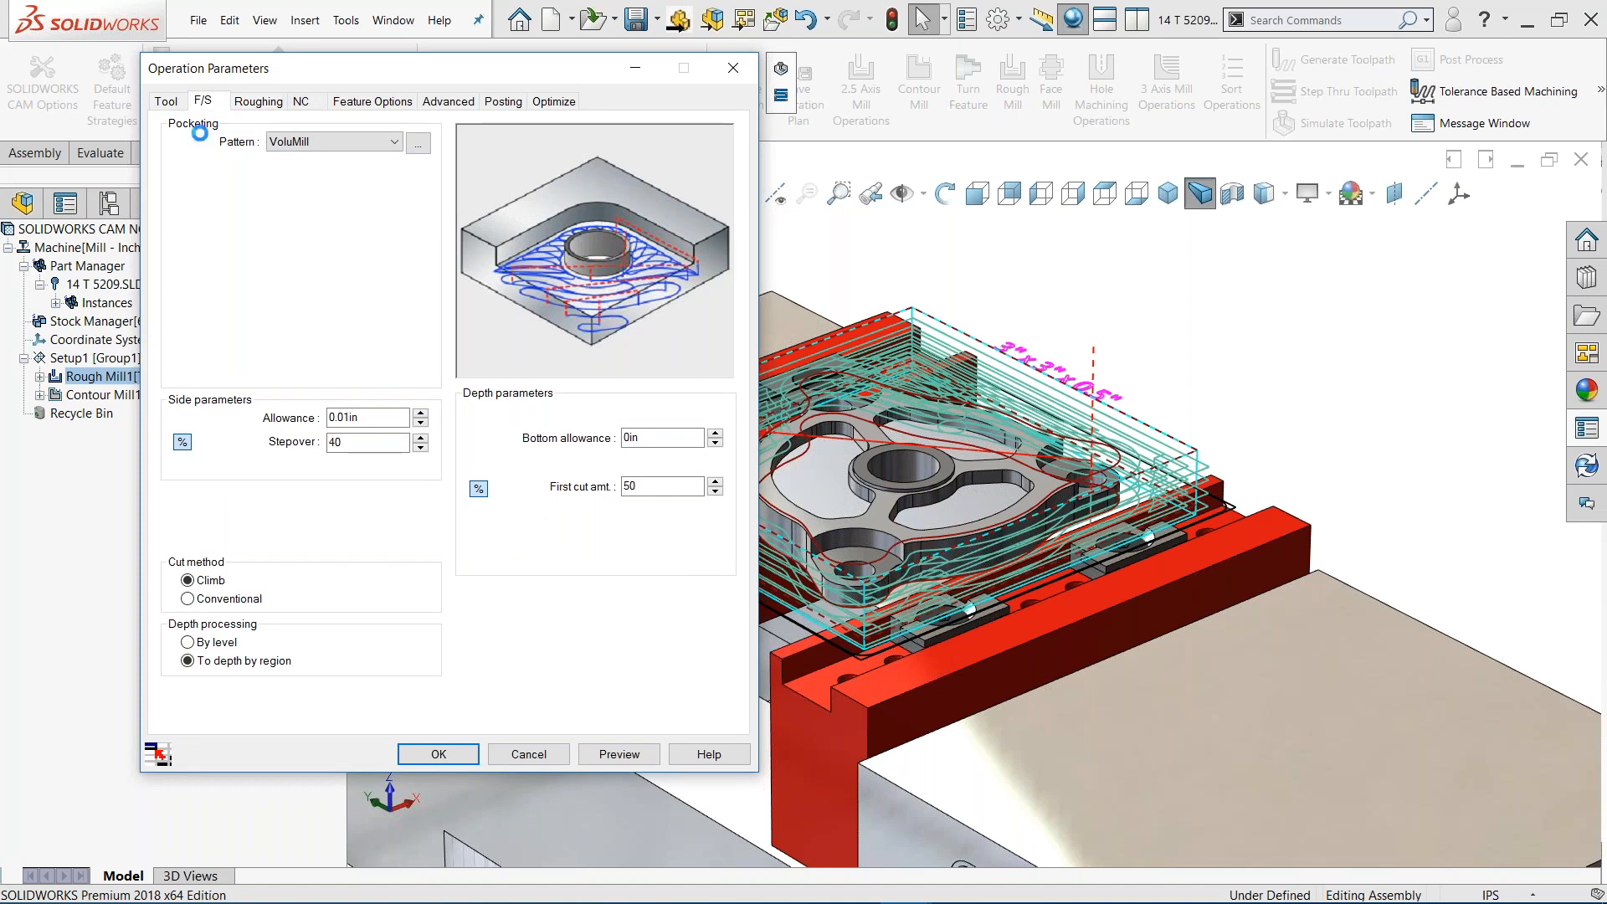
left_click(419, 135)
left_click(360, 152)
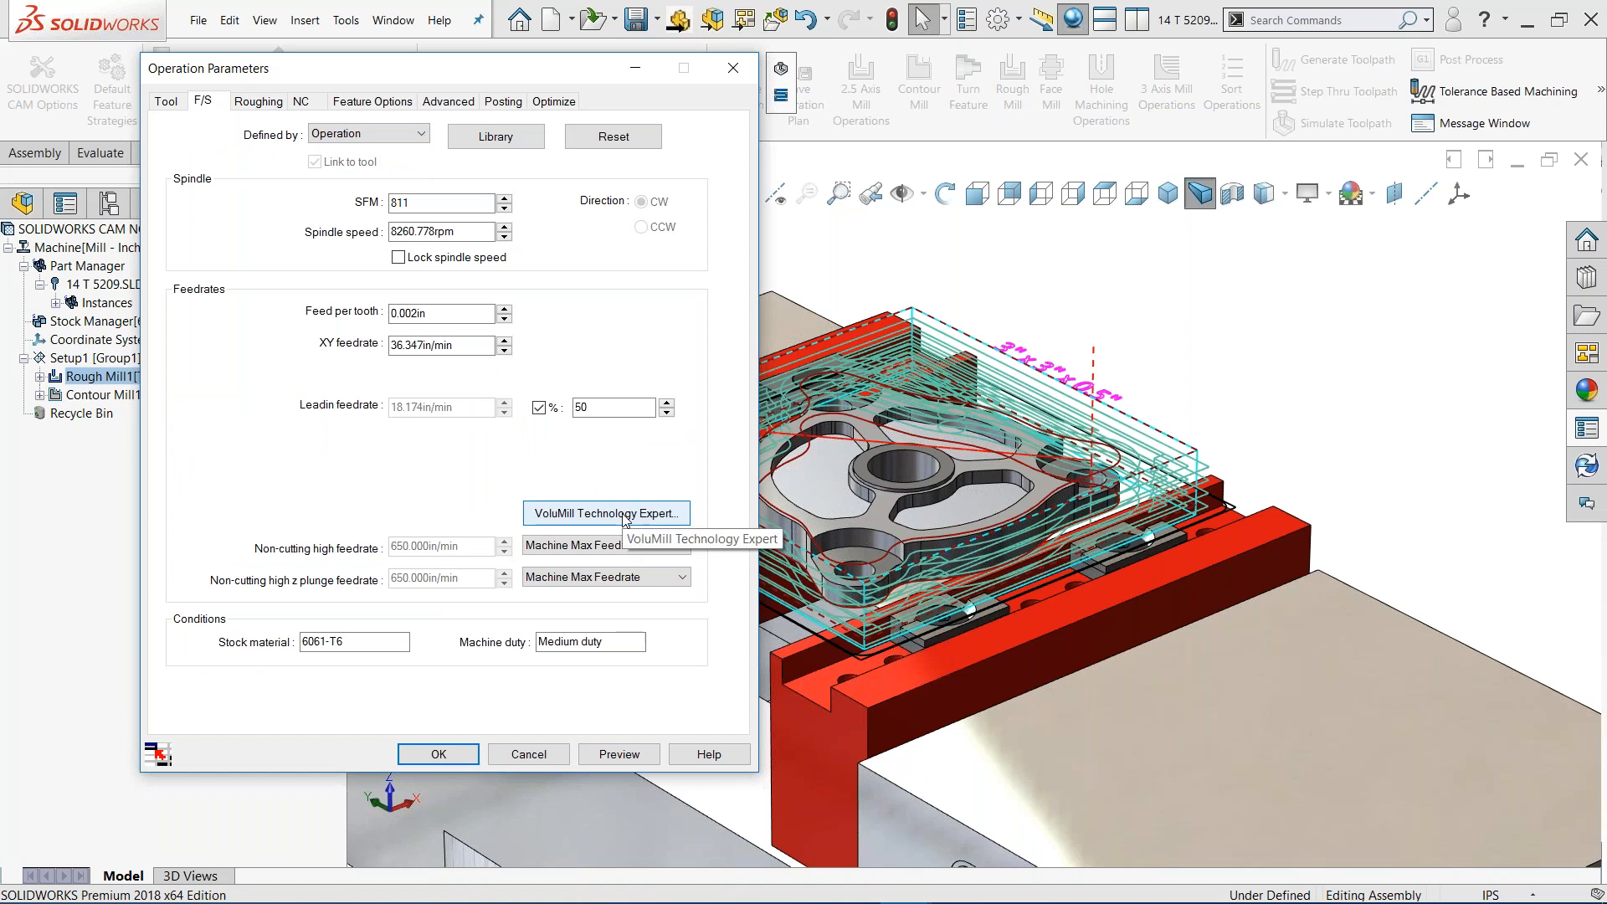
left_click(623, 514)
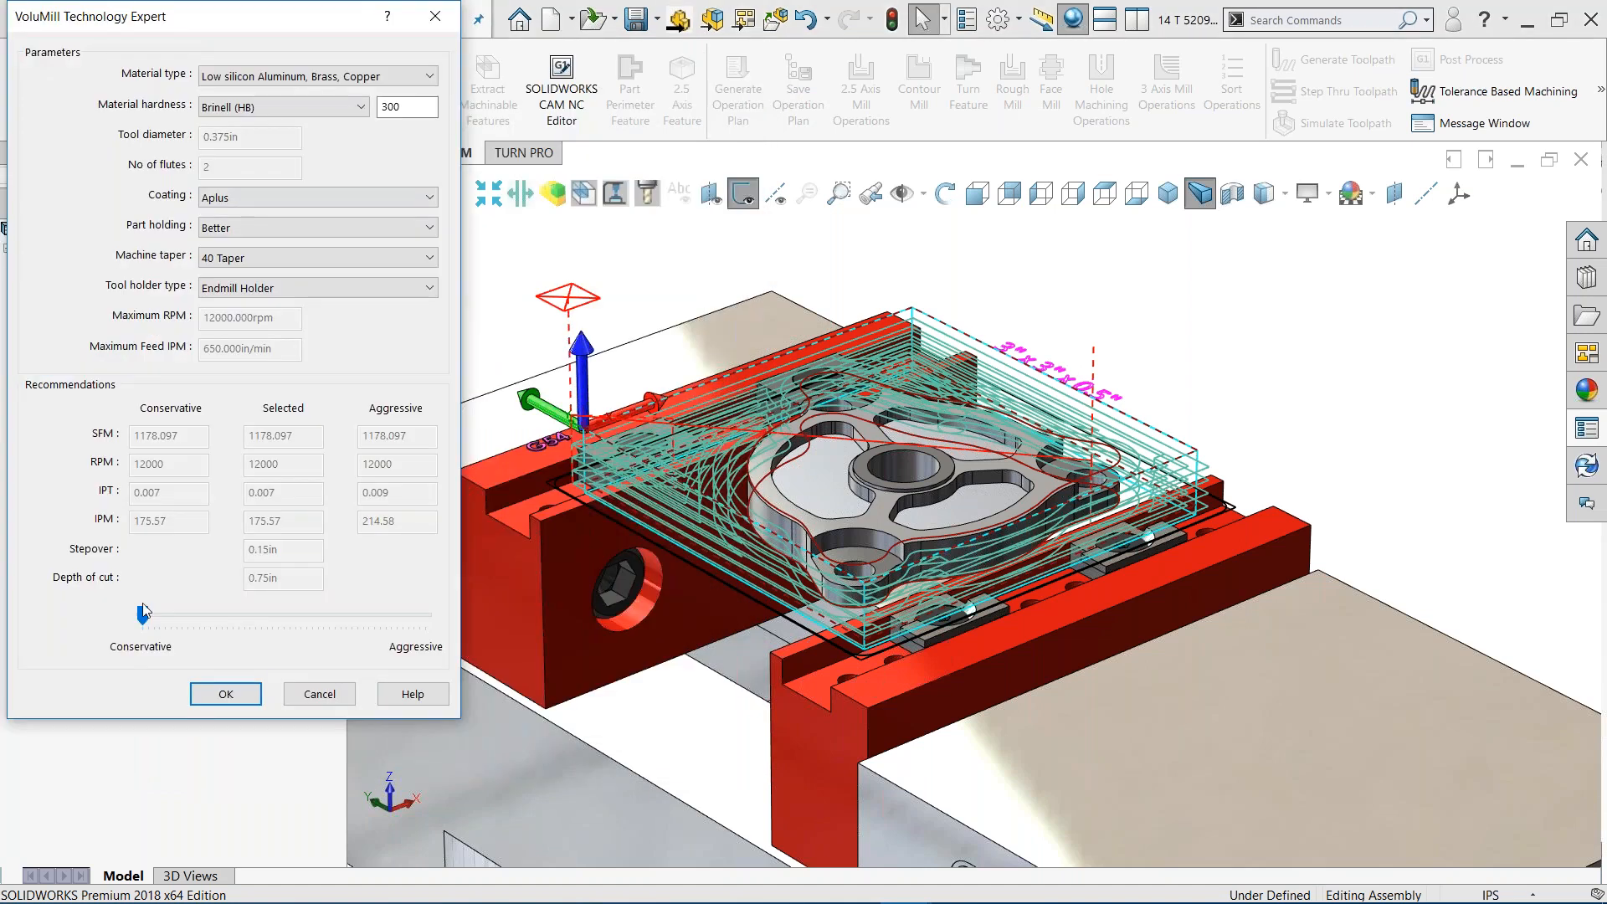
mouse_move(142, 615)
left_mouse_down()
mouse_move(420, 611)
mouse_move(132, 609)
left_mouse_up()
left_click(225, 694)
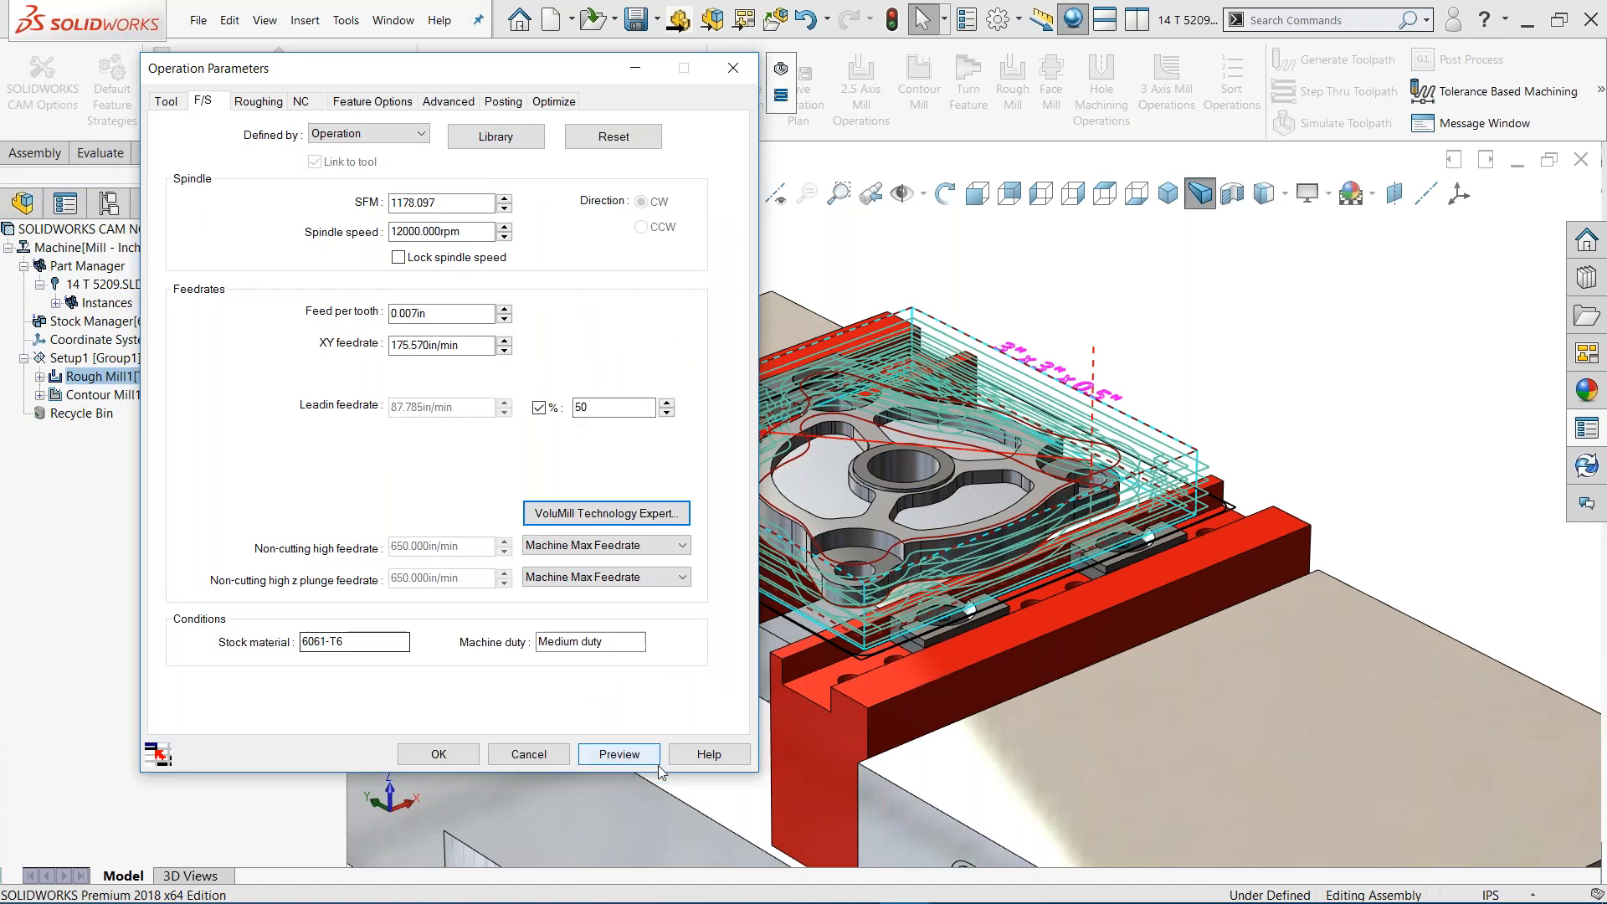
Preview the VoluMill roughing toolpath, check its estimated machining time, and accept the operation parameters
left_click(620, 754)
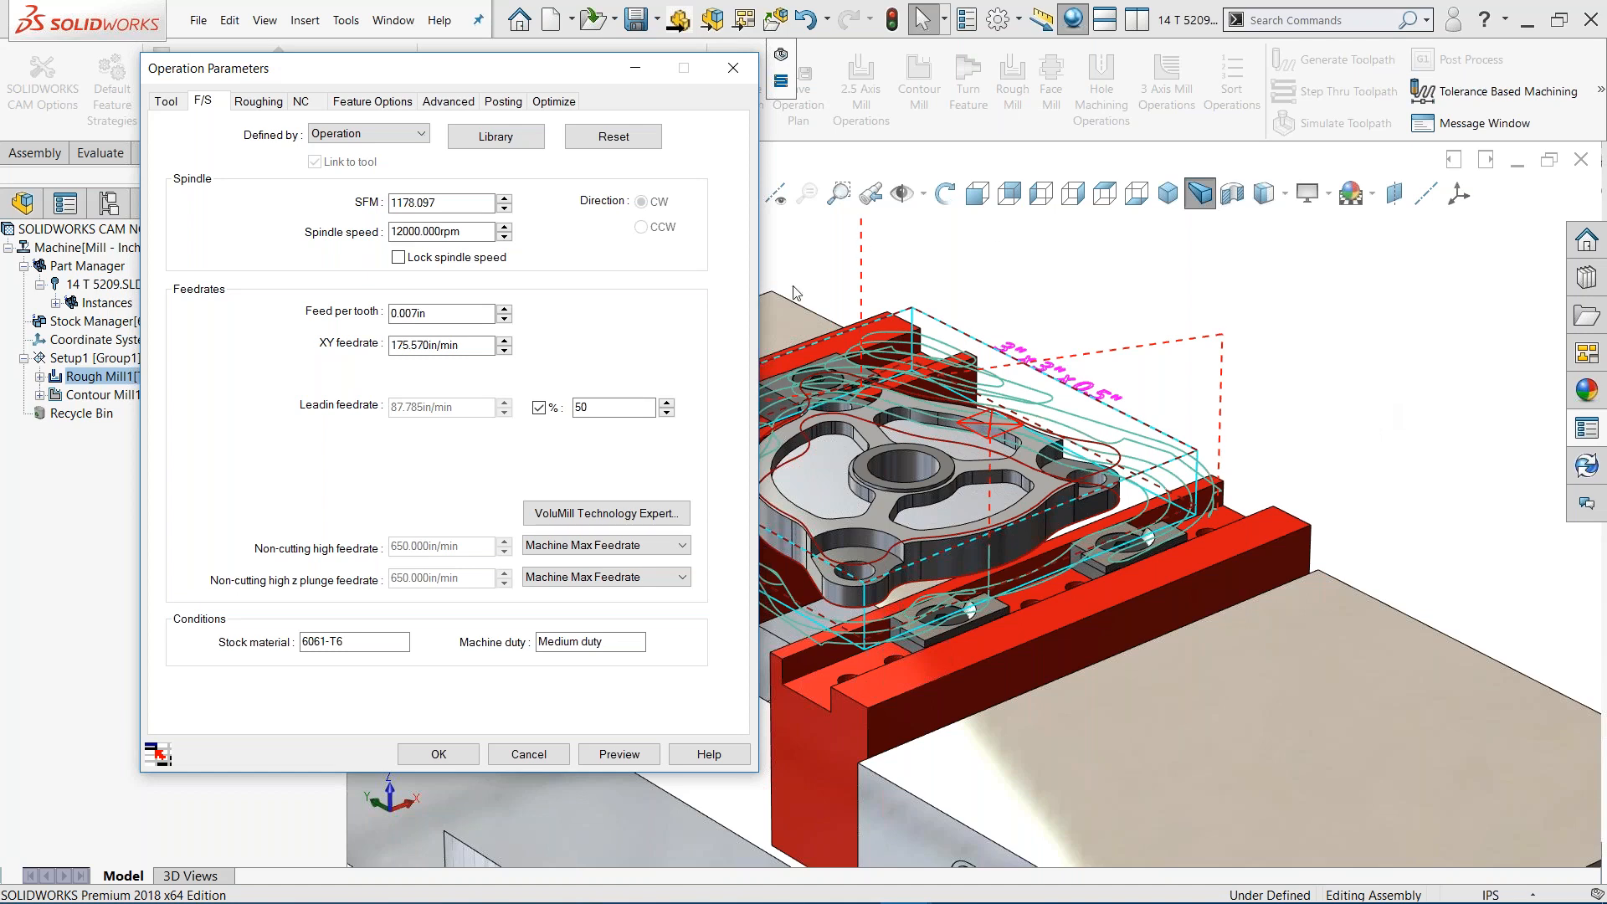
left_click(554, 101)
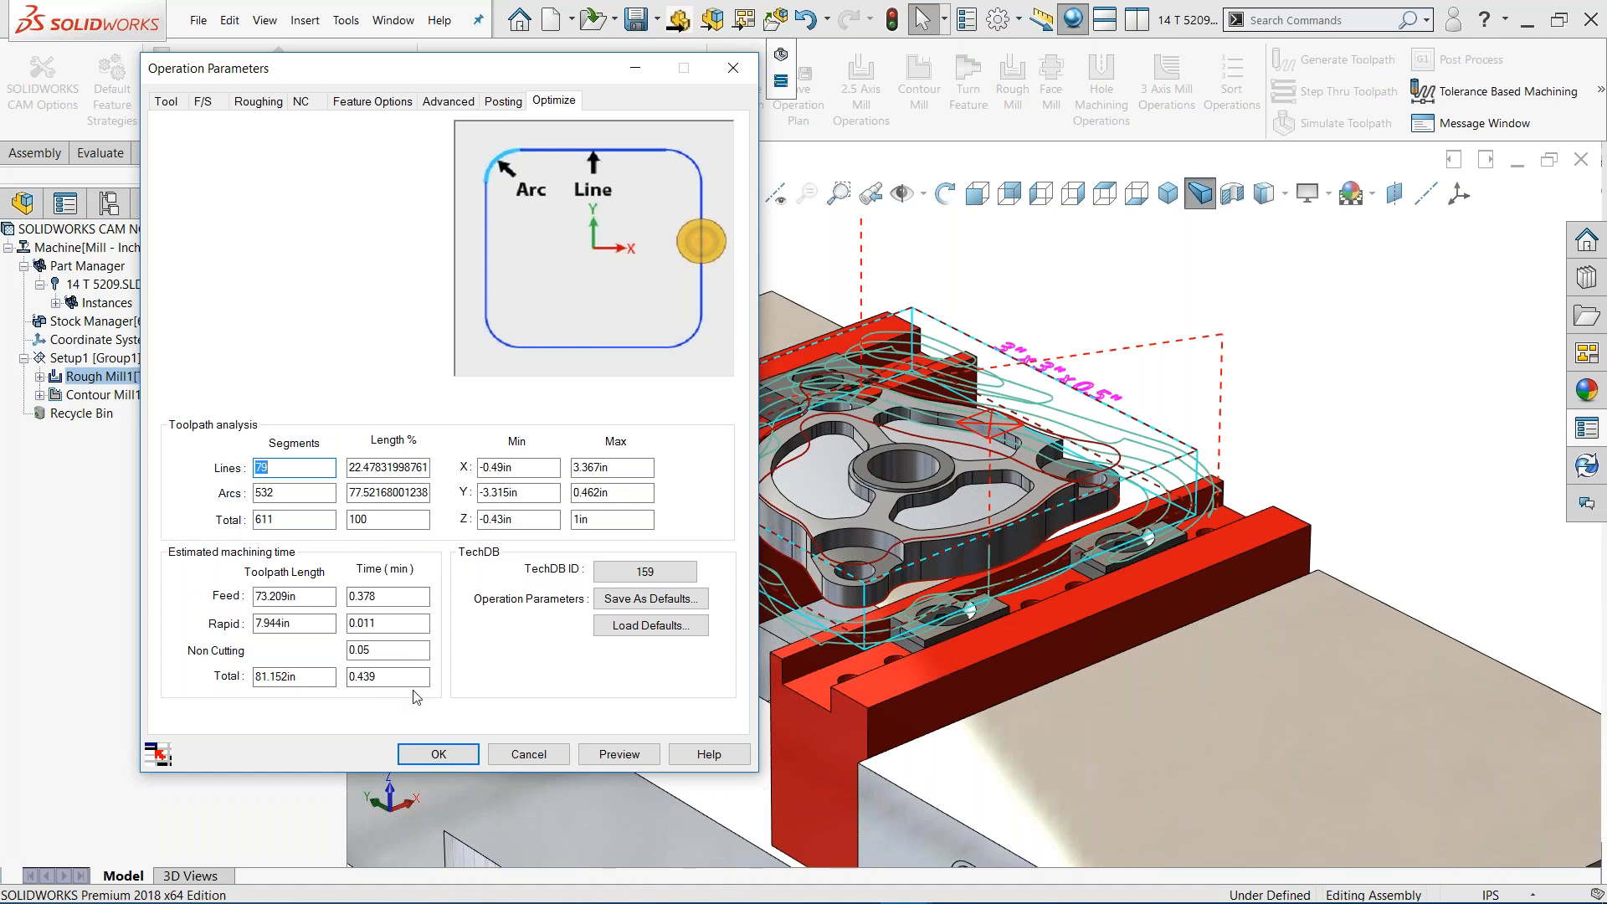
left_click(439, 754)
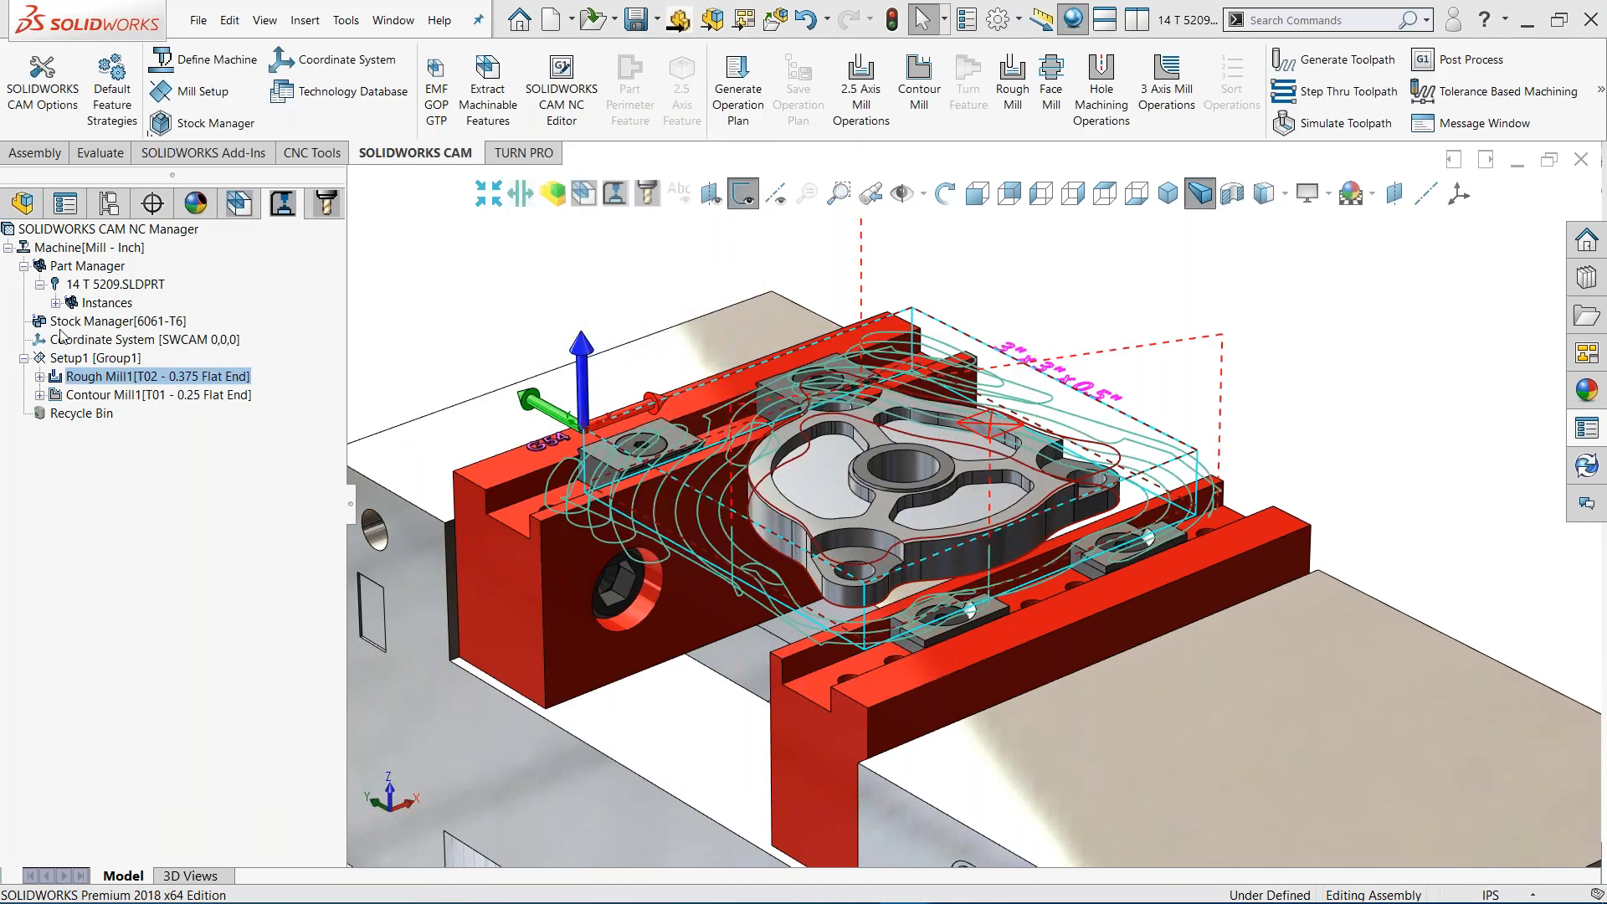
Simulate Setup1's toolpaths up to the next operation at maximum playback speed to run the rough mill cut
right_click(99, 357)
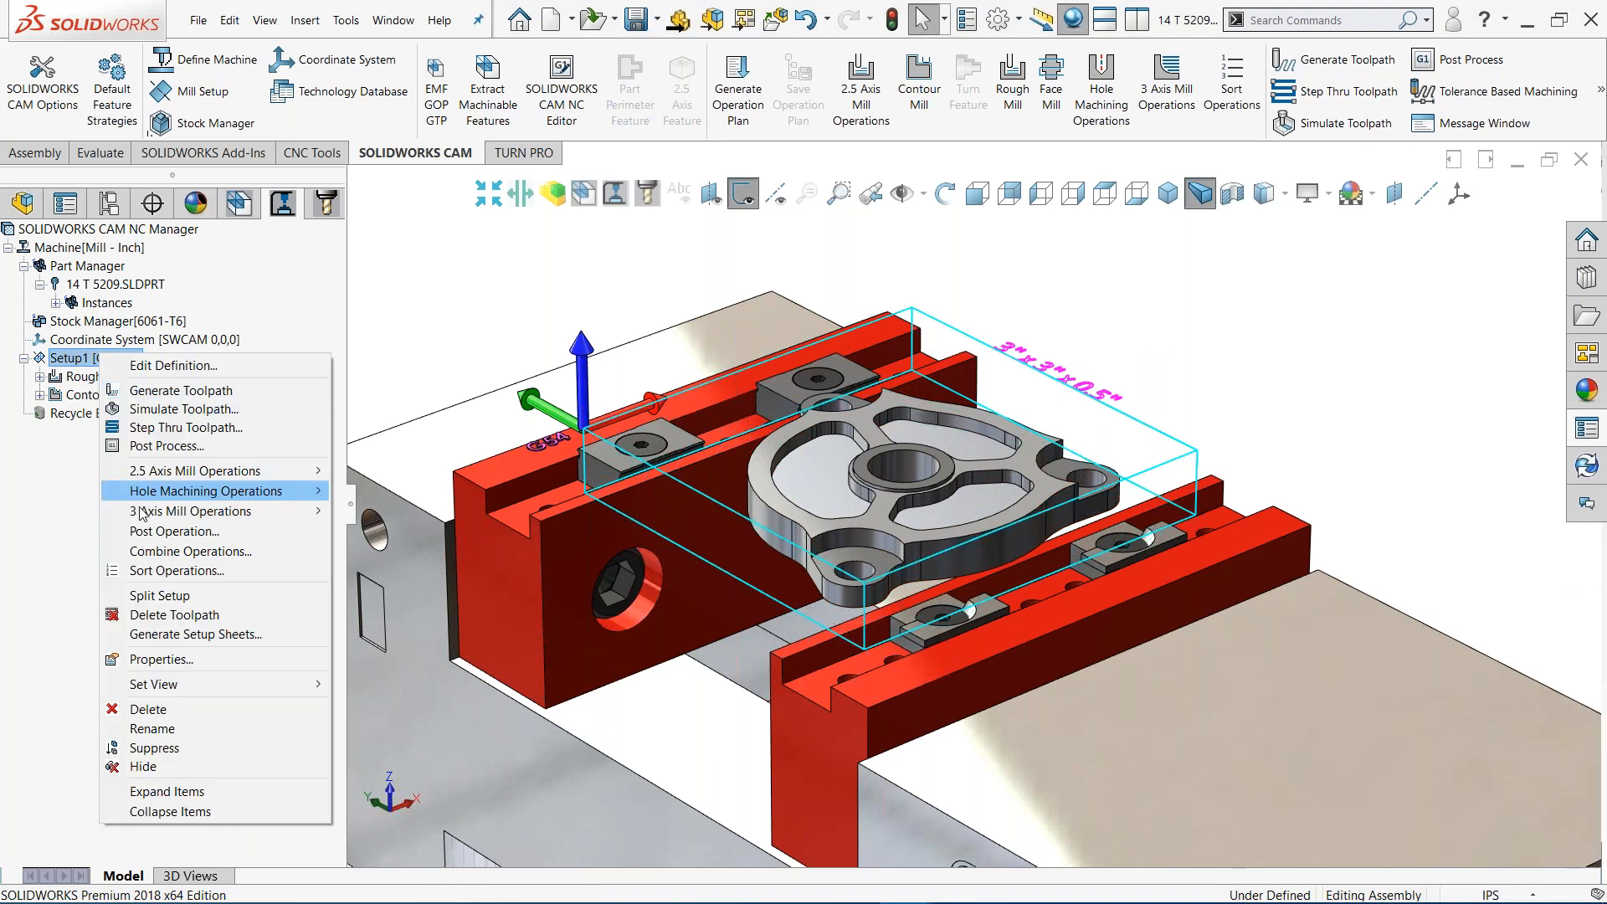
left_click(177, 410)
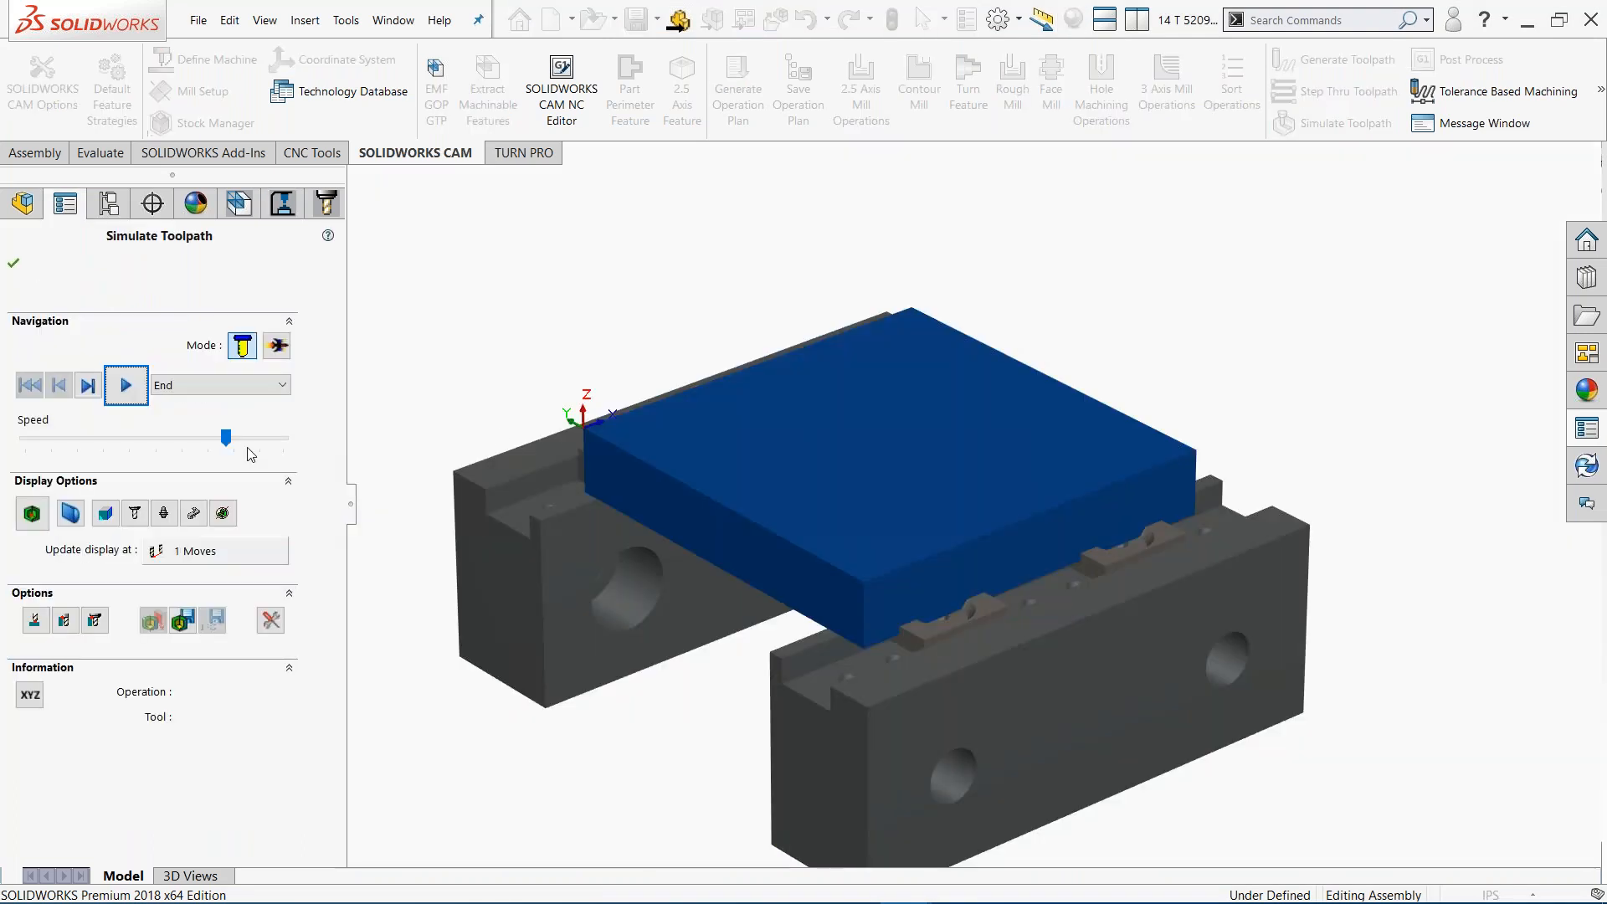
left_click(228, 386)
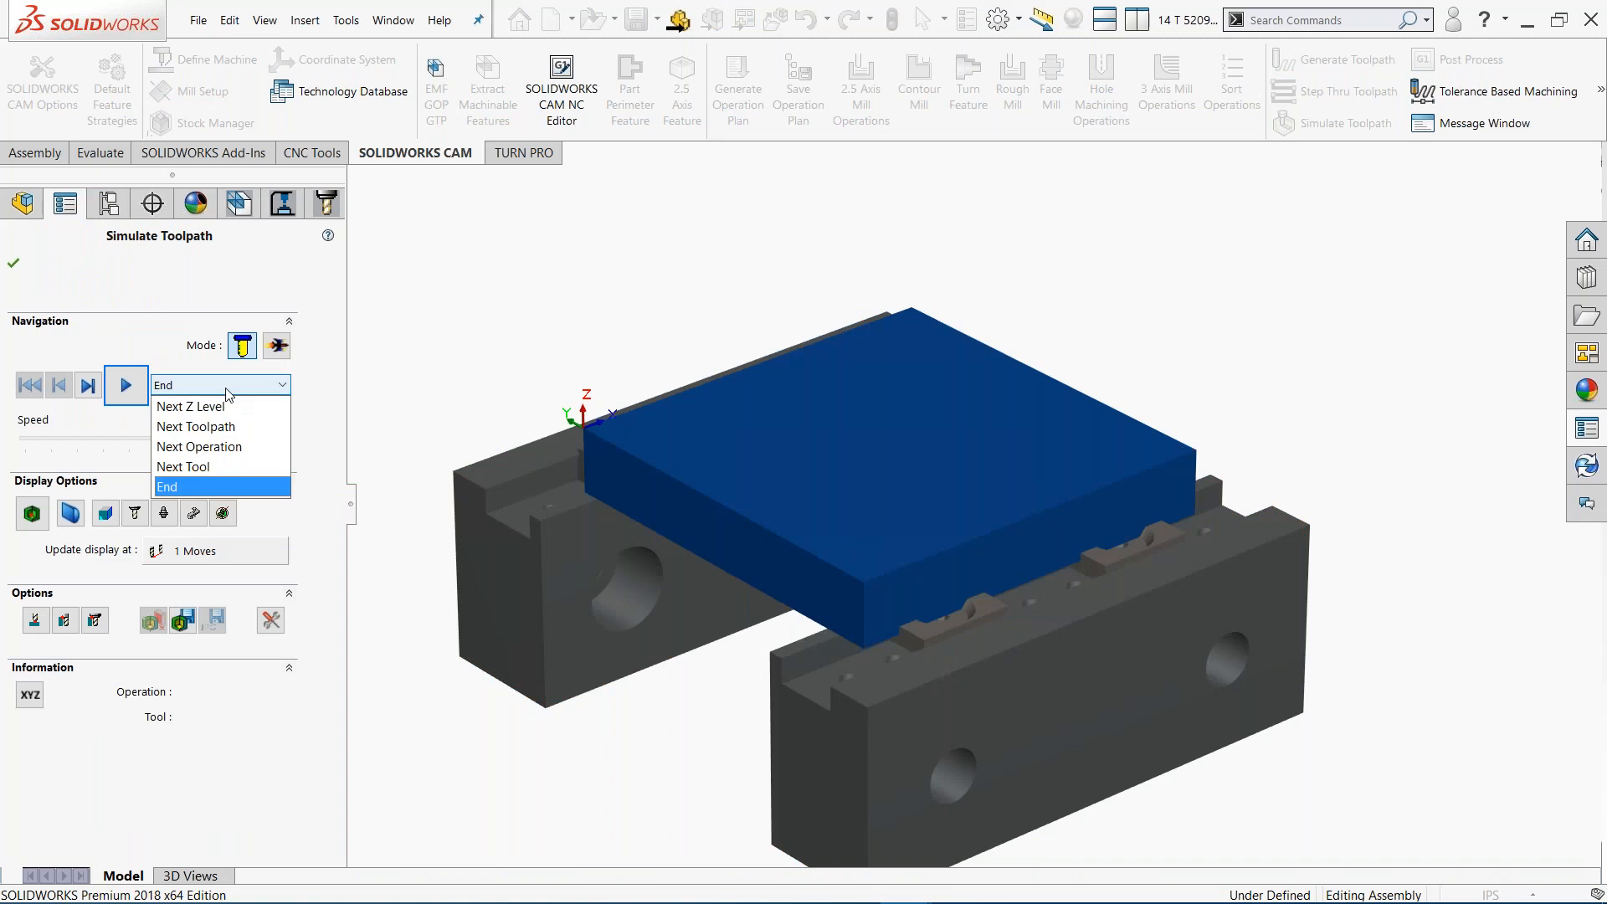
left_click(216, 448)
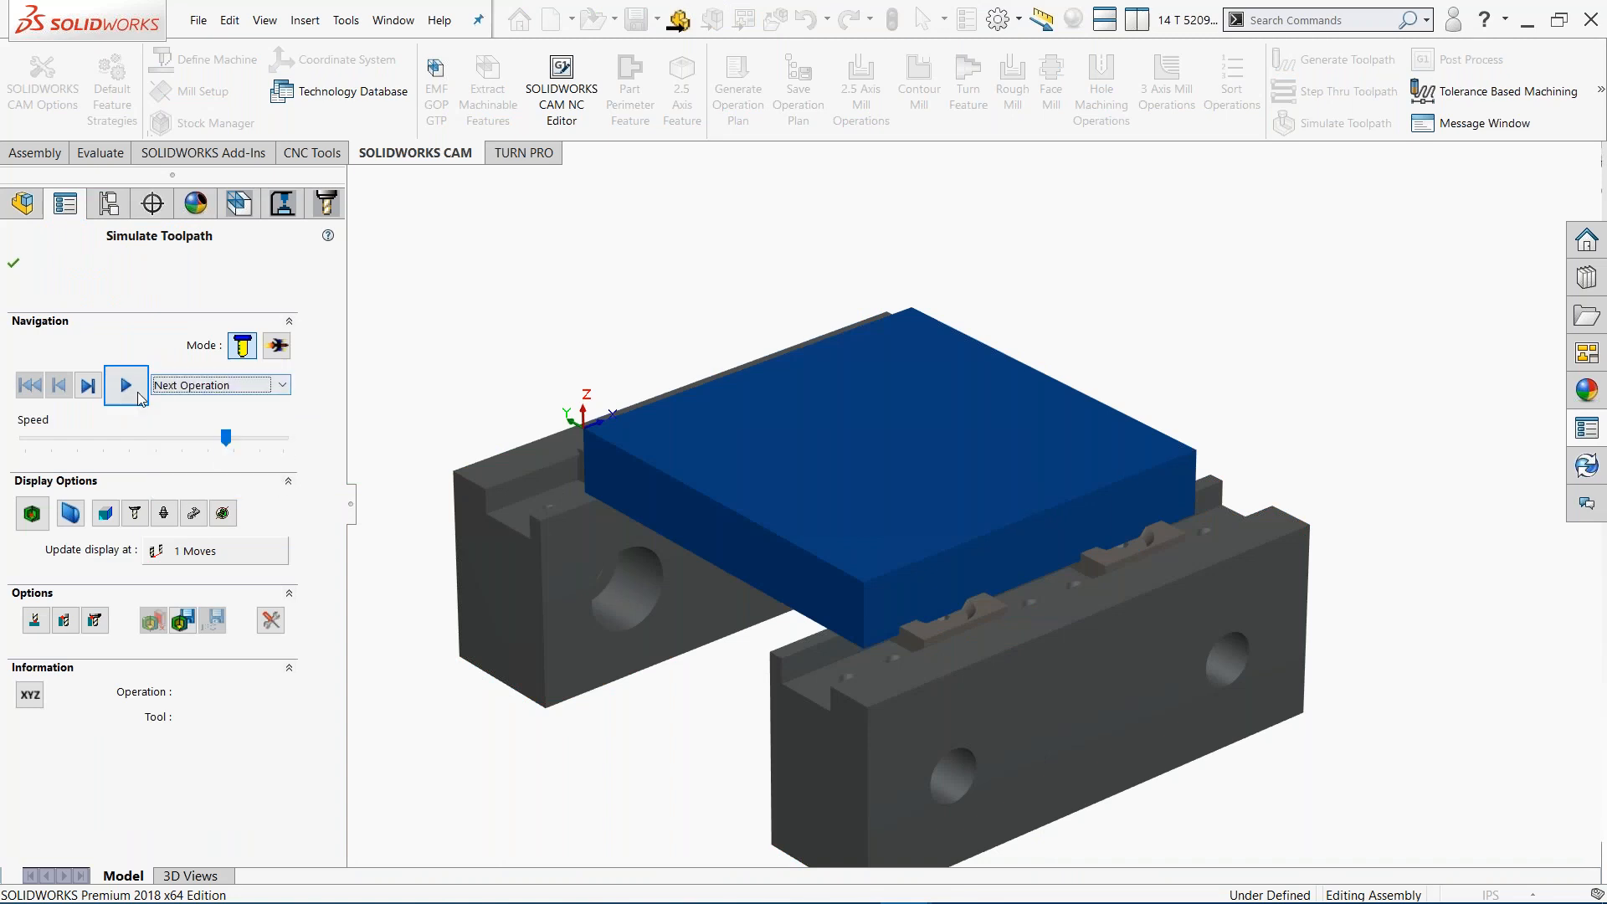
left_click_drag(227, 443, 283, 445)
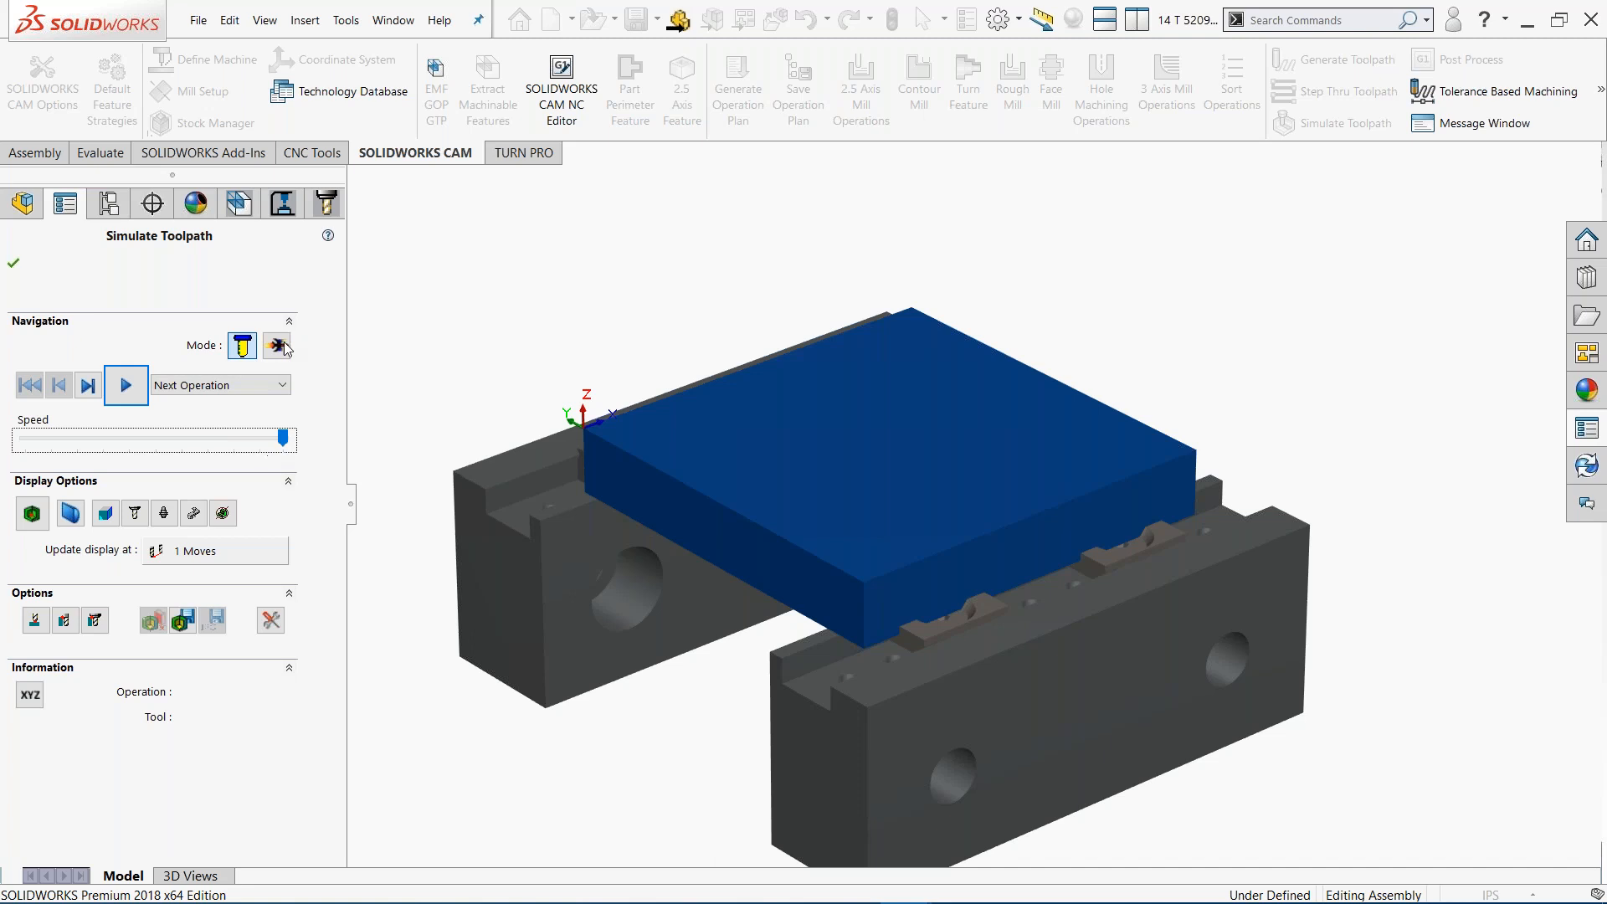
left_click(127, 385)
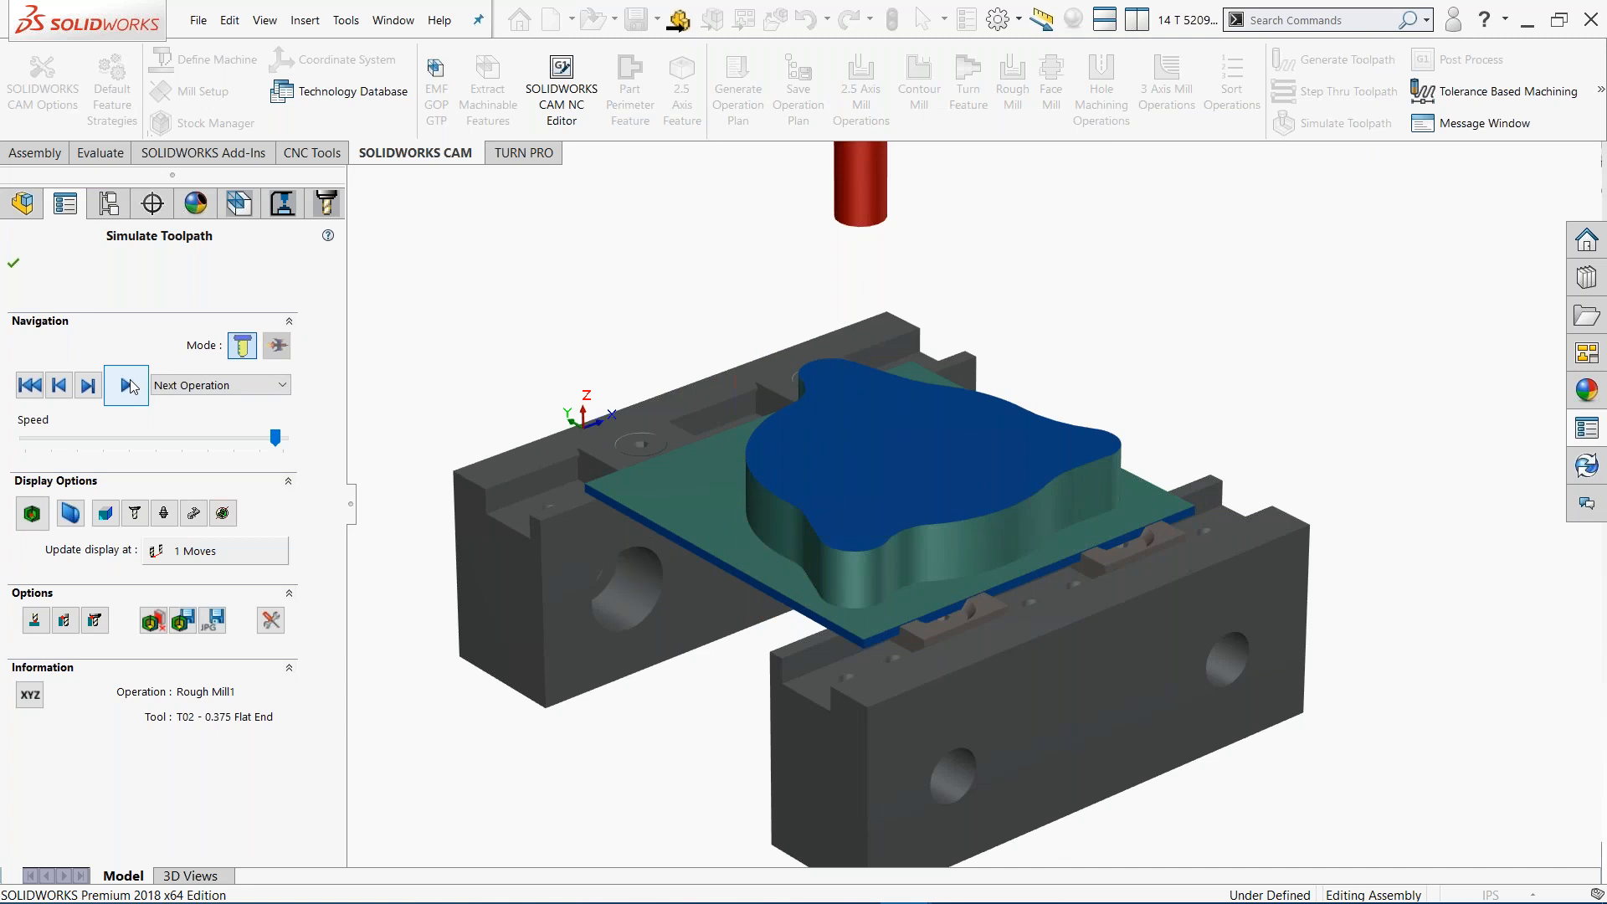
Simulate the contour mill operation at a reduced speed, compare the cut stock with the design part, and close the simulation
mouse_move(277, 440)
left_click_drag(276, 441, 223, 447)
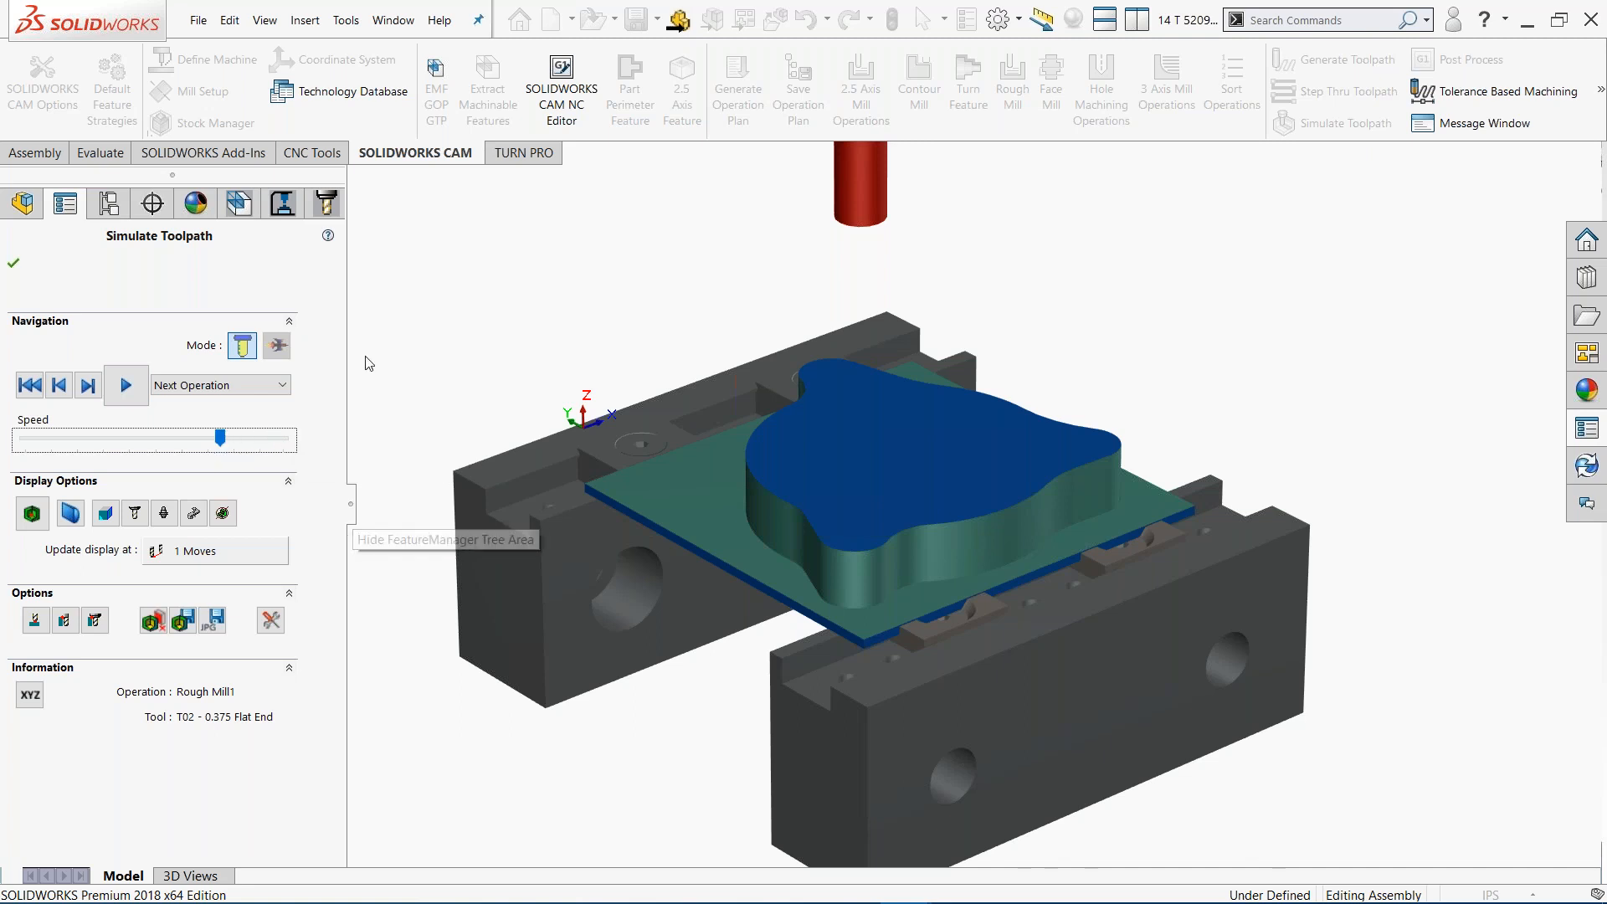
left_click(128, 386)
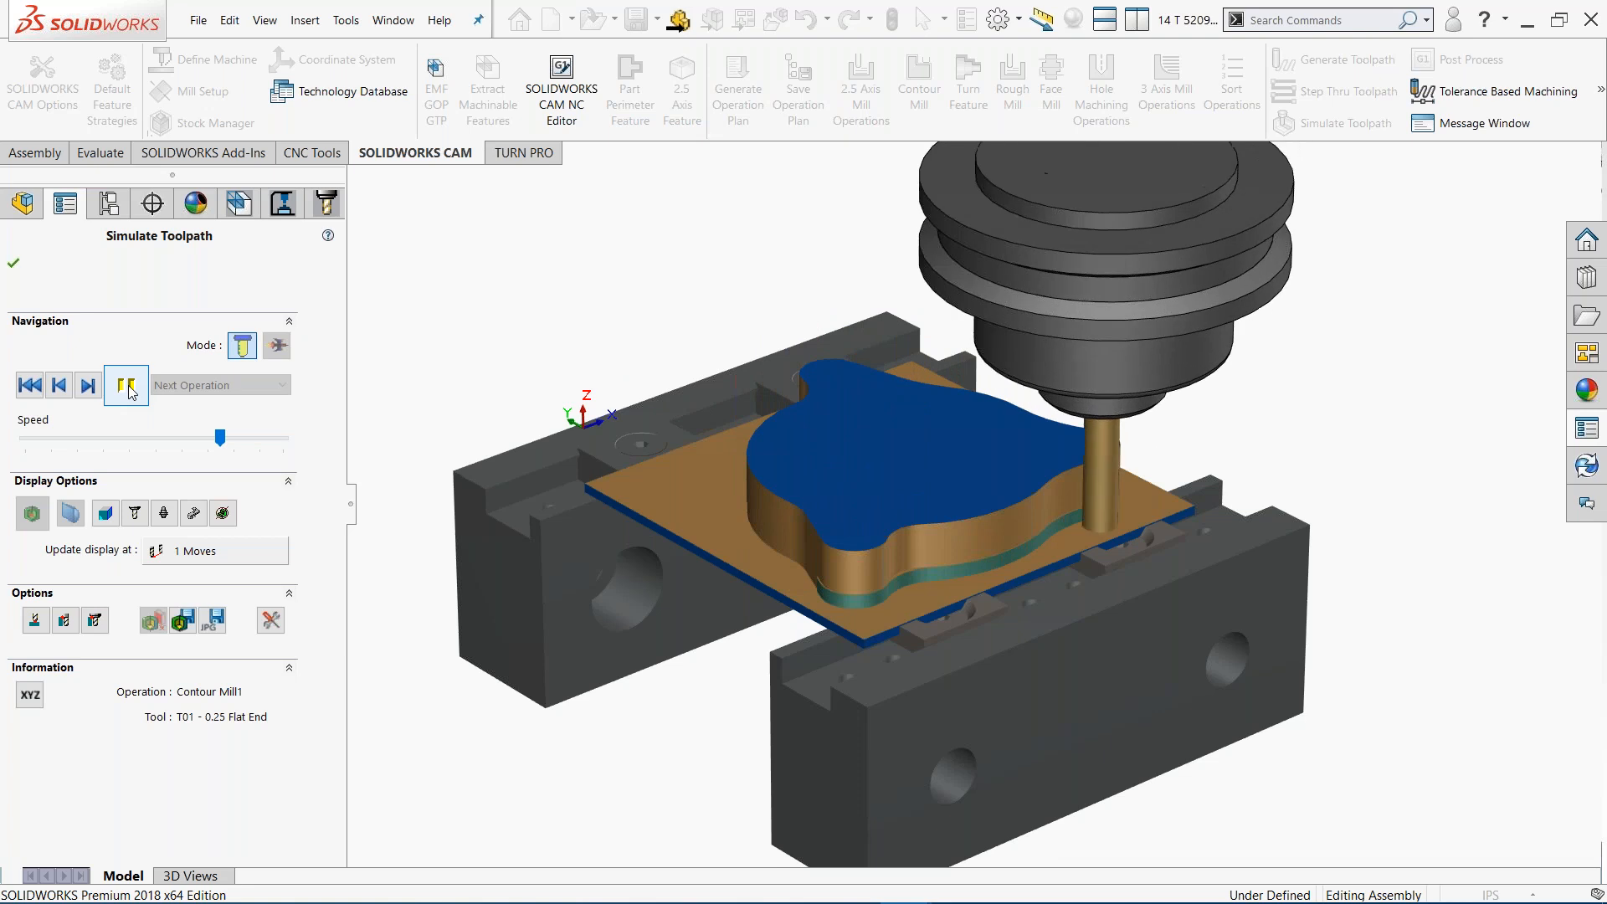
left_click(127, 386)
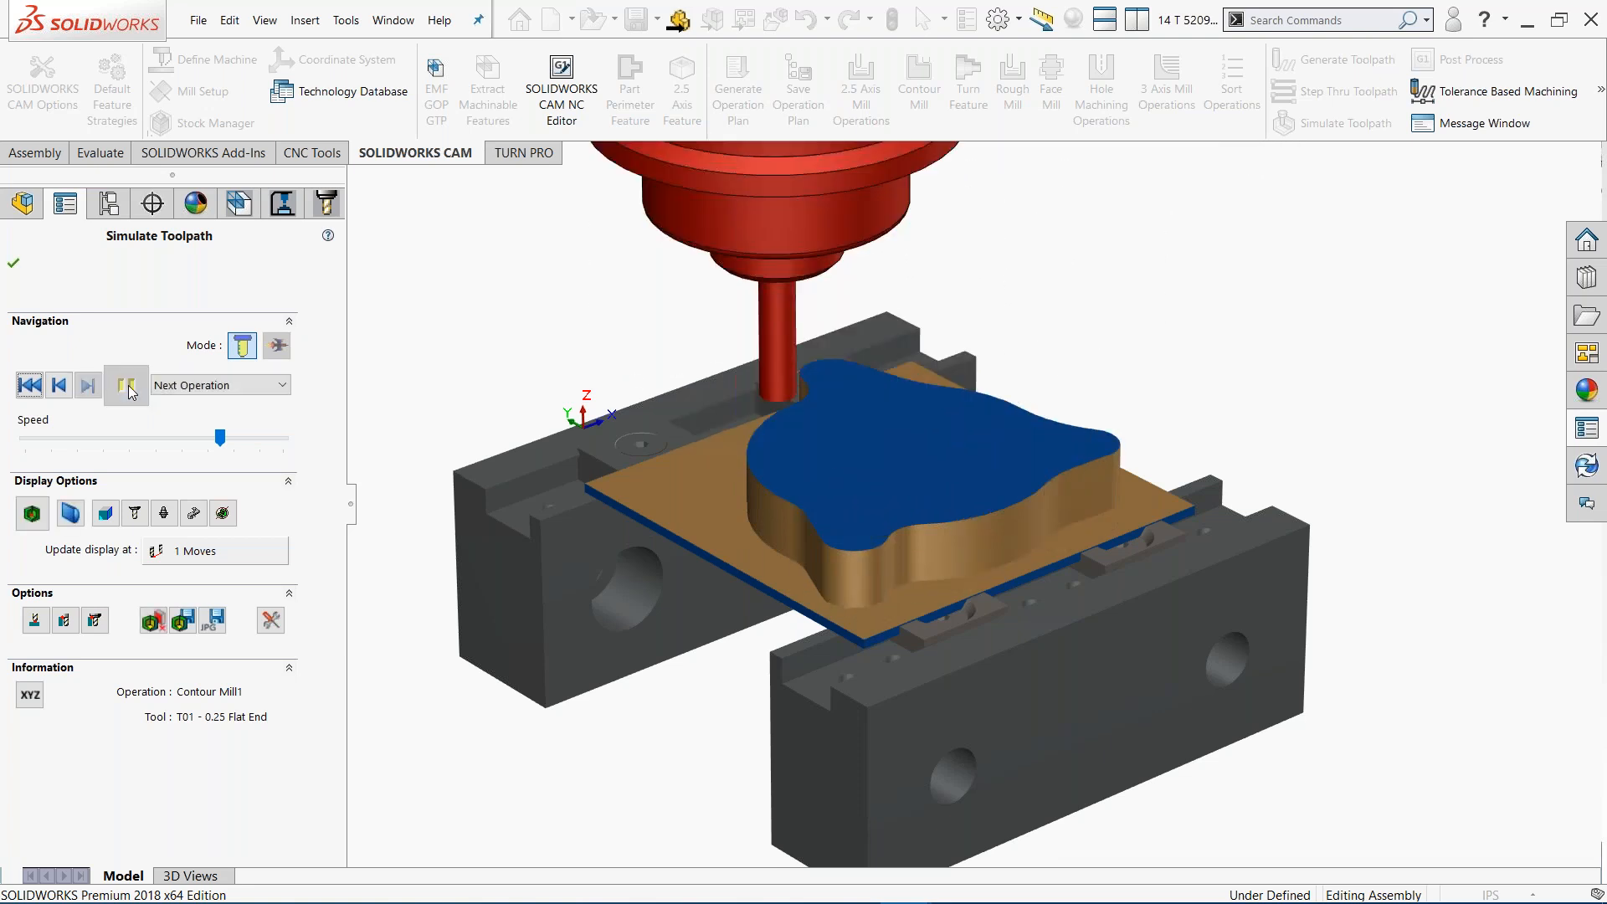
left_click(127, 386)
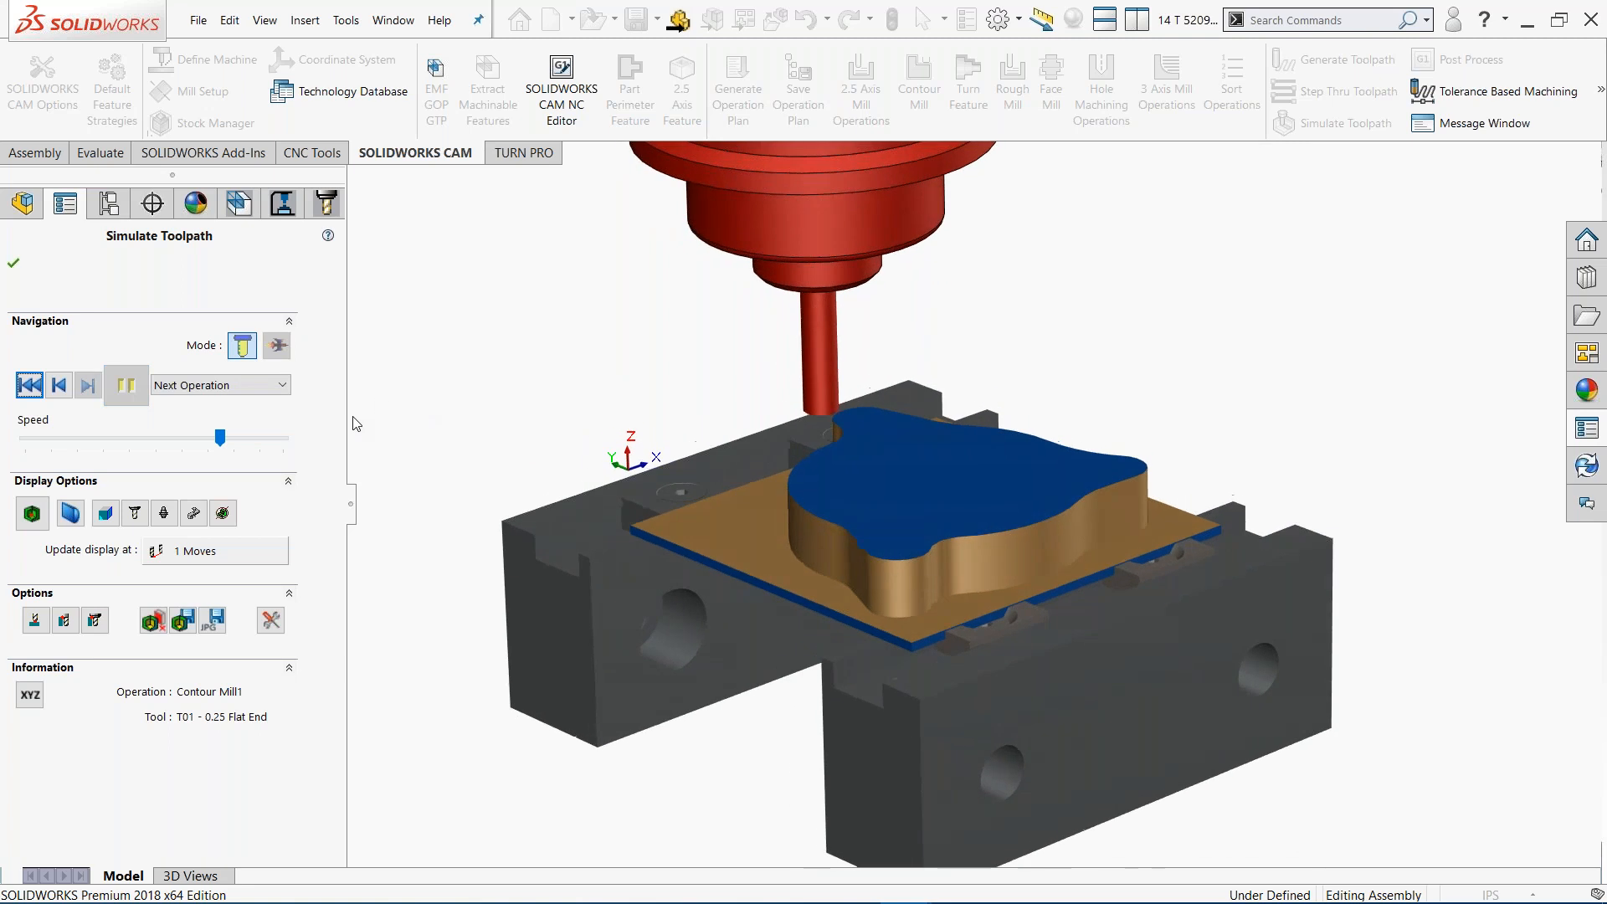
left_click(32, 516)
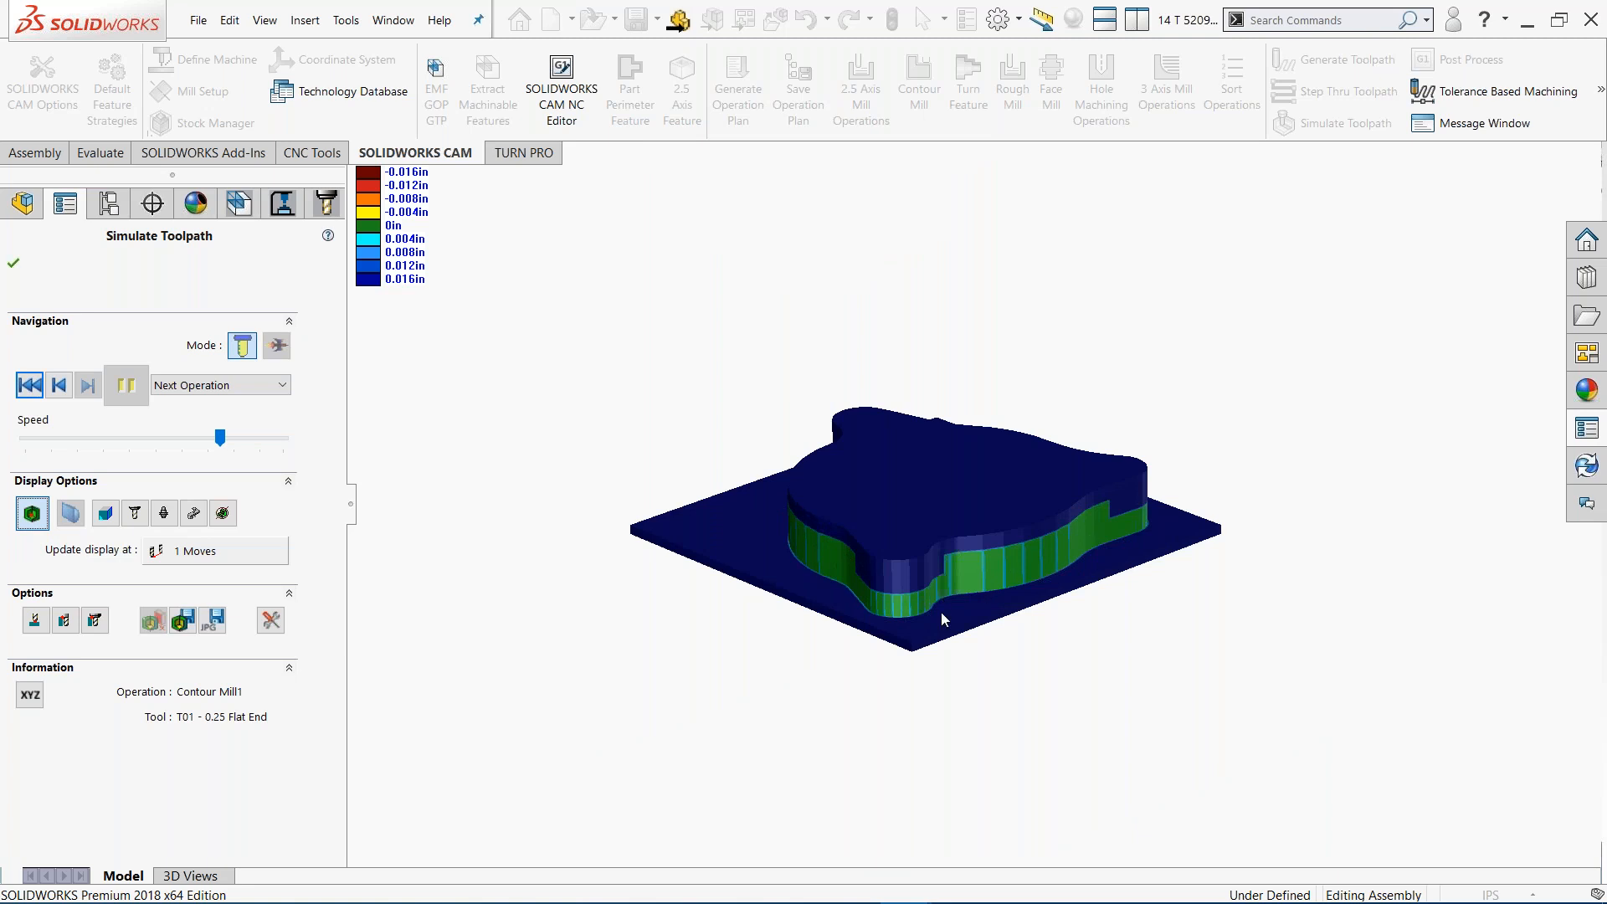
left_click(13, 264)
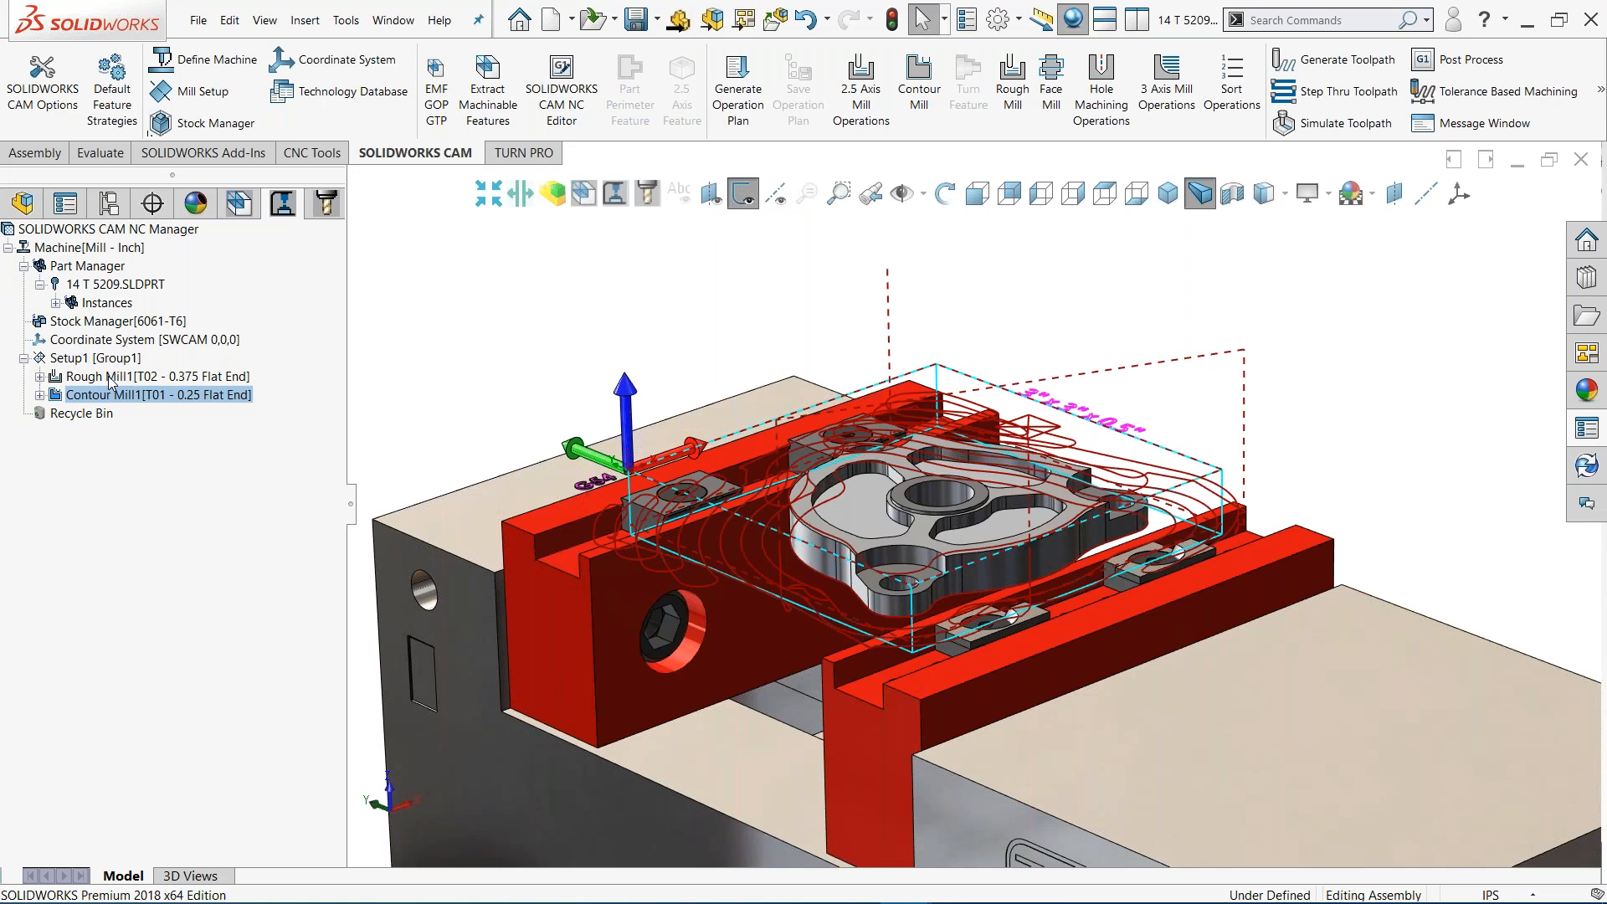
Rename the Rough Mill1 operation as RUFF PERIMETER
left_click(111, 377)
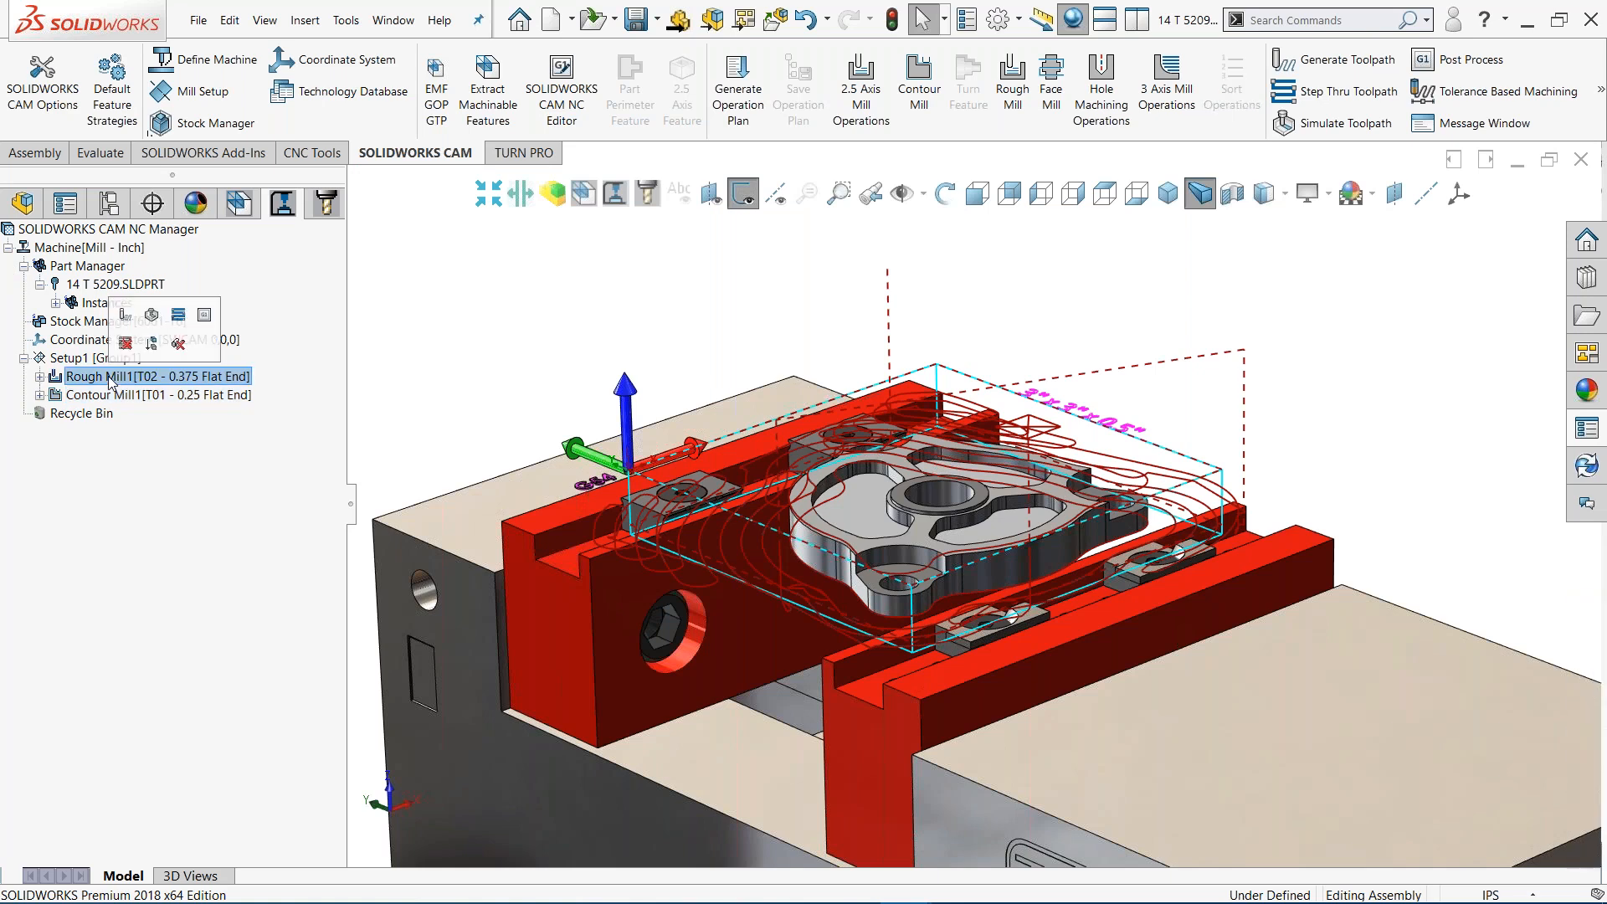
left_click(111, 377)
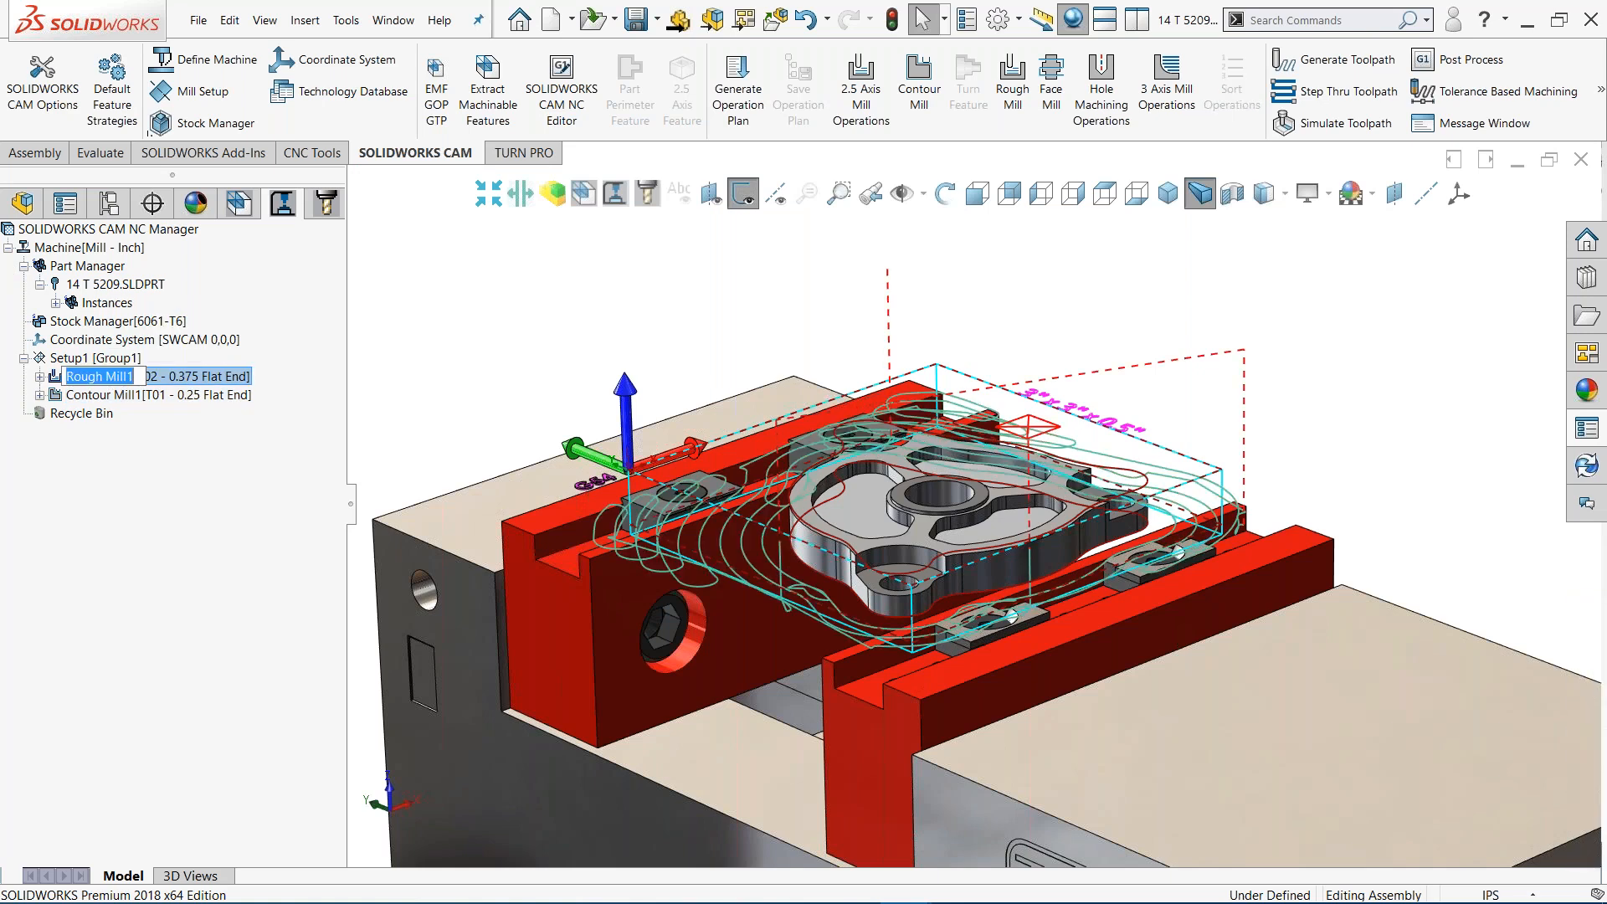
type("RUFF")
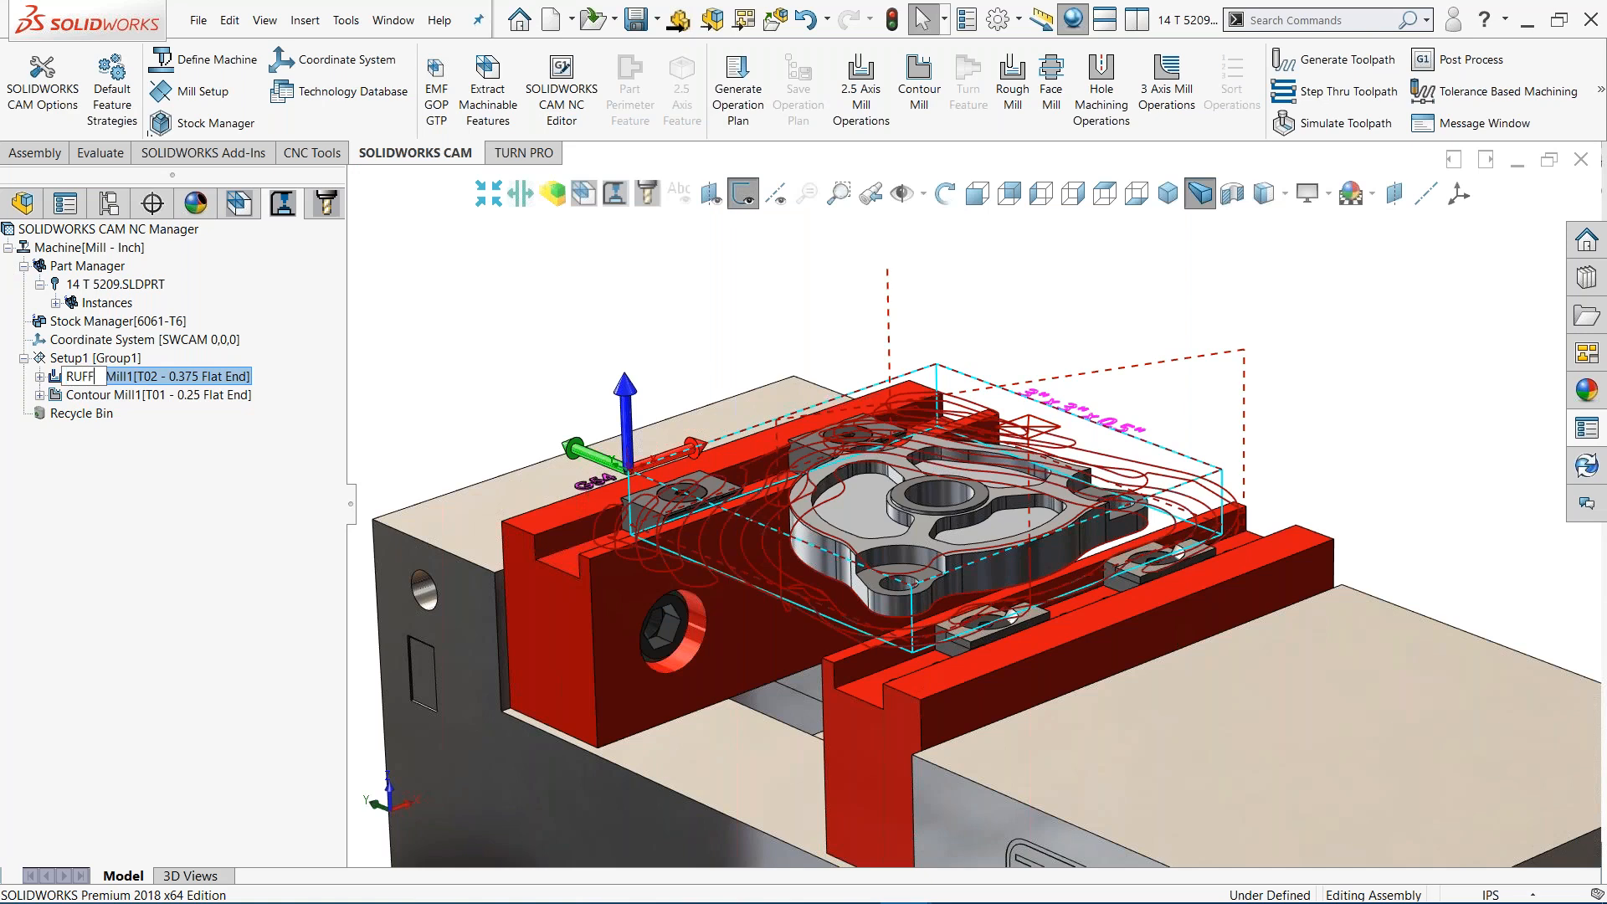
type(" PERIMETER")
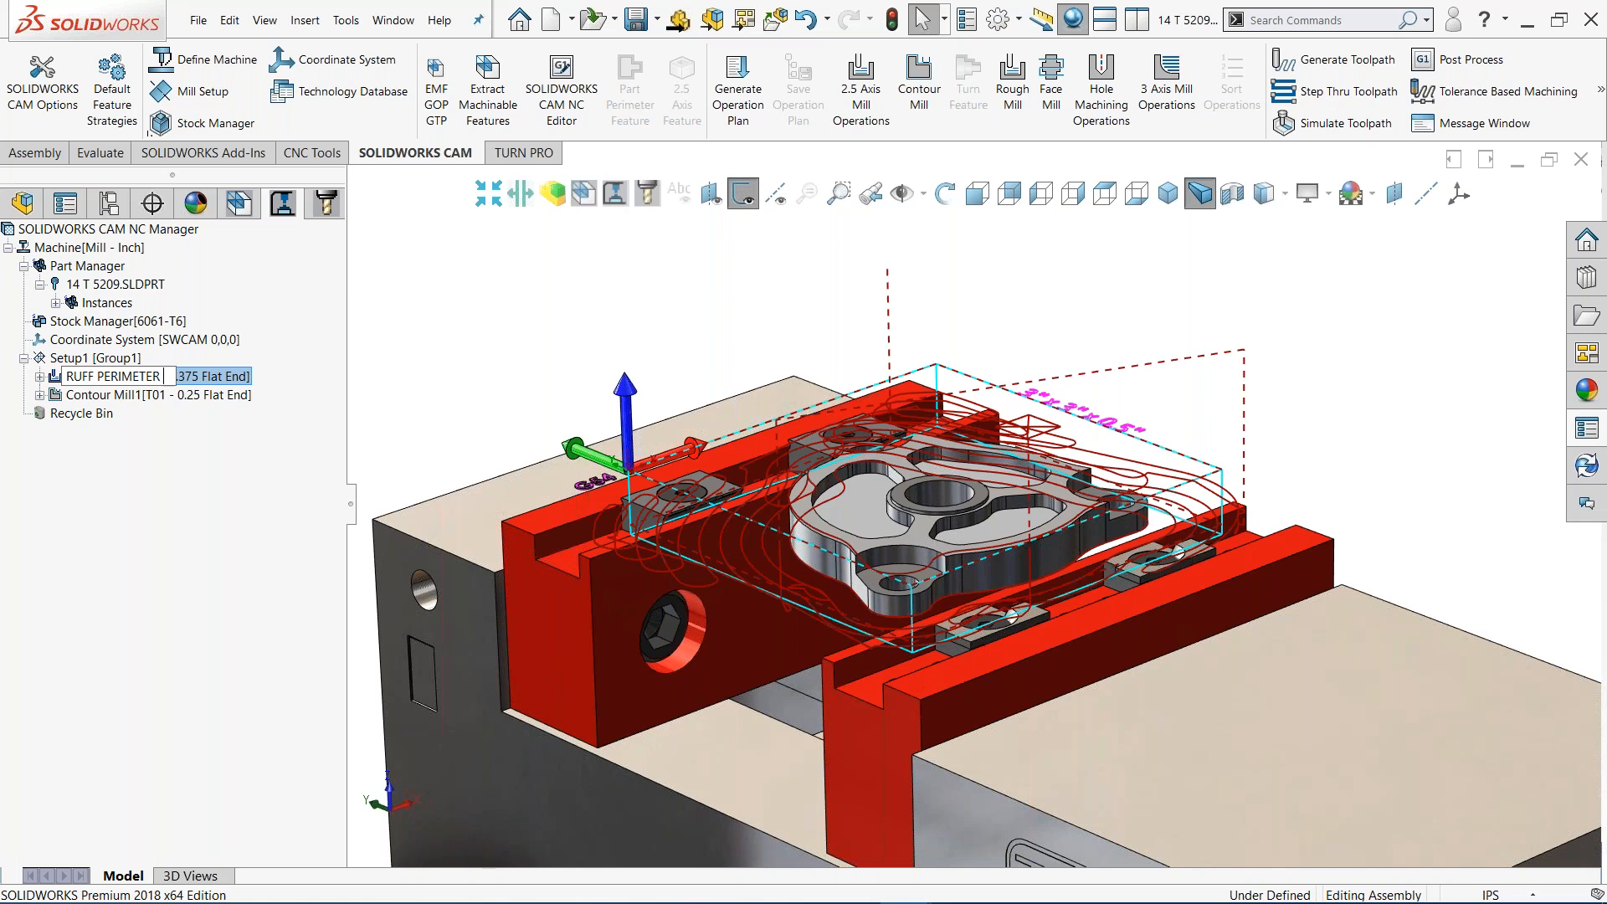
Rename the Contour Mill1 operation as FIN PERIMETER
left_click(139, 395)
left_click(139, 395)
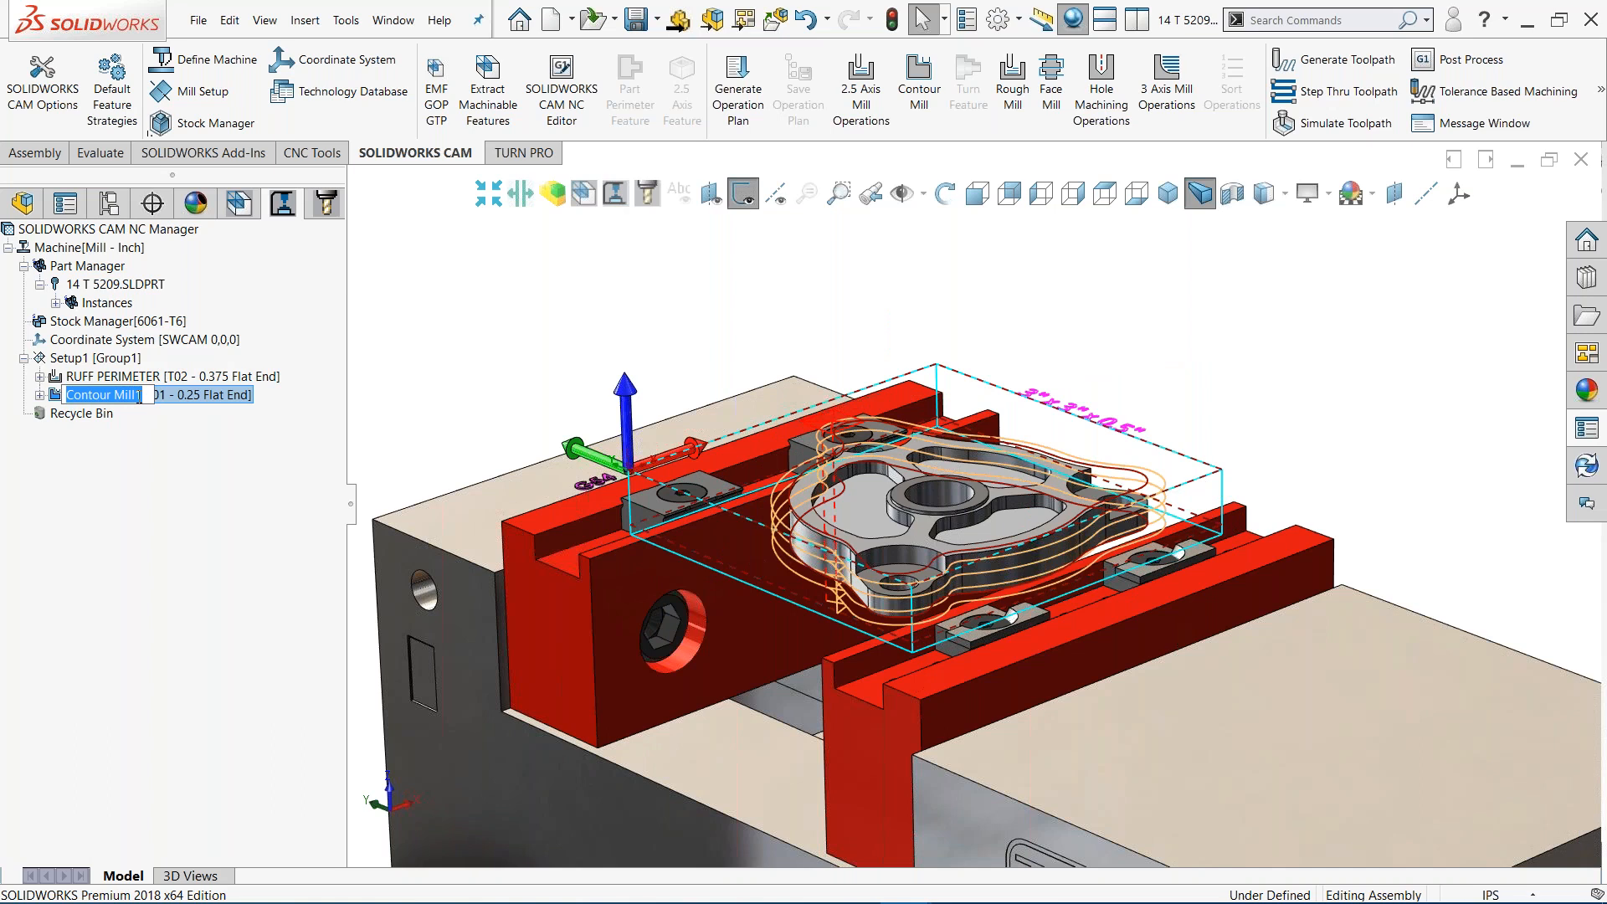
type("FIN PERIMETER")
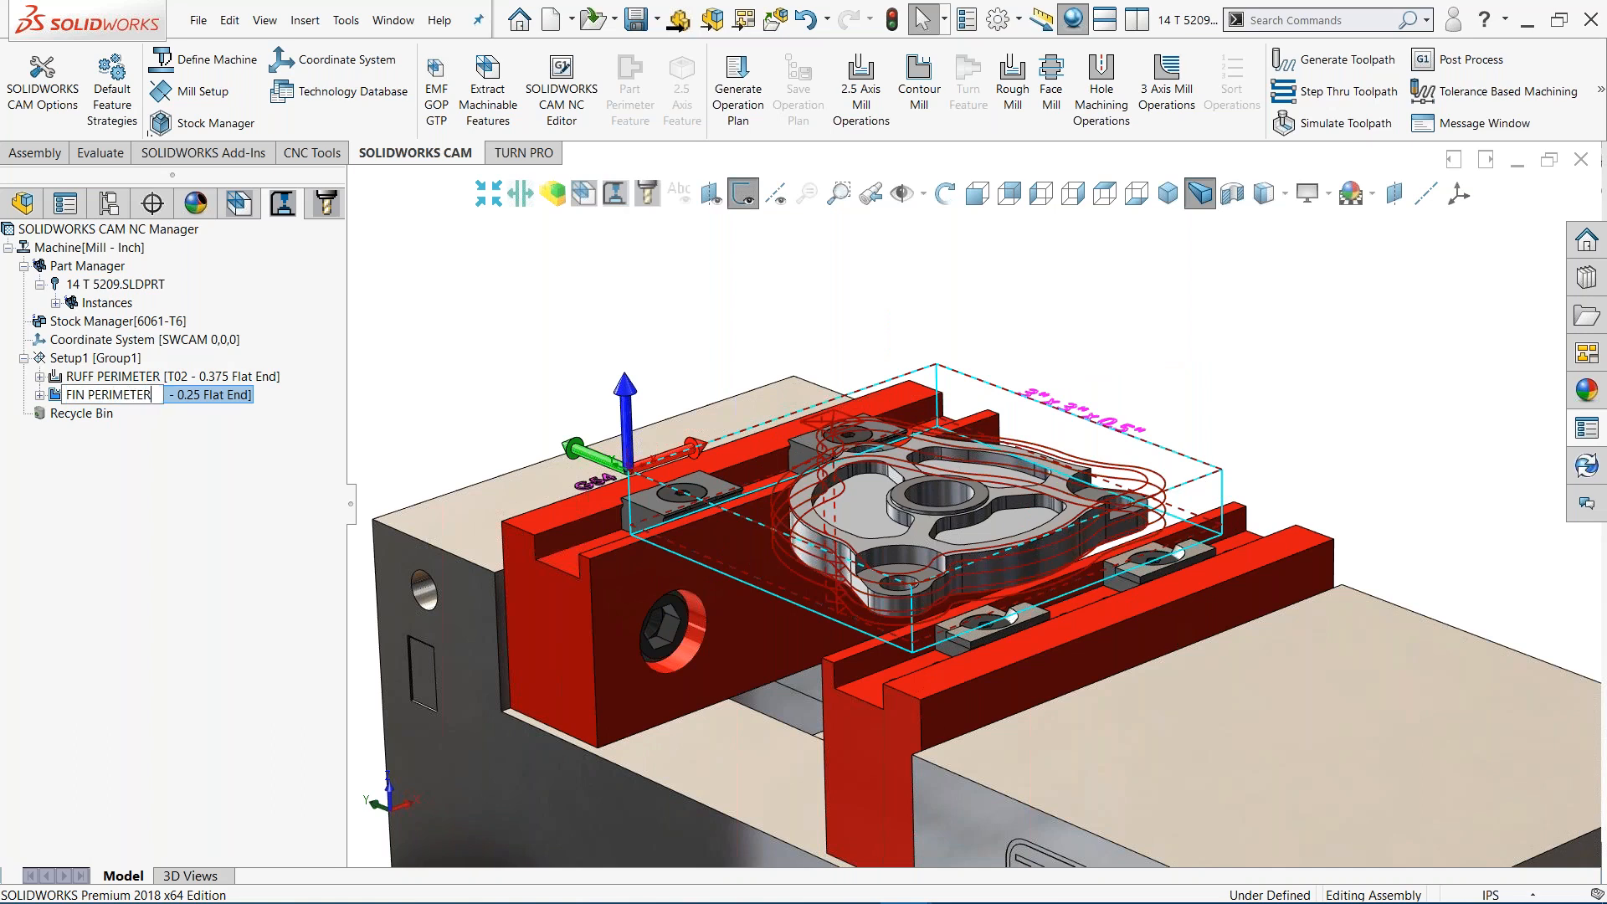
left_click(390, 377)
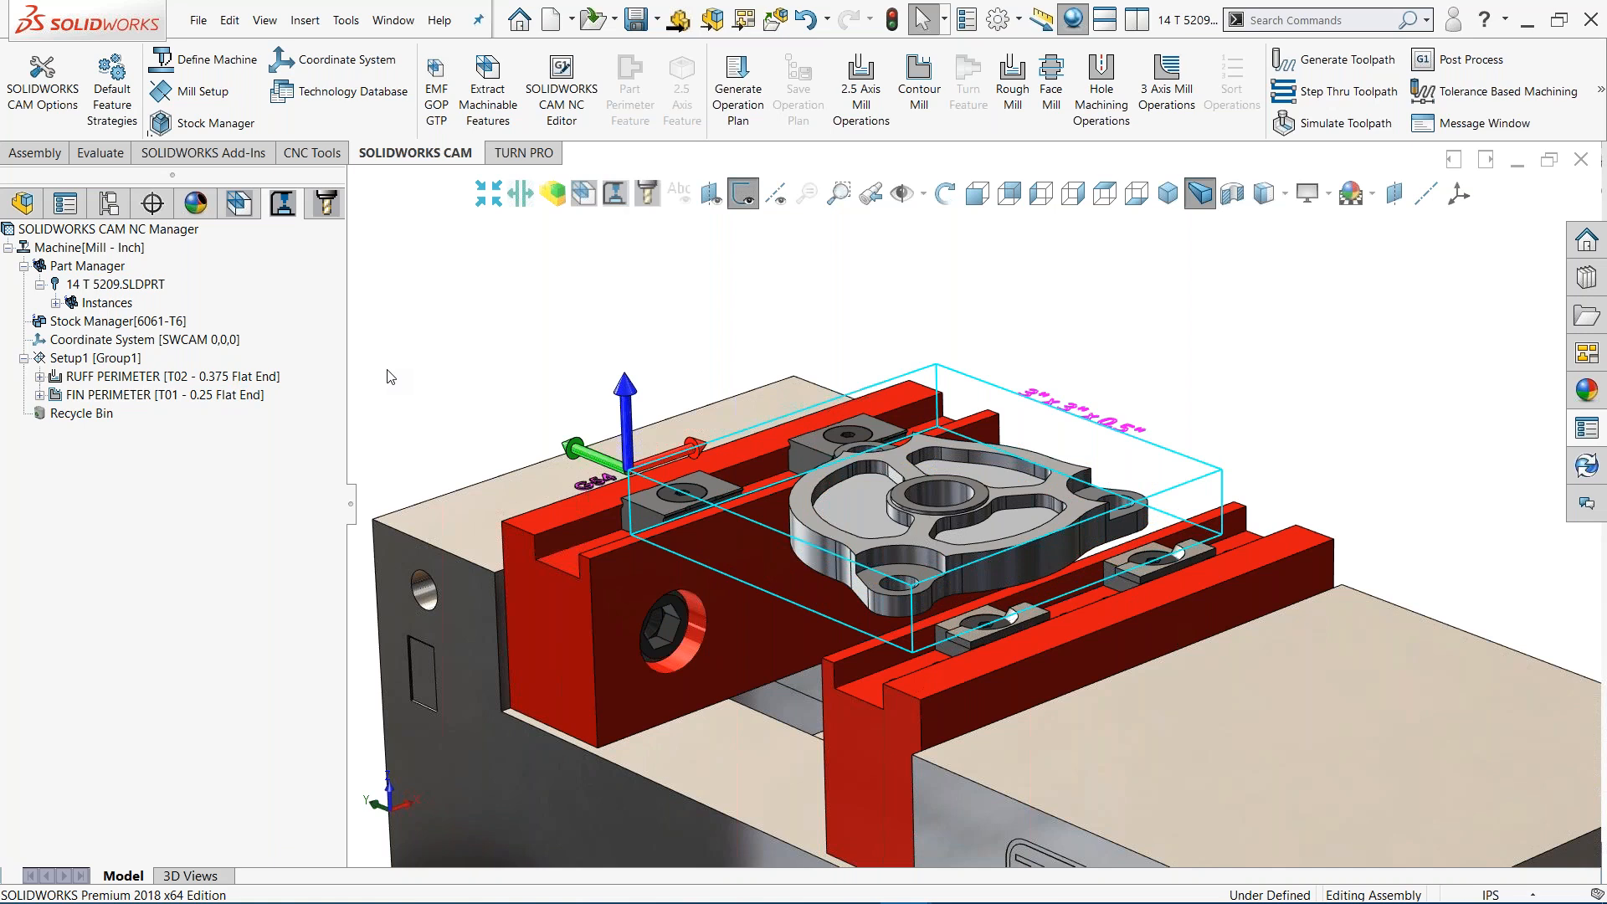
key("alt+Tab")
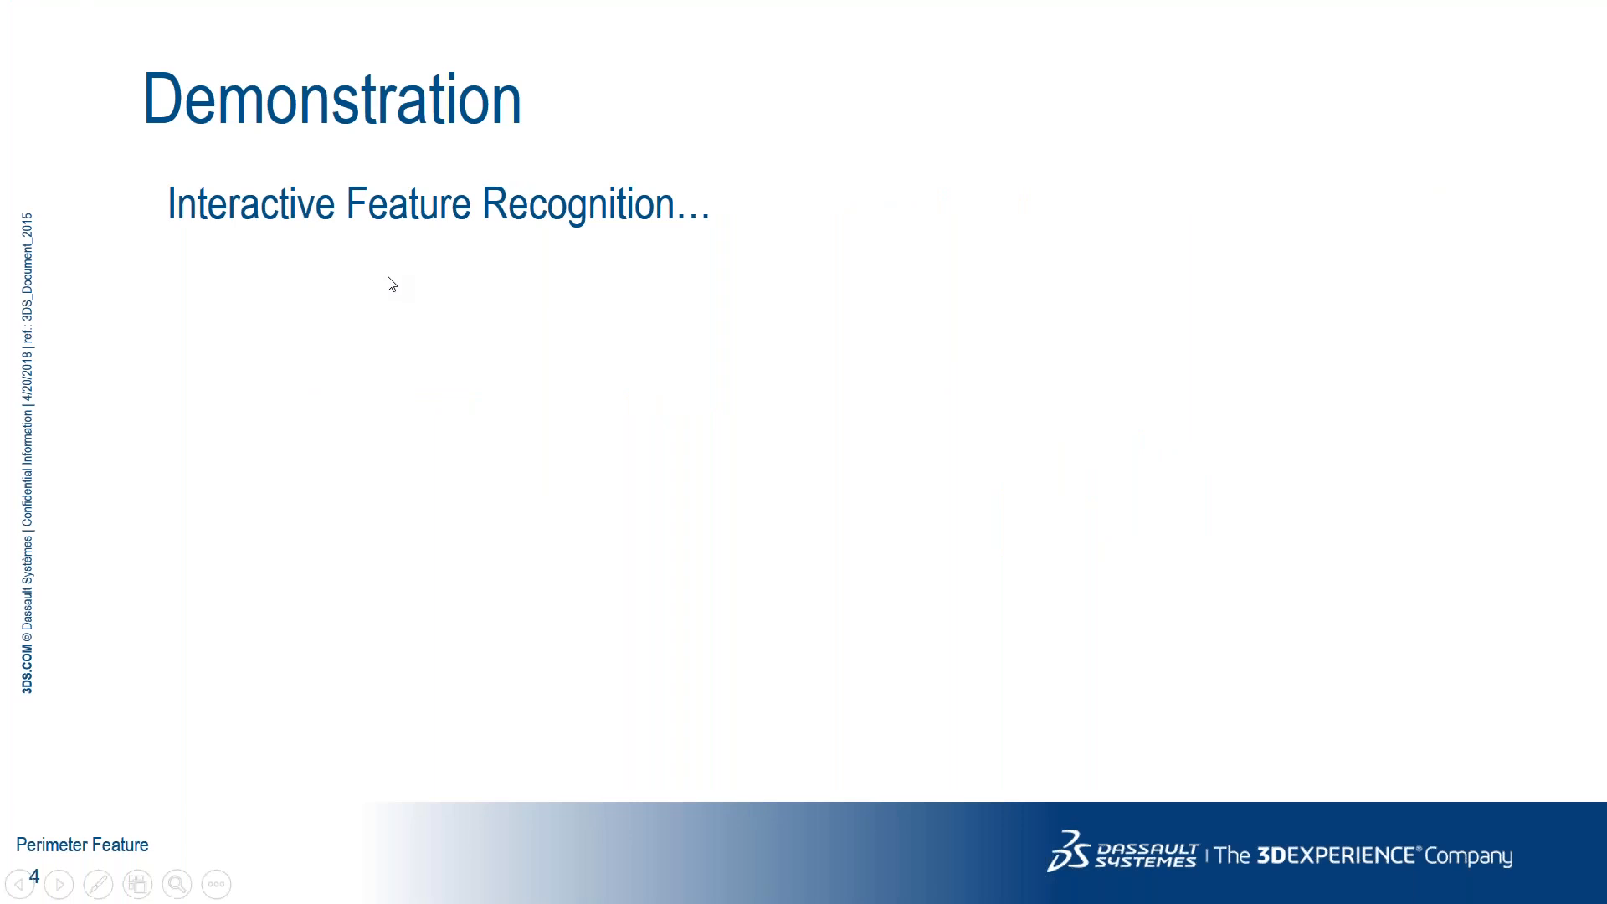
left_click(473, 301)
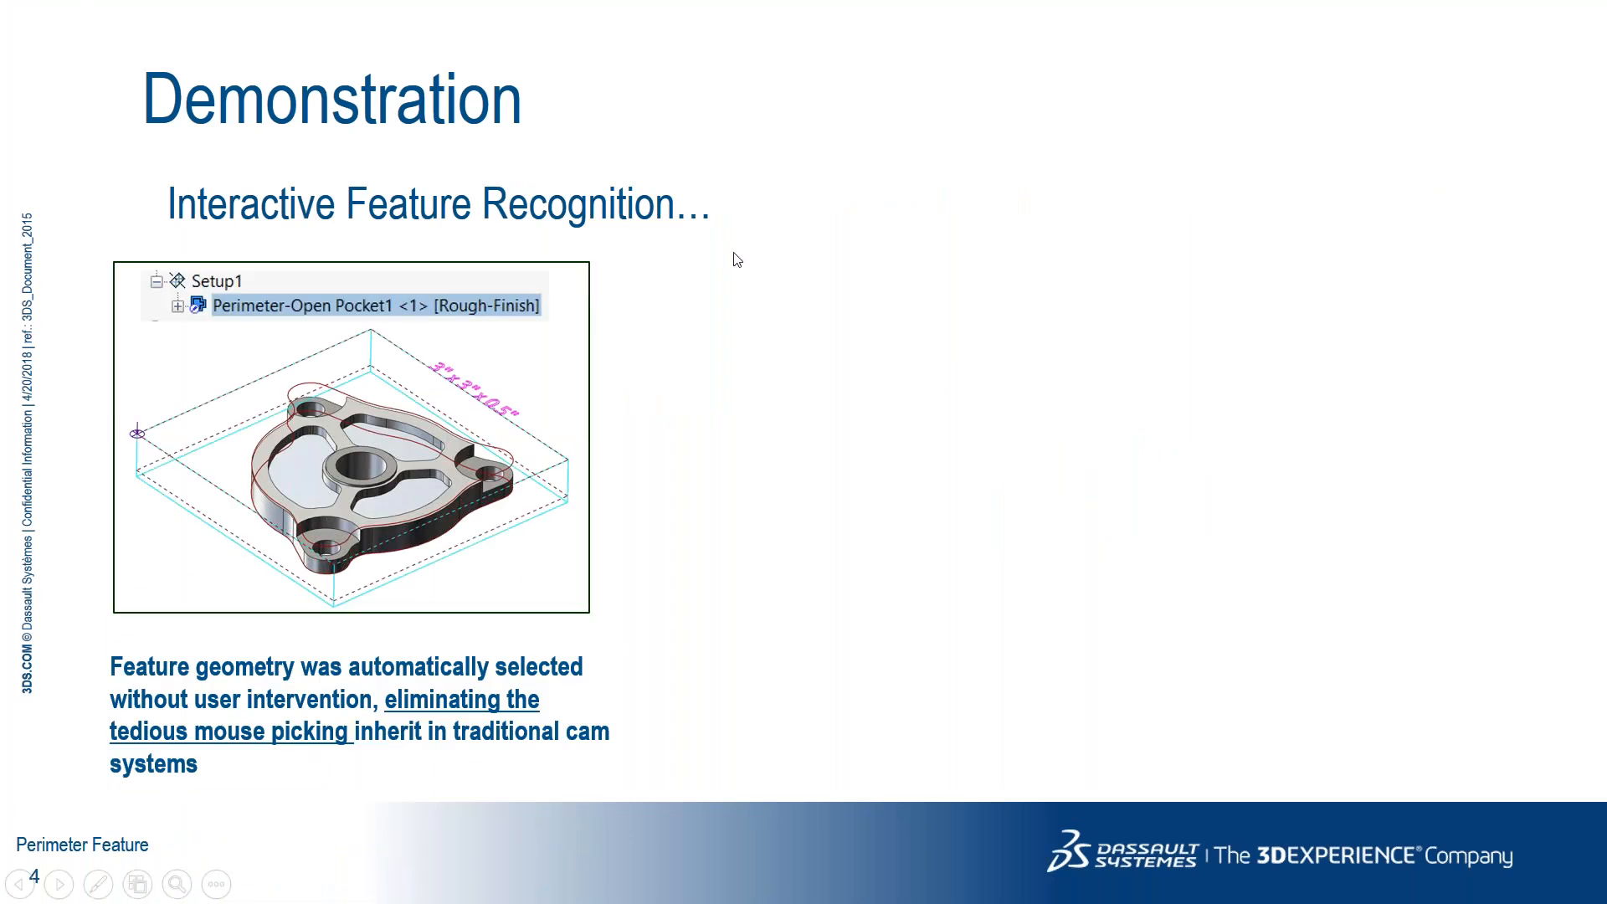
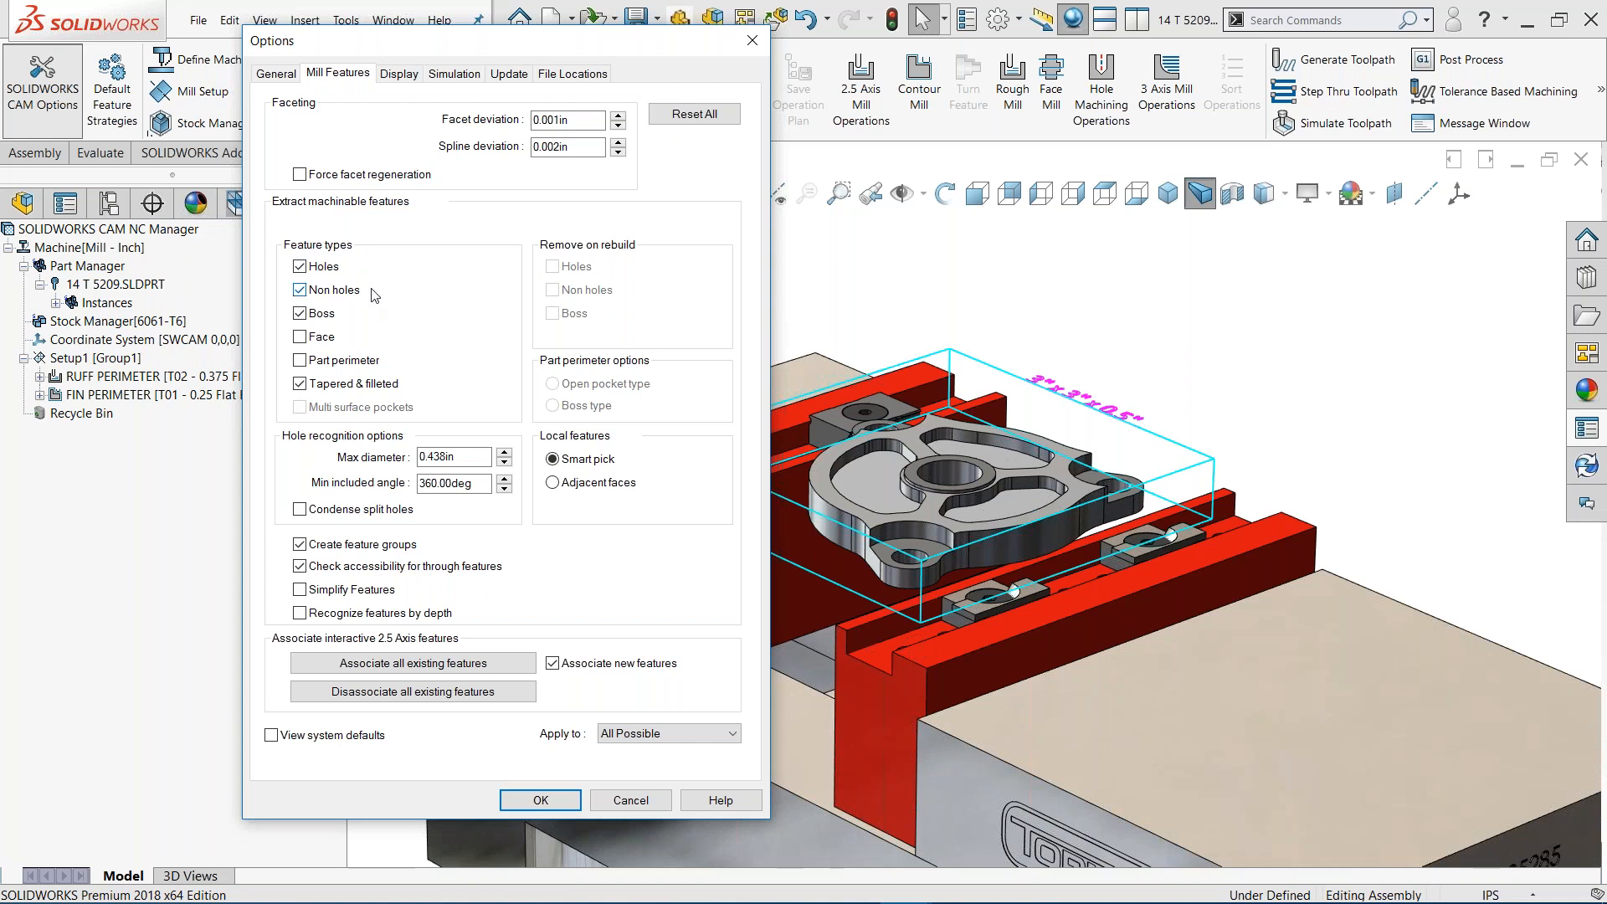
Accept Holes, Non holes, Boss and Tapered & filleted as mill feature types, and extract the part's machinable features
left_click(544, 799)
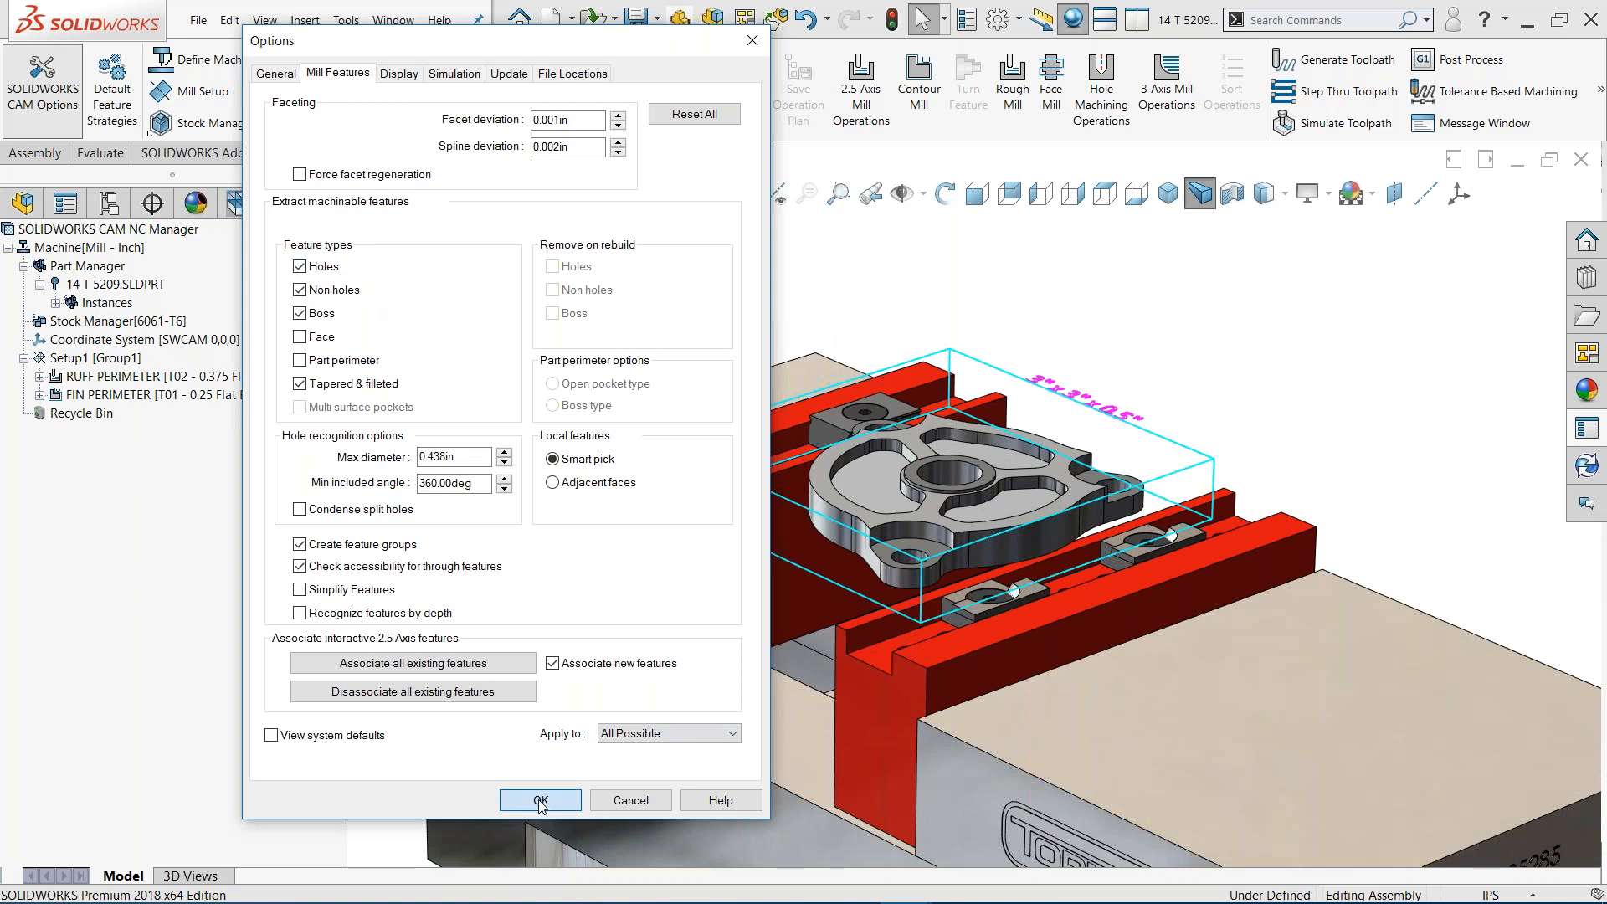
left_click(488, 91)
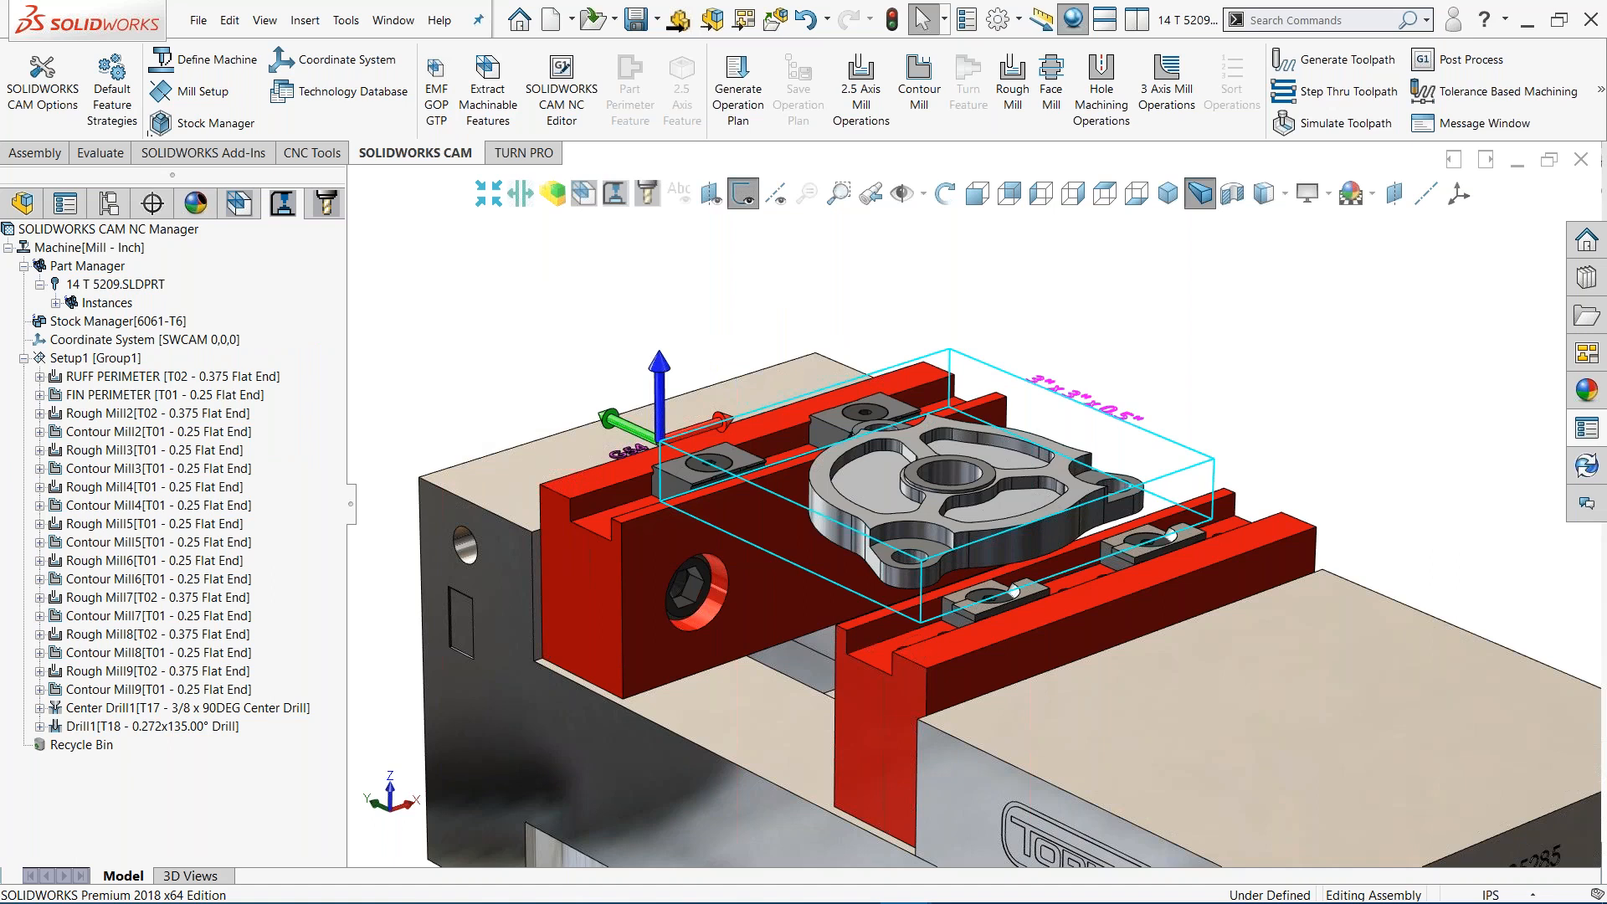
Examine the toolpaths of the new rough and contour mill operations one by one, from Rough Mill2 through Rough Mill6
left_click(125, 415)
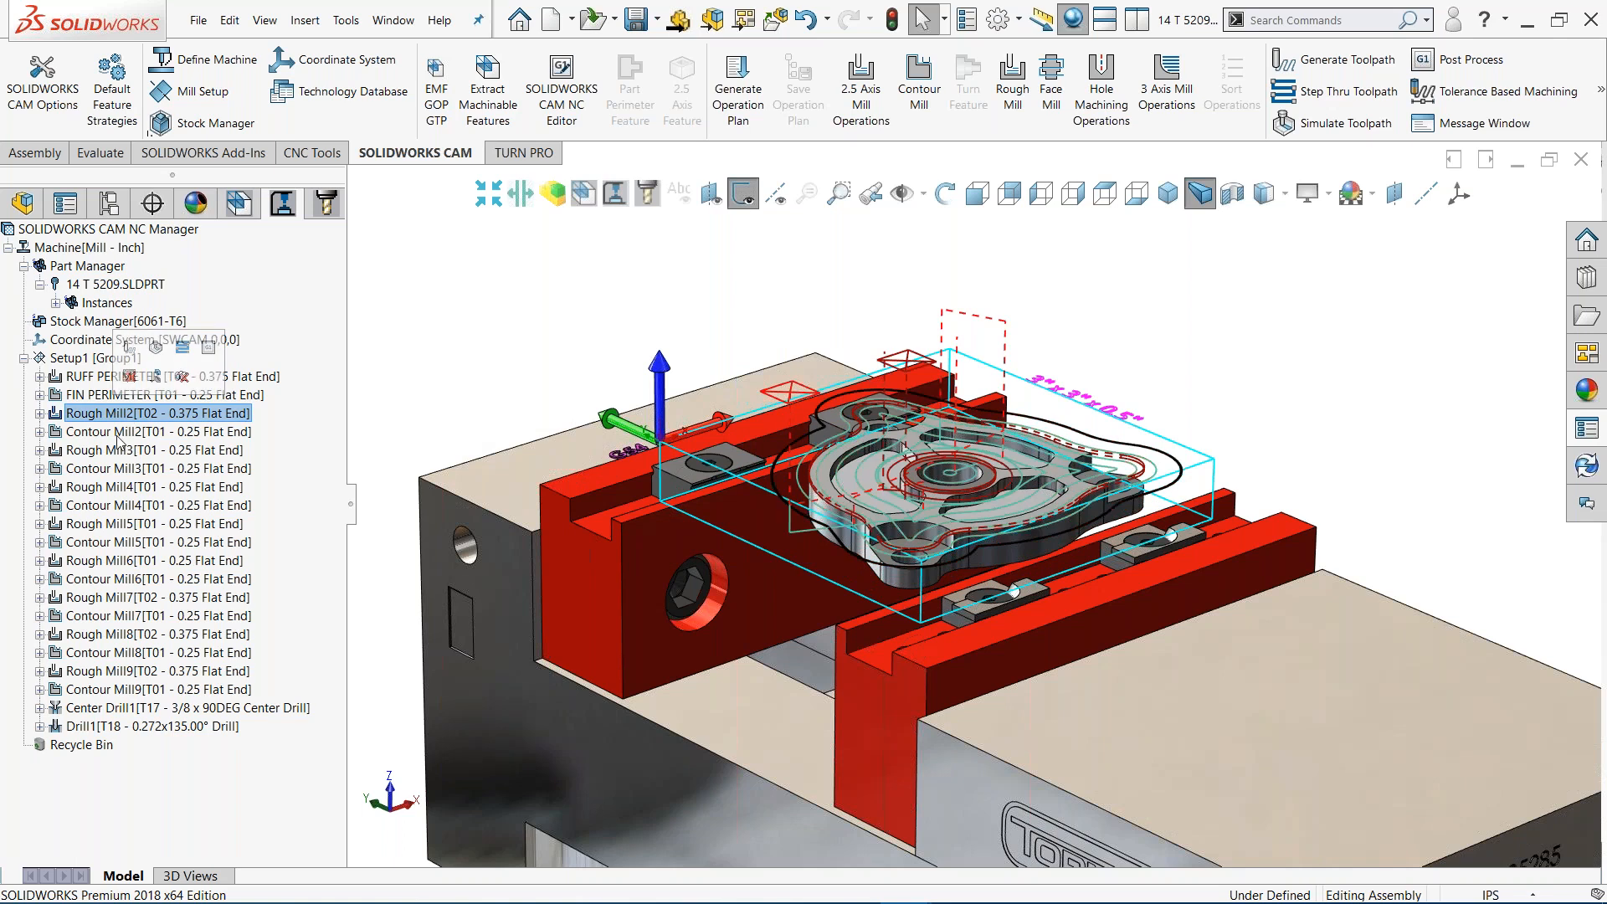
left_click(126, 449)
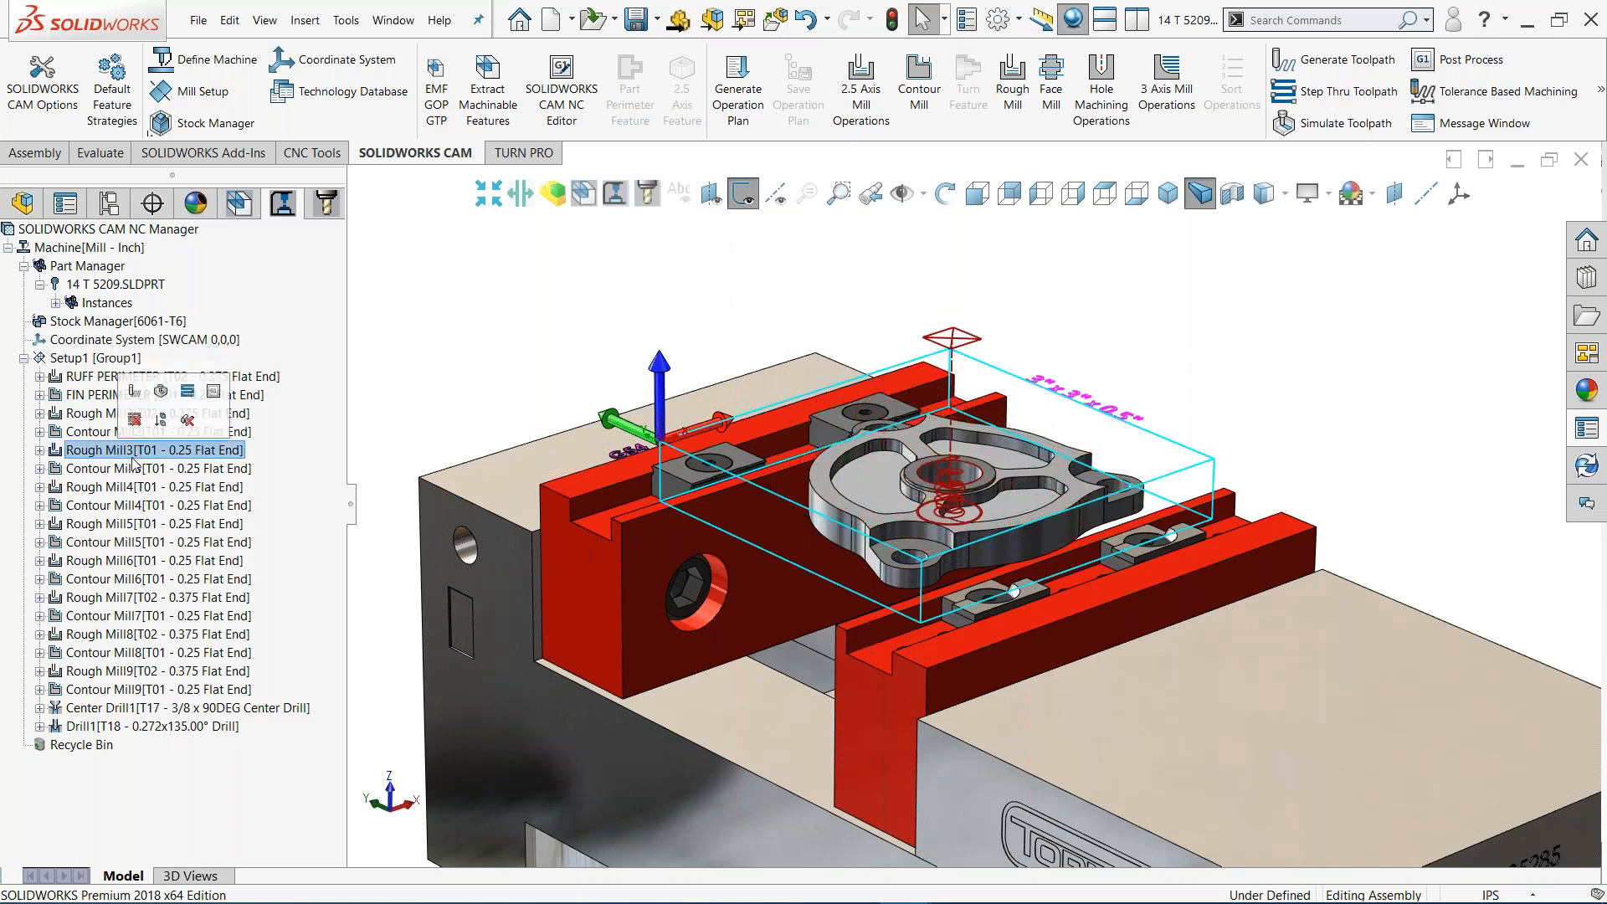
left_click(132, 468)
left_click(130, 487)
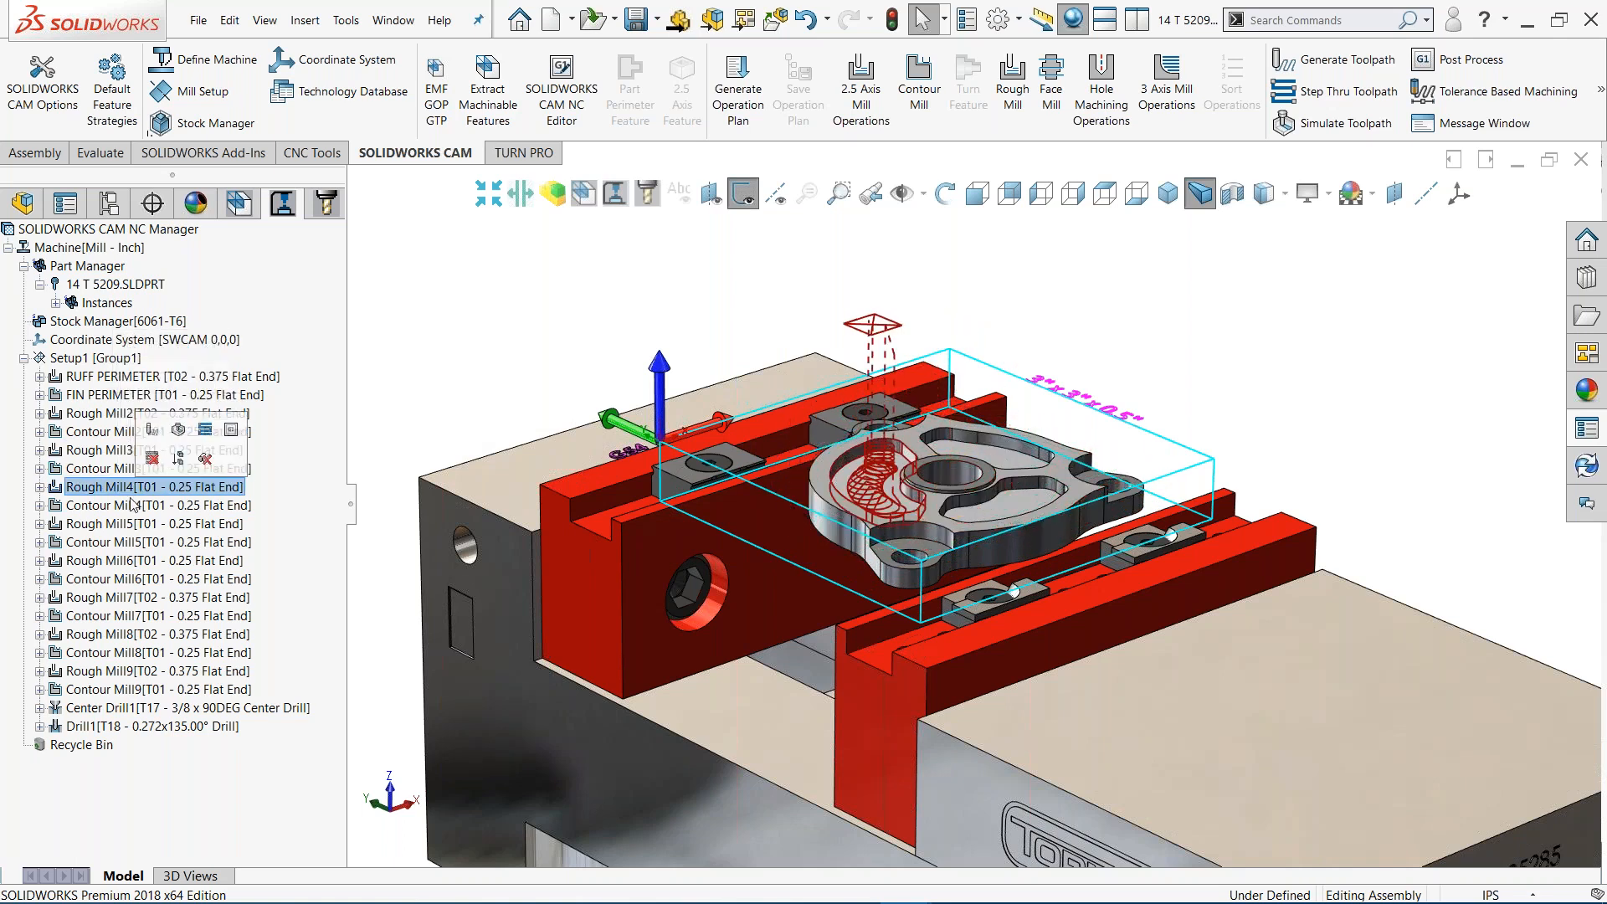
left_click(130, 505)
left_click(130, 524)
left_click(129, 542)
left_click(130, 561)
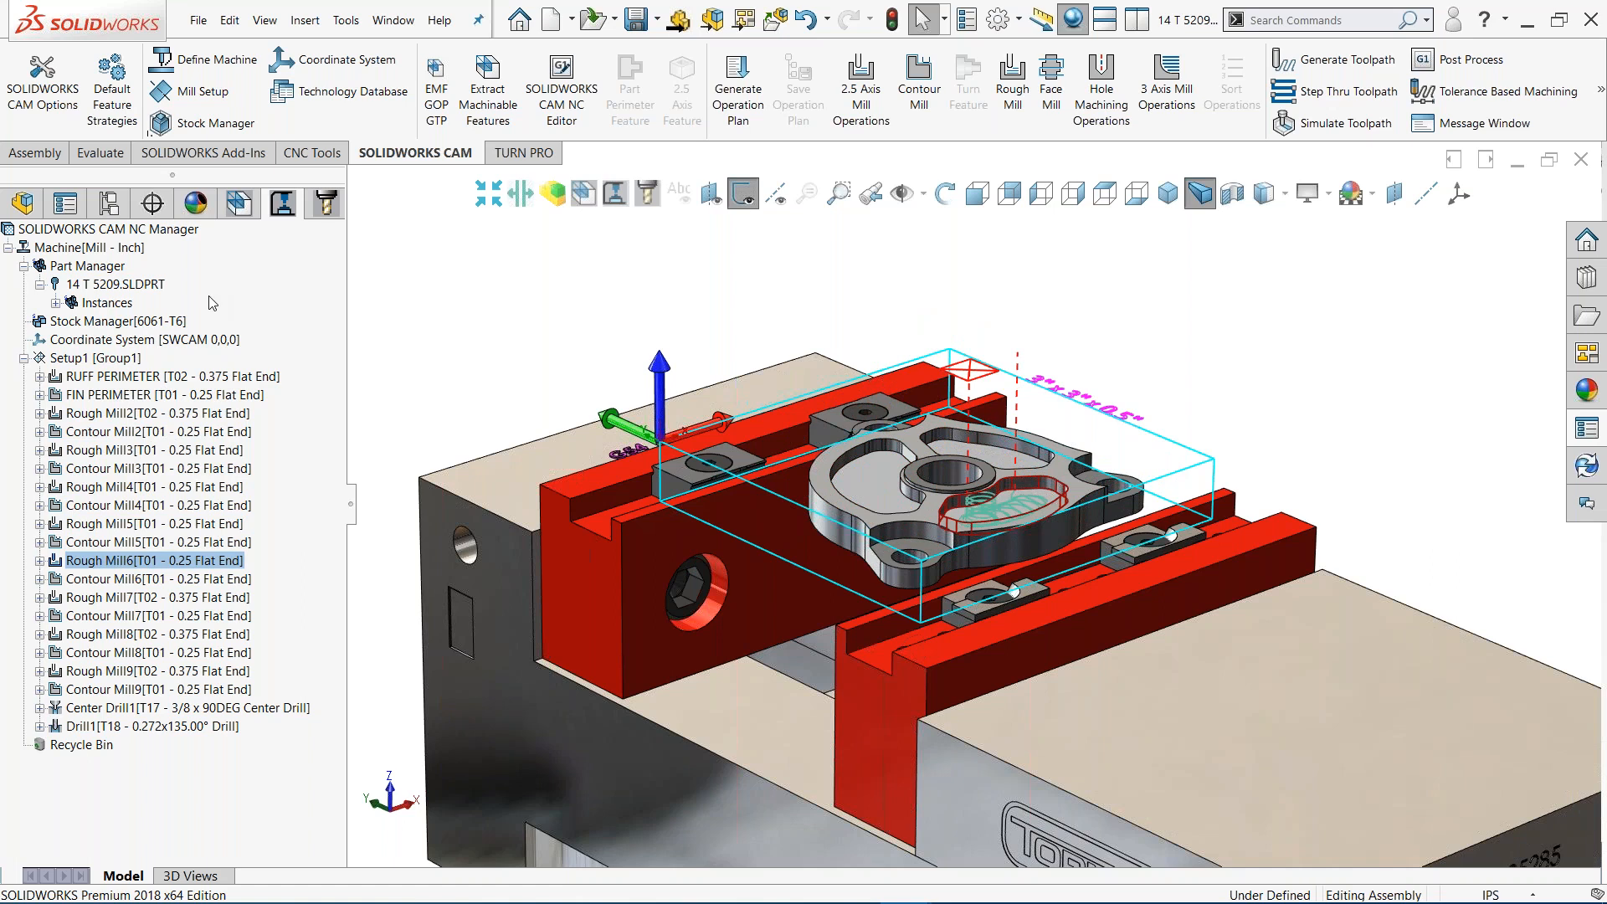
Examine the toolpaths of Rough Mill2, Contour Mill2, Rough Mill3 and Contour Mill3 on the part
left_click(132, 414)
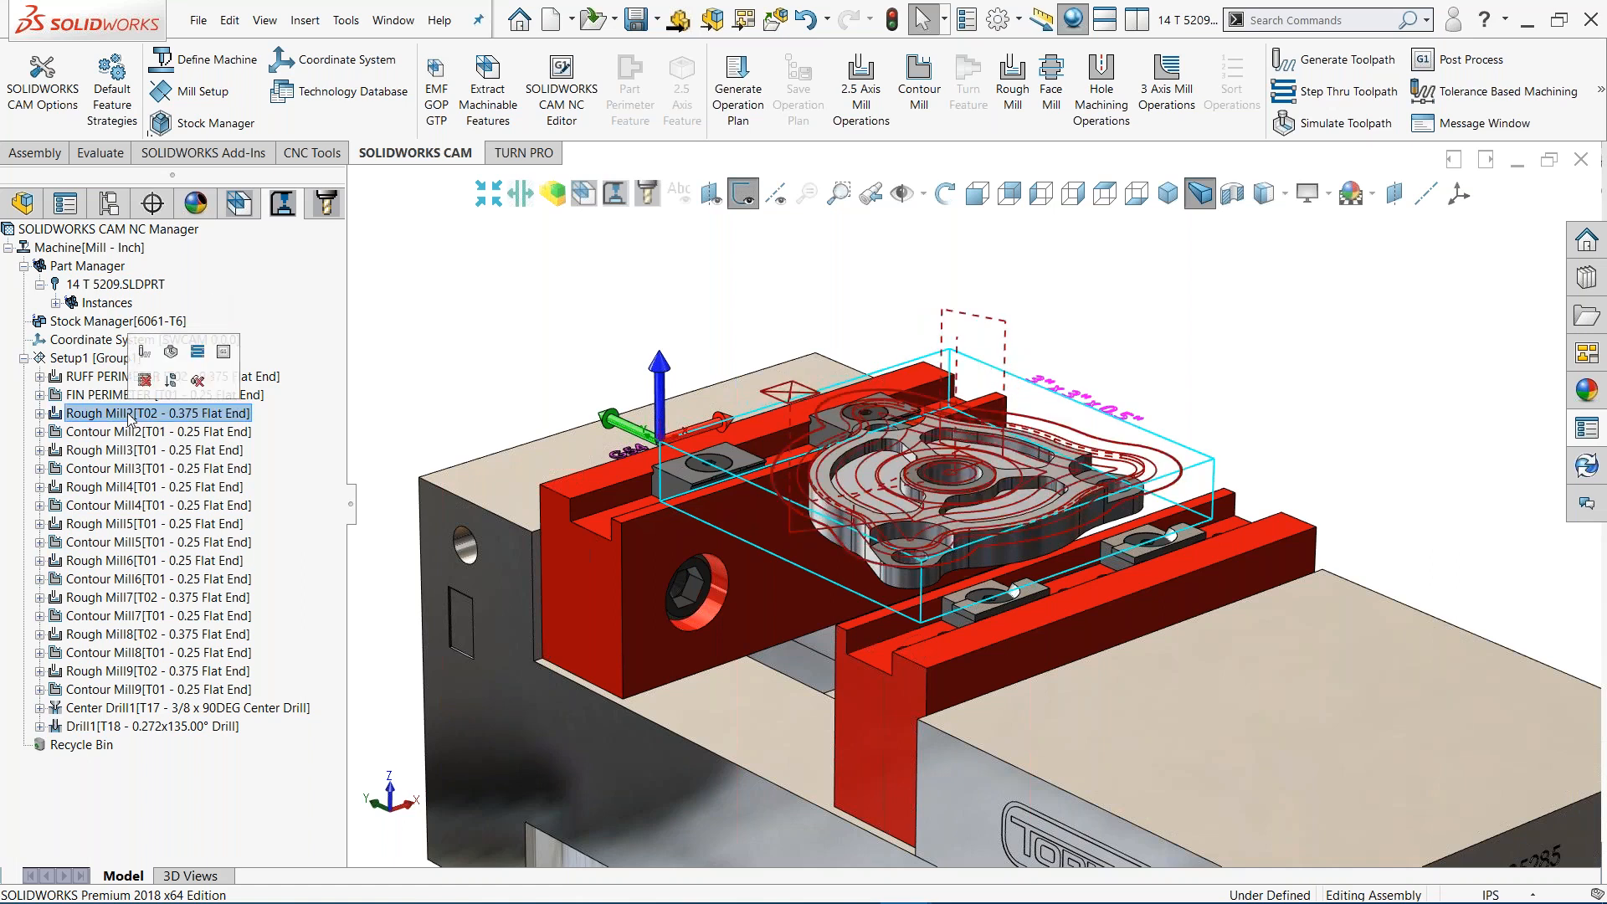
scroll(968, 487, "down", 3)
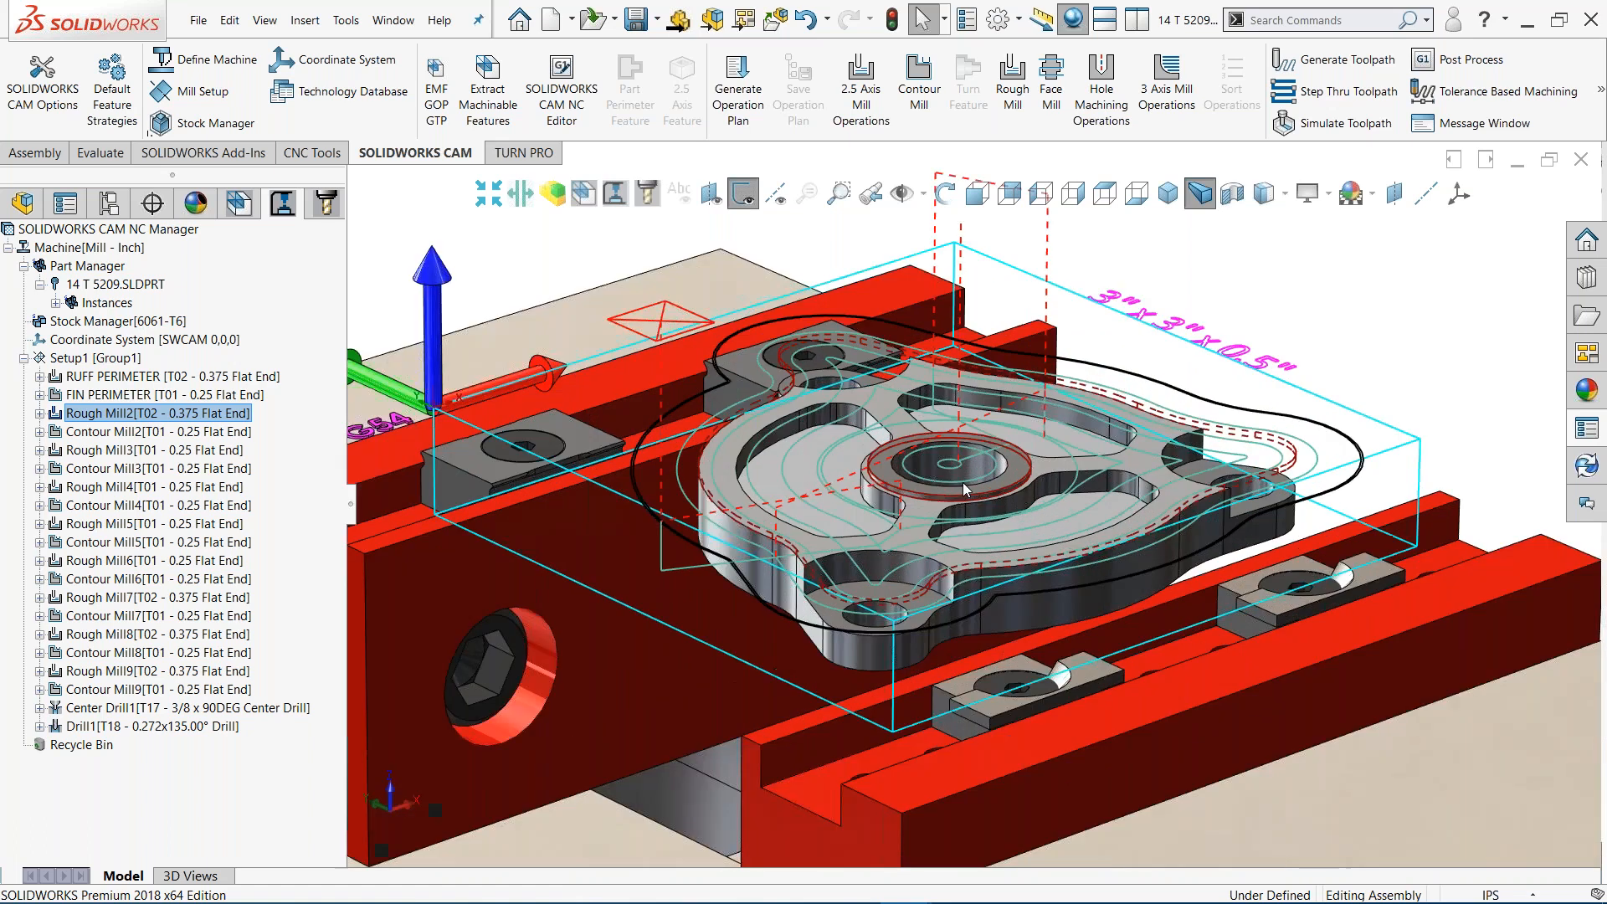
scroll(963, 482, "down", 2)
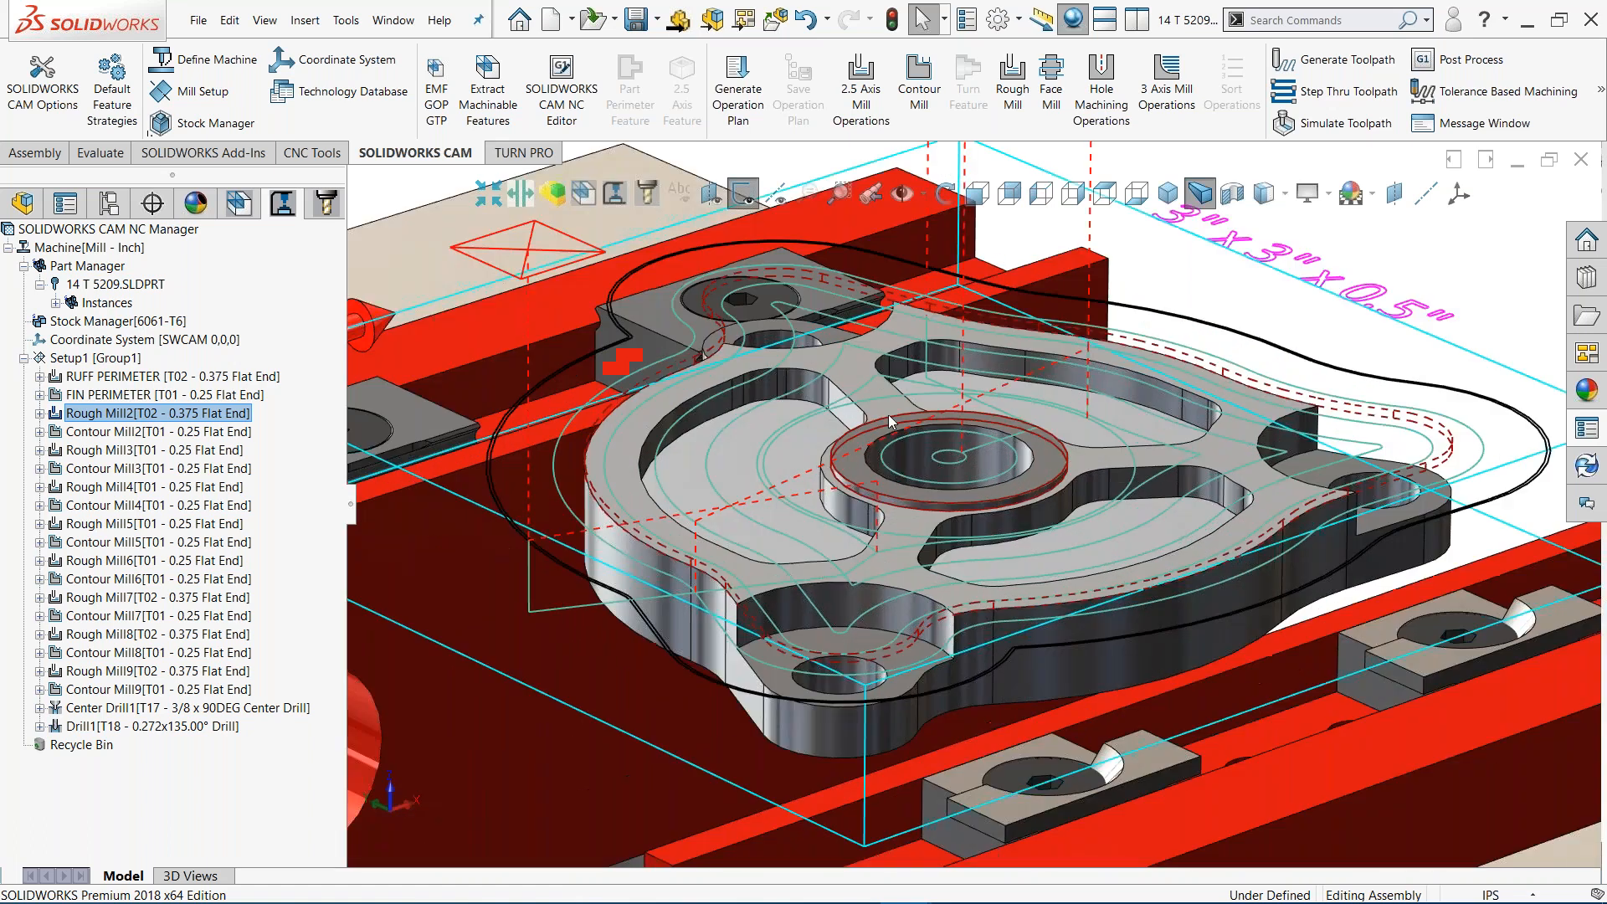
left_click(115, 440)
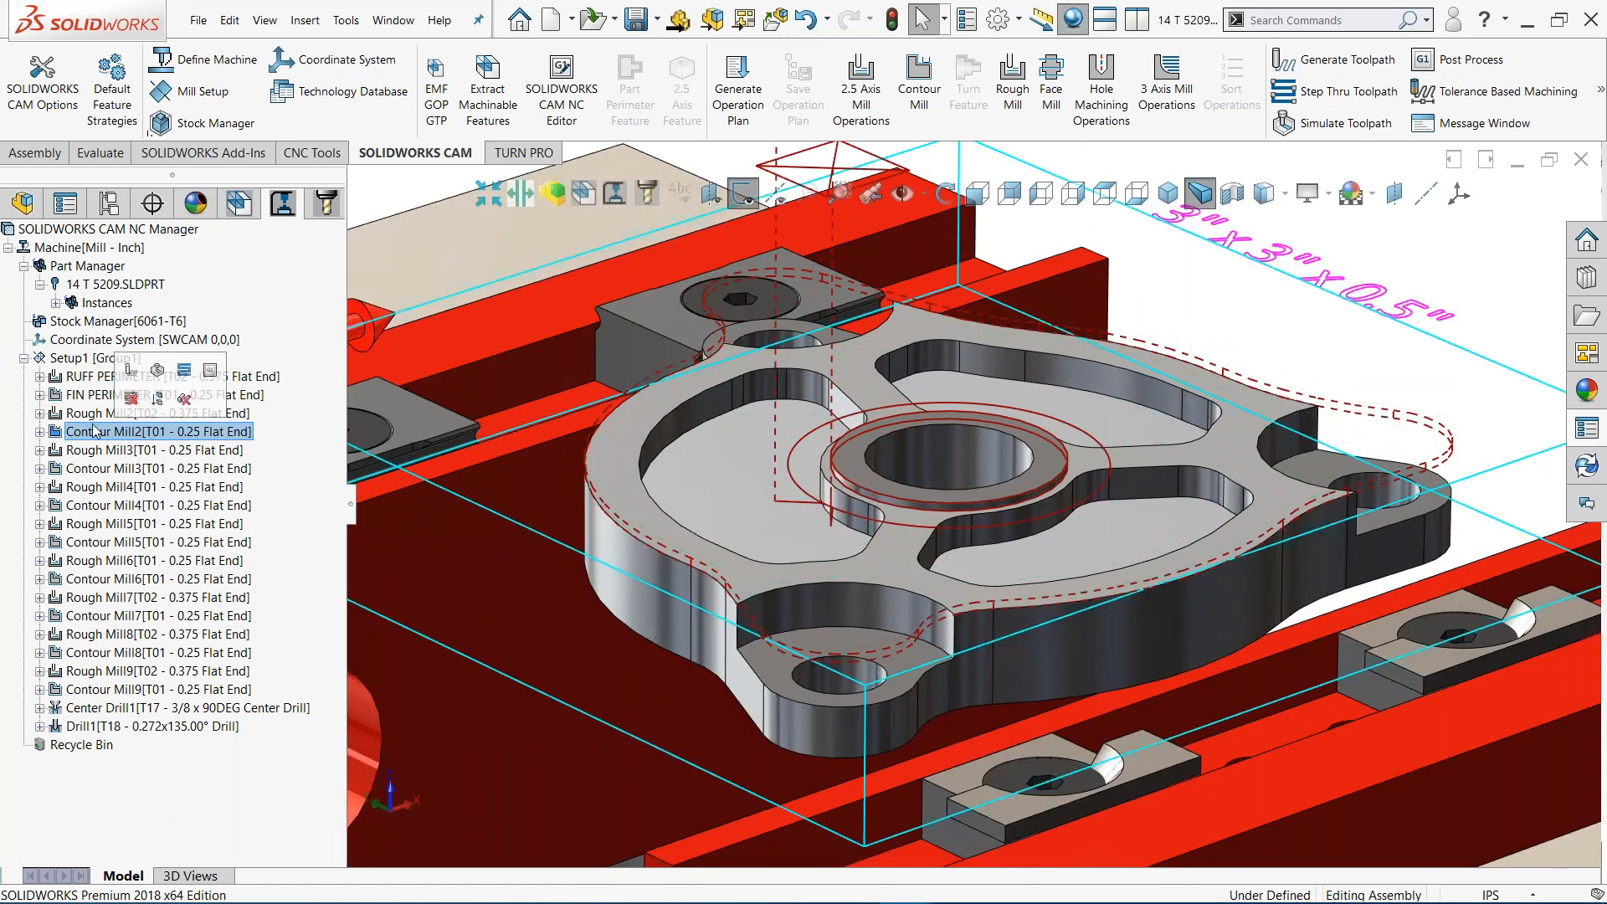
left_click(88, 419)
left_click(125, 452)
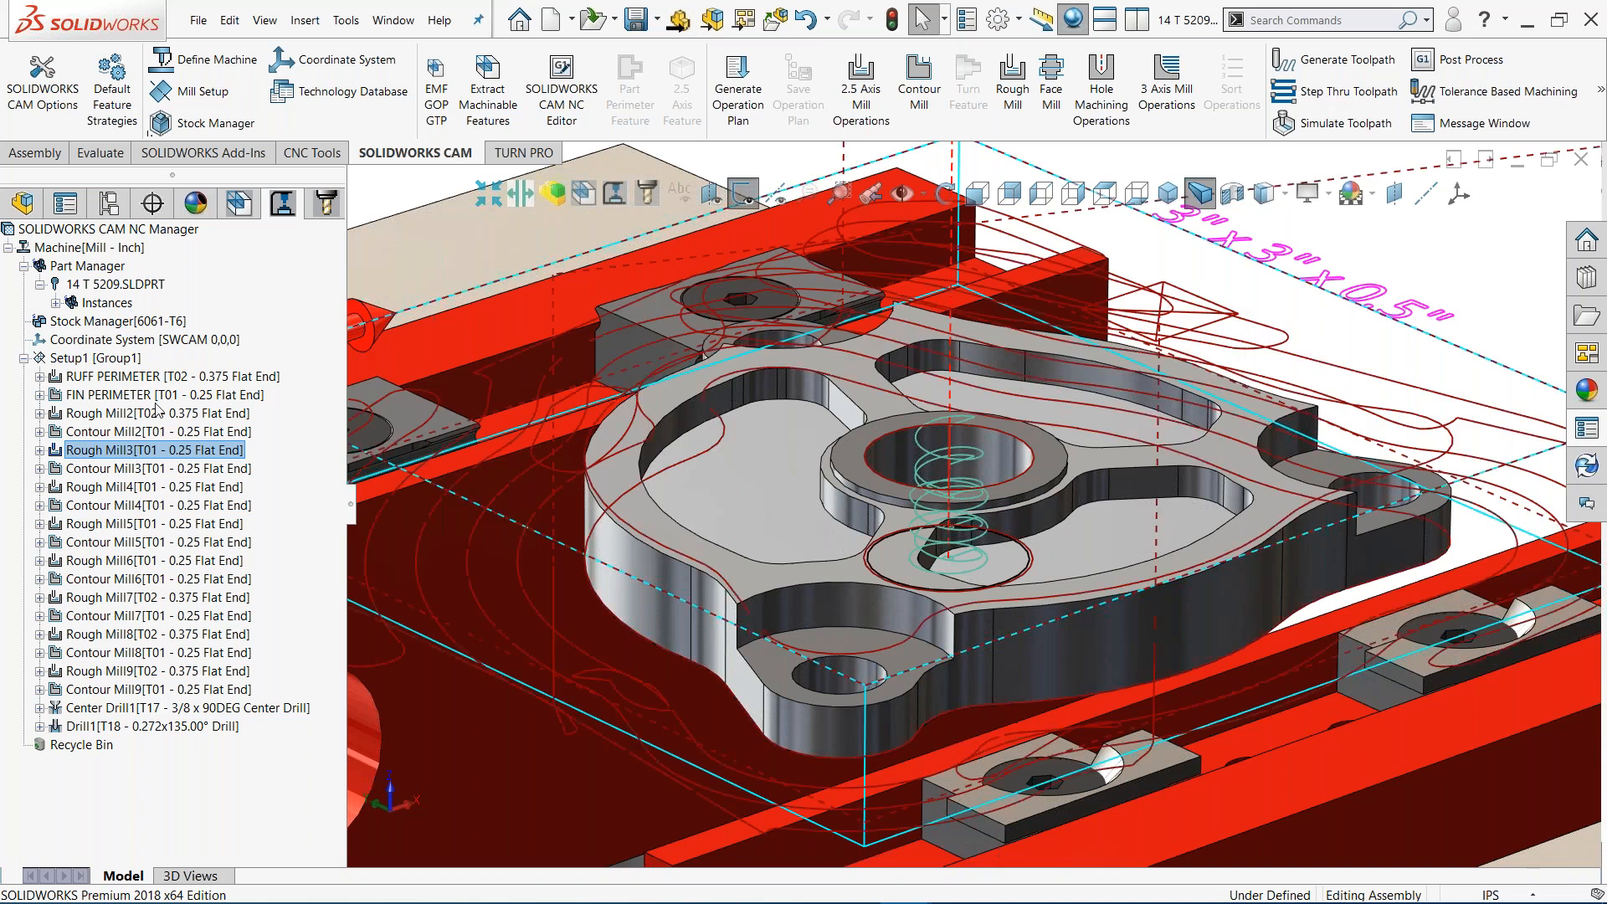
left_click(123, 469)
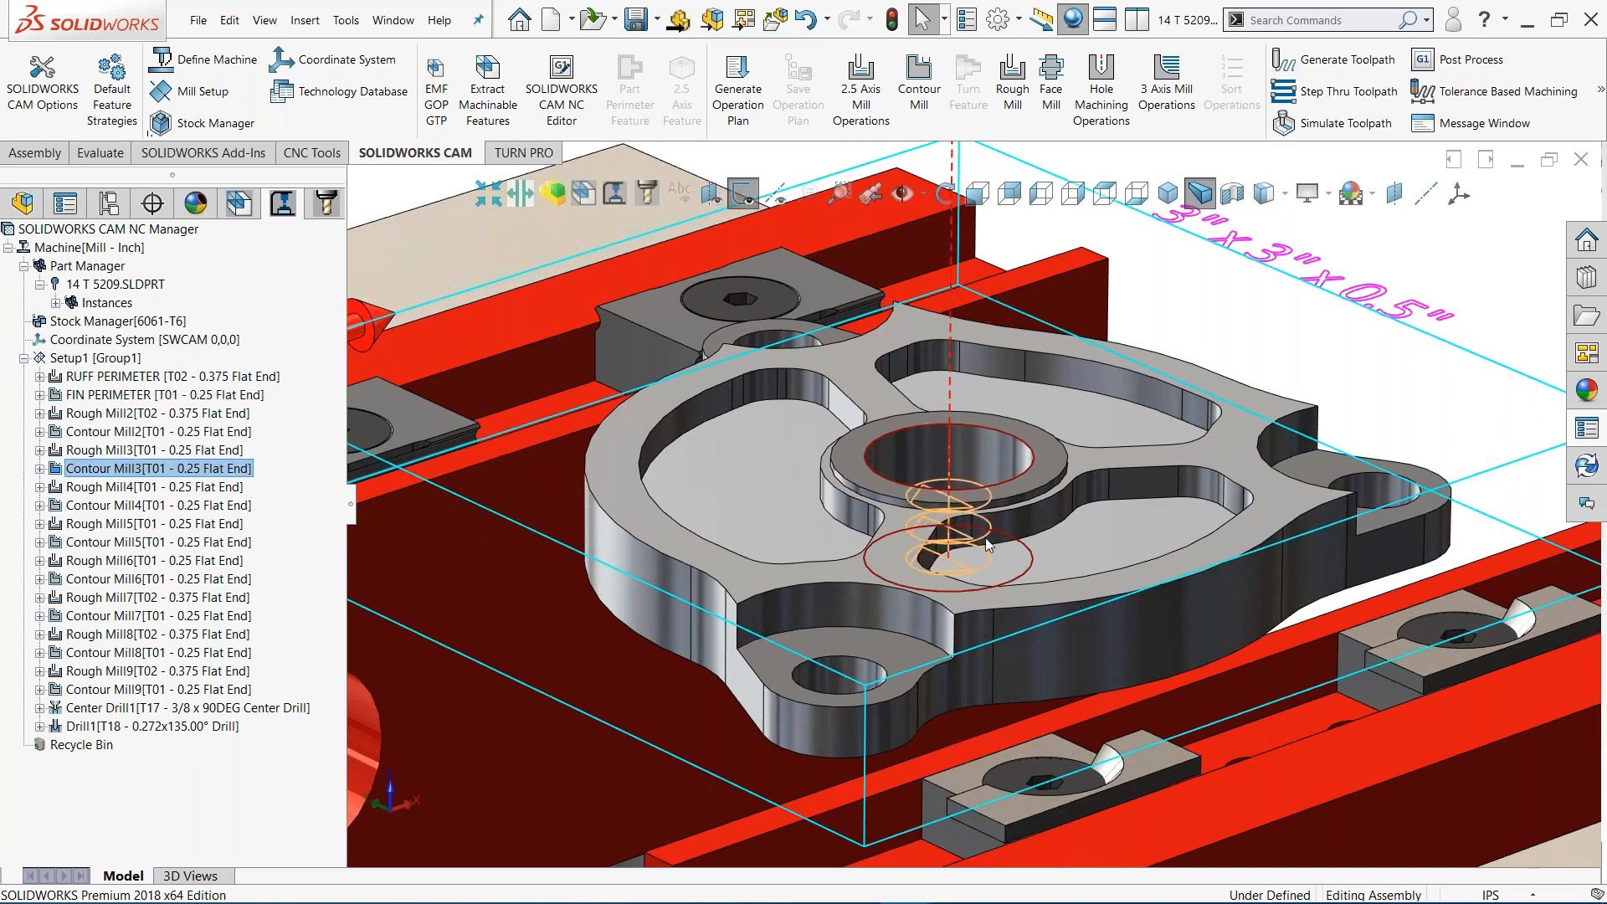
scroll(986, 537, "up", 3)
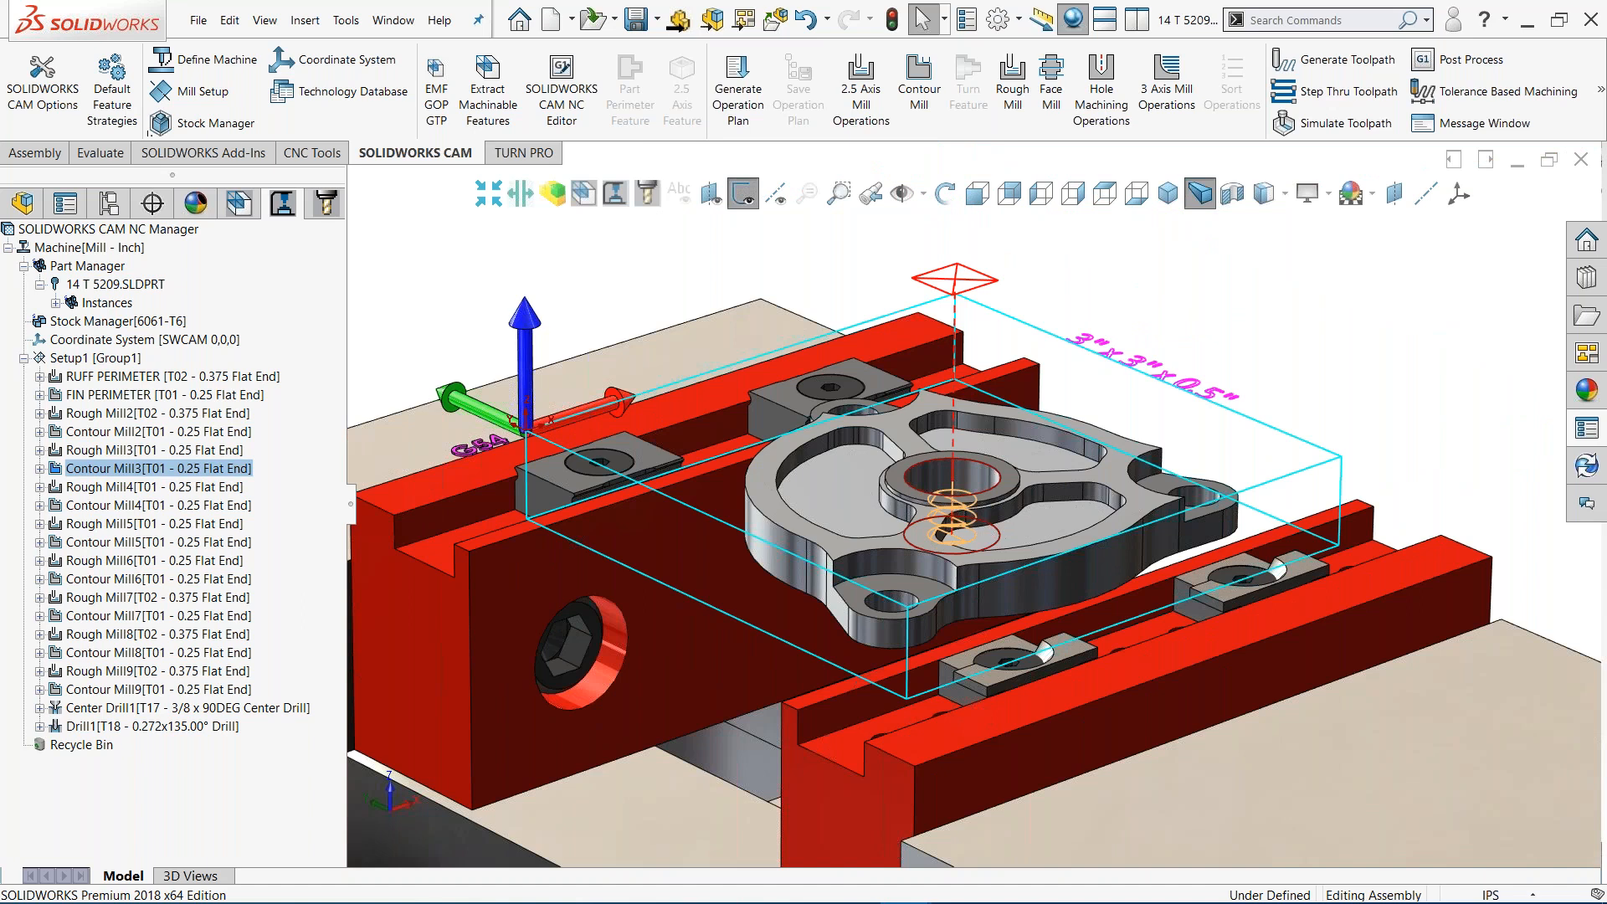
Rename the Rough Mill2 operation as RUFF BOSS
left_click(90, 434)
left_click(90, 433)
left_click(97, 414)
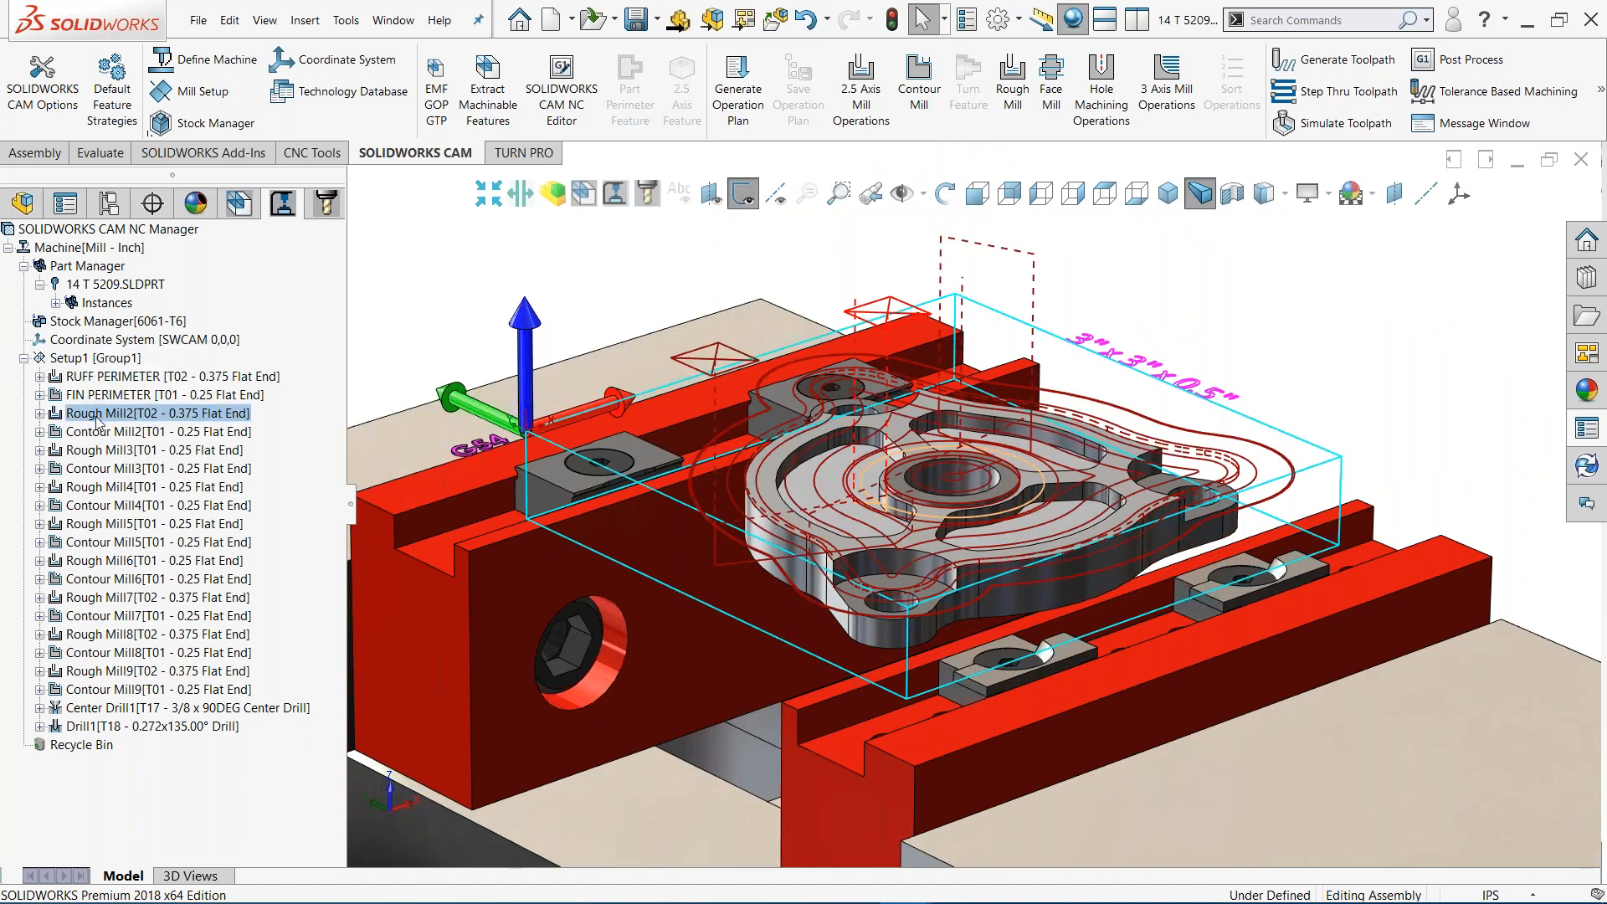
left_click(97, 419)
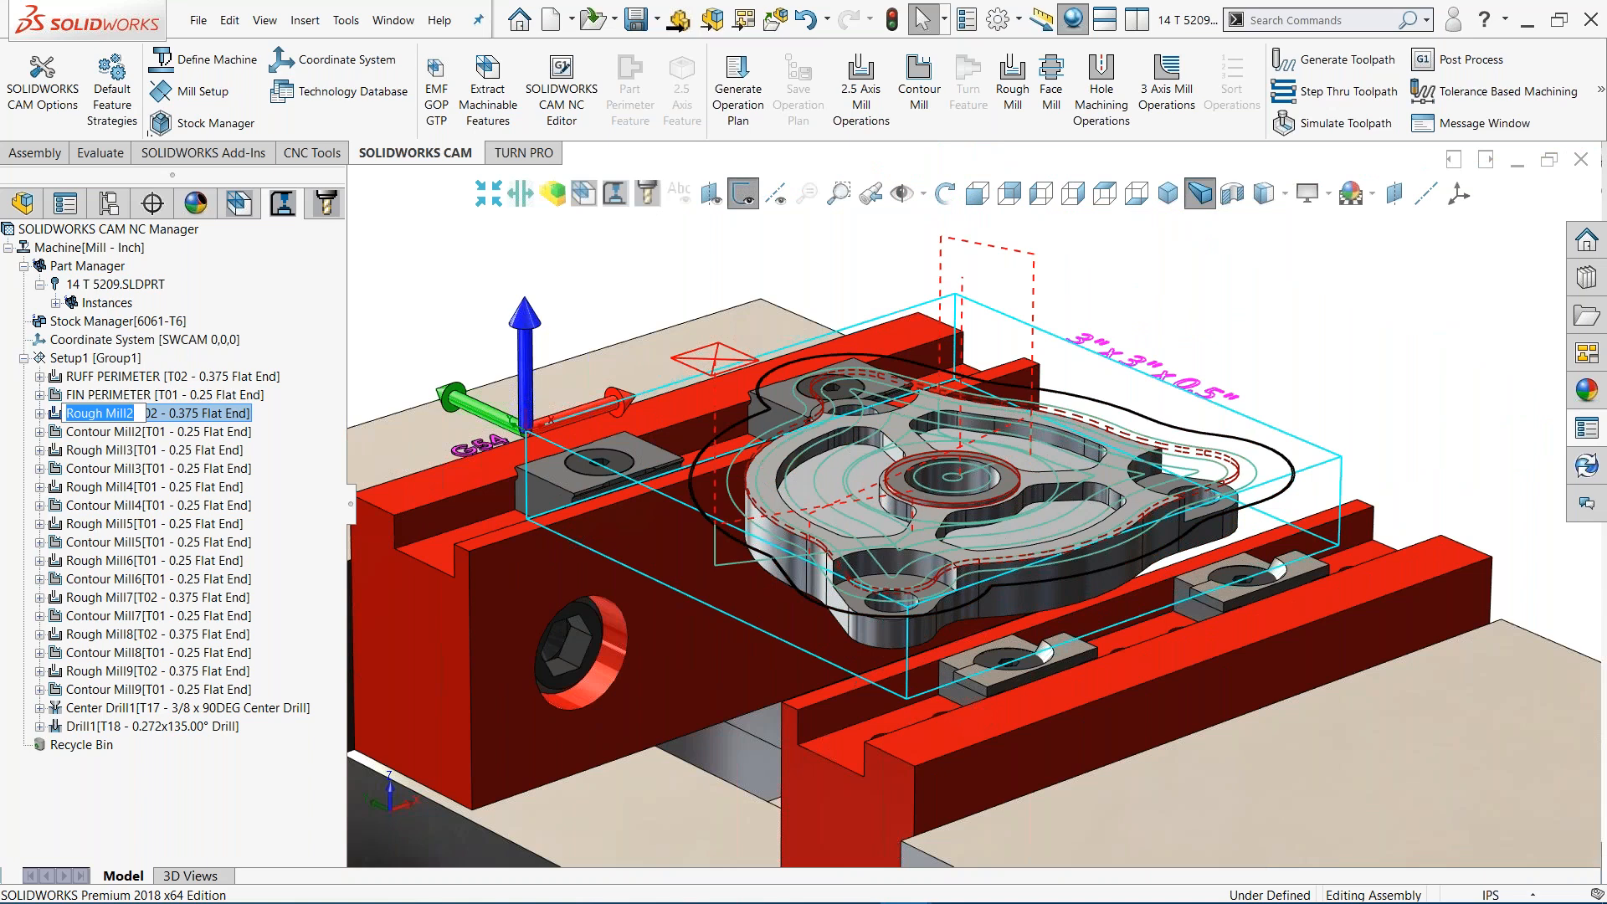
type("RUFF B")
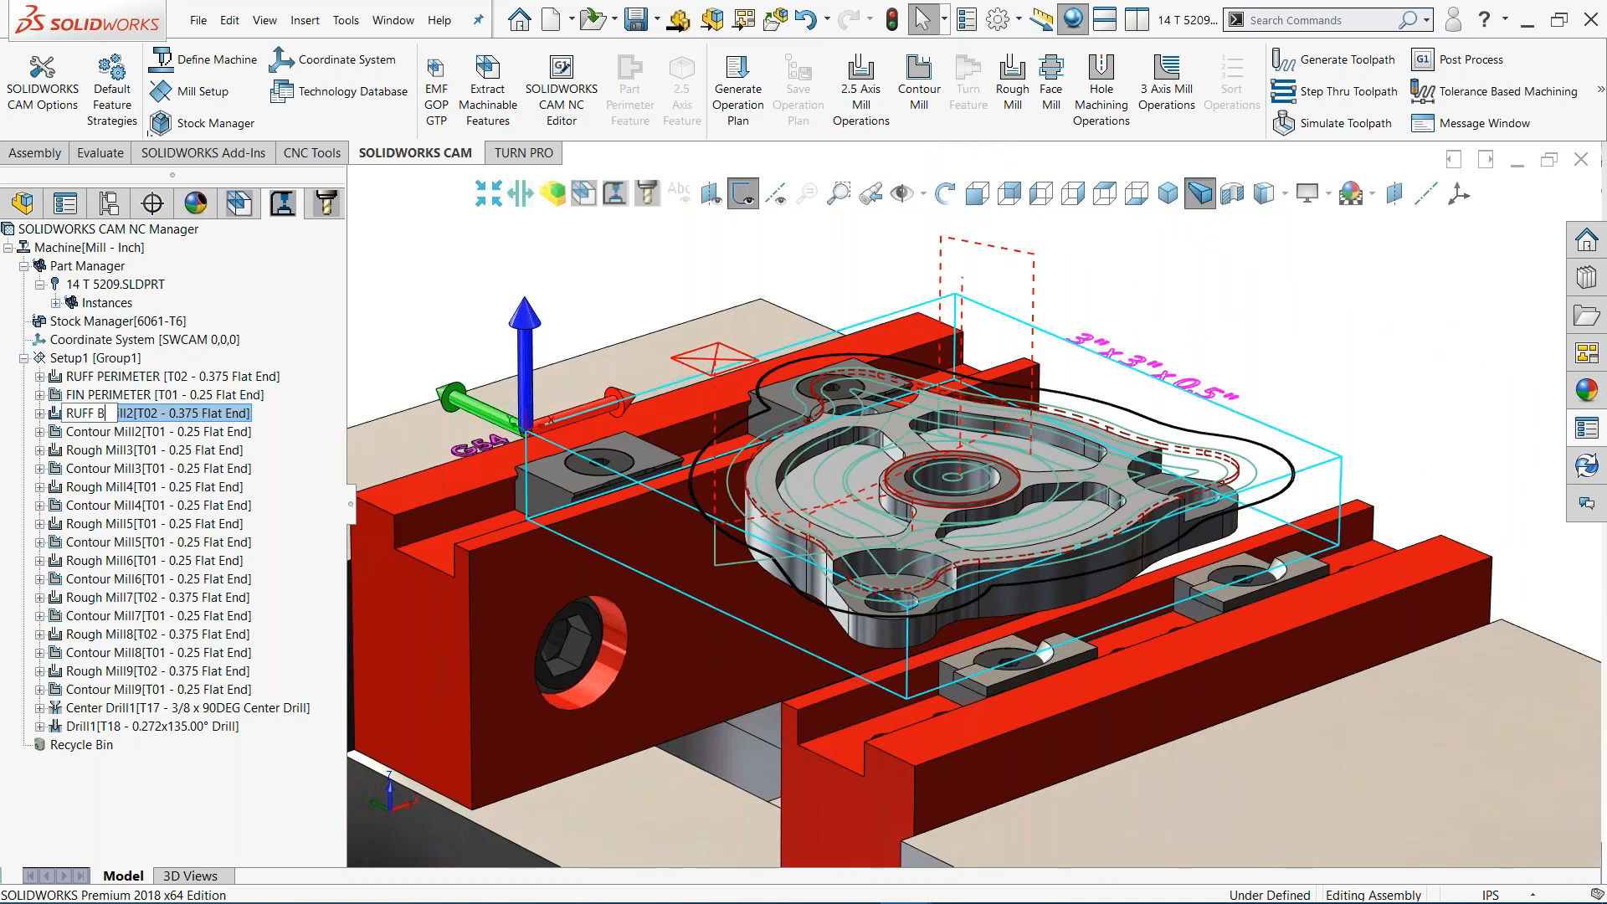
type("OSS")
key("Return")
Rename the Contour Mill2 operation as FIN BOSS
left_click(104, 434)
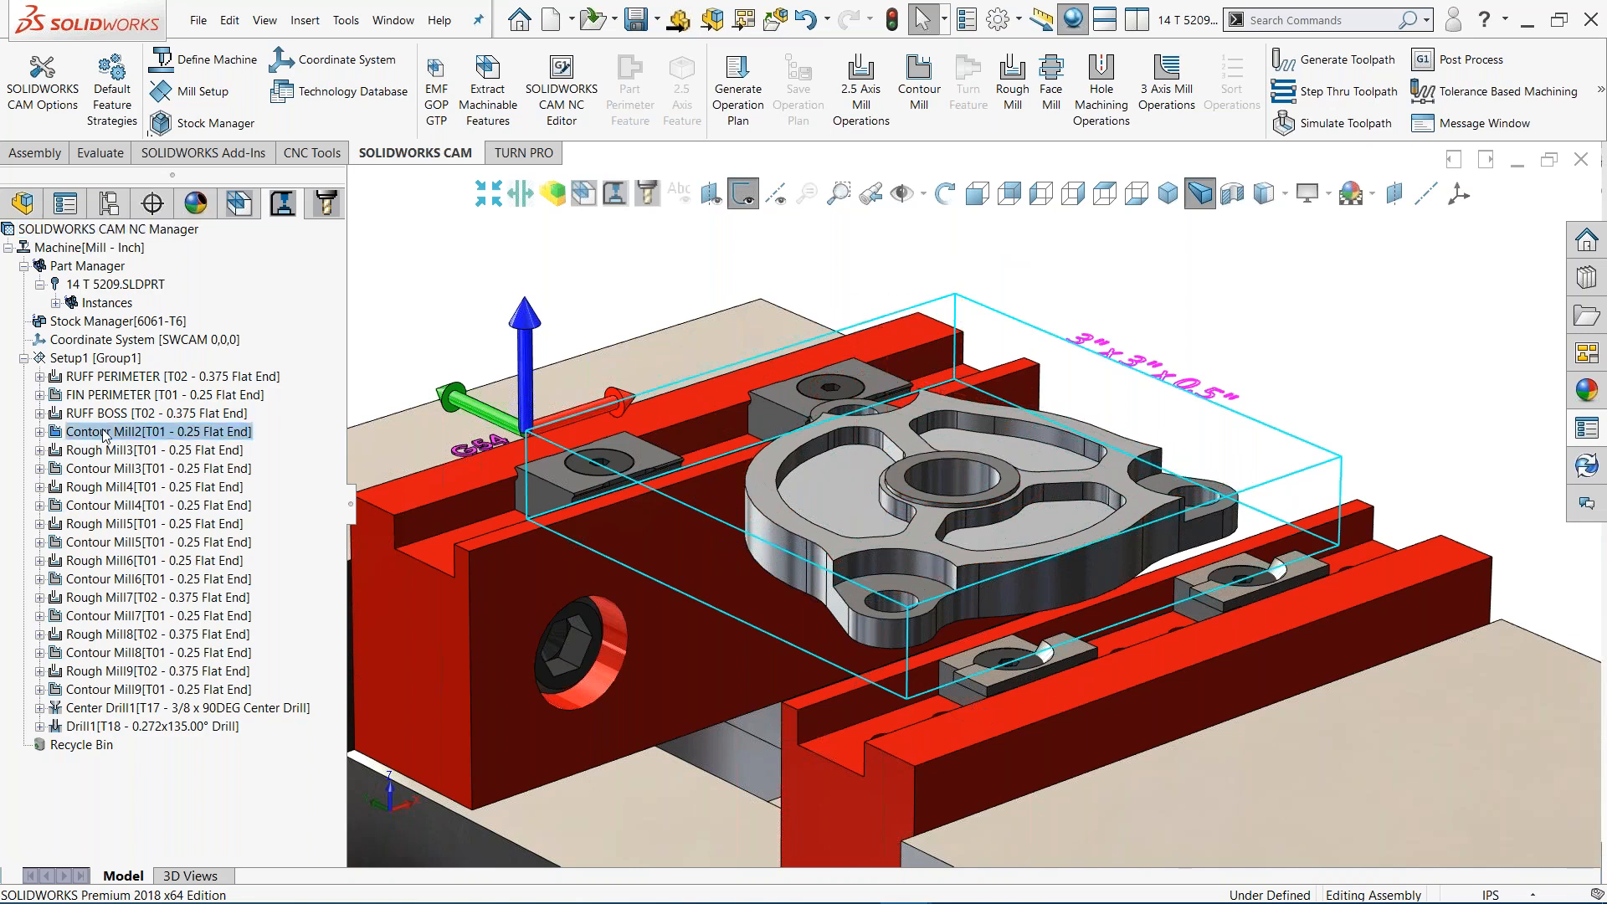
left_click(104, 434)
type("FIN BOSS")
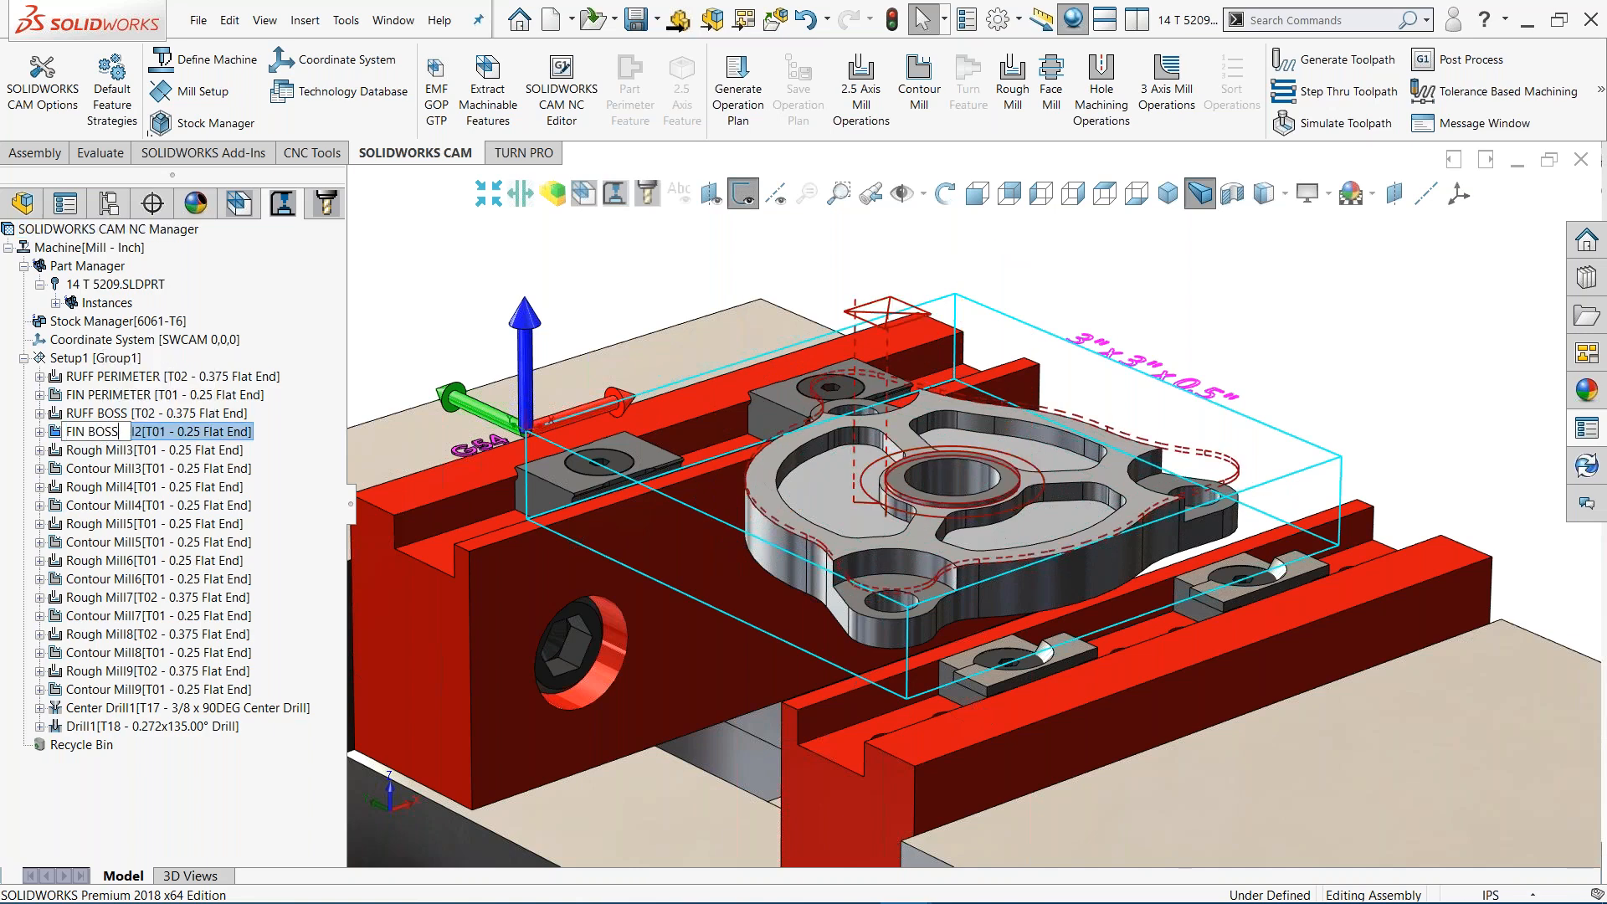
key("Return")
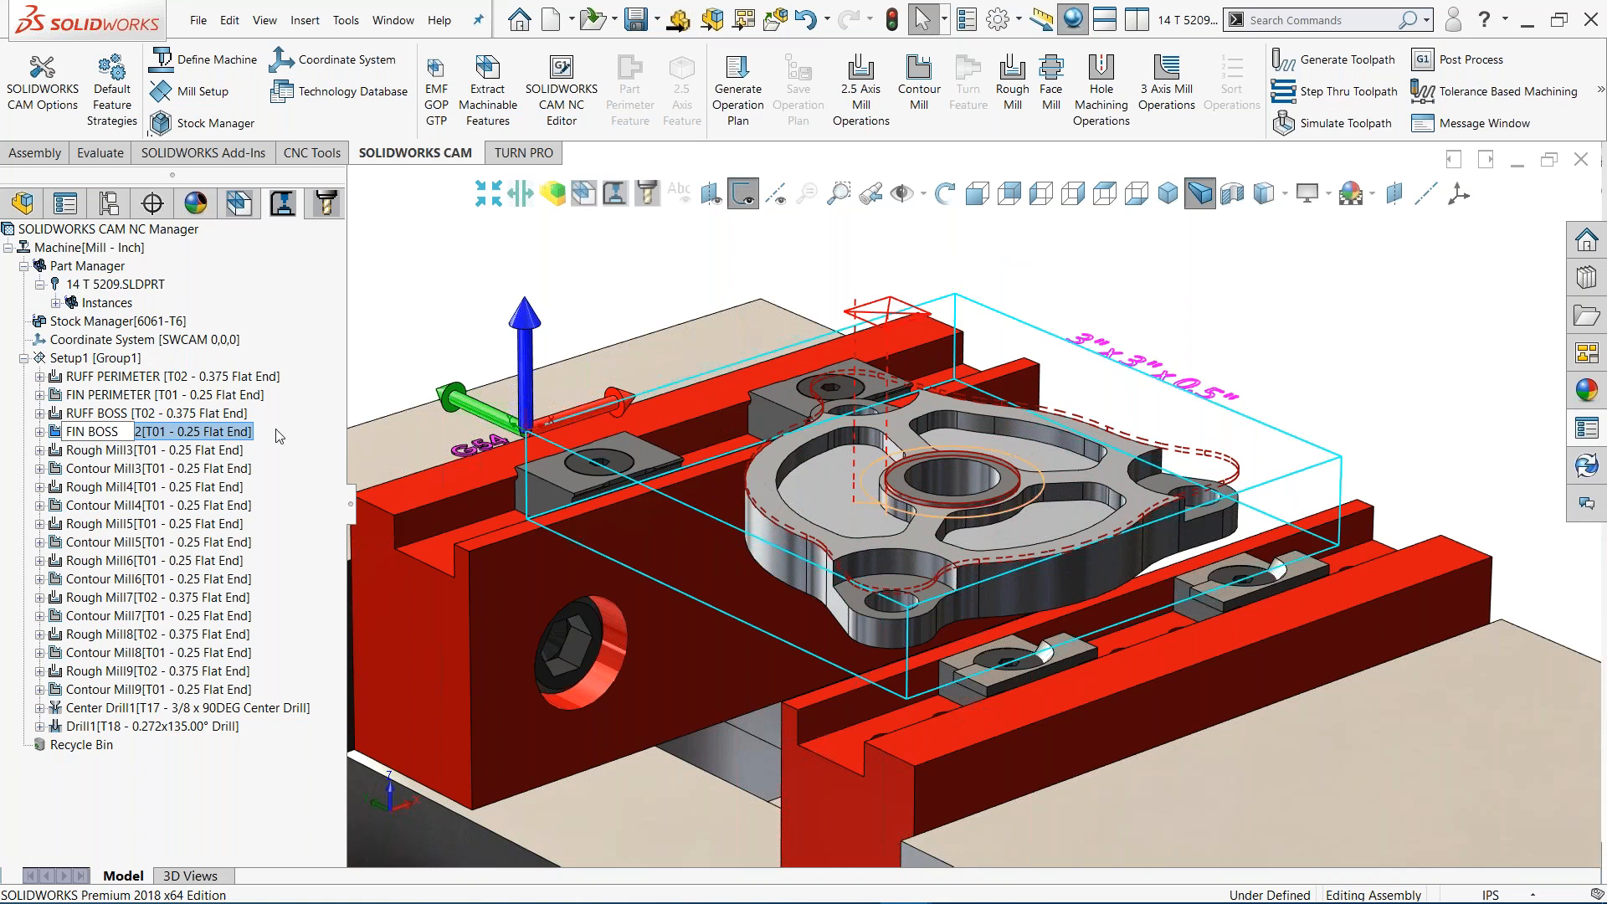
Check the toolpaths from Rough Mill3 to Rough Mill4 and rename the Rough Mill4 operation as RUFF HOLE
left_click(131, 450)
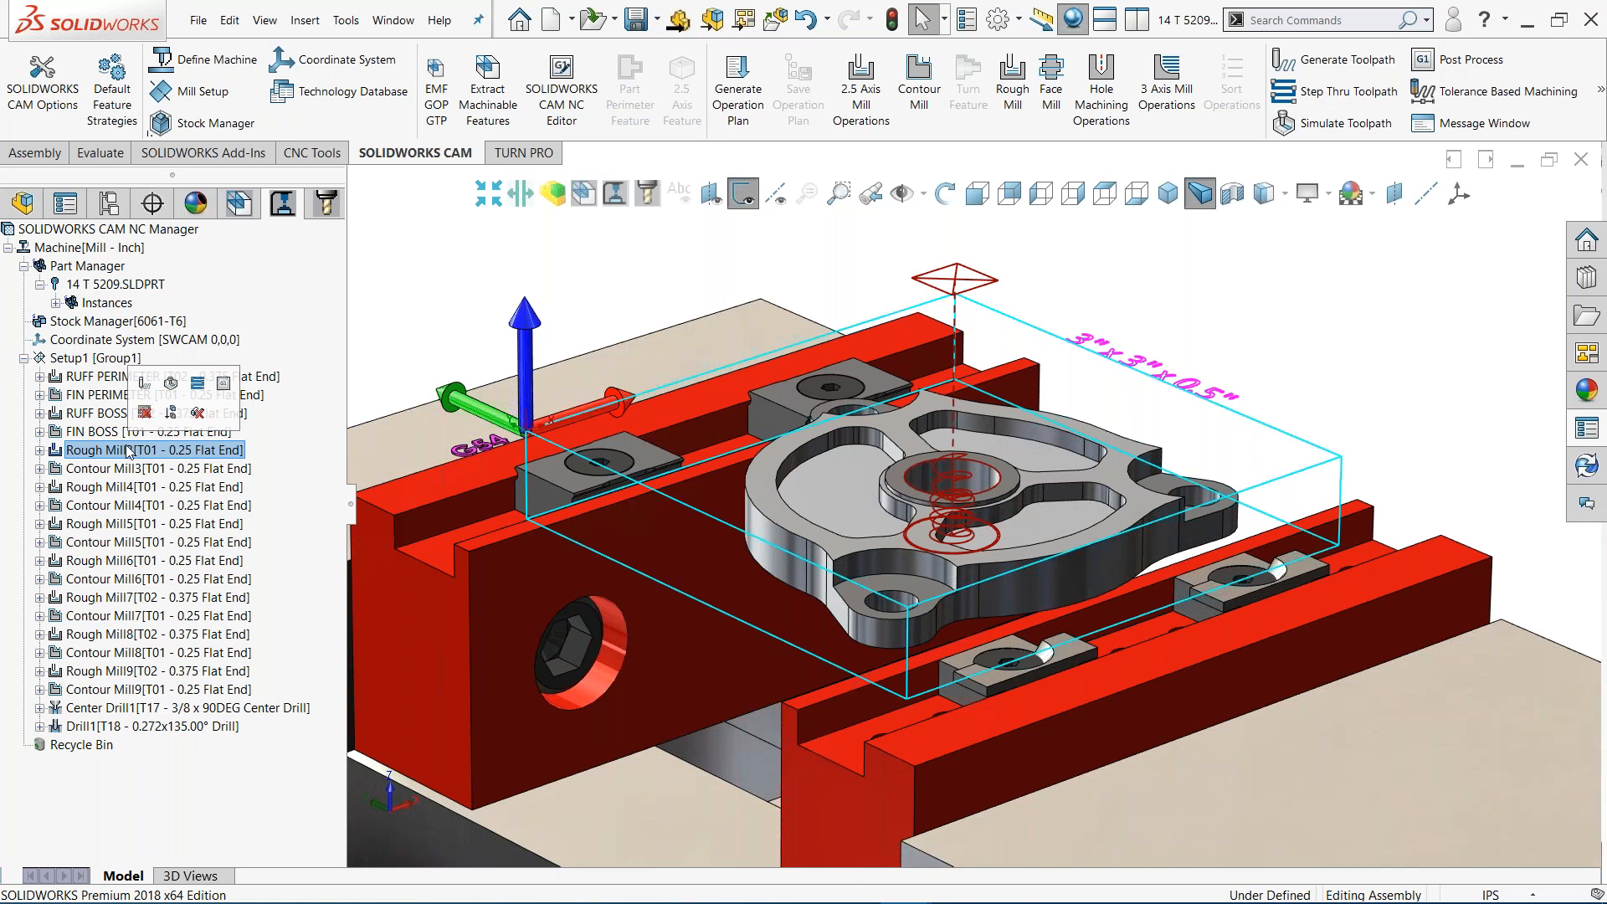
key("Down")
key("Down")
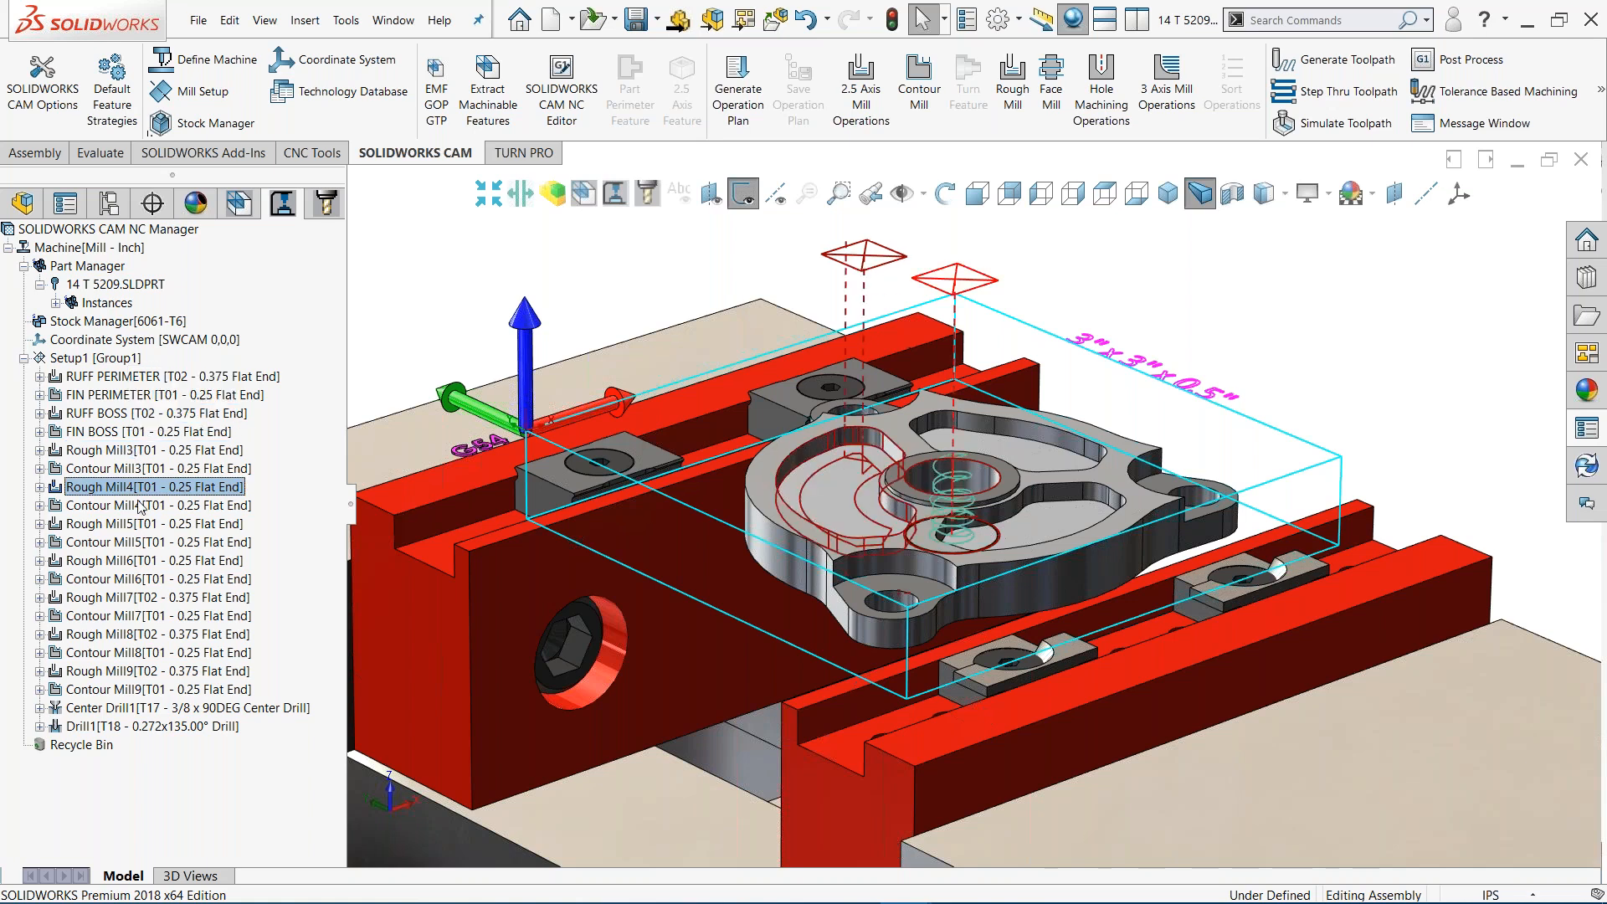
left_click(134, 488)
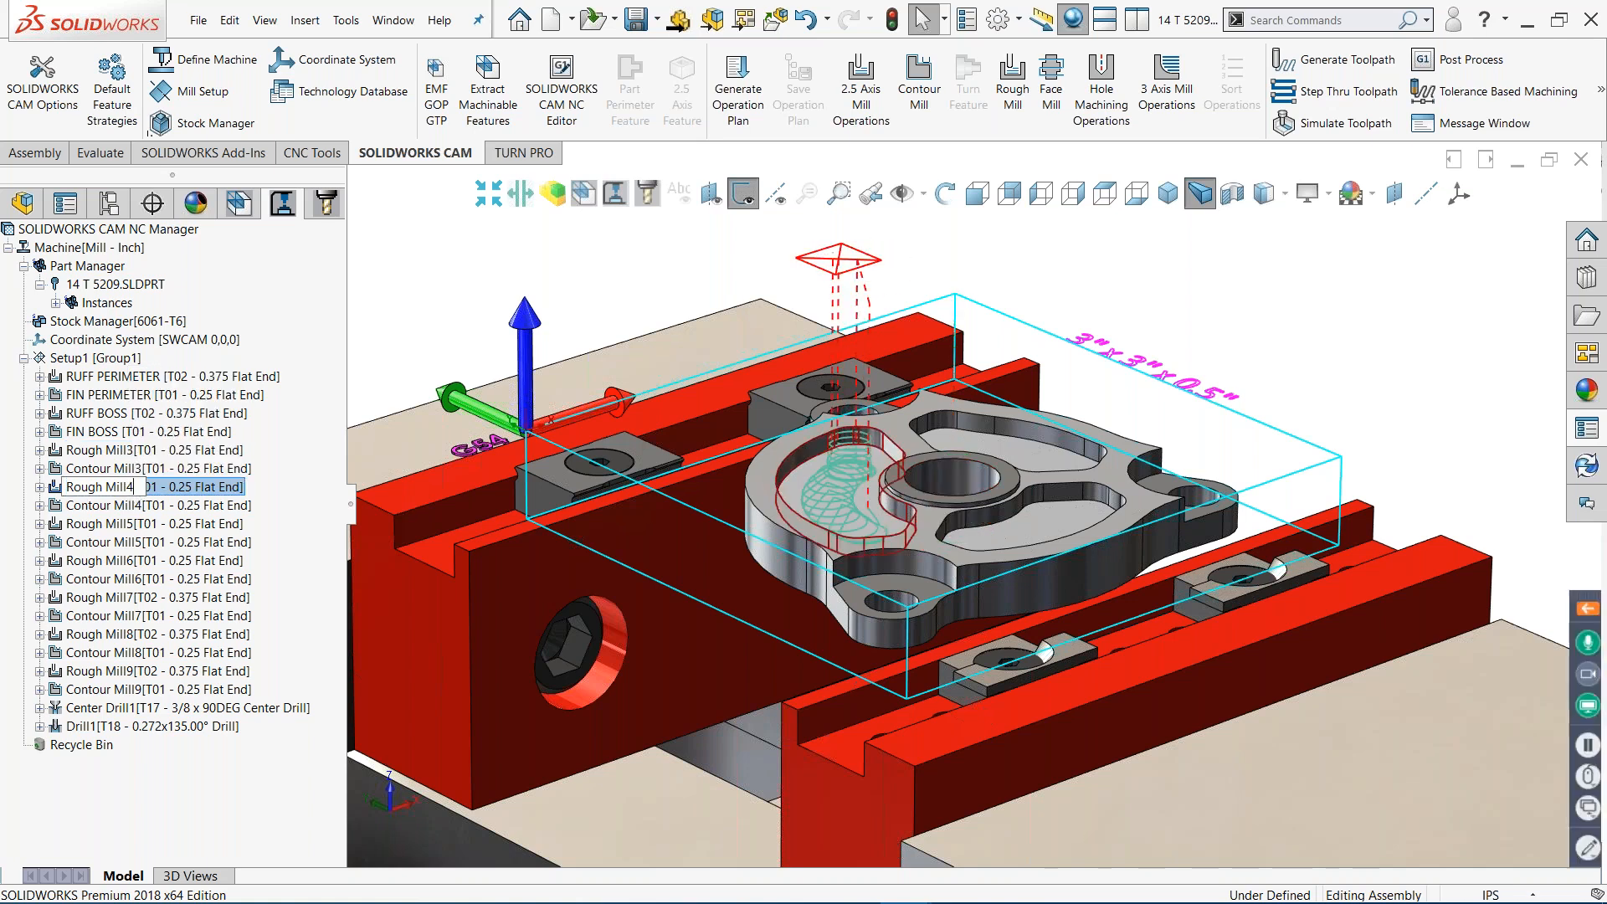
type("RUFF HOLE")
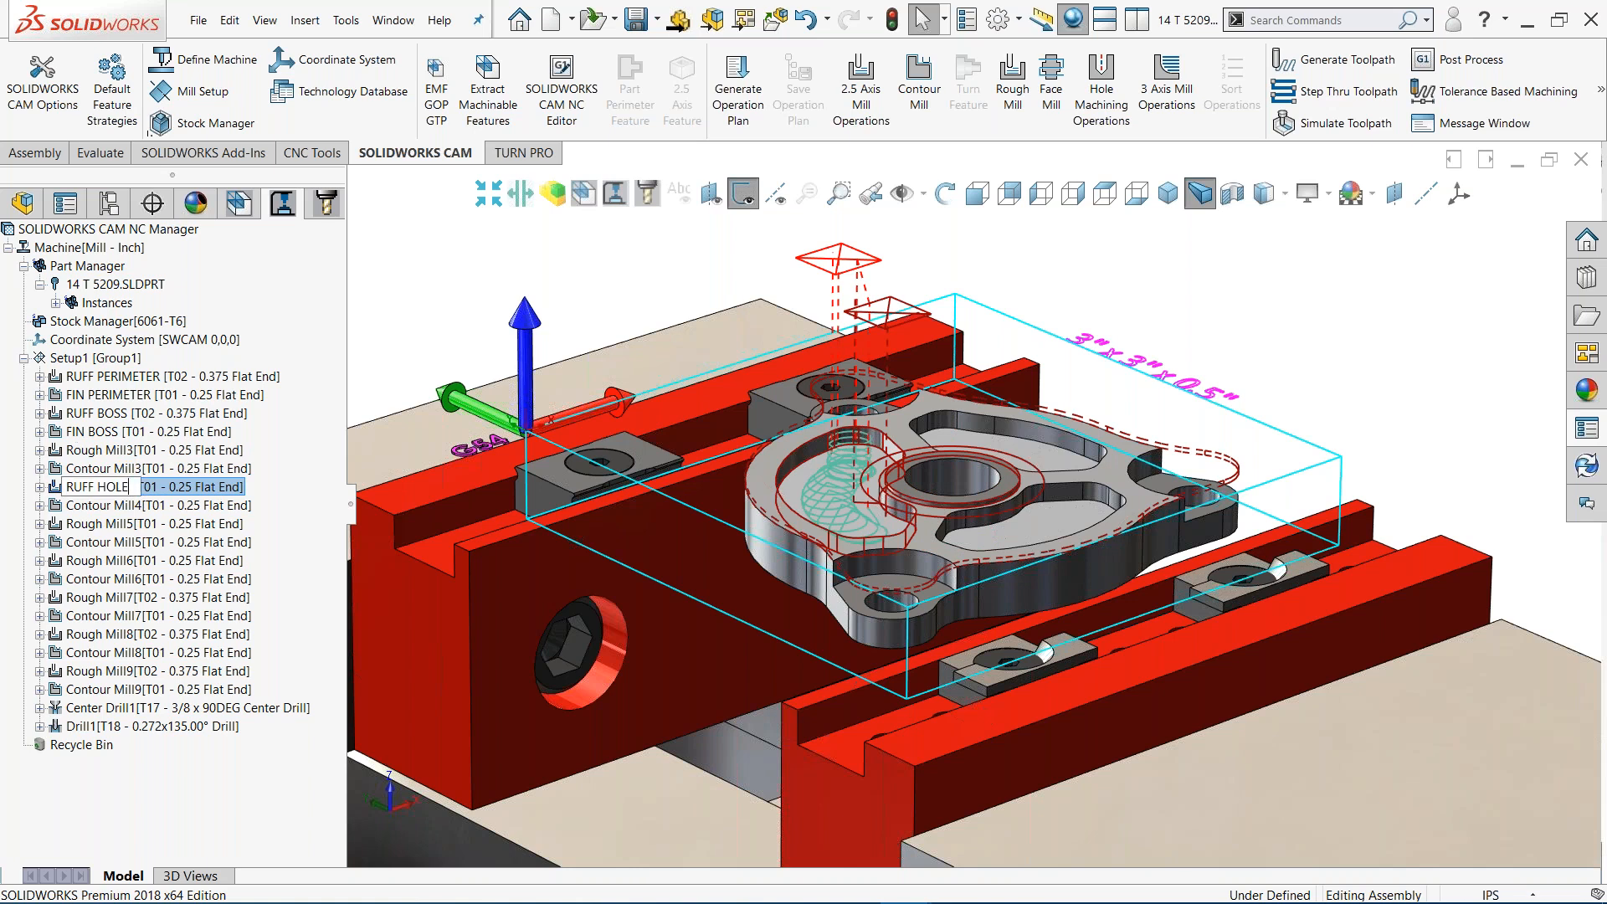
key("Return")
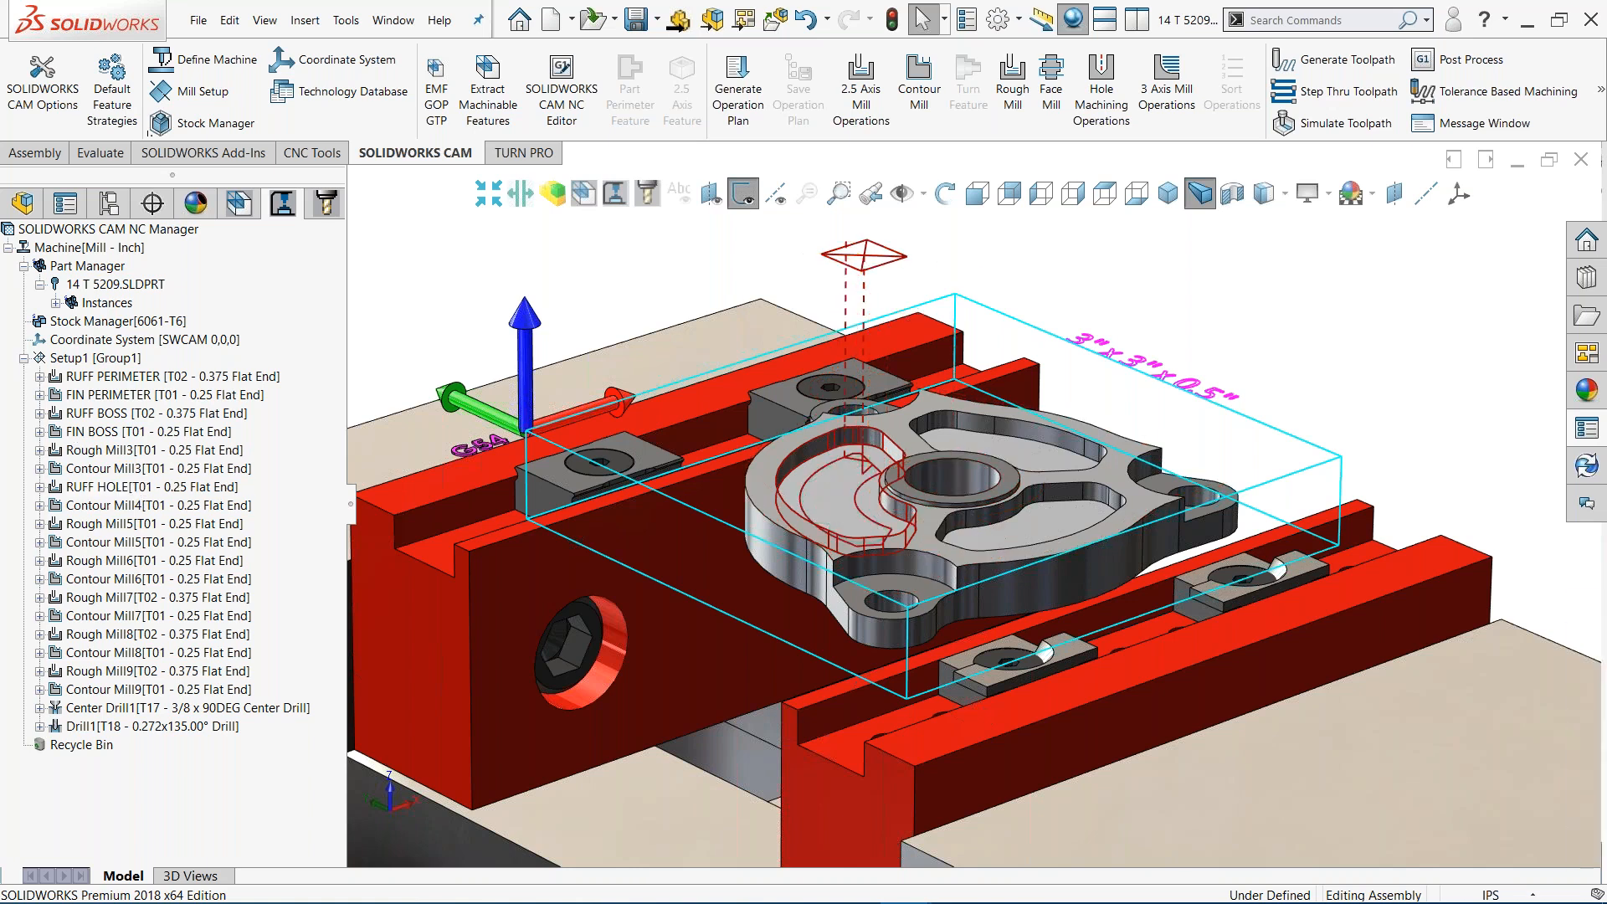
Rename the kidney-shaped pocket's roughing operation, currently called RUFF HOLE, as RUFF POCKET
left_click(88, 505)
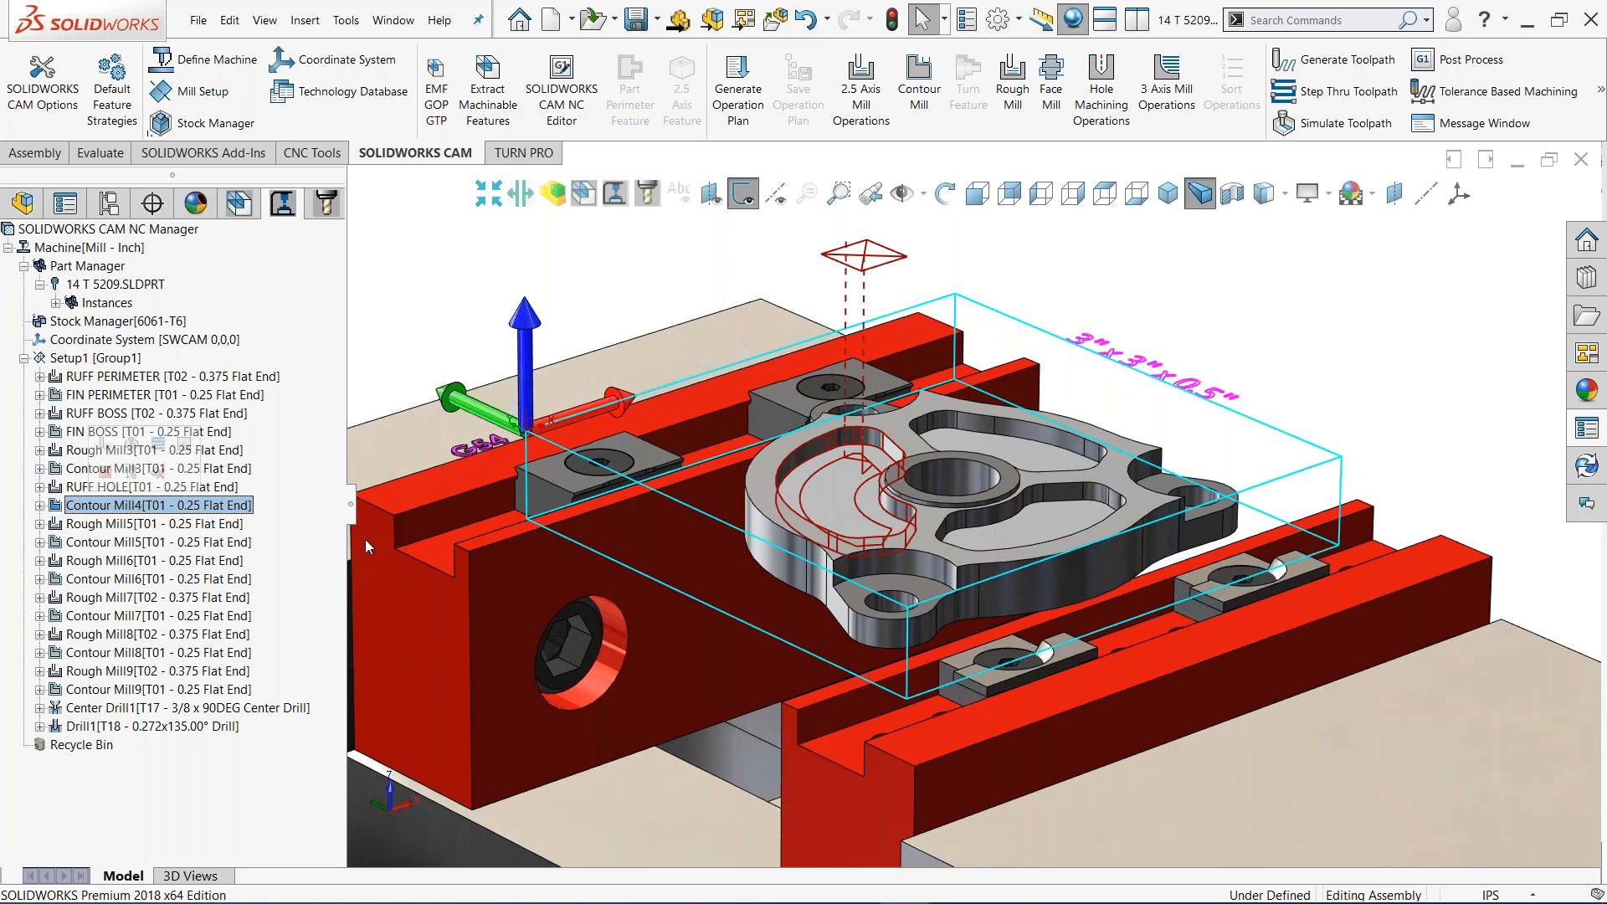
left_click(87, 468)
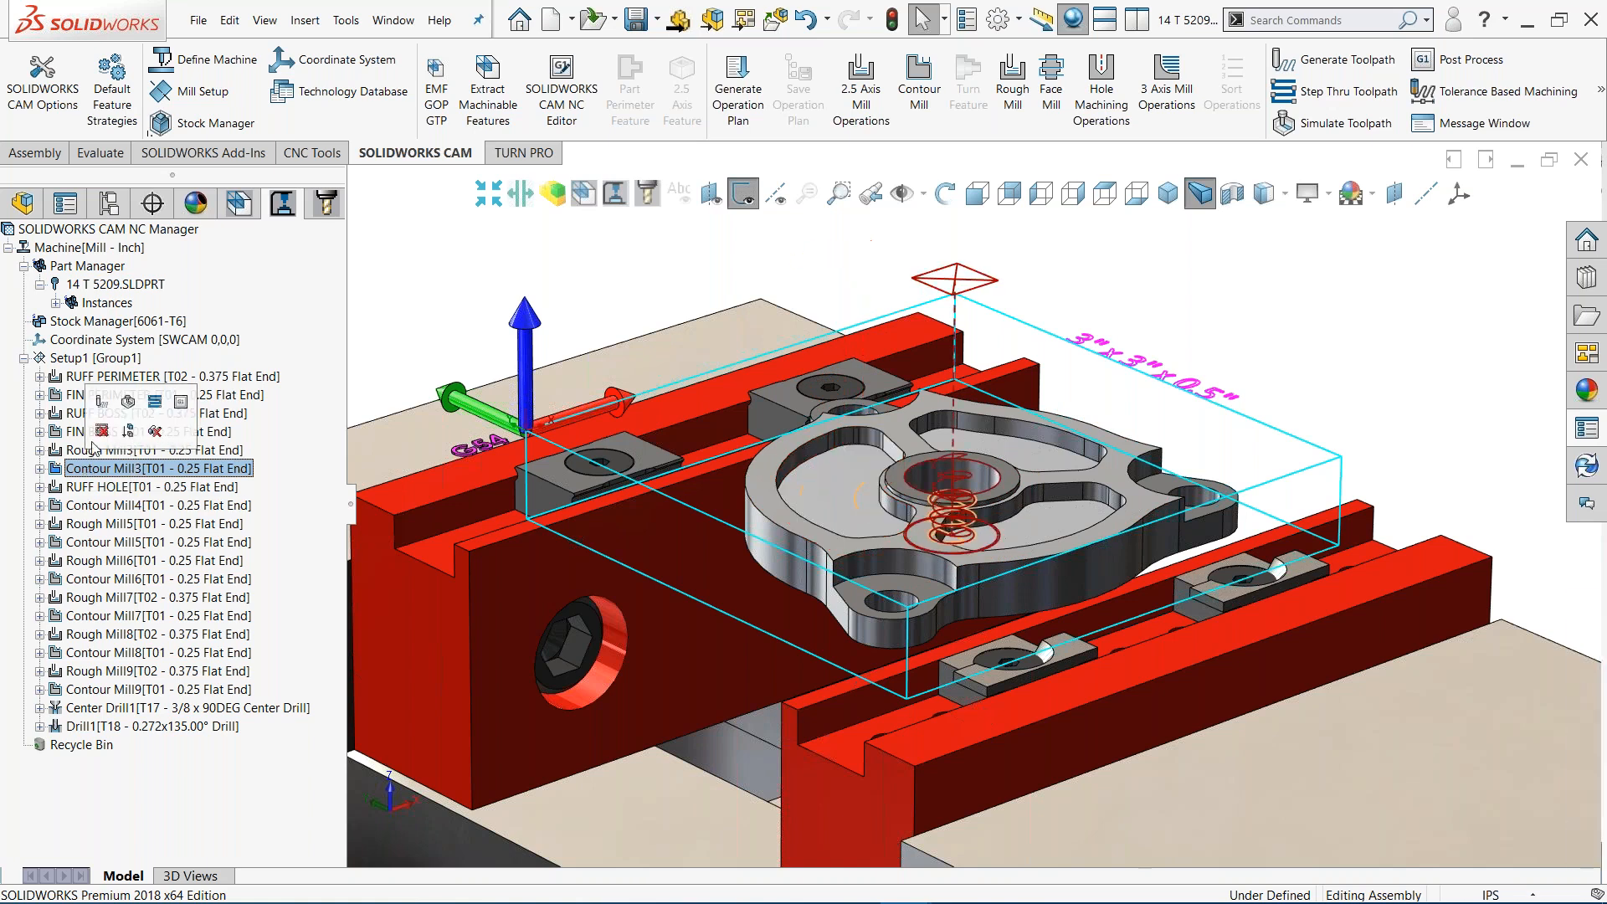
left_click(116, 489)
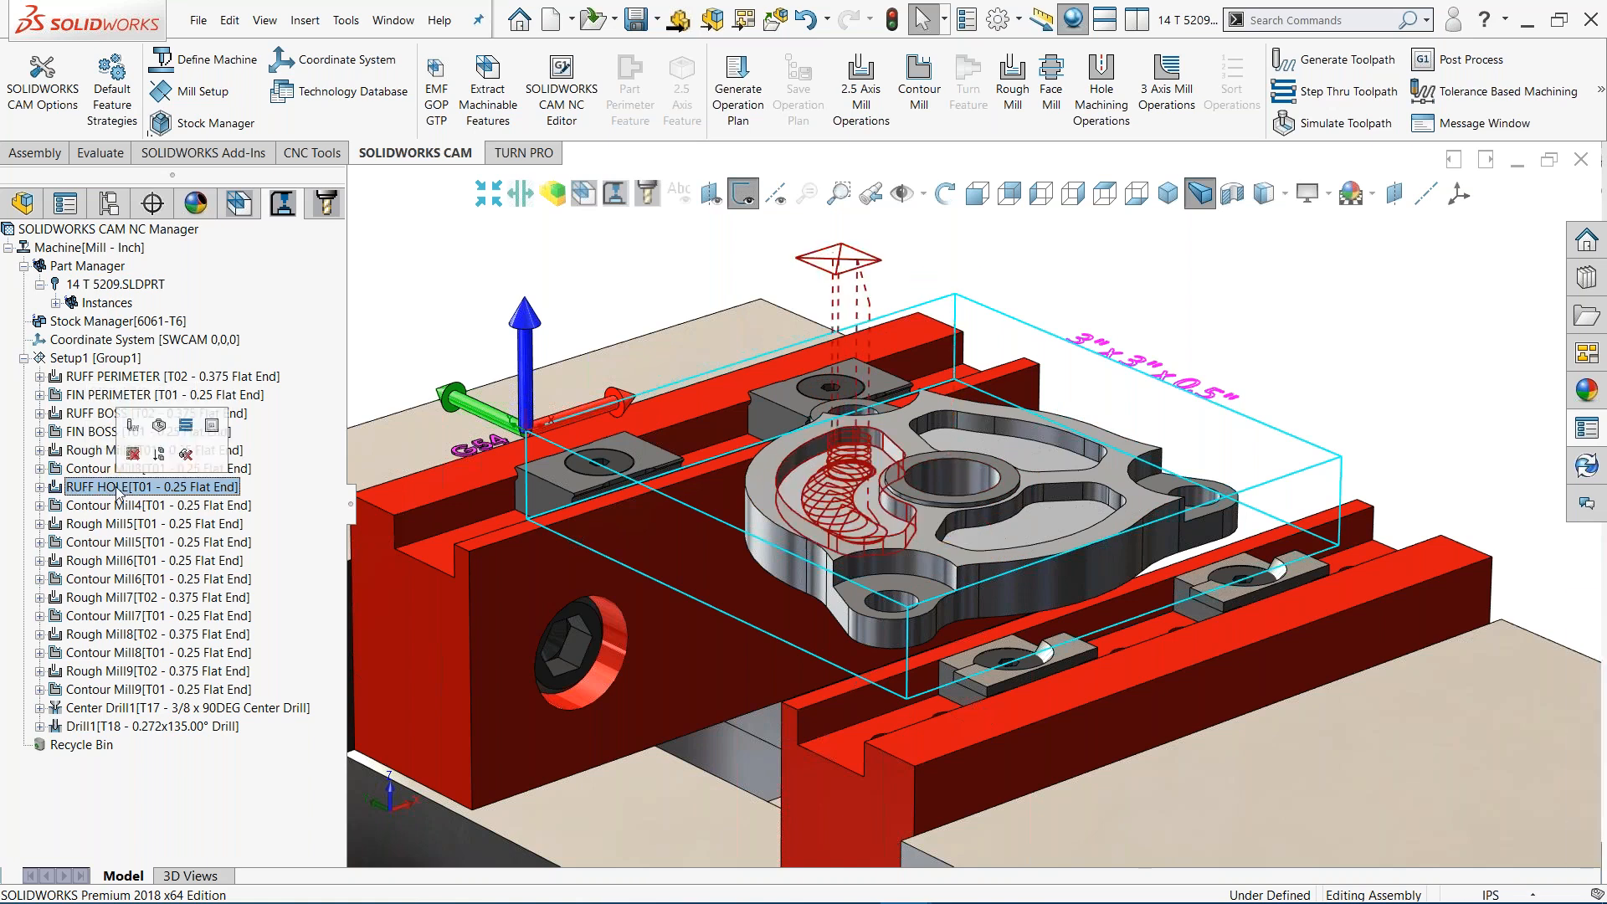
left_click(118, 490)
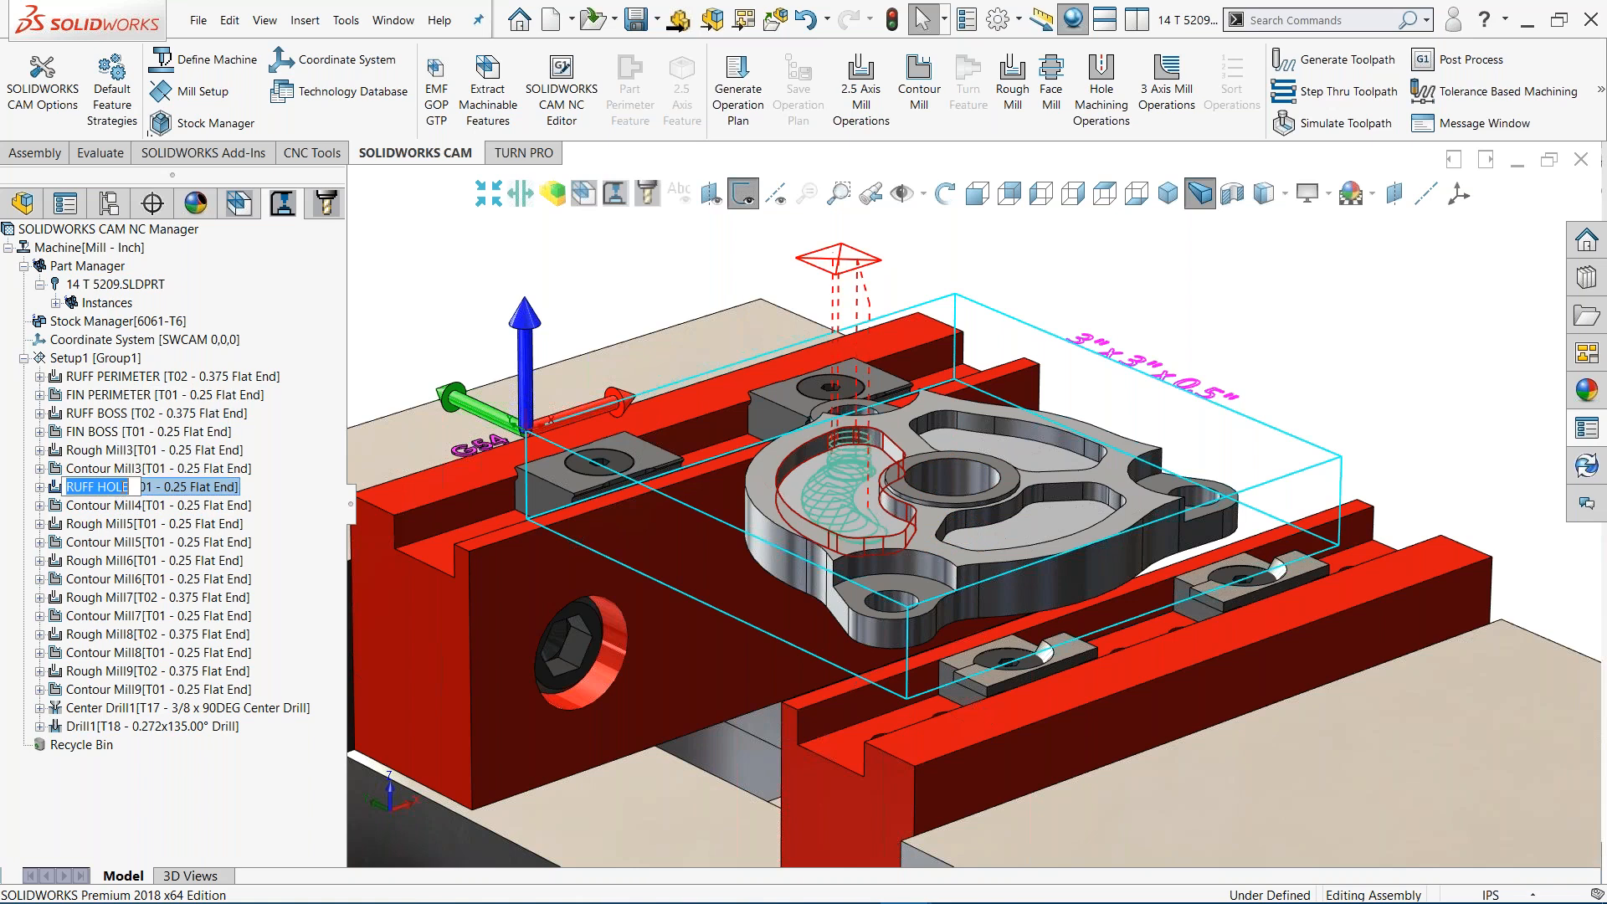
type("RUFF POC")
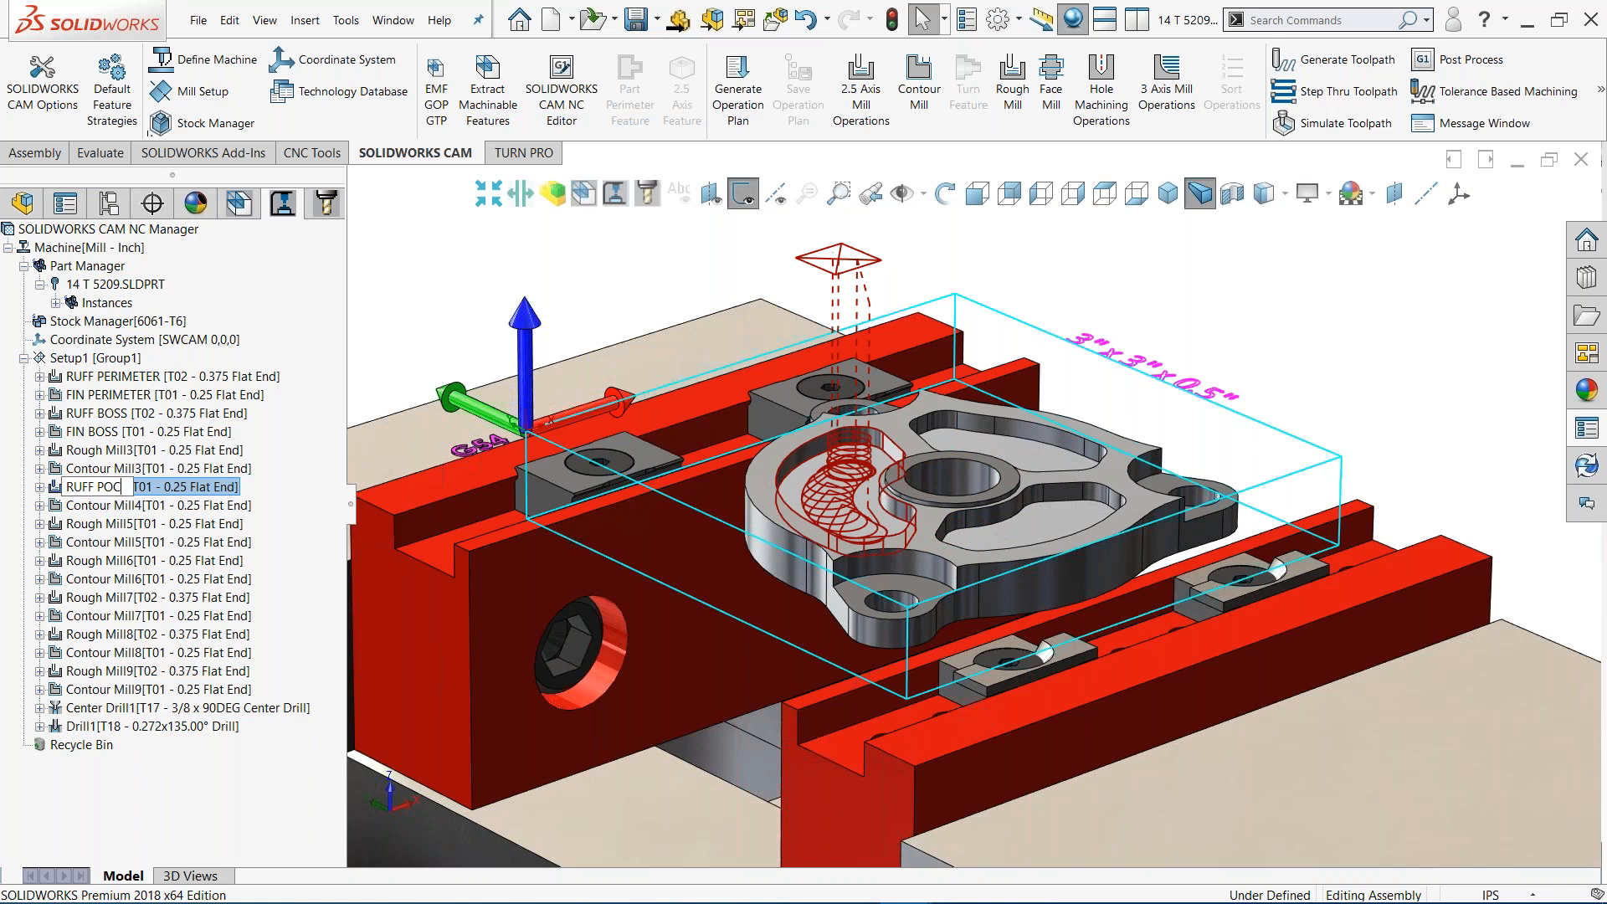
type("KET")
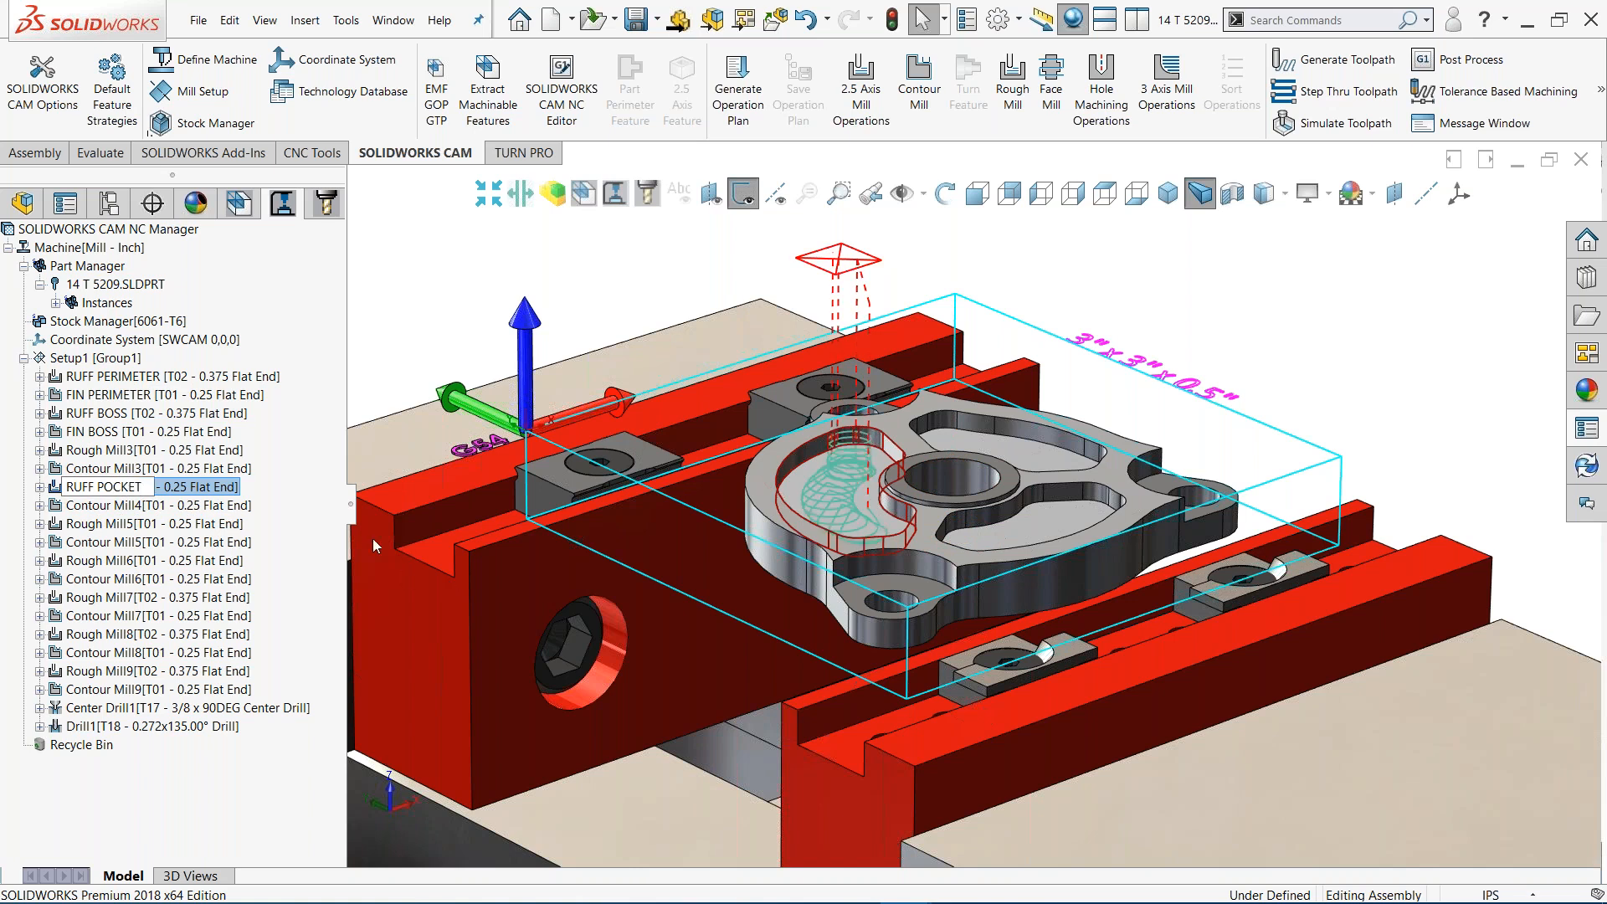
key("Return")
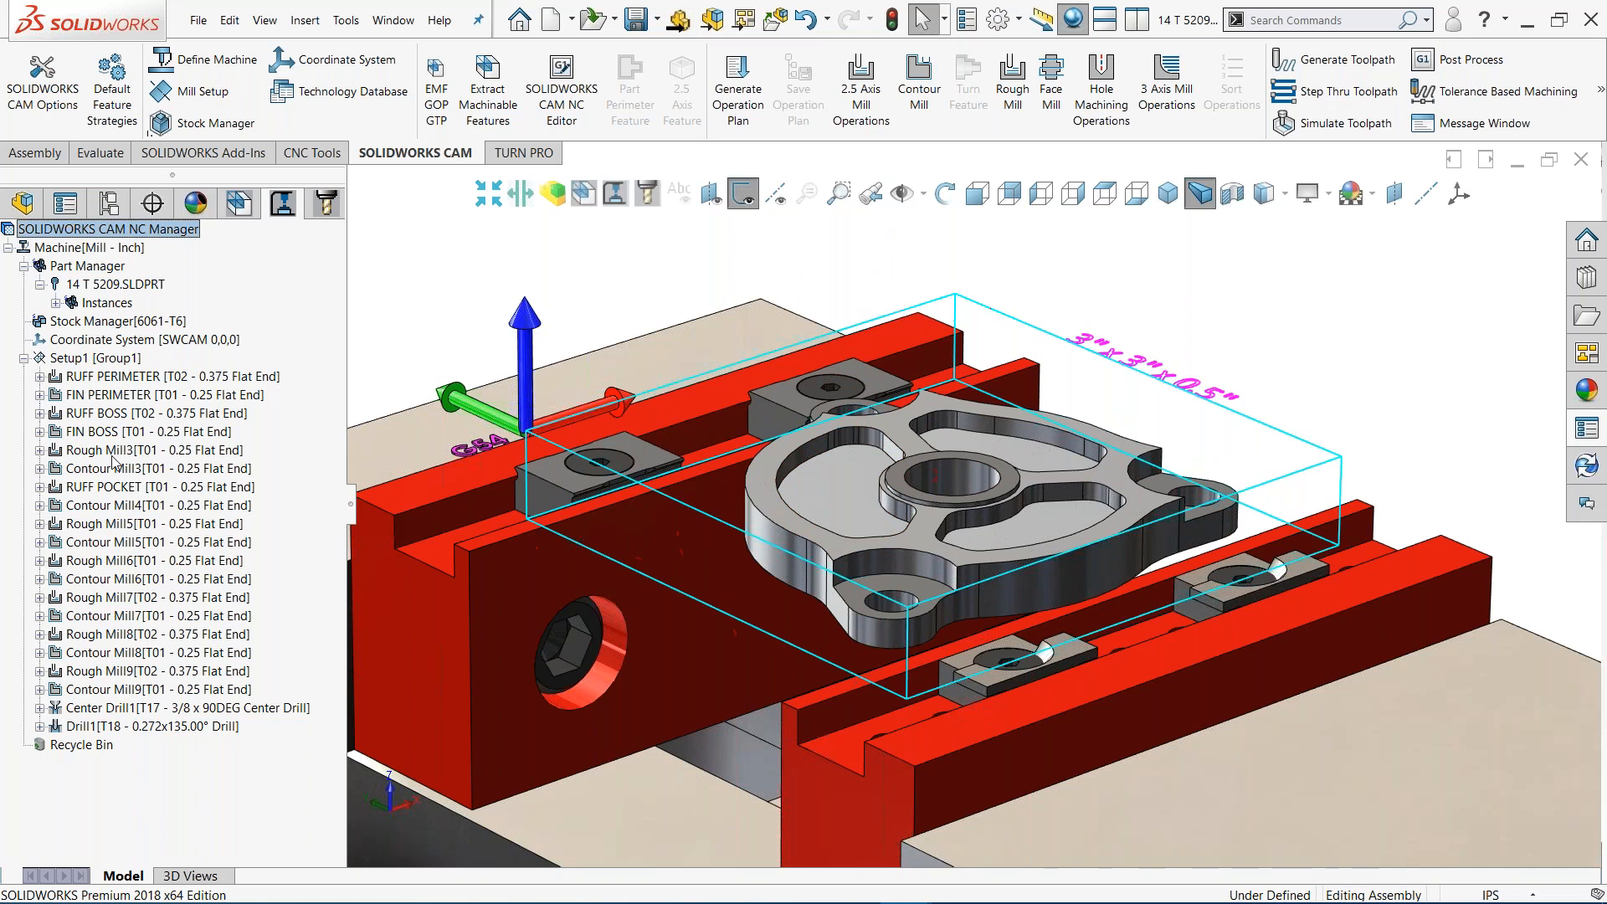
Rename the Rough Mill3 operation of the central bore as RUFF HOLE
left_click(107, 450)
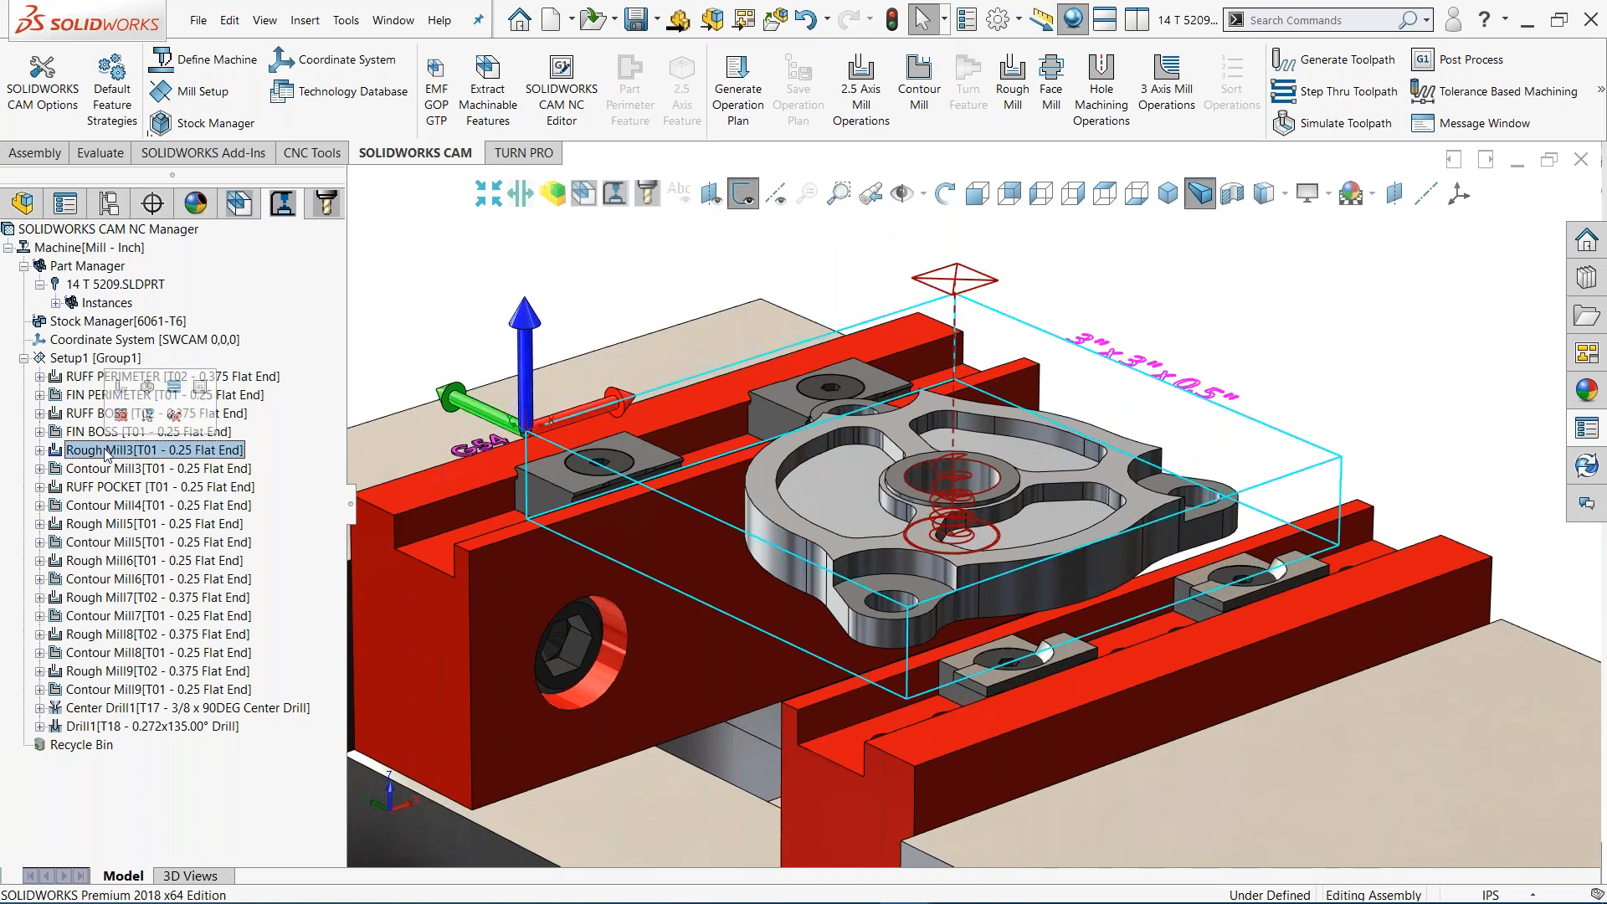
left_click(107, 450)
type("RU")
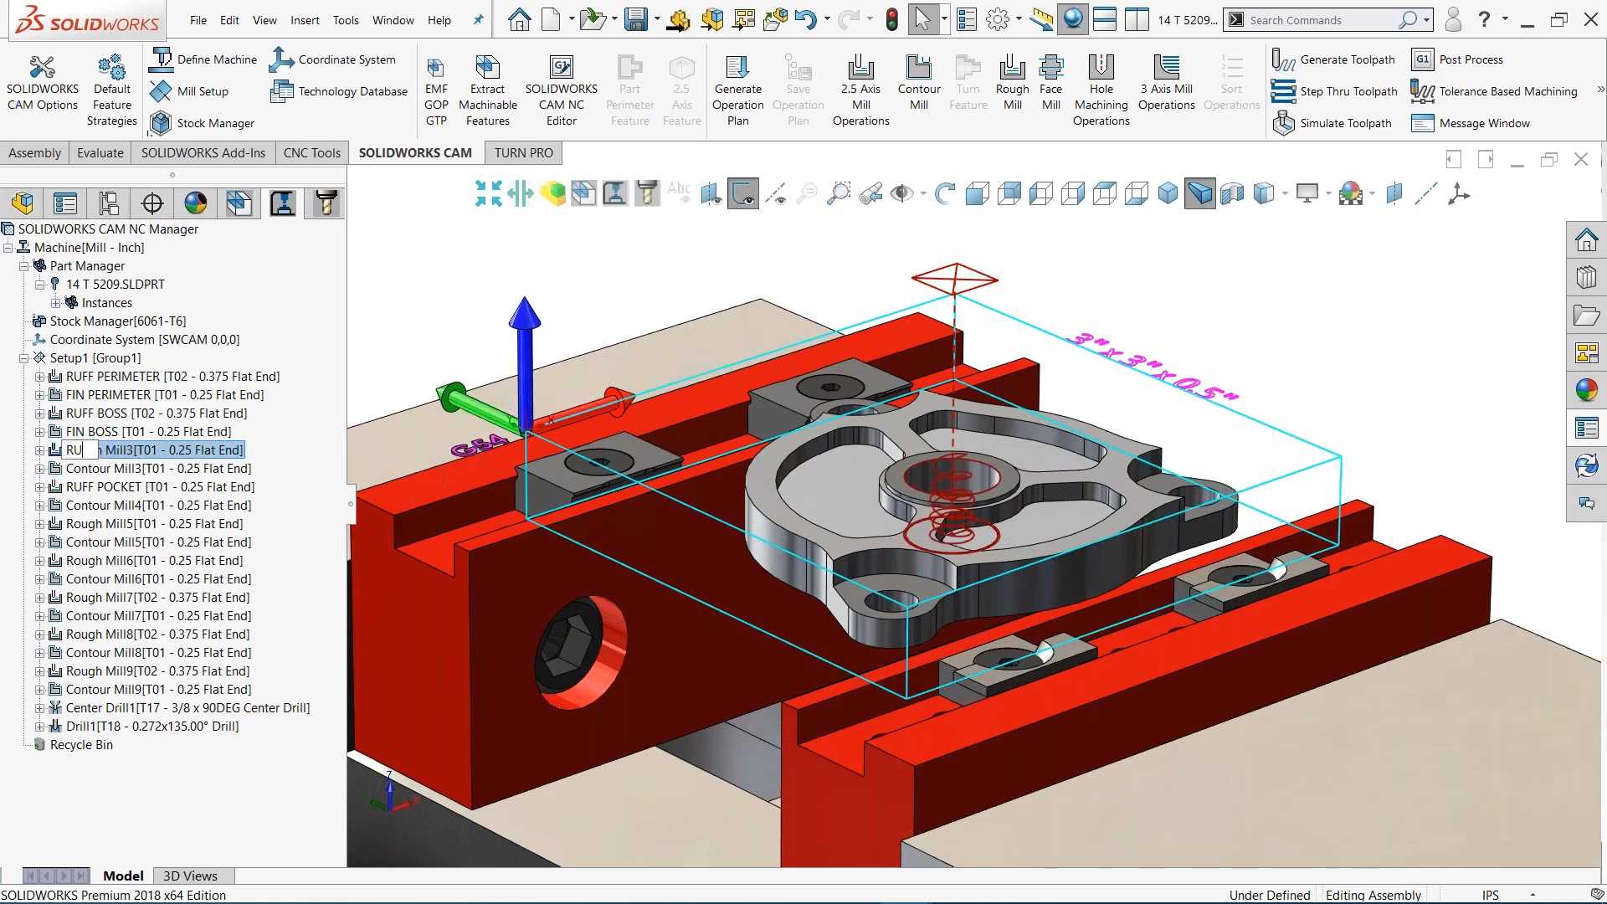
type("FF HOLE")
key("Return")
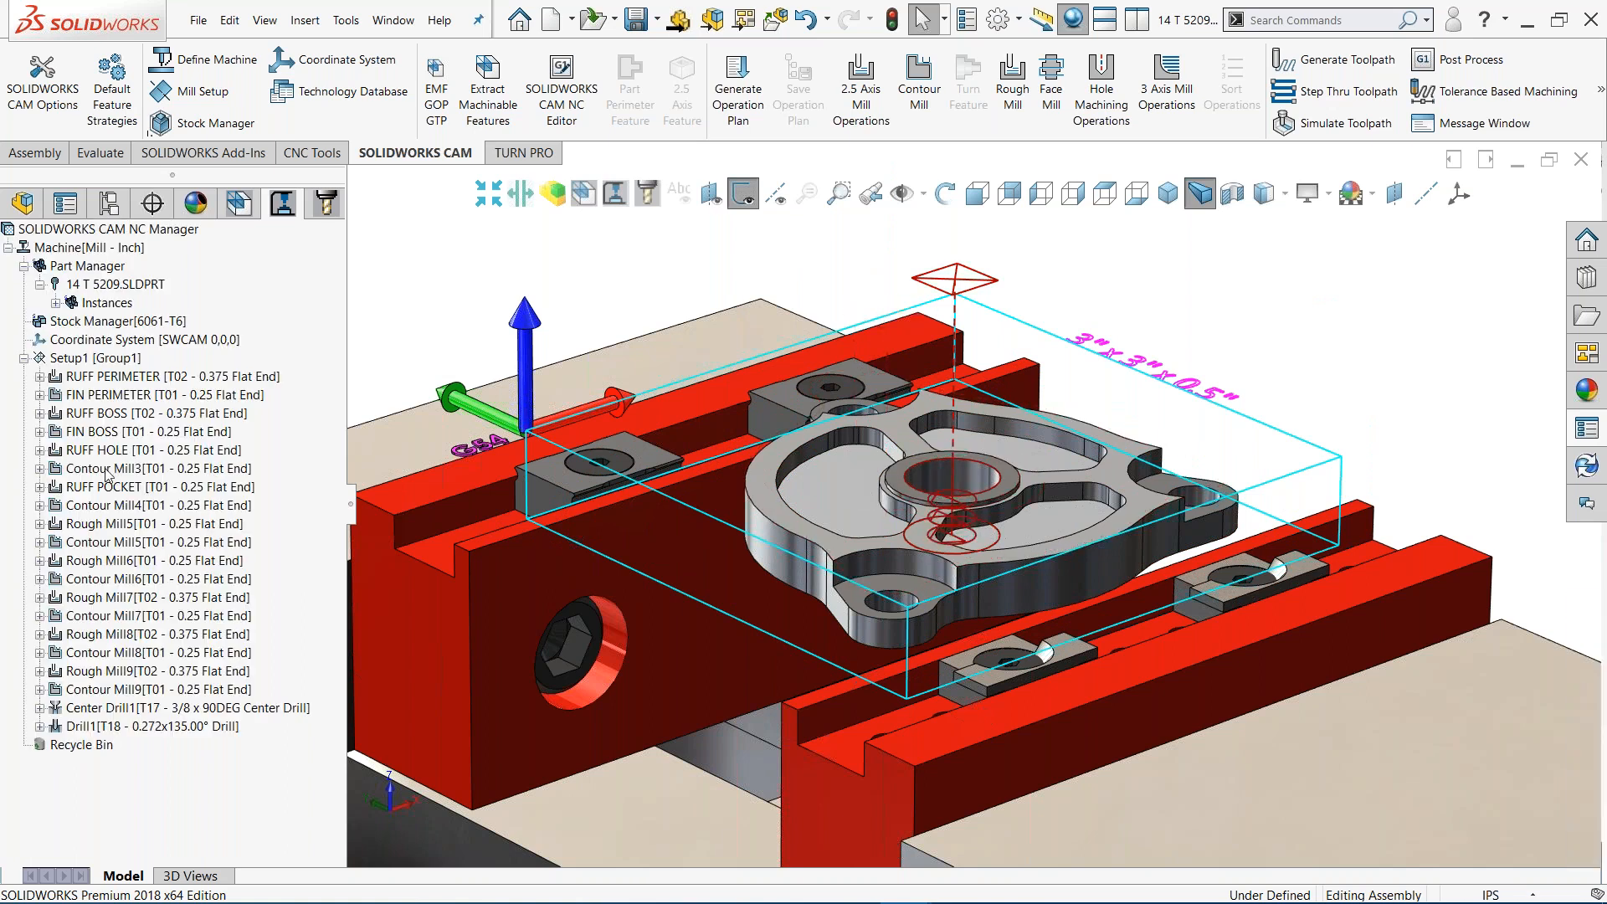
Rename the Contour Mill3 operation of the central bore as FIN HOLE
left_click(107, 471)
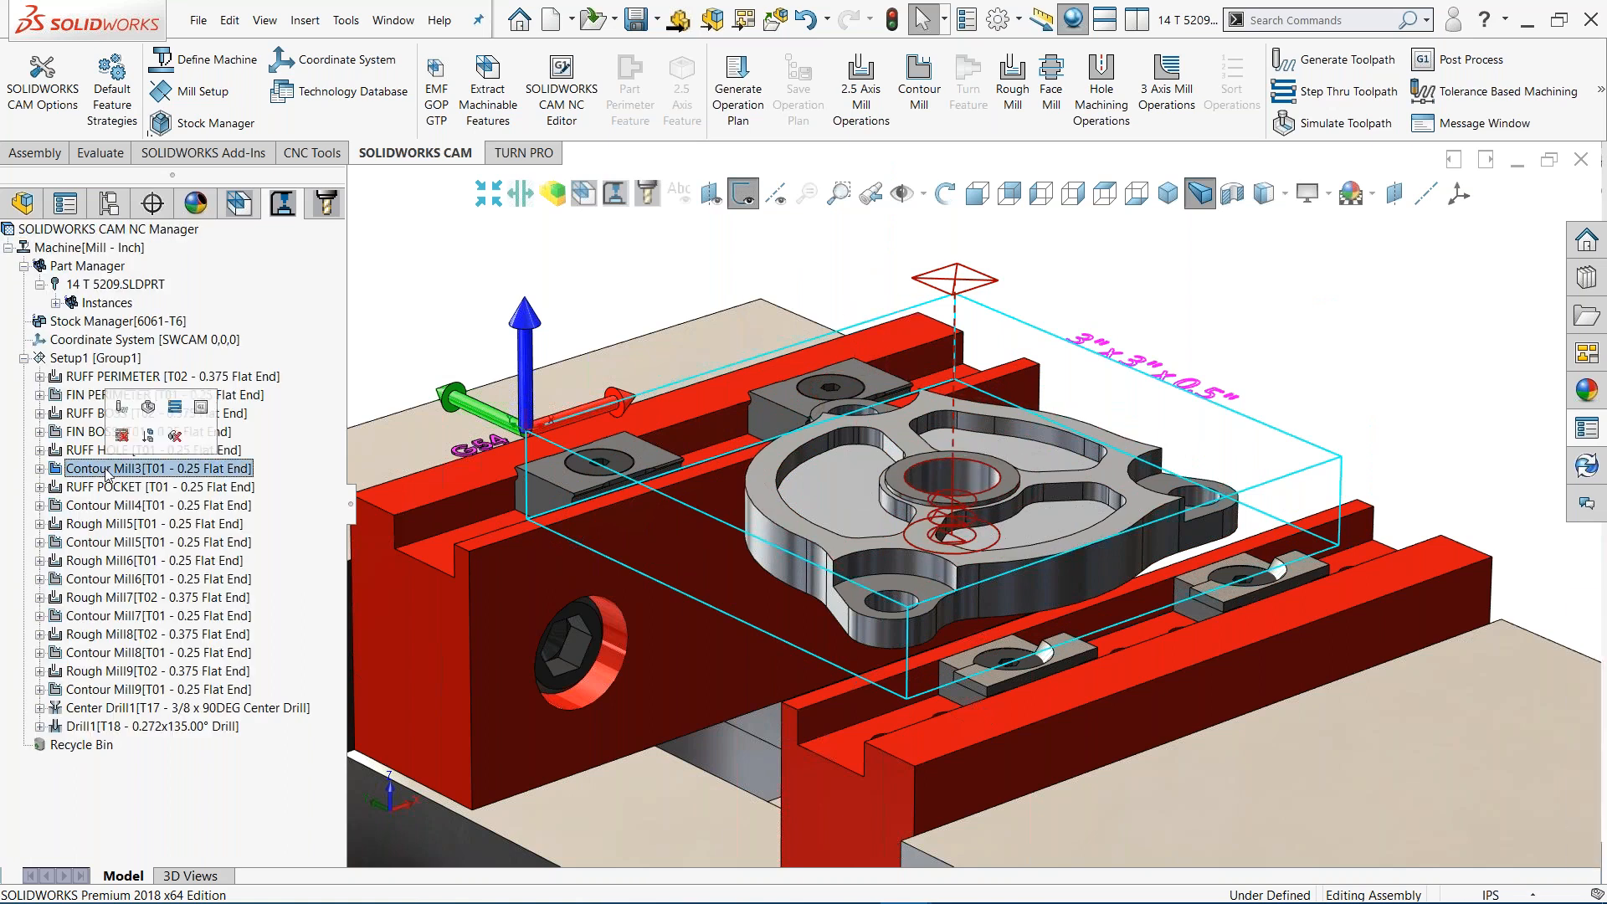
key("F2")
type("FIN HOLE")
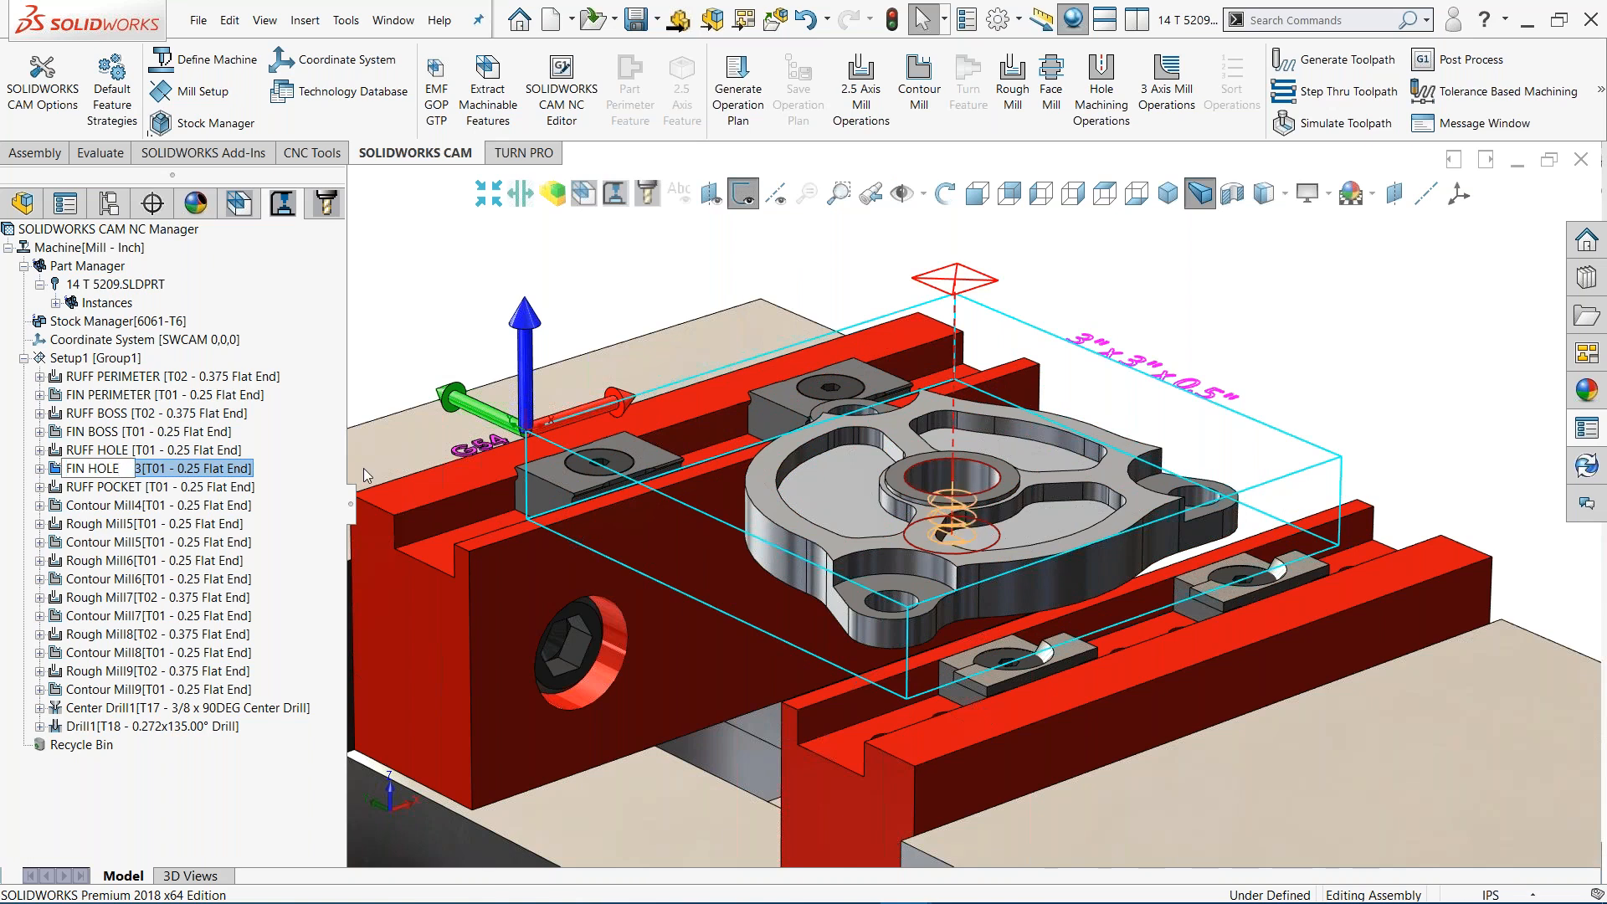
left_click(452, 304)
Simulate Setup1's toolpaths in Next Operation mode at maximum speed, running the RUFF PERIMETER and FIN PERIMETER operations
right_click(97, 359)
left_click(171, 415)
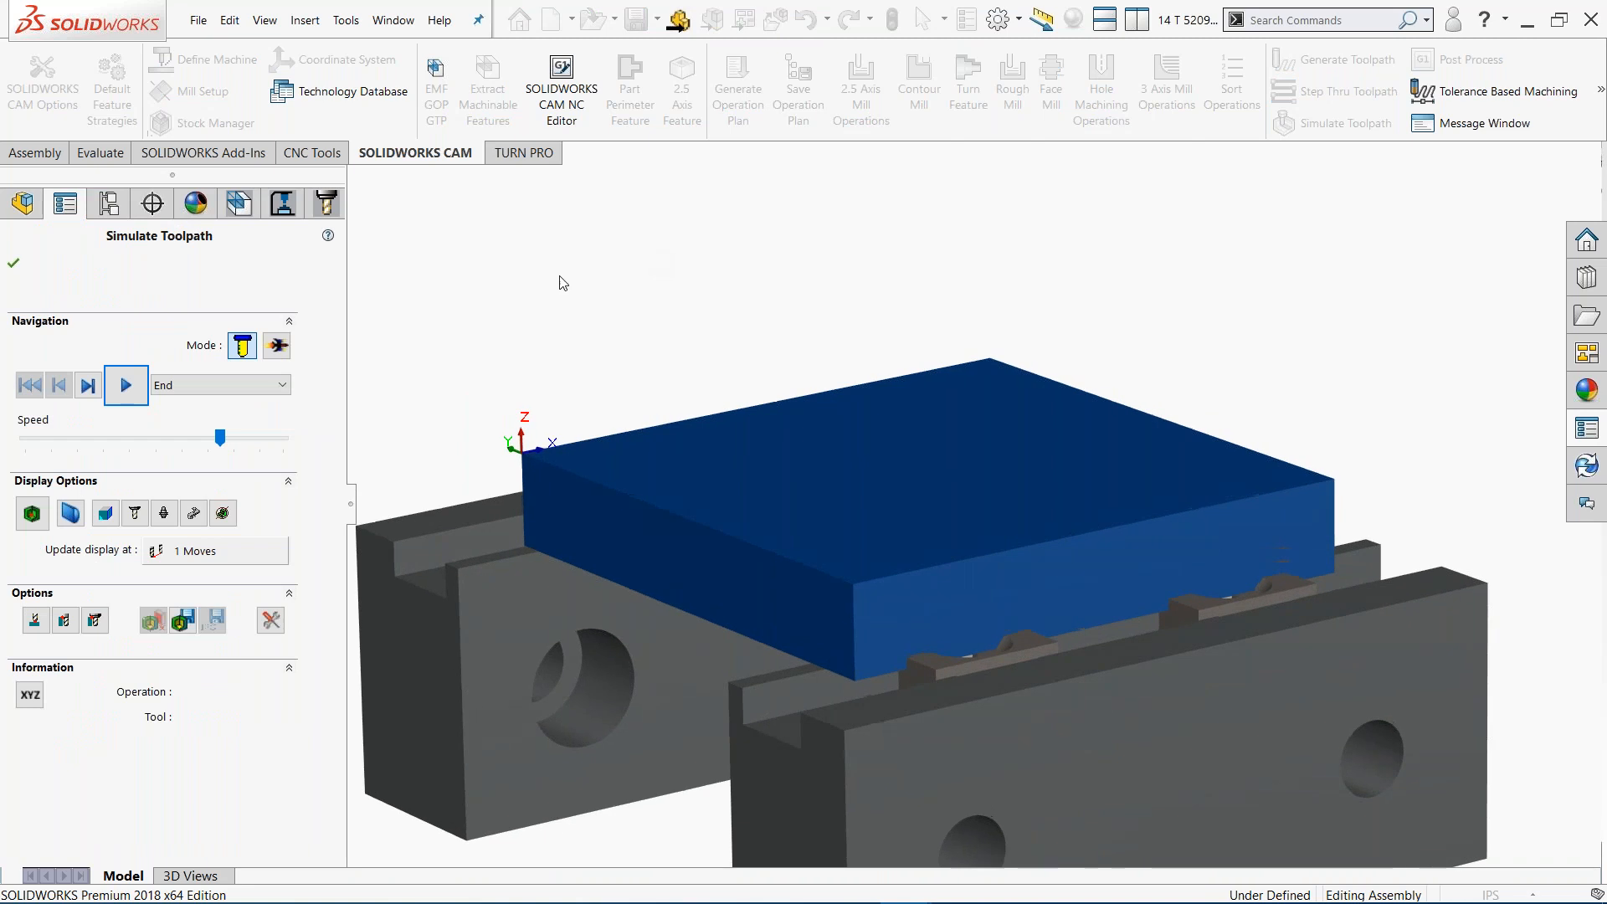
left_click(289, 385)
left_click(194, 446)
left_click_drag(271, 444, 285, 439)
left_click(129, 385)
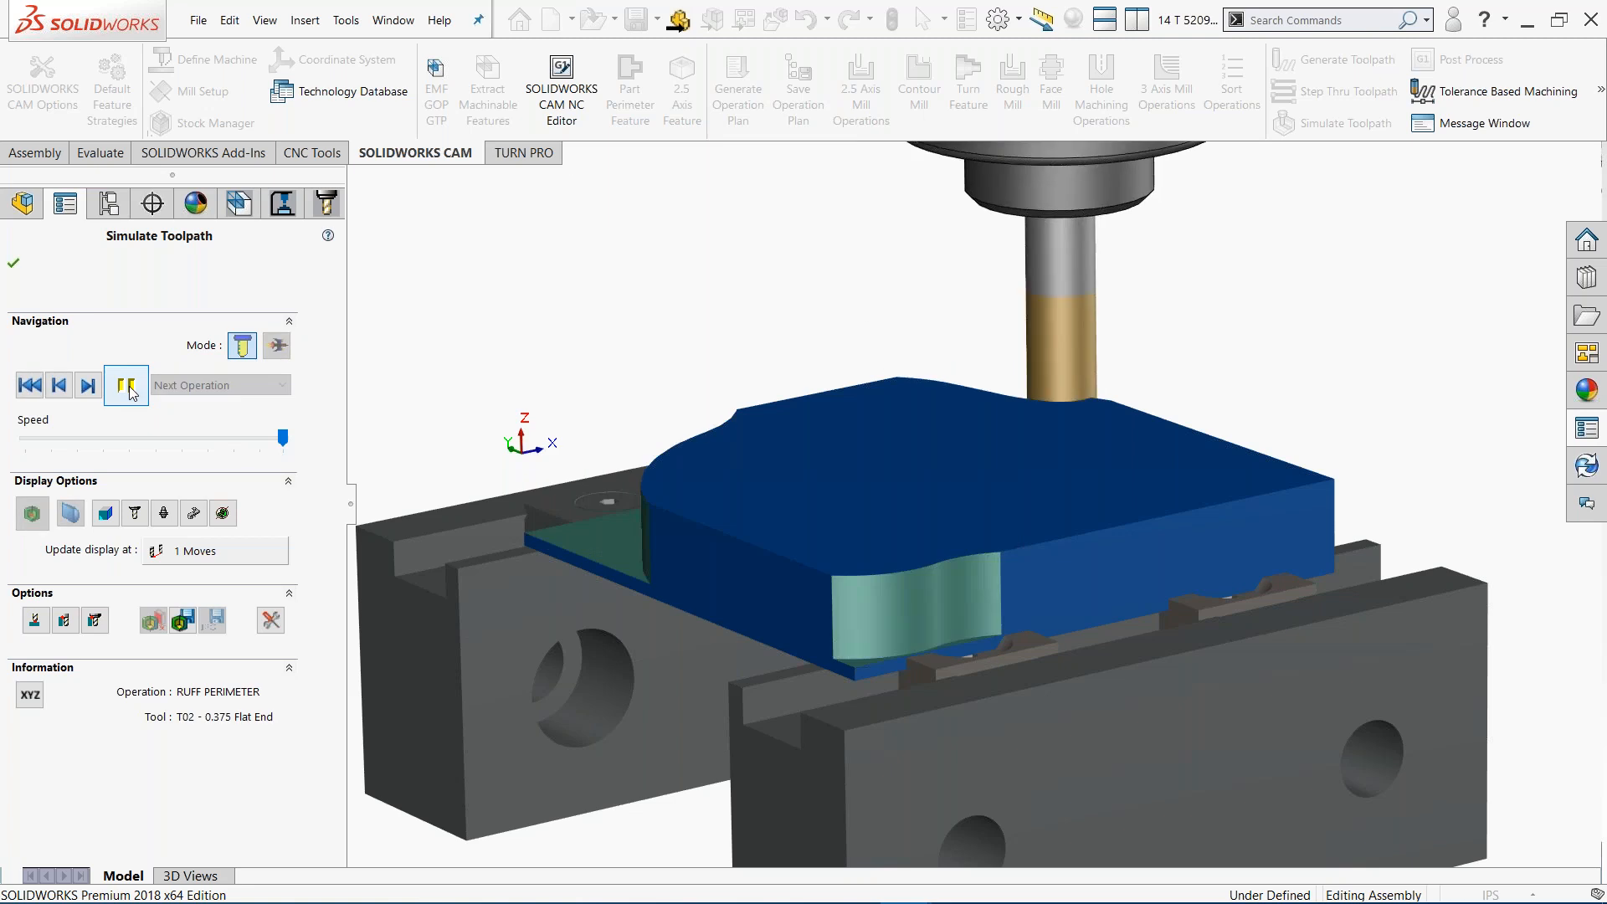
left_click(130, 388)
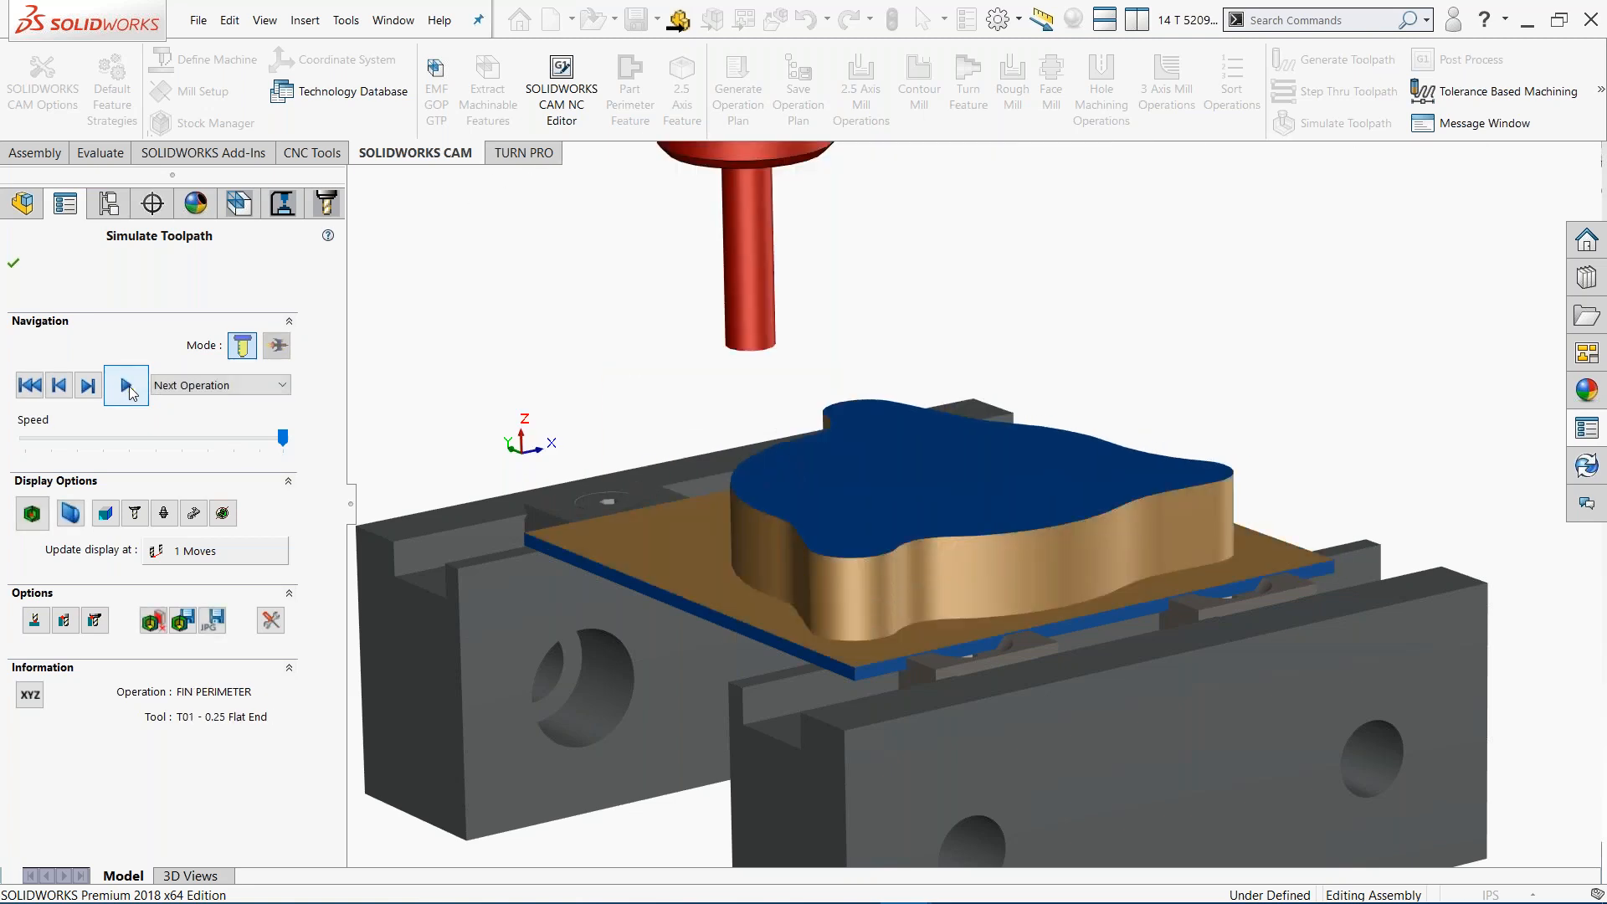
Reduce the simulation speed to a medium setting and simulate the RUFF BOSS operation
left_click_drag(283, 439, 197, 439)
scroll(855, 467, "up", 1)
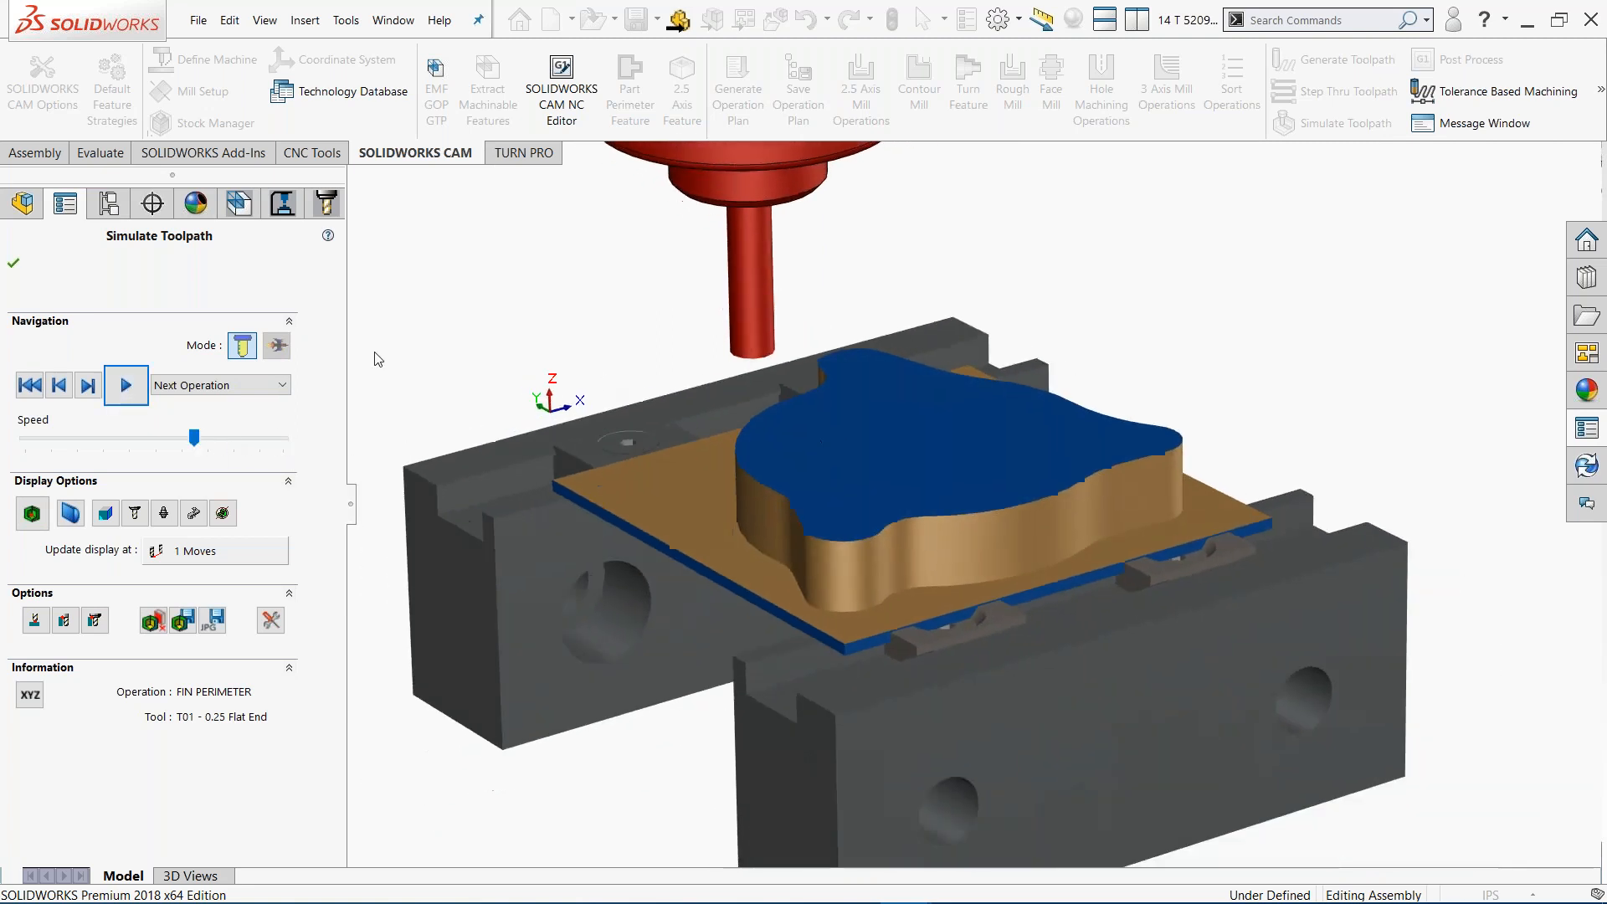
left_click(127, 387)
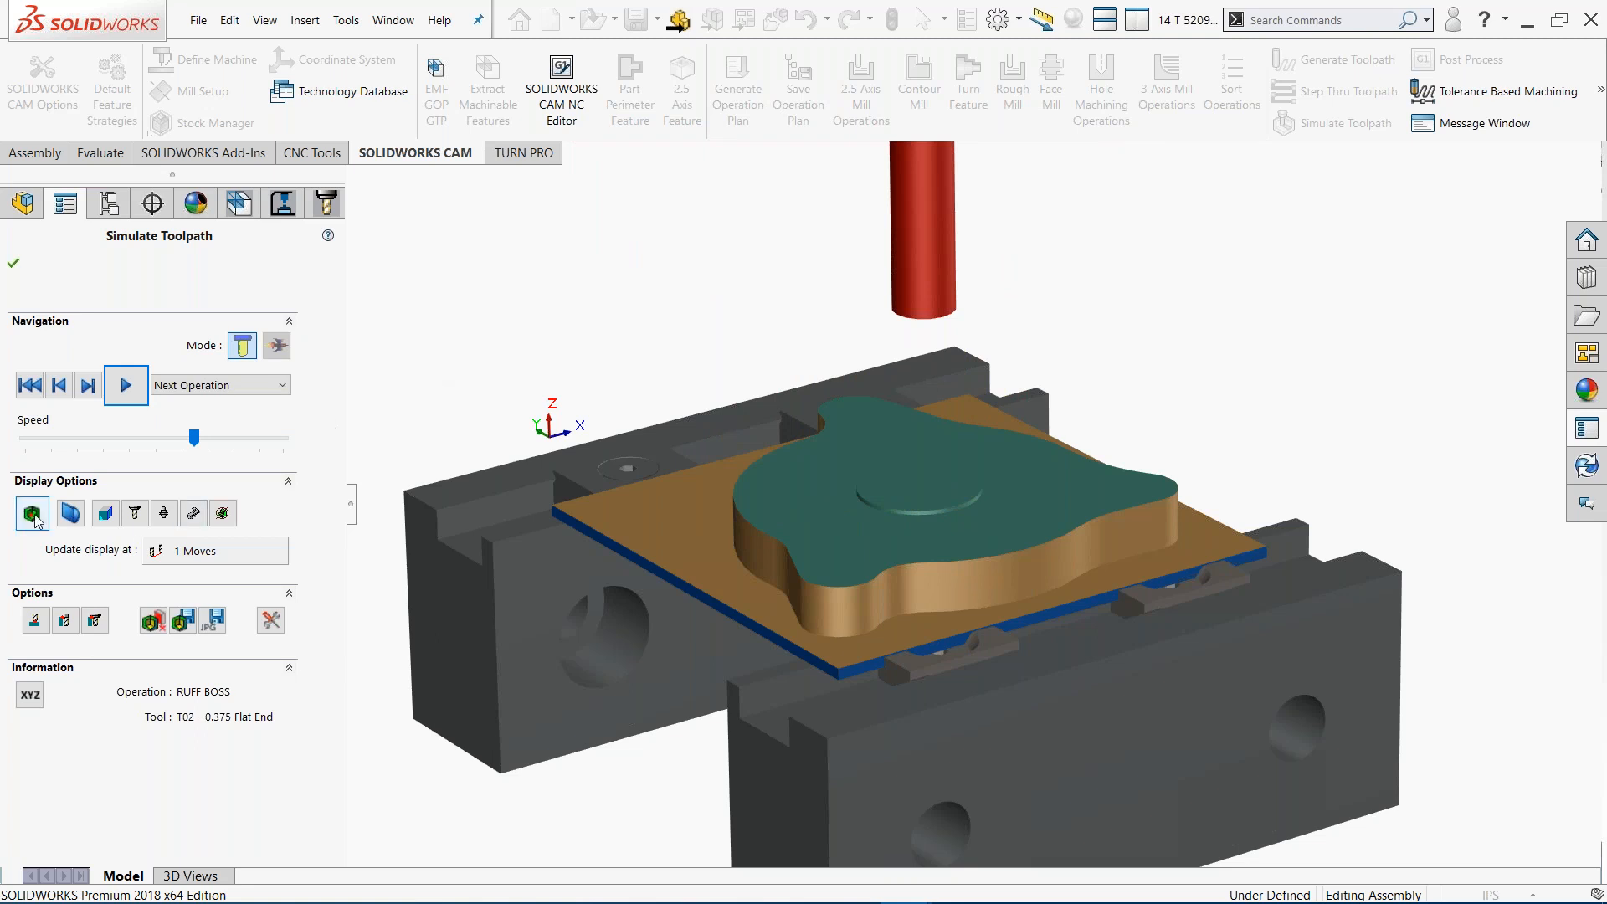
Simulate the FIN BOSS operation, compare the machined result with the design part, and return to the stock view
left_click(124, 386)
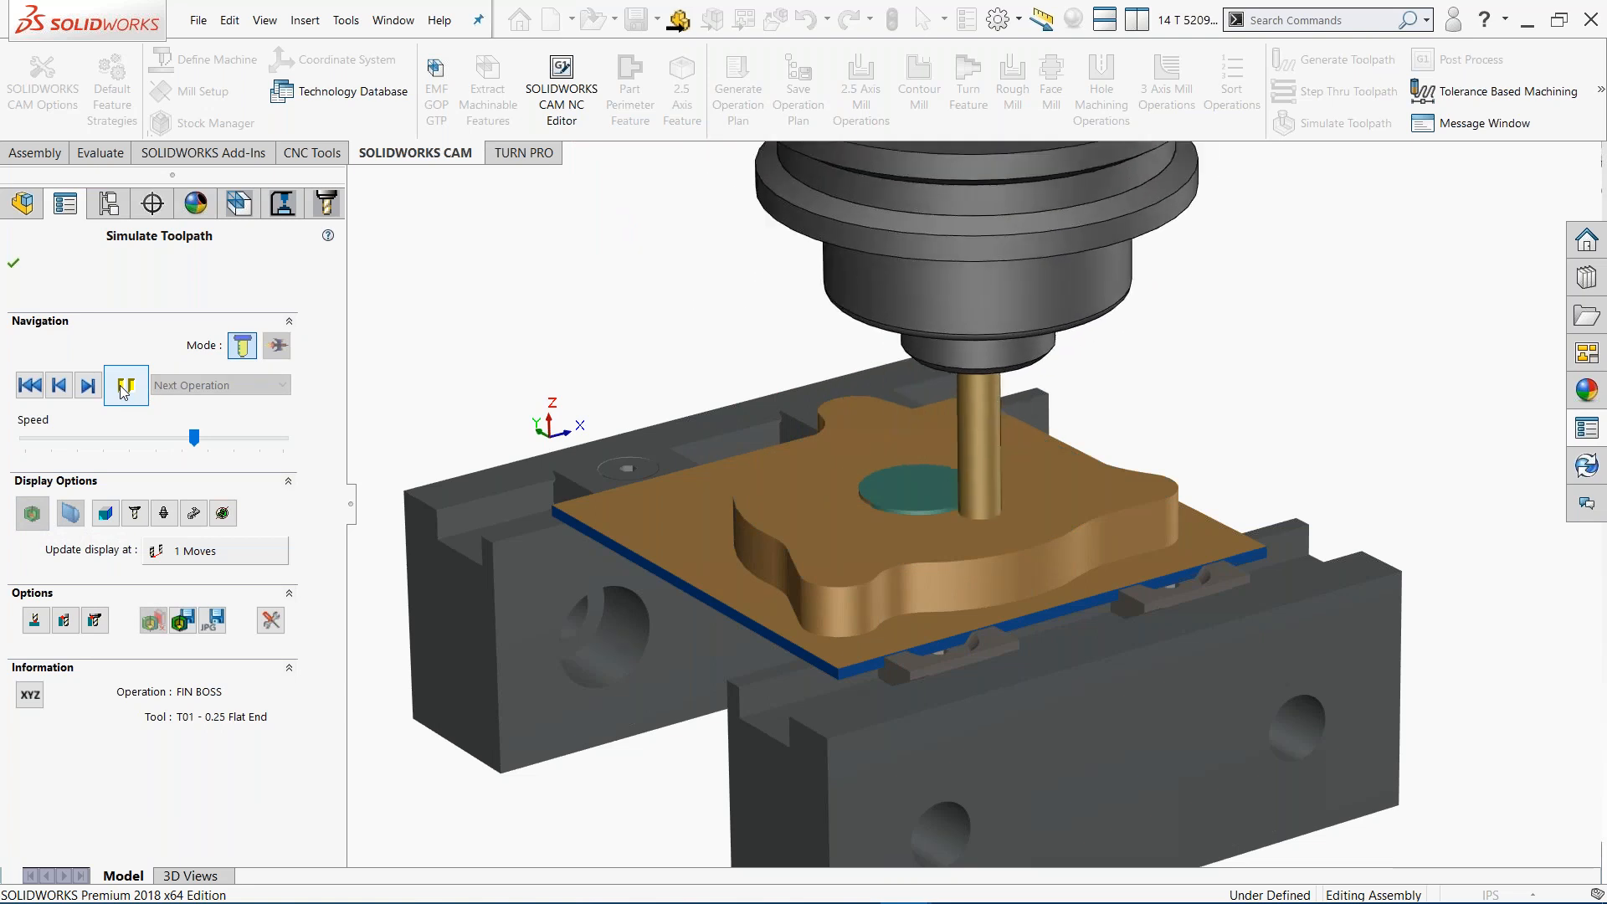
left_click(34, 519)
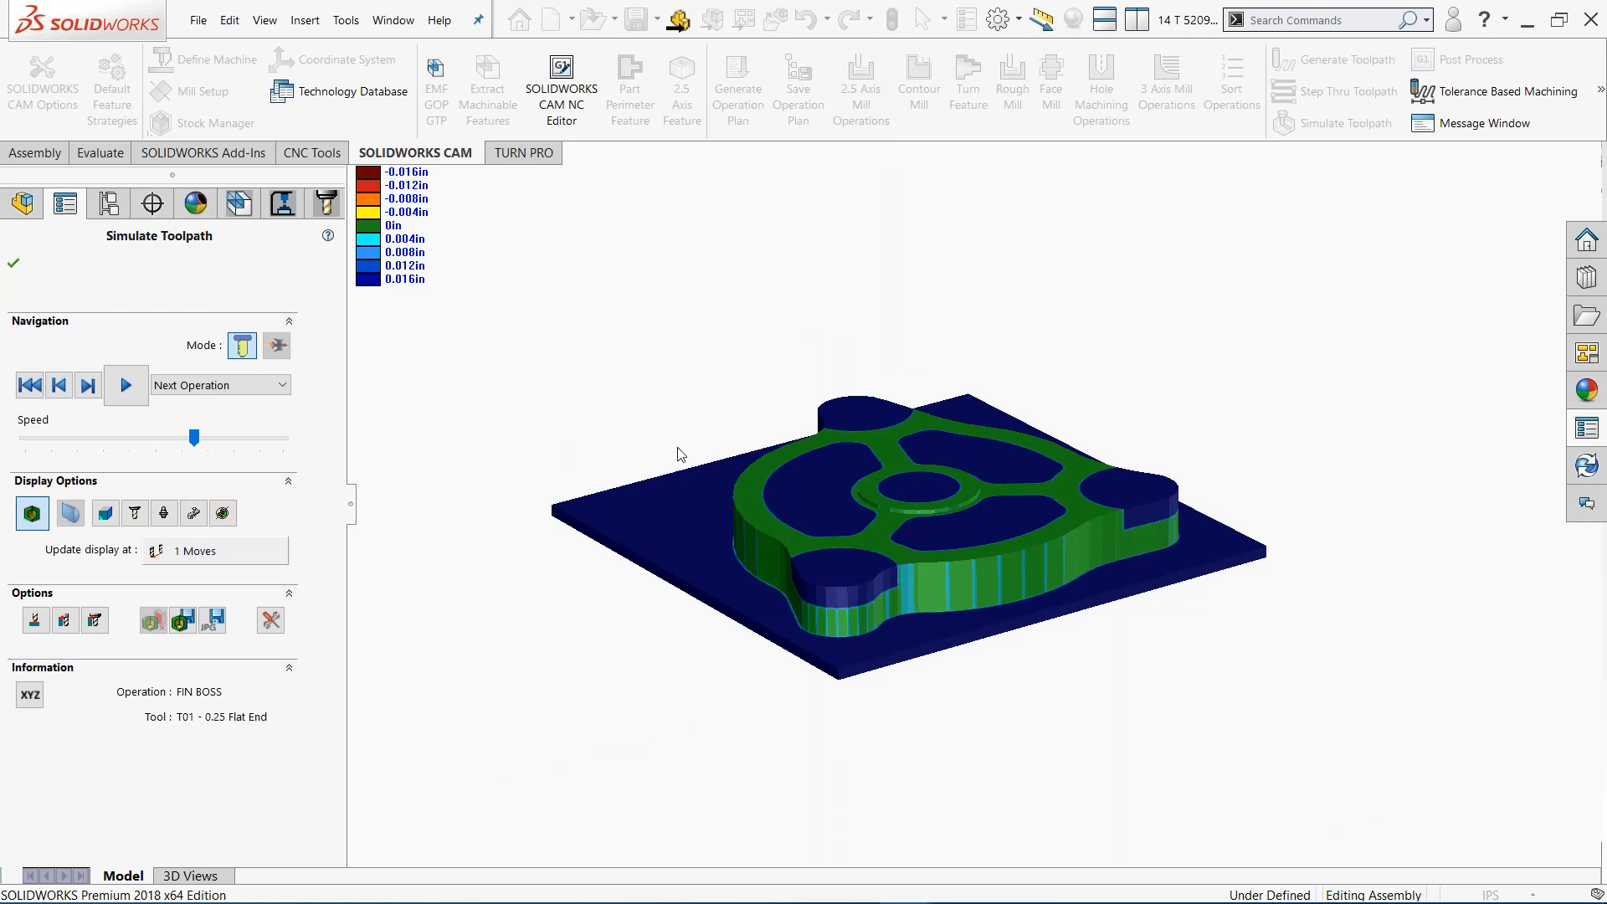
left_click(20, 511)
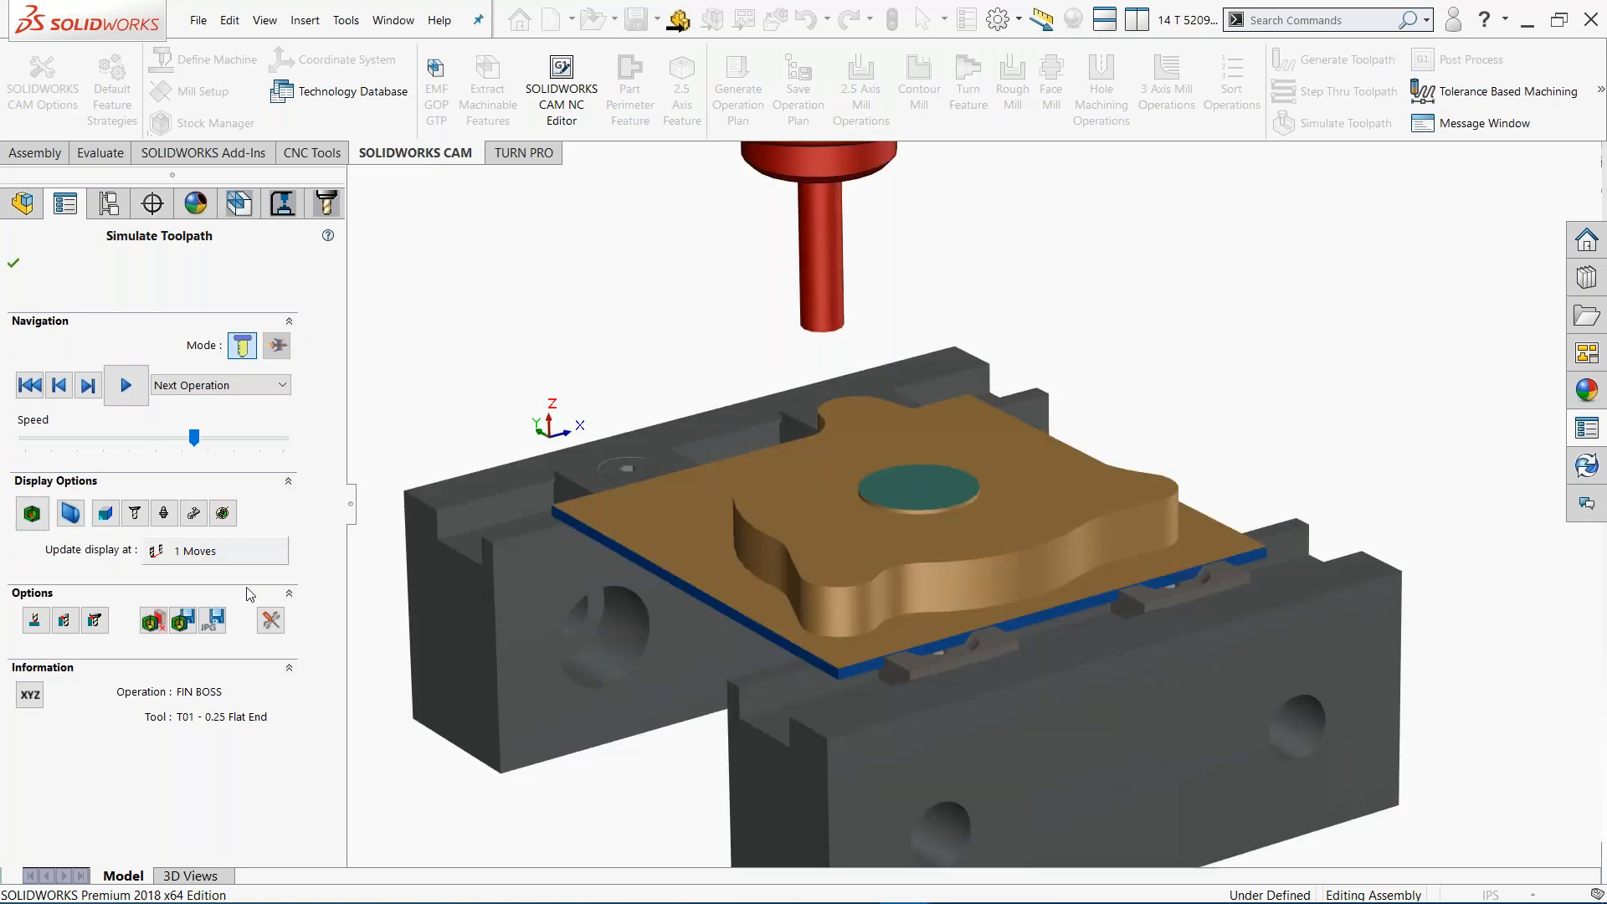
Simulate the RUFF HOLE and FIN HOLE operations, compare the result with the design part, and close the simulation
left_click(127, 386)
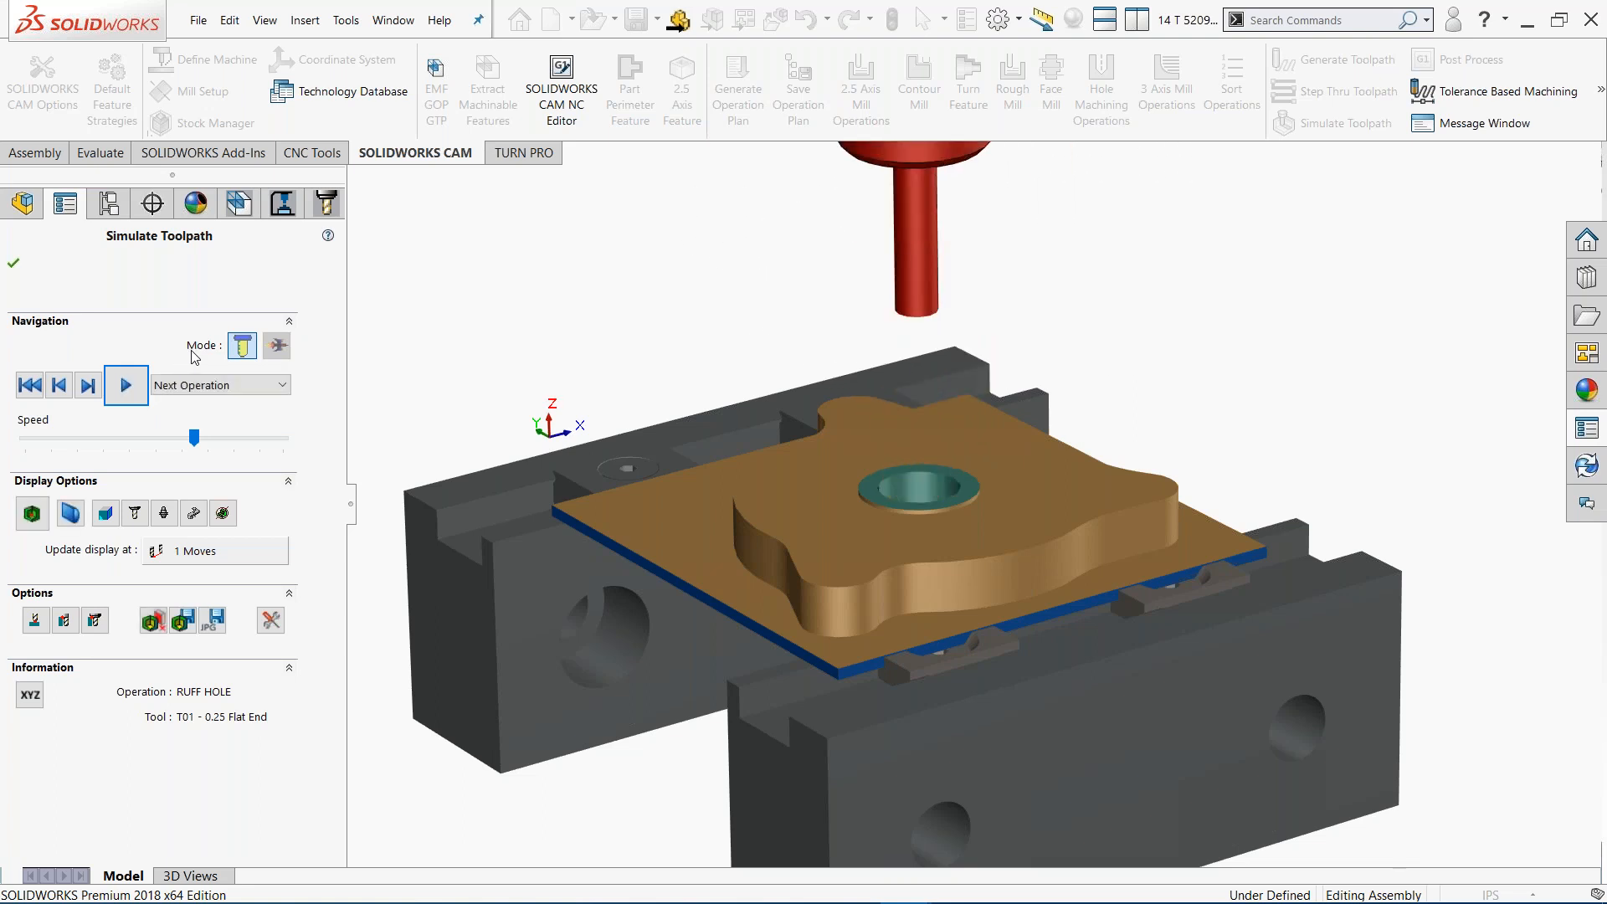
left_click(125, 385)
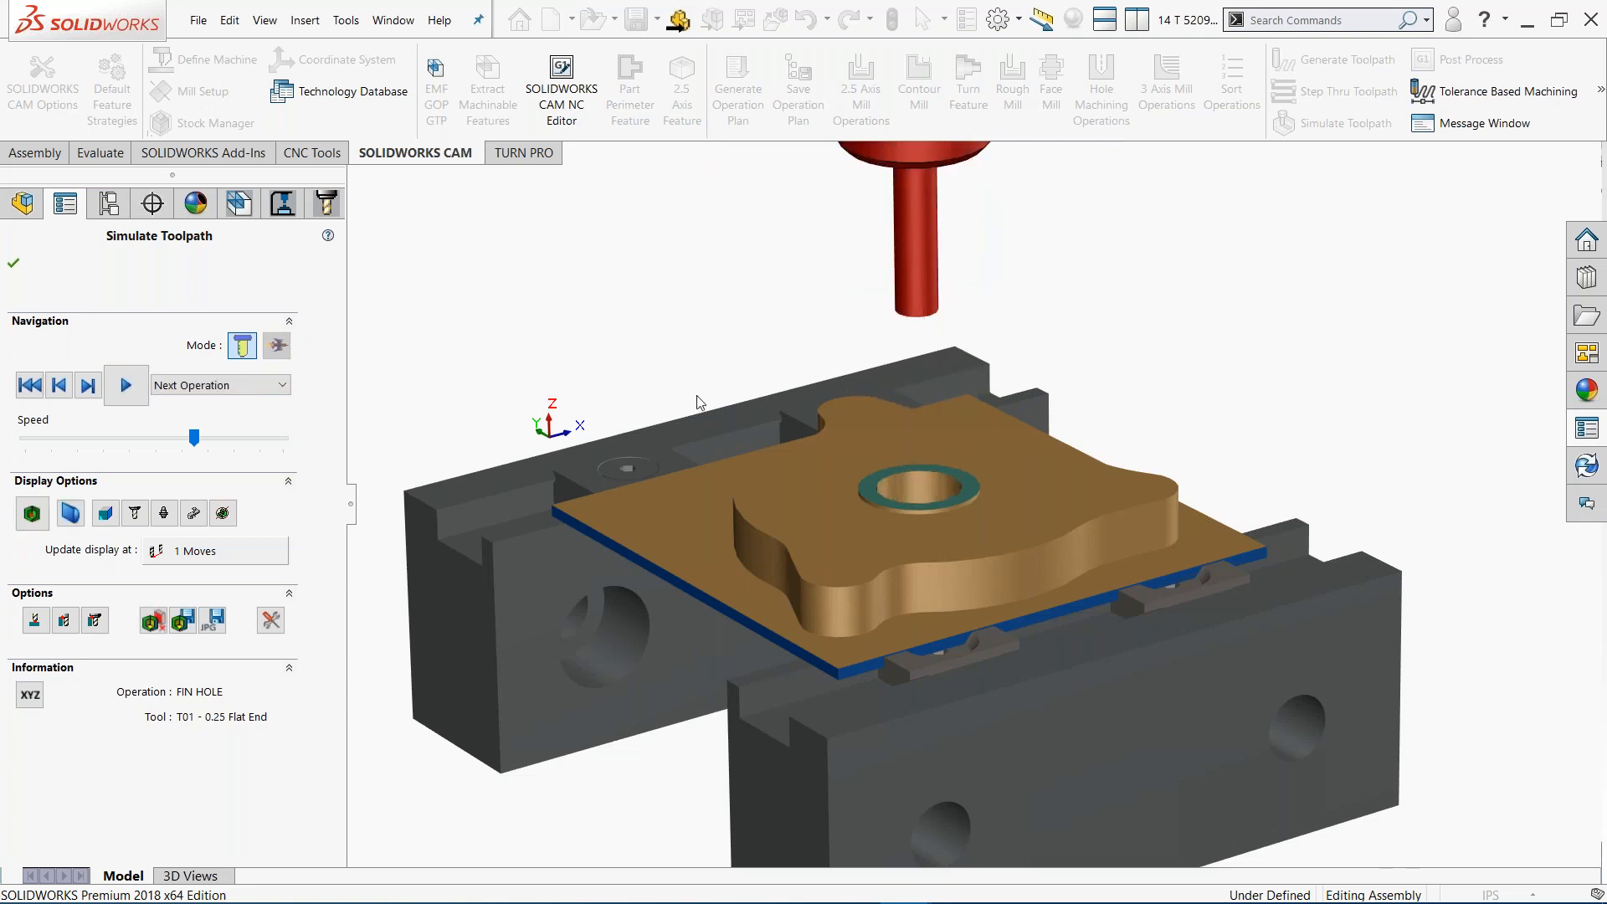
left_click(32, 513)
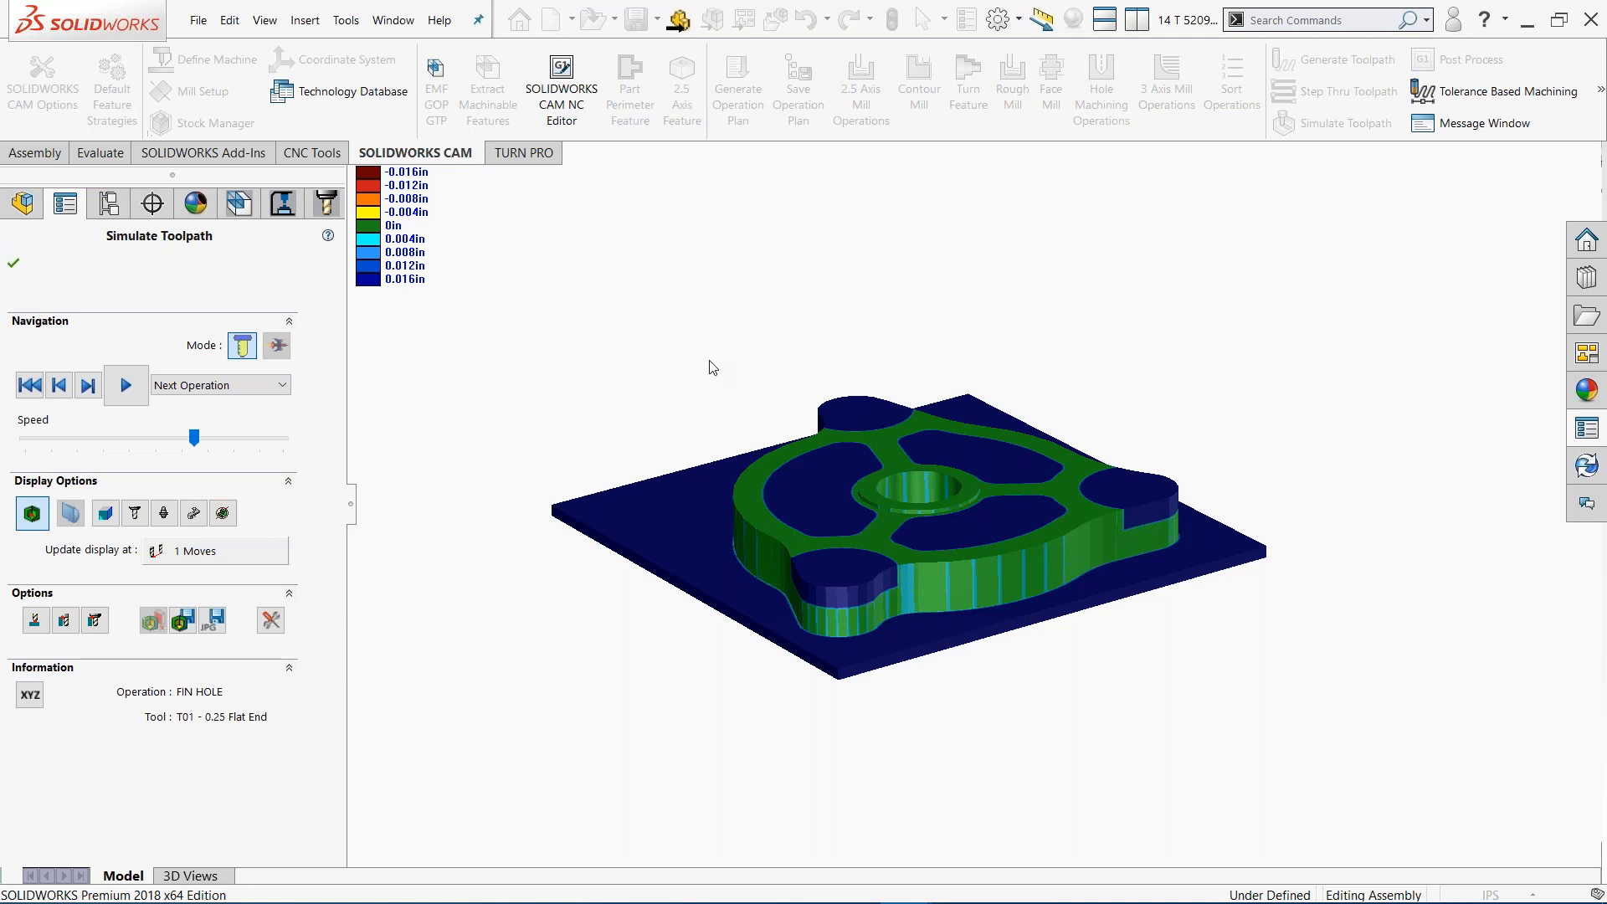
left_click(586, 399)
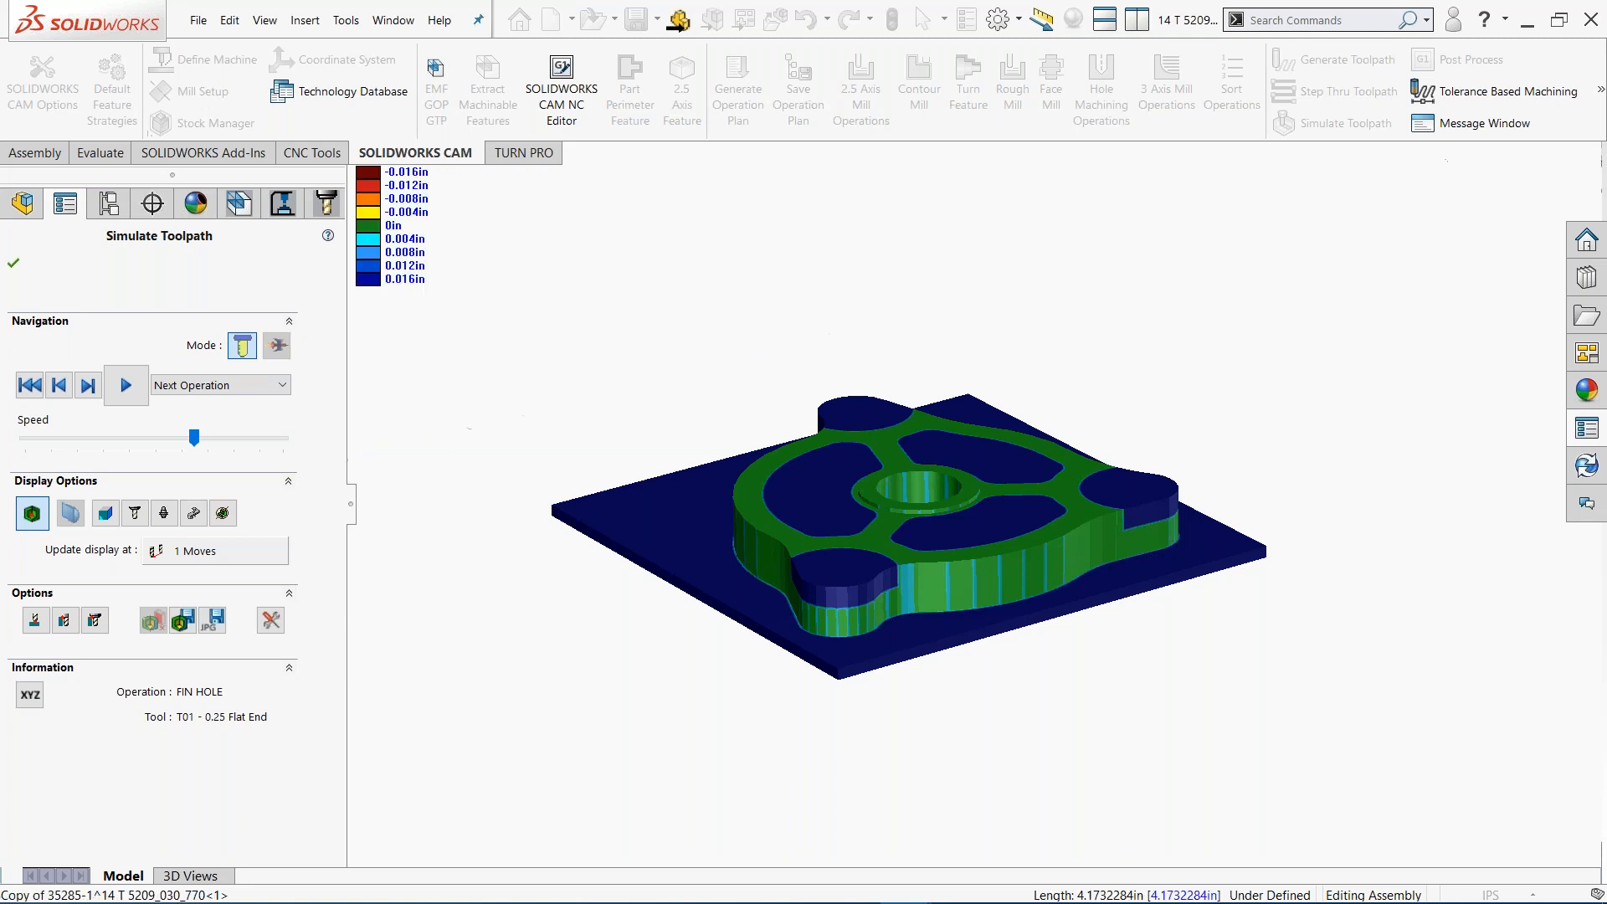
left_click(13, 262)
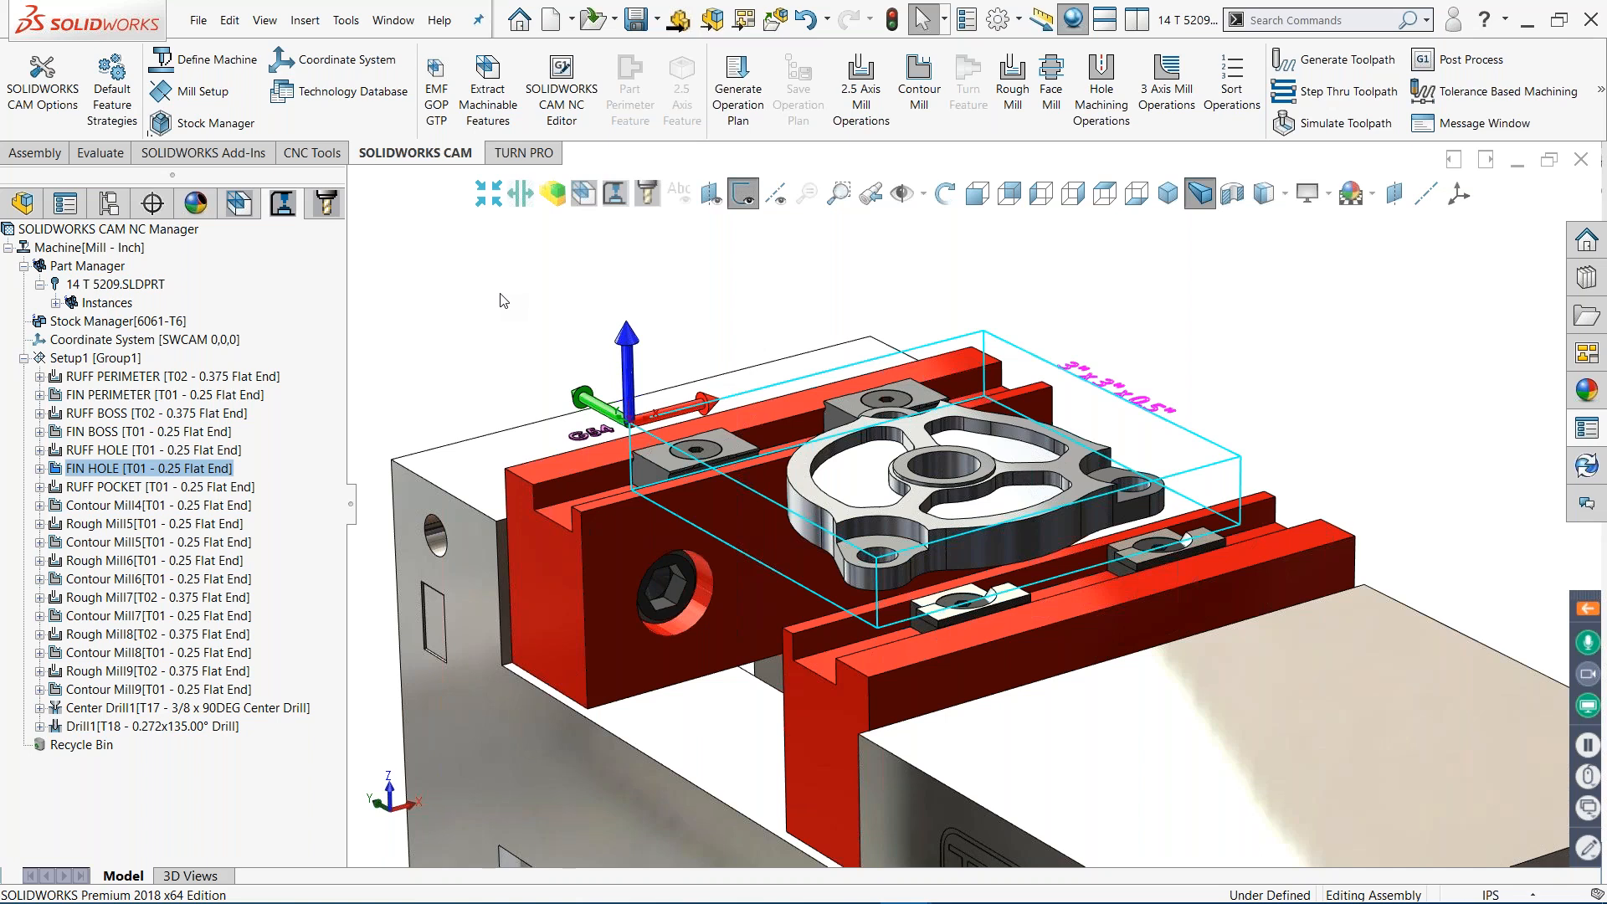
key("alt+Tab")
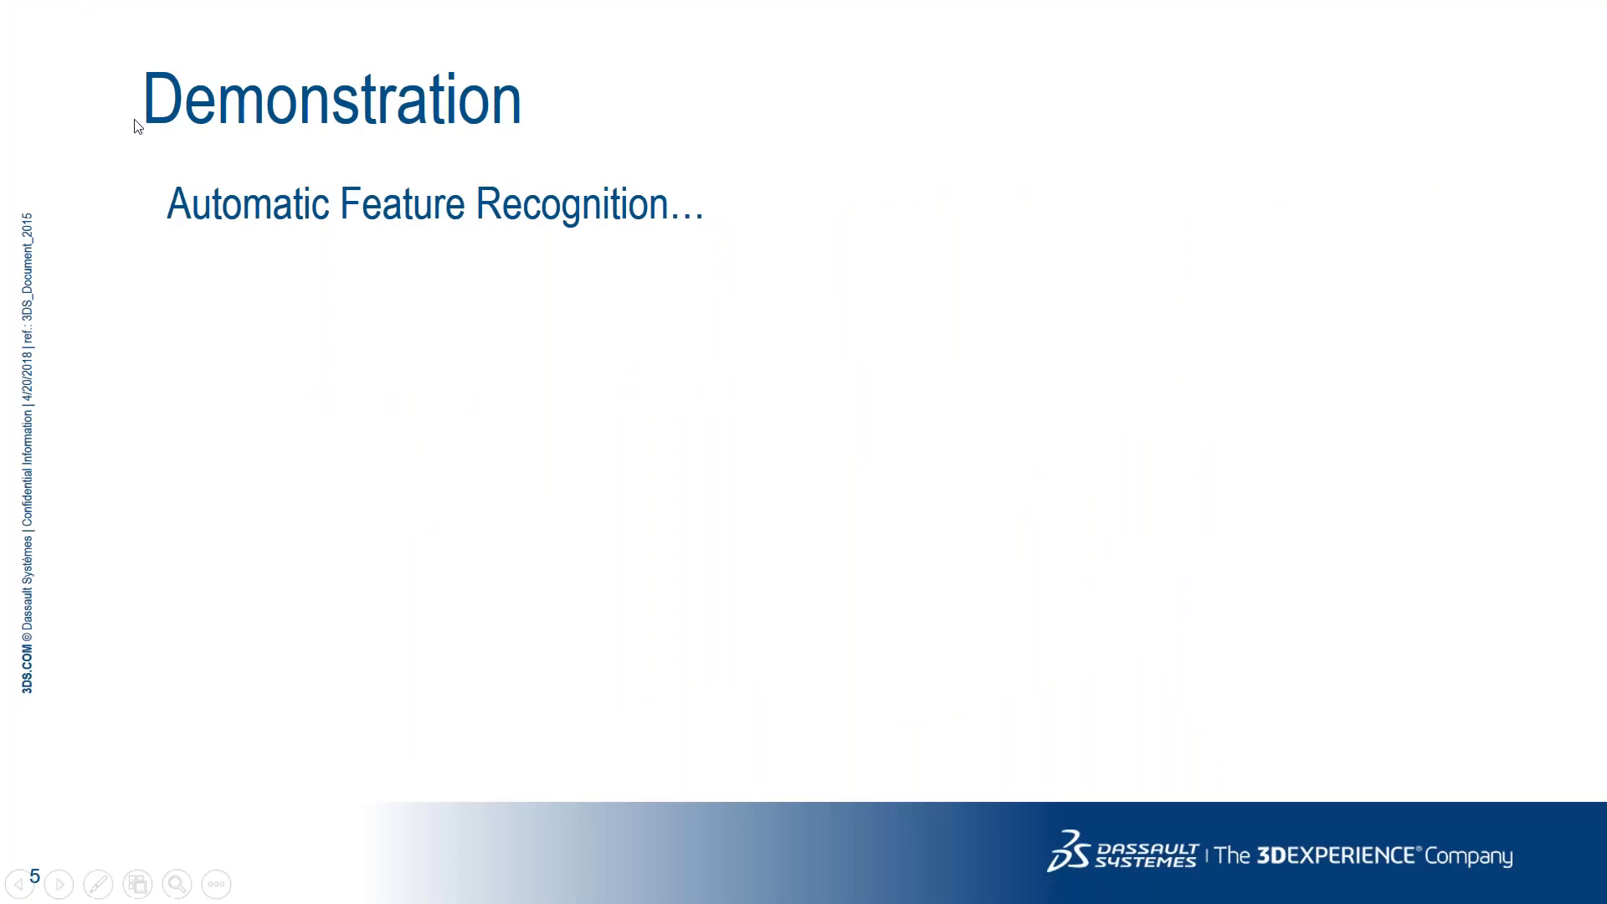
left_click(667, 408)
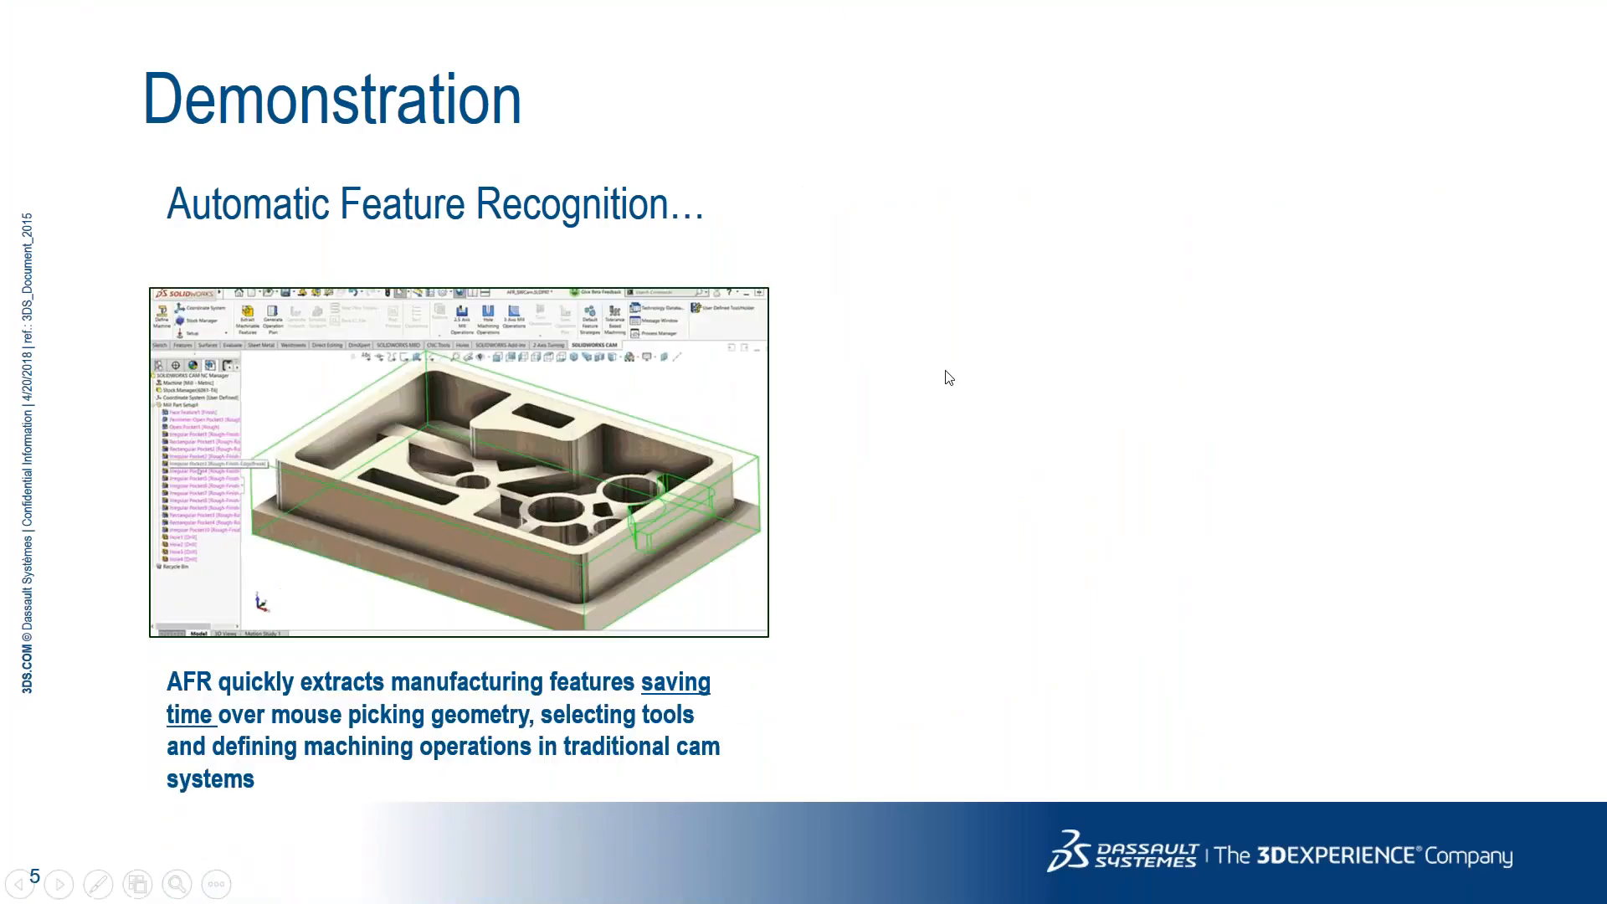
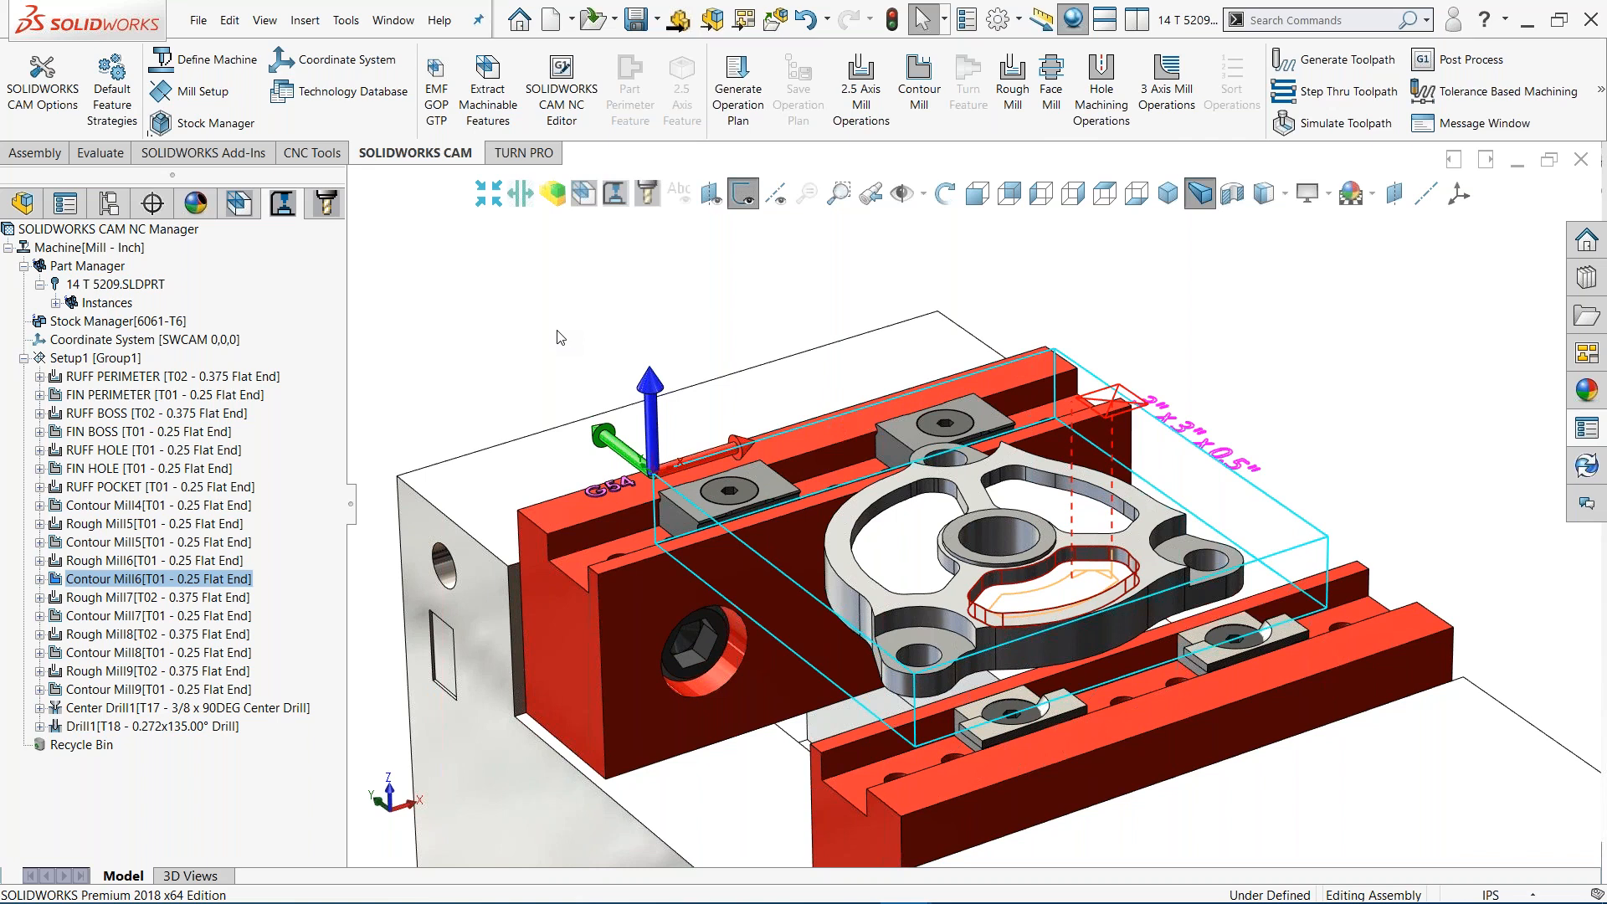
Reorder the operations in Setup1 so that Rough Mill5 and Rough Mill6 follow directly after RUFF POCKET
left_click(164, 585)
left_click(132, 525)
left_click(109, 466)
left_click(103, 485)
left_click_drag(100, 492, 79, 491)
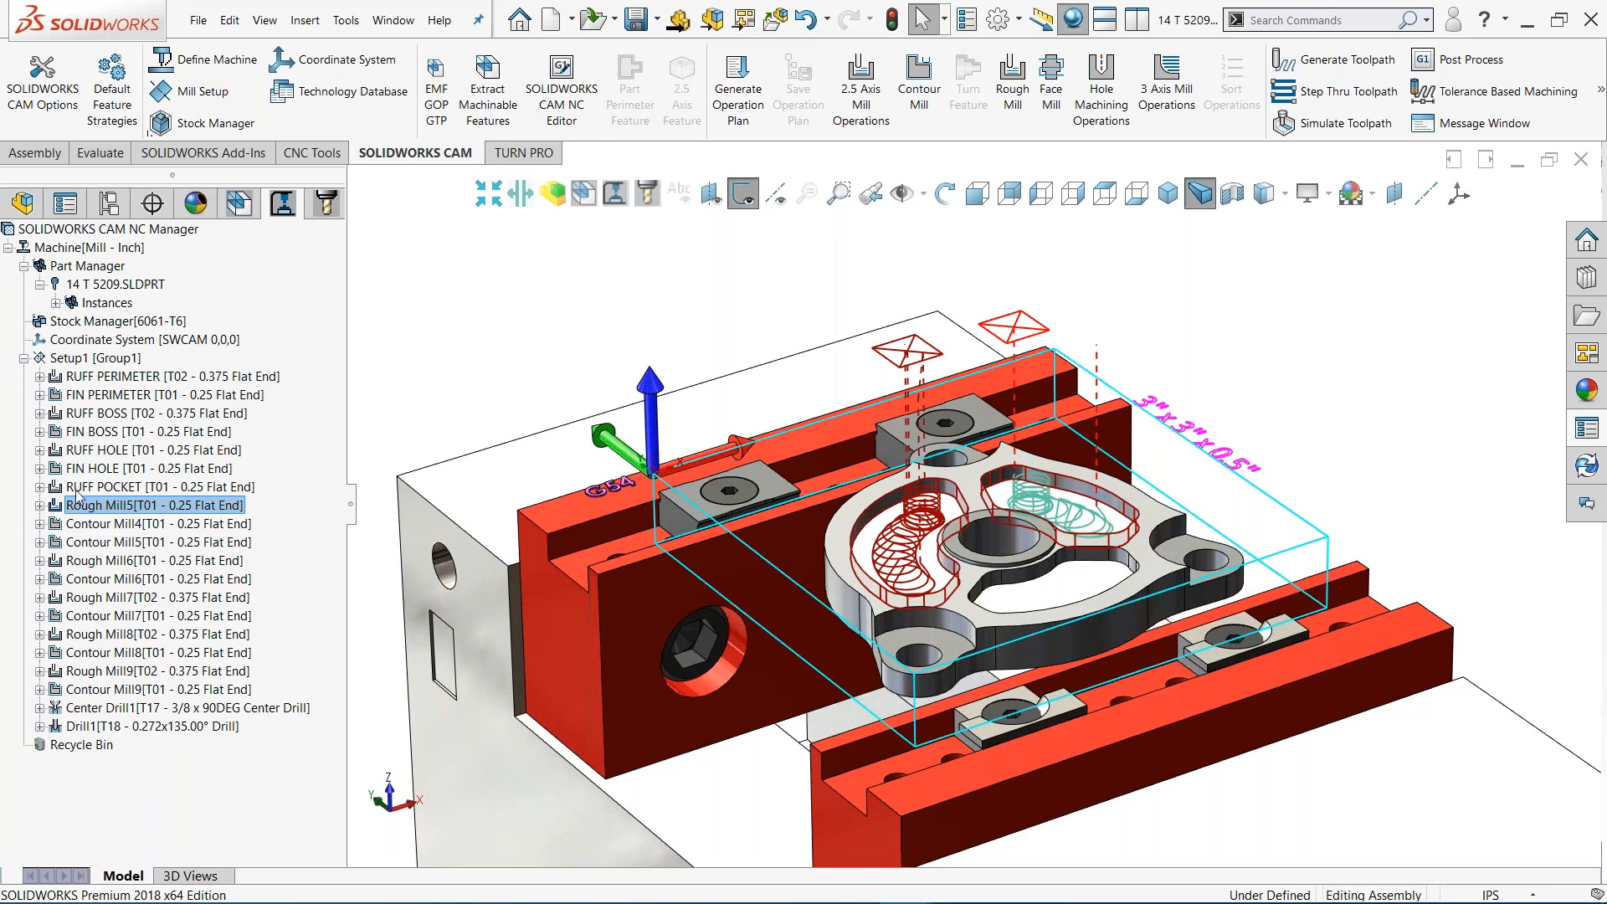
left_click(126, 487)
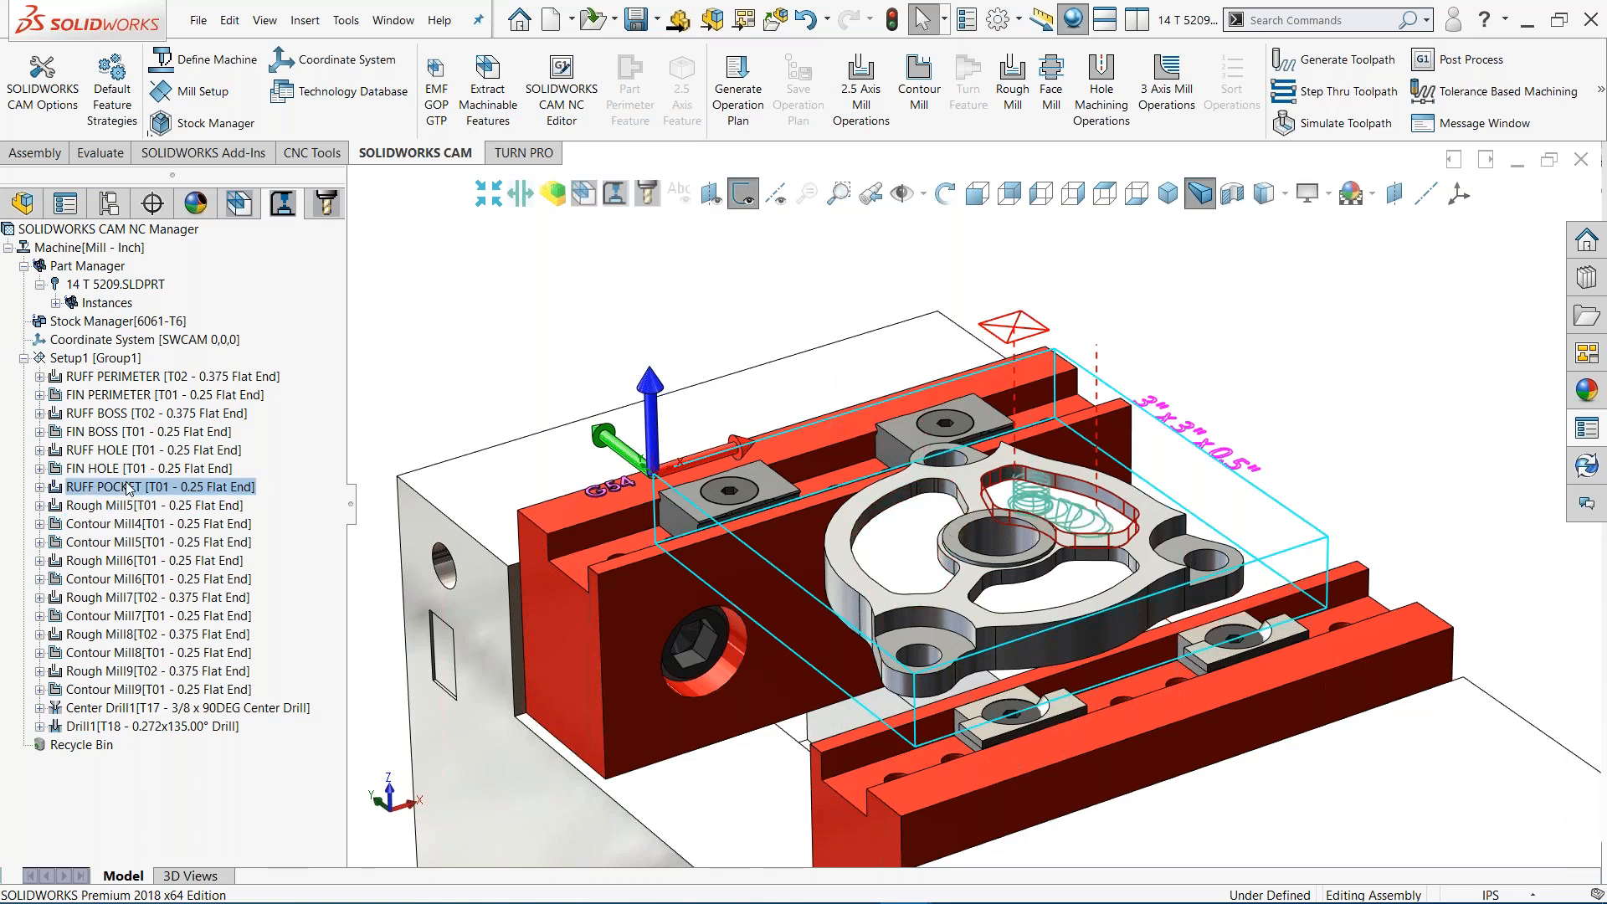
left_click(126, 506)
left_click_drag(131, 561, 115, 508)
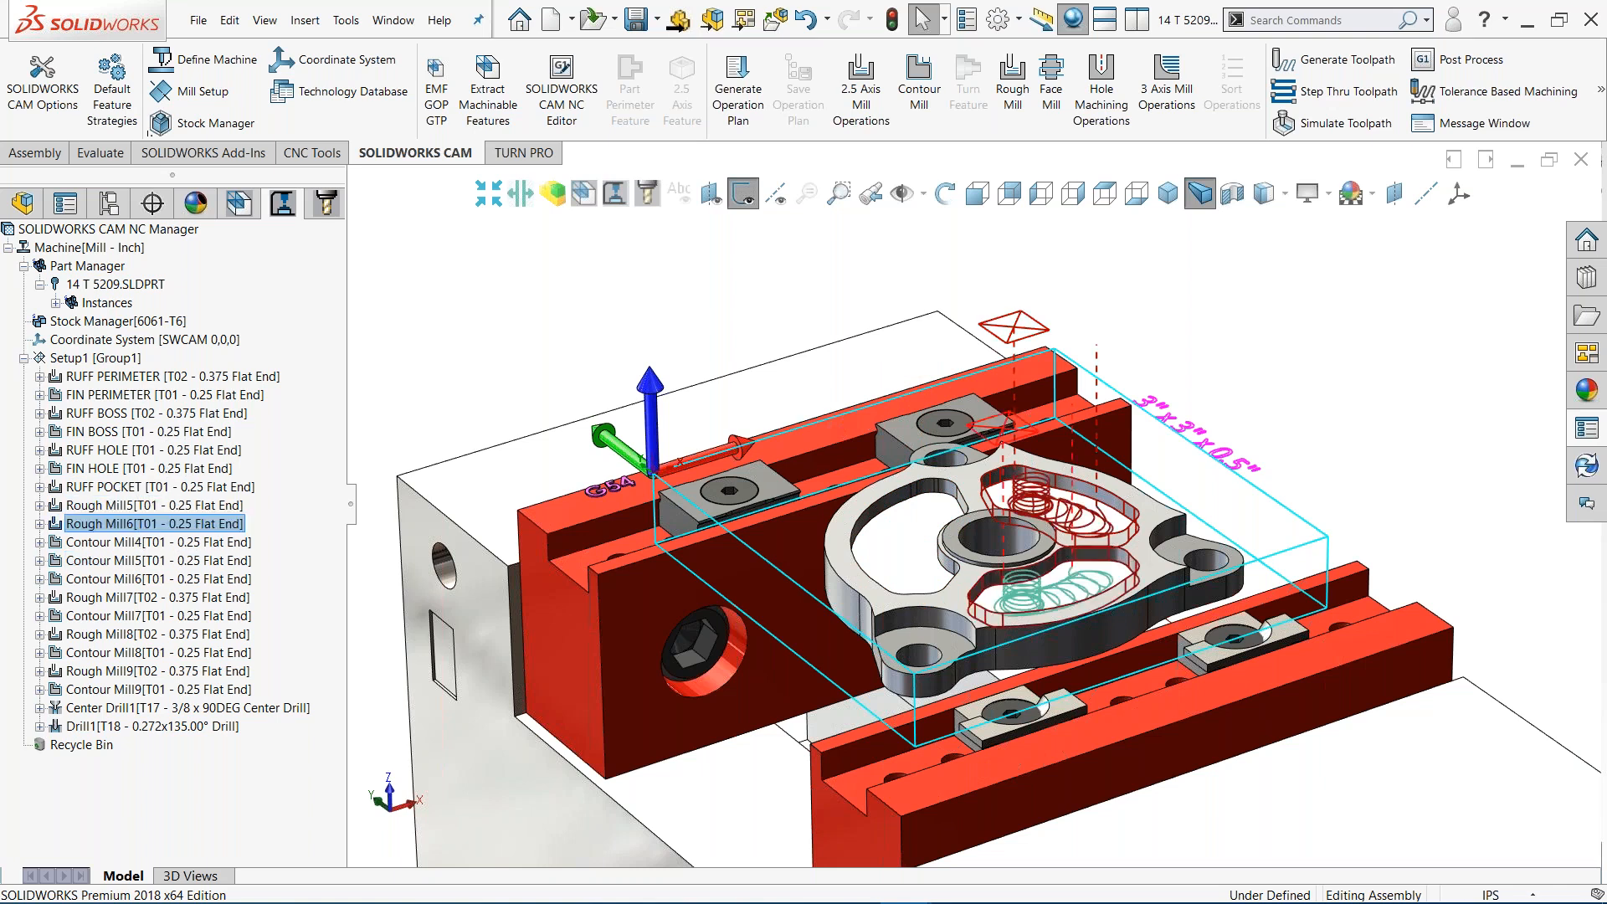
Combine RUFF POCKET, Rough Mill5 and Rough Mill6 into one operation, copying parameters from RUFF POCKET and regenerating the toolpath
left_click(124, 487)
left_click(137, 506)
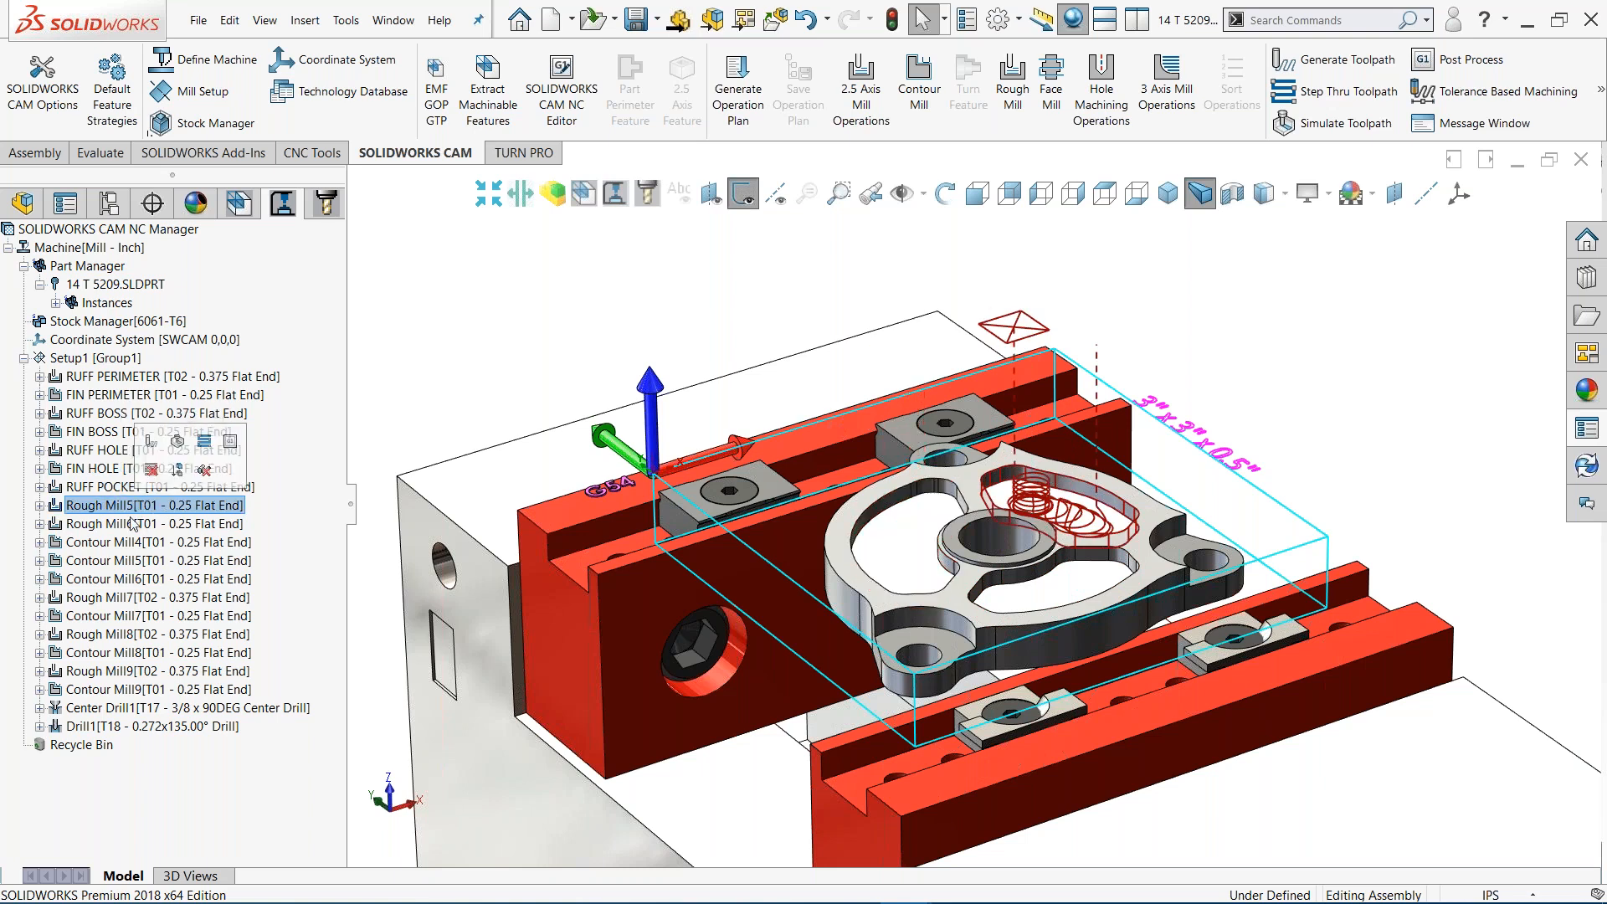
left_click(130, 524)
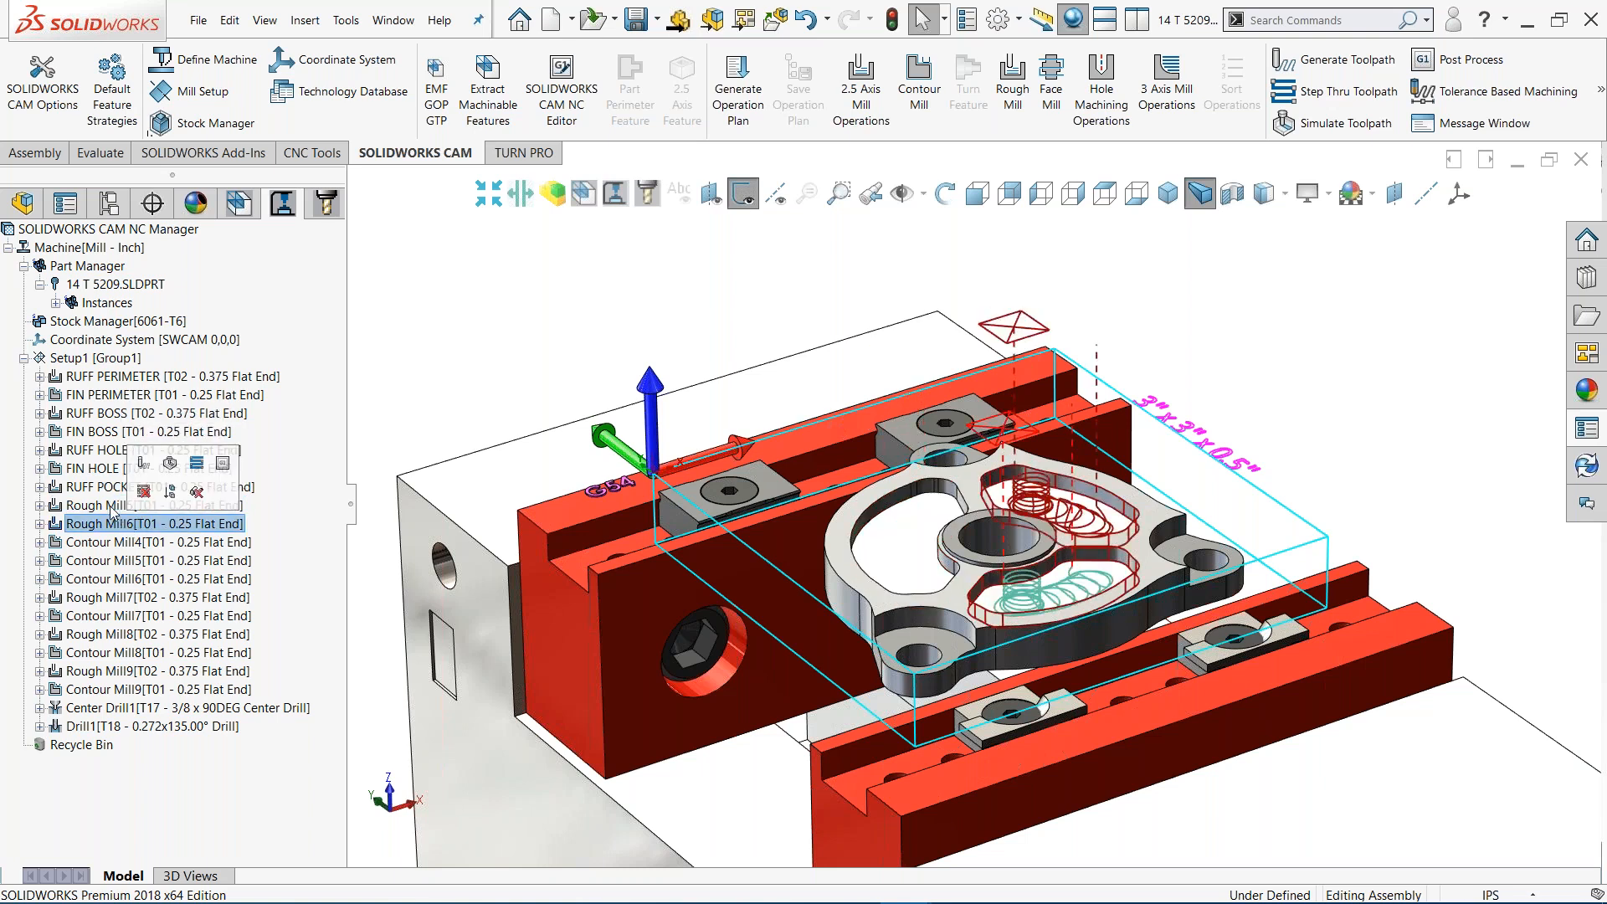
left_click(108, 507)
left_click(92, 488)
left_click(143, 527, "shift")
right_click(144, 530)
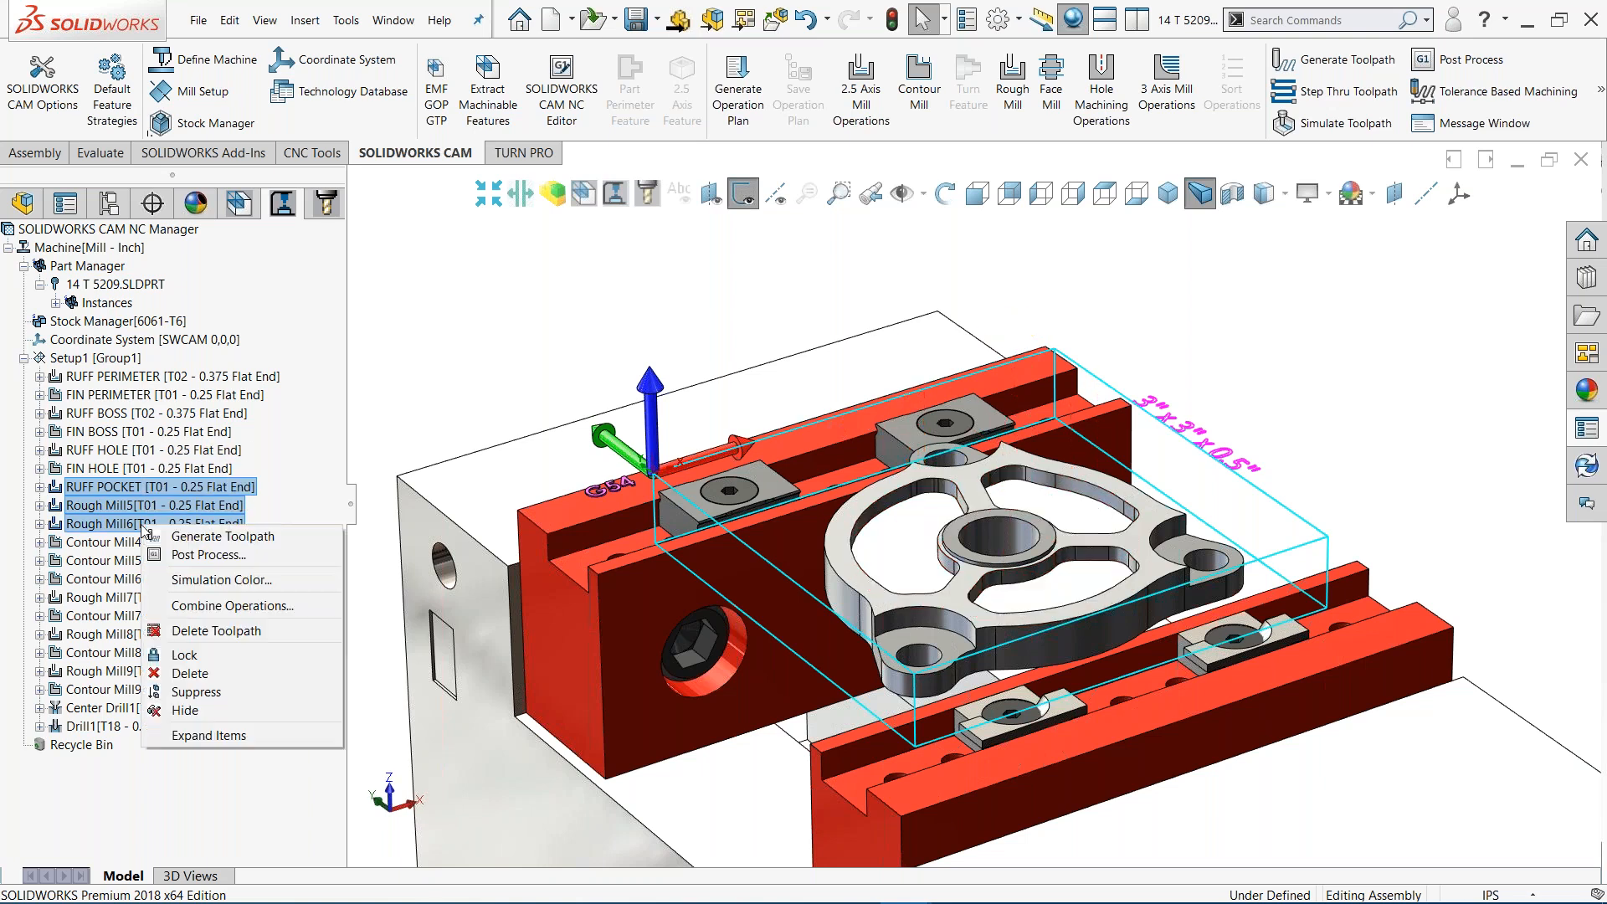
left_click(230, 605)
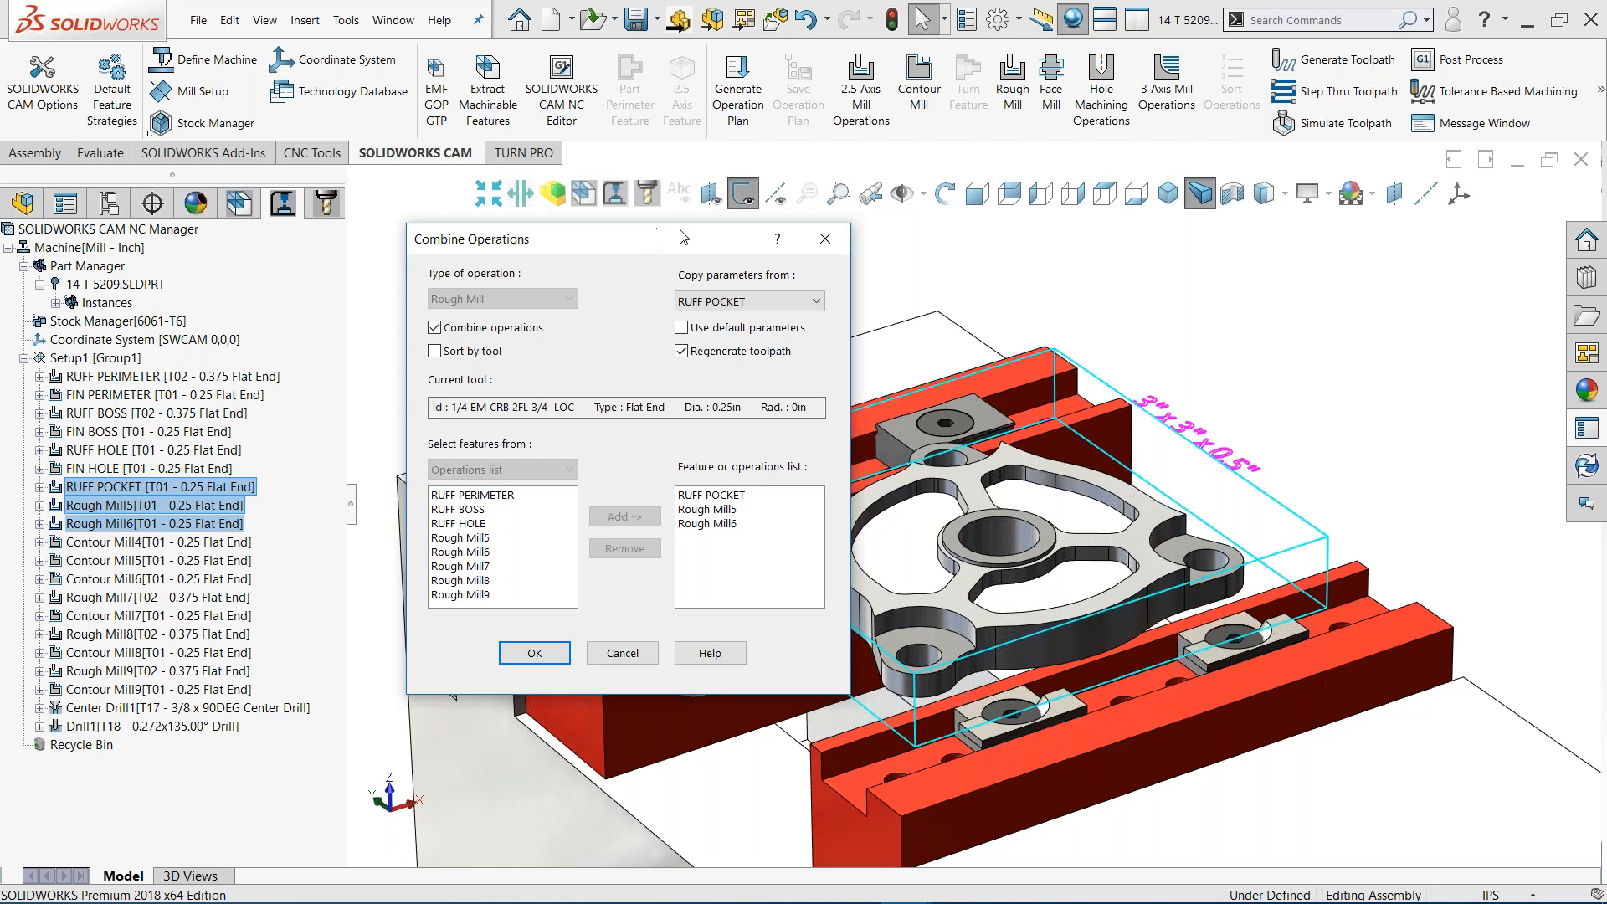
left_click_drag(682, 238, 596, 160)
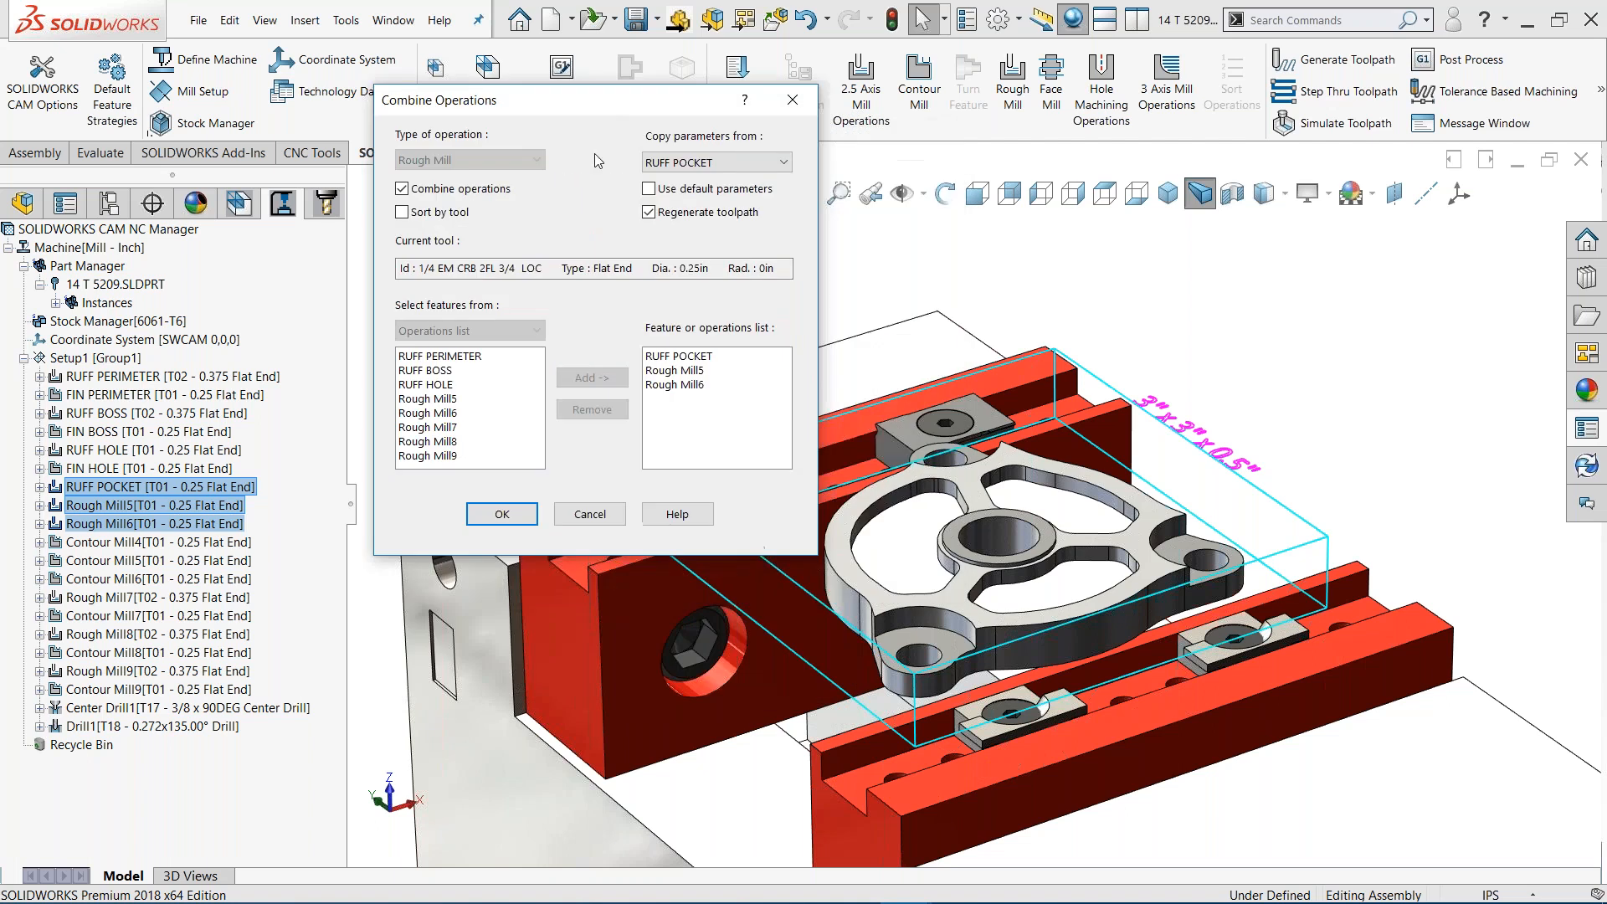
left_click(502, 514)
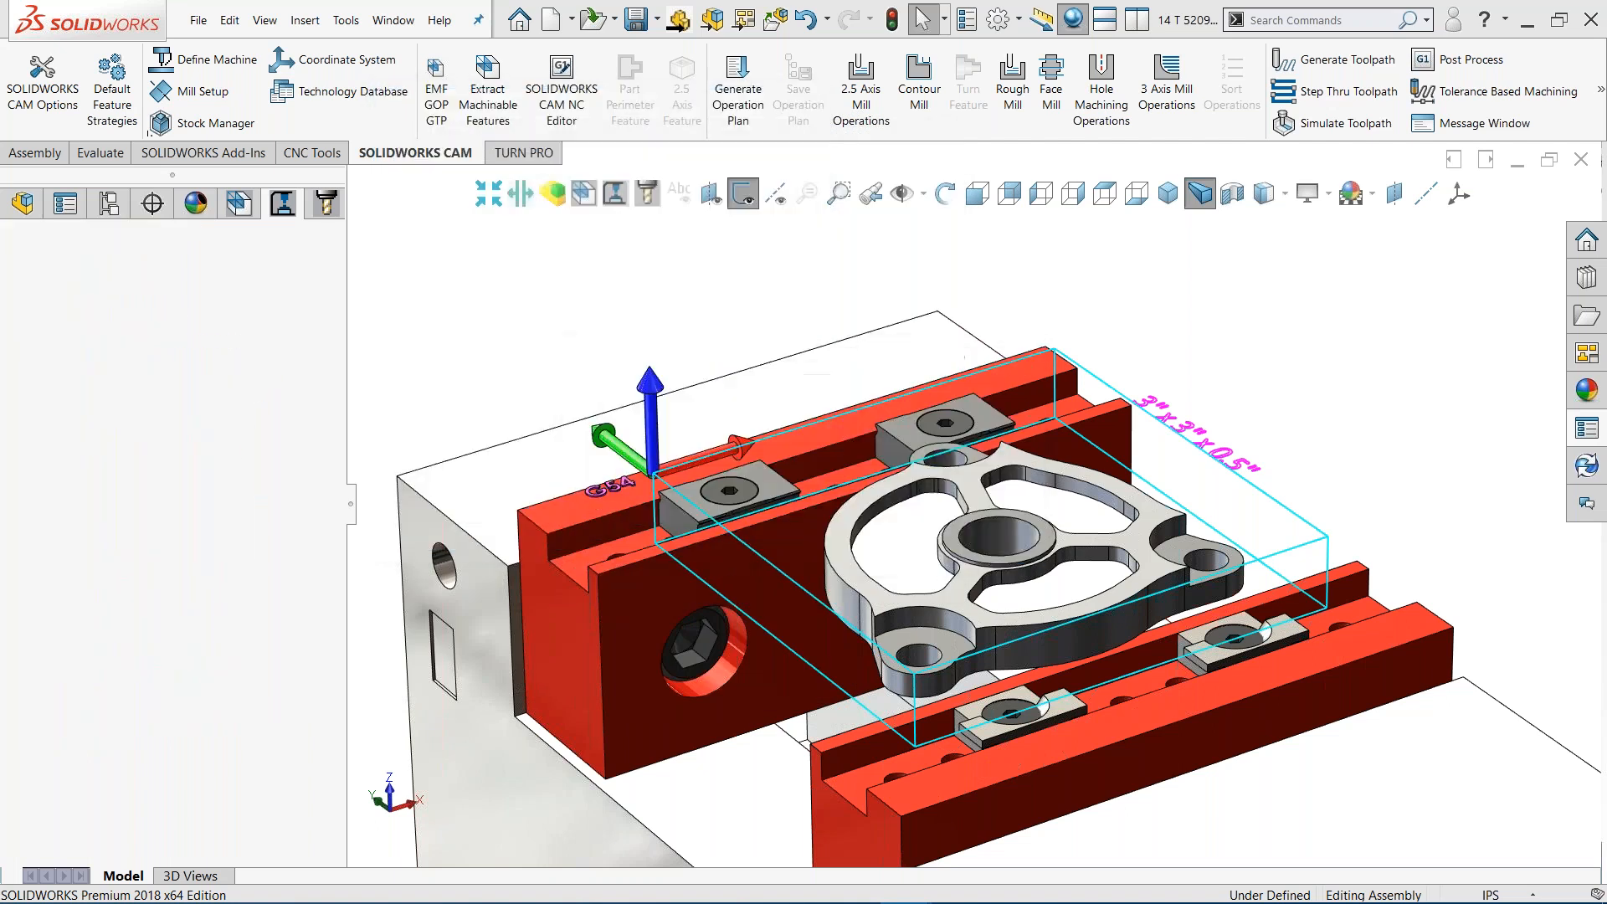
Review the toolpath analysis, estimated machining time, and feeds and speeds of the combined RUFF POCKET operation
left_click(105, 486)
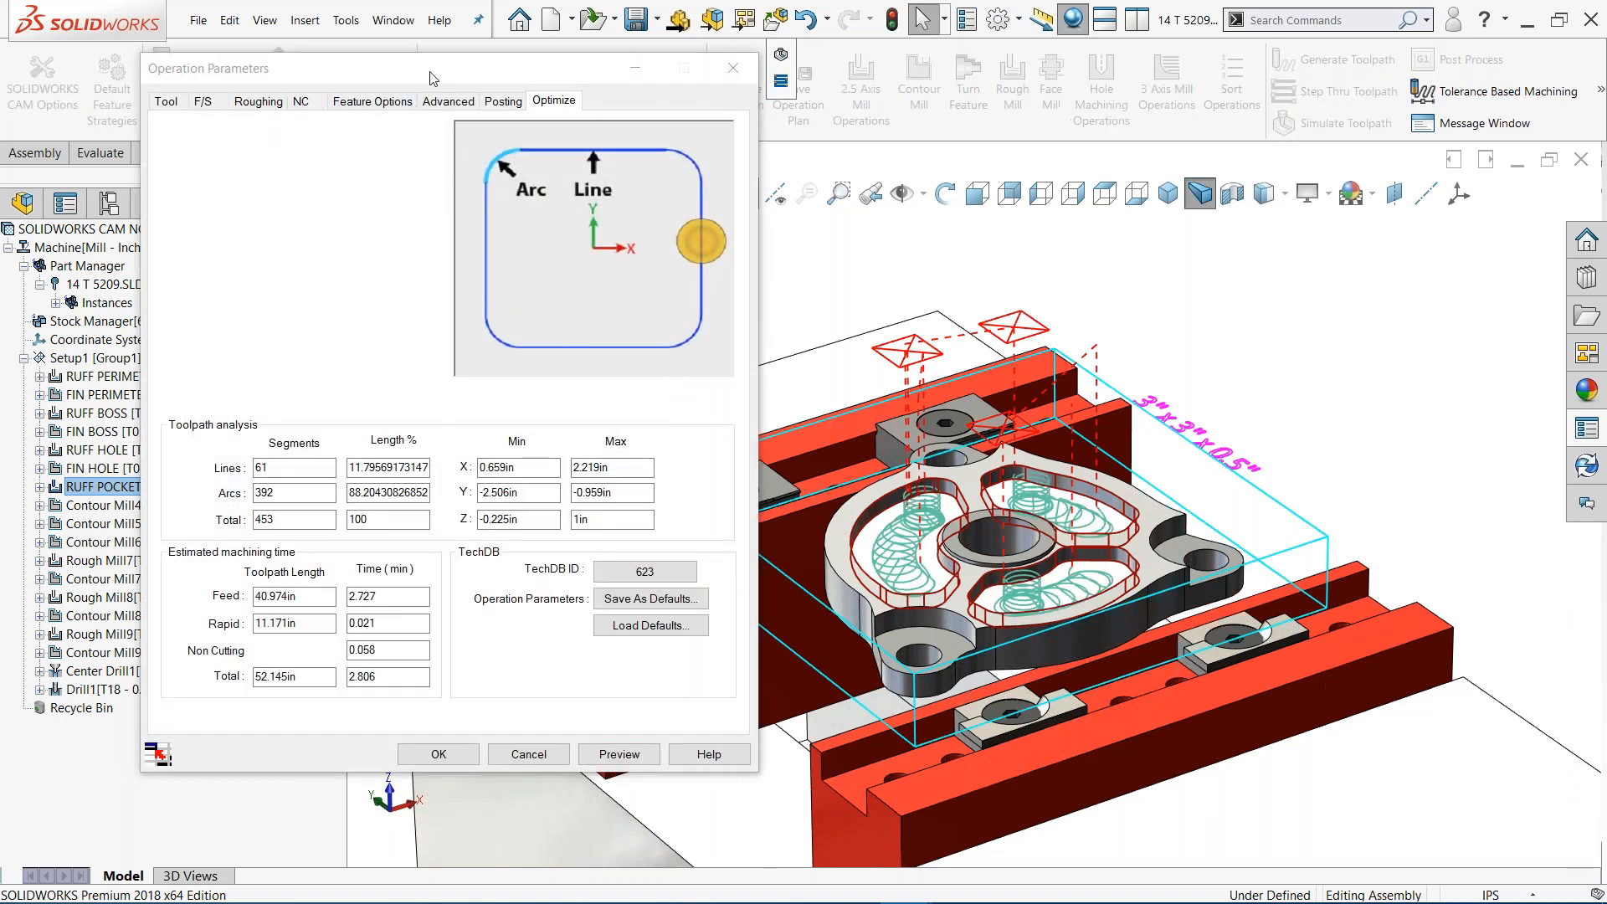
left_click_drag(431, 72, 662, 161)
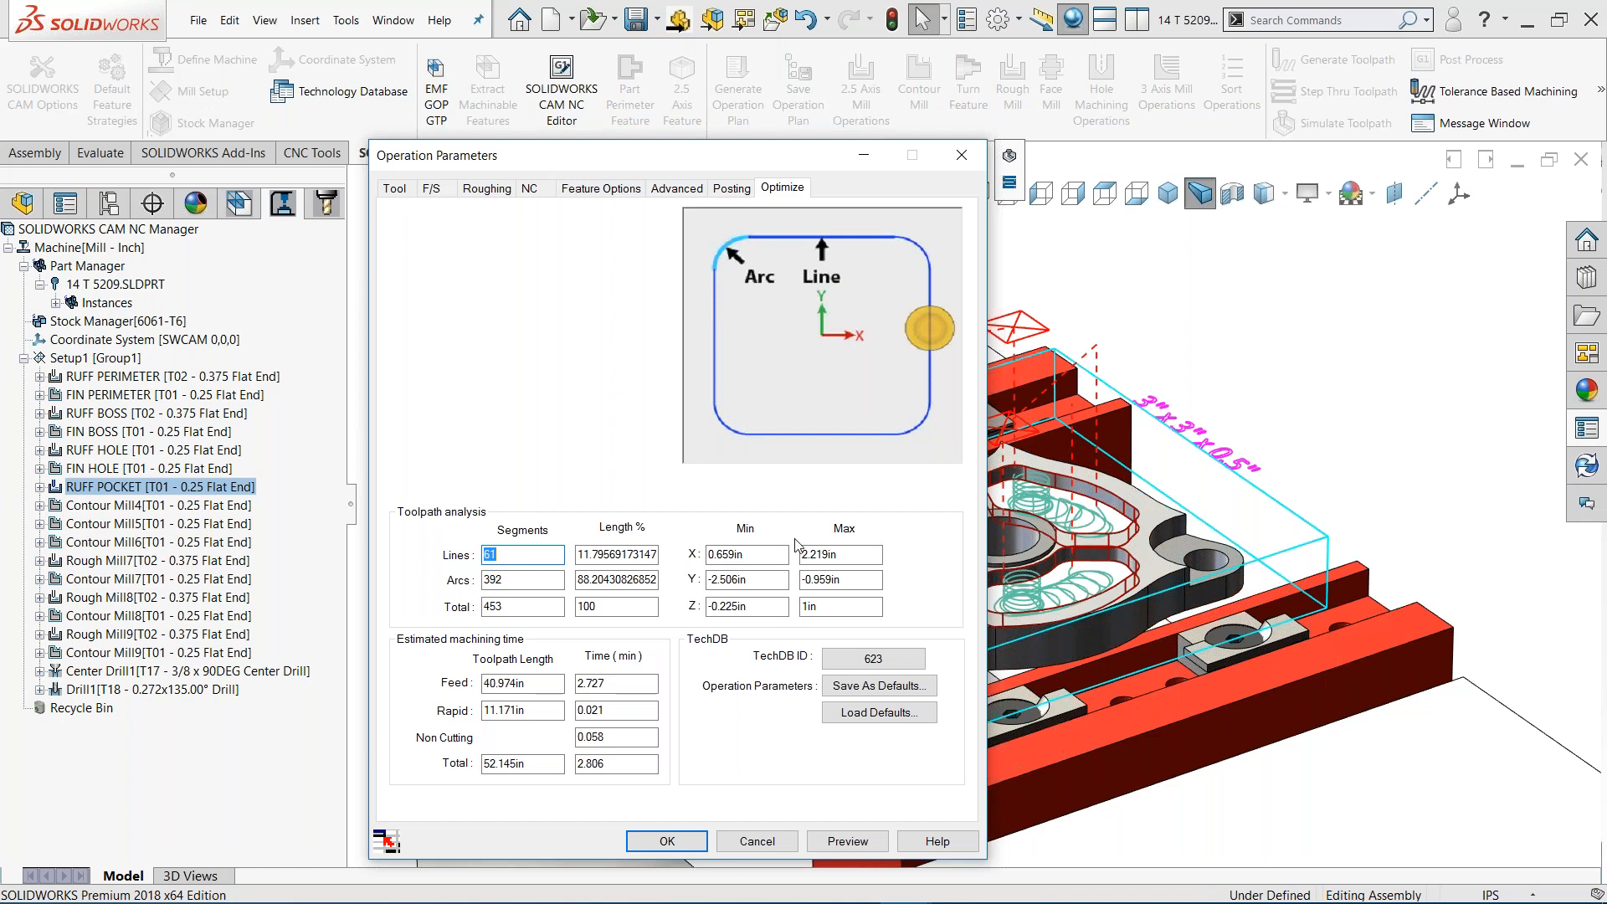
left_click(431, 189)
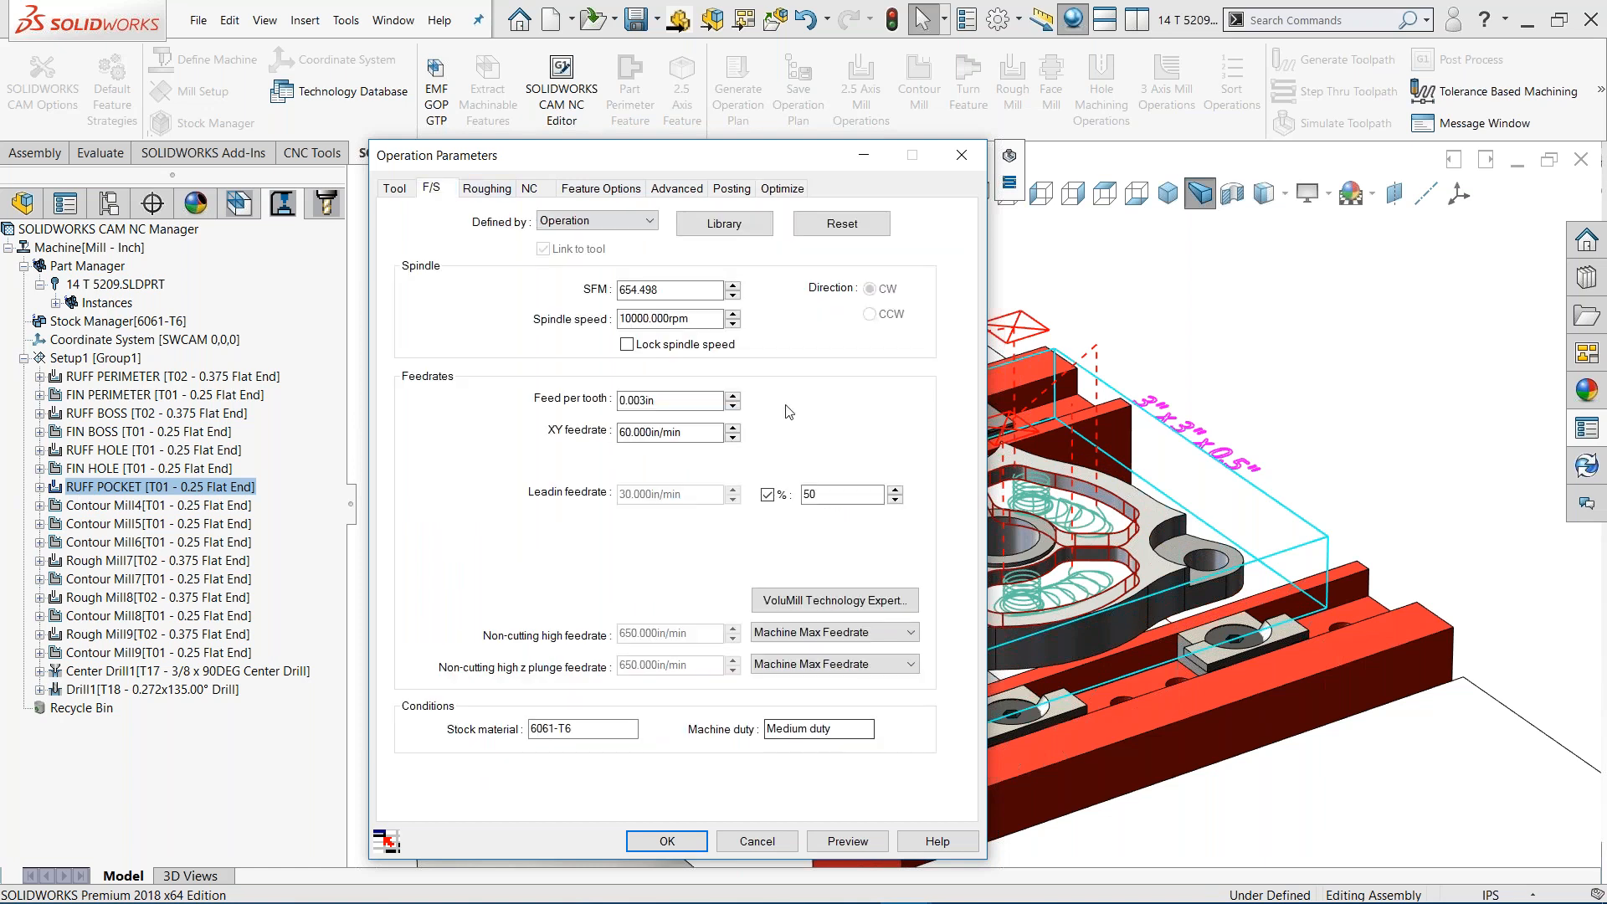
left_click(671, 839)
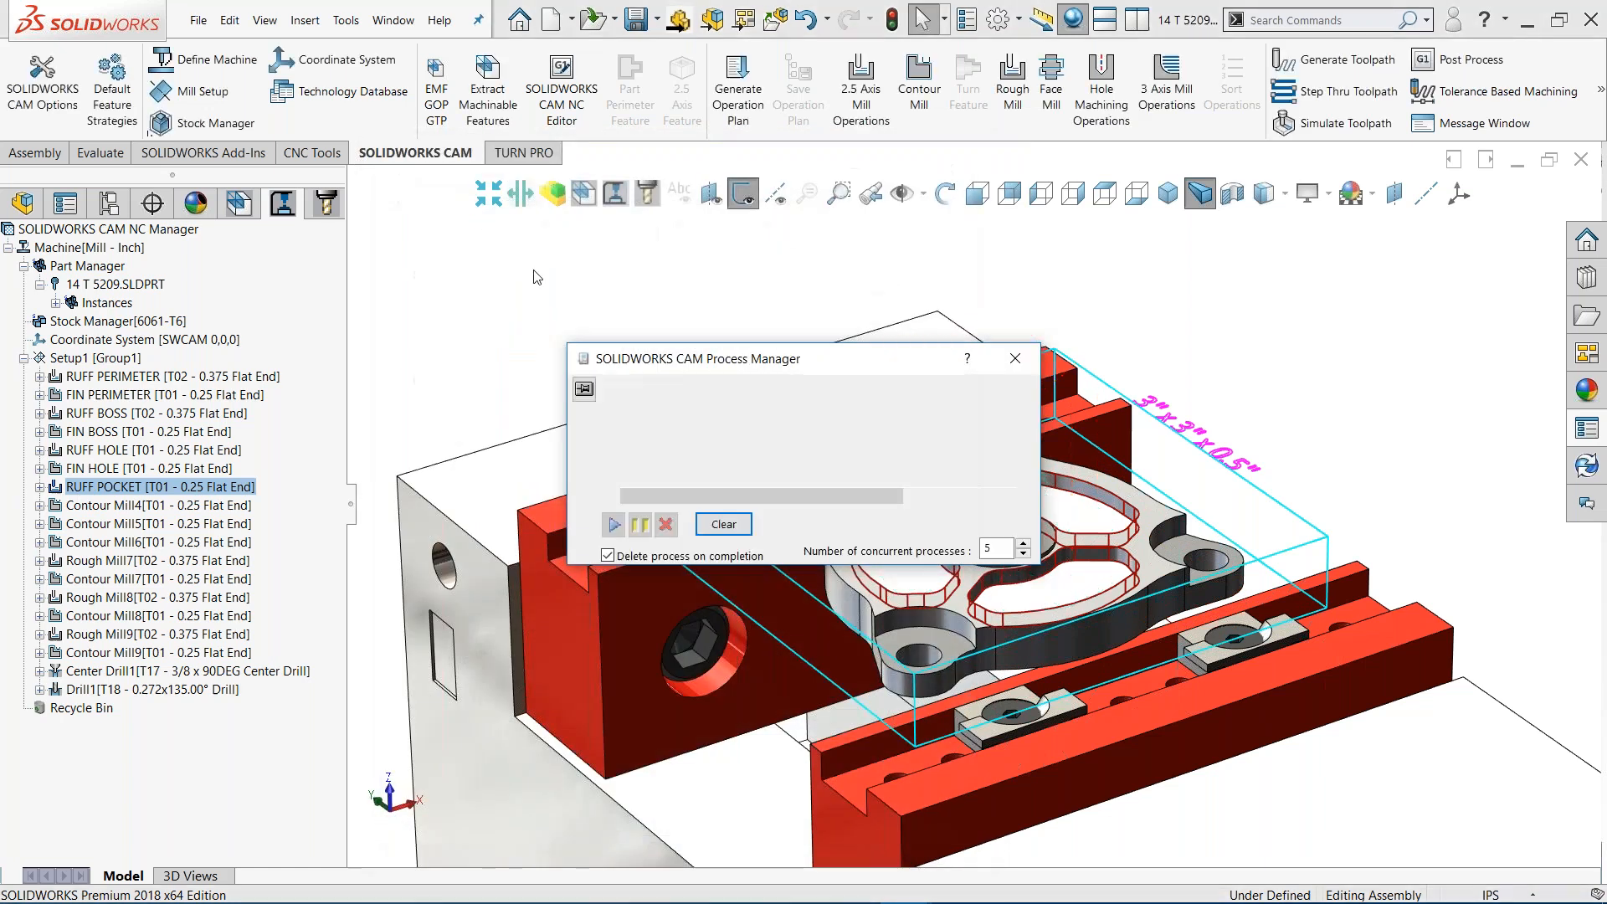
Combine the Contour Mill4, Contour Mill5 and Contour Mill6 pocket operations into a single contour operation
left_click(102, 507)
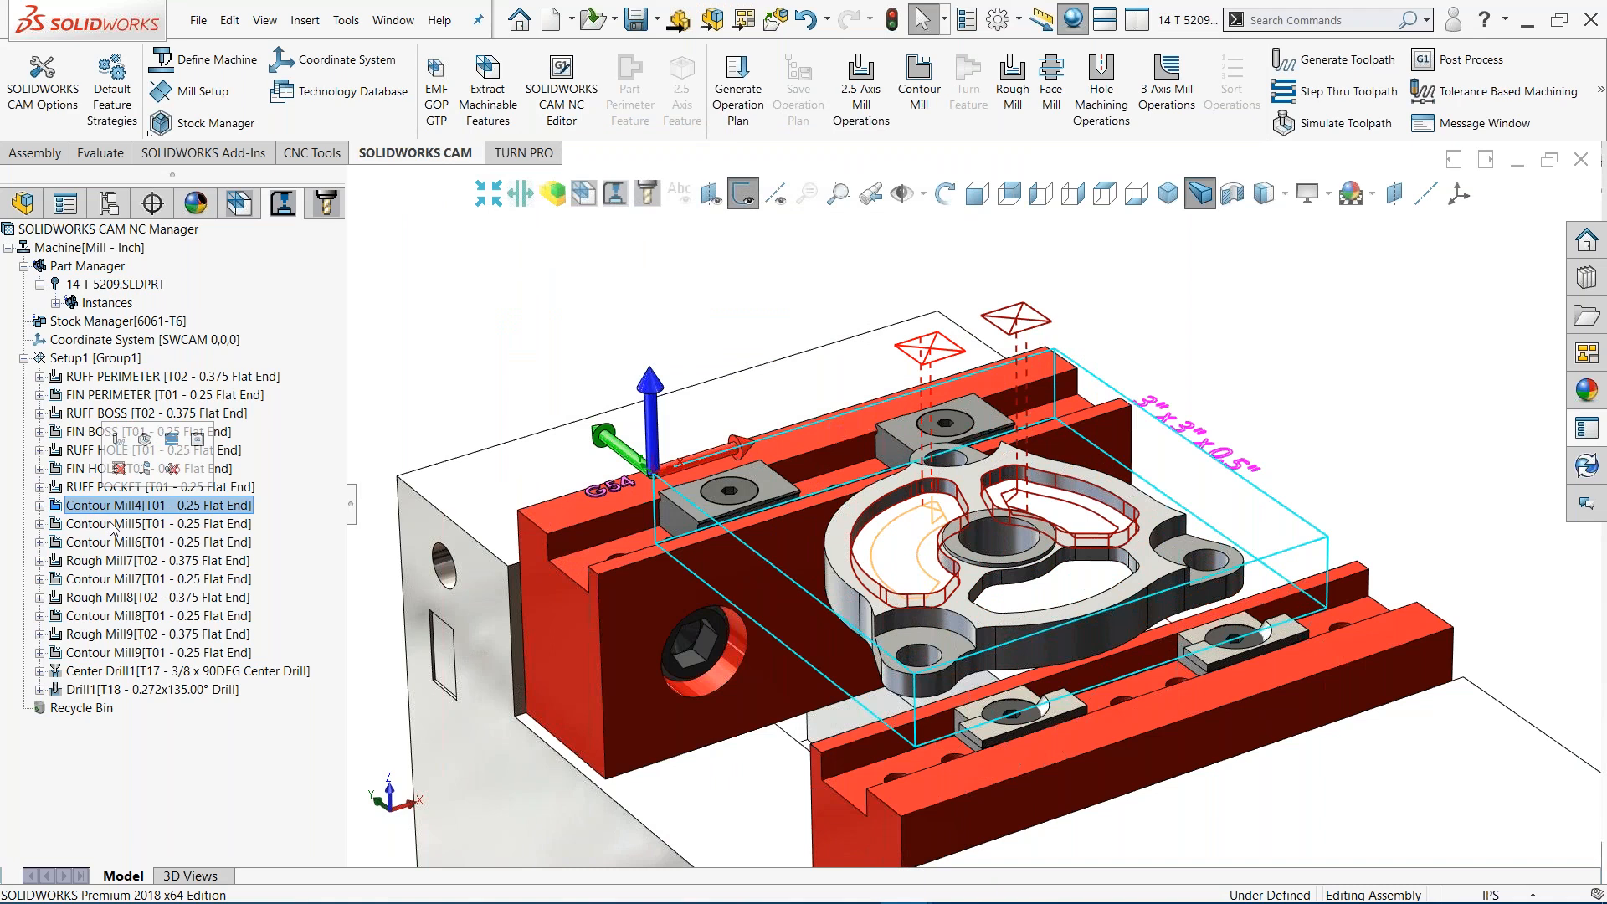
left_click(113, 525, "ctrl")
left_click(127, 543, "ctrl")
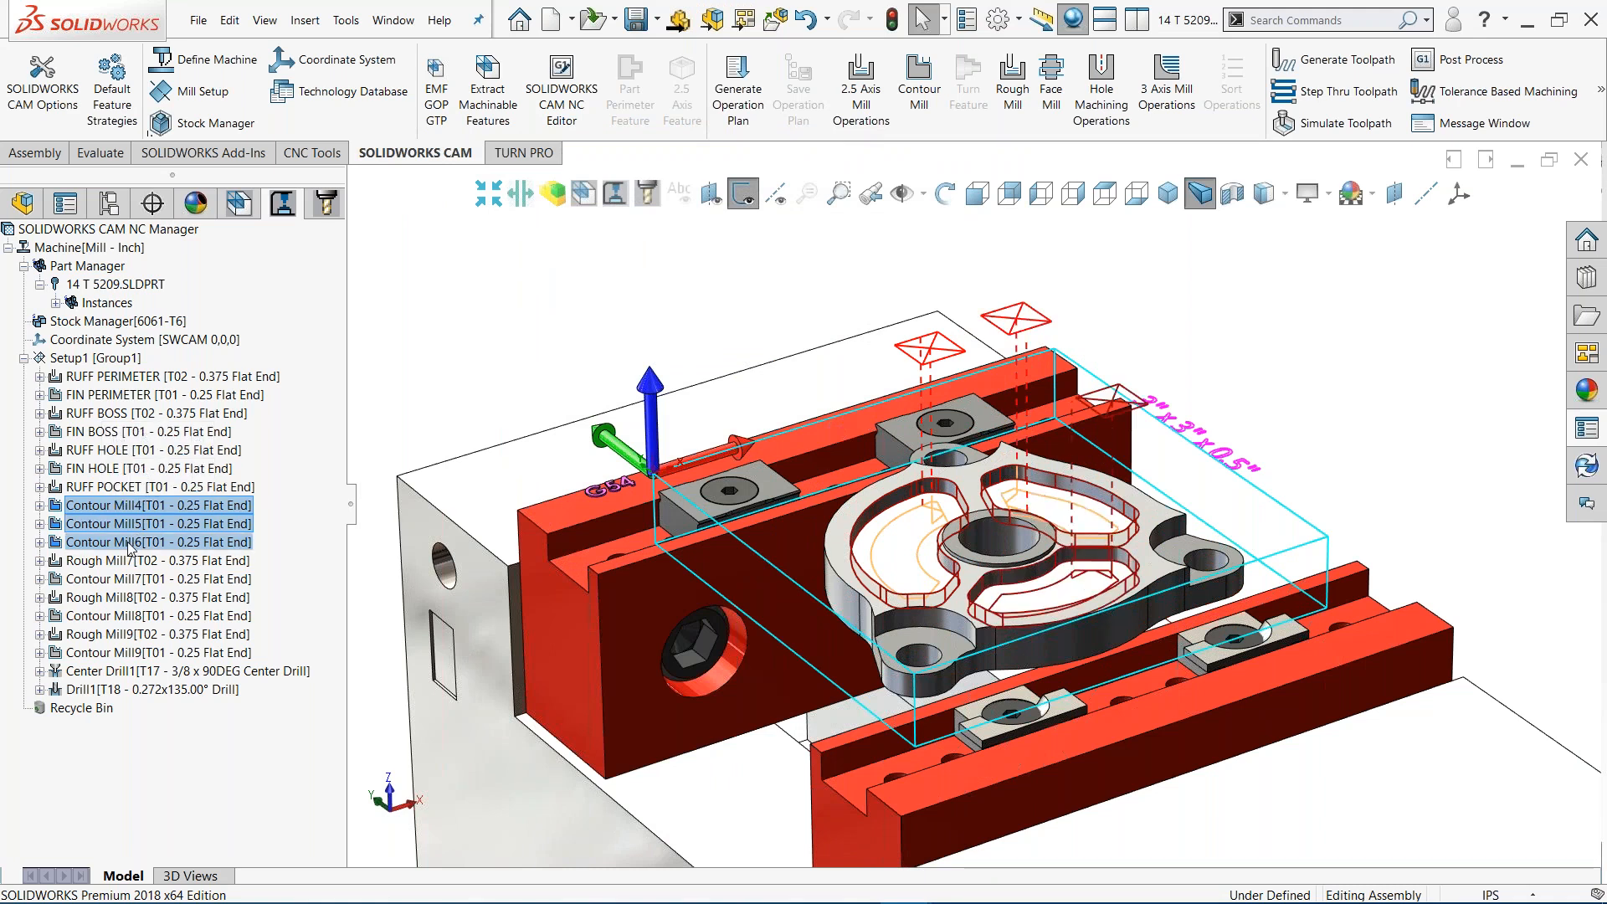
right_click(129, 548)
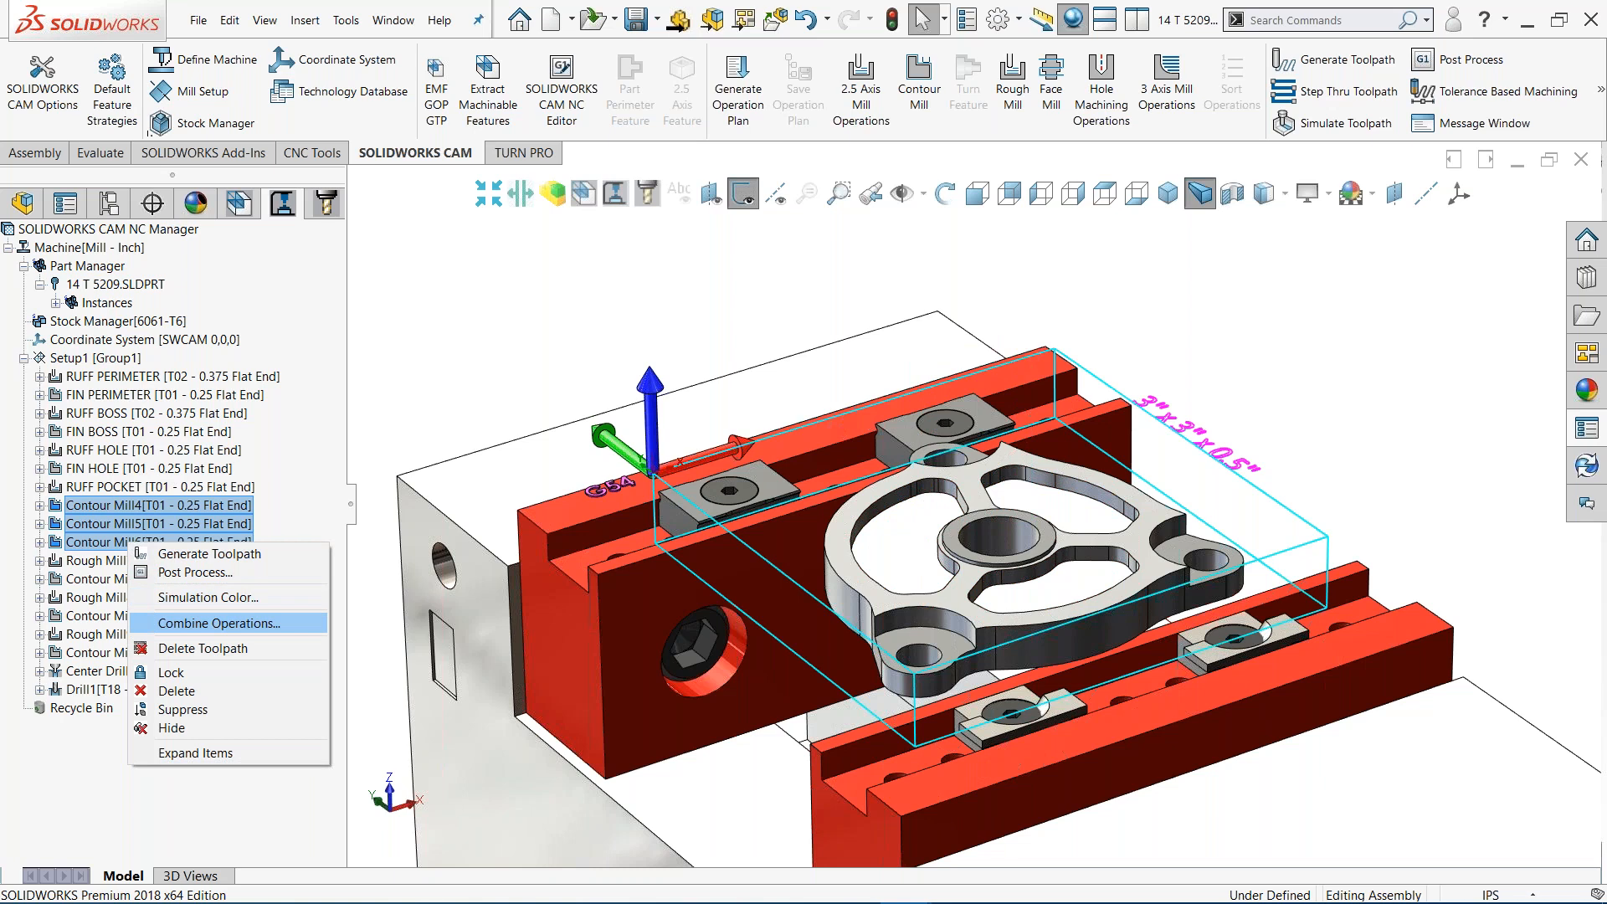
left_click(276, 624)
left_click(515, 513)
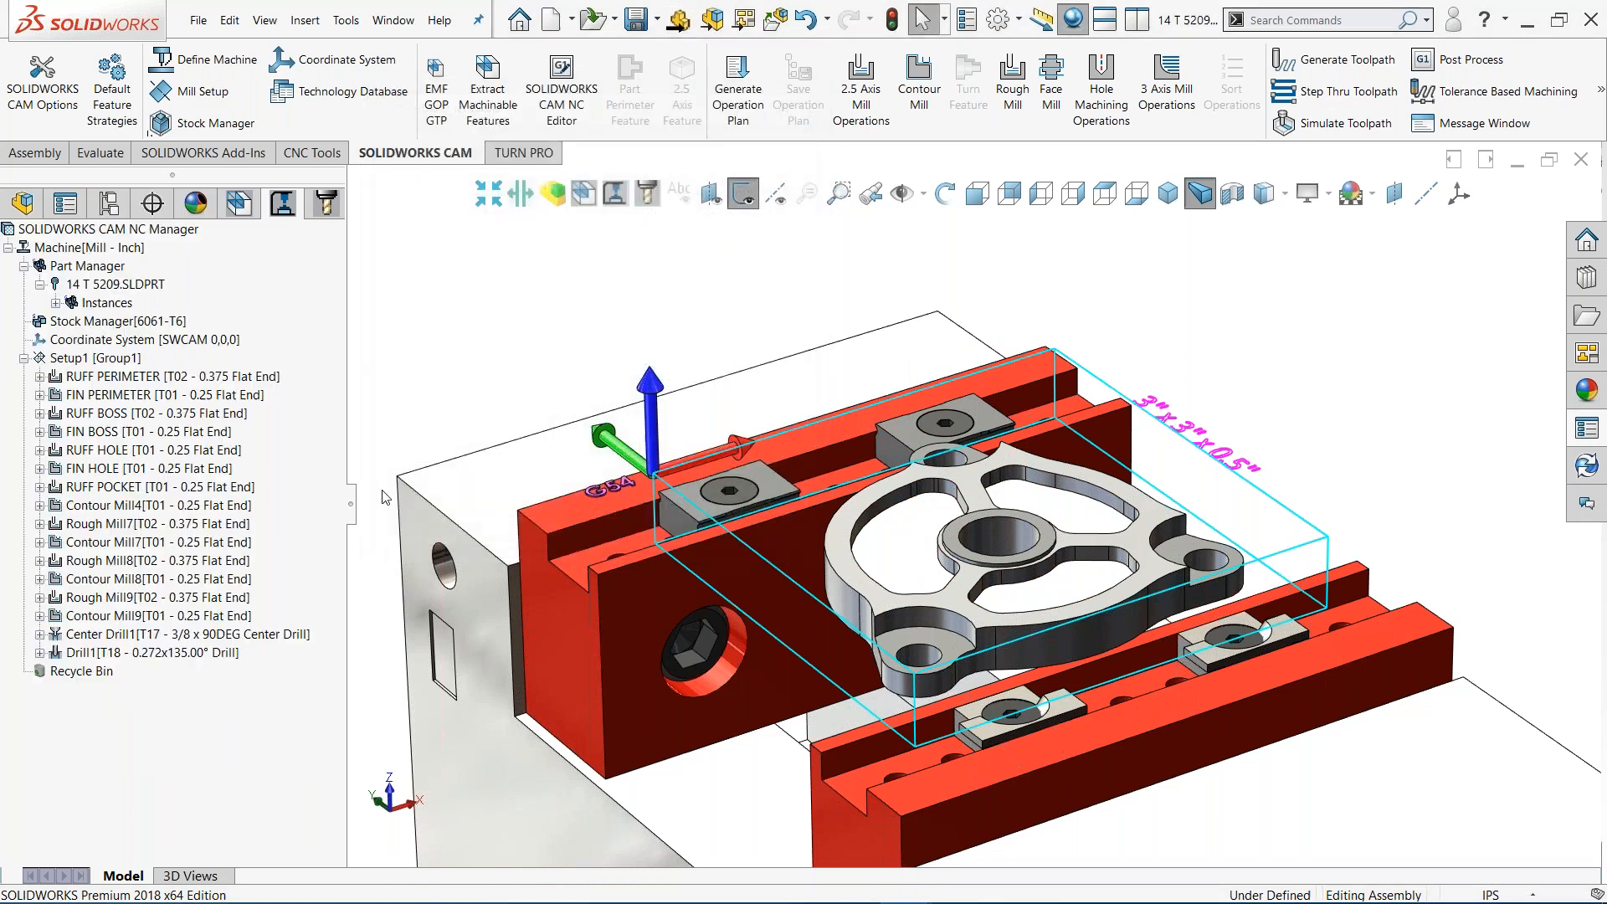
Rename the combined Contour Mill4 operation as FIN POCKETS
left_click(114, 508)
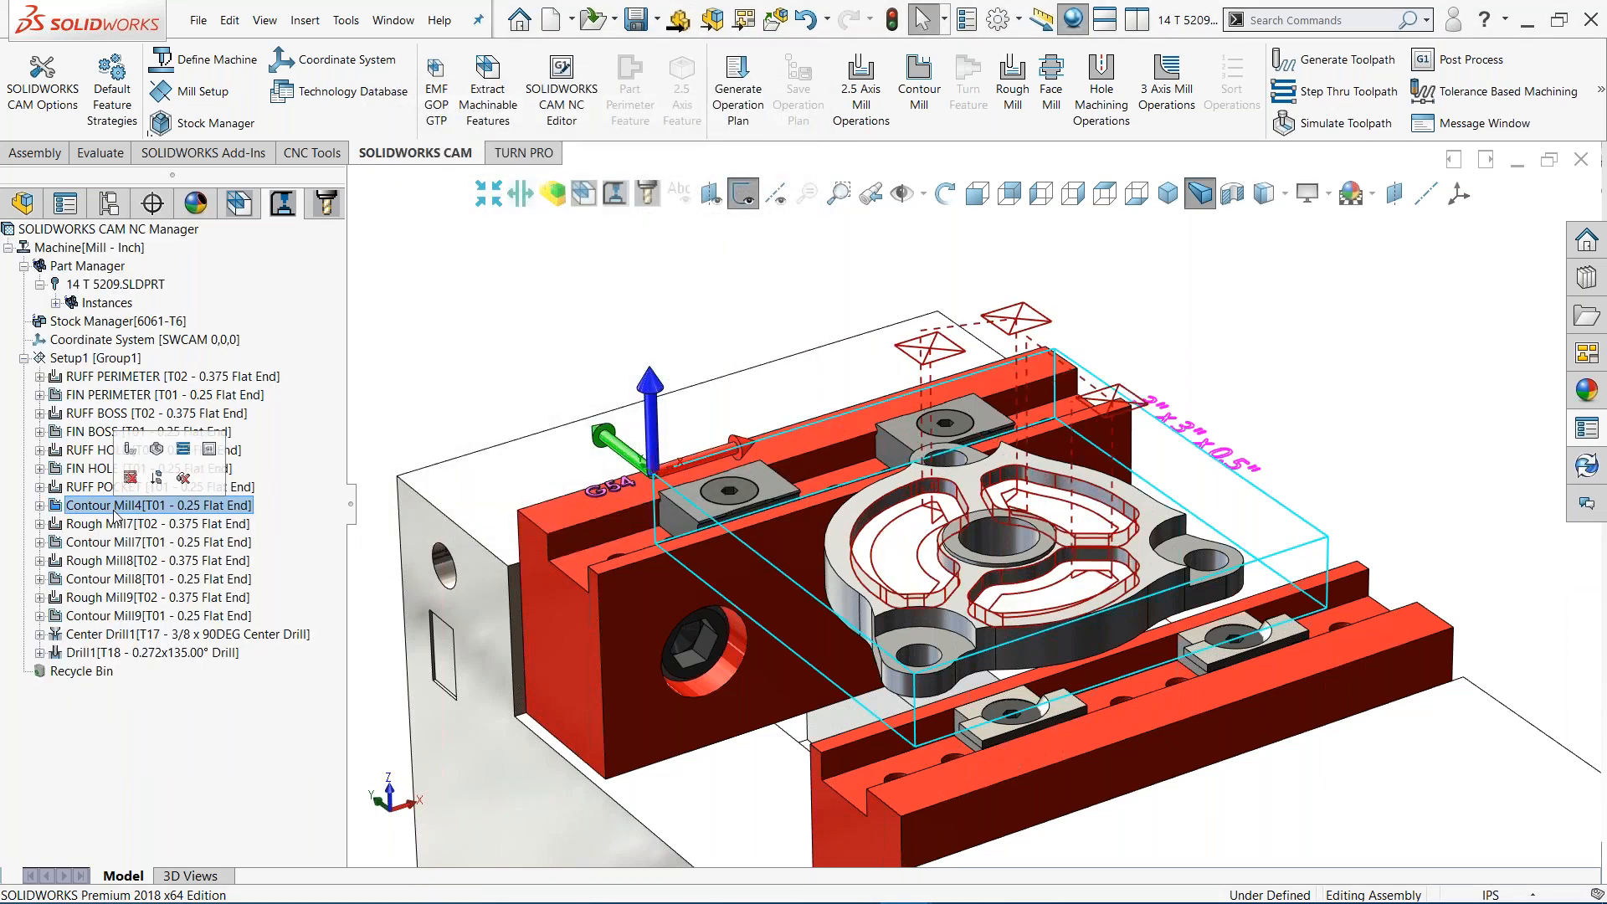
left_click(114, 508)
type("FIN POCKETS")
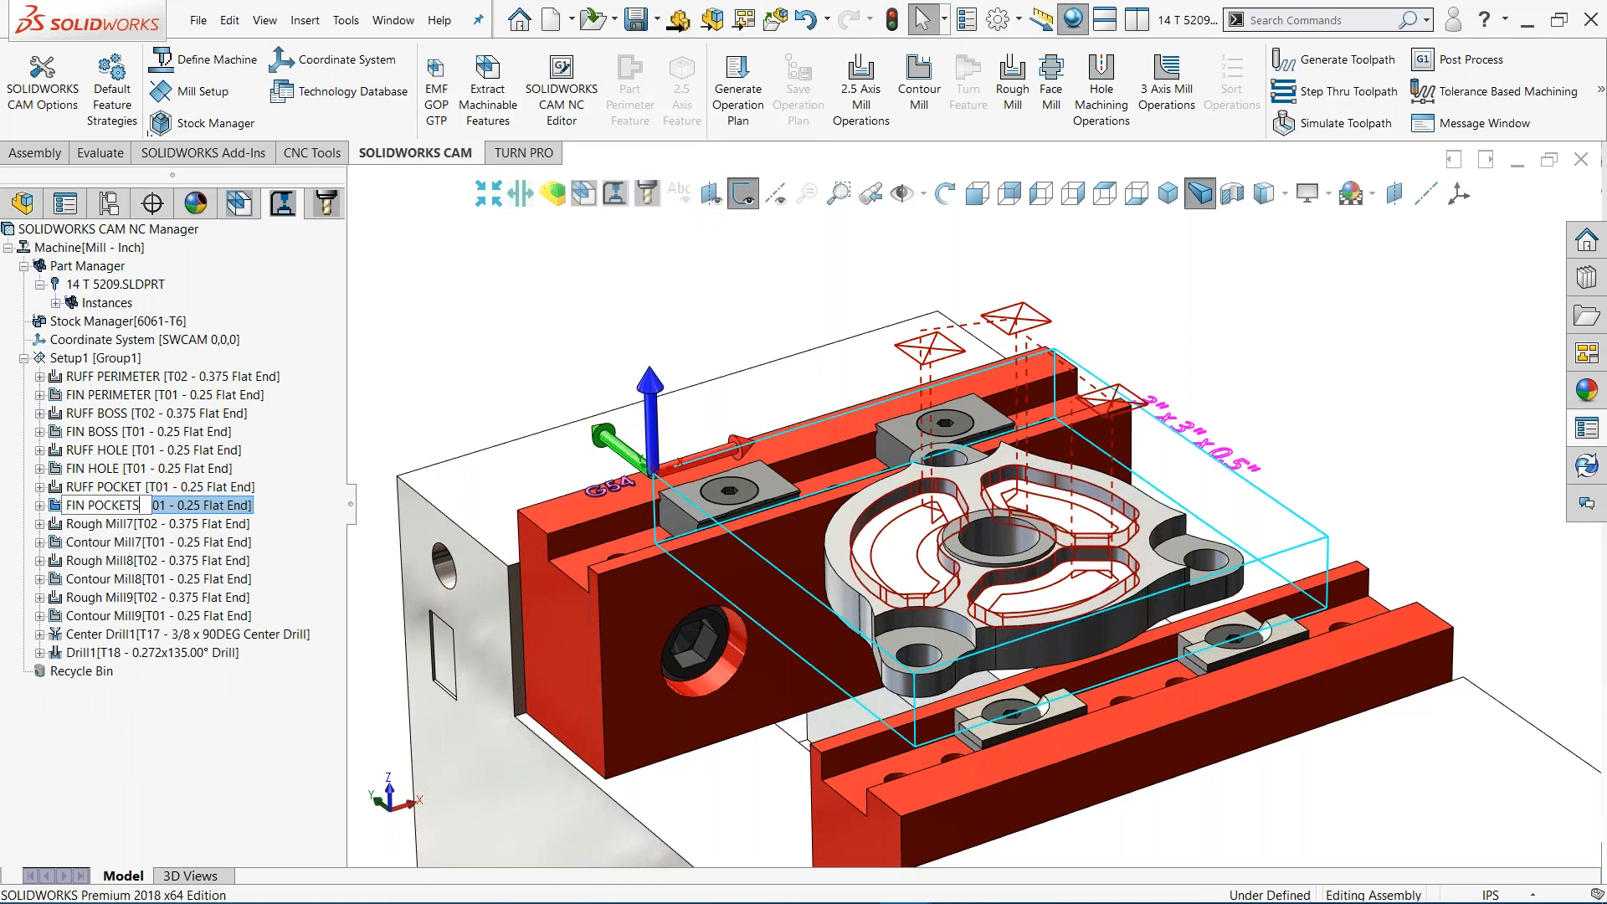
left_click(458, 399)
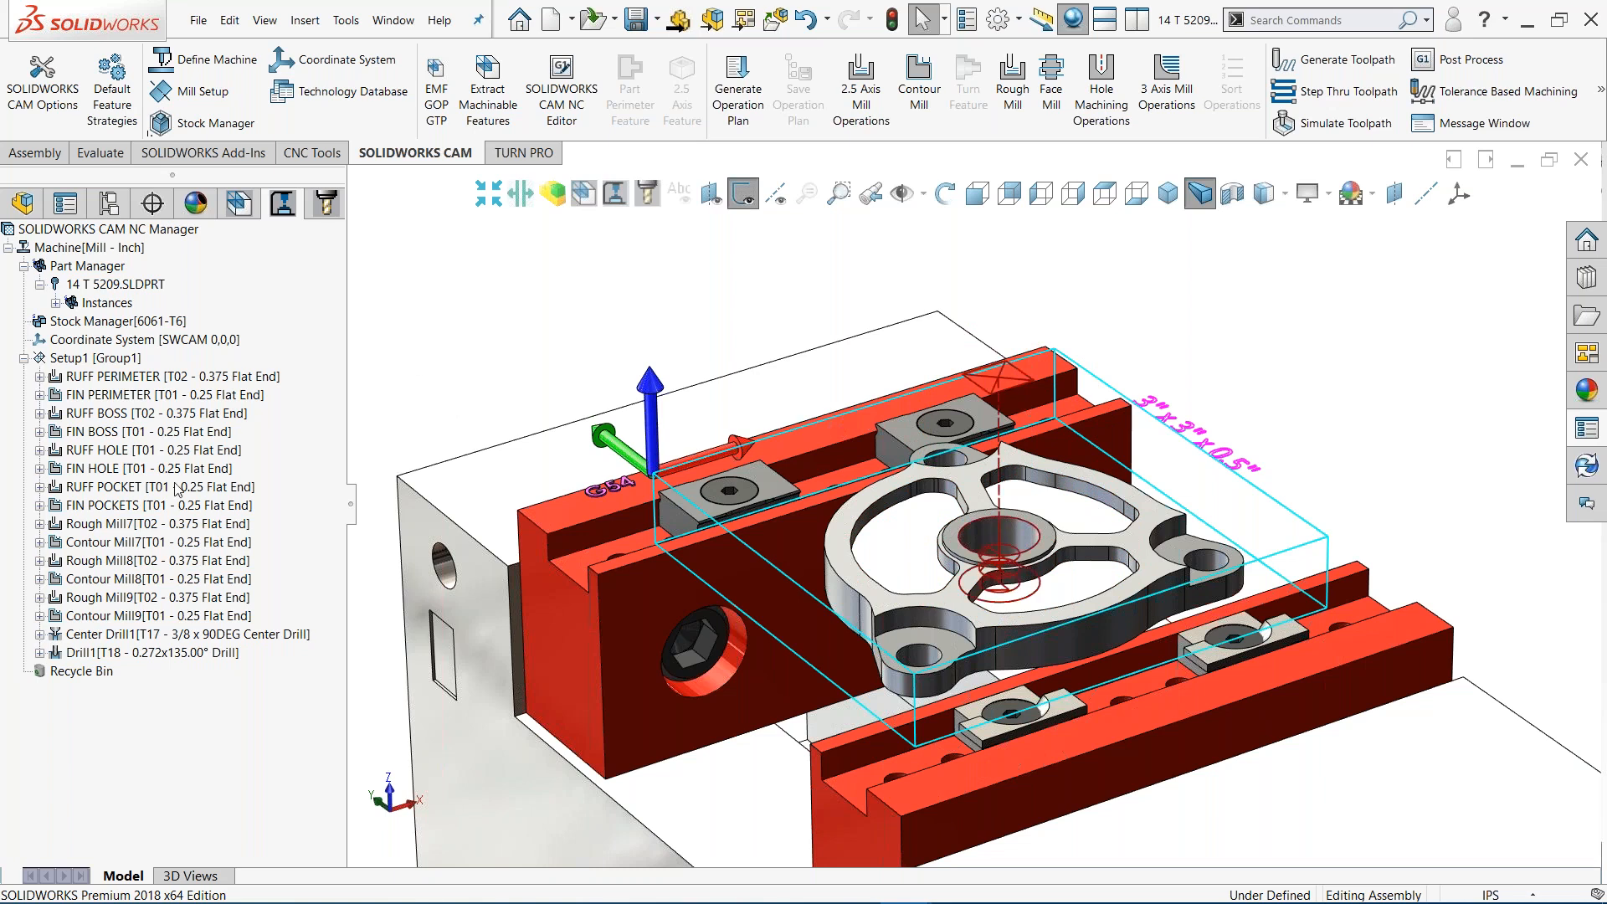
Combine Rough Mill7, Rough Mill8 and Rough Mill9 into one operation, copying parameters from Rough Mill7 and regenerating the toolpath
left_click(127, 524)
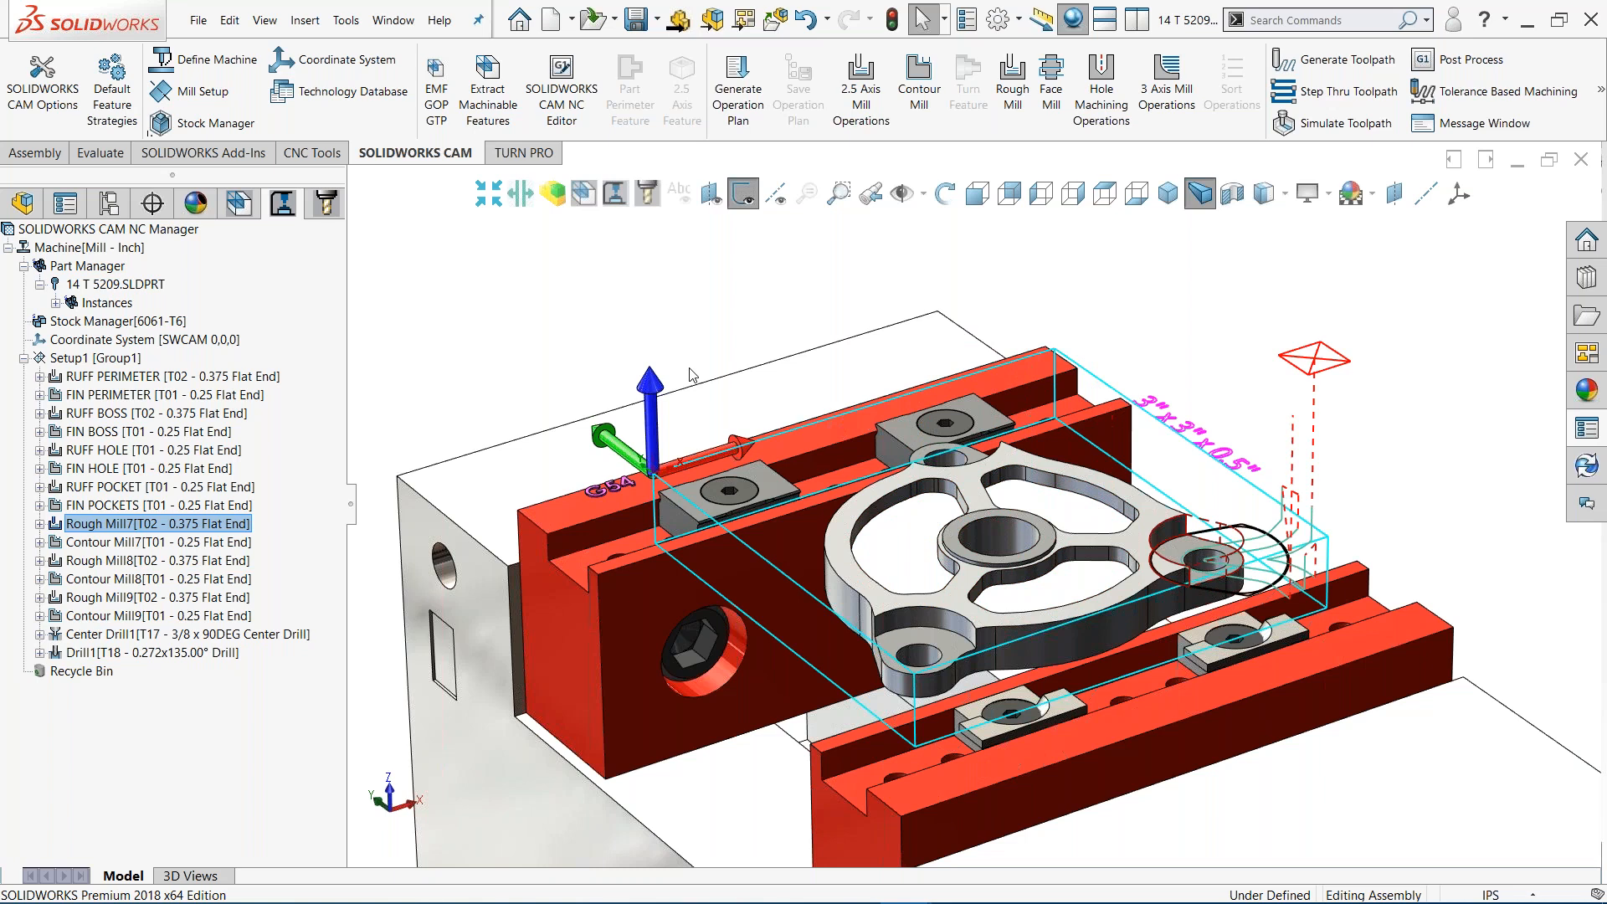
scroll(689, 374, "down", 3)
left_click(184, 560)
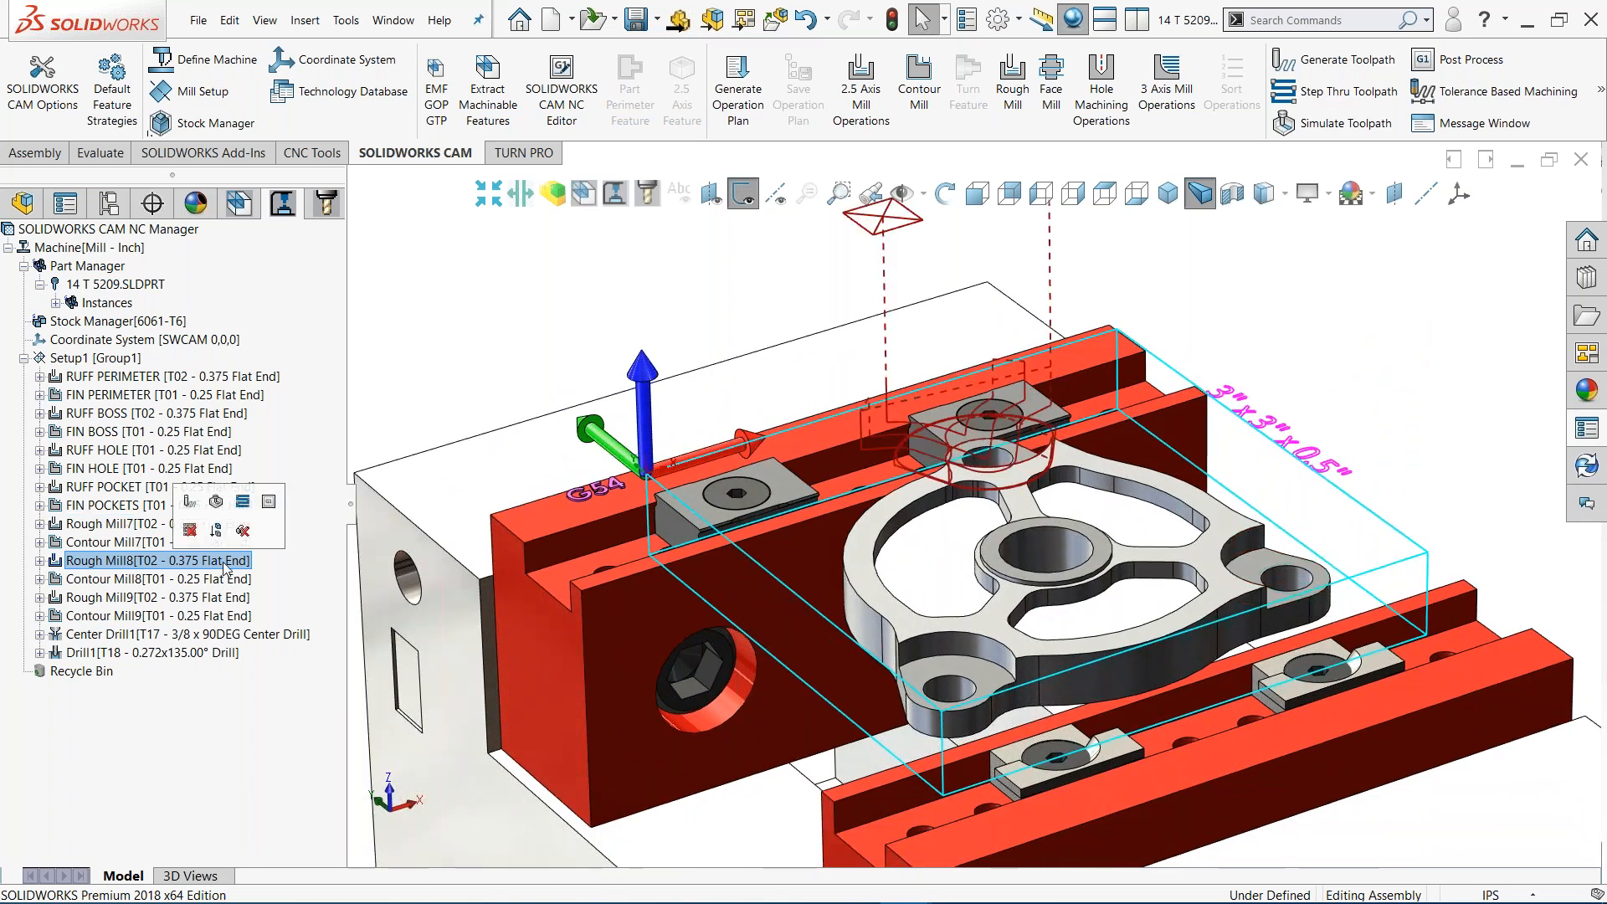
key("Down")
key("Down")
left_click(117, 525)
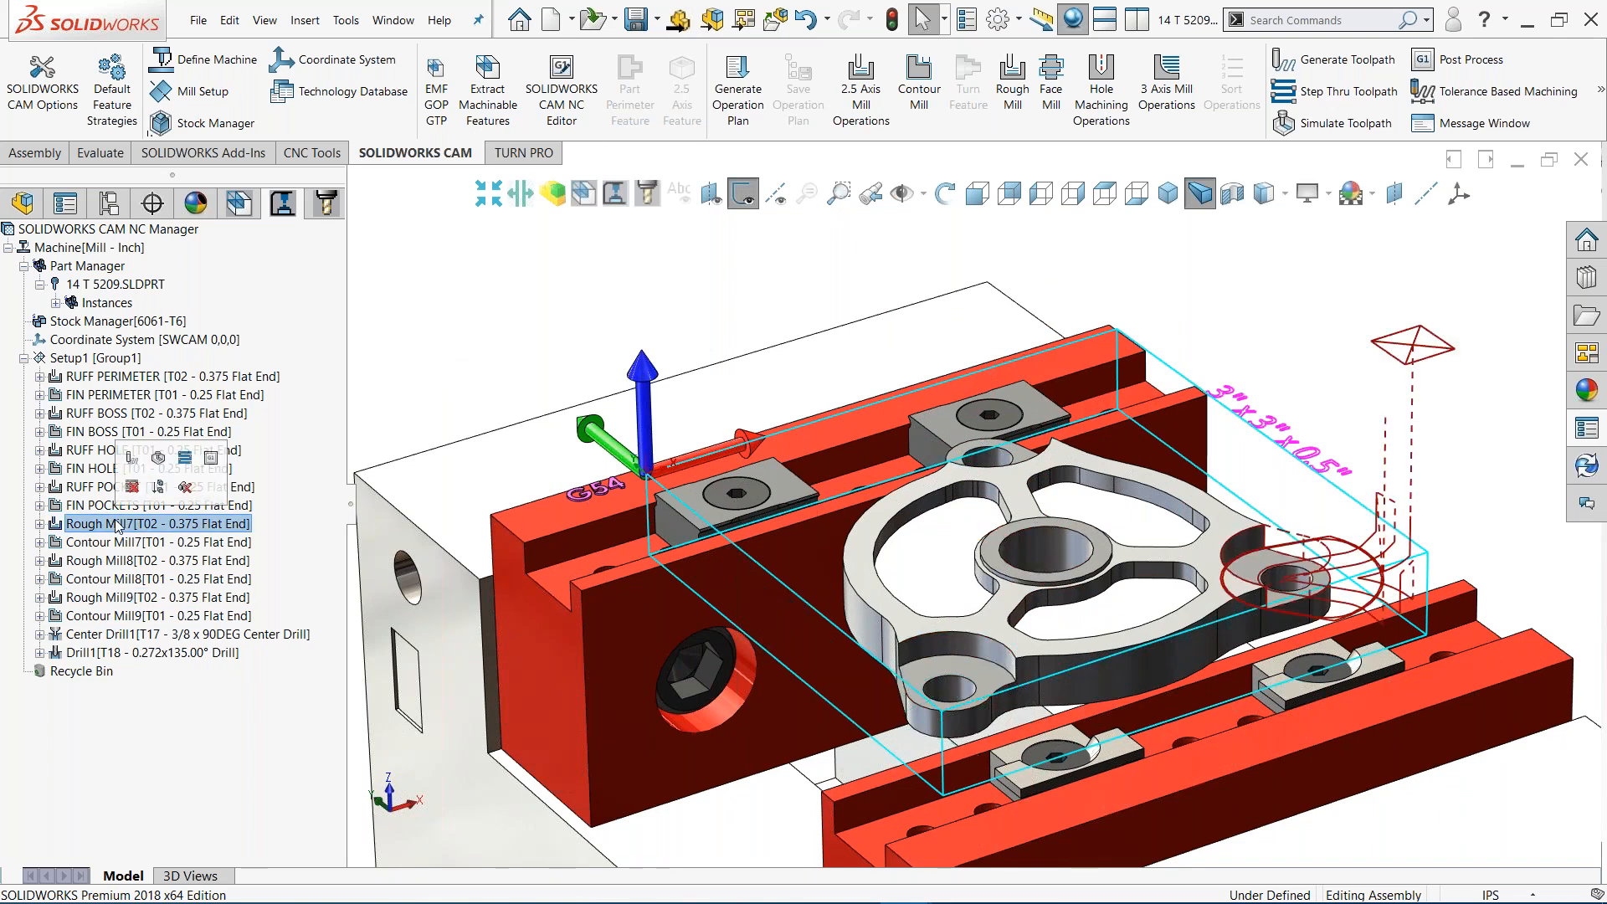
left_click(130, 560, "ctrl")
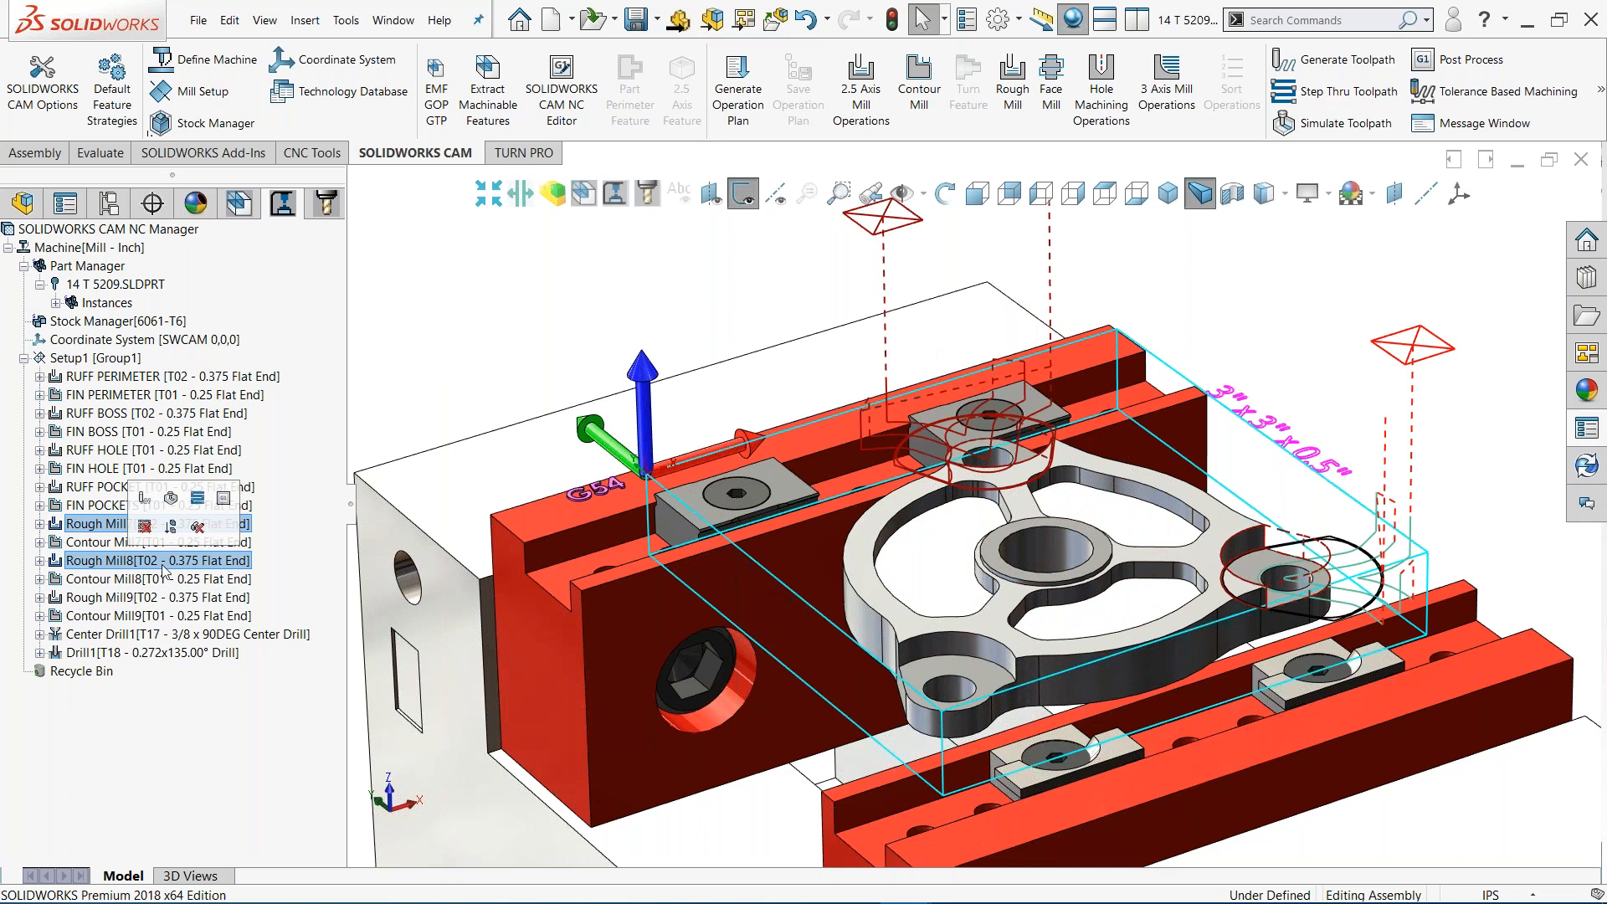
left_click(136, 600, "ctrl")
right_click(137, 599)
left_click(226, 677)
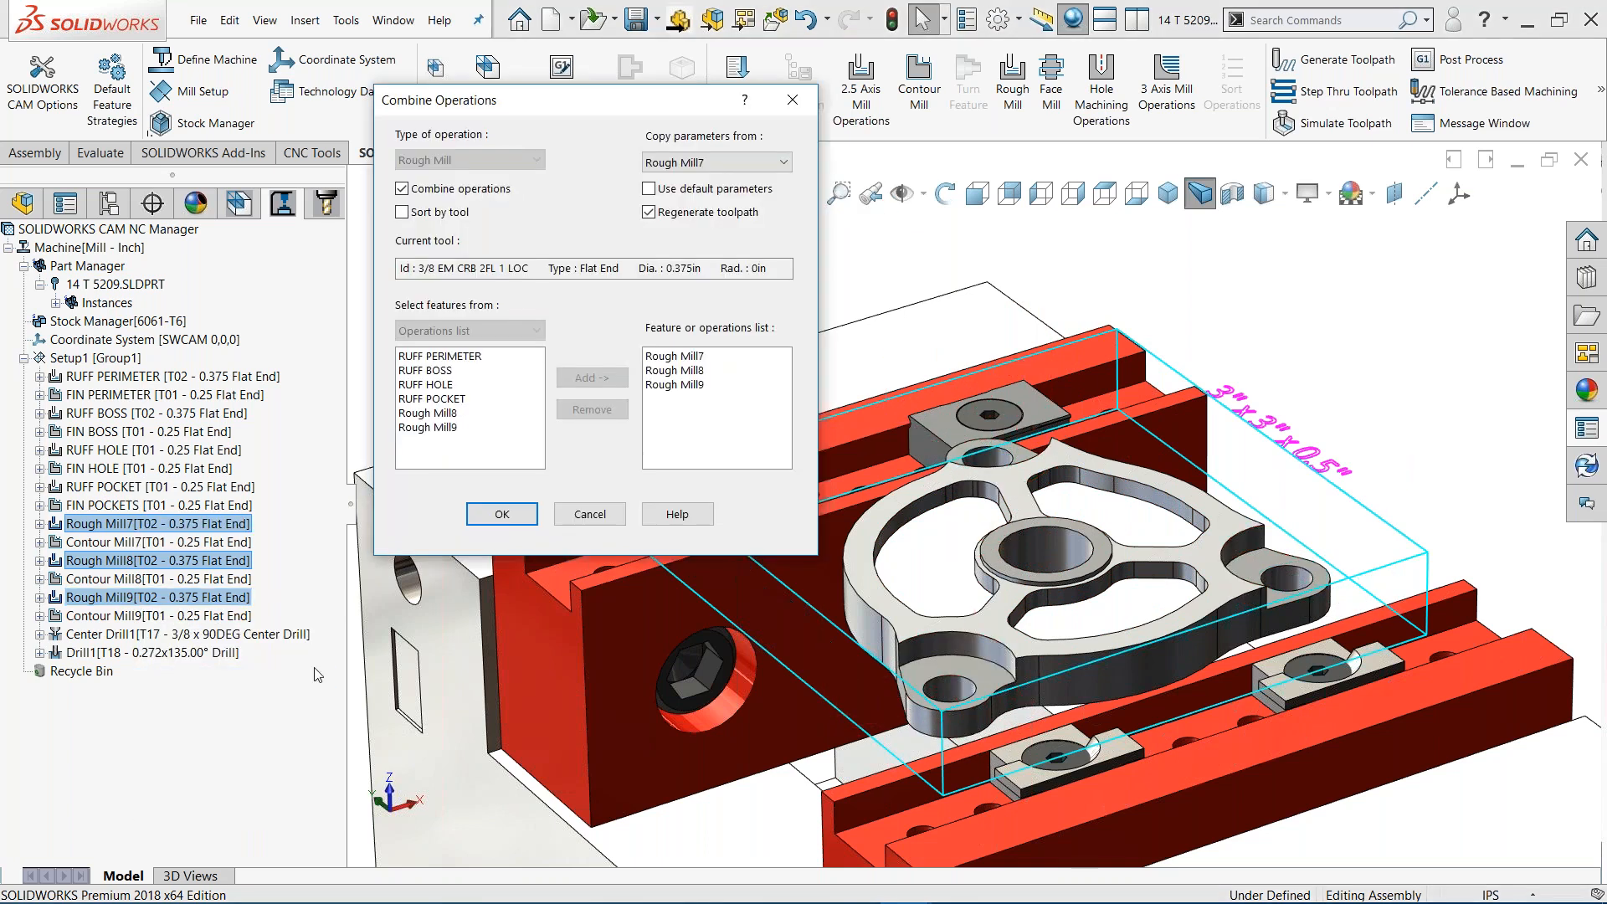
left_click(503, 515)
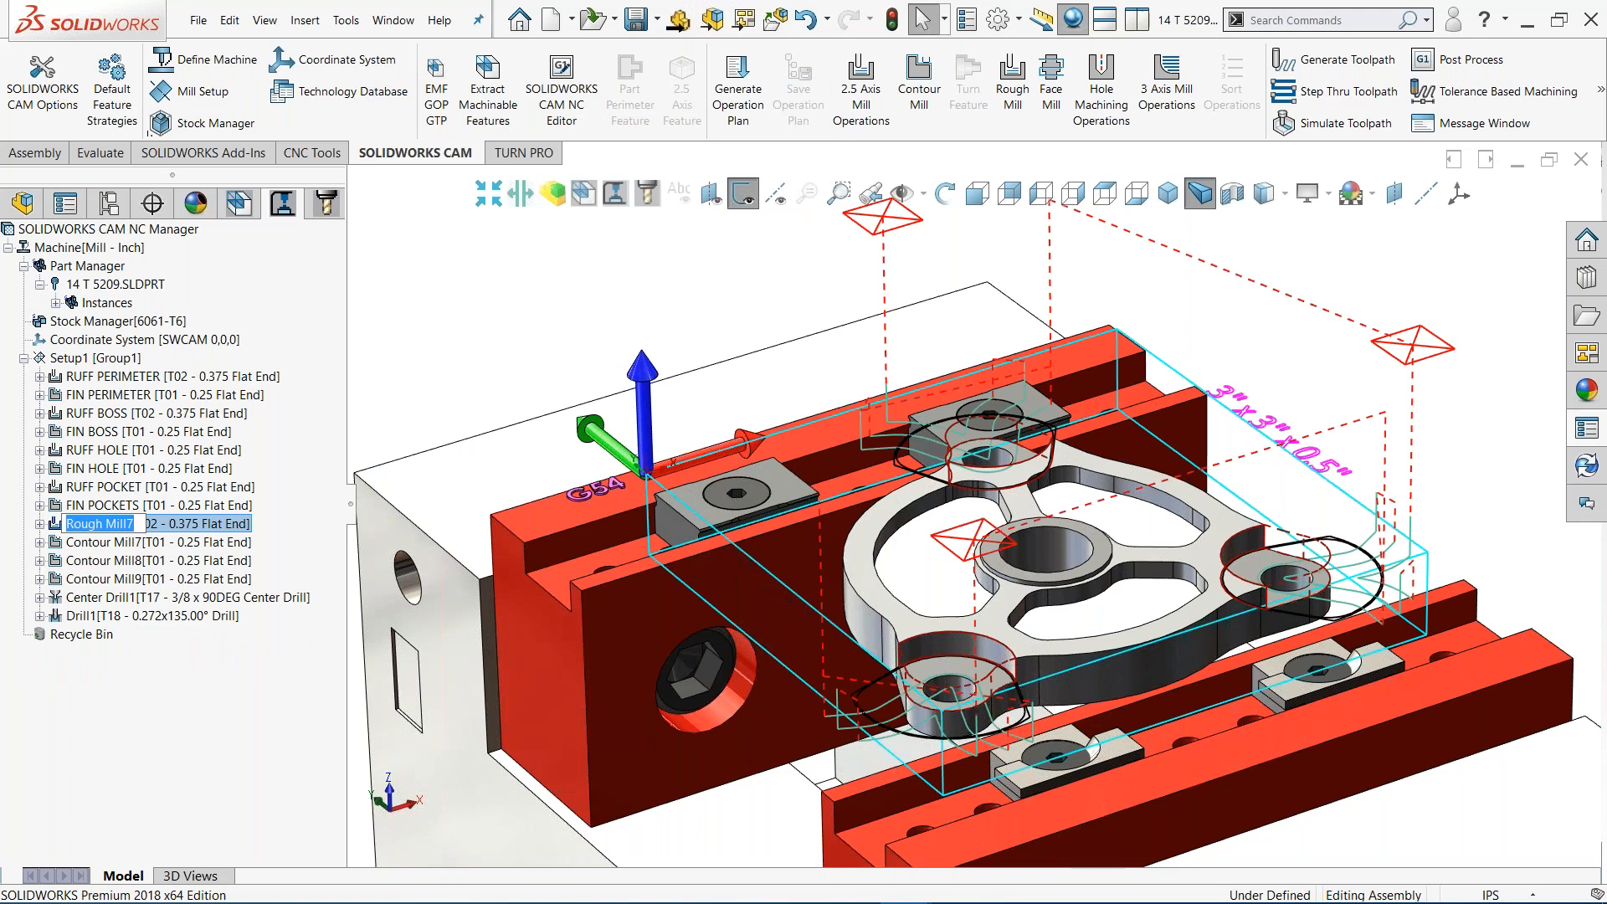
Rename the combined Rough Mill7 operation as RUFF TABS
type("RUFF ")
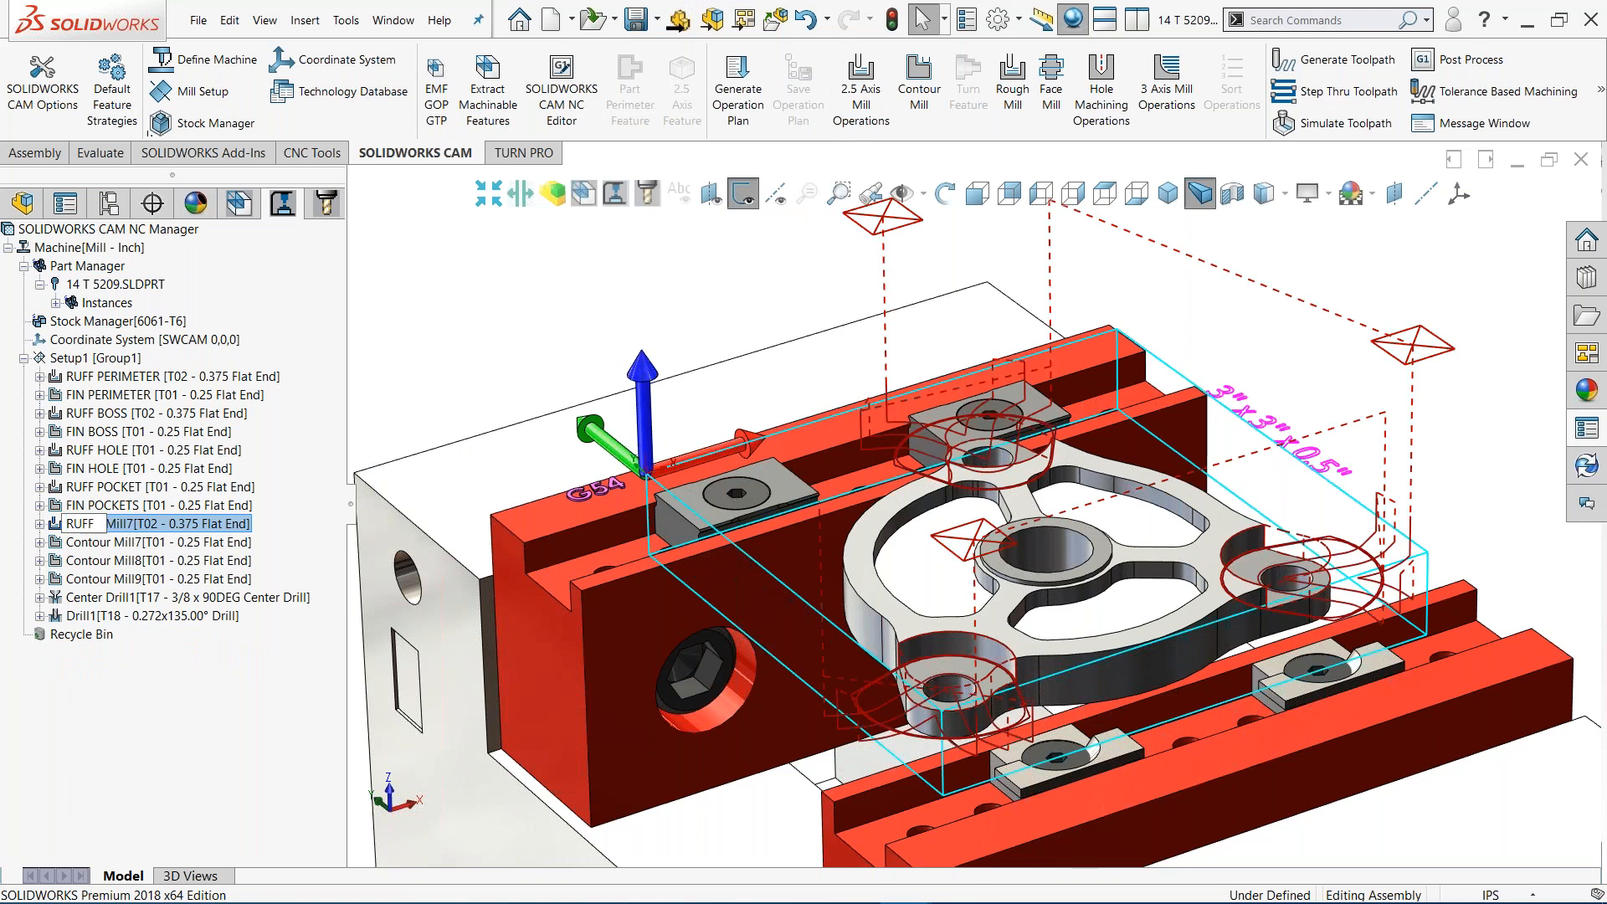
type("TABS")
key("Return")
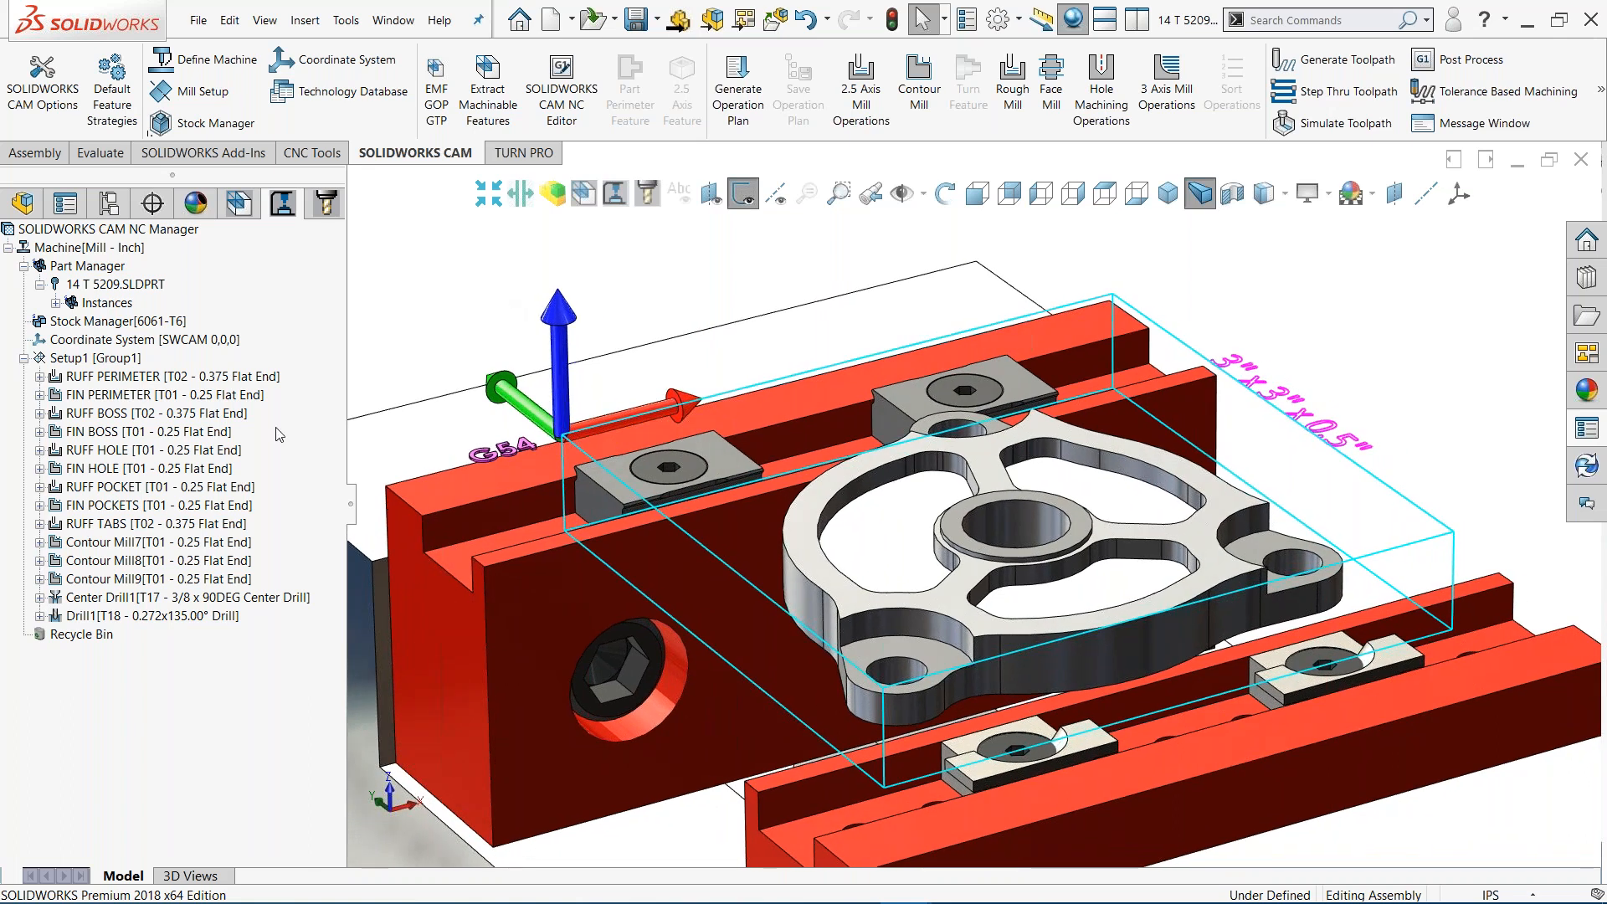
Set the first cut amount of Contour Mill7 to 25%, preview the toolpath, and apply the change
left_click(172, 542)
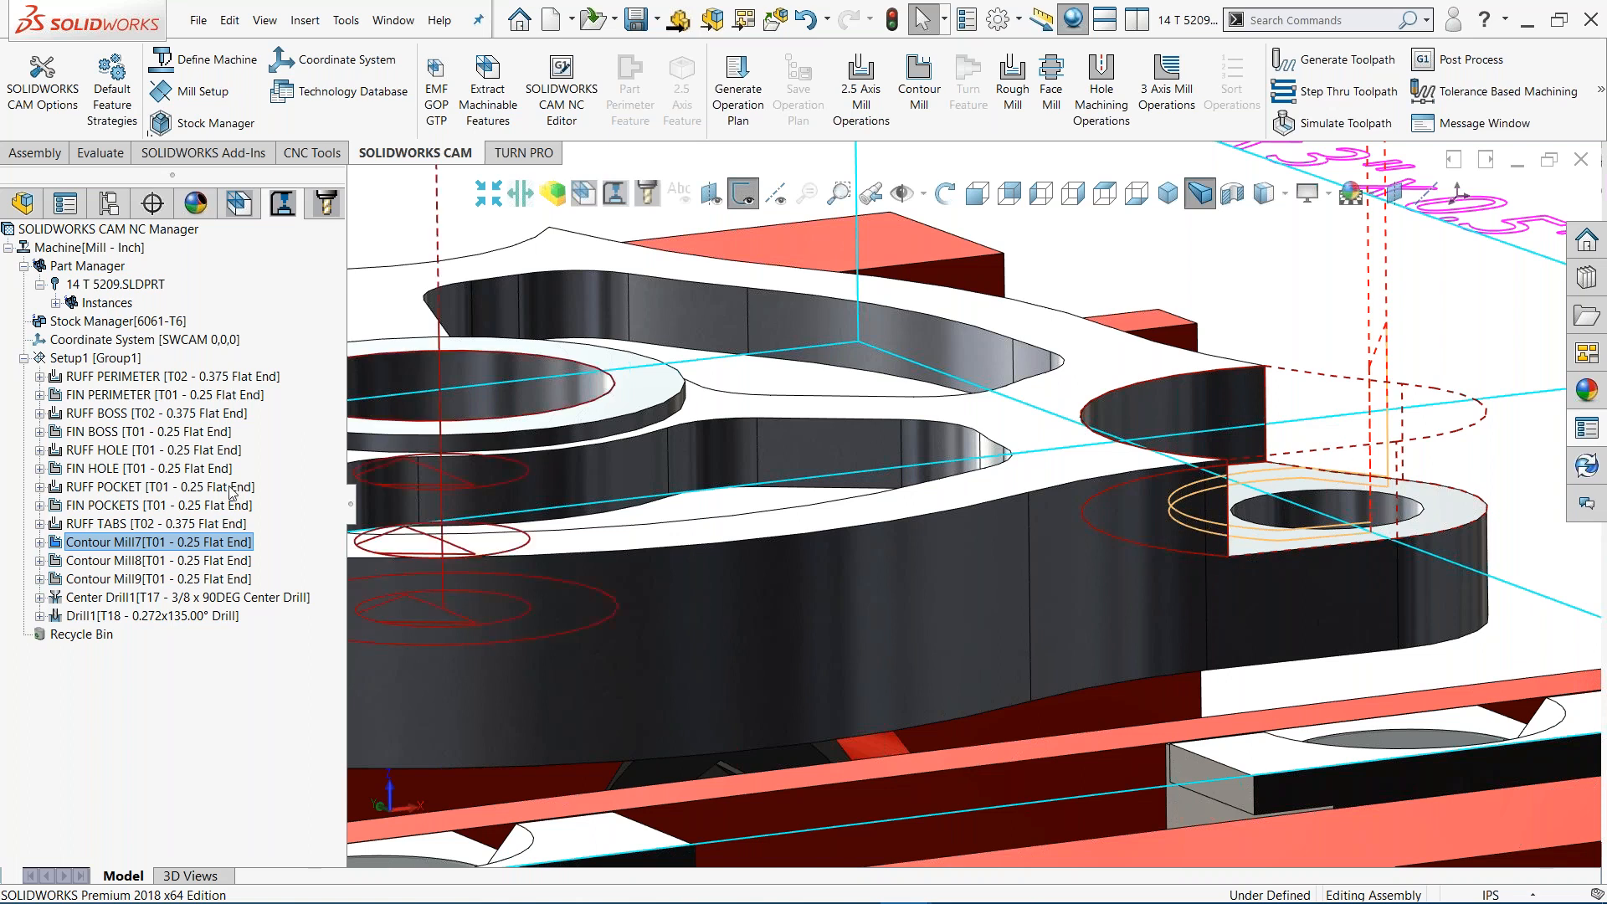
right_click(198, 545)
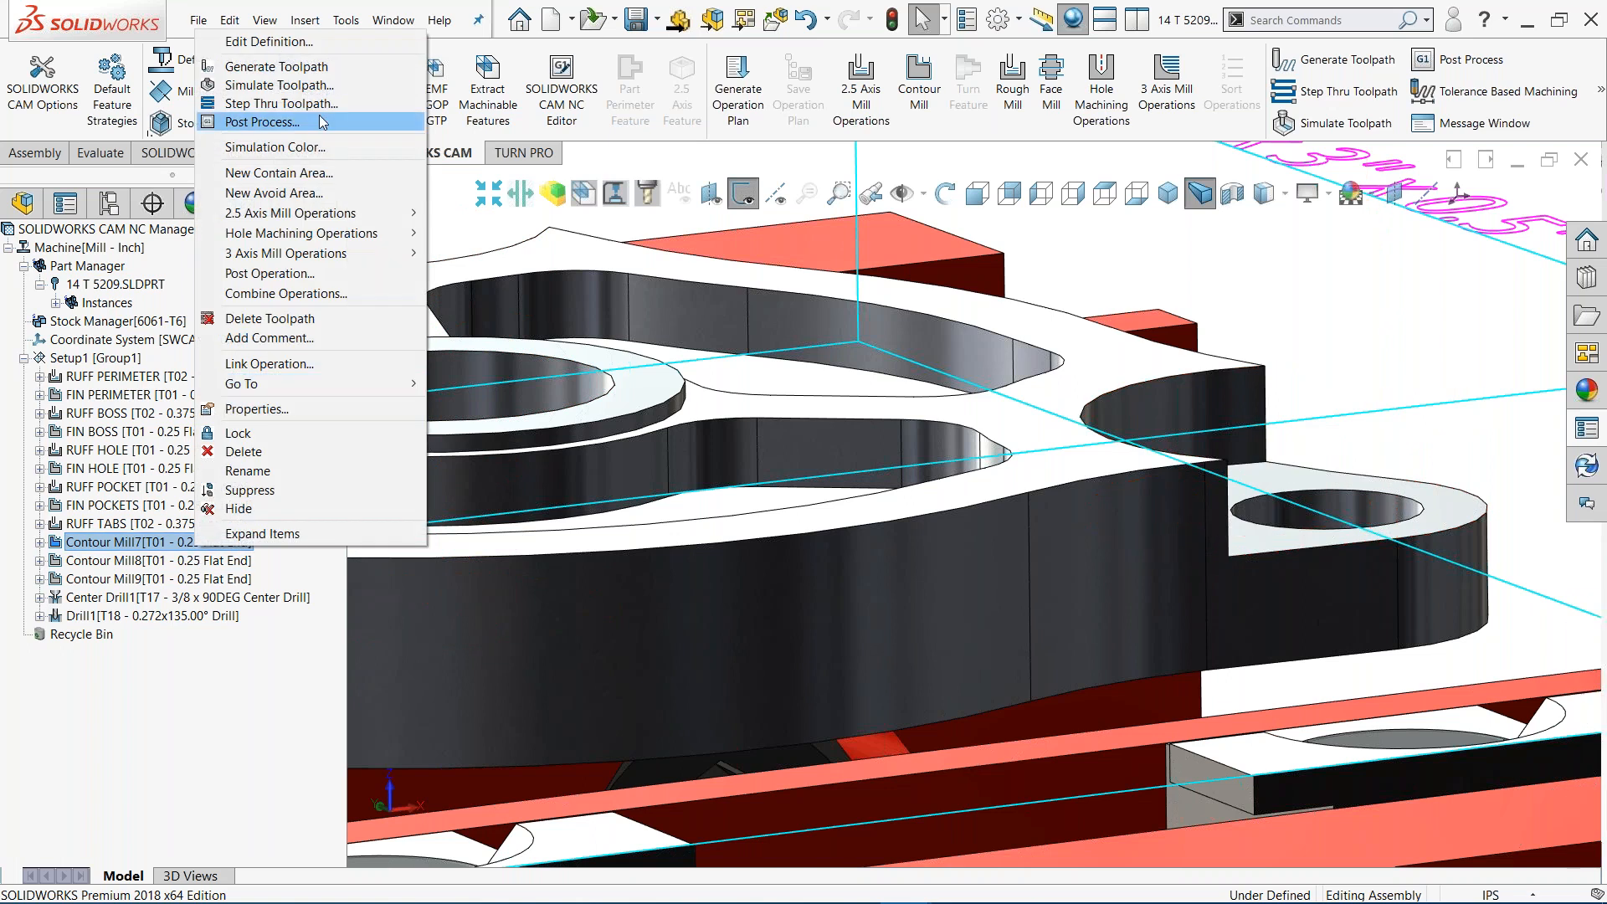
left_click(410, 42)
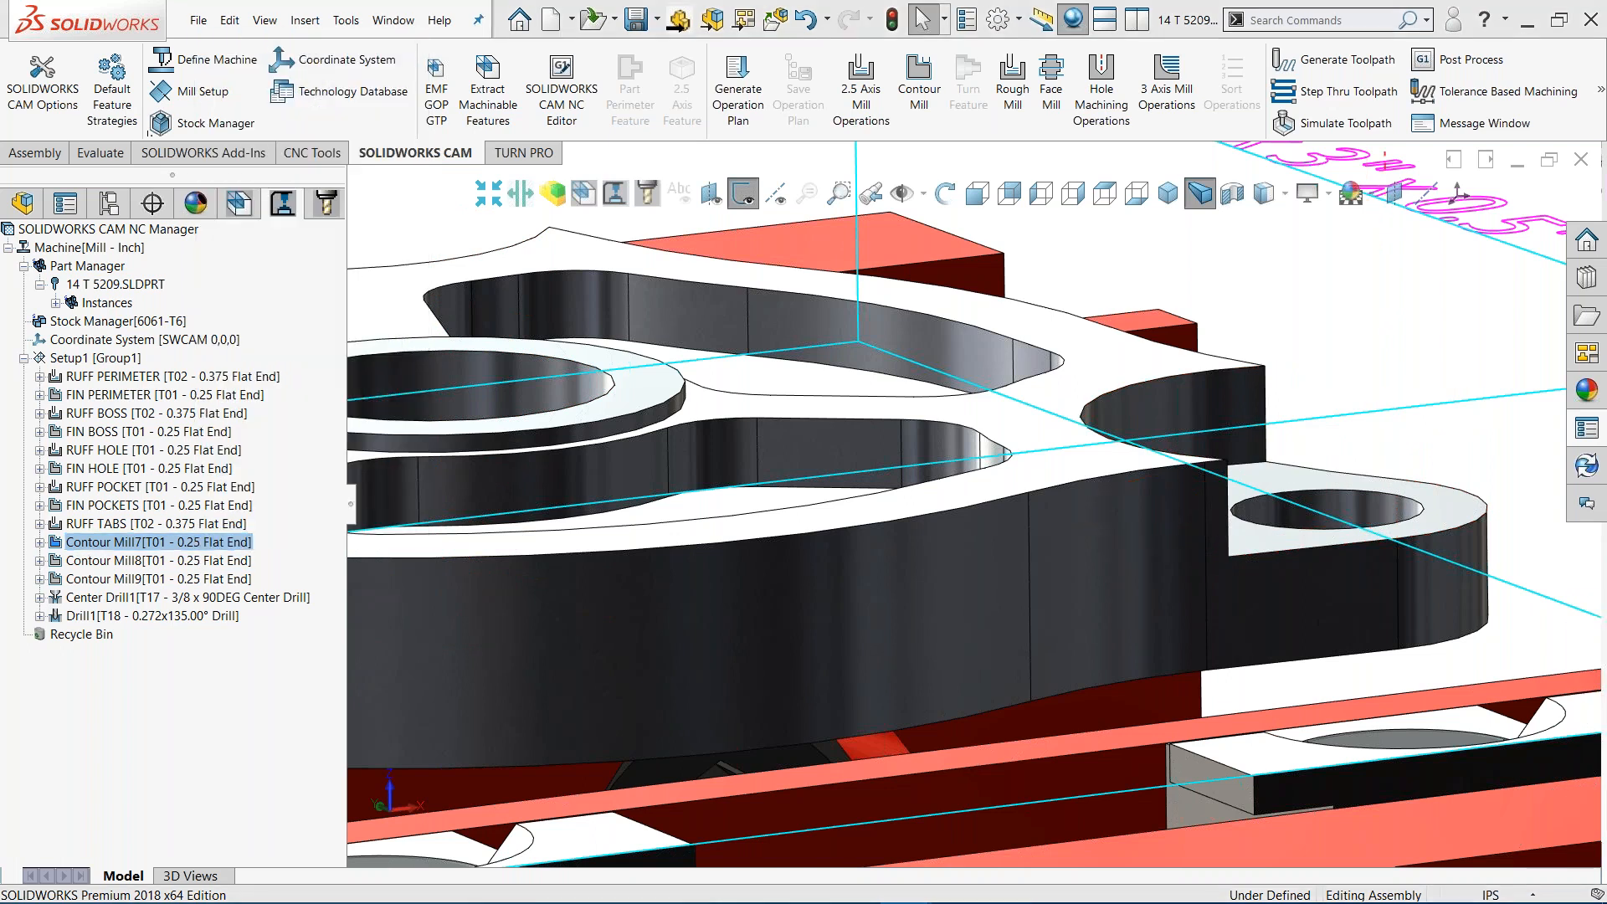
left_click_drag(773, 164, 615, 107)
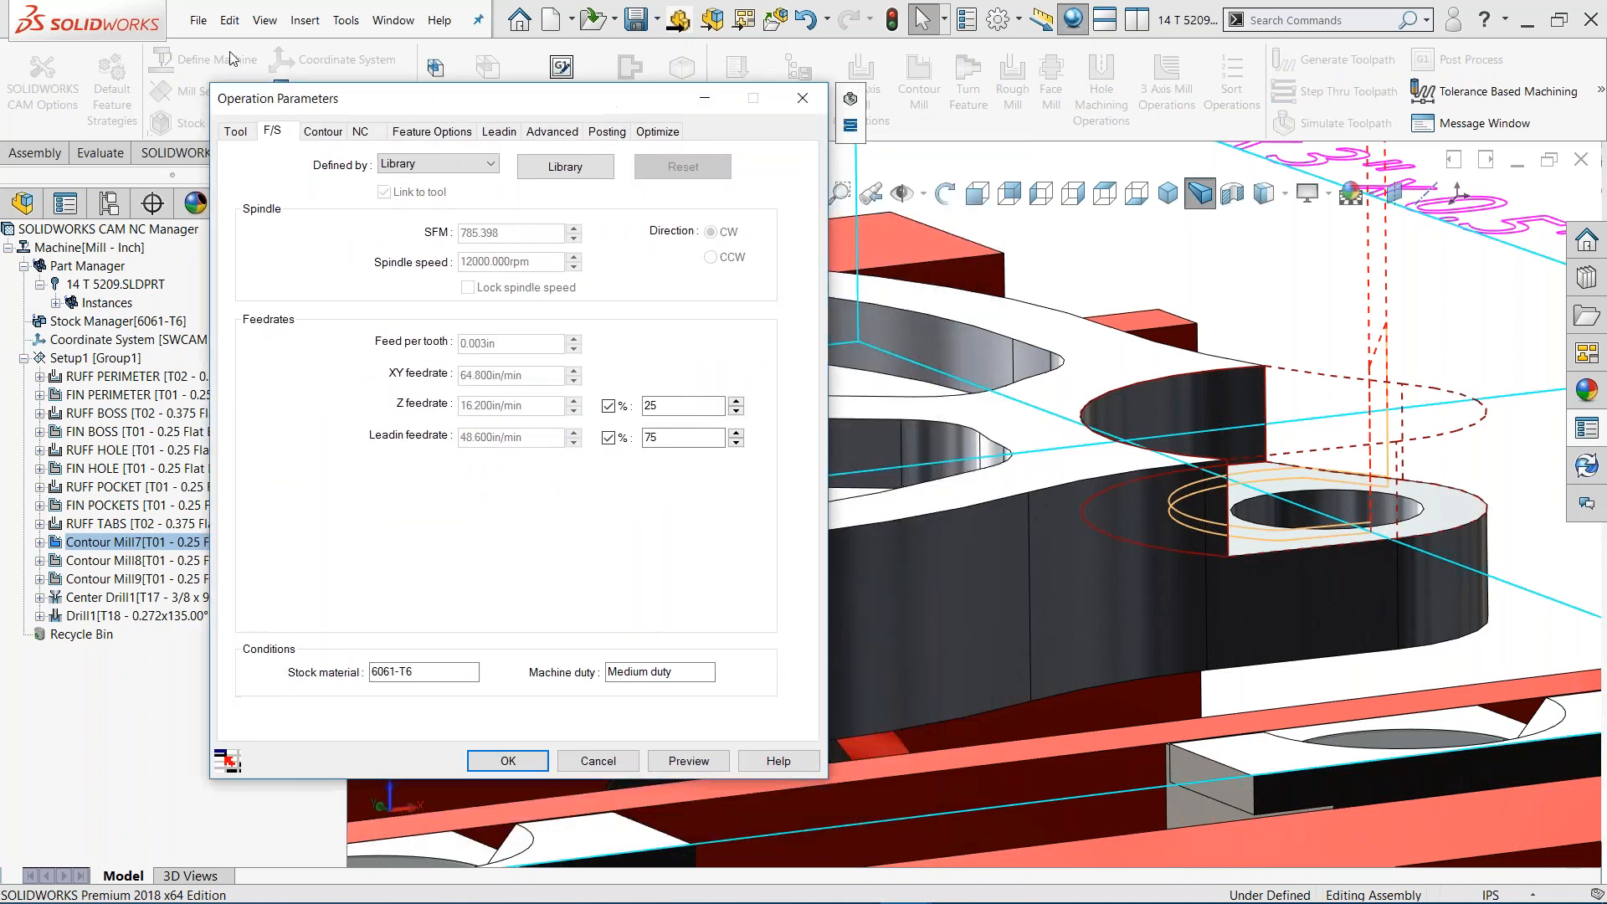
left_click(324, 132)
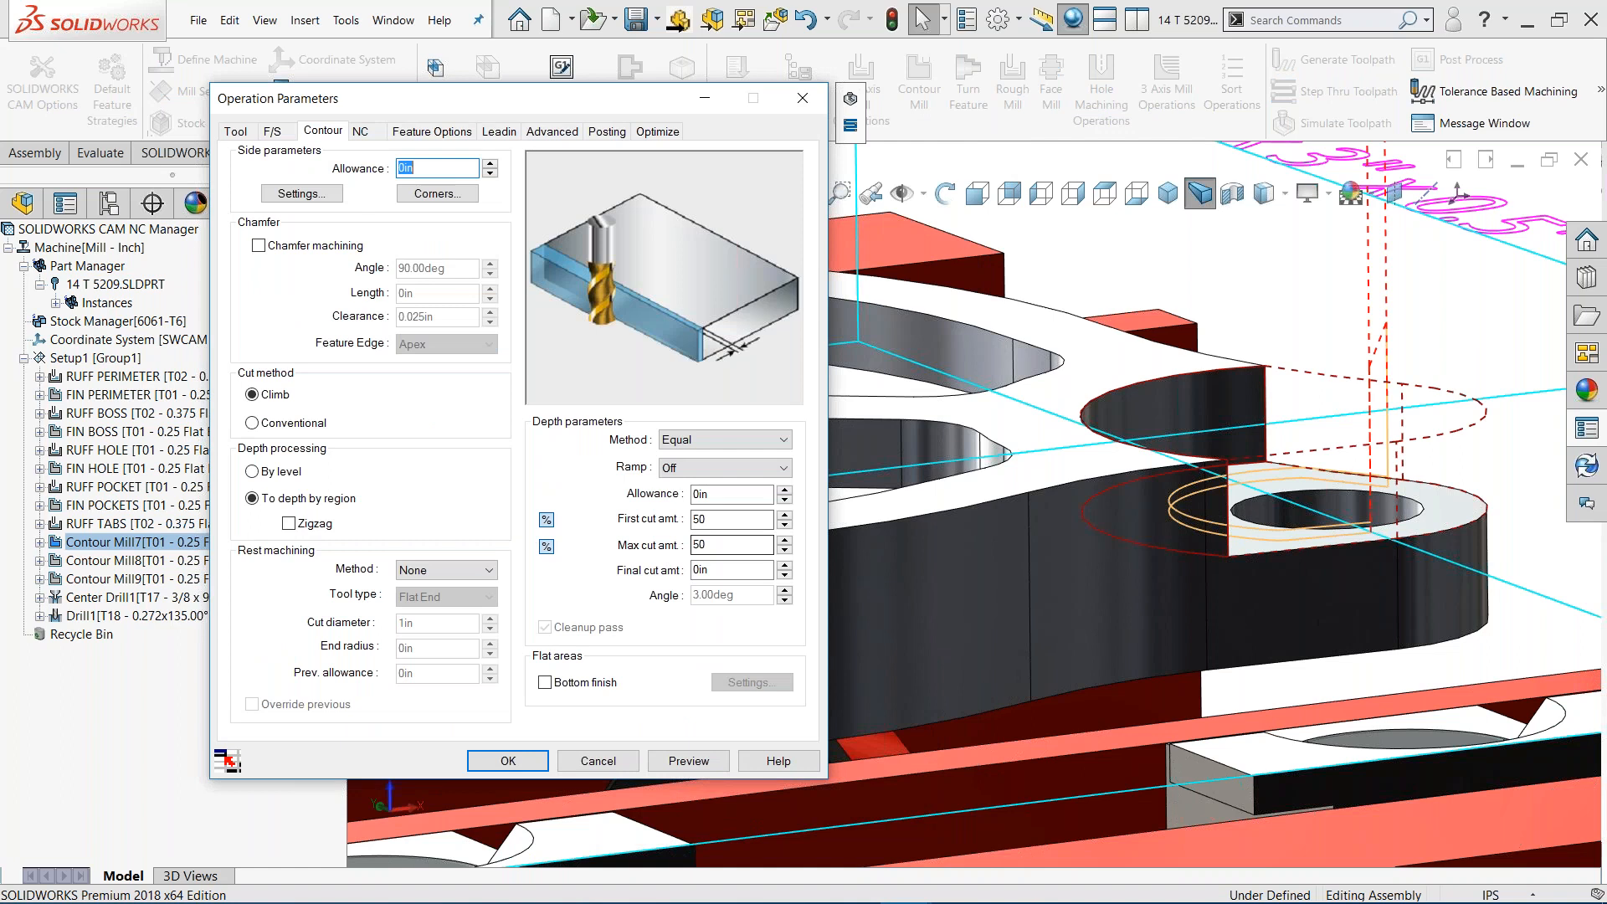
left_click(722, 519)
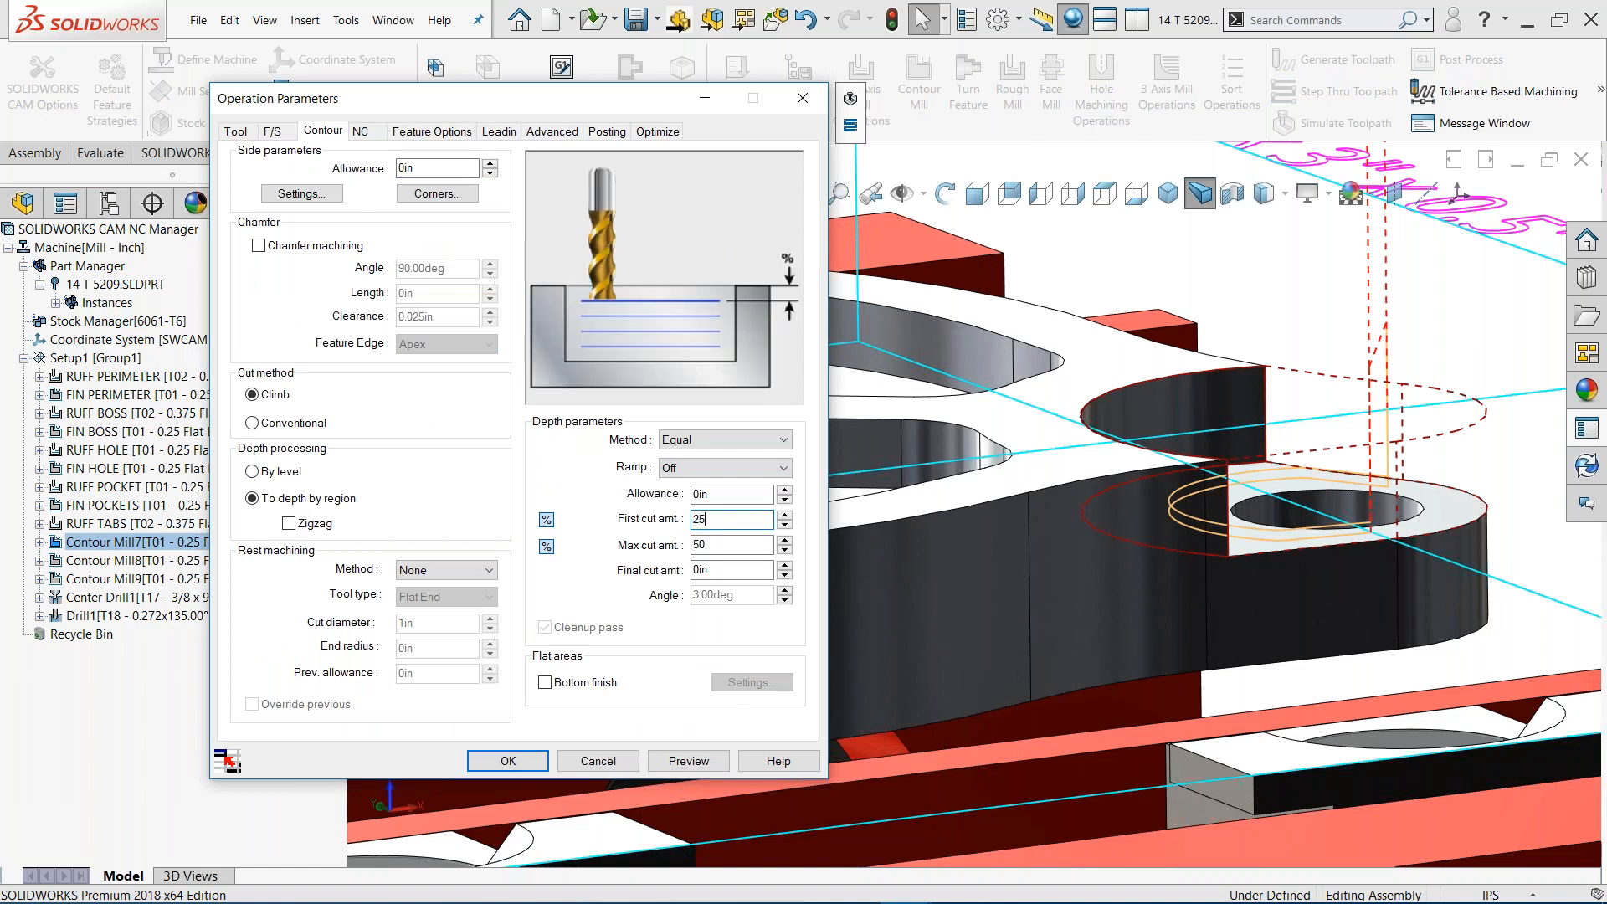
left_click(688, 760)
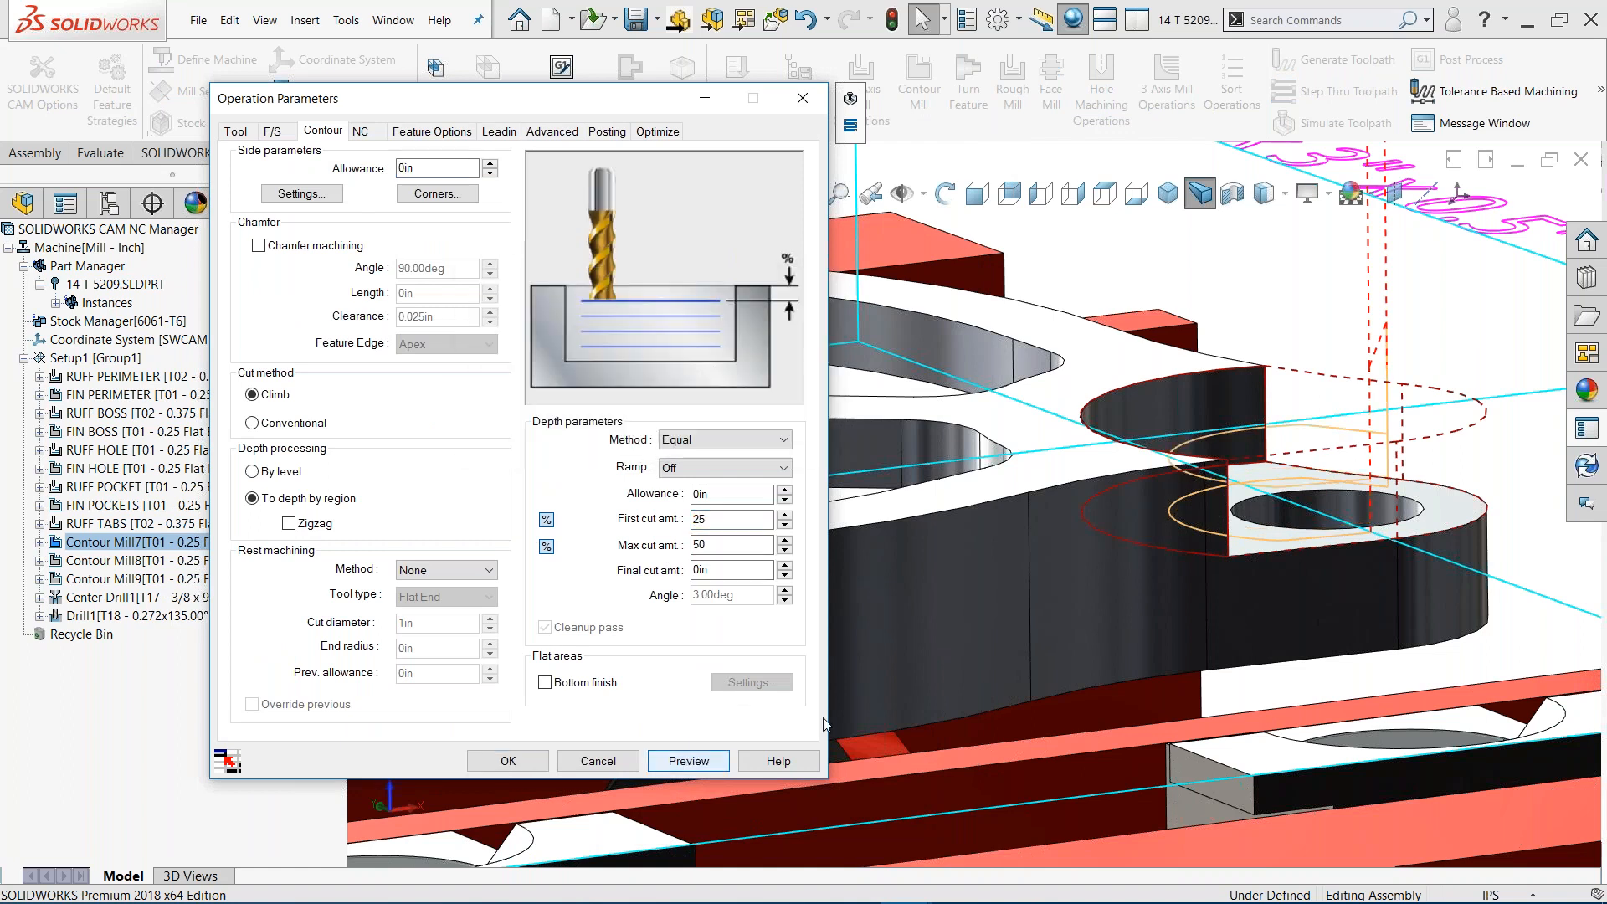
middle_click_drag(1307, 405, 1349, 393)
left_click(507, 761)
middle_click_drag(951, 298, 1031, 276)
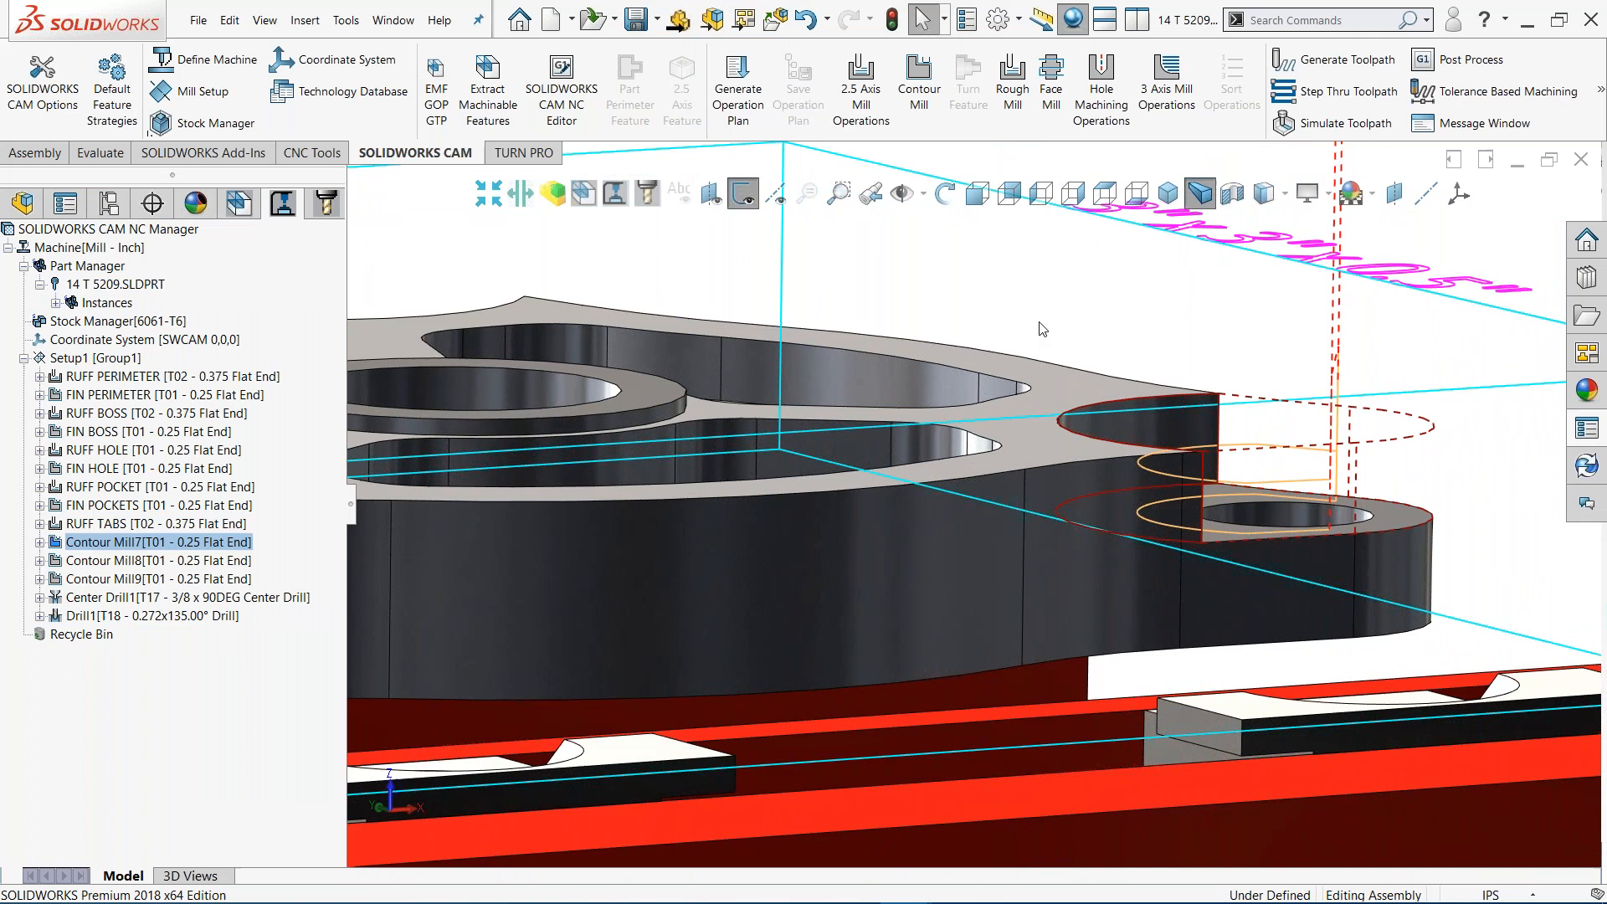
middle_click_drag(1042, 329, 1057, 323)
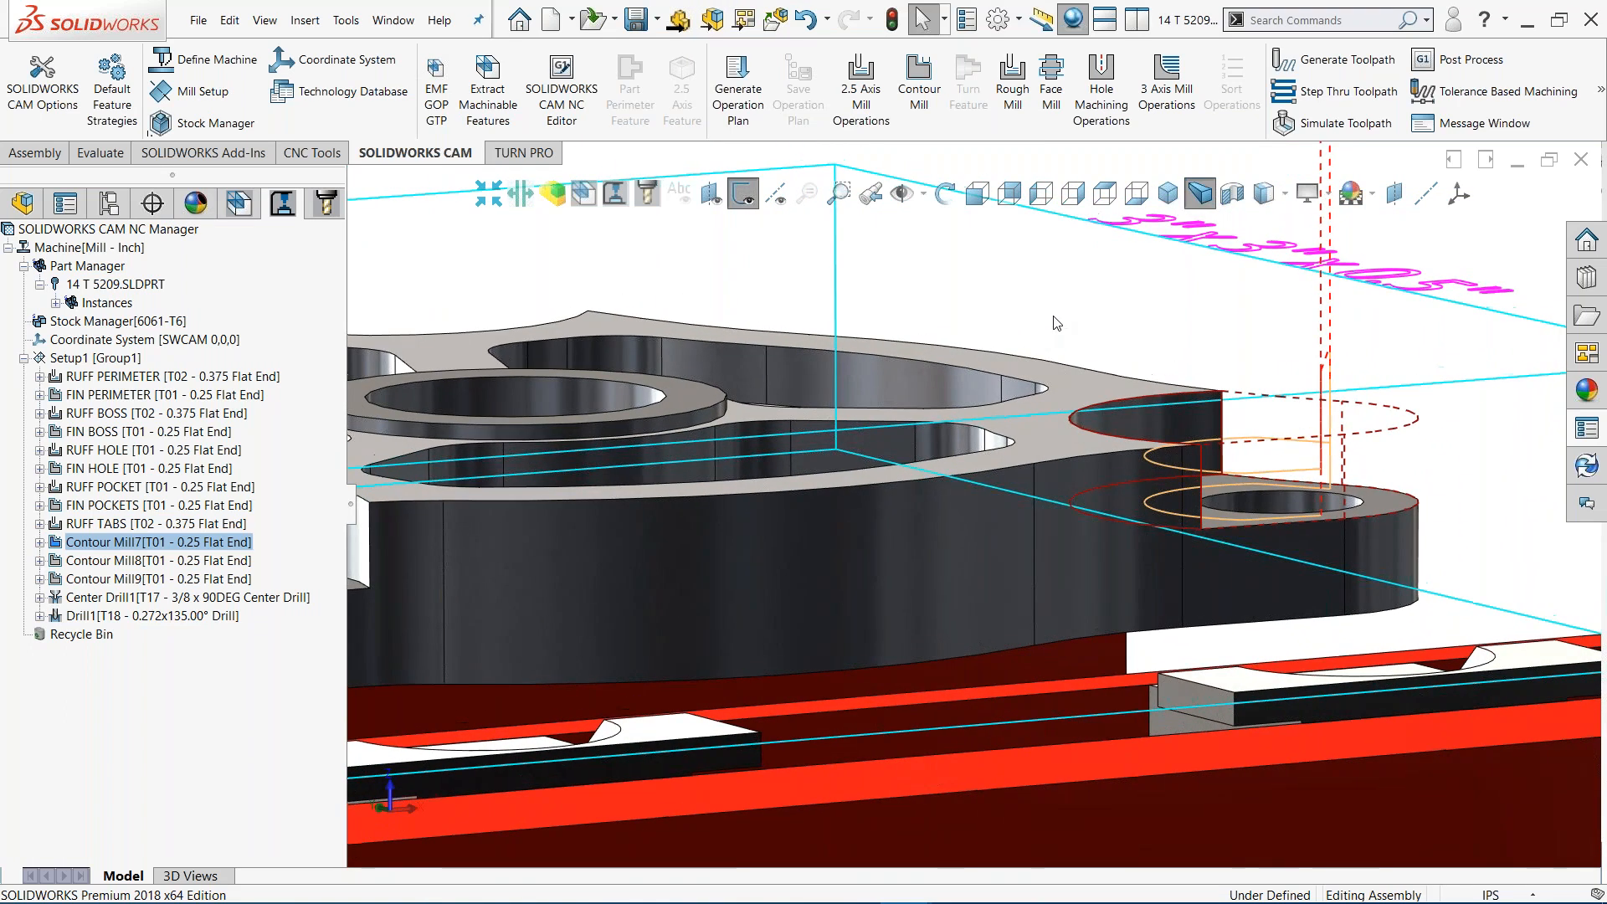
Link the Contour Mill8 and Contour Mill9 operations to Contour Mill7
right_click(130, 545)
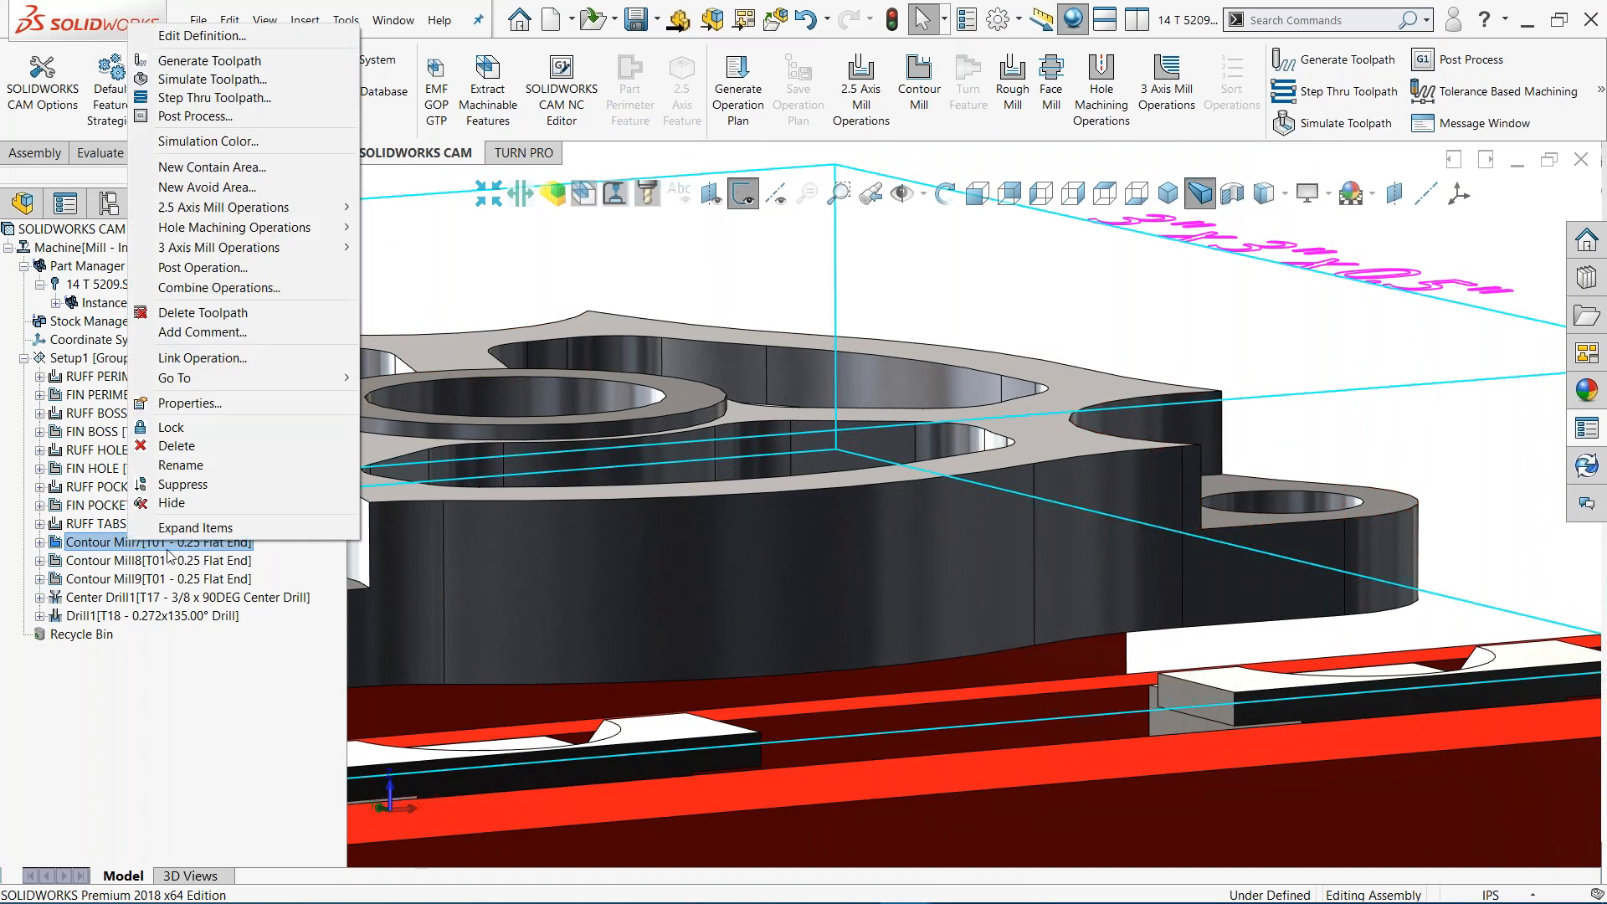
left_click(223, 360)
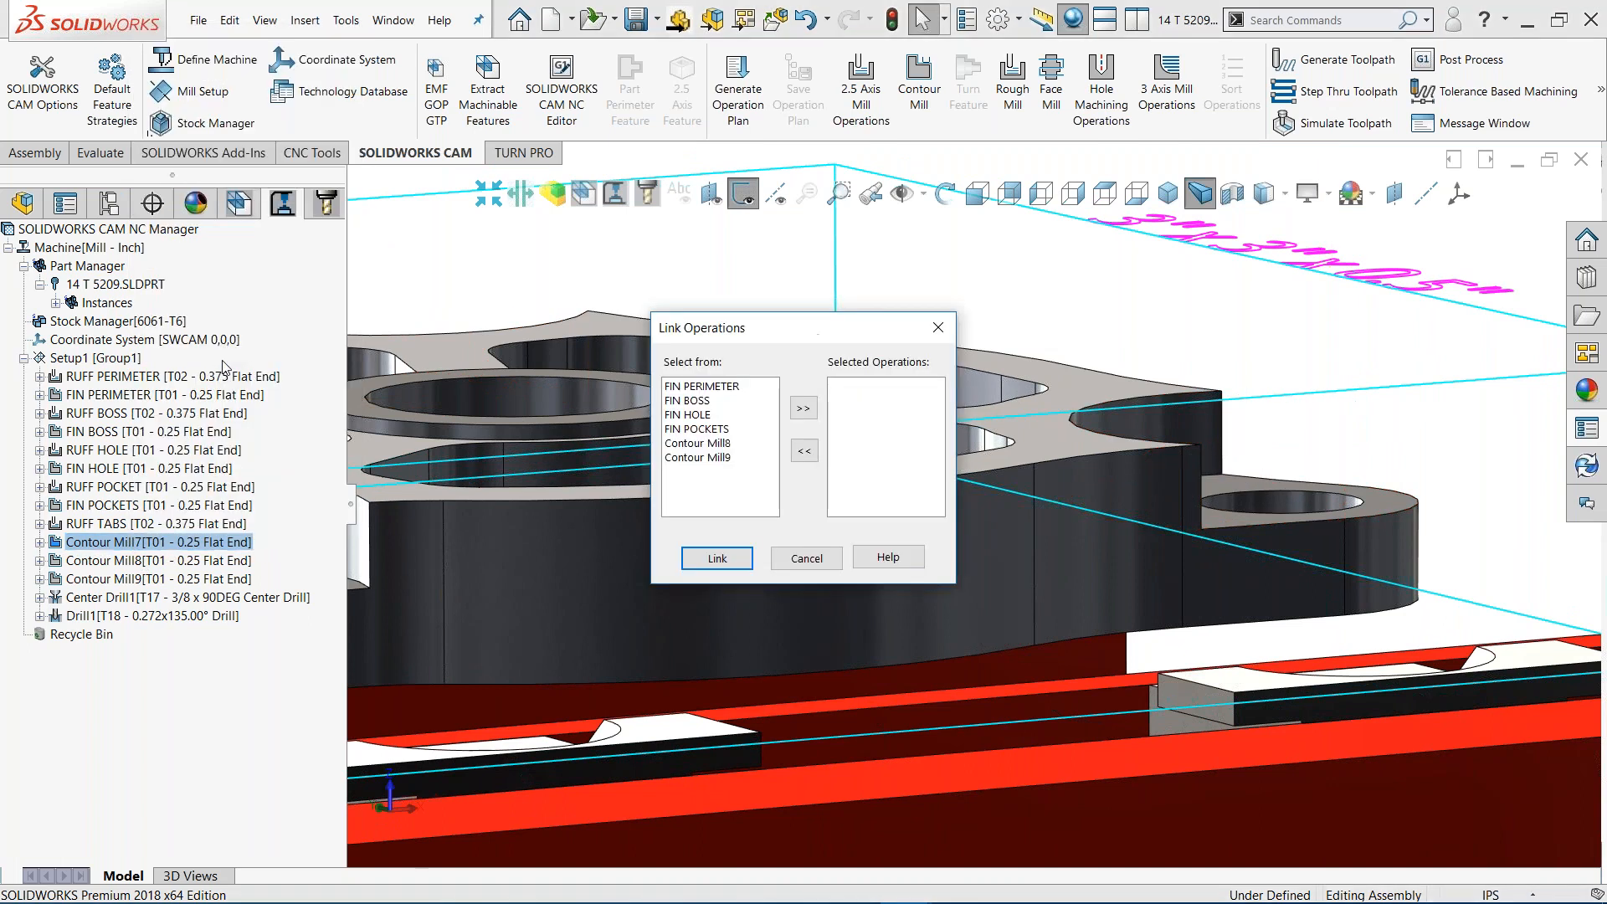
left_click(716, 444)
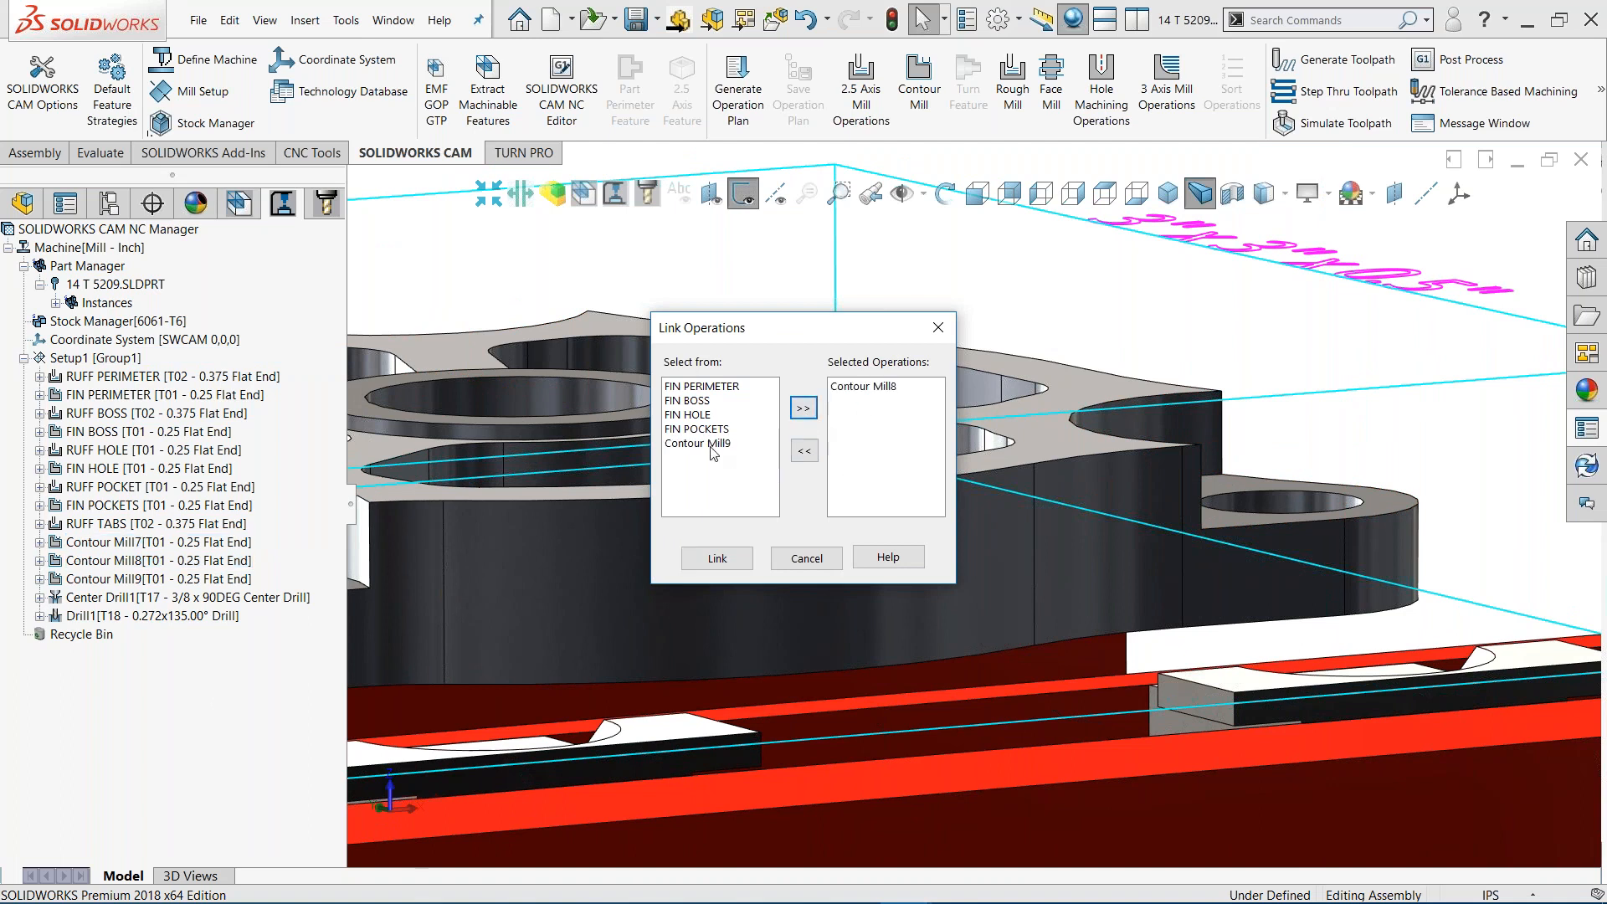
left_click(711, 443)
left_click(801, 410)
left_click(714, 559)
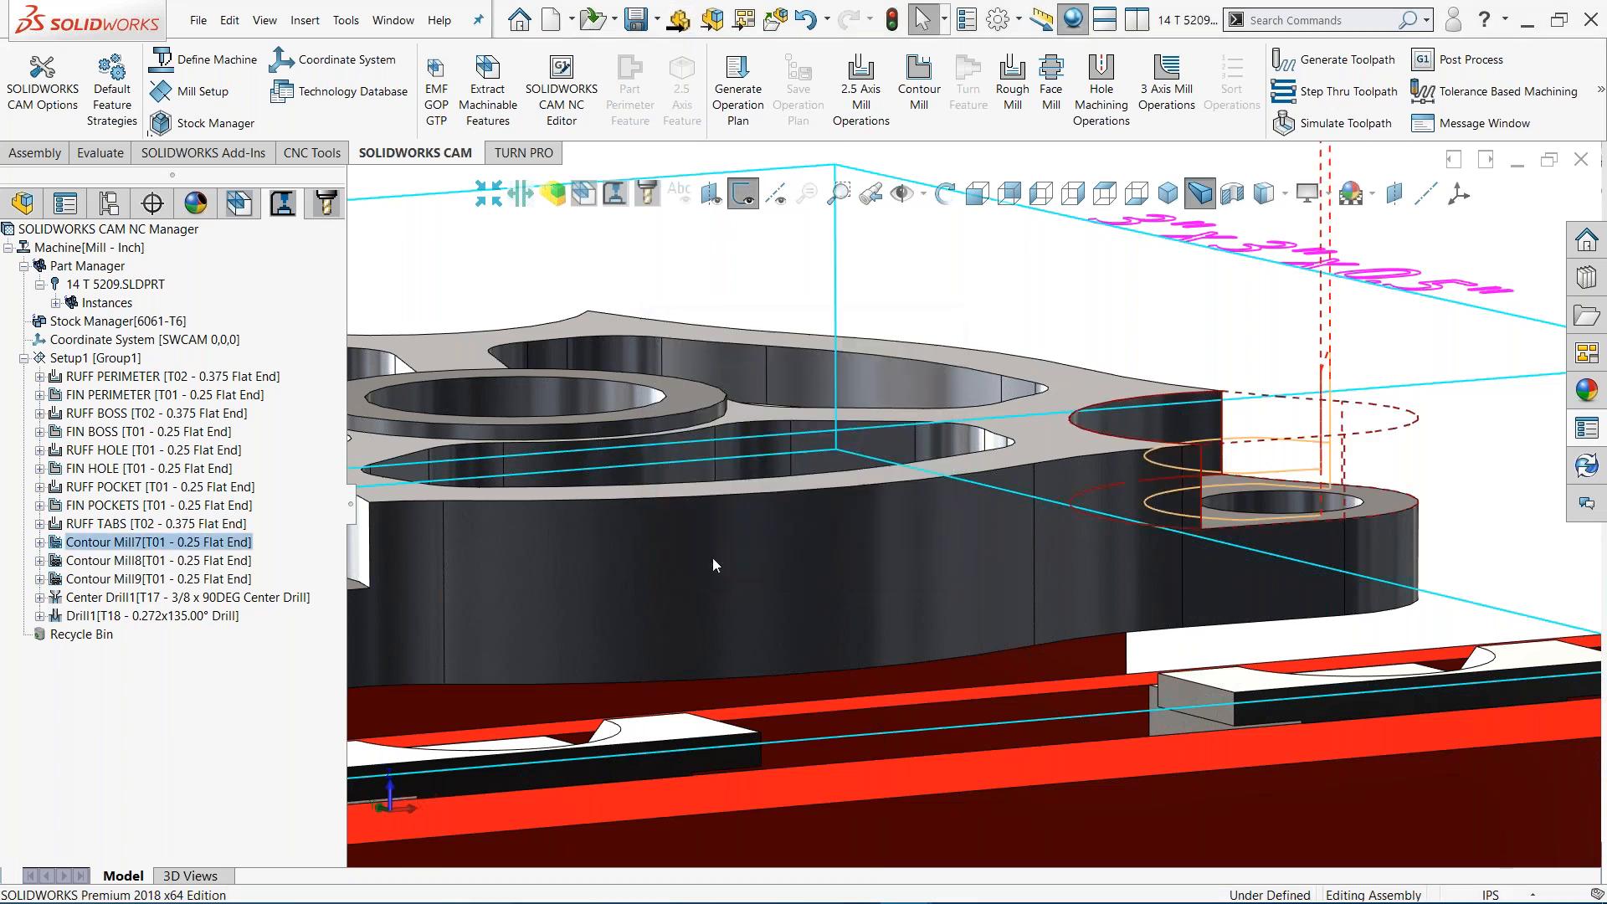
Regenerate the toolpaths of Contour Mill8 and Contour Mill9, and check the depth passes on each tab
left_click(133, 559)
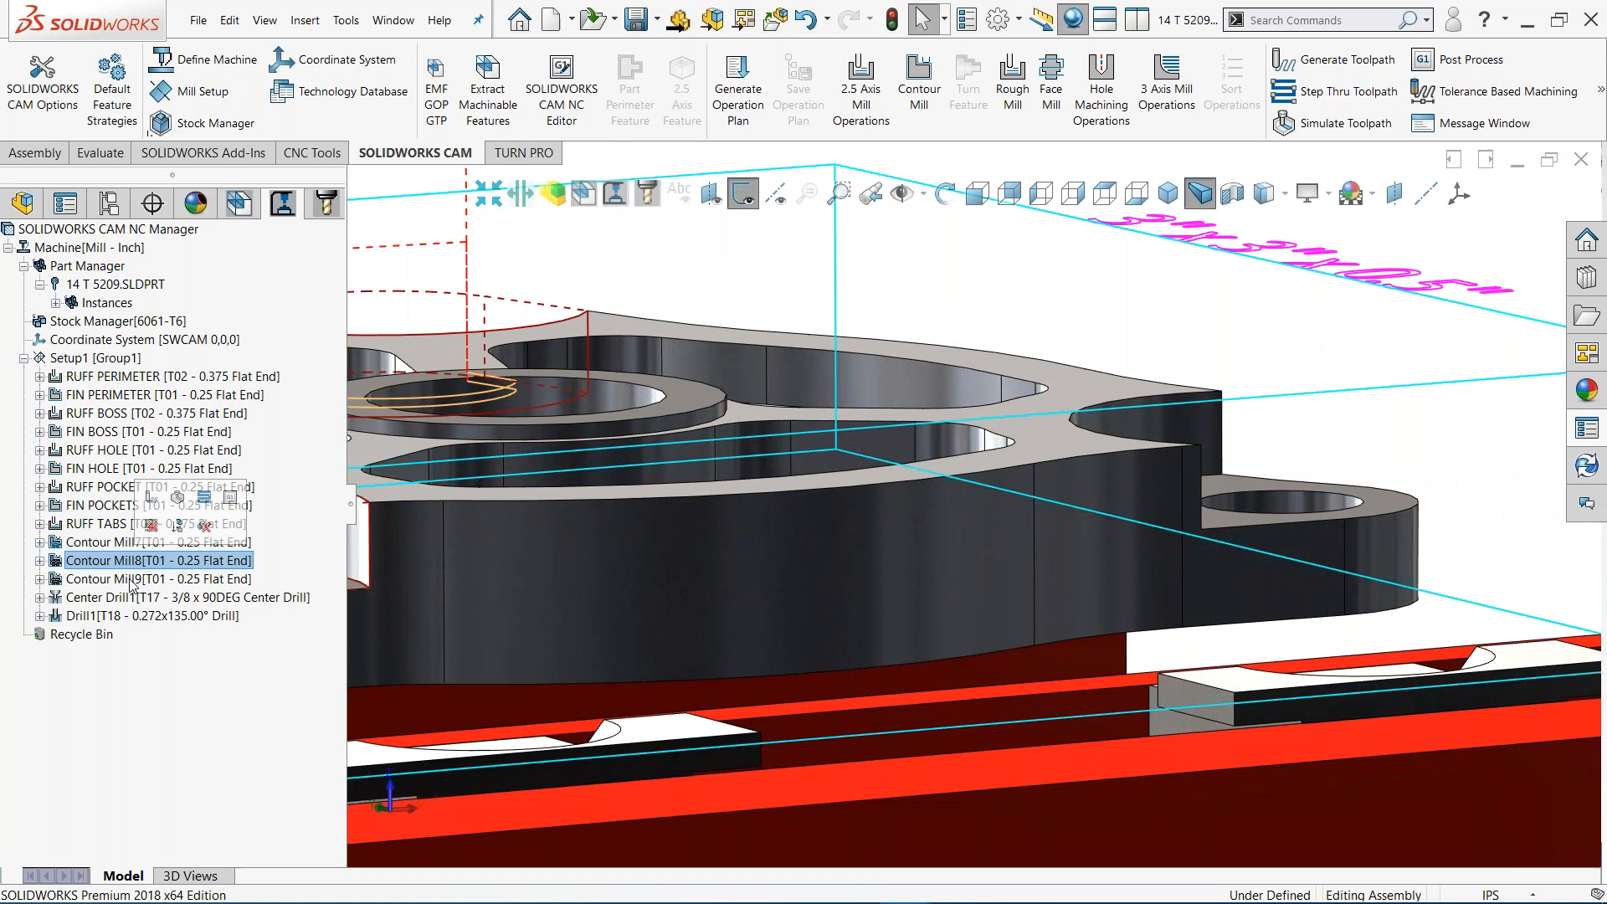
left_click(134, 583, "ctrl")
right_click(131, 584)
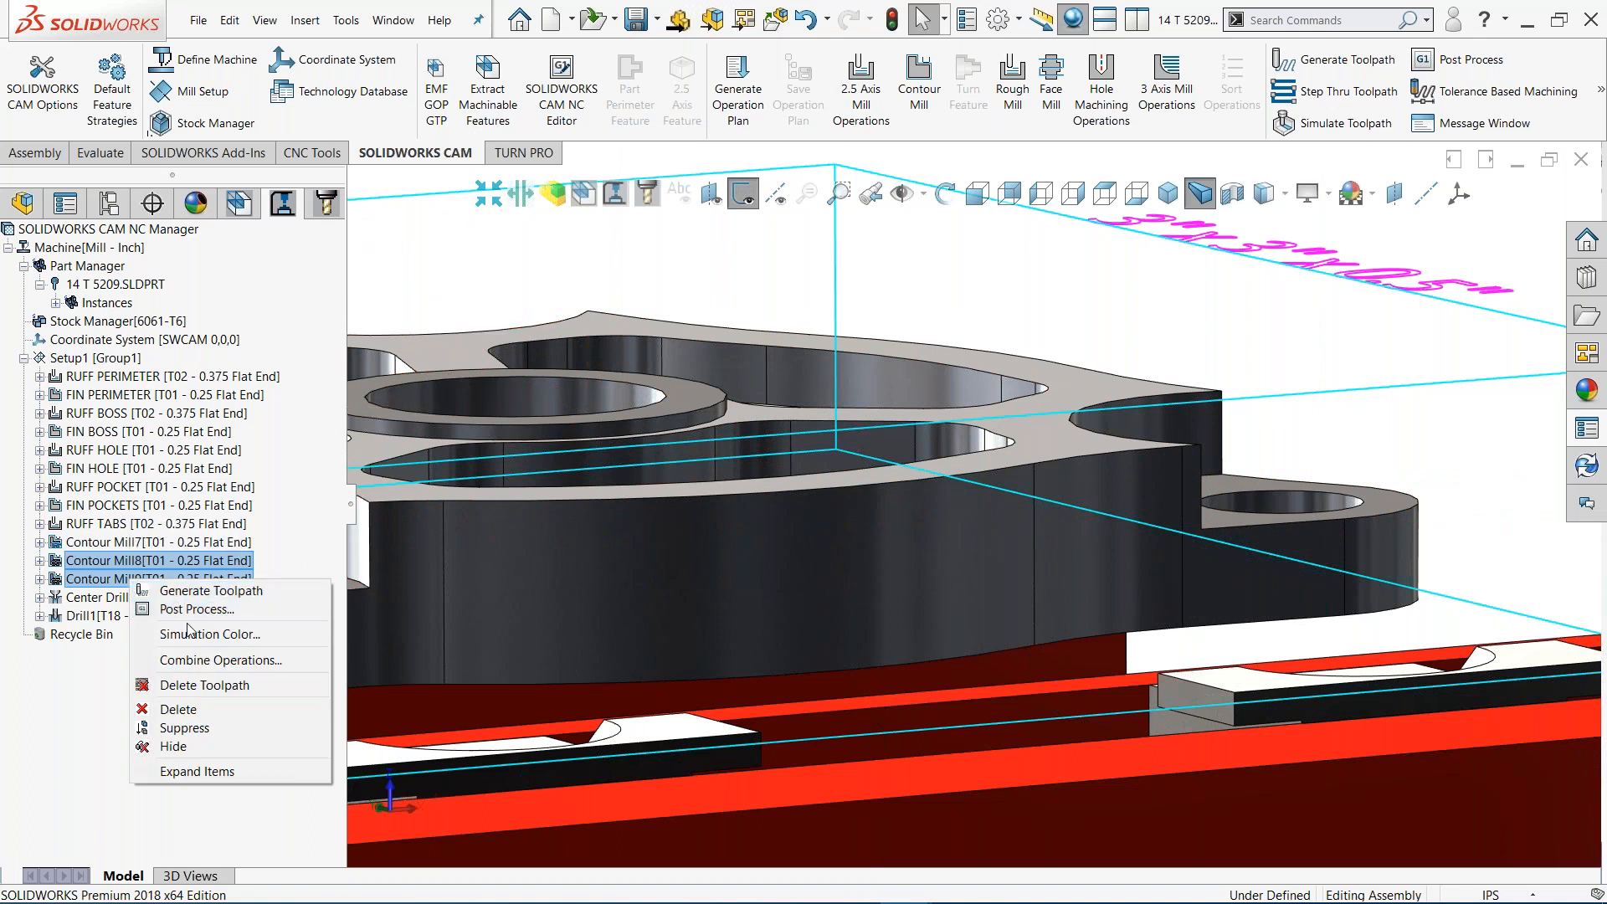
left_click(212, 592)
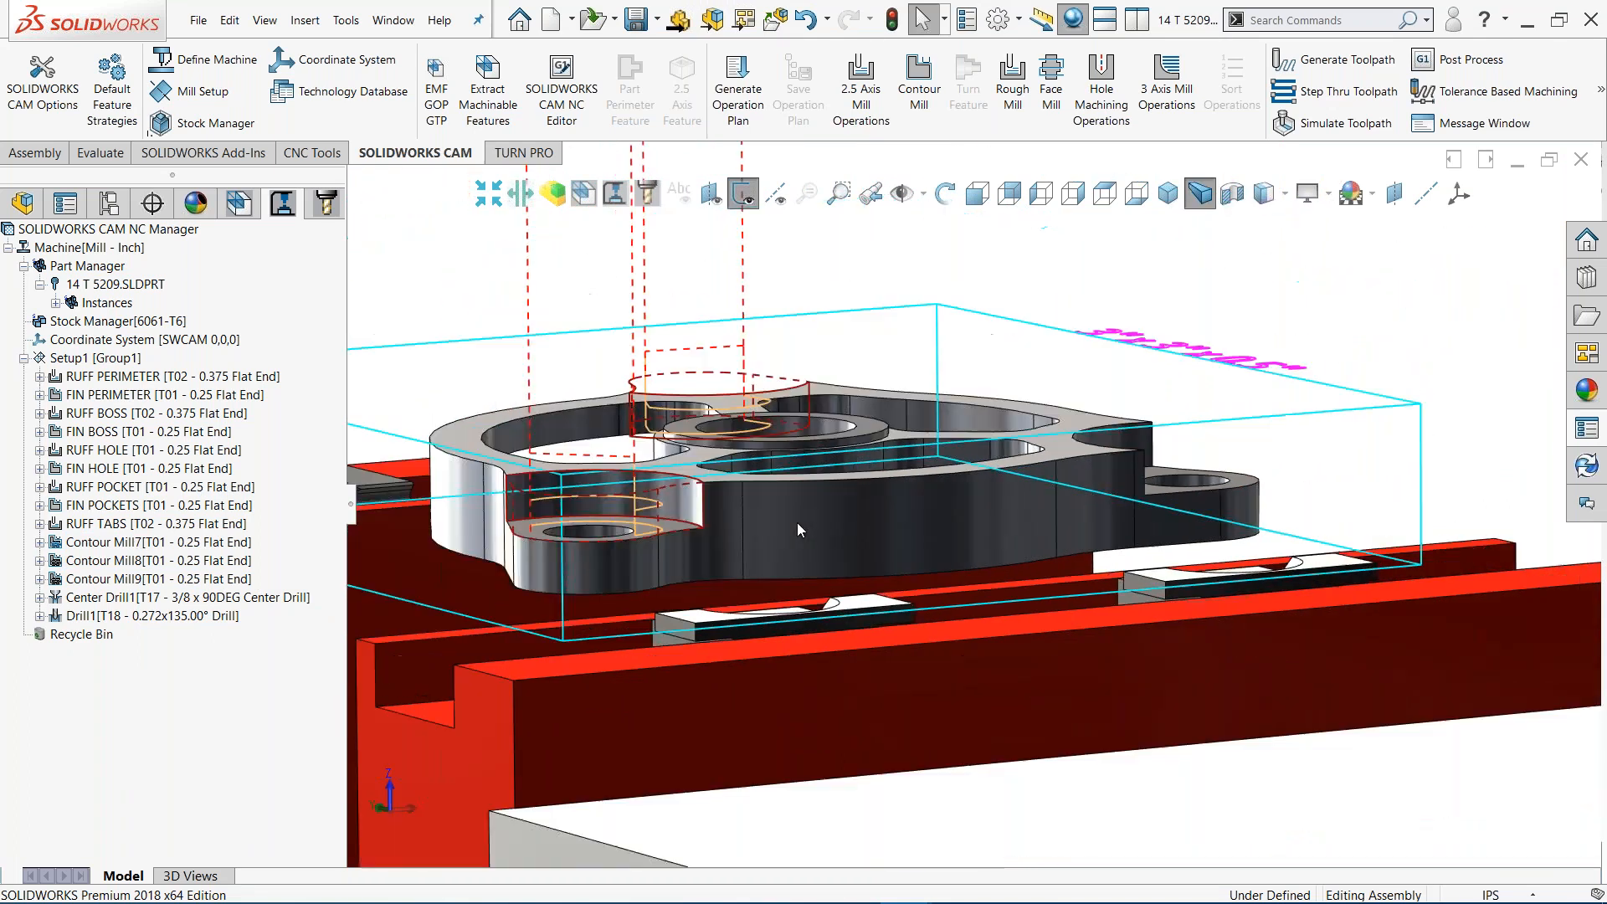
left_click(111, 544)
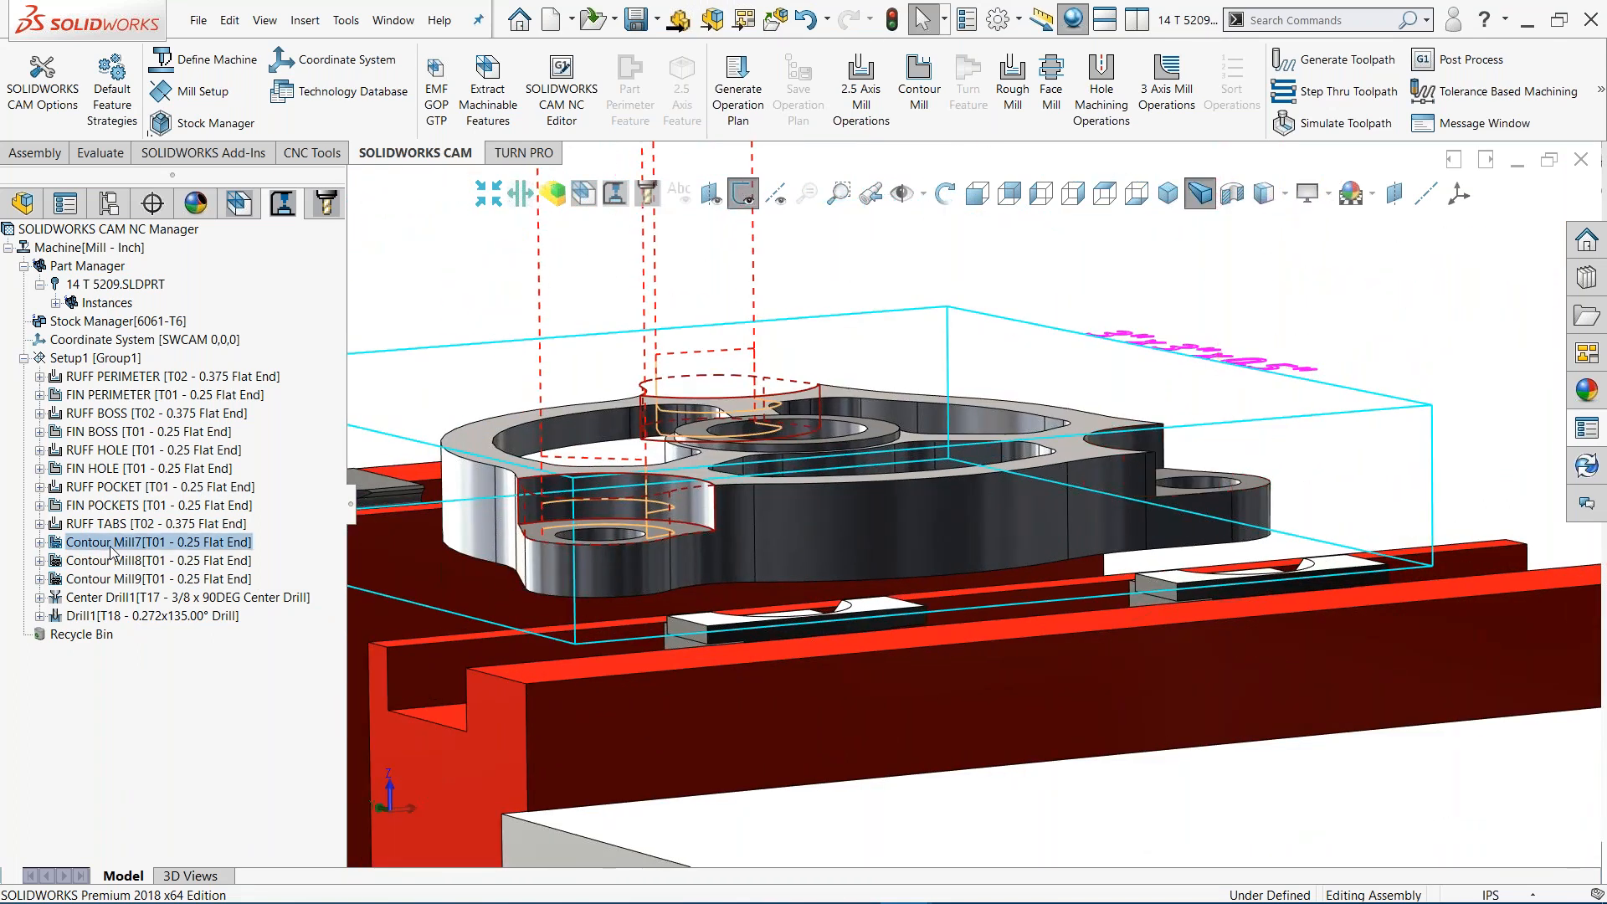
left_click(128, 561)
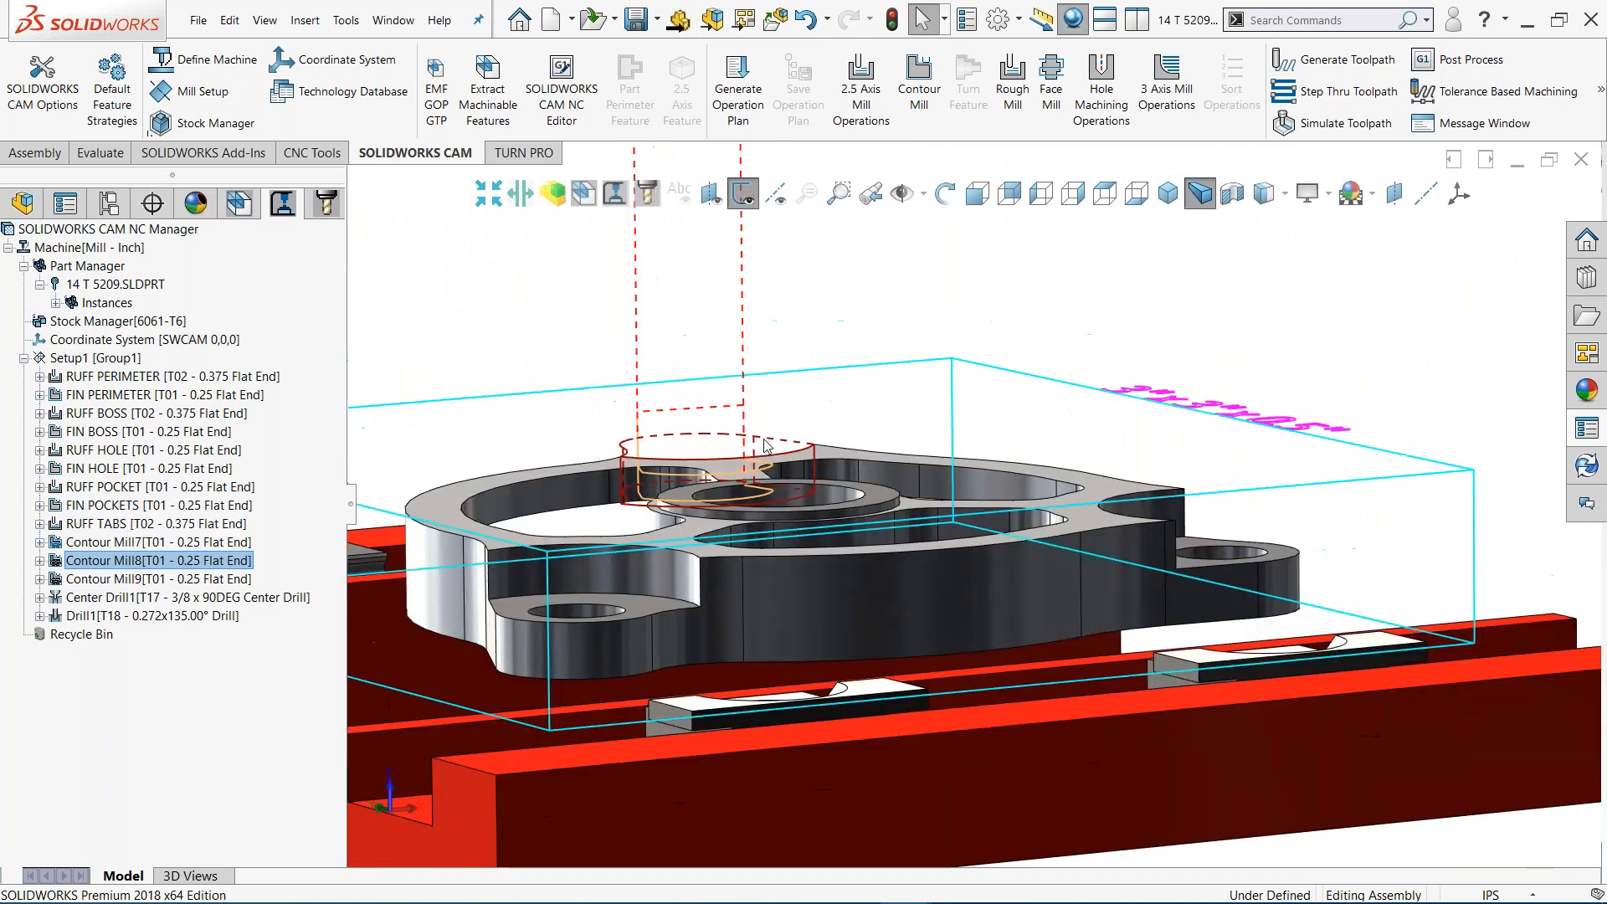
left_click(146, 580)
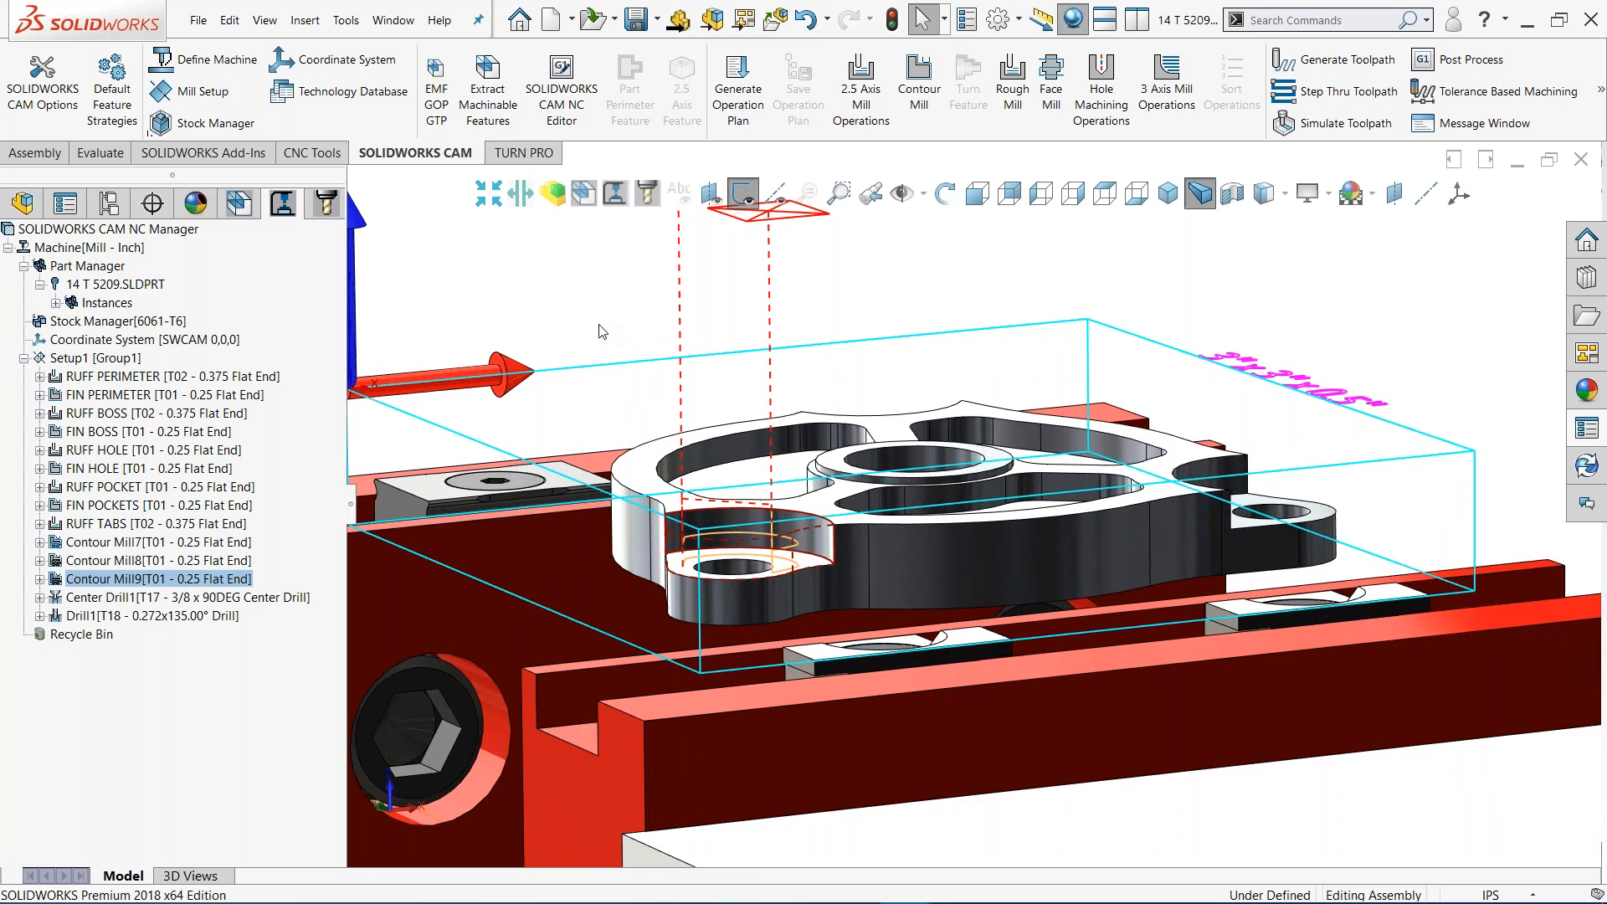
Combine Contour Mill7, Contour Mill8 and Contour Mill9 into one operation, copying parameters from Contour Mill7 and regenerating the toolpath
left_click(118, 541)
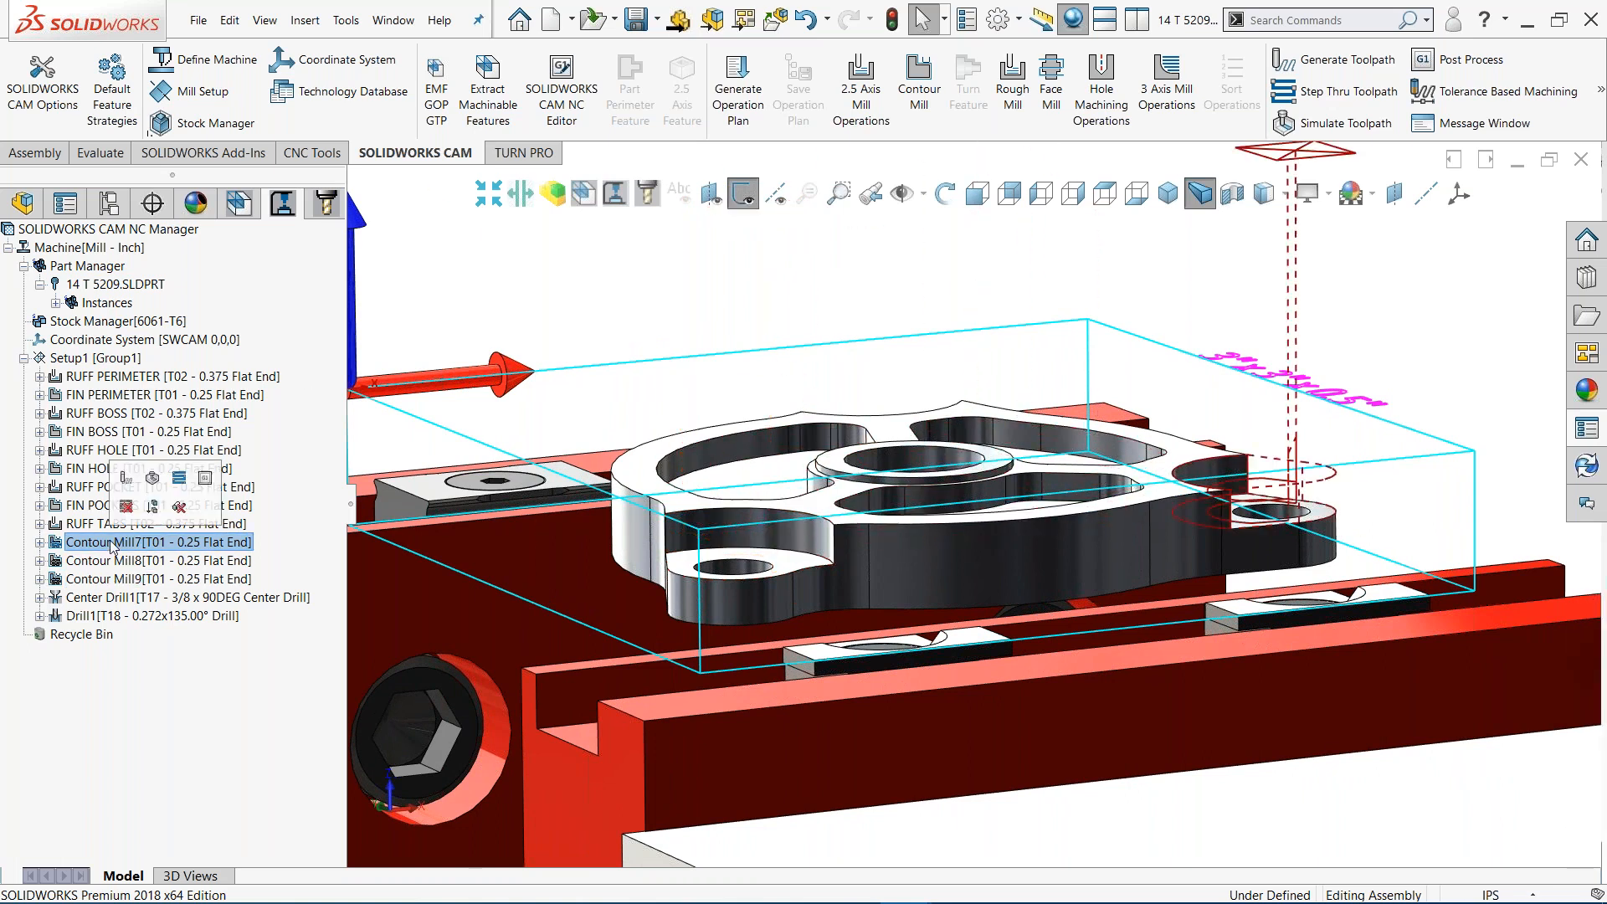
left_click(124, 586, "shift")
right_click(124, 582)
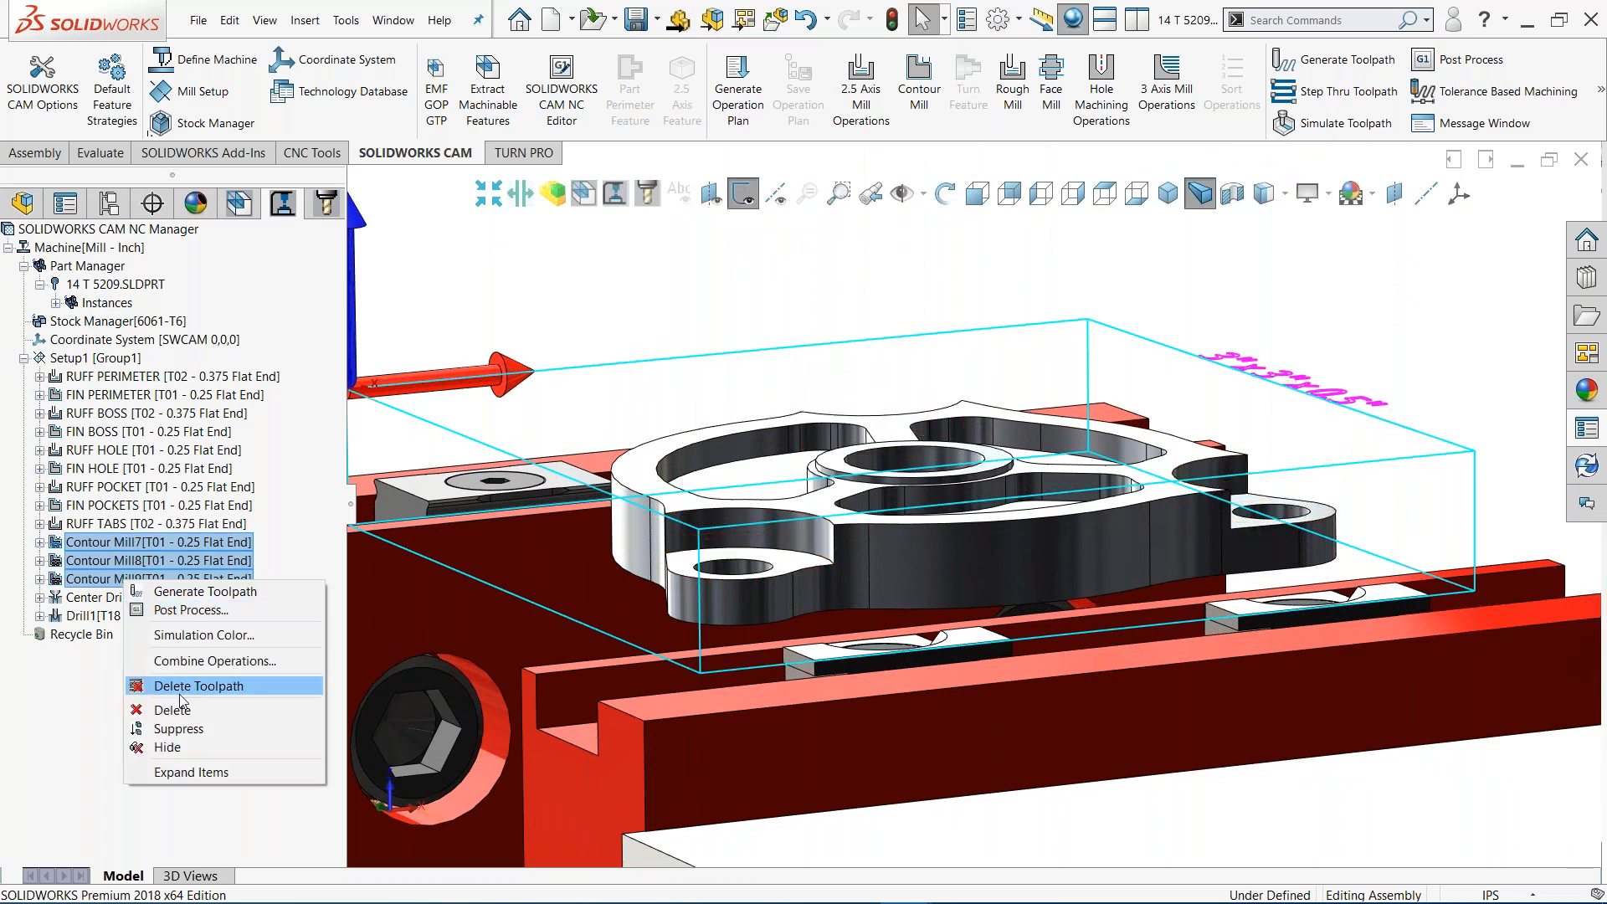
left_click(205, 660)
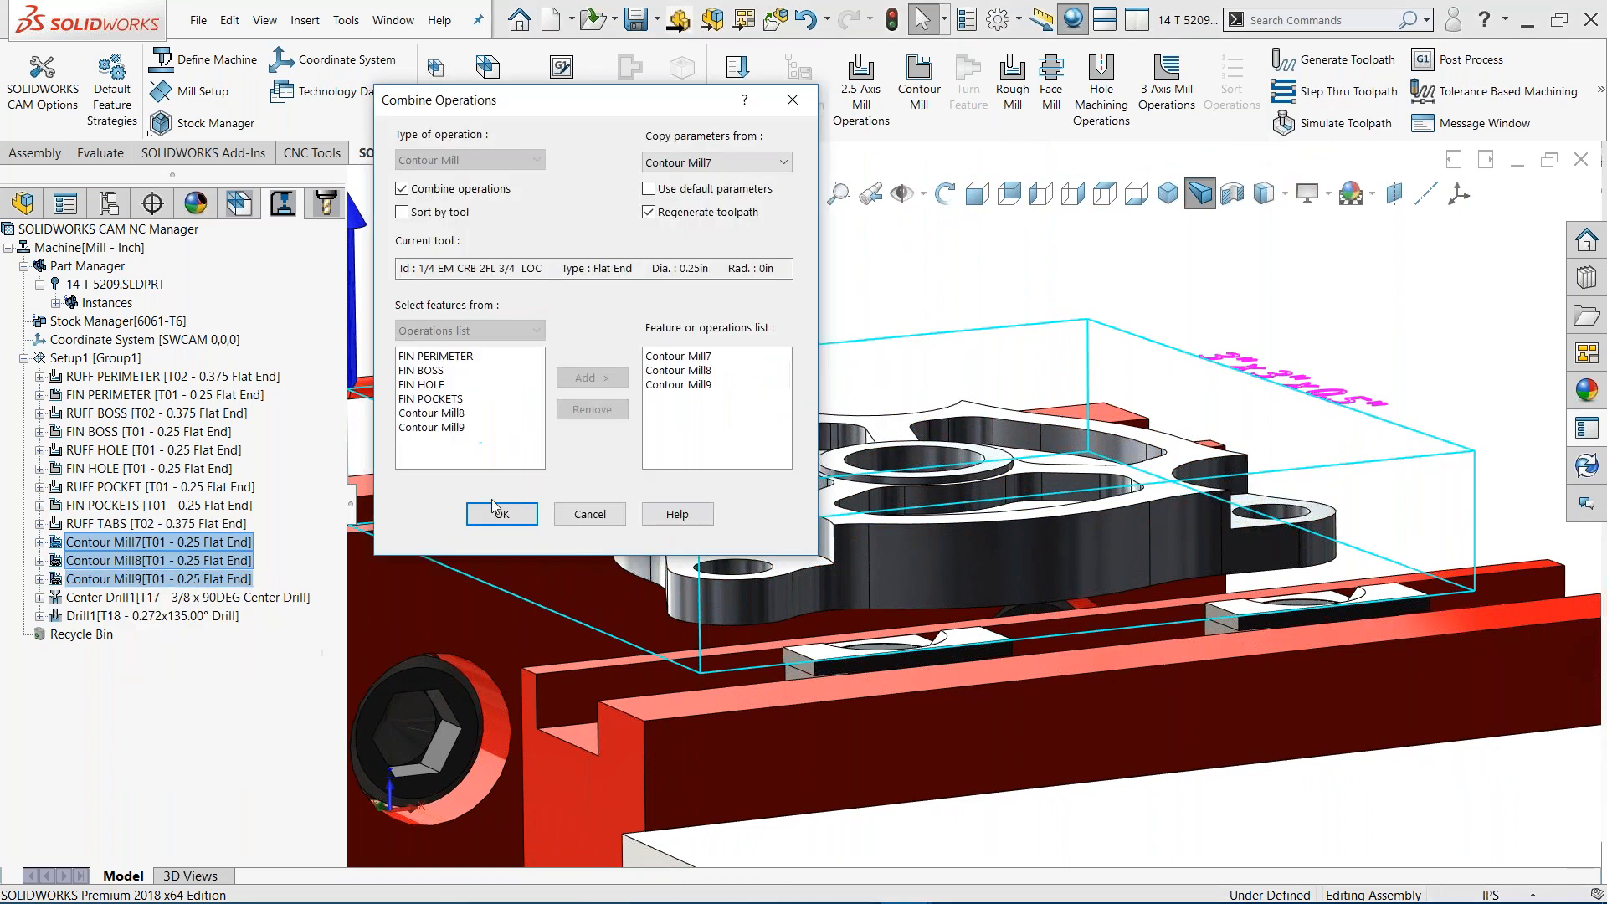
left_click(494, 515)
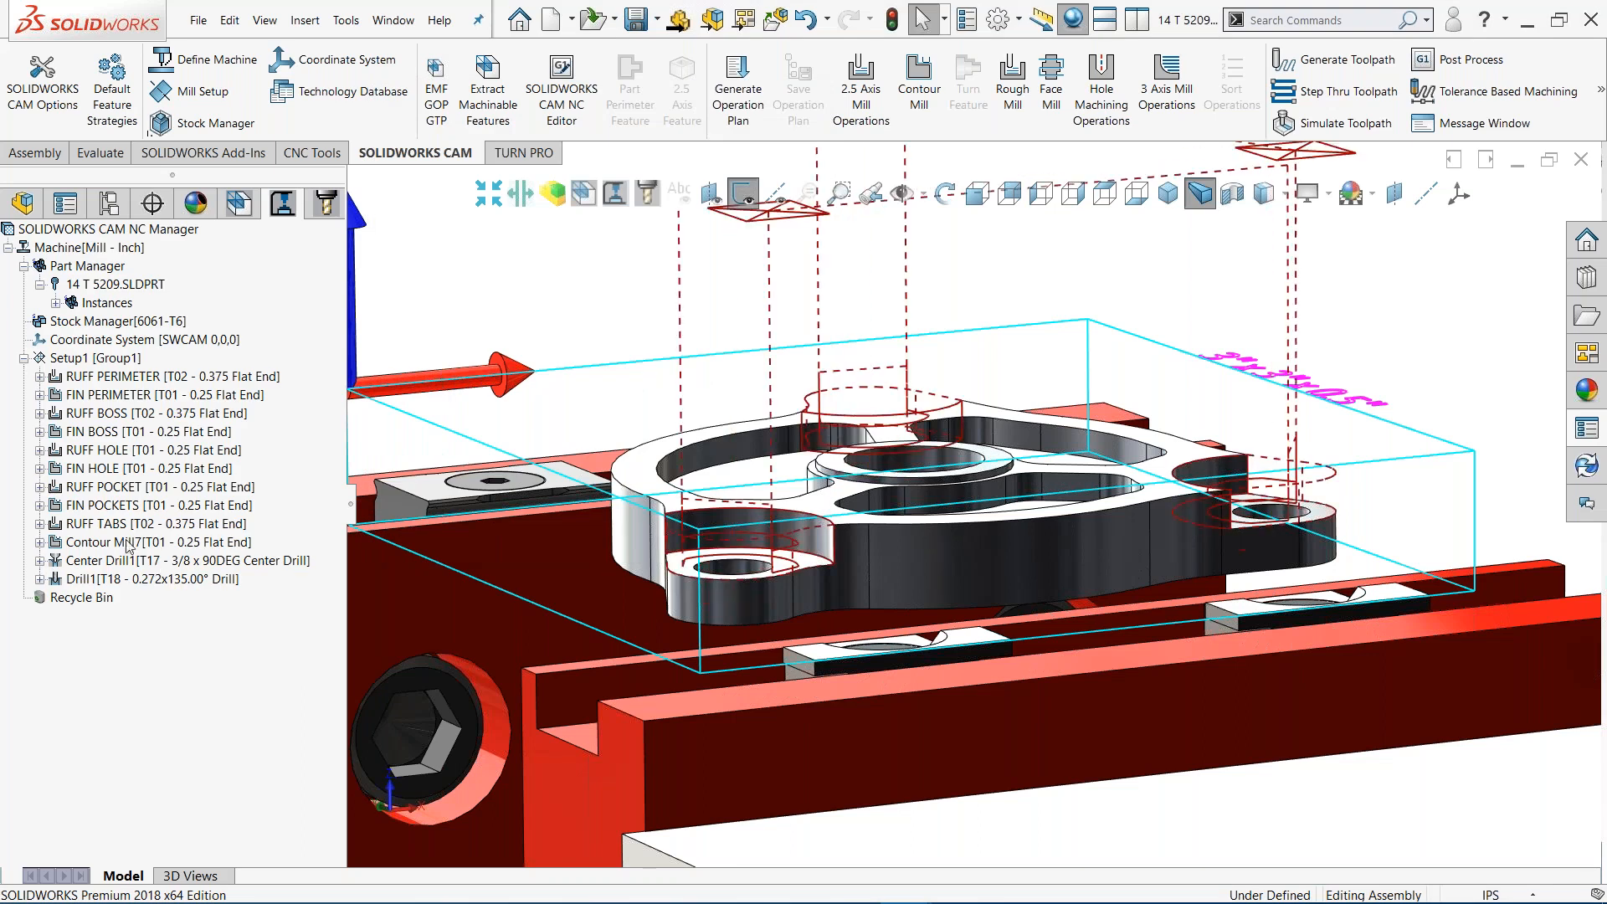
Rename the combined Contour Mill7 operation as FIN TABS
left_click(124, 542)
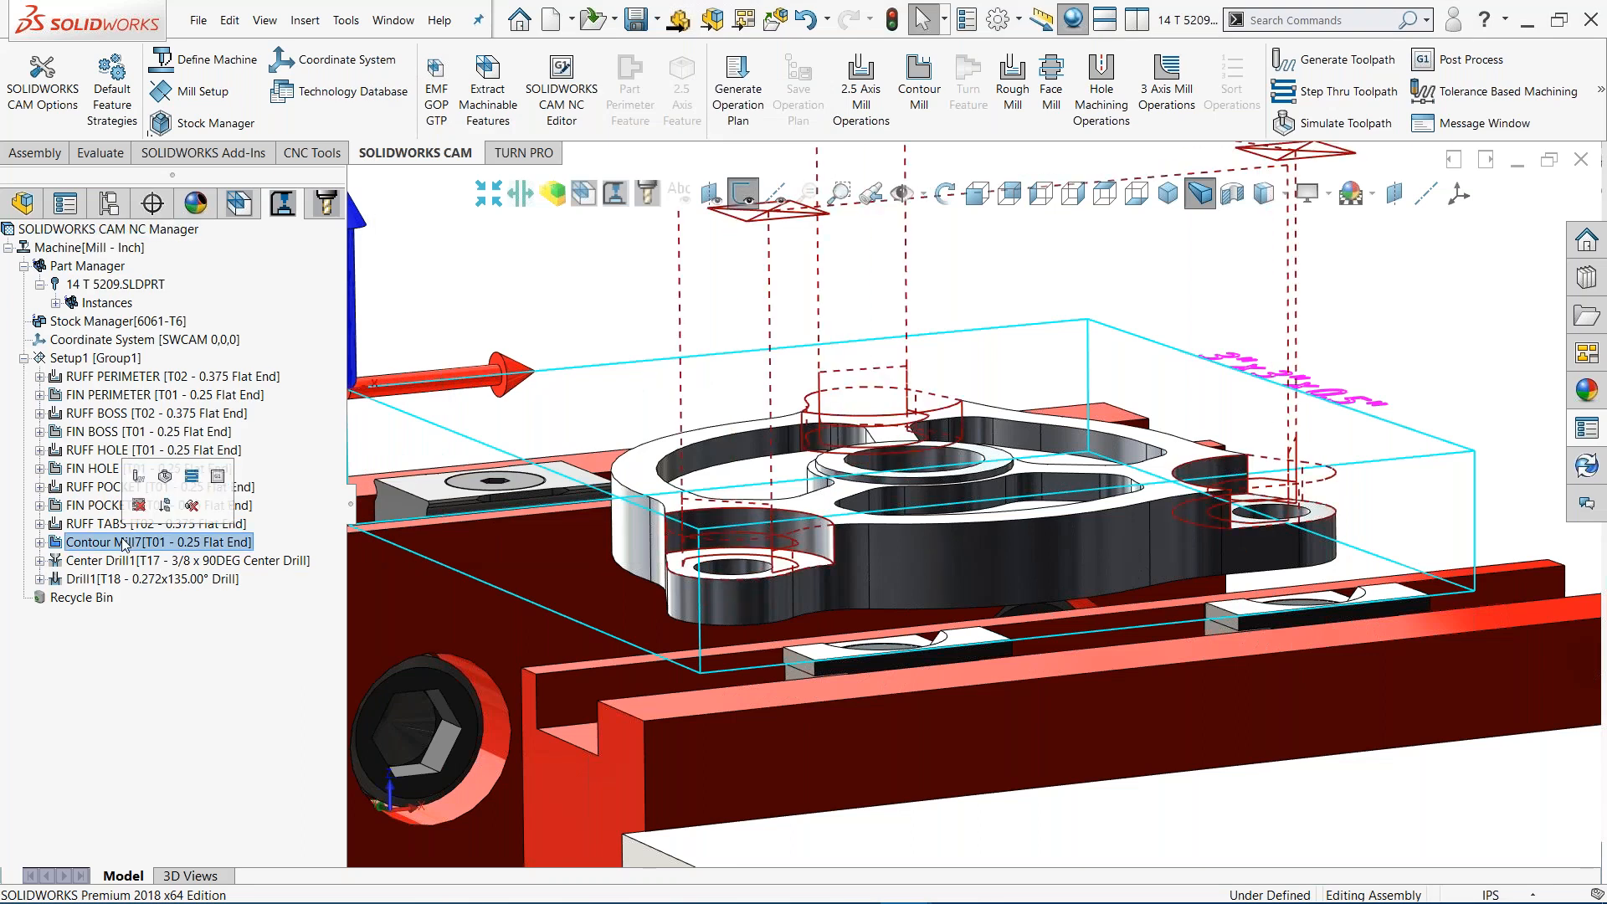
left_click(144, 541)
type("FIN TABS")
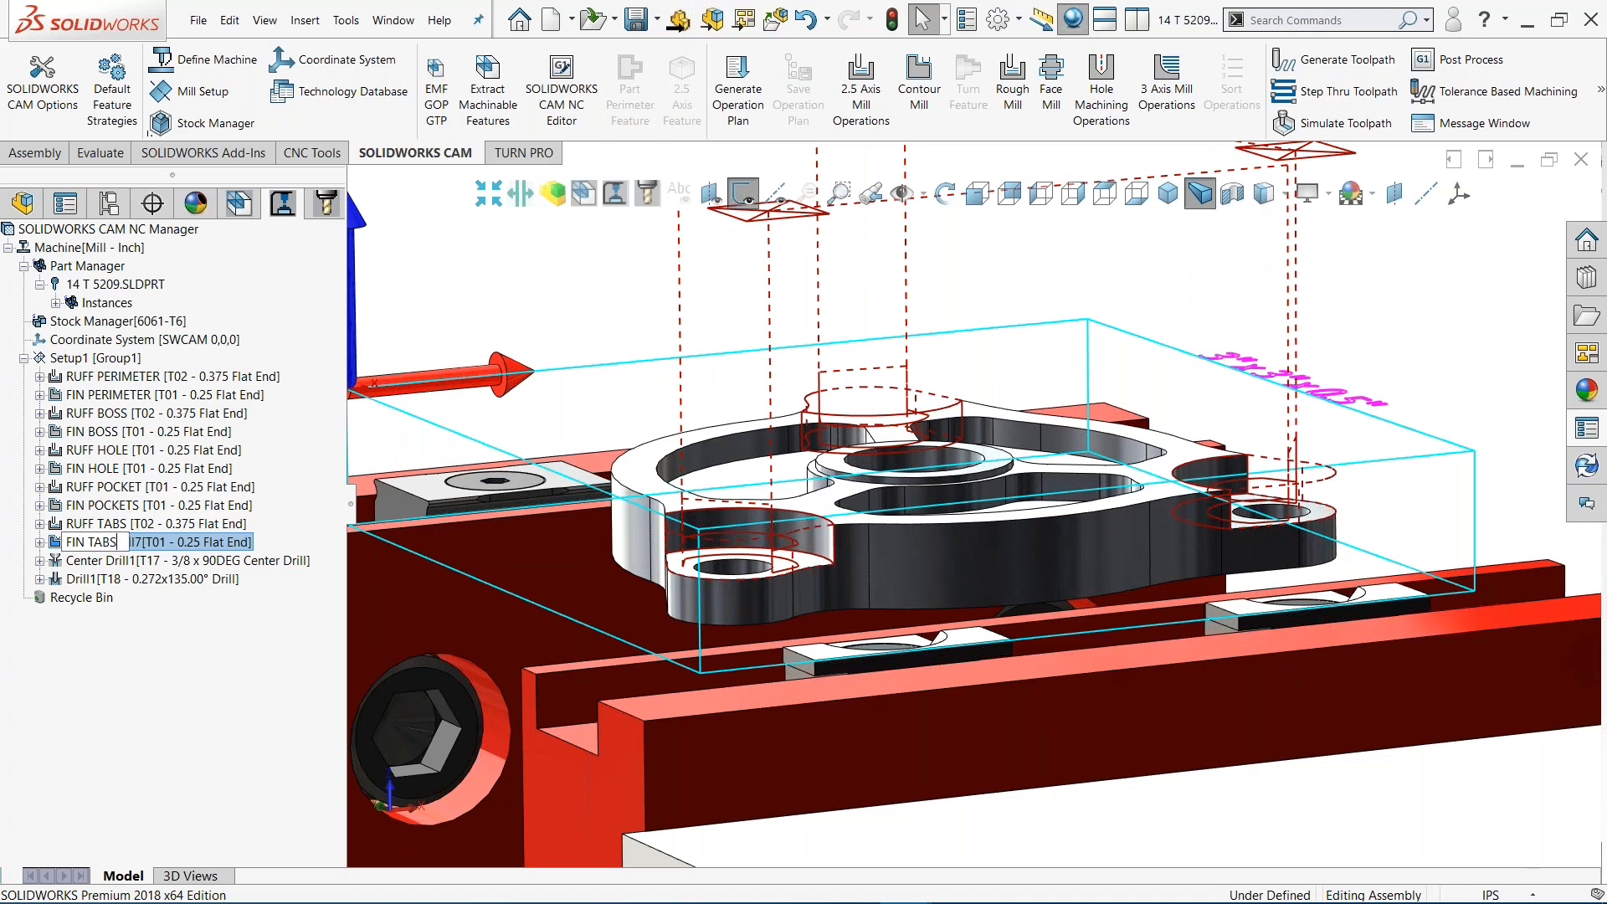
left_click(561, 297)
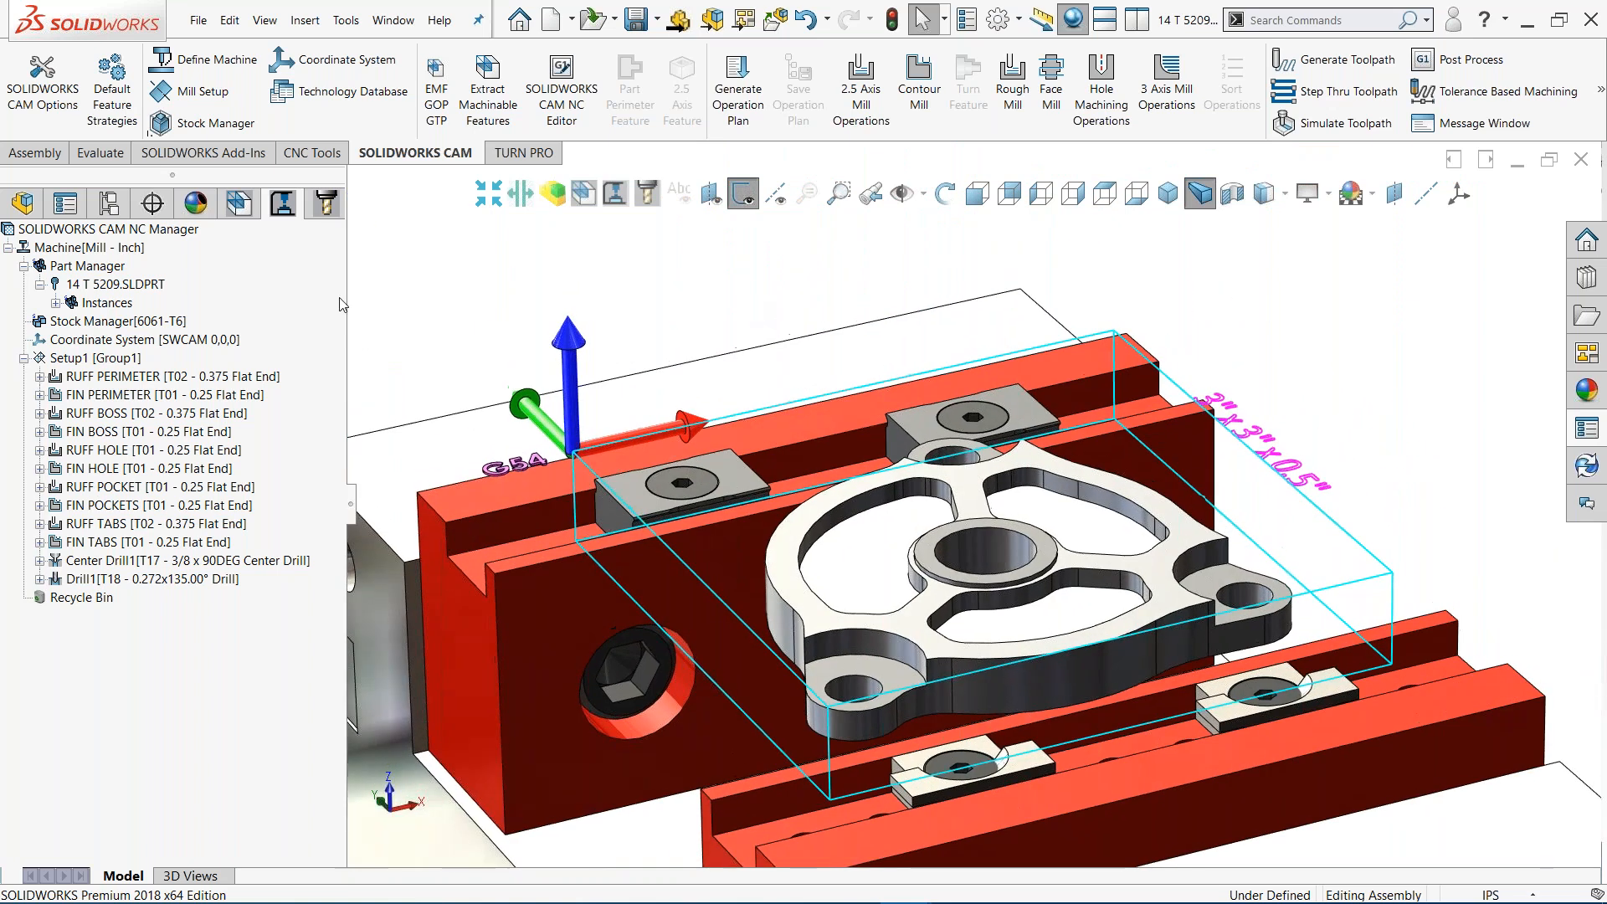
Start simulating the Setup1 toolpaths at maximum speed, with playback set to run to the next operation, and play RUFF PERIMETER
right_click(117, 366)
left_click(151, 413)
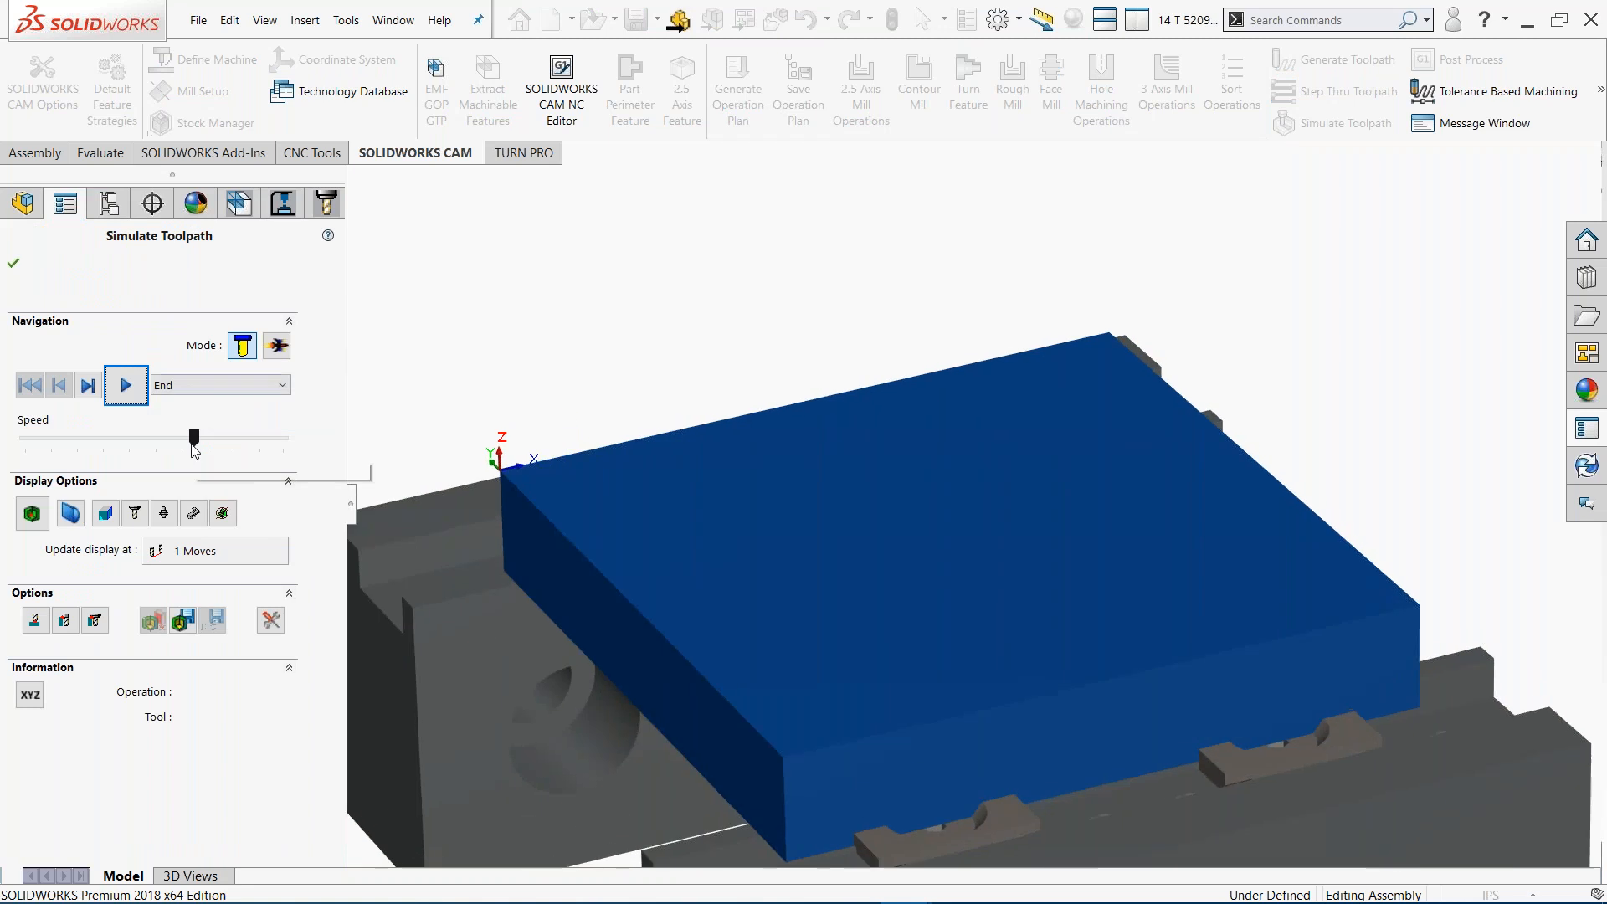
left_click(126, 386)
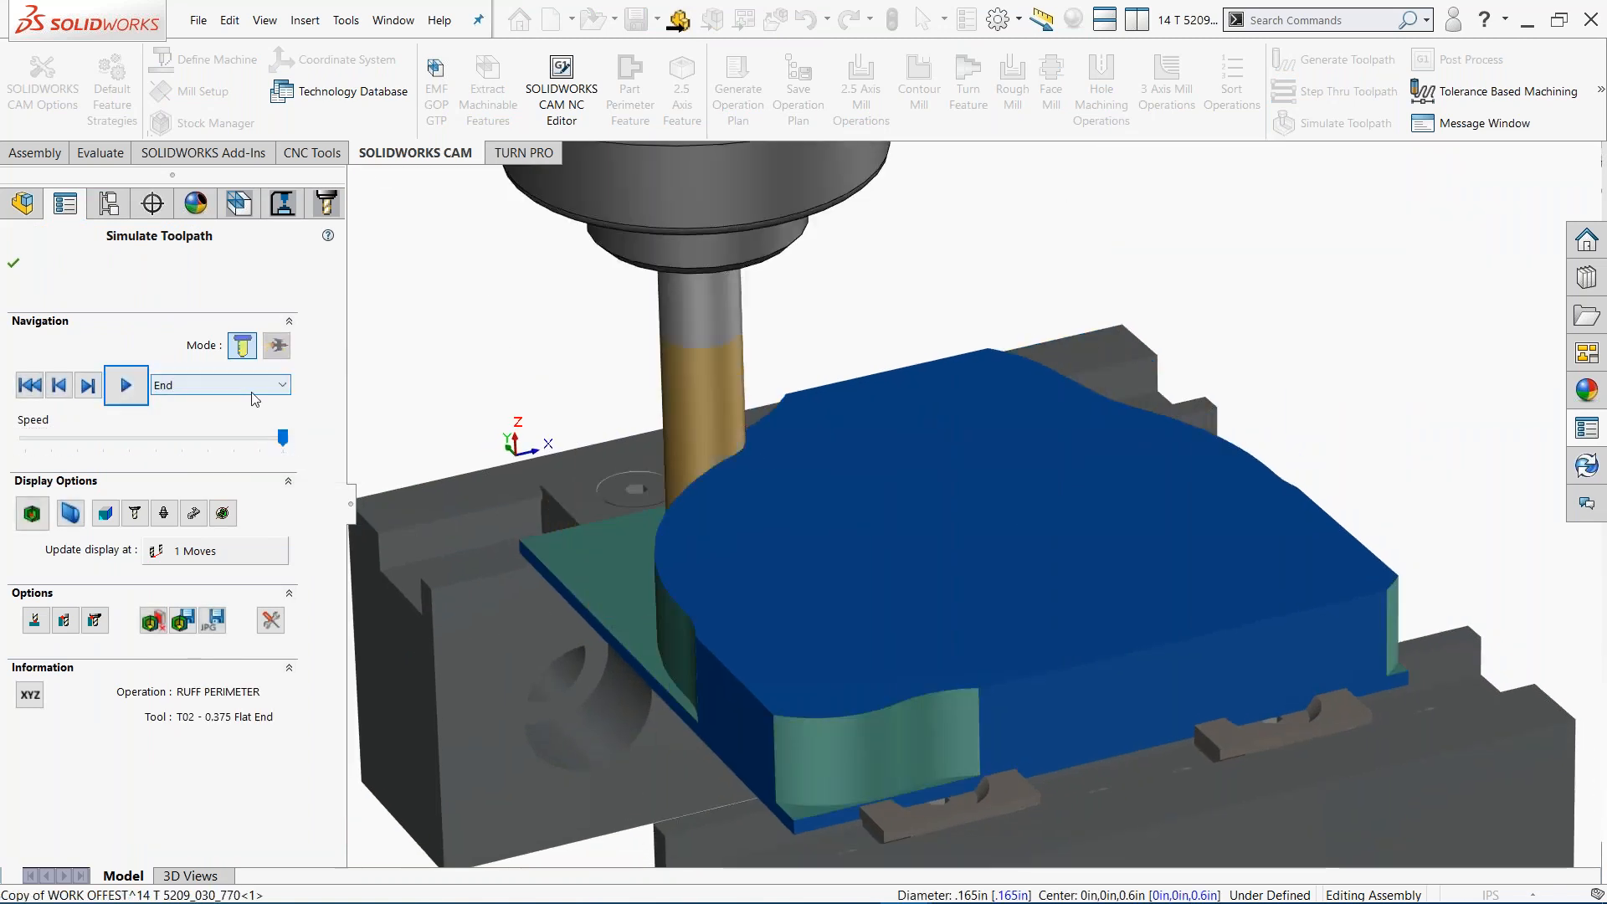
left_click(281, 386)
left_click(209, 427)
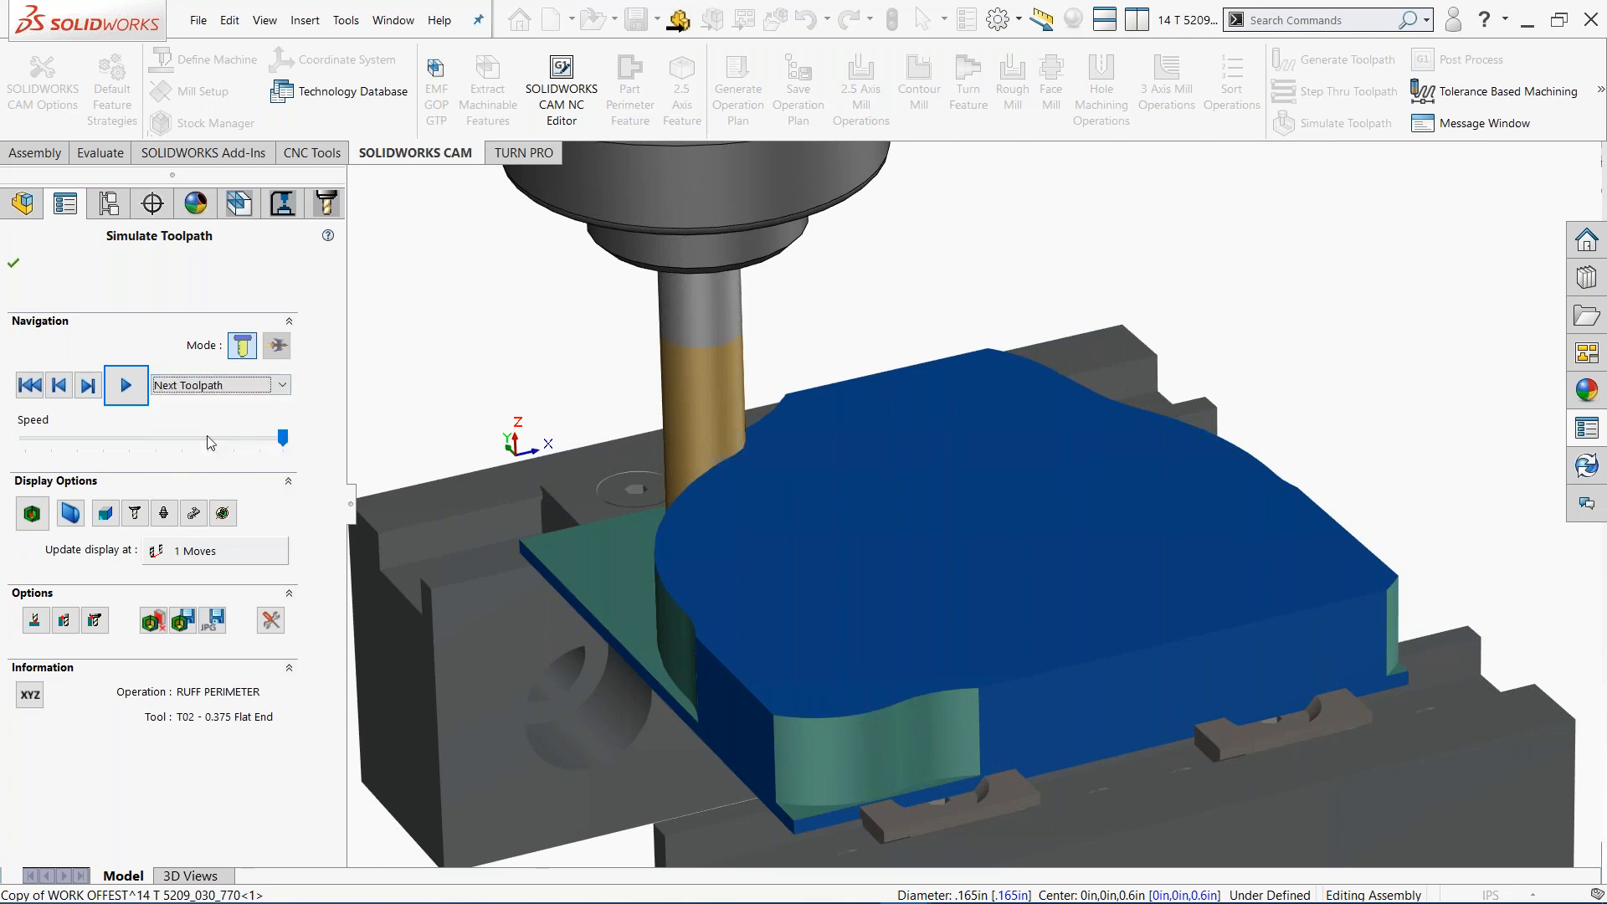
left_click(270, 384)
left_click(180, 444)
left_click(126, 386)
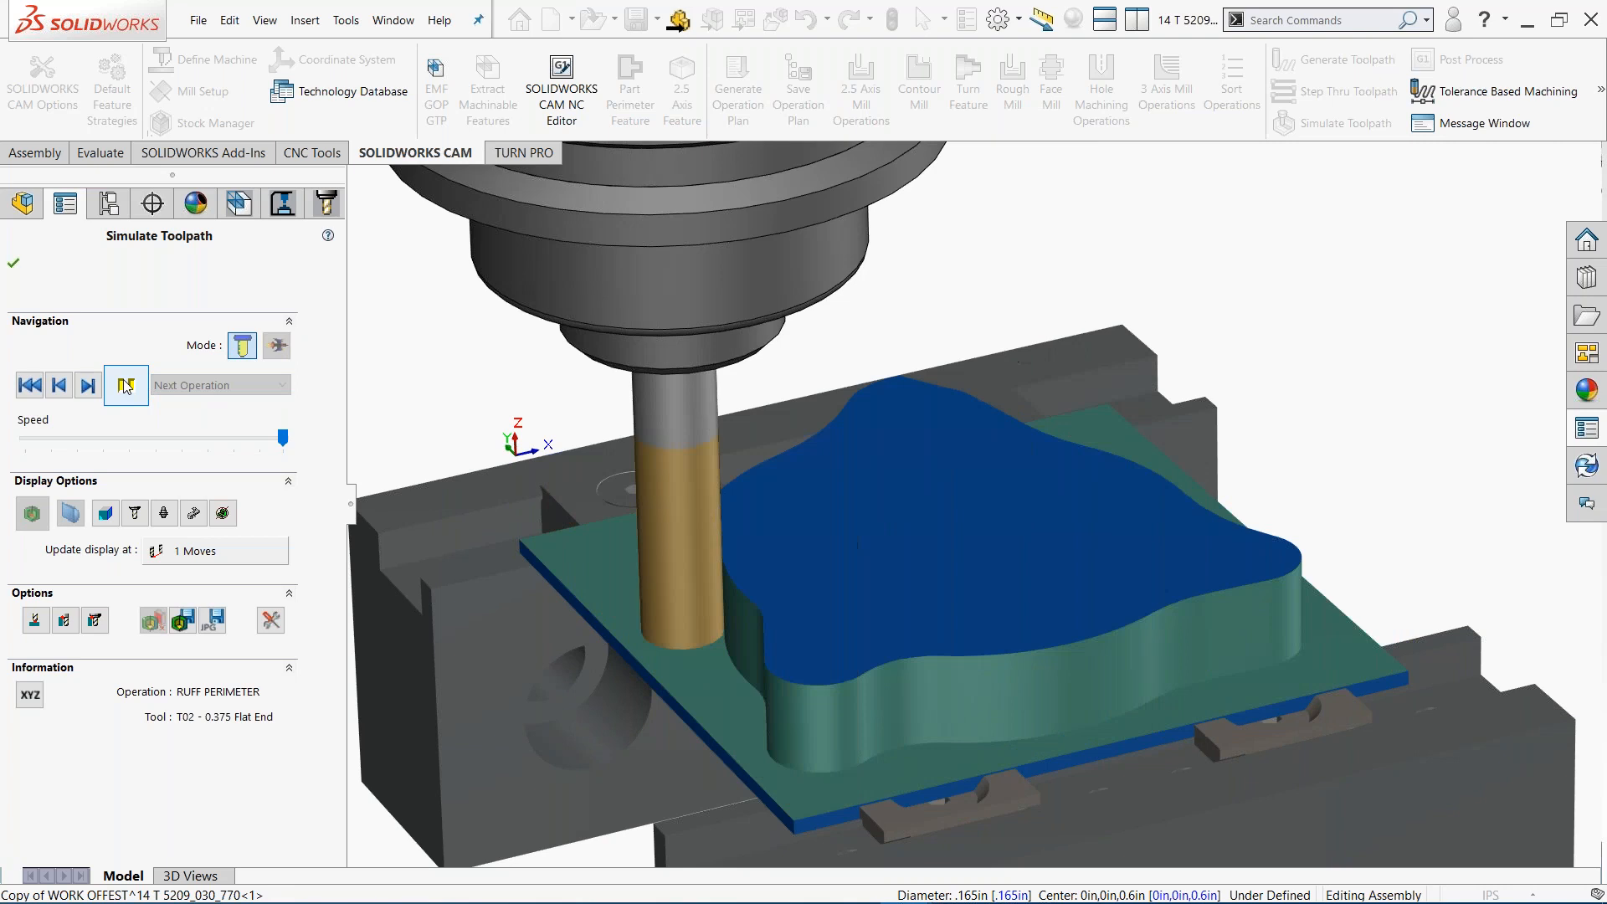
Simulate the operations from FIN PERIMETER through RUFF BOSS, FIN BOSS, RUFF HOLE and FIN HOLE one at a time
left_click(125, 386)
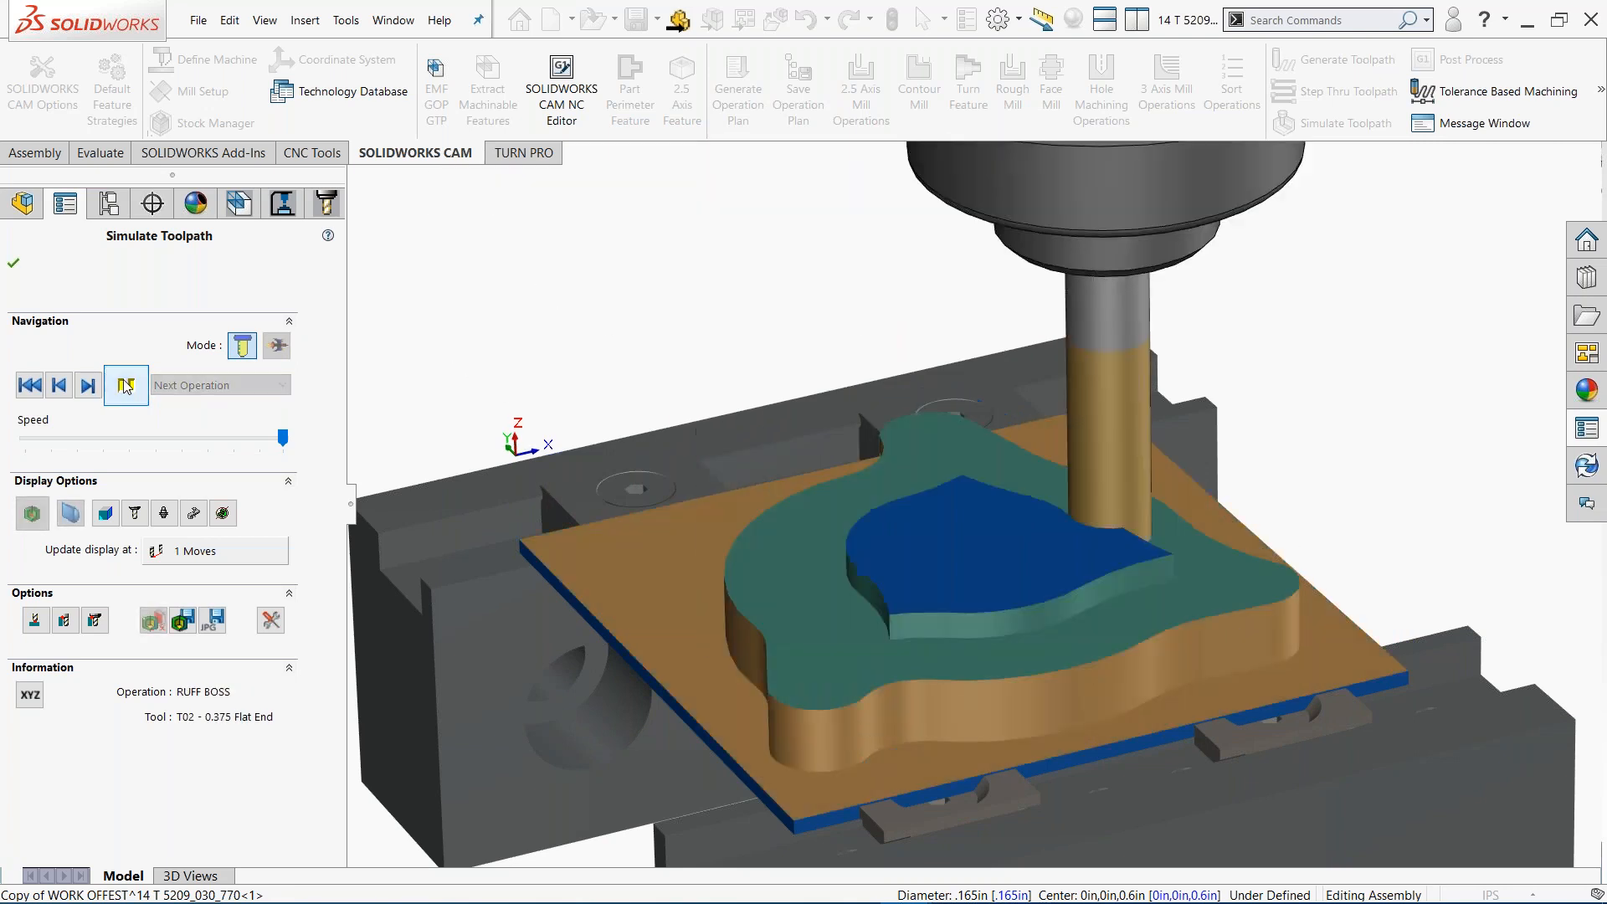
left_click(126, 385)
left_click(125, 386)
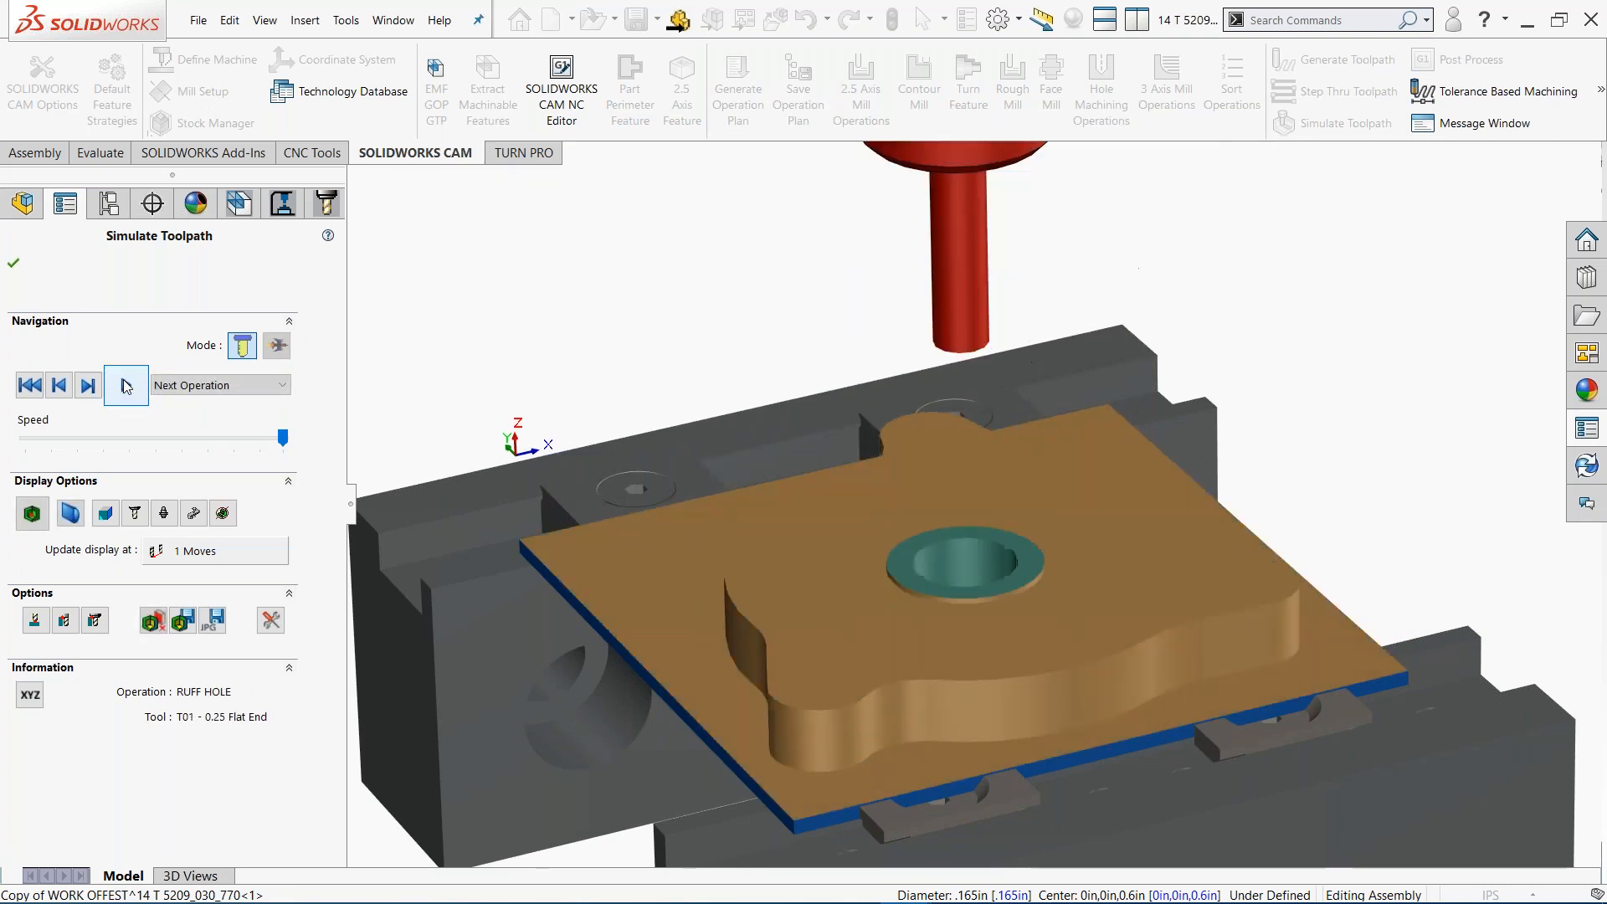
left_click(125, 386)
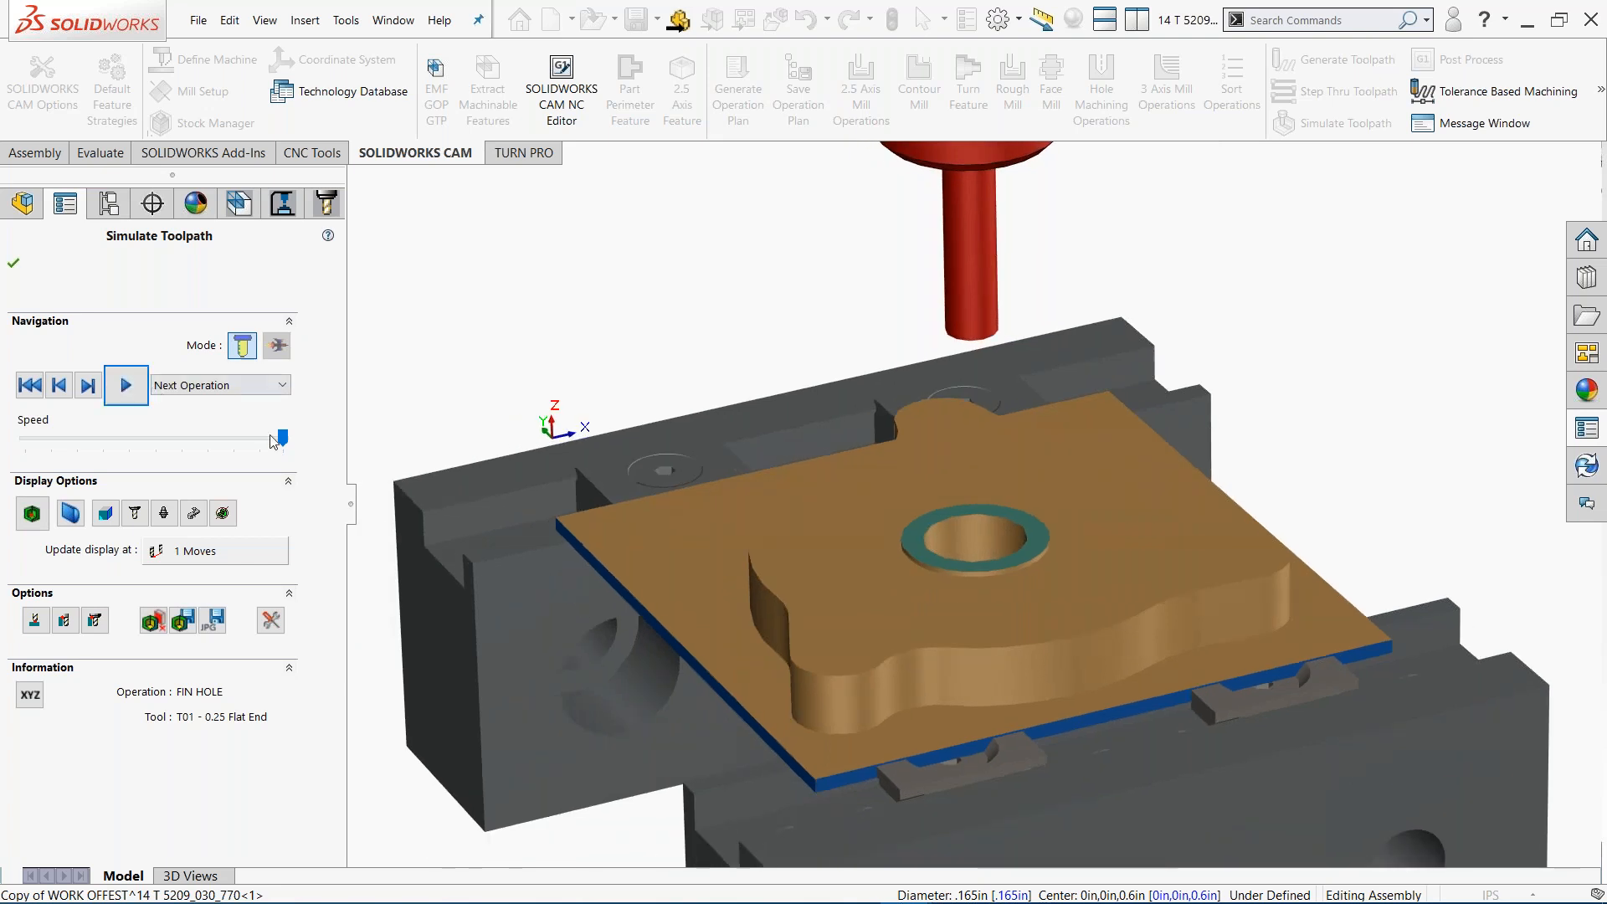
Slow the simulation for the start of RUFF POCKET, speed it back up, and run through FIN POCKETS
left_click_drag(283, 437, 221, 440)
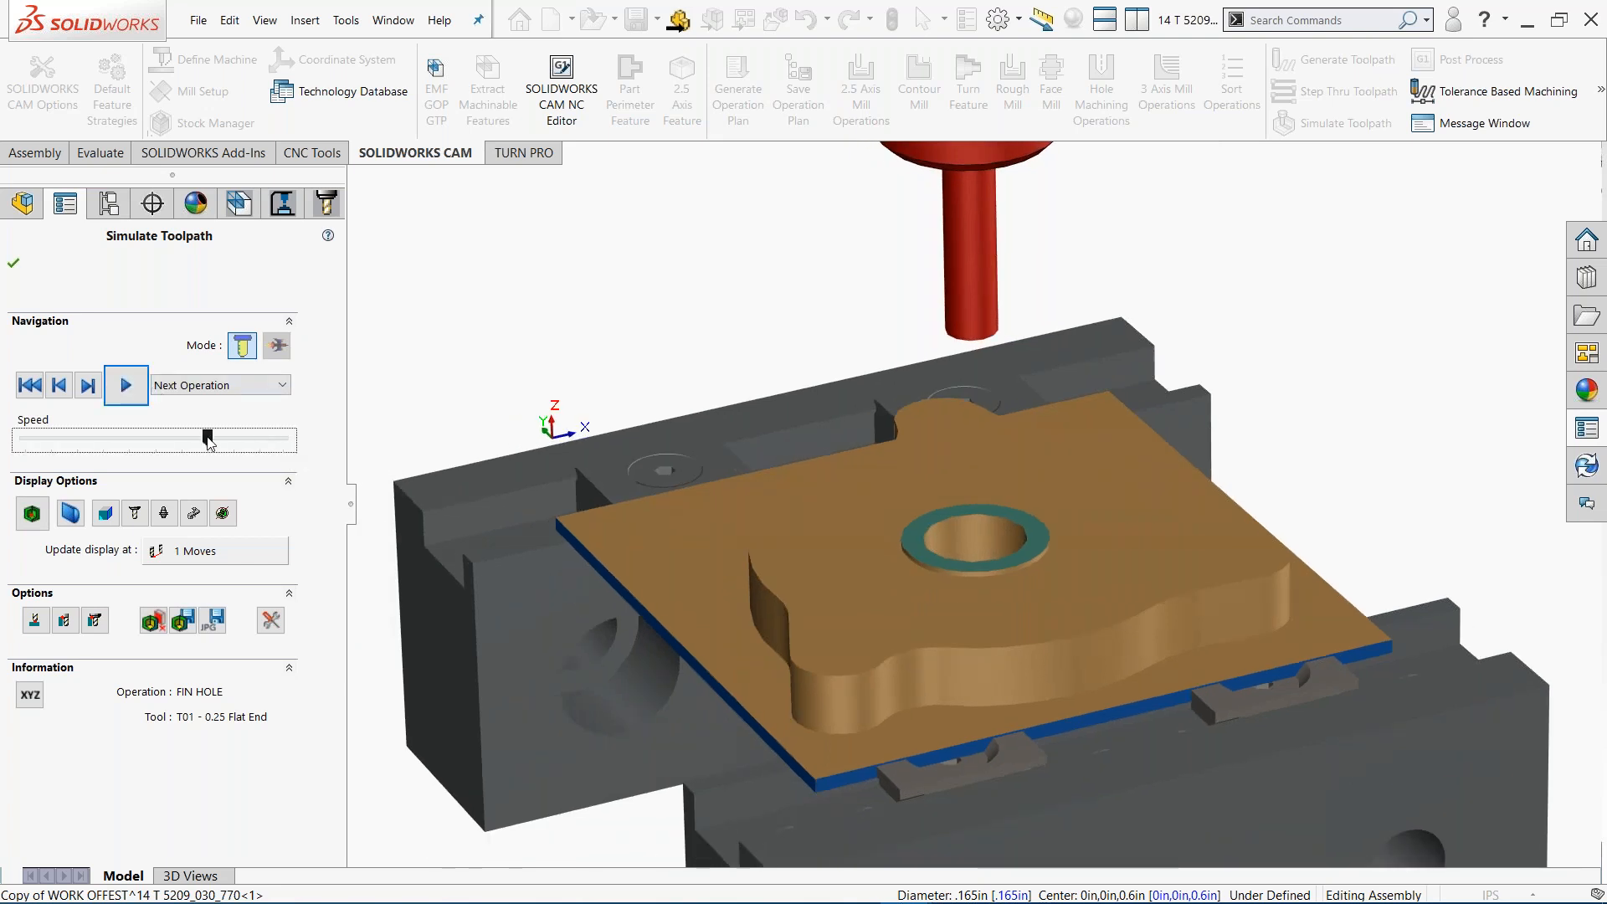
left_click(128, 397)
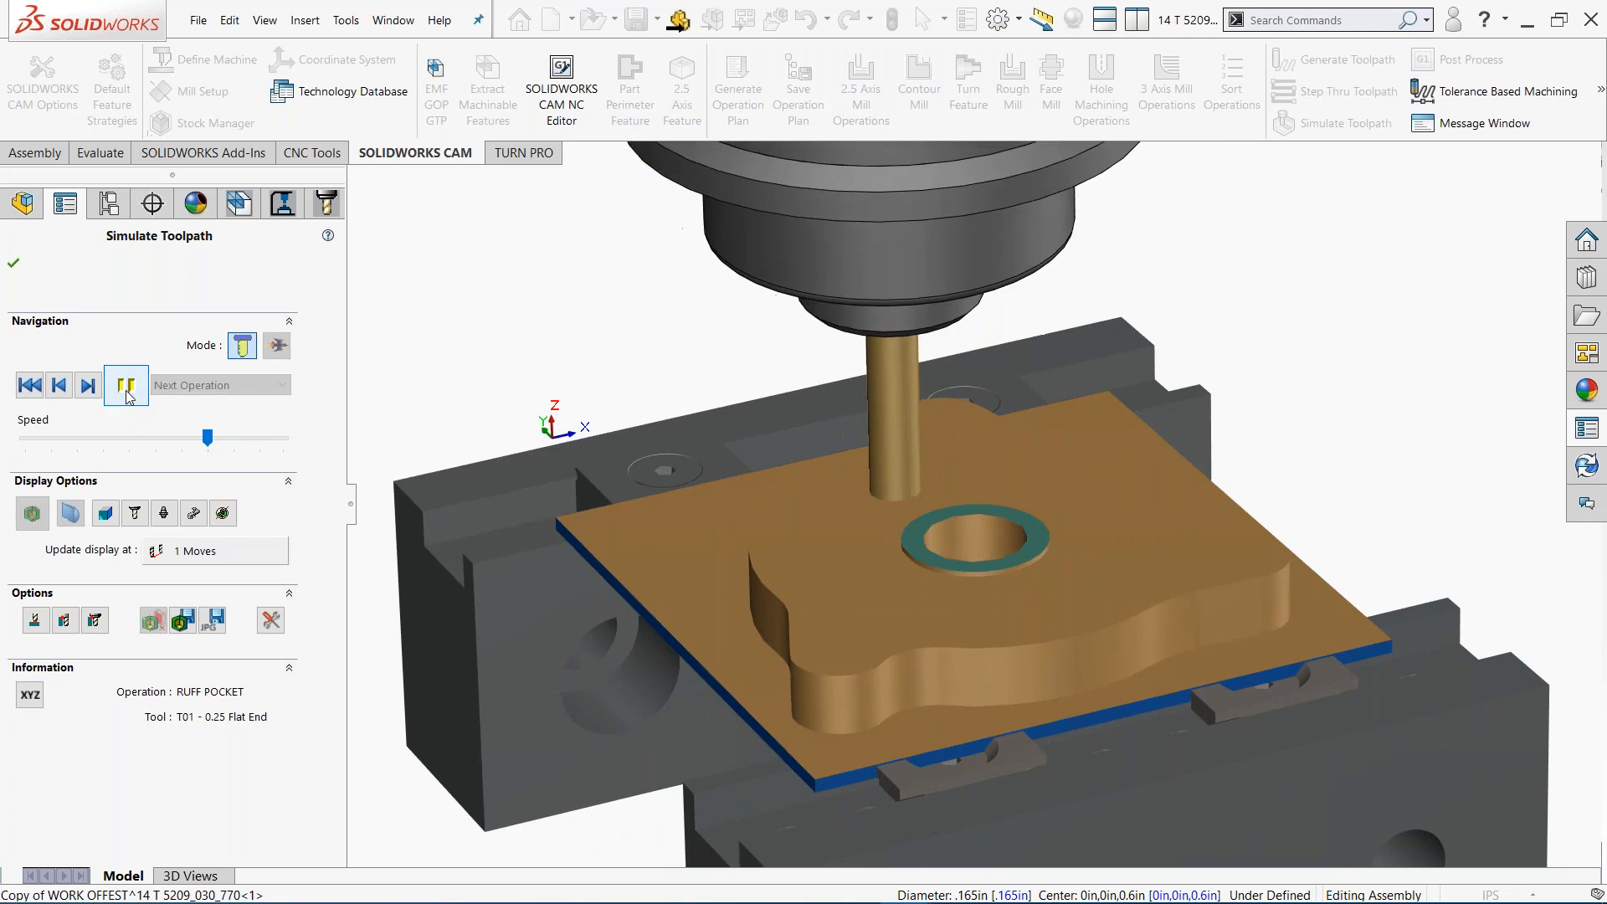
left_click_drag(211, 435, 282, 450)
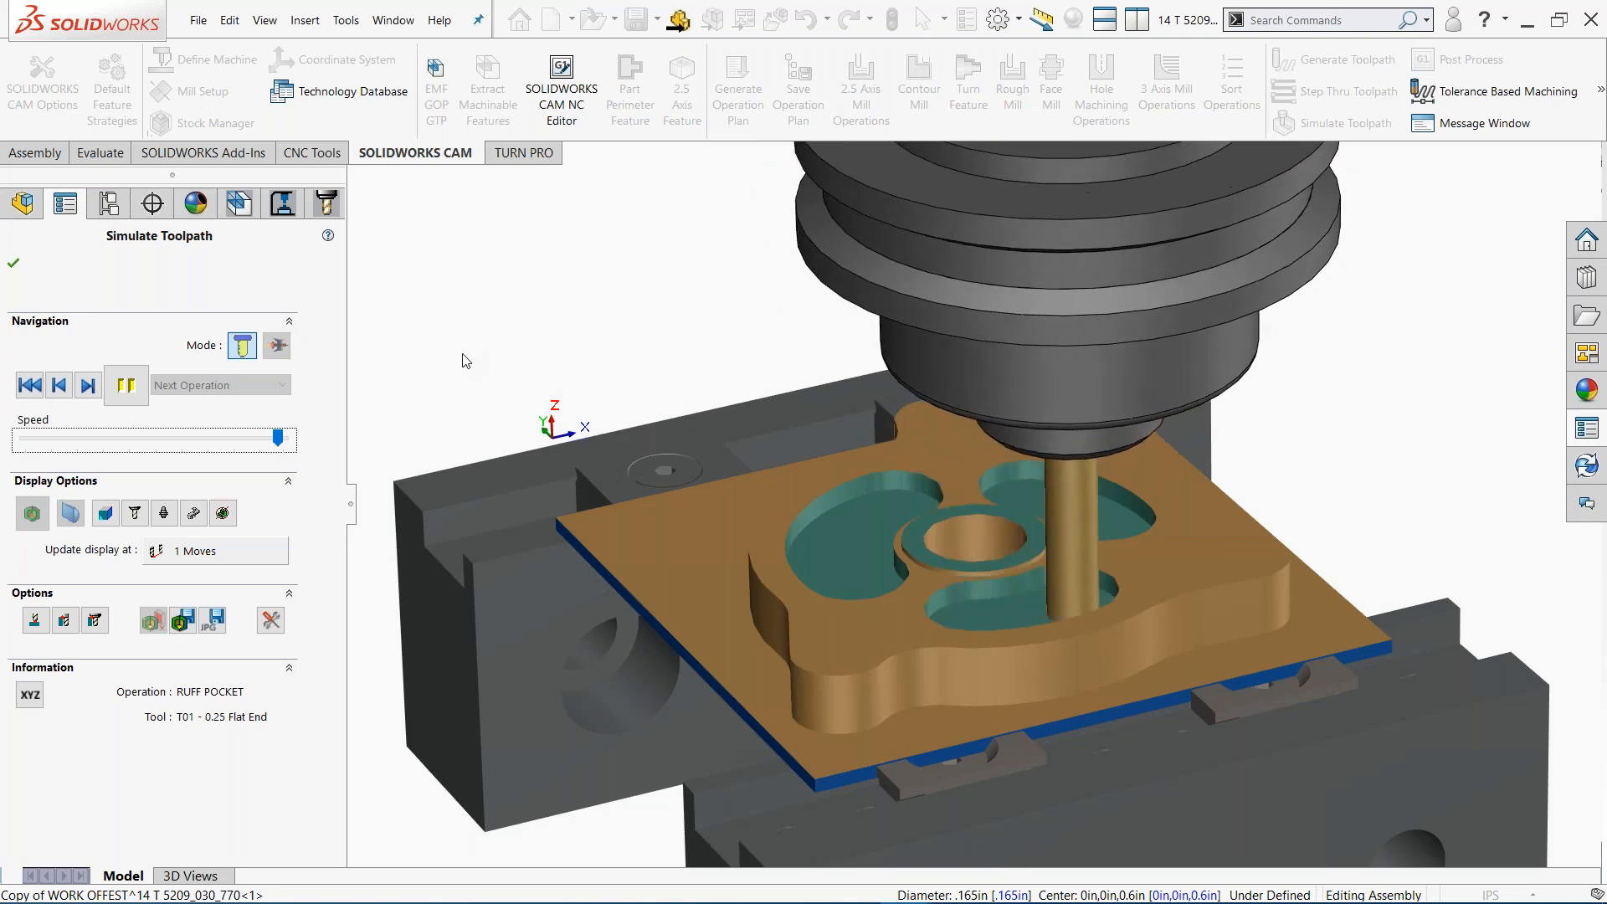
left_click(132, 393)
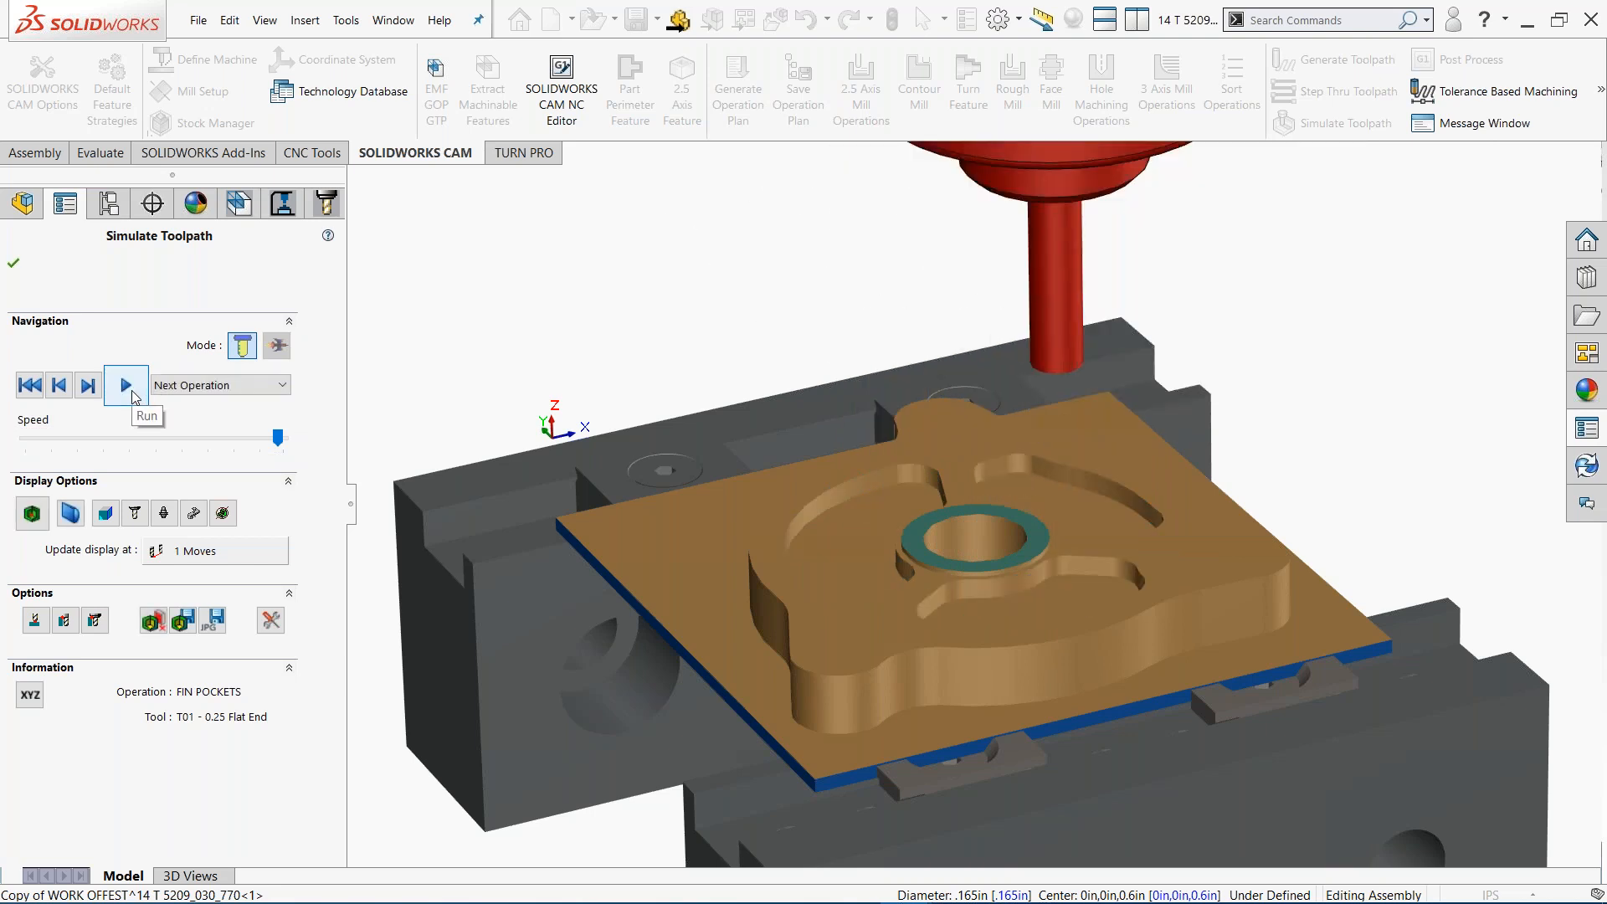
Simulate the RUFF TABS, FIN TABS, Center Drill1 and Drill1 operations one at a time
left_click(127, 386)
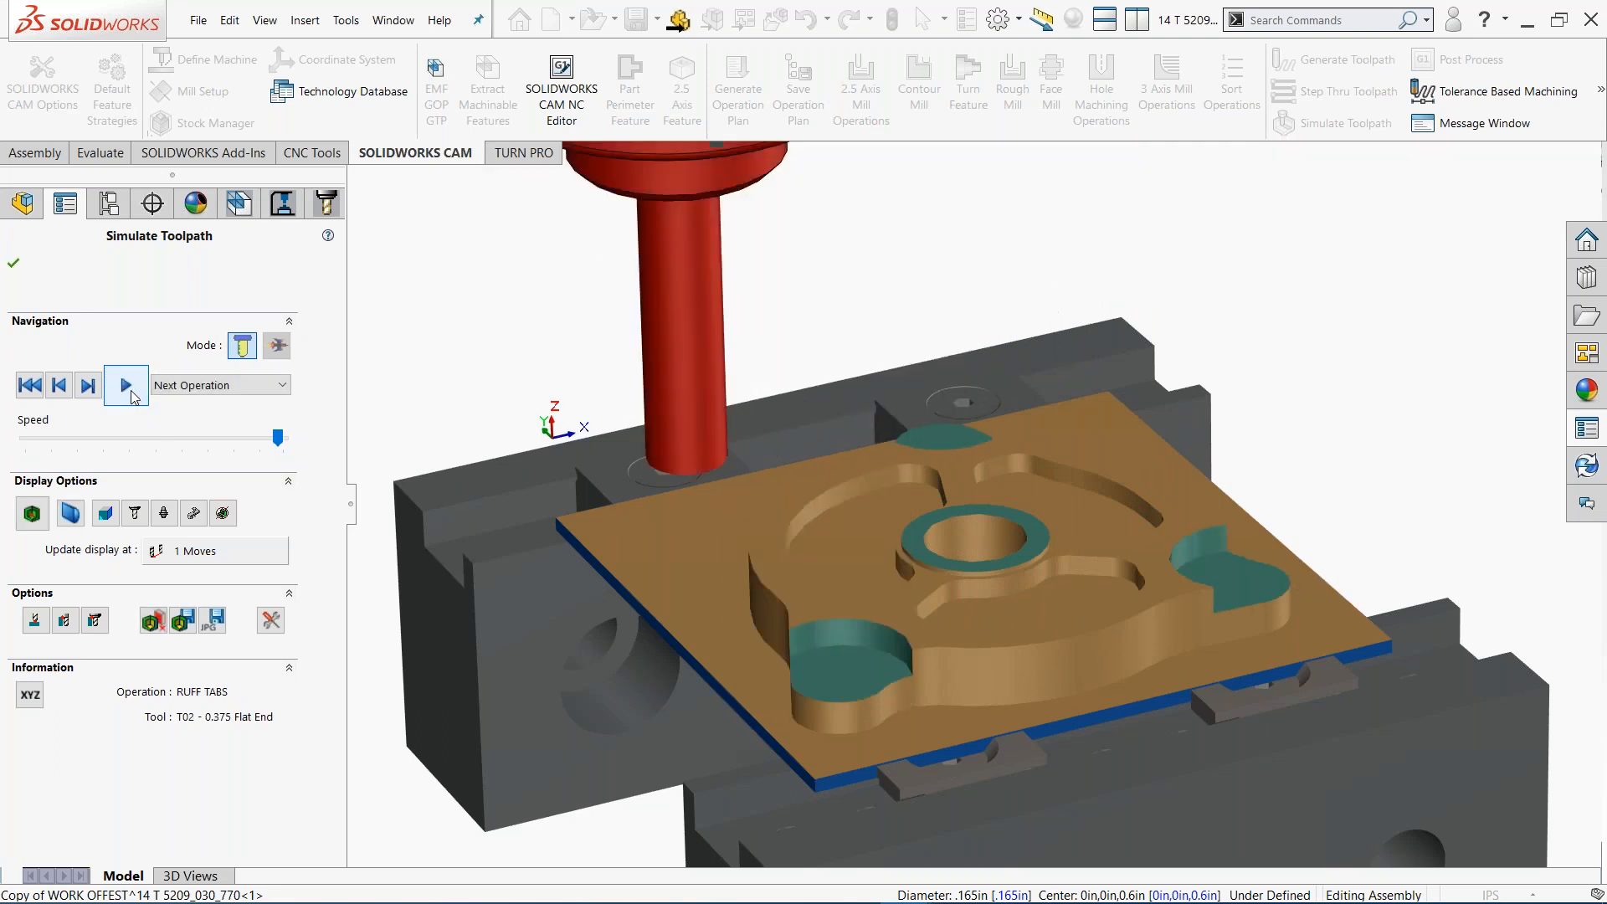
middle_click_drag(808, 326, 868, 270)
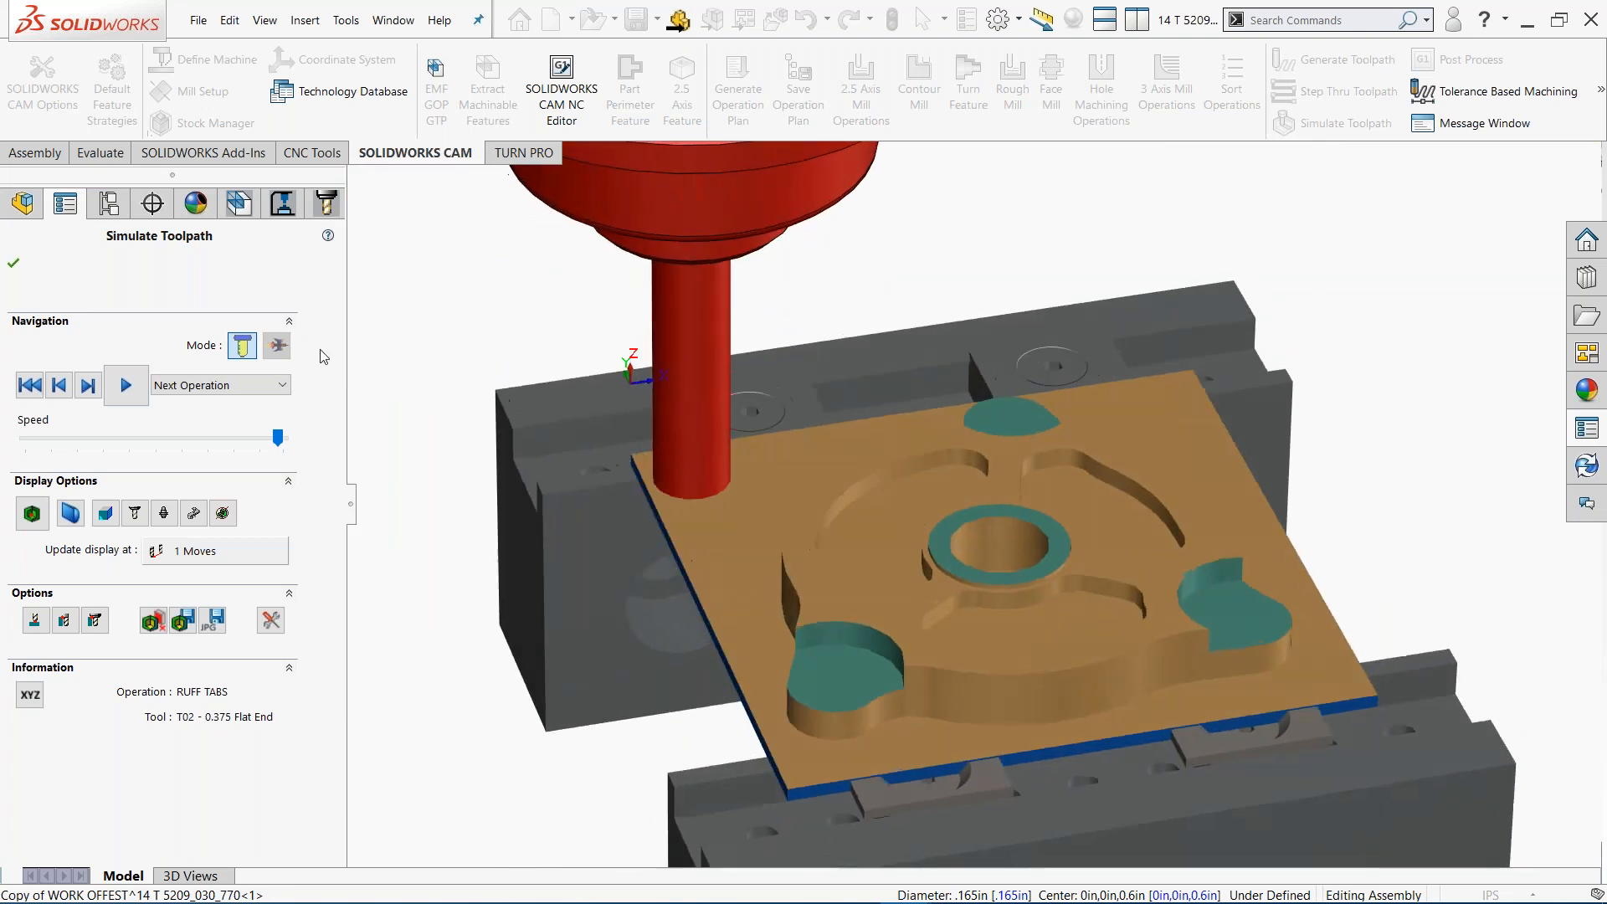
left_click(140, 402)
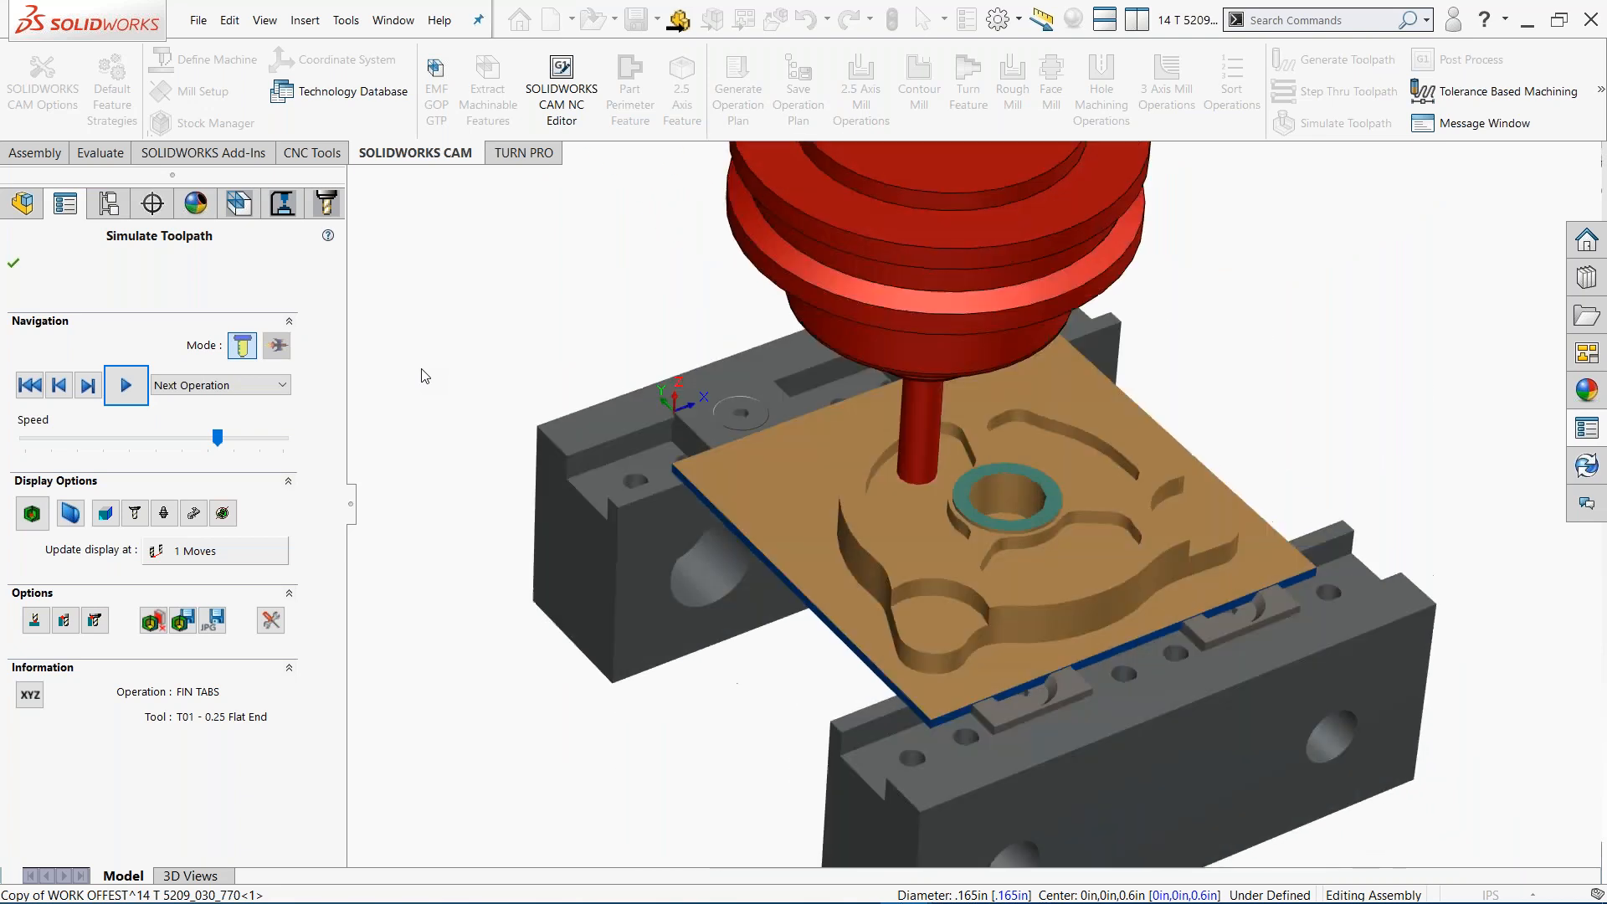
left_click(126, 386)
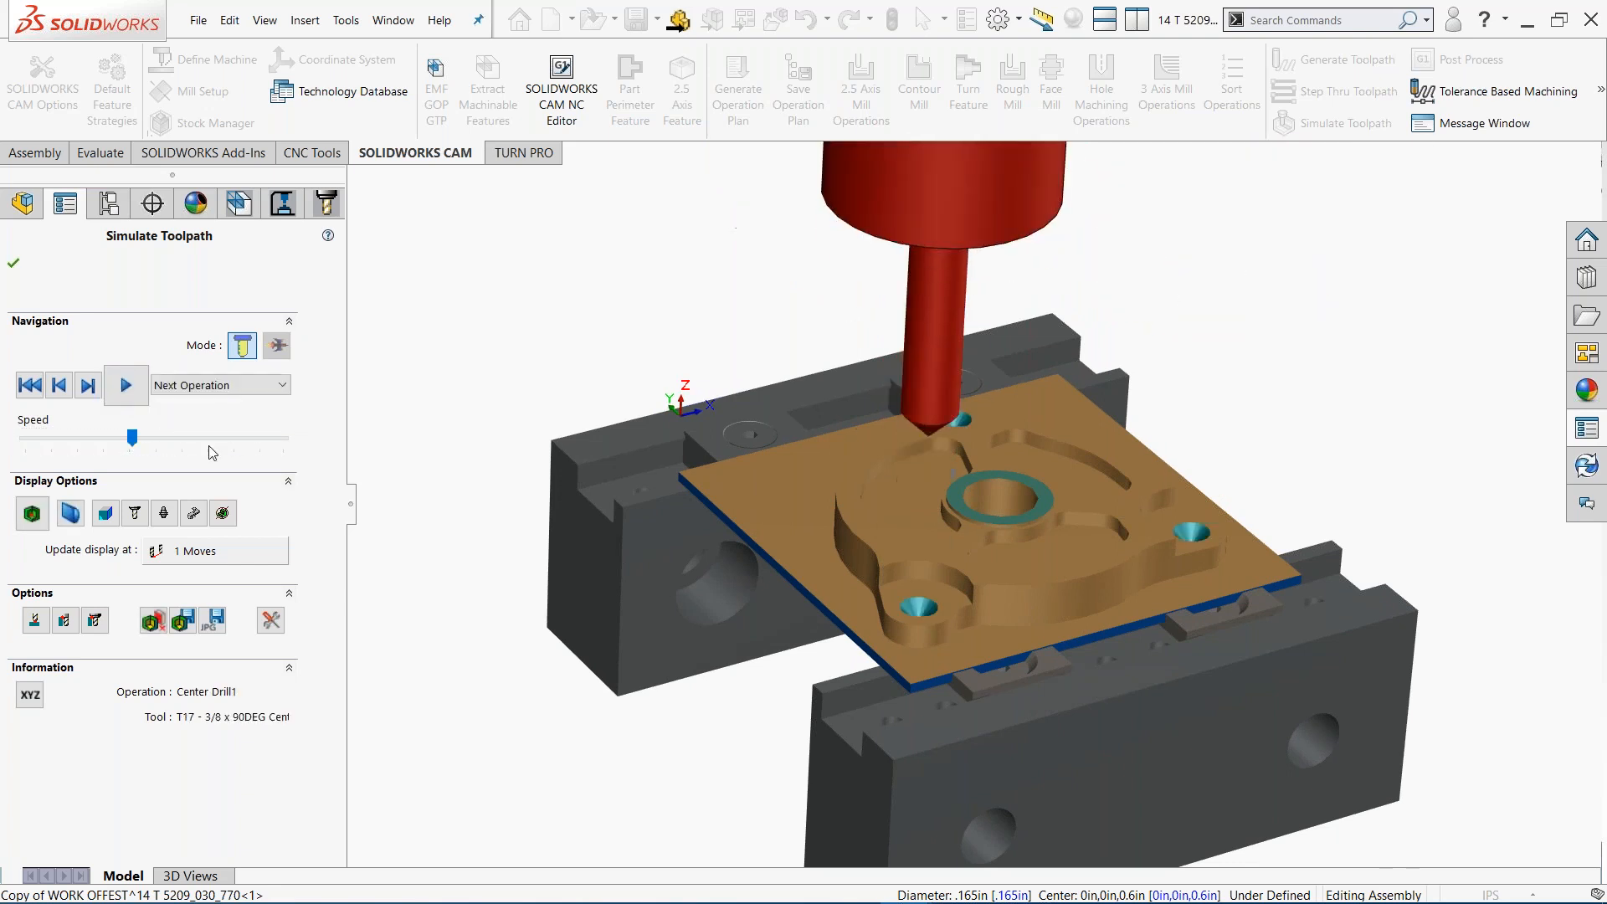
left_click(130, 387)
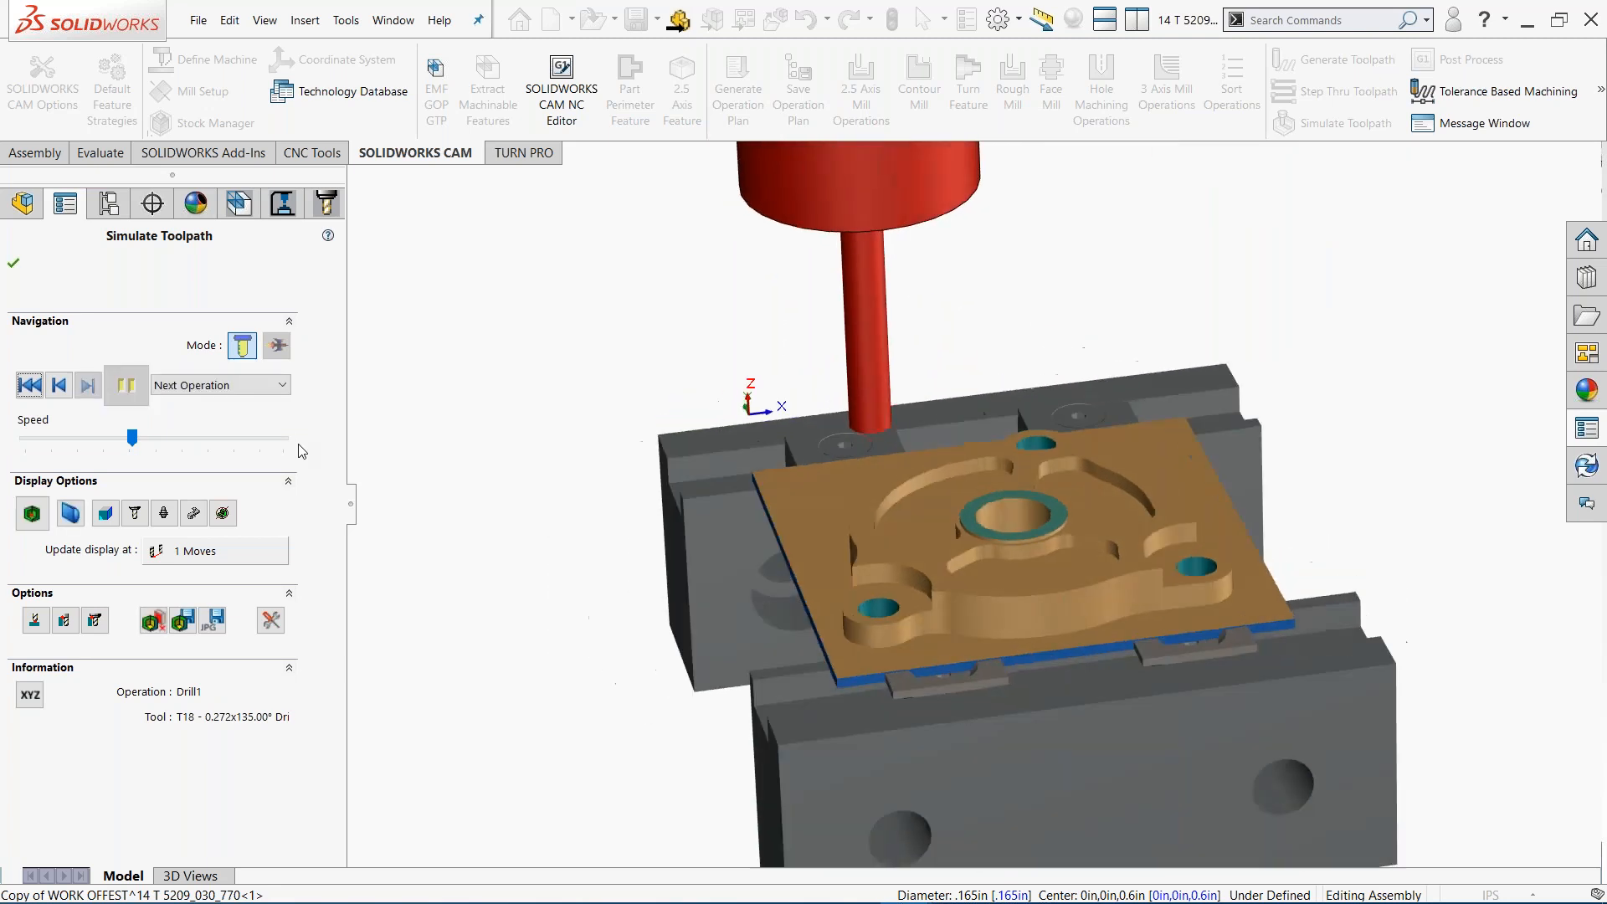
Compare the simulated stock with the design part, inspect the colour-coded deviations, and close the simulation
left_click(31, 515)
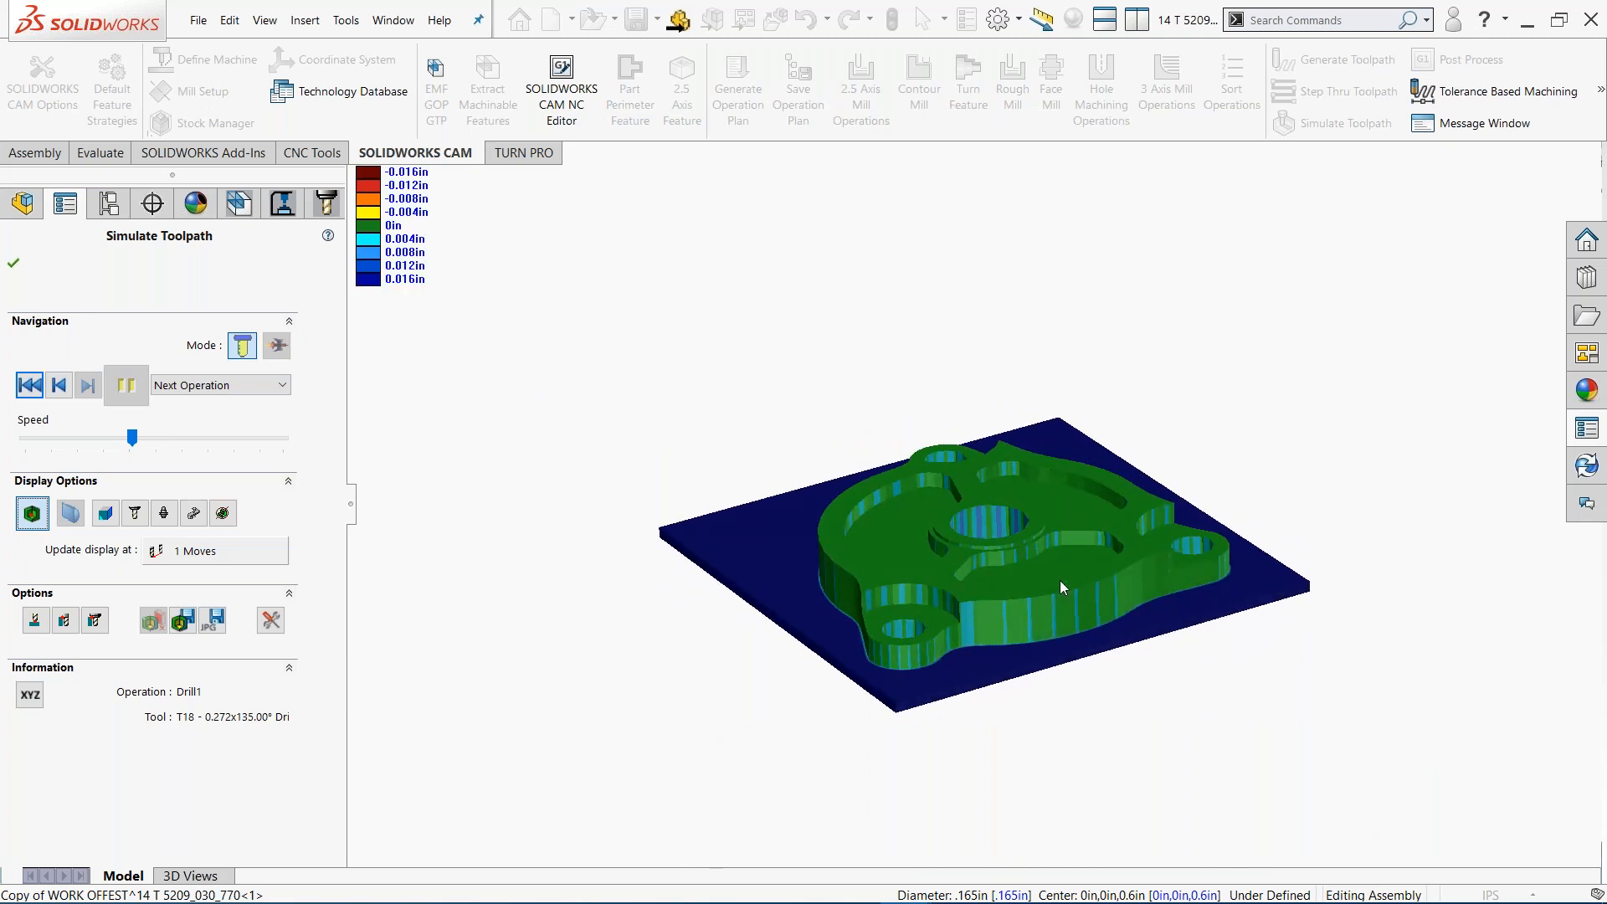
middle_click_drag(1025, 489, 1011, 498)
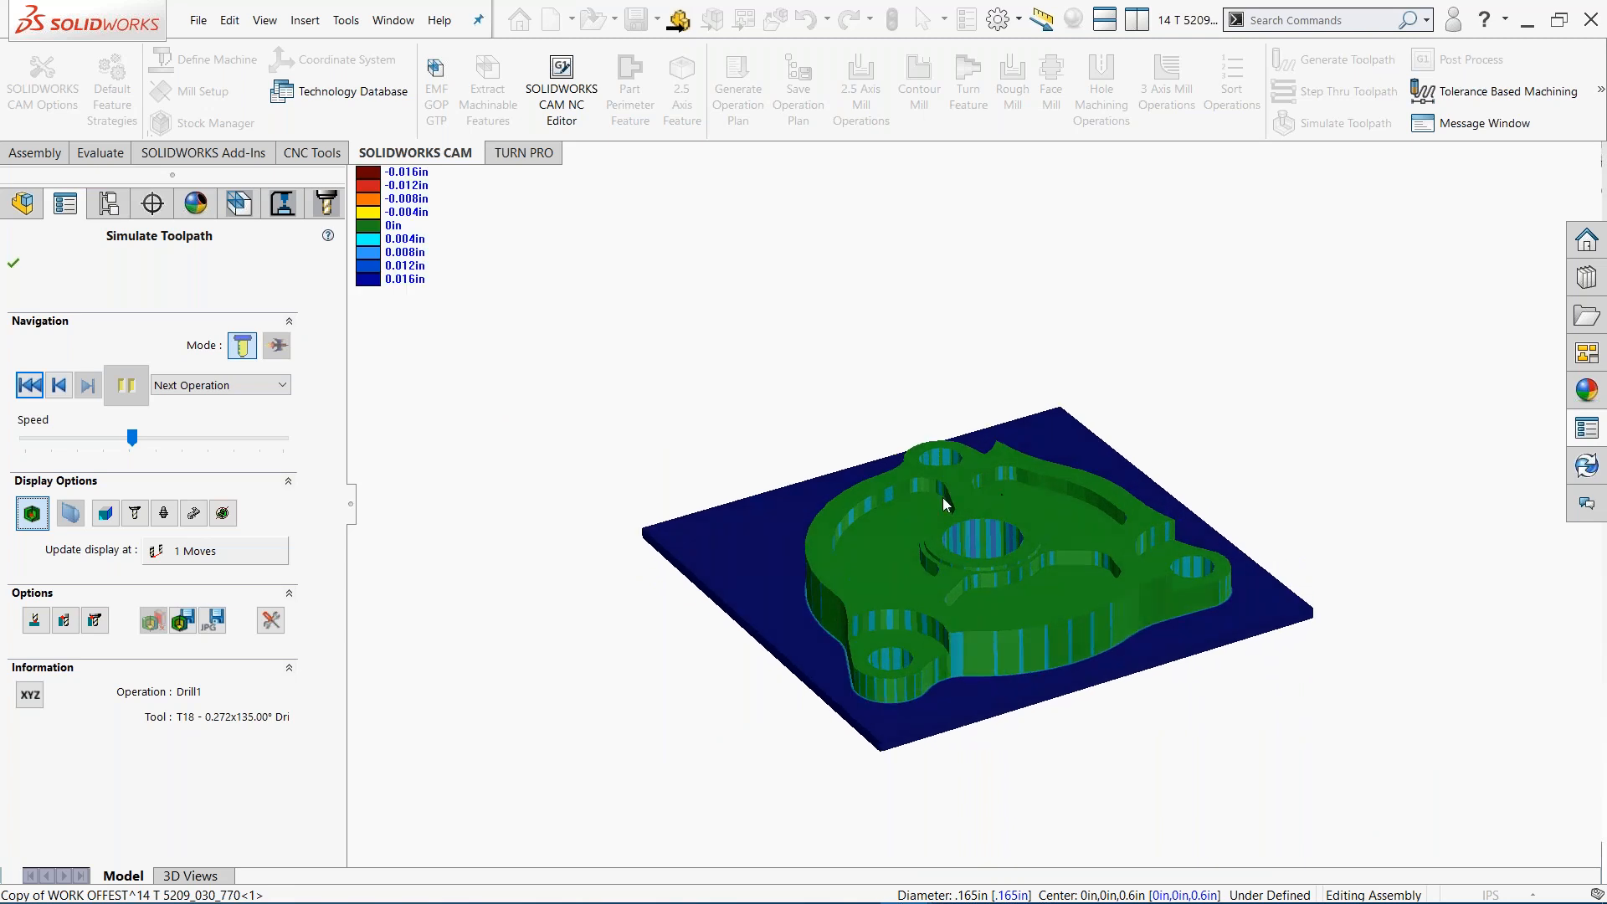
middle_click_drag(1035, 584, 1015, 576)
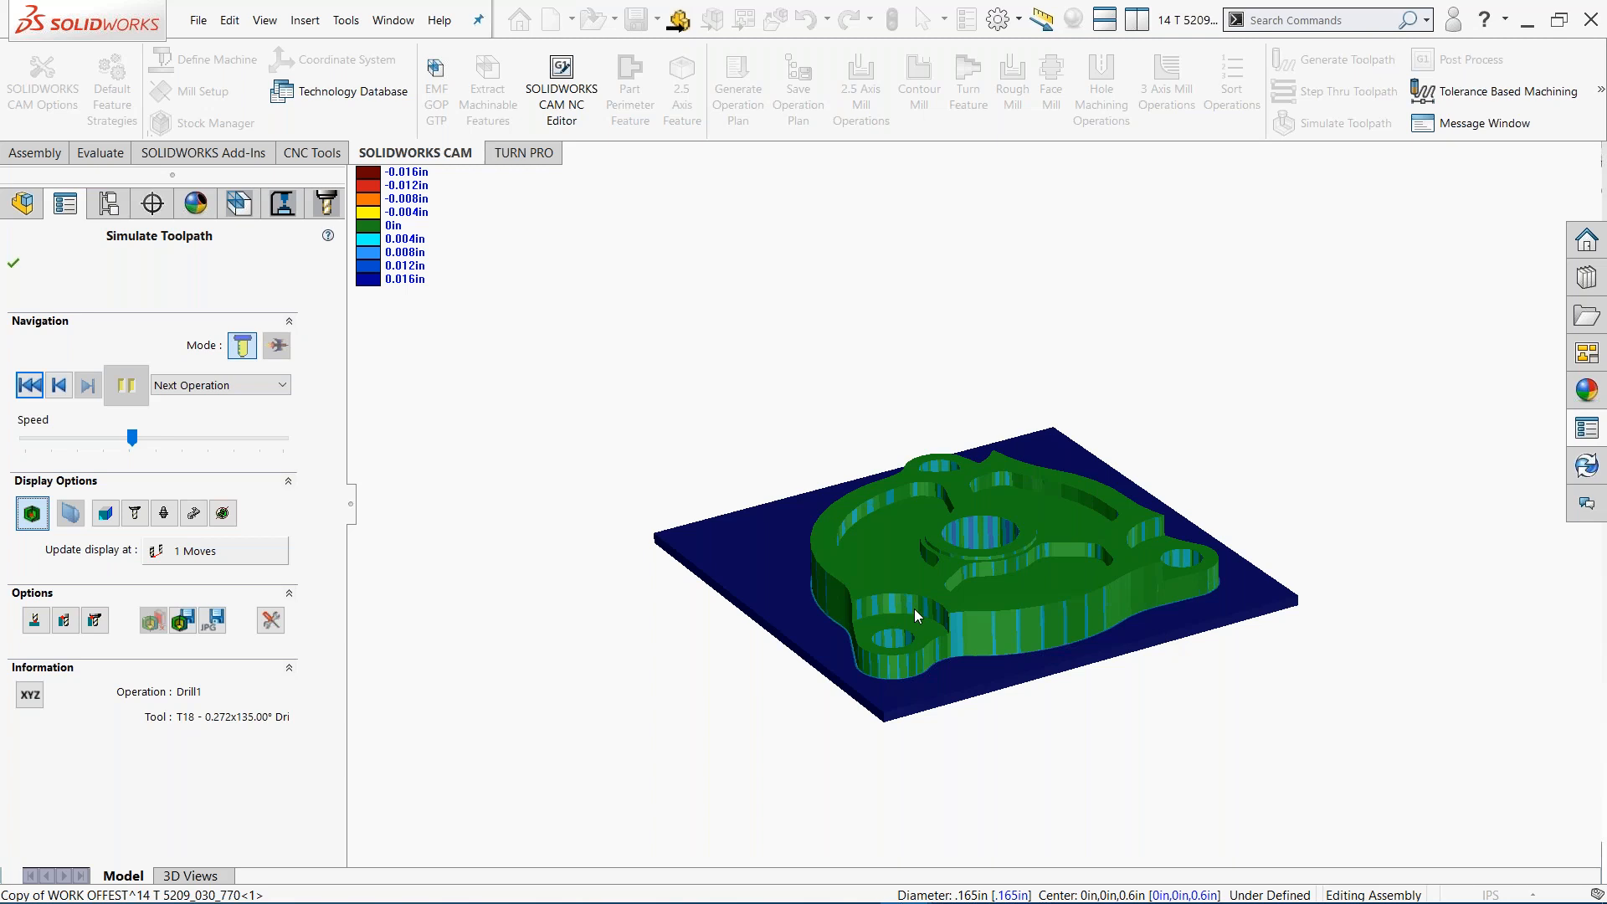
left_click(13, 265)
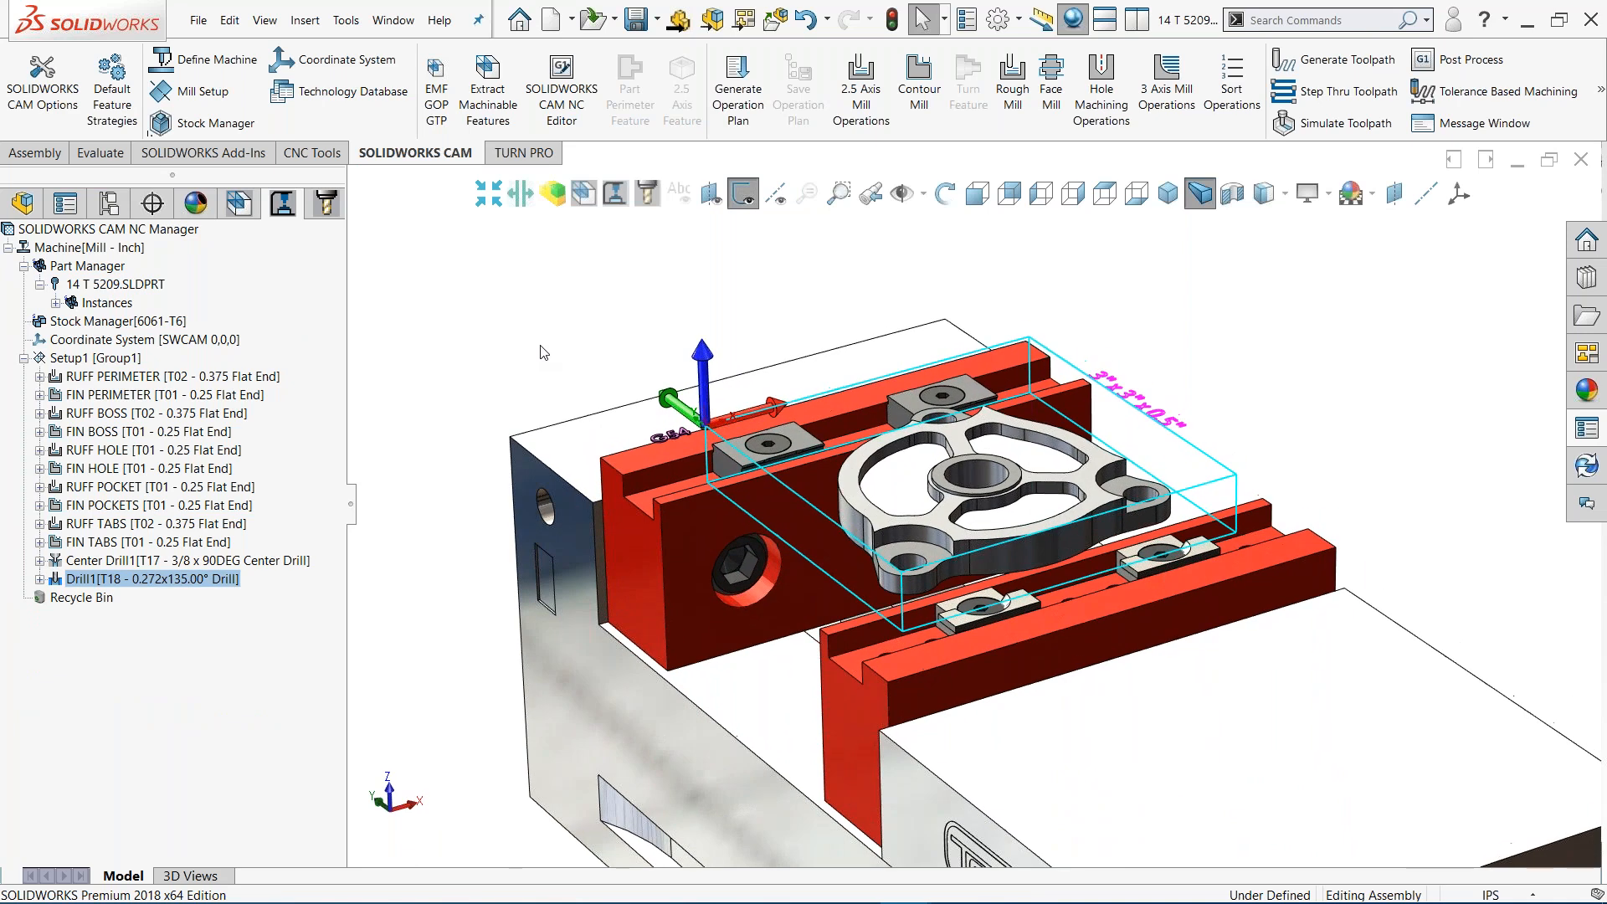
key("alt+Tab")
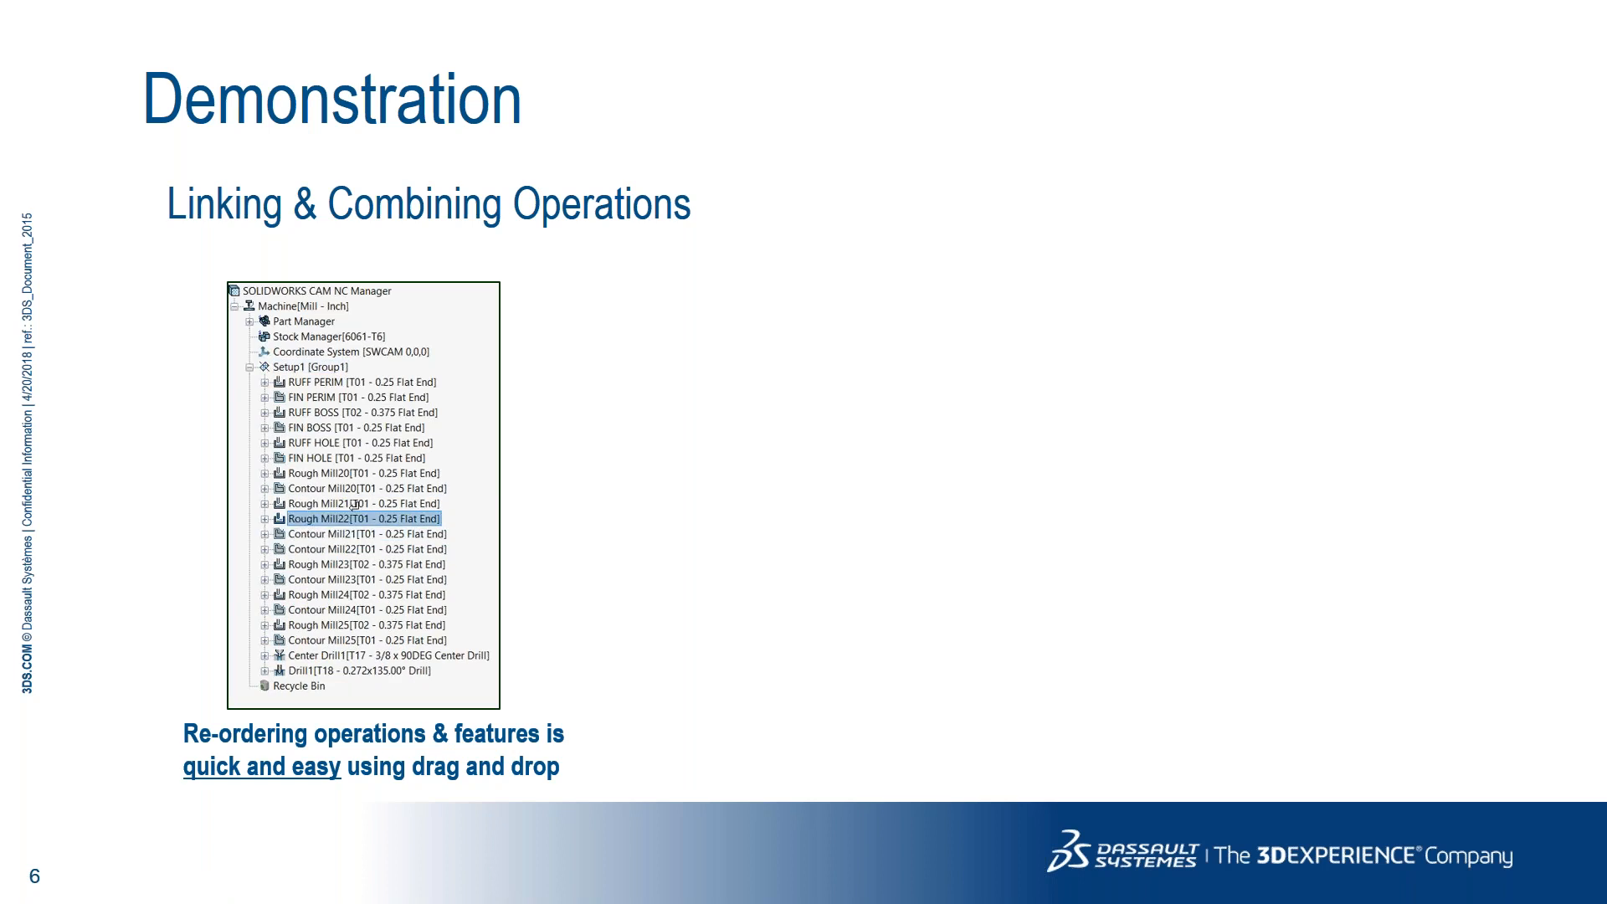
left_click(763, 390)
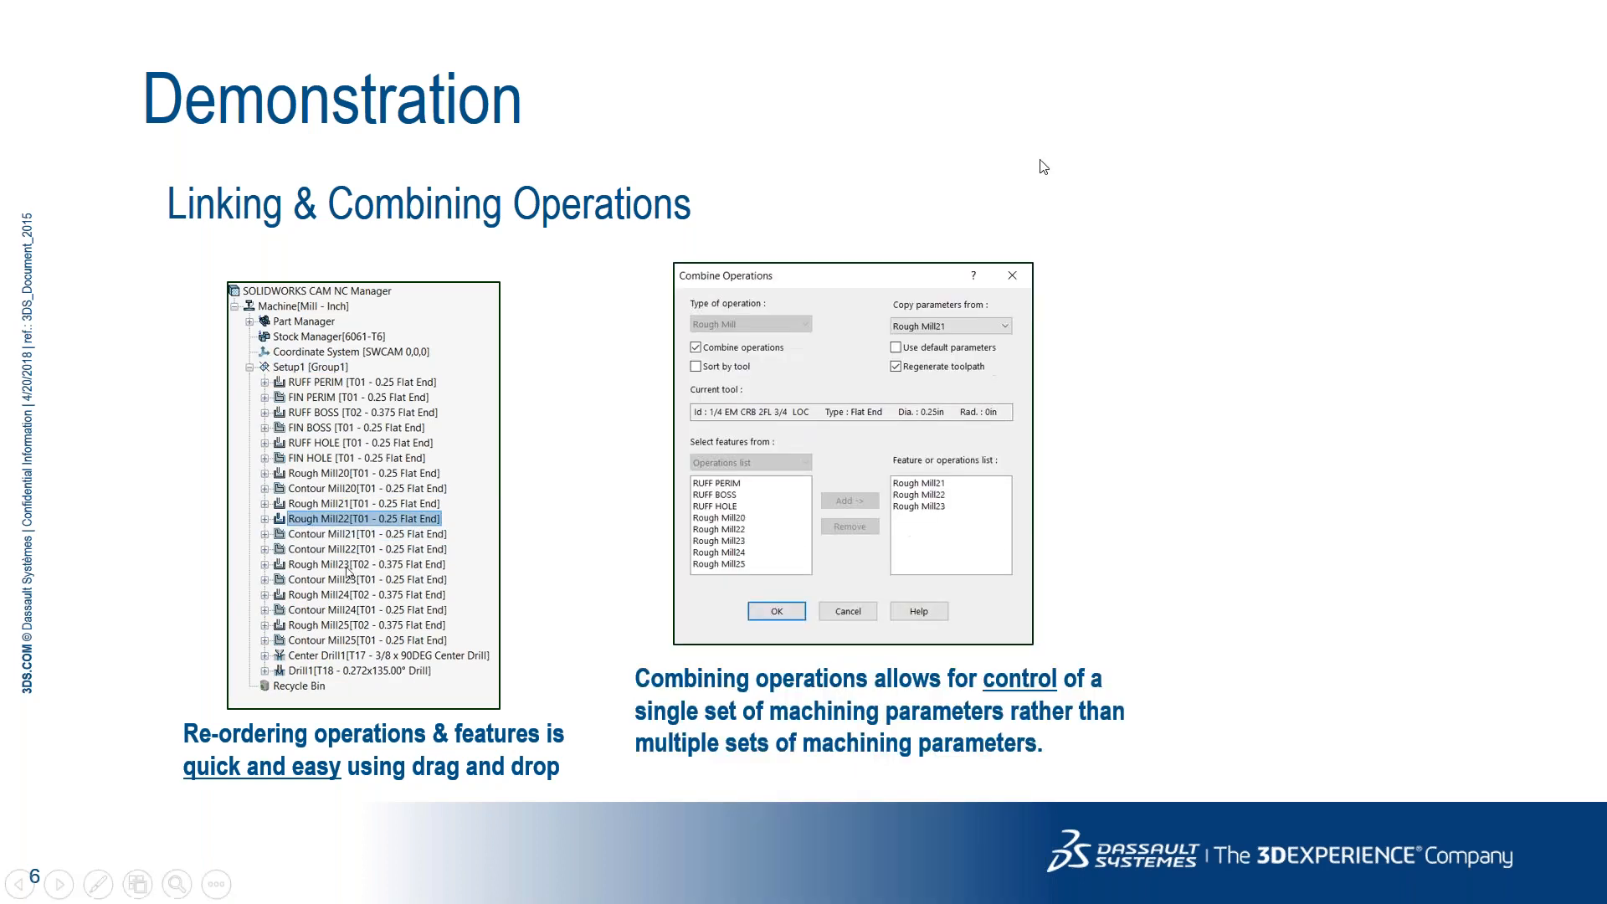
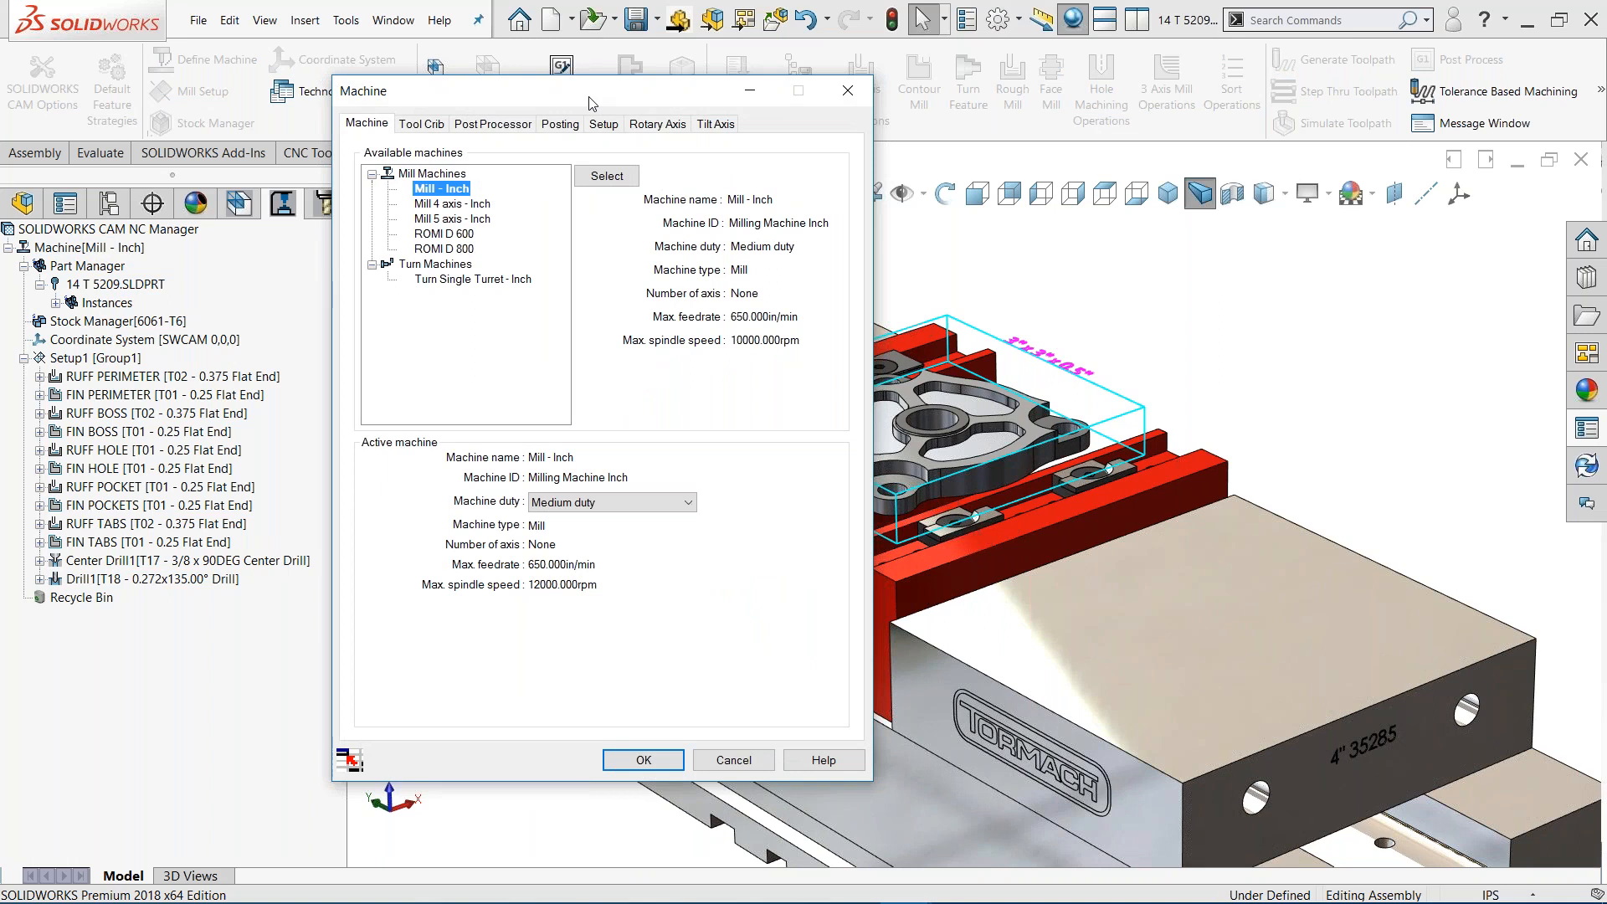
Review the mill's tool crib and its list of available post processors around TORMACH_770_PATHPILOT
left_click(562, 147)
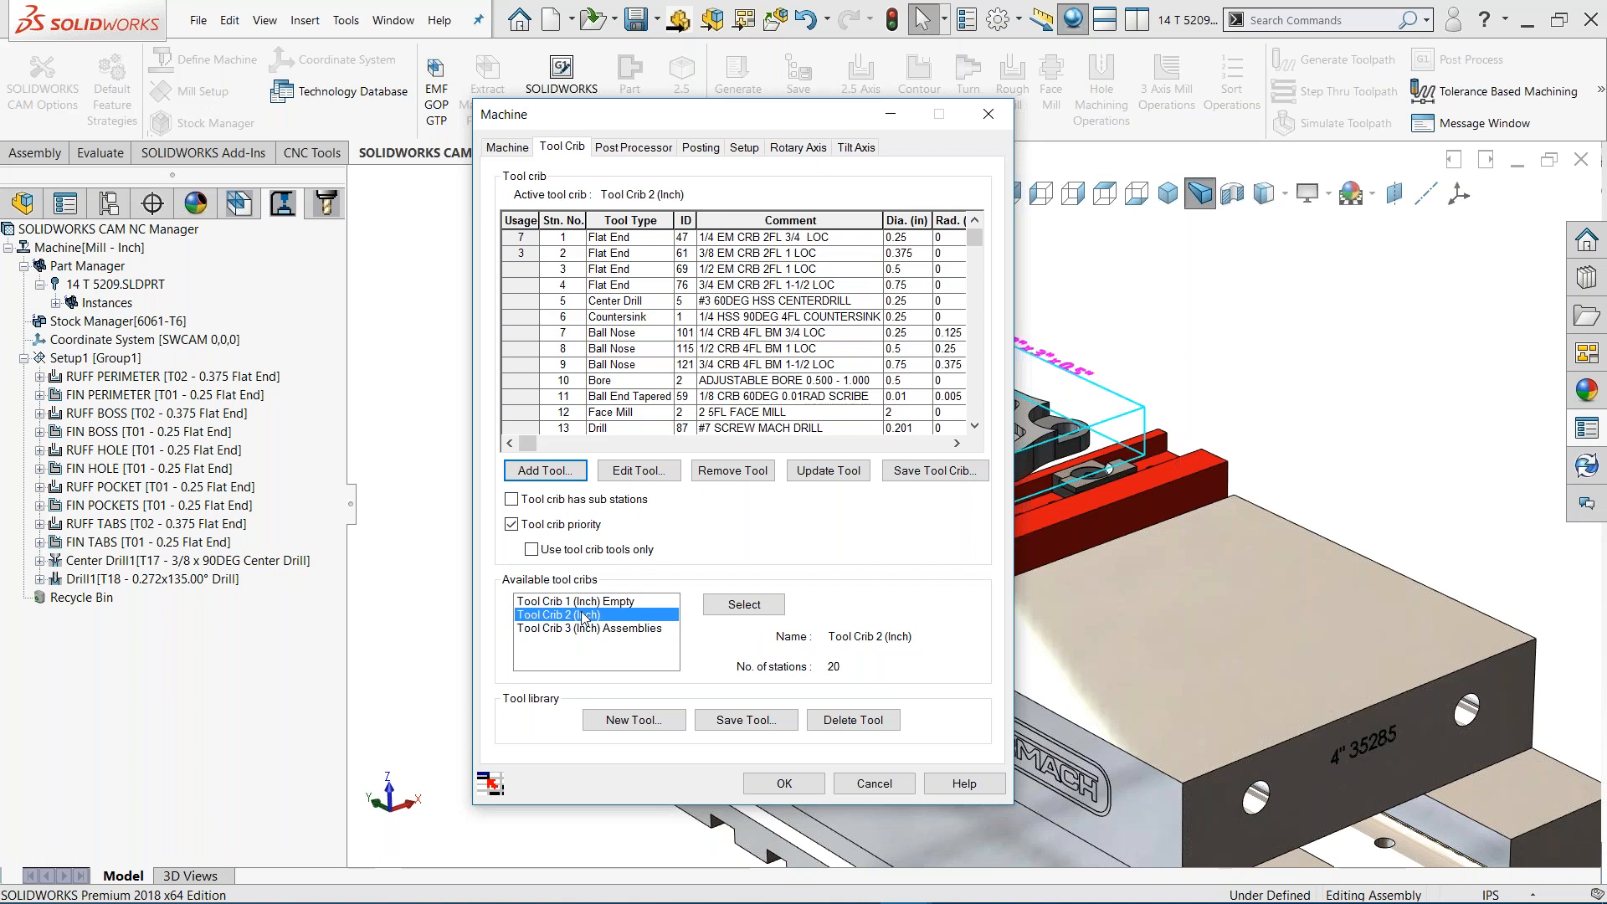
left_click(619, 149)
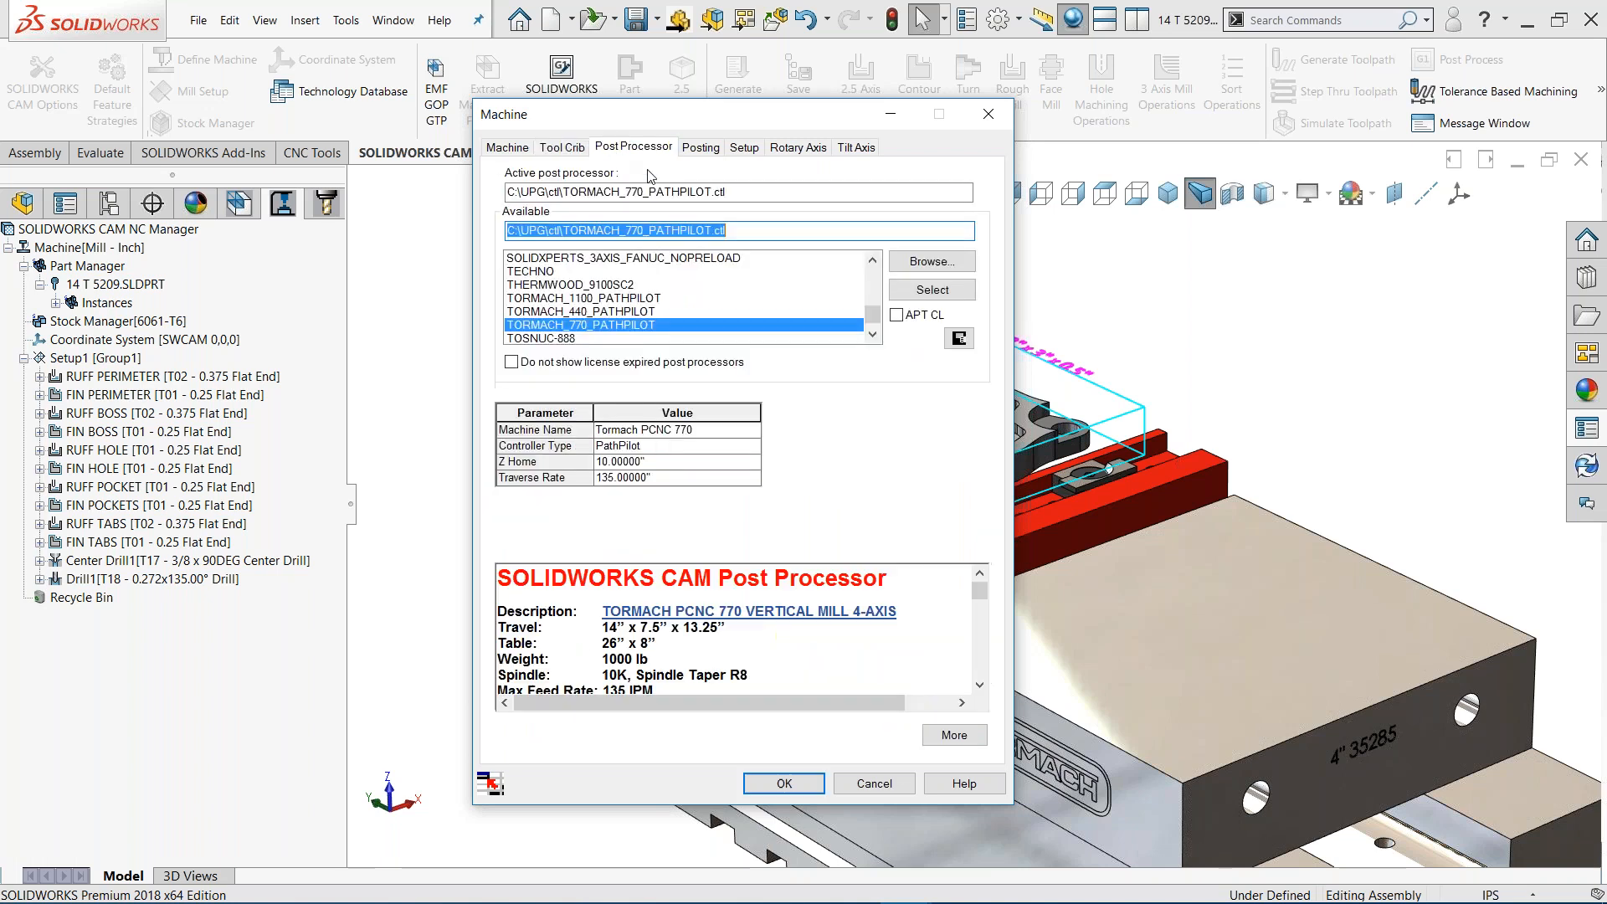
mouse_move(872, 320)
left_mouse_down()
mouse_move(878, 278)
mouse_move(875, 320)
left_mouse_up()
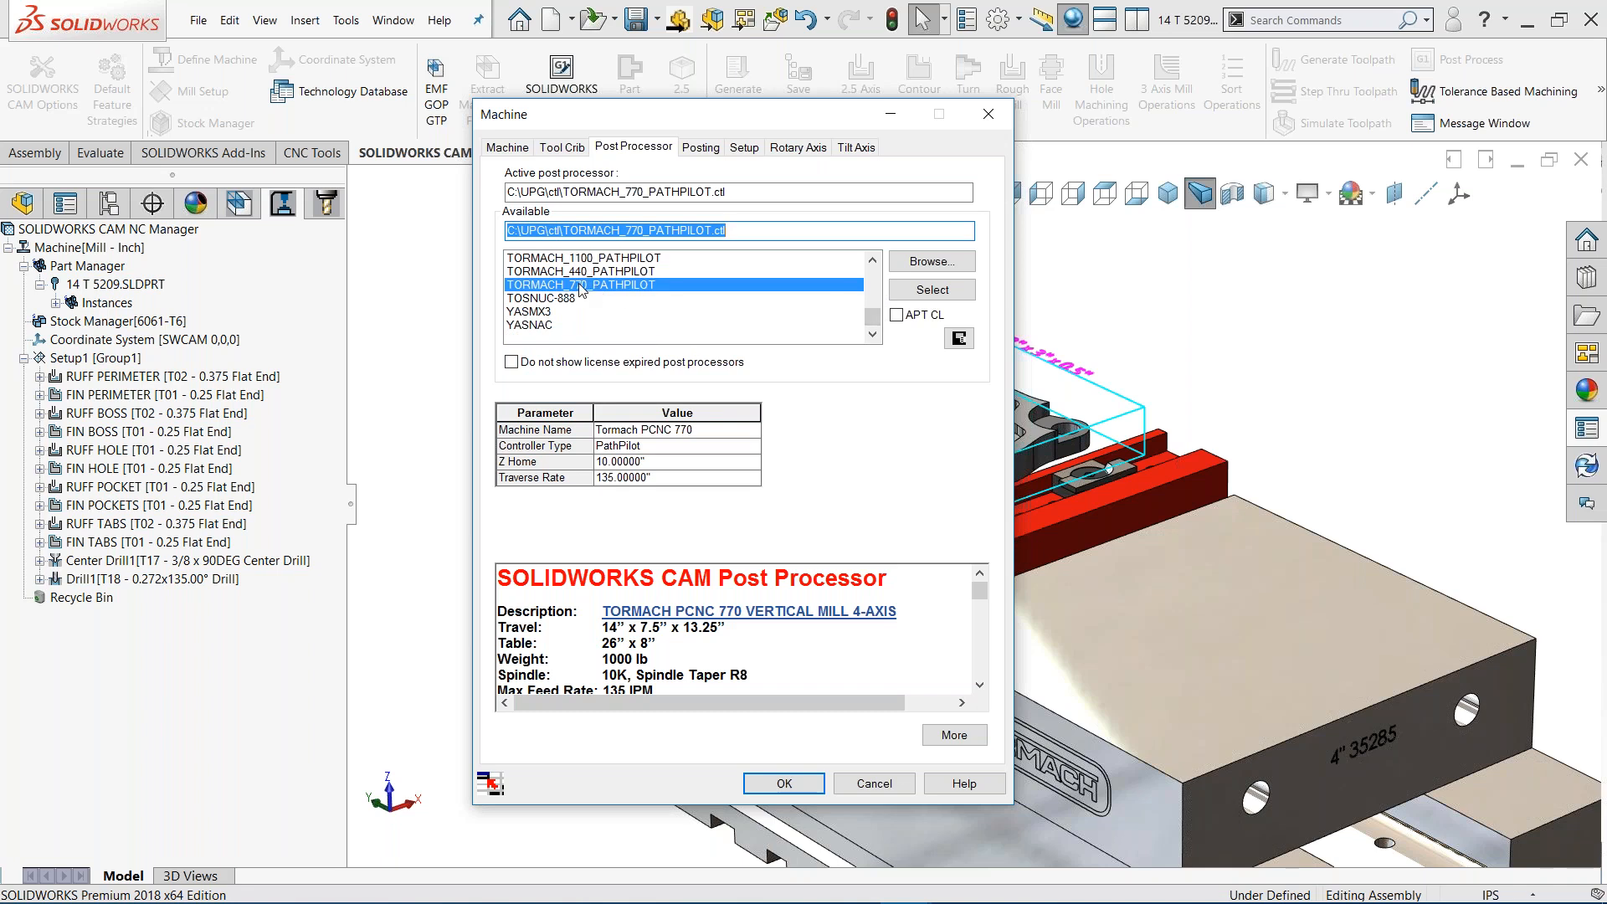
left_click_drag(777, 116, 580, 82)
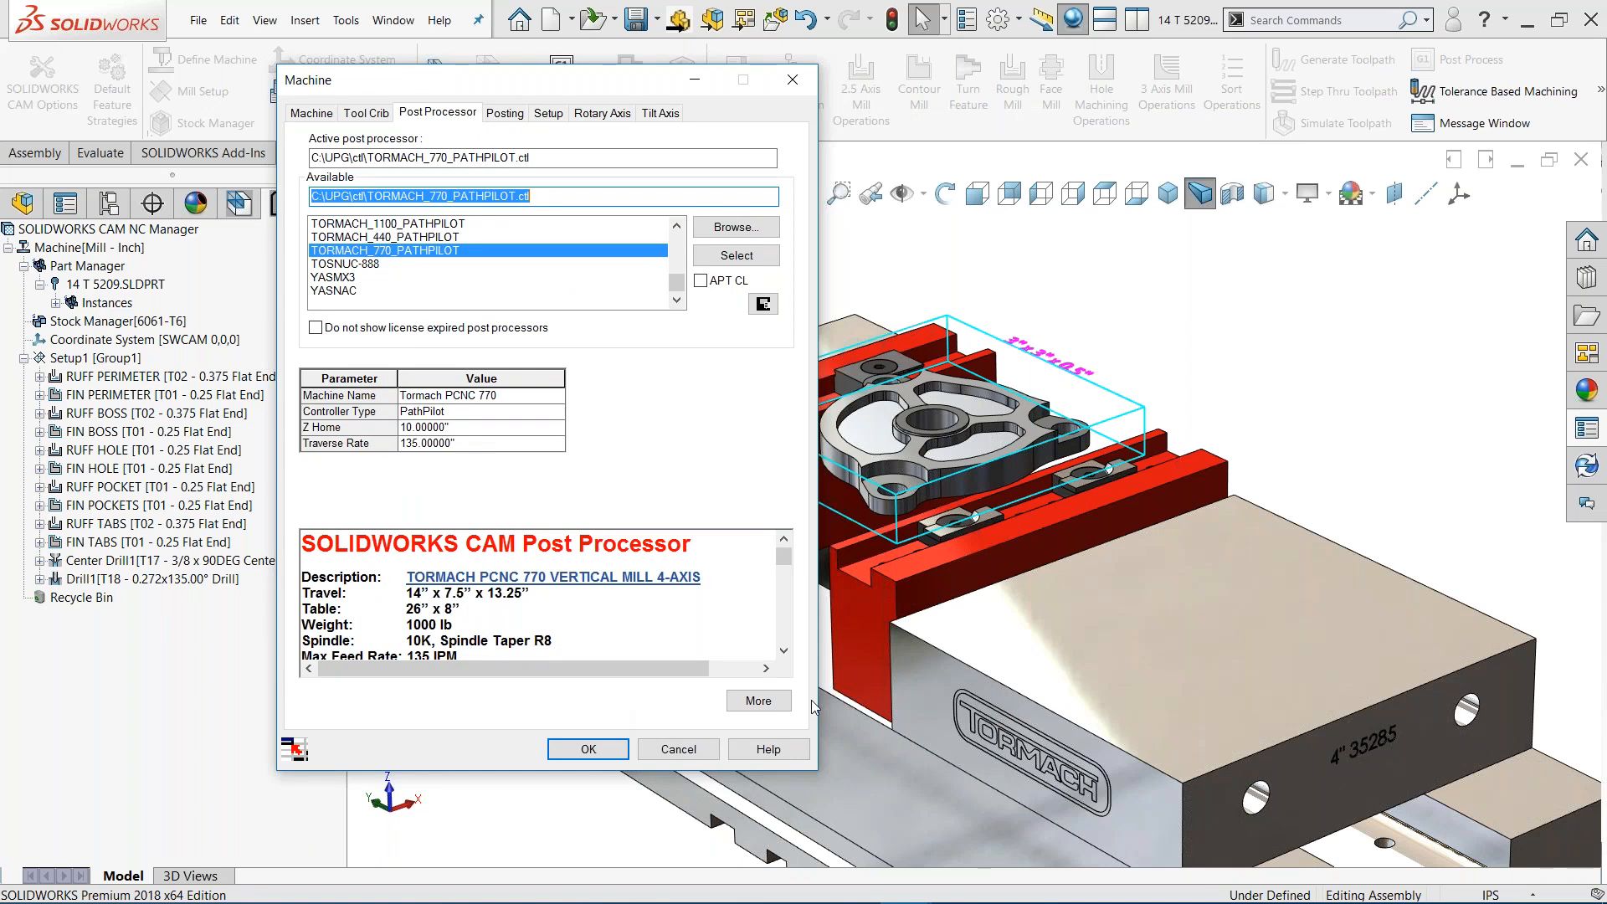
Examine the full controller description of the TORMACH_770_PATHPILOT post processor, then close it
left_click(758, 701)
left_click(736, 511)
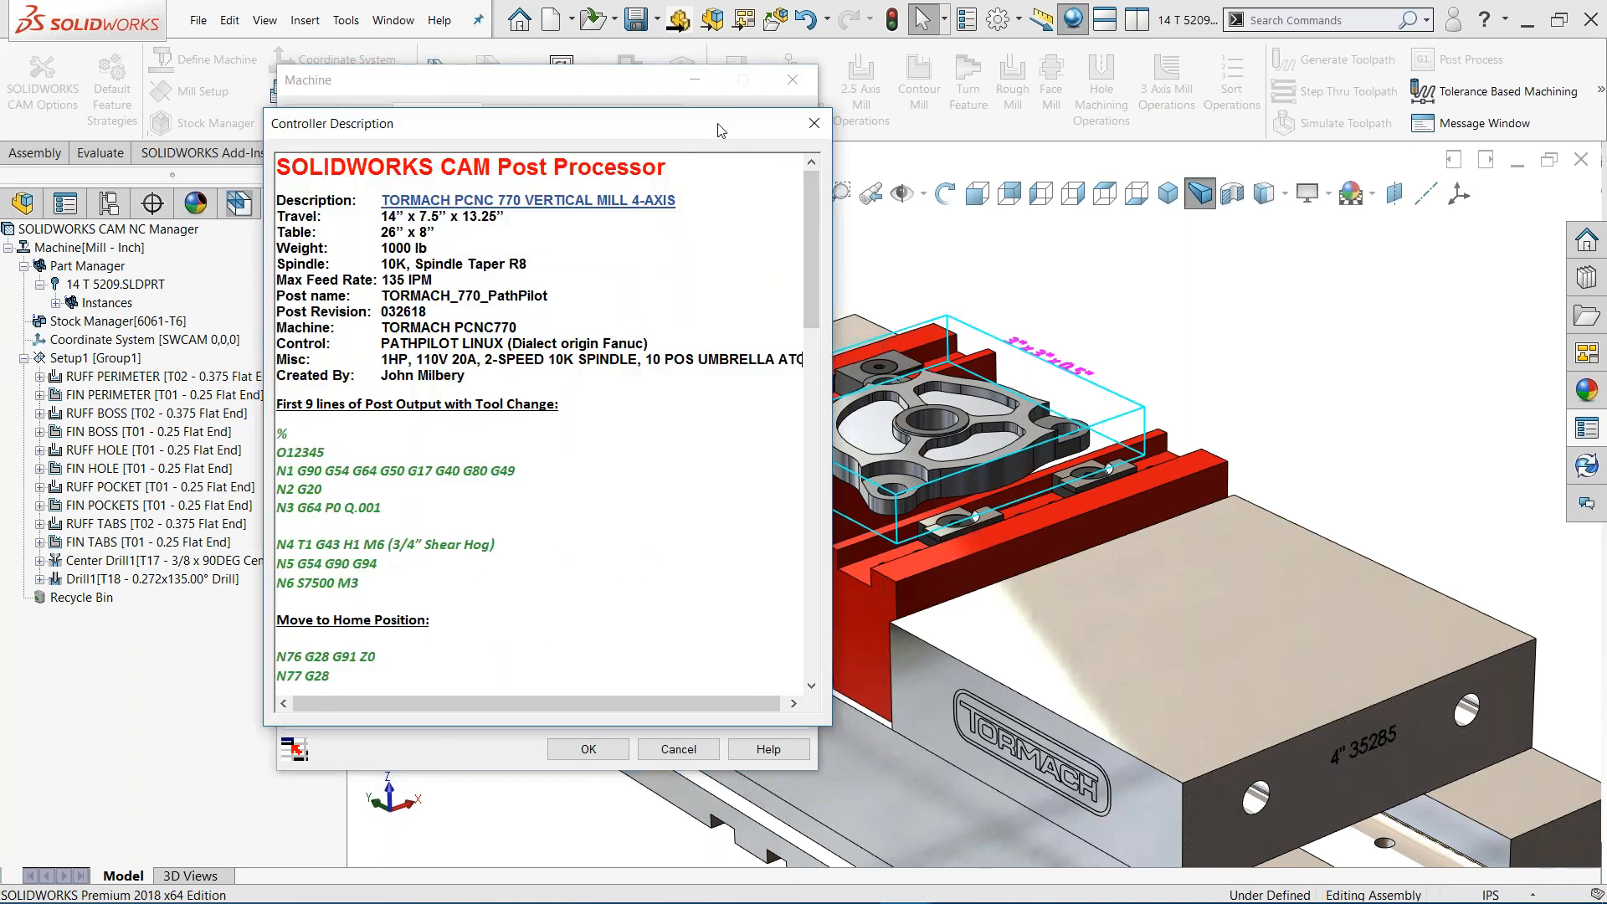
left_click_drag(722, 125, 937, 104)
left_click_drag(1029, 245, 1062, 246)
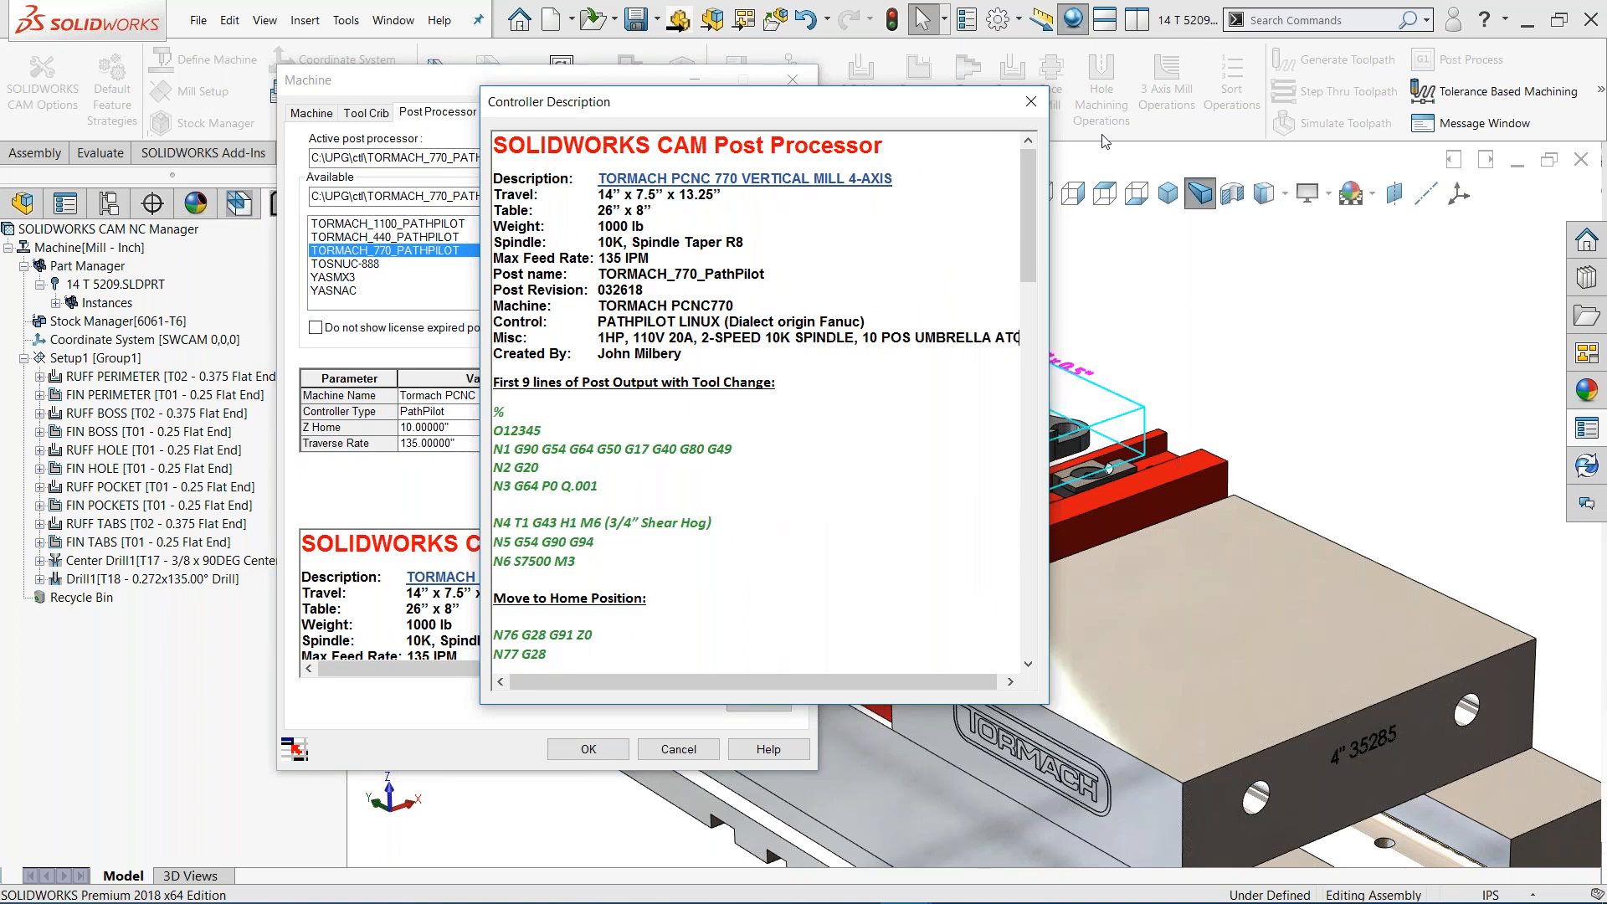
left_click(1035, 104)
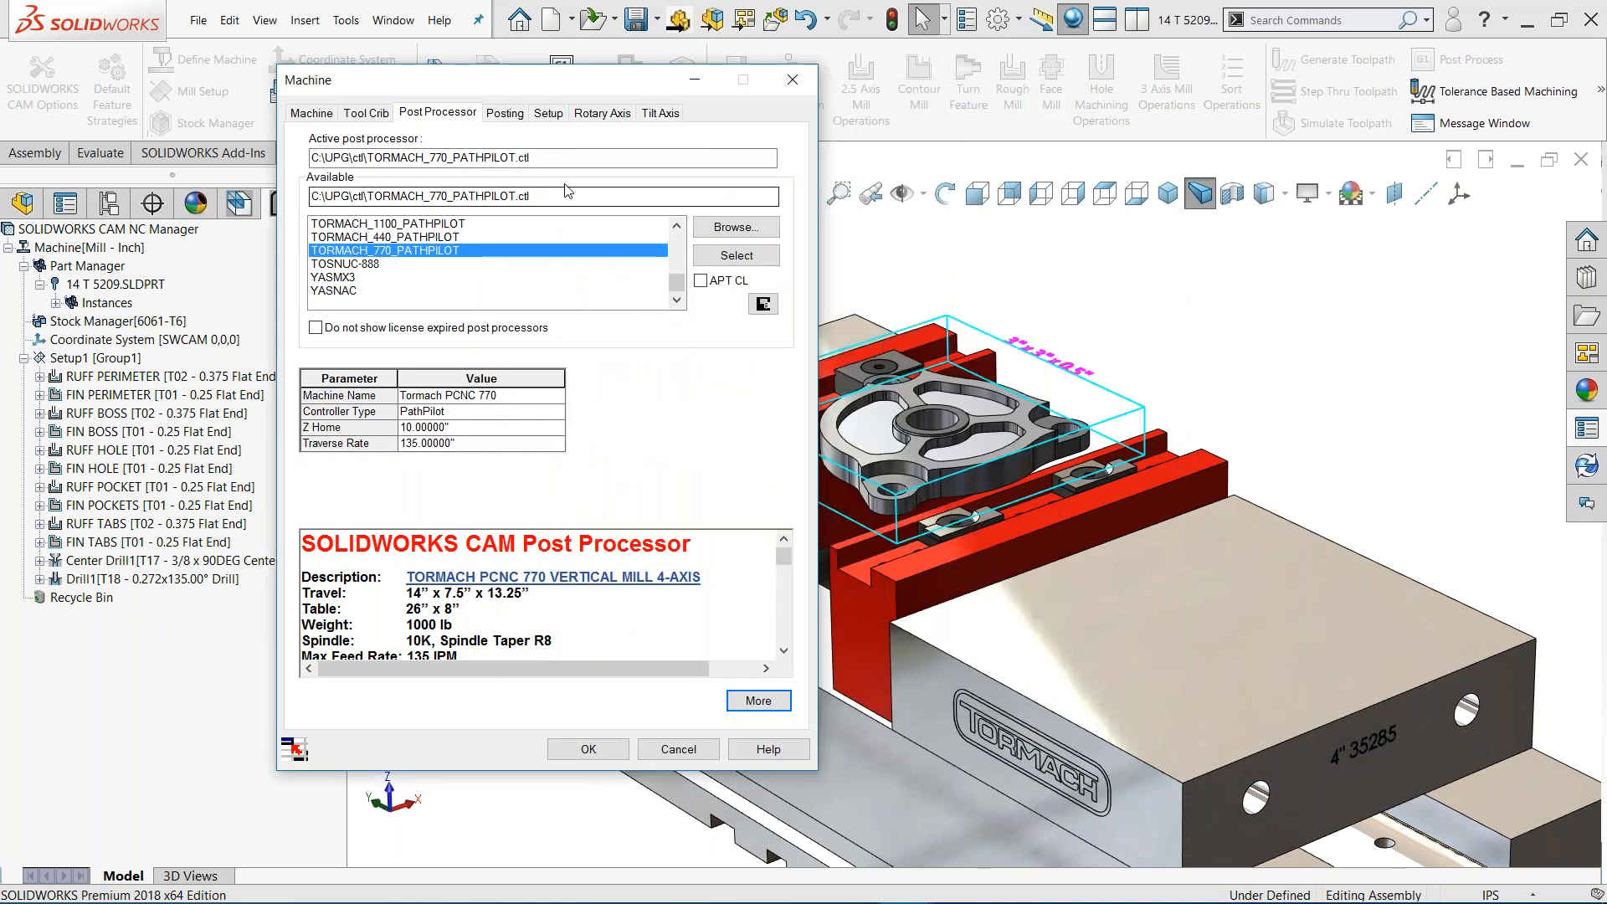
Set the program number in the machine's posting settings to 52 and accept the machine definition
left_click(505, 113)
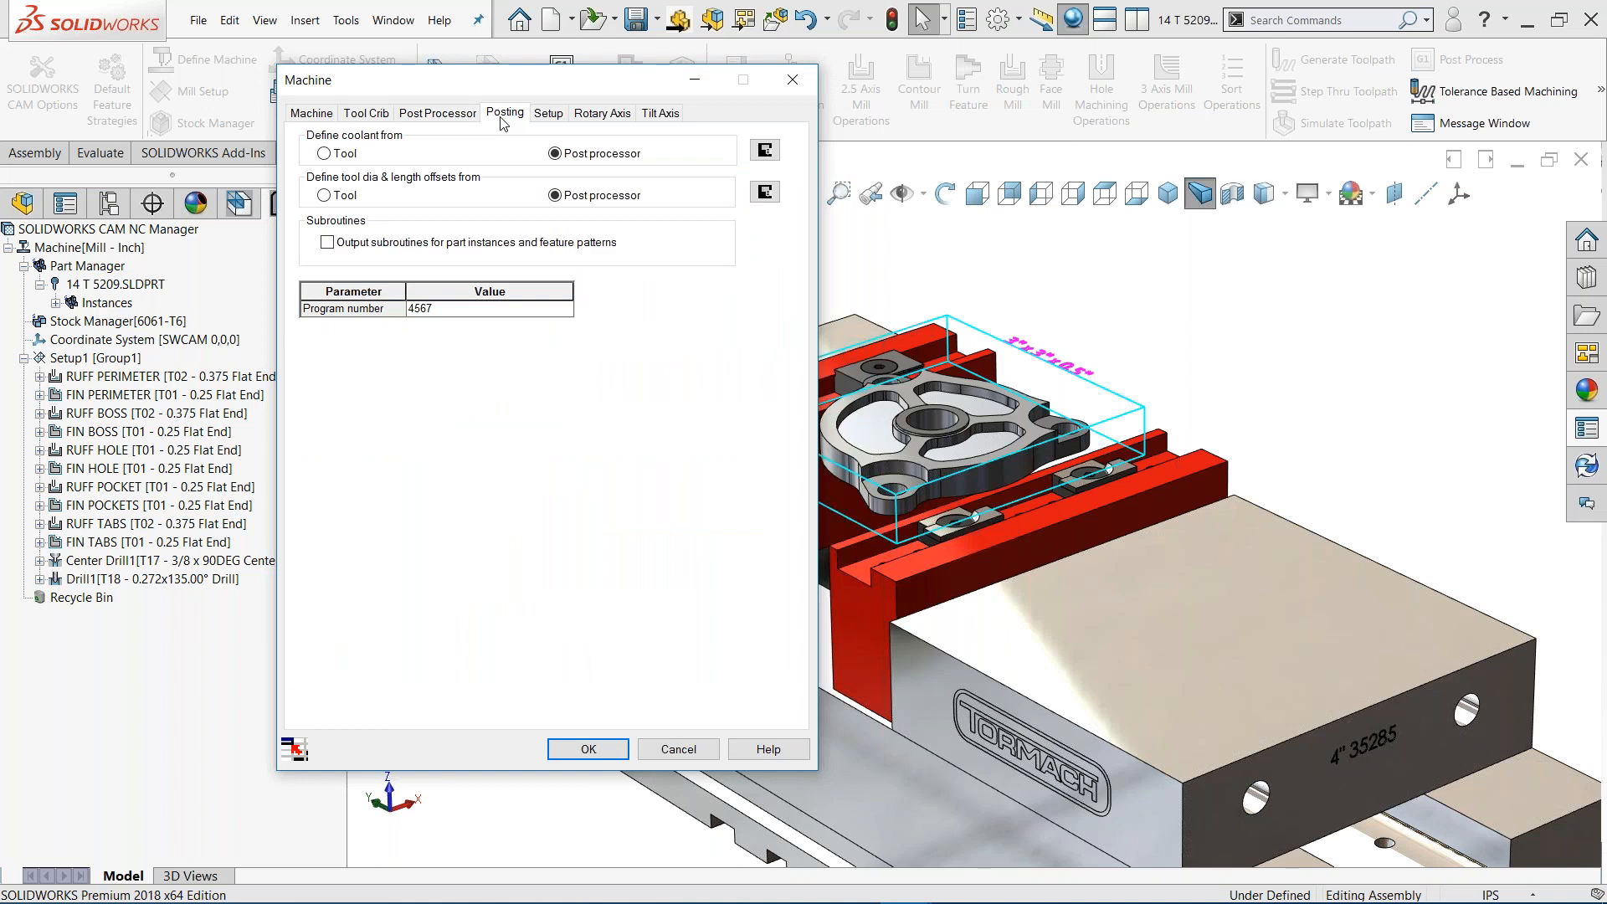
left_click(449, 311)
type("52")
left_click(585, 747)
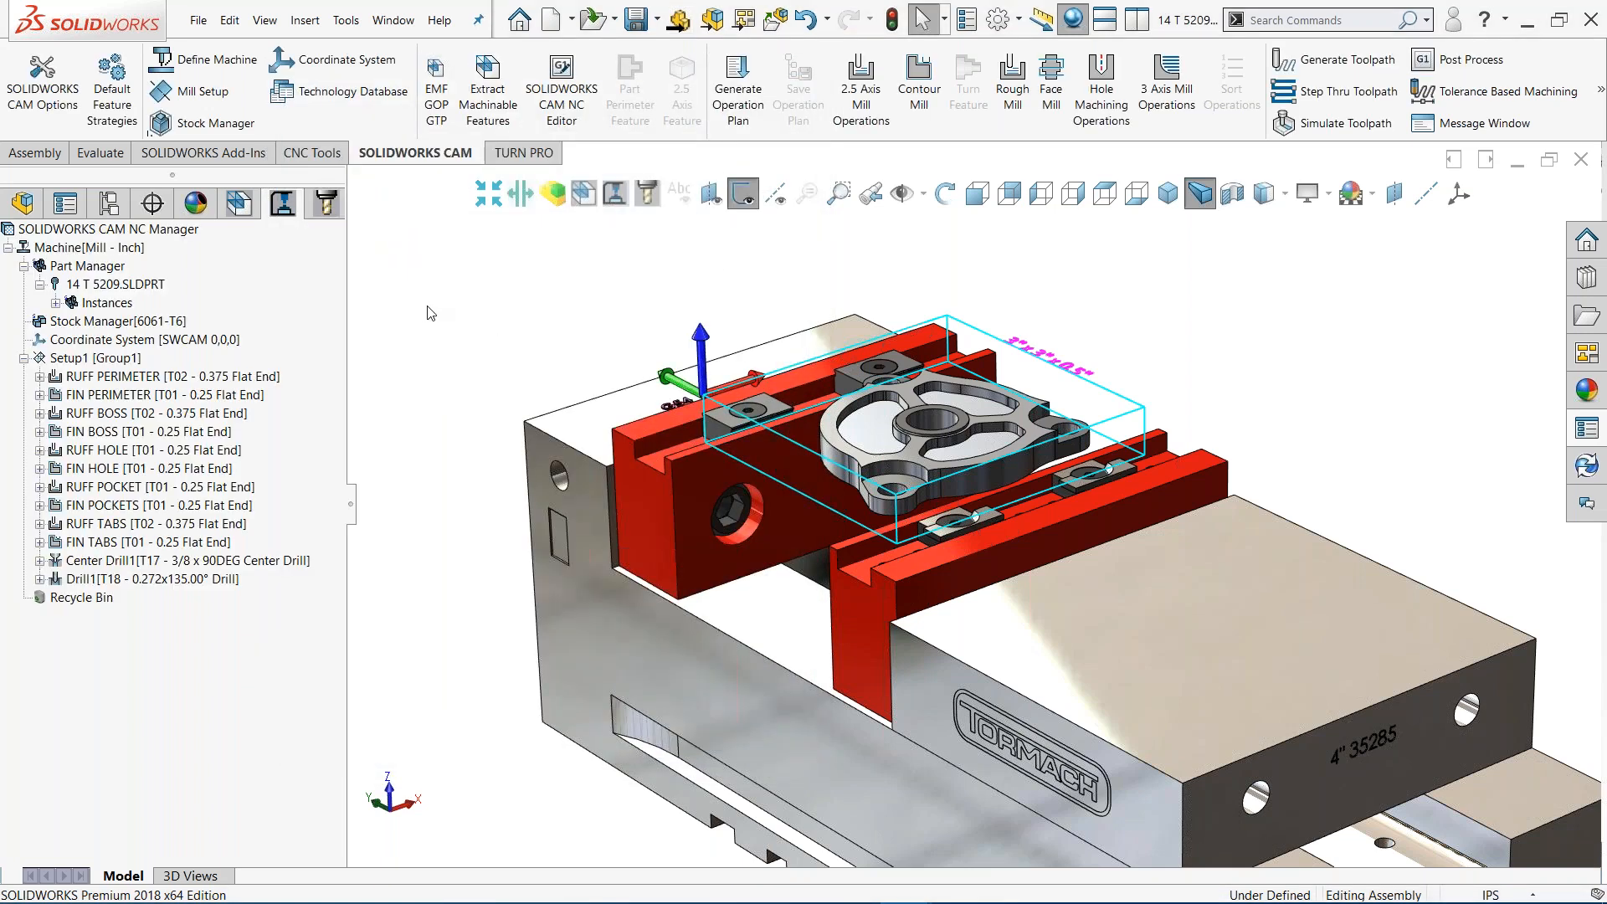
Post process Setup1 to 14 T 5209_030_770.txt, generating all the NC code and expanding the post processor details
right_click(100, 358)
left_click(177, 452)
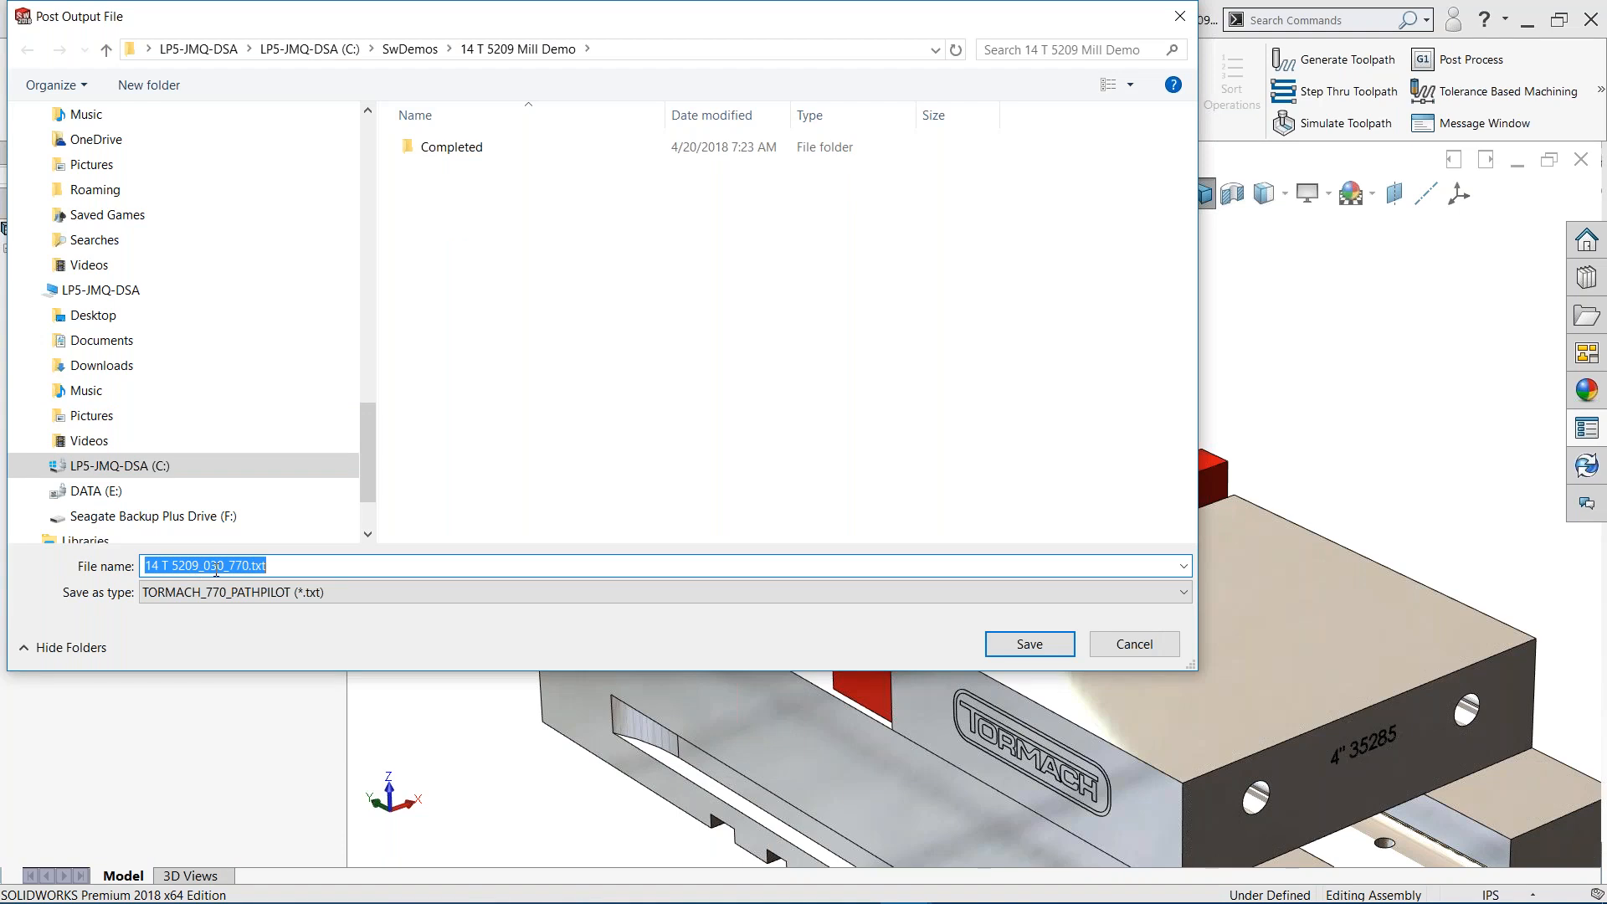
left_click(1028, 646)
left_click(129, 375)
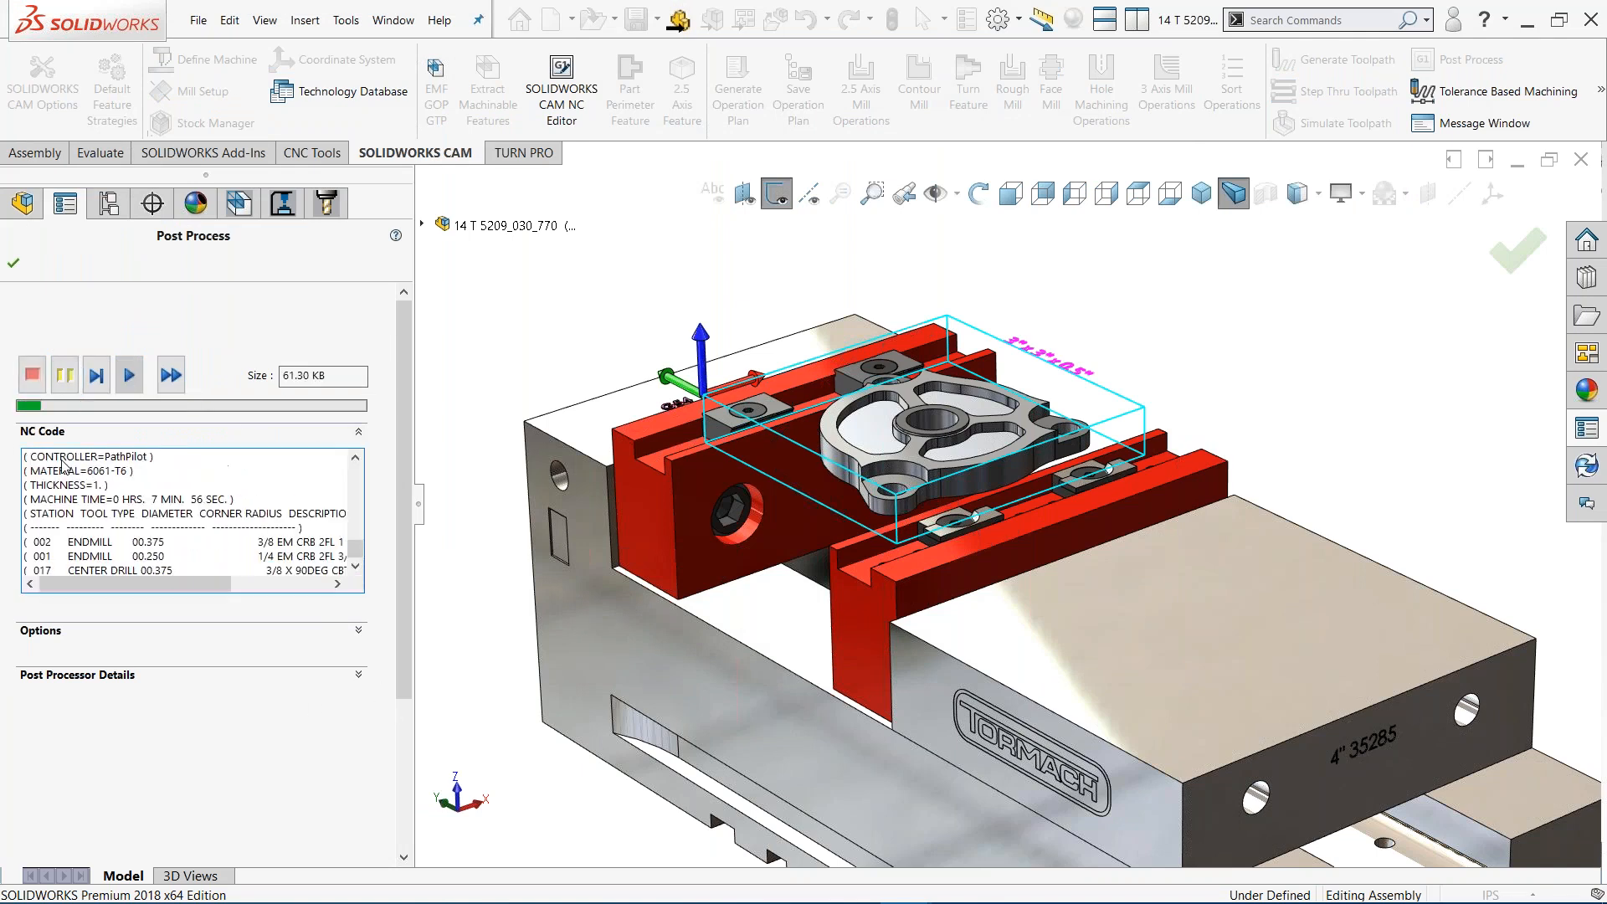
left_click_drag(355, 554, 348, 681)
left_click(358, 677)
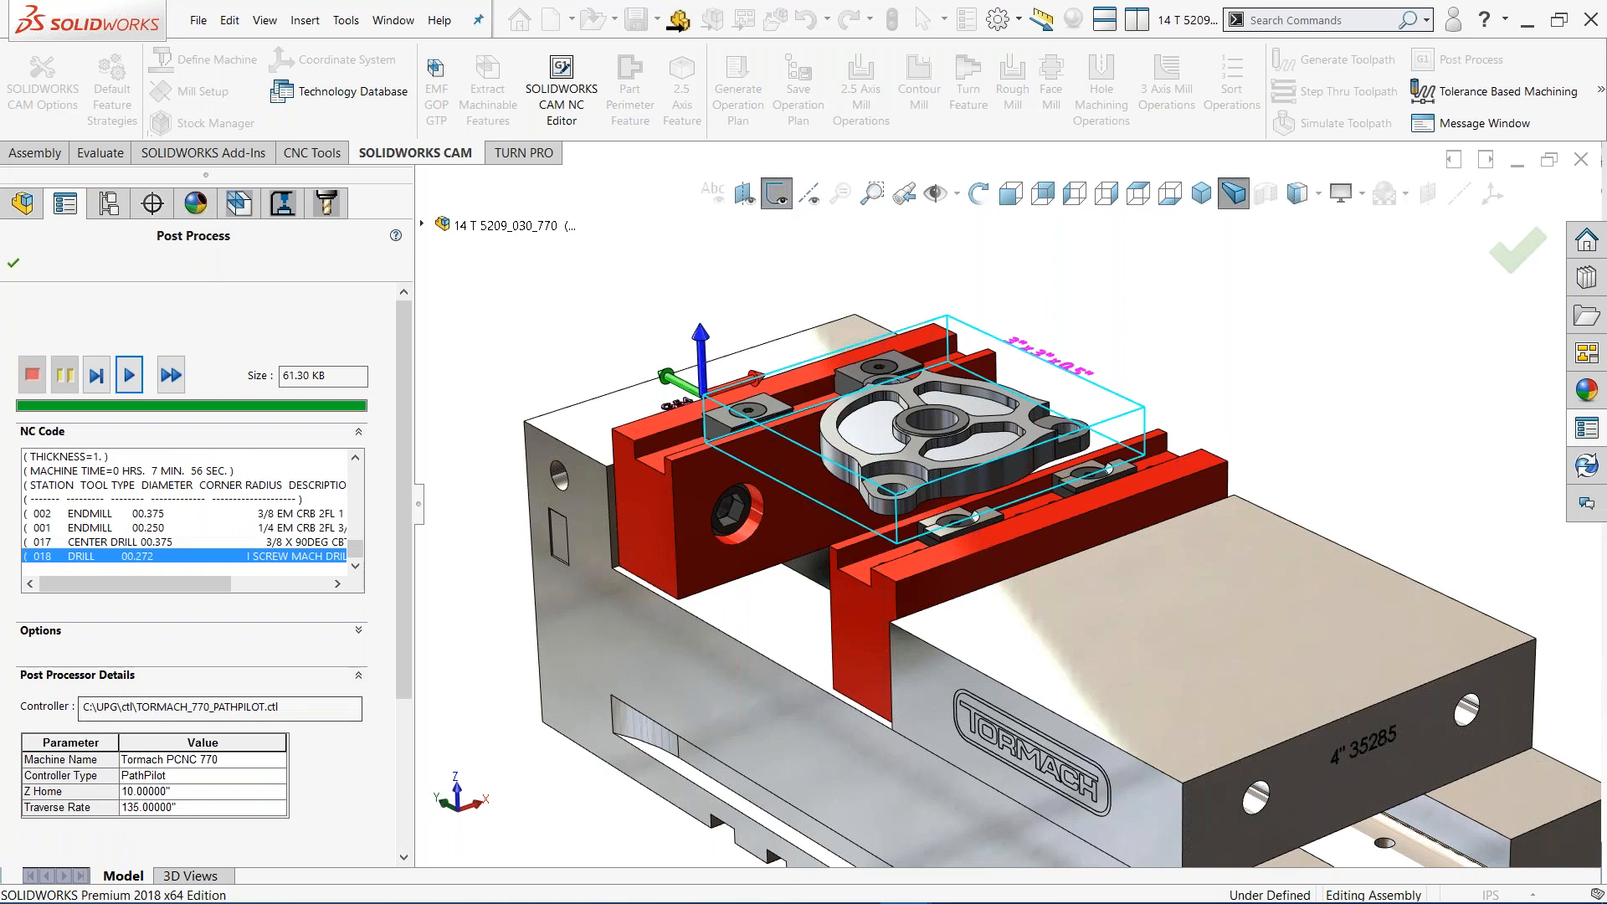
Accept the post processing and look through the generated 14 T 5209_030_770.txt program in the SOLIDWORKS CAM NC Editor
left_click(13, 262)
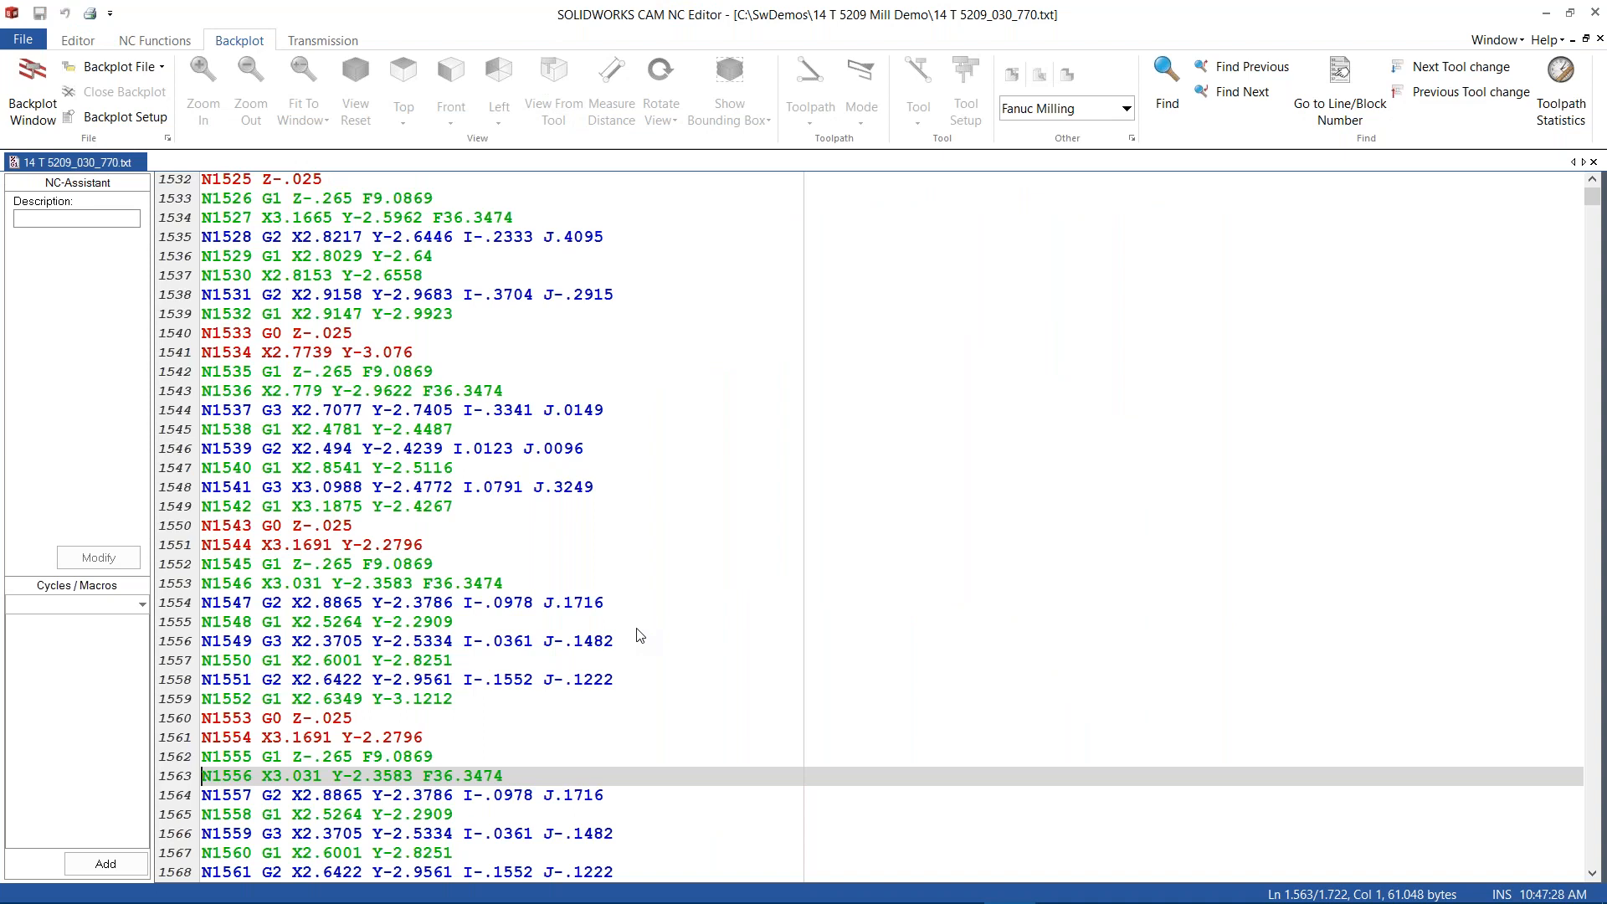
scroll(640, 636, "up", 17)
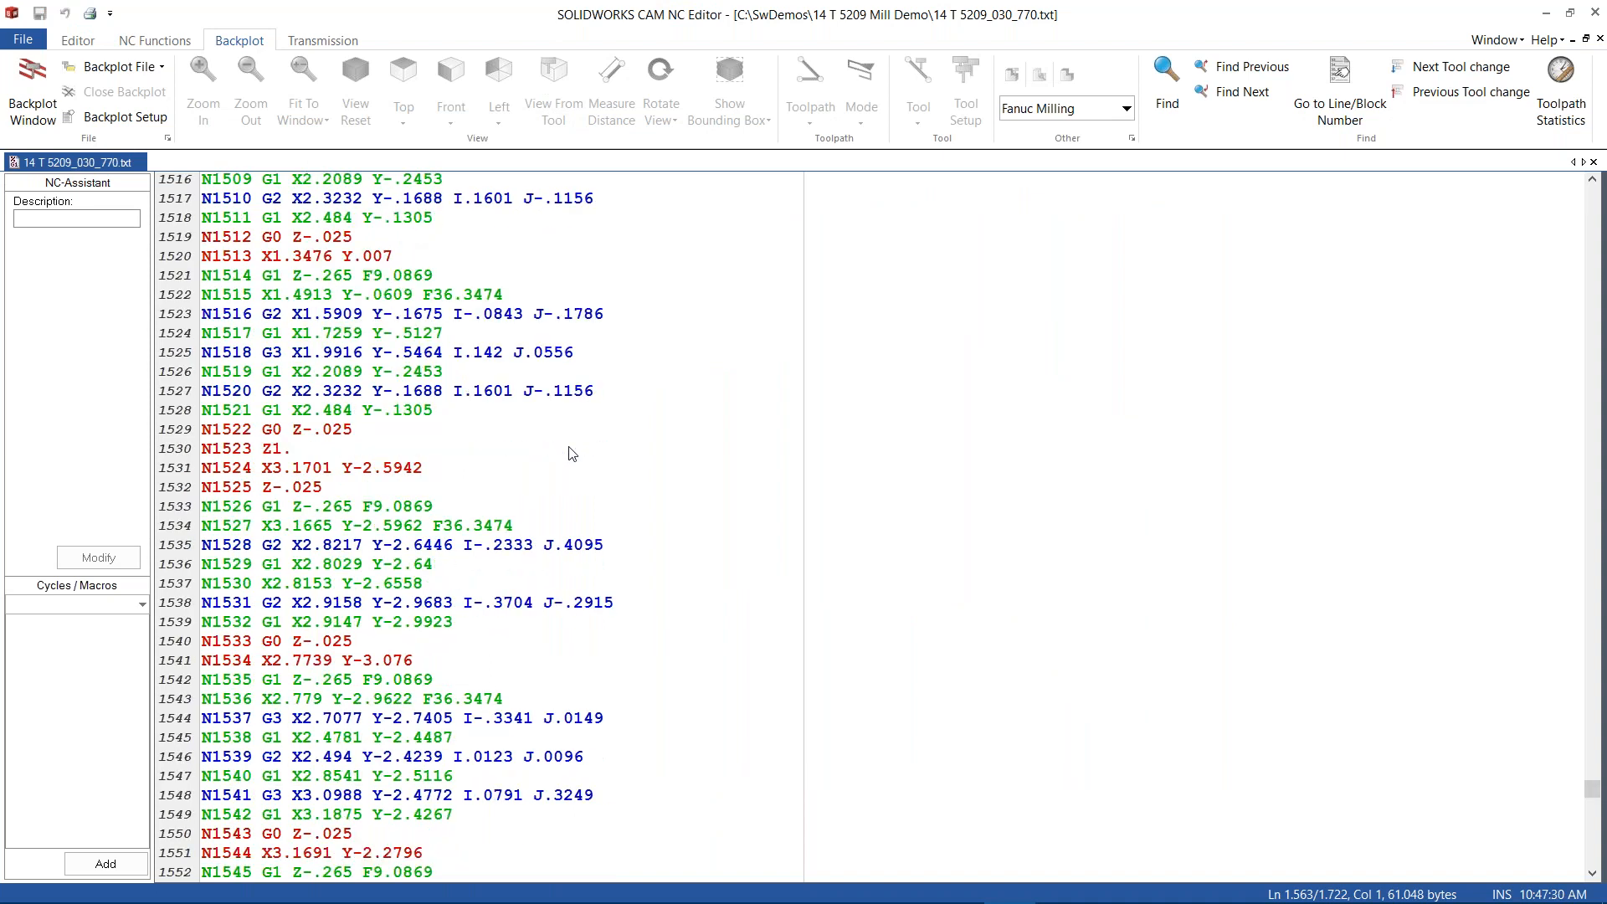
scroll(584, 467, "up", 20)
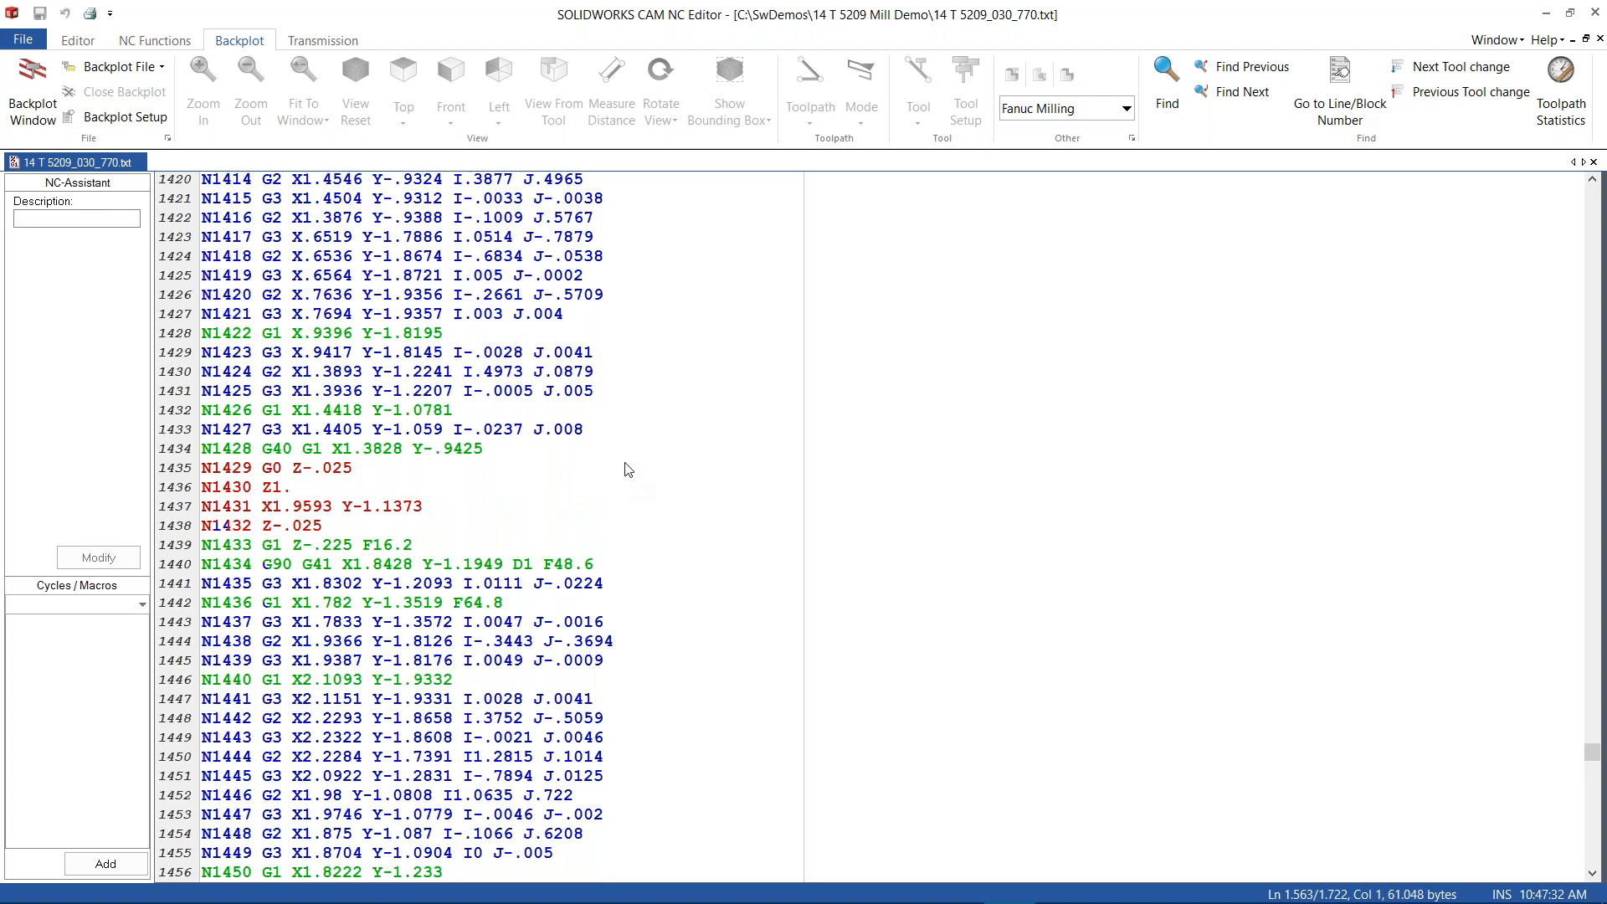
Step through the program's tool changes, past the T17 spot drill to the T18 screw machine drill
left_click(156, 42)
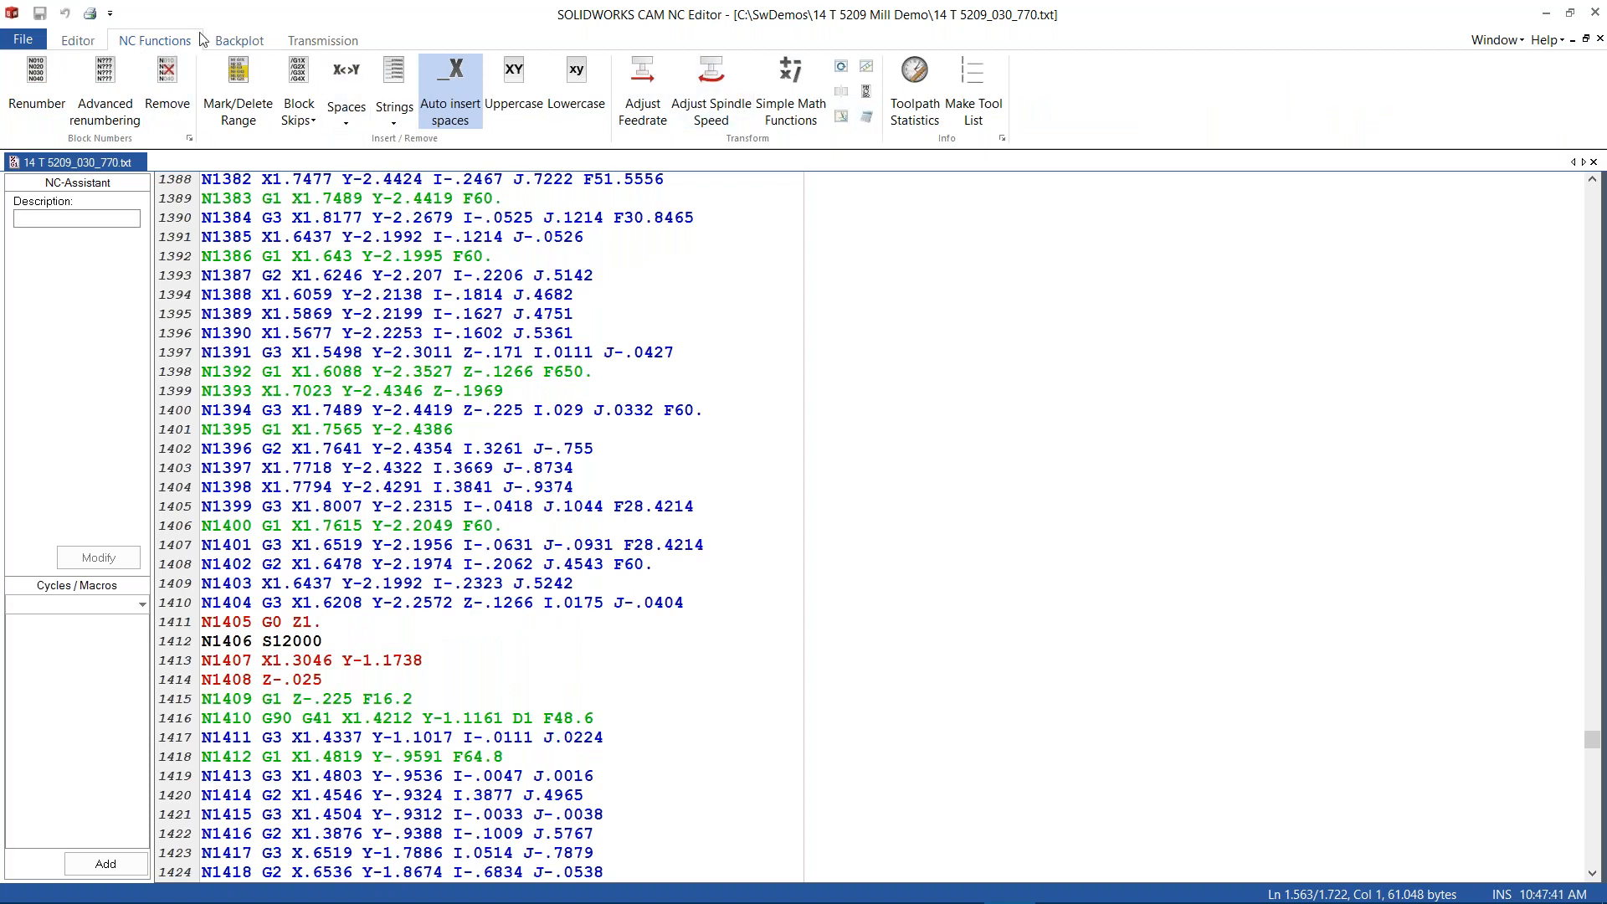
left_click(78, 40)
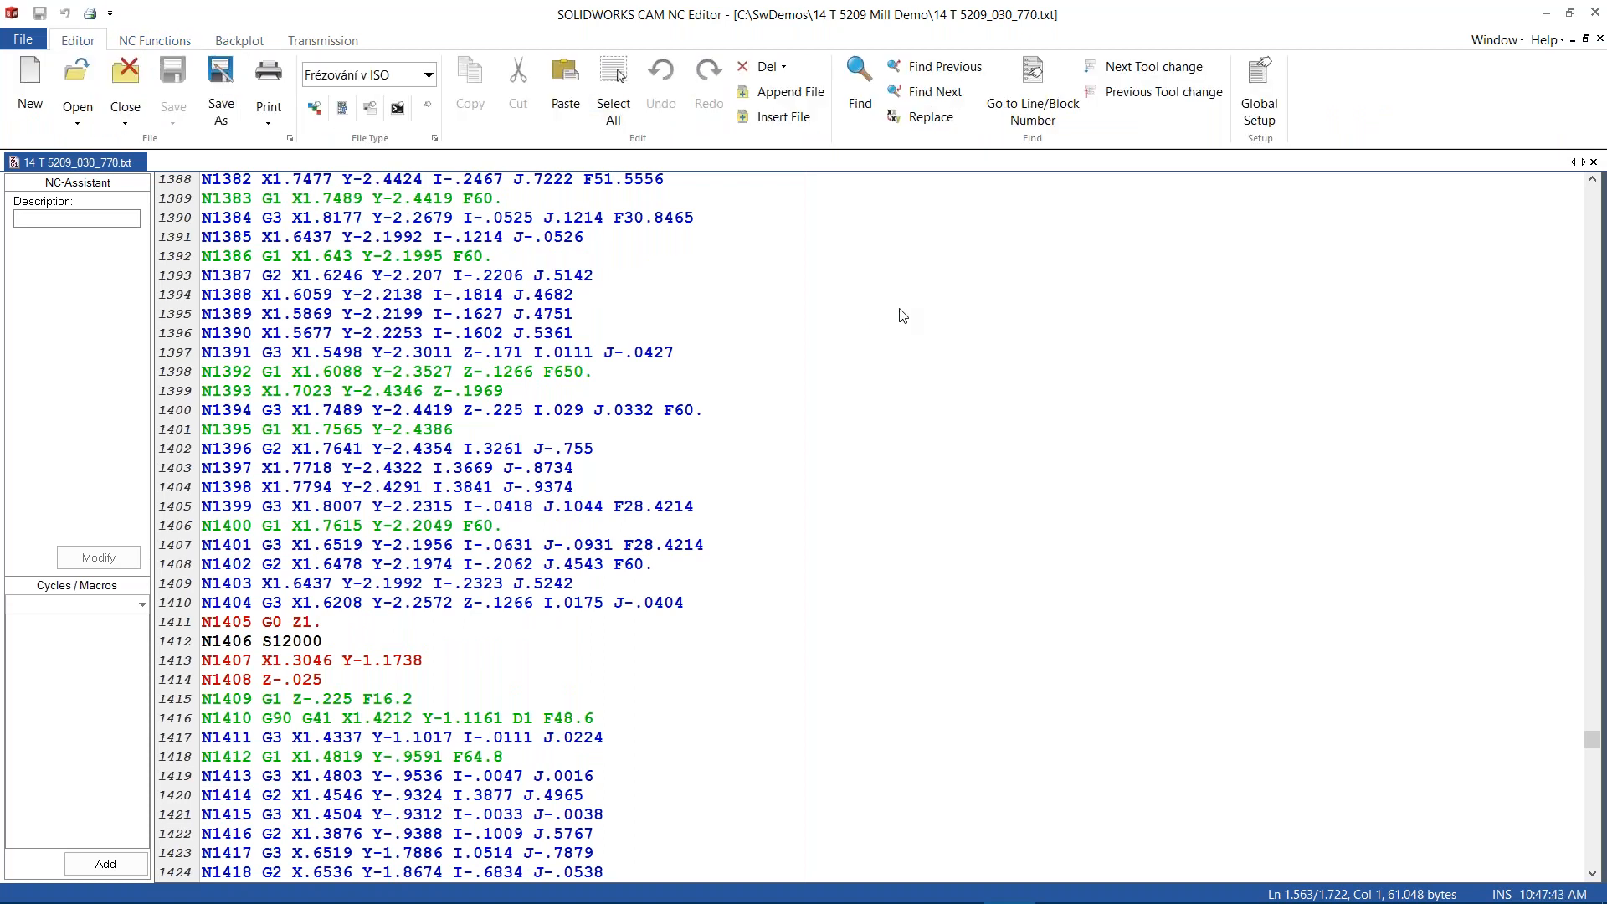
left_click(1130, 72)
left_click(1130, 72)
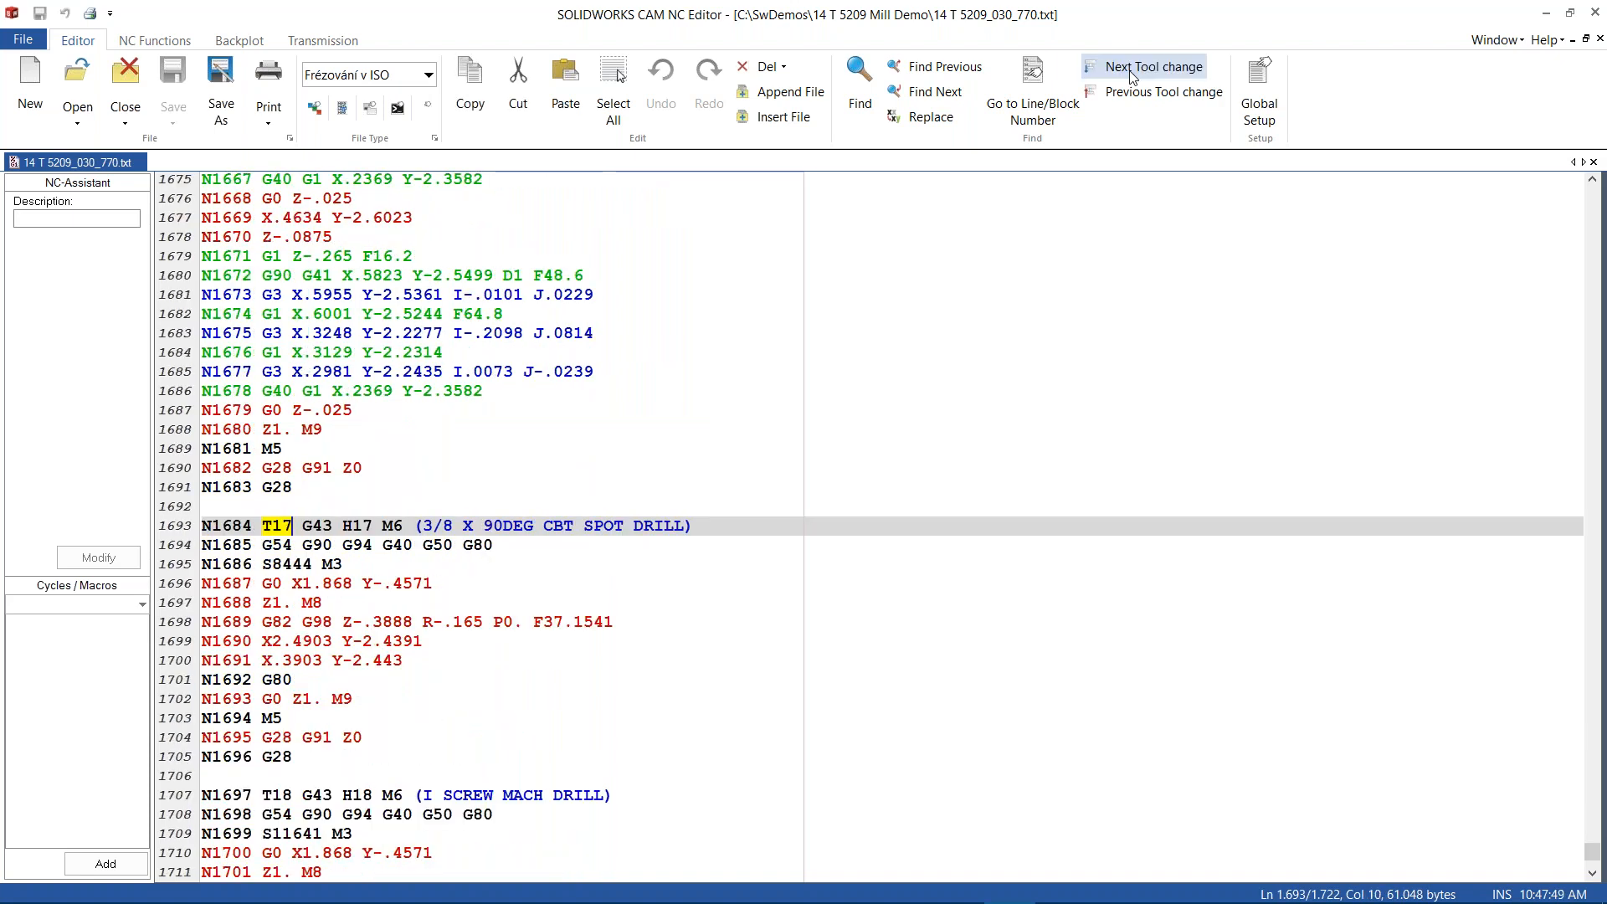
left_click(1130, 71)
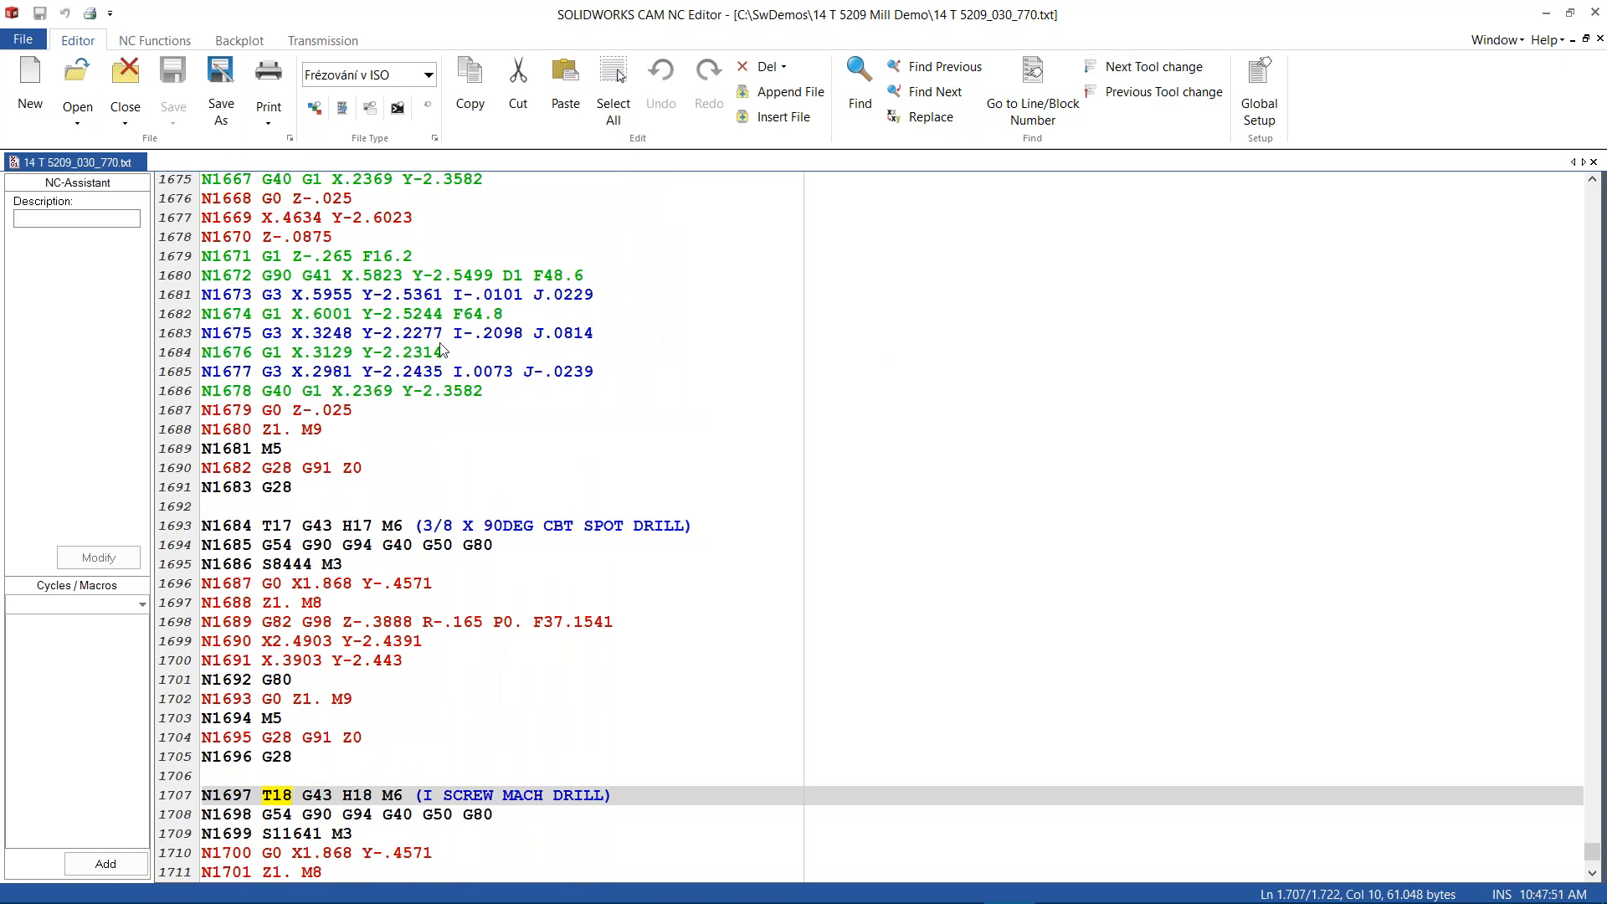
View the NC Editor's transmission functions and its Send File dialog, then dismiss the dialog without sending
left_click(325, 40)
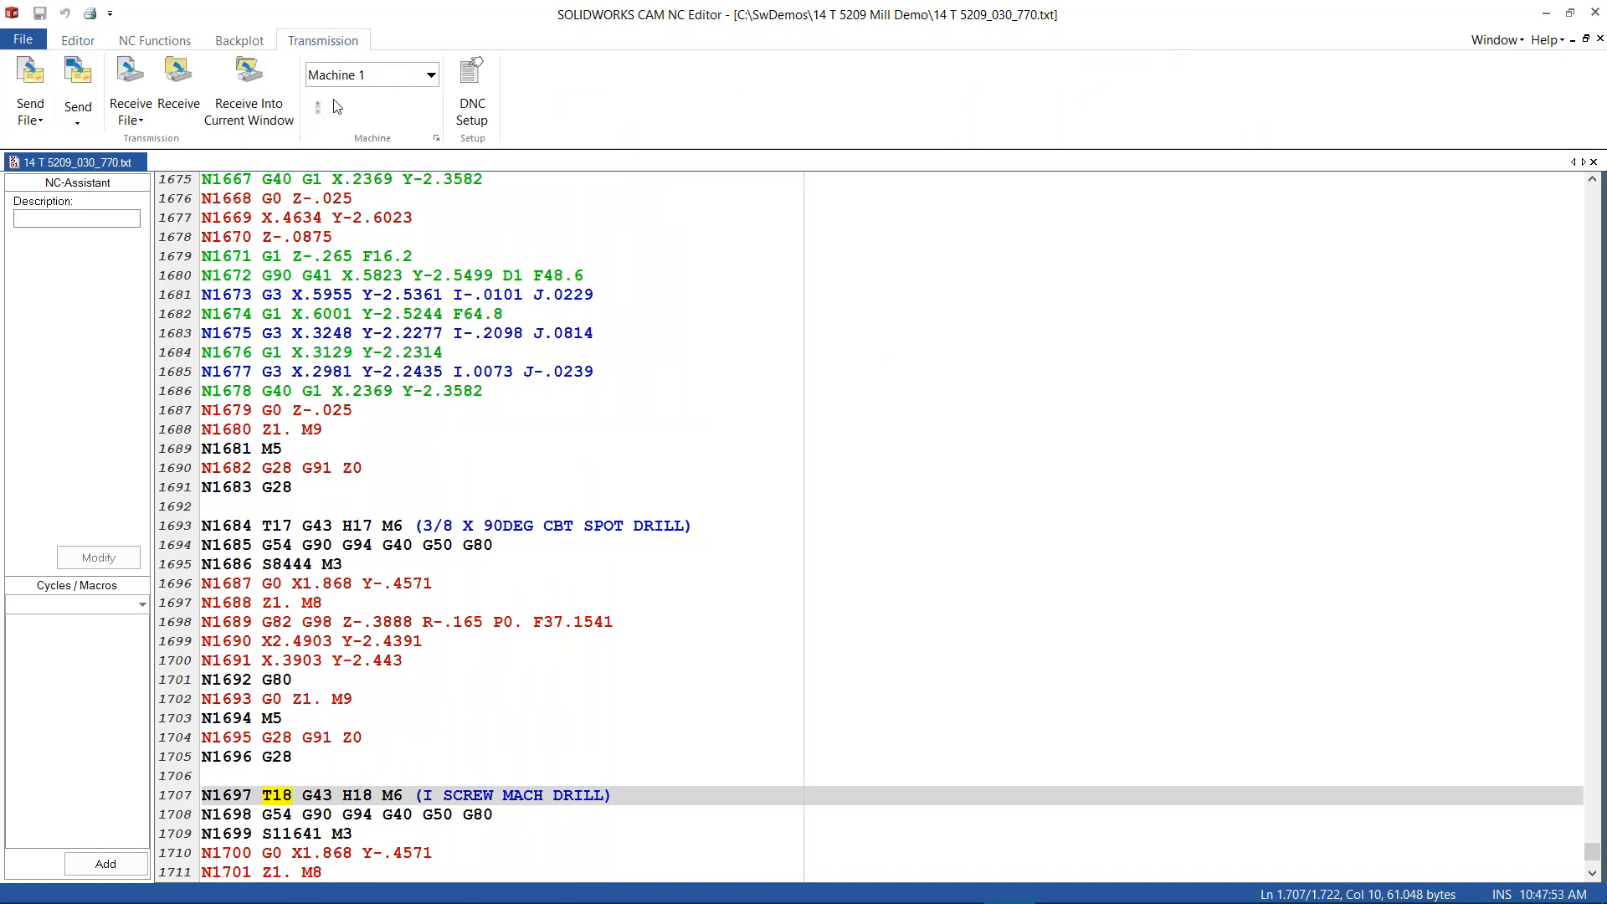
left_click(30, 83)
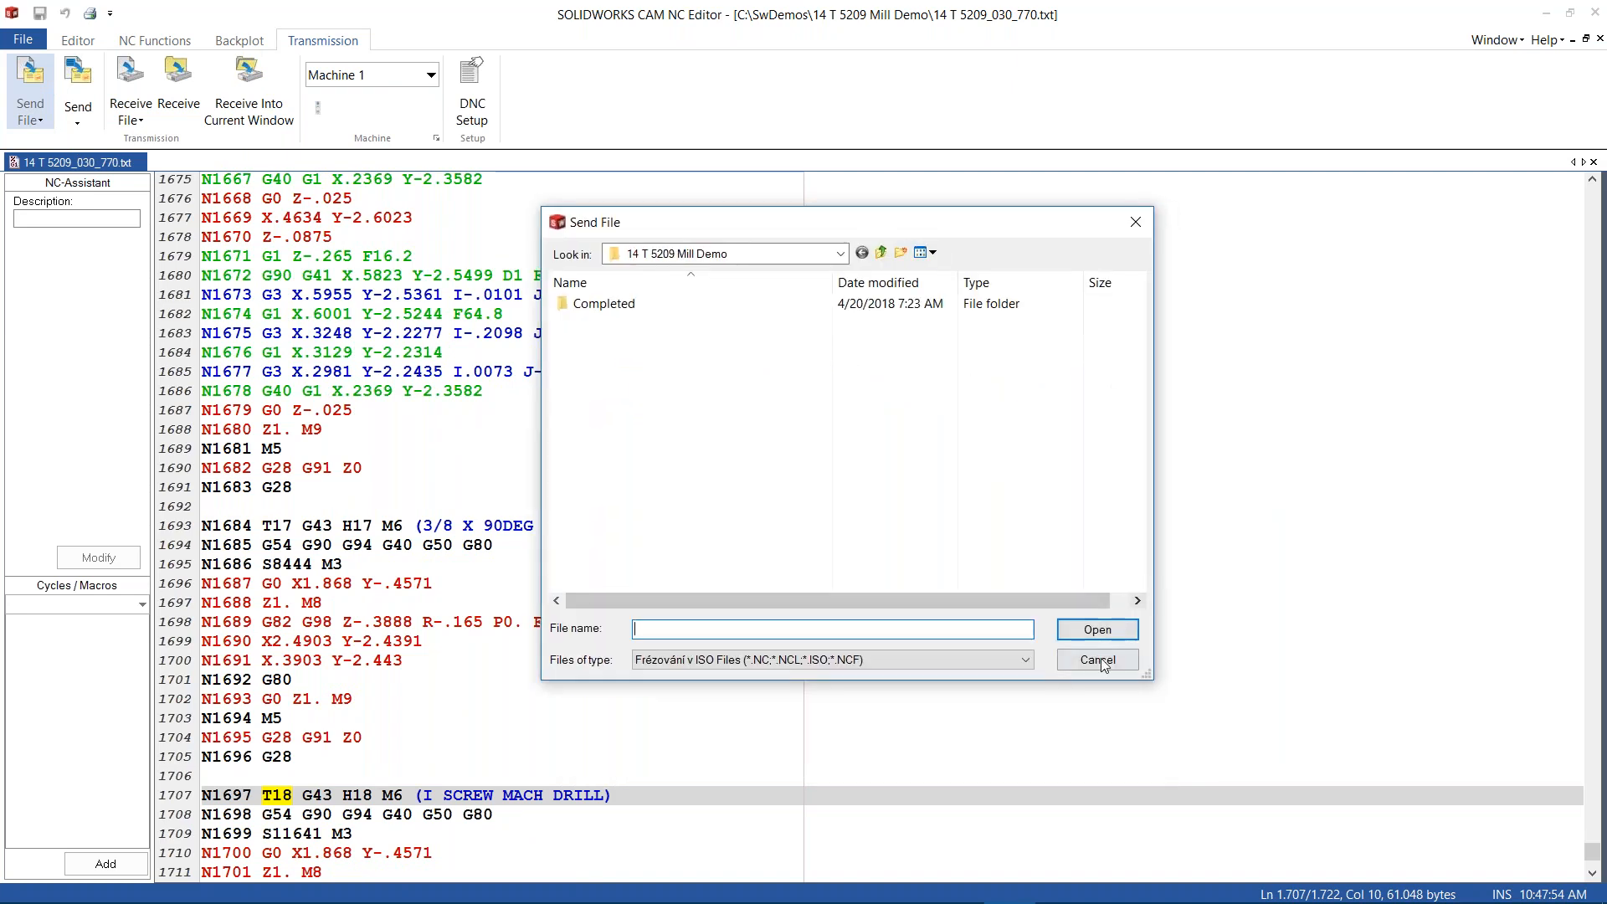
left_click(1103, 662)
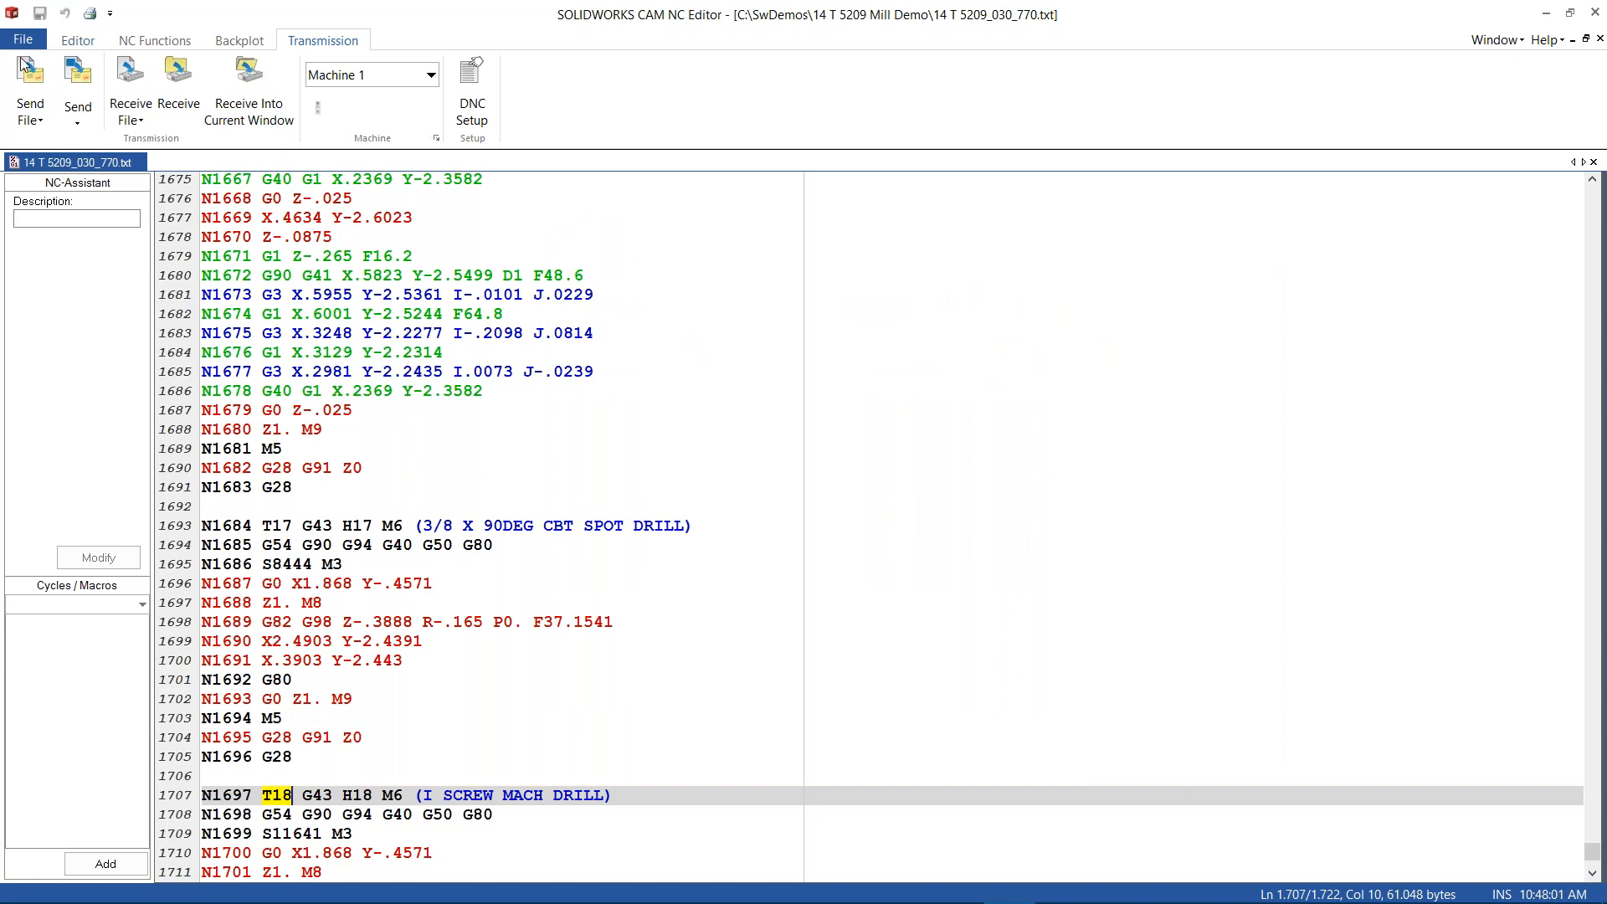
Backplot the NC program to view its toolpaths graphically, then close the NC Editor
left_click(240, 41)
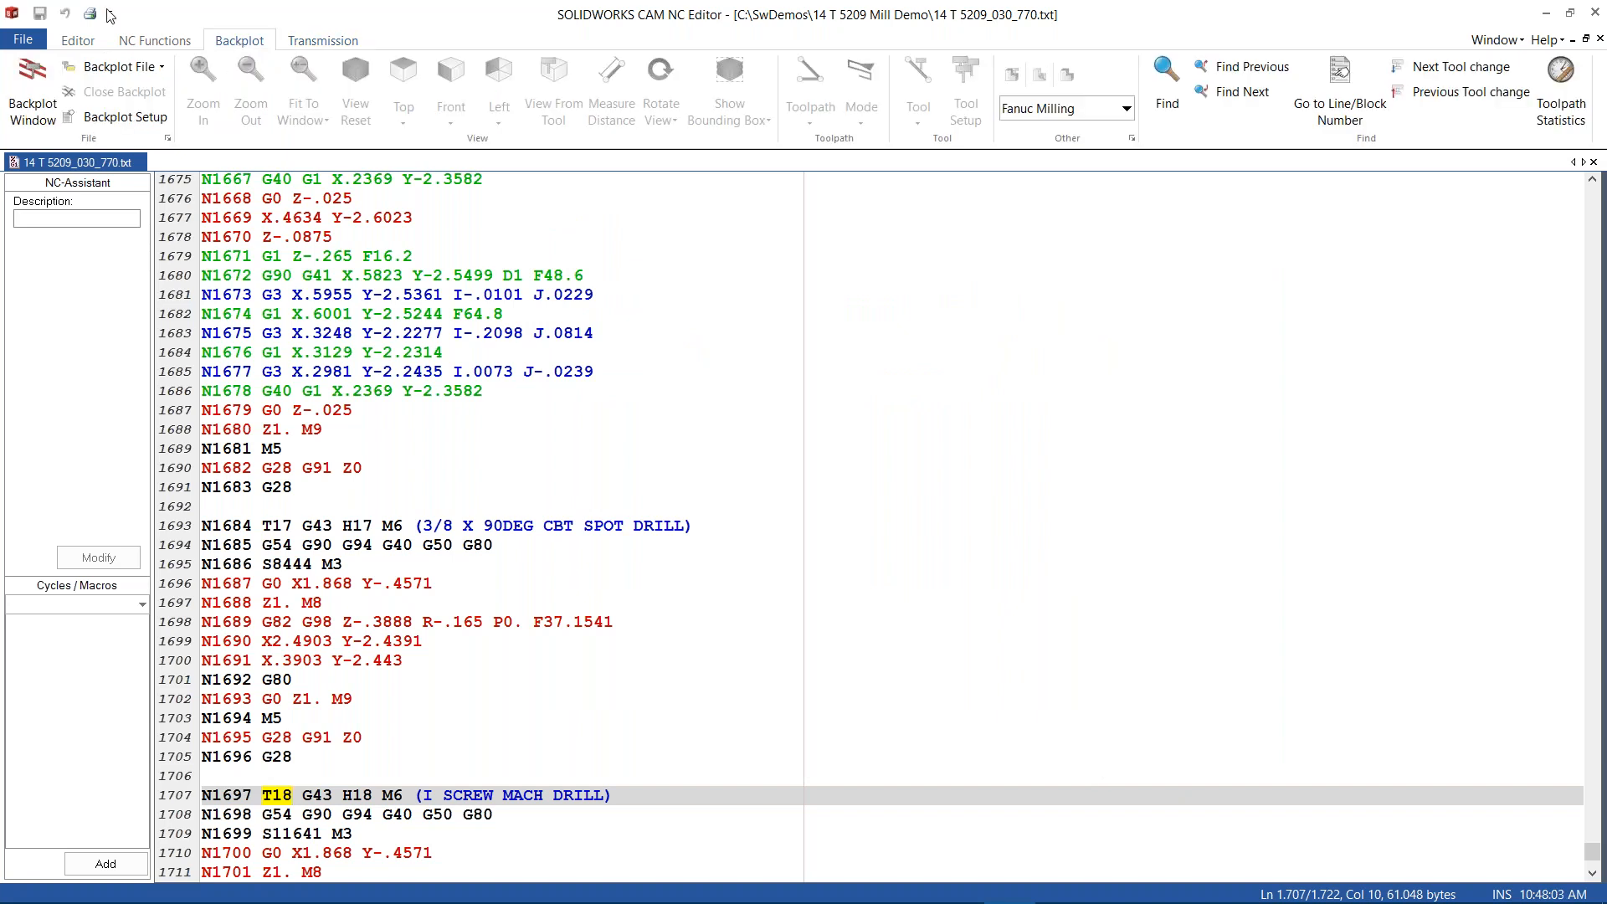
left_click(35, 94)
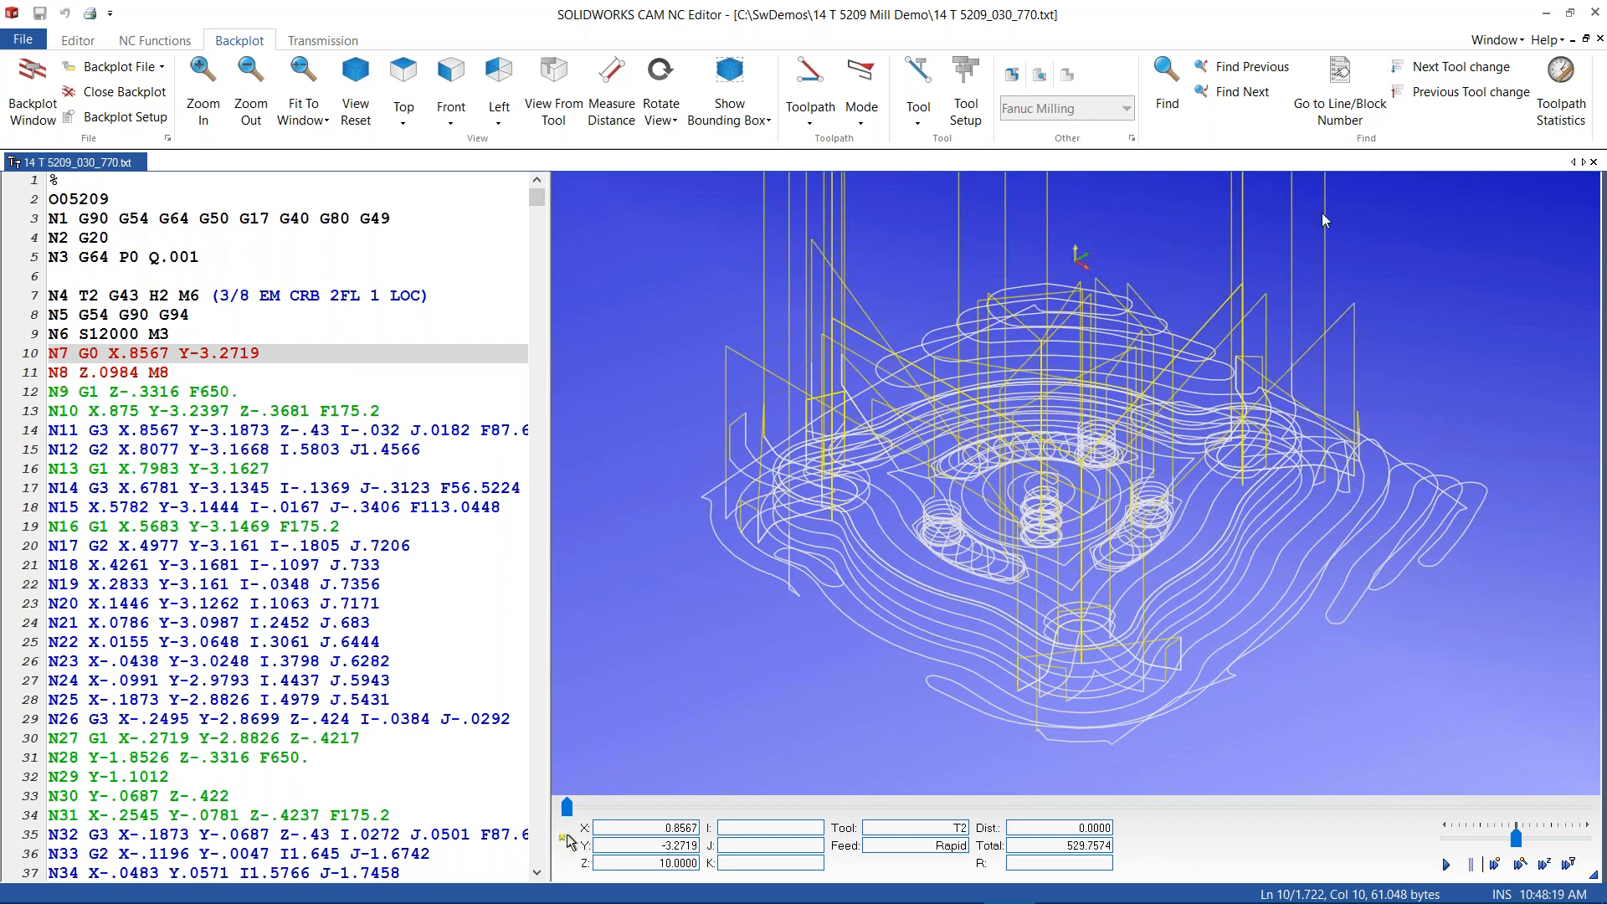
left_click(1596, 13)
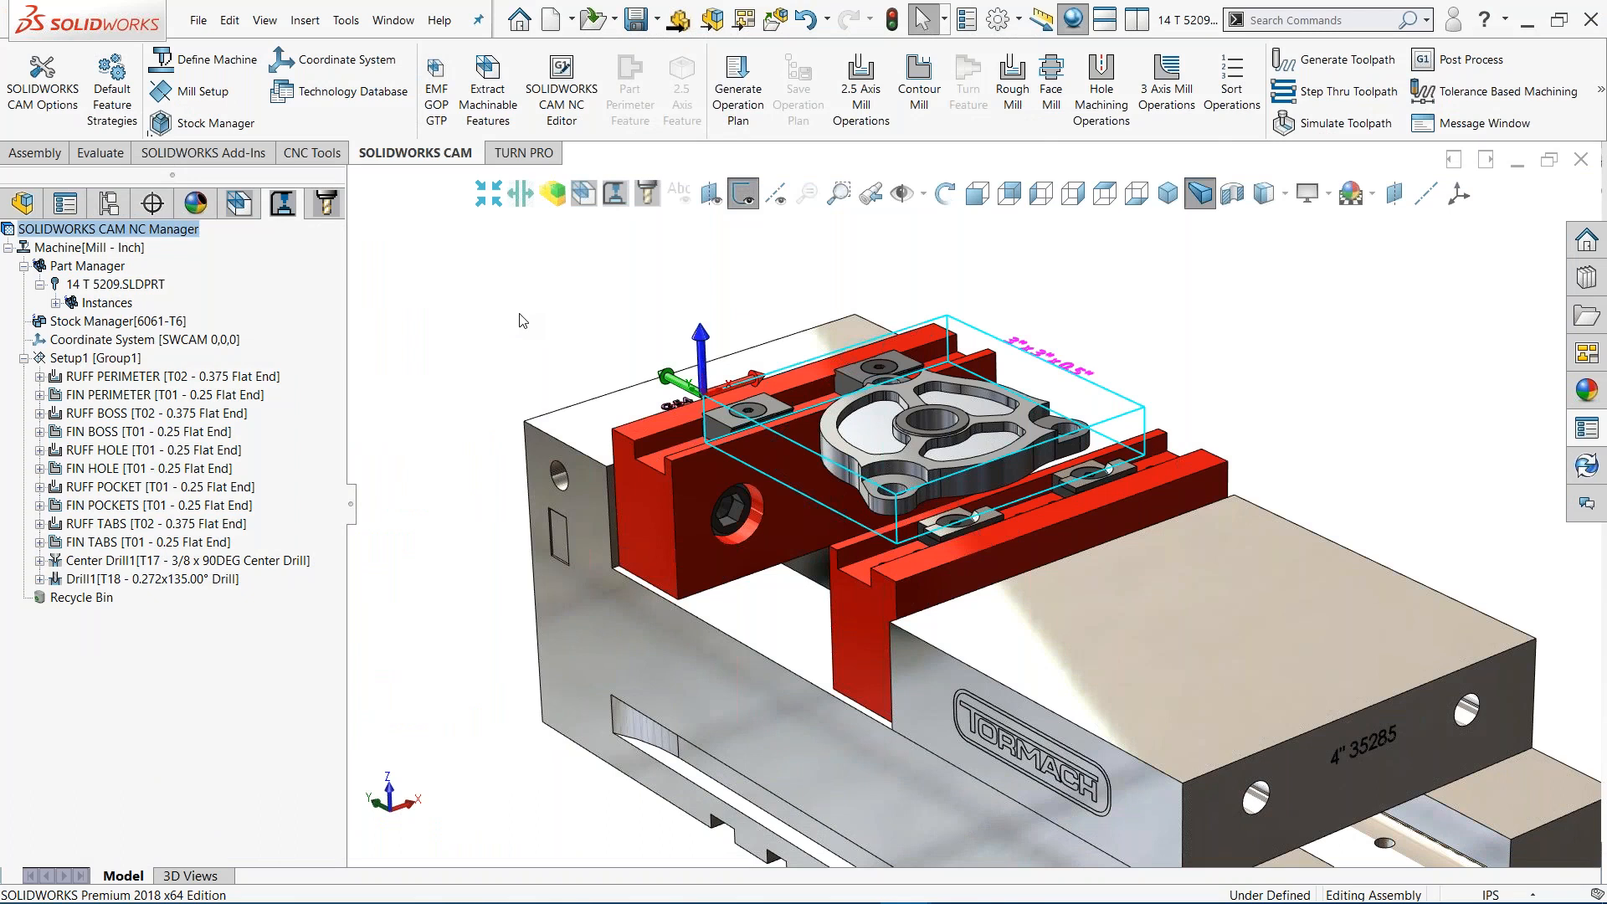
Bring up the 14 T 5209_030_770 fixture setup sheet drawing and inspect its saved TITLEBLOCK view, then return to the full sheet
key("super+Tab")
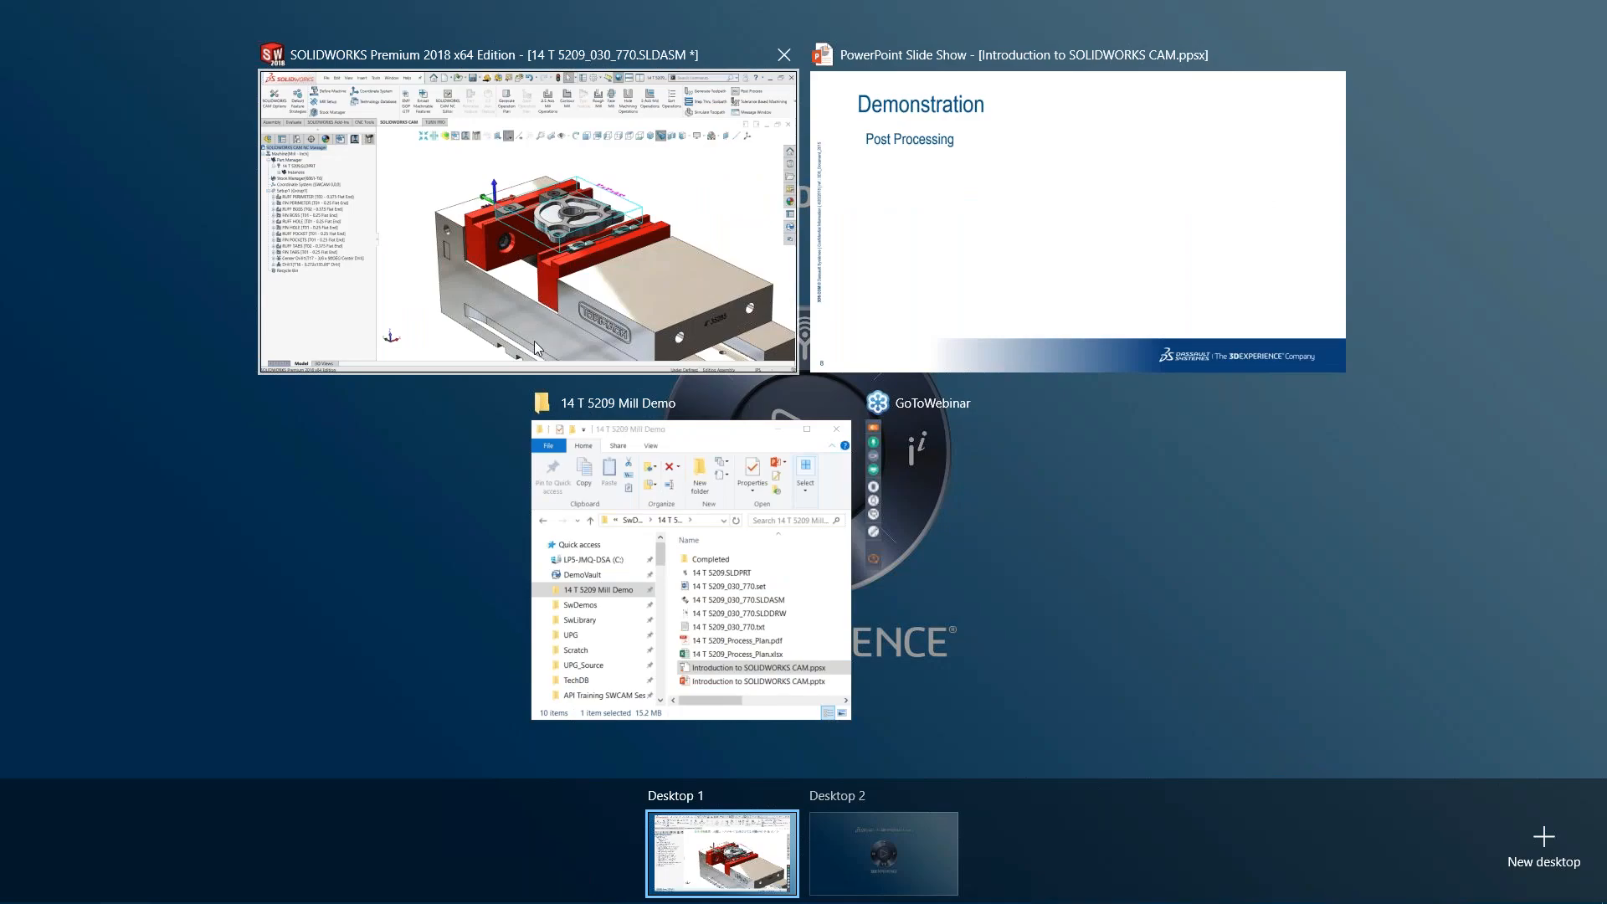
left_click(548, 308)
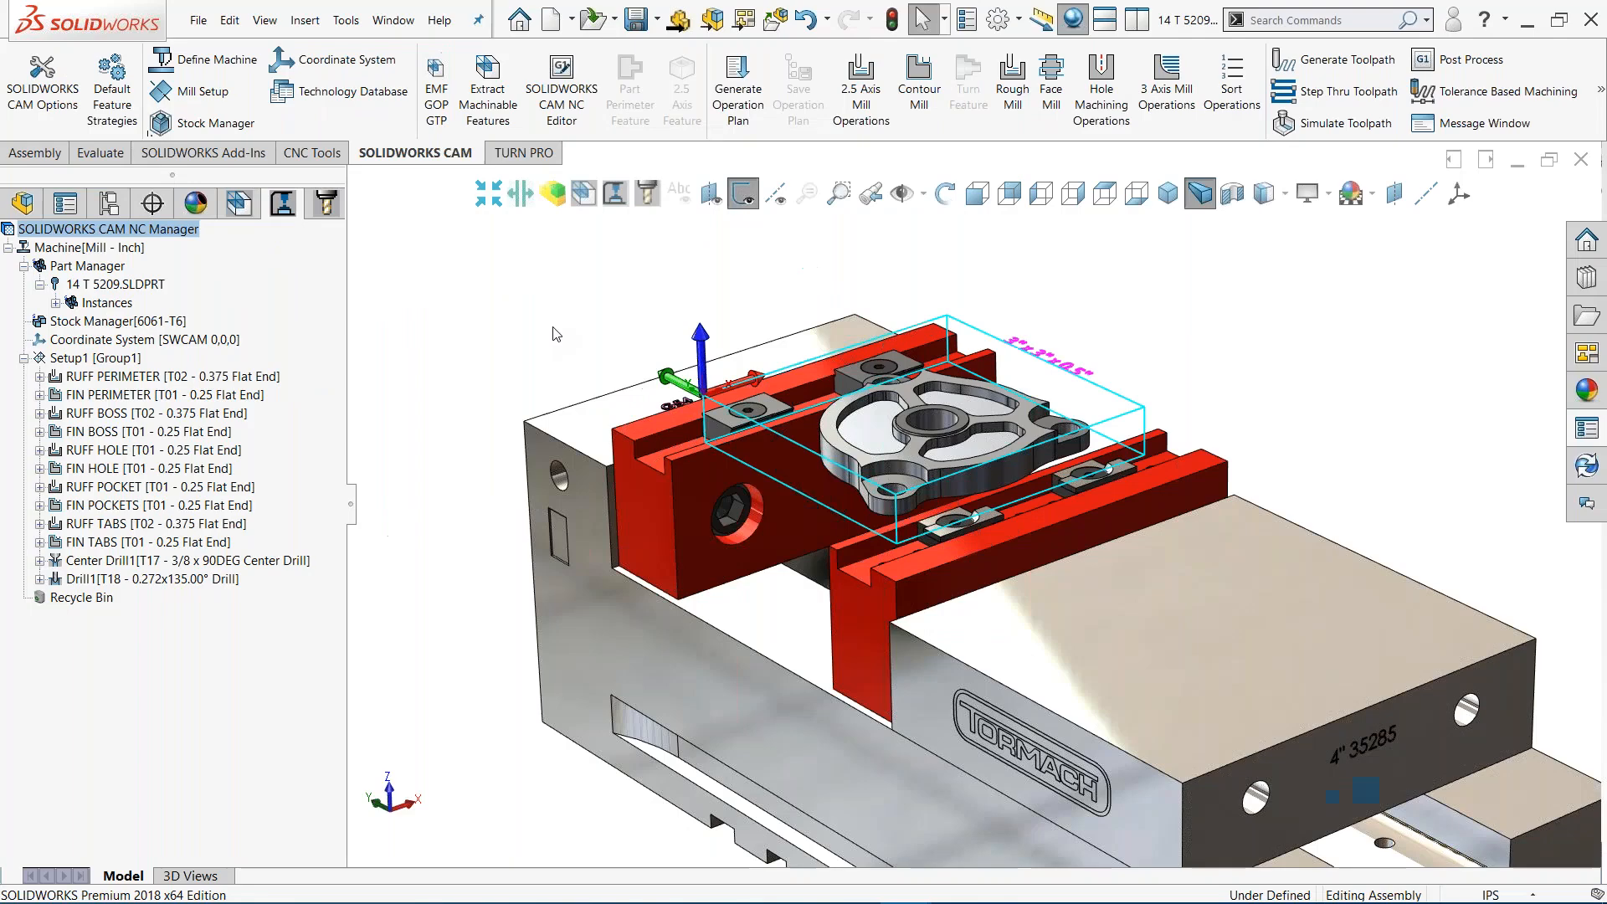
key("ctrl+Tab")
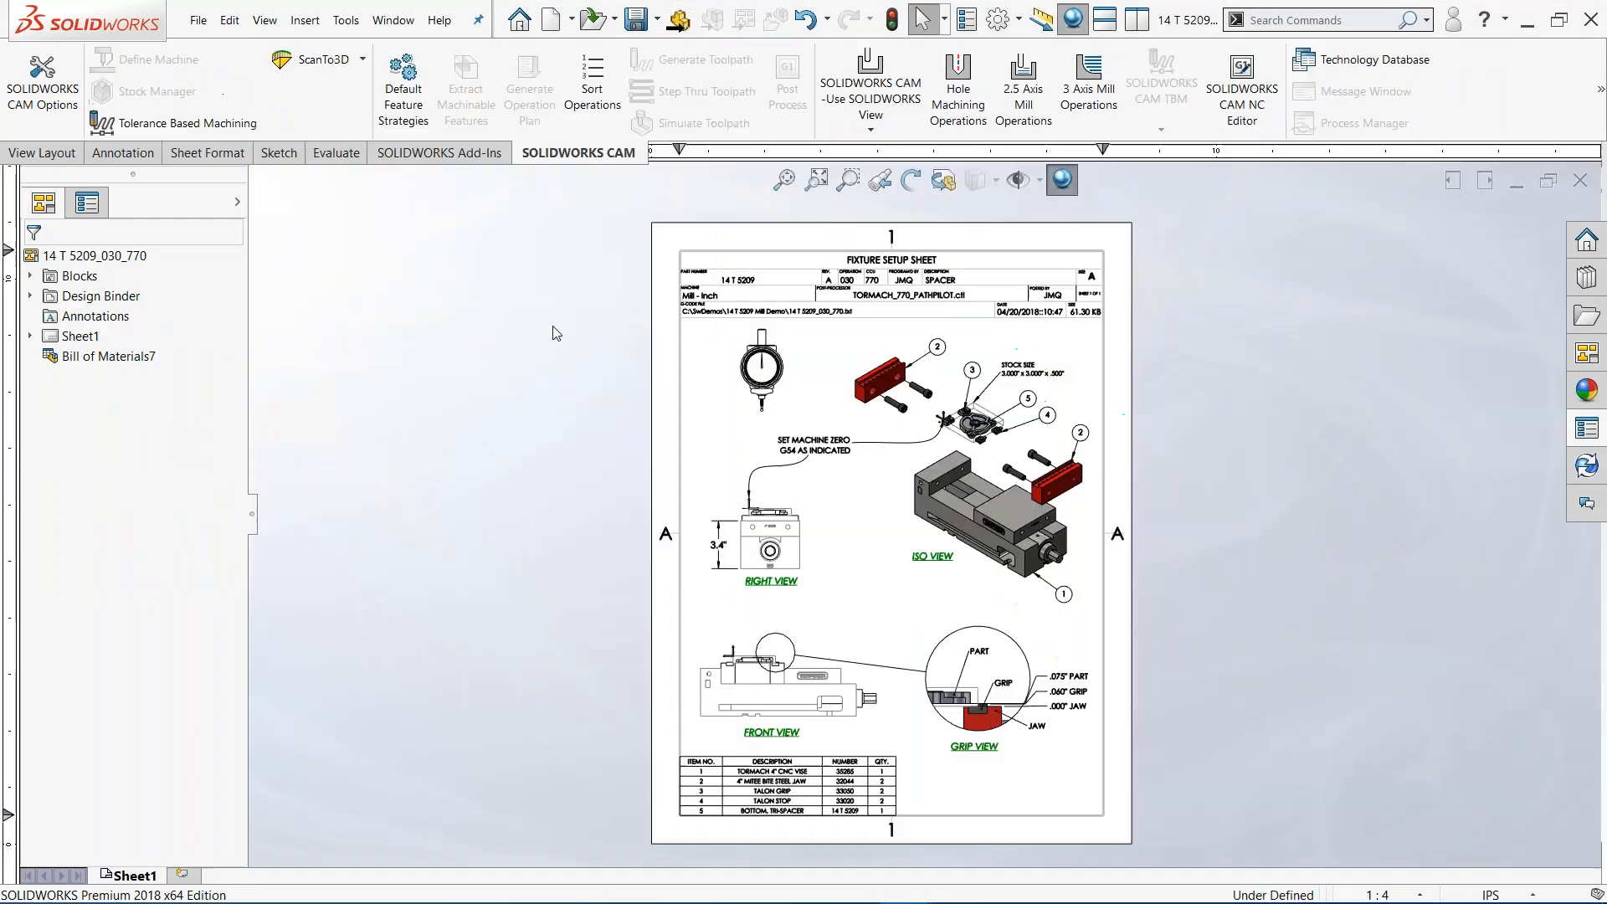
key("space")
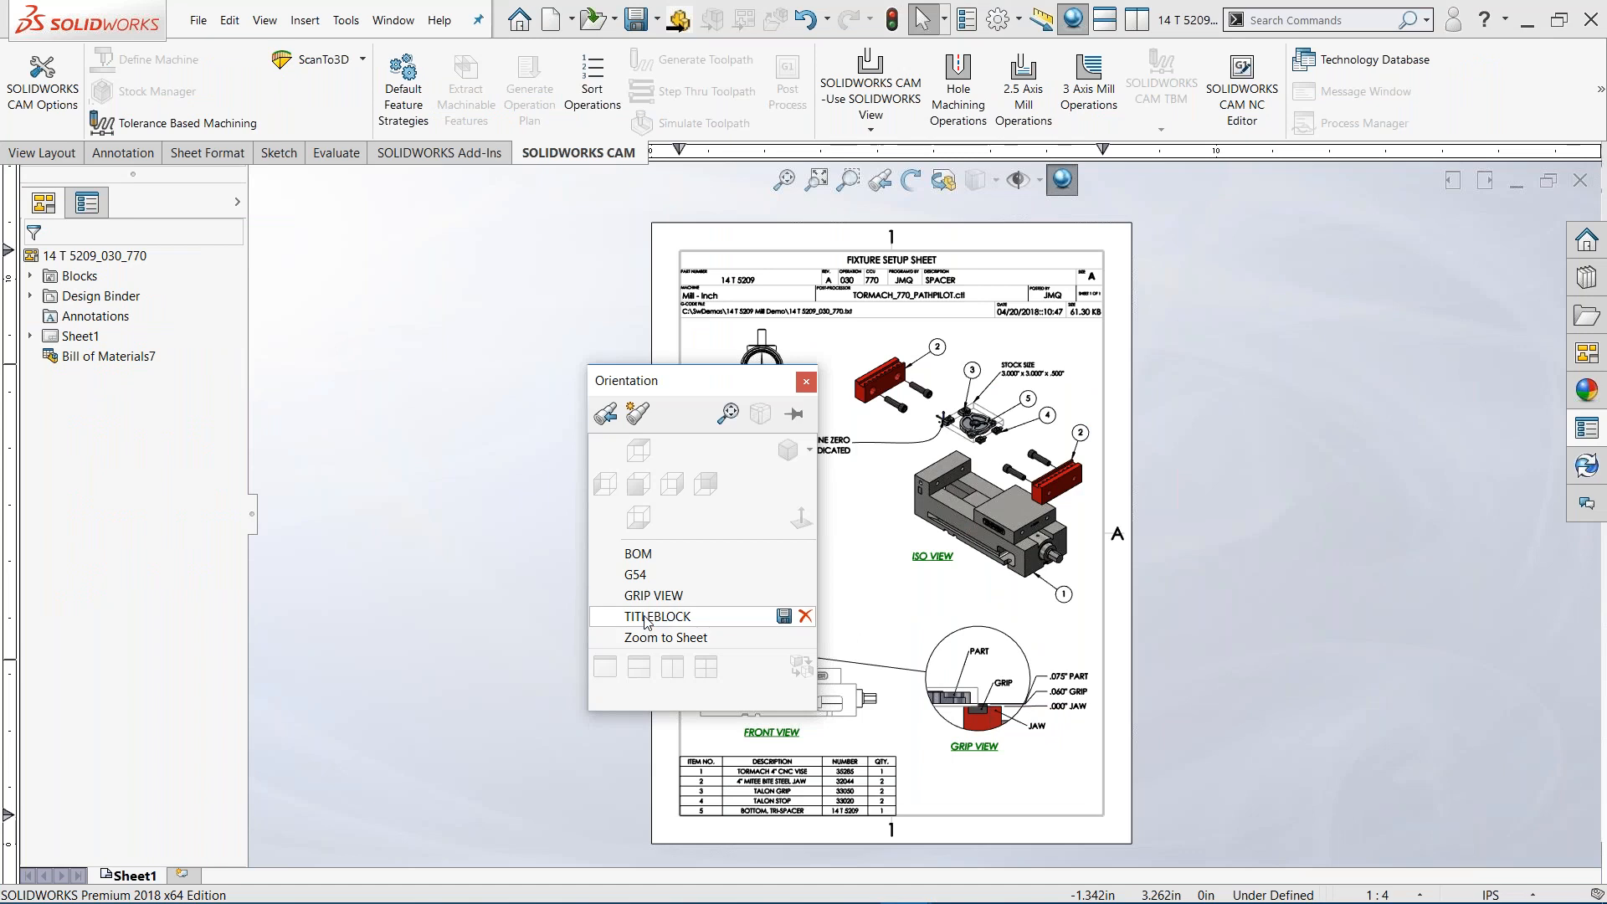
left_click(645, 623)
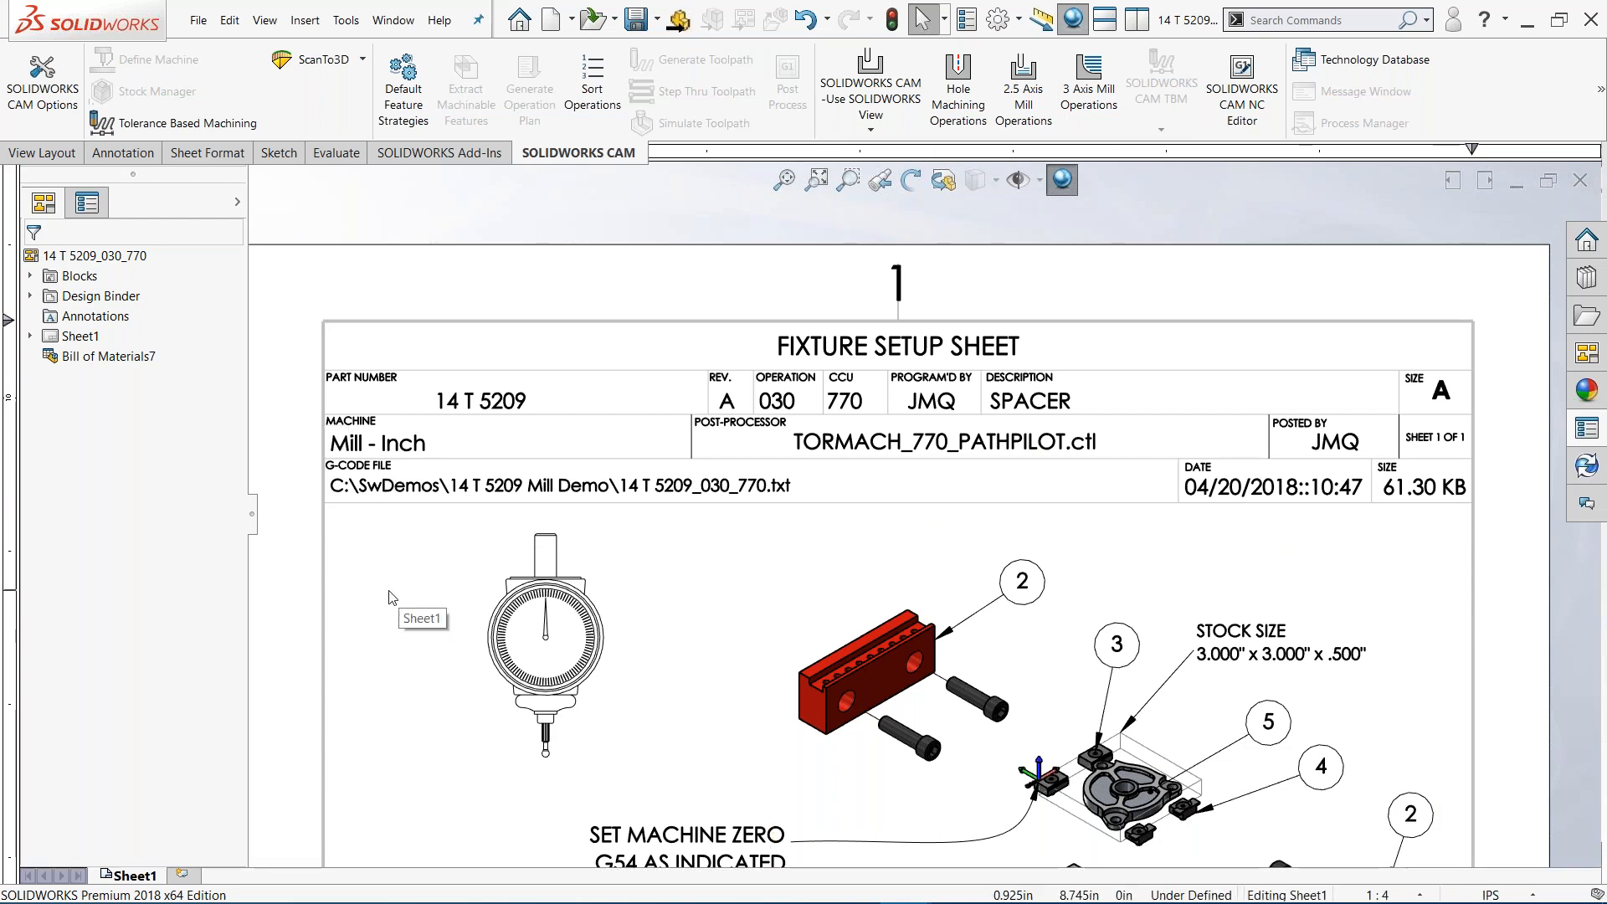
key("space")
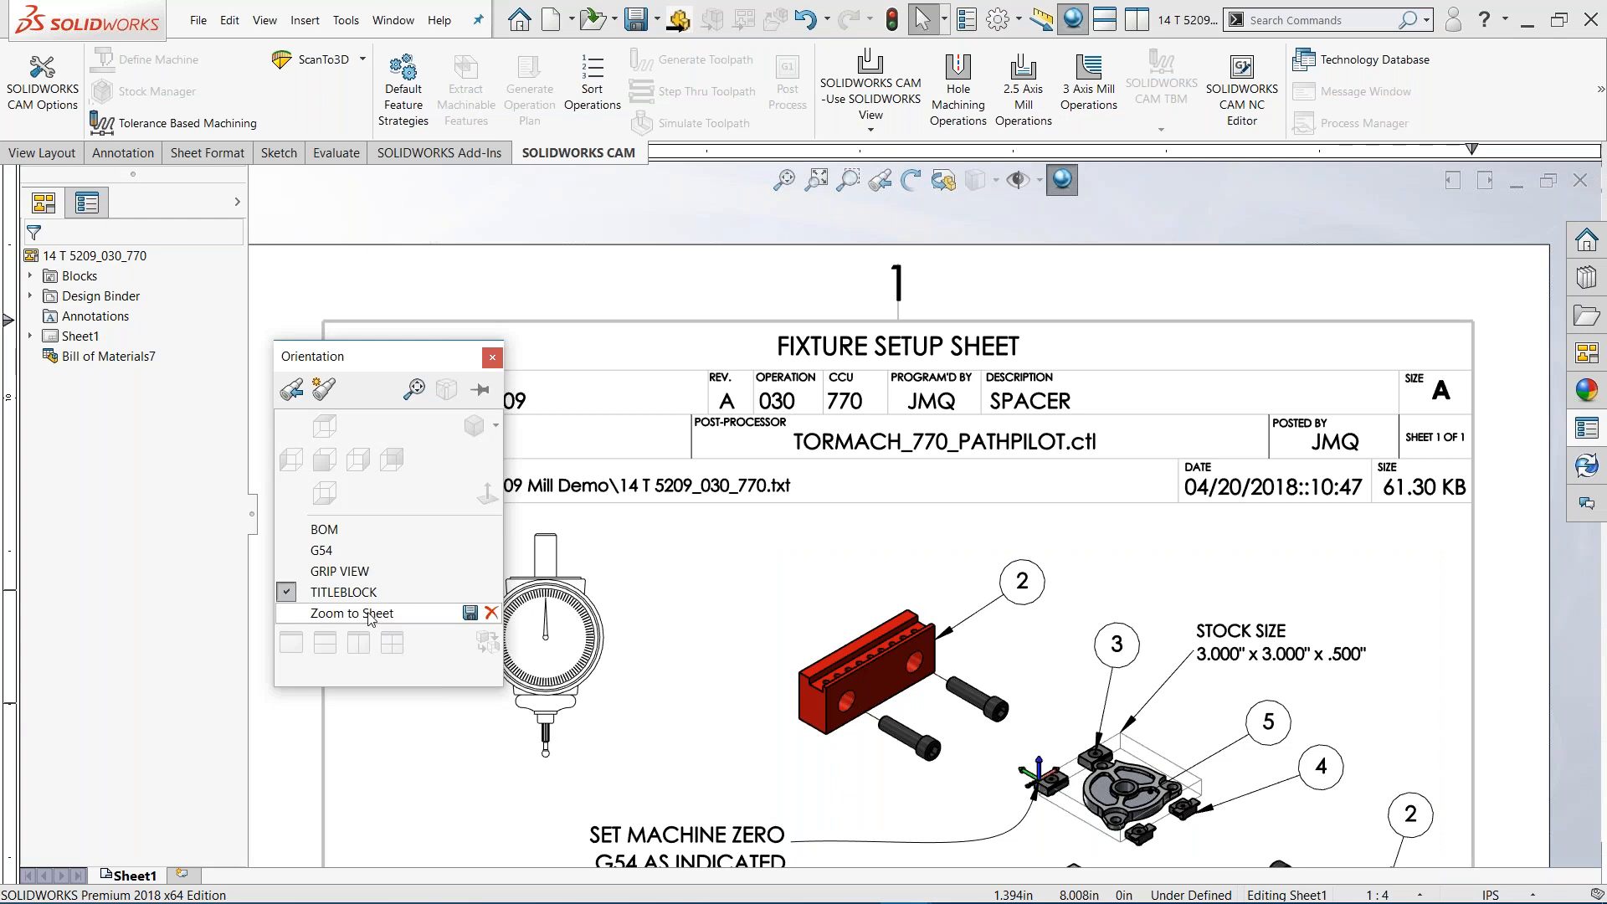
left_click(374, 618)
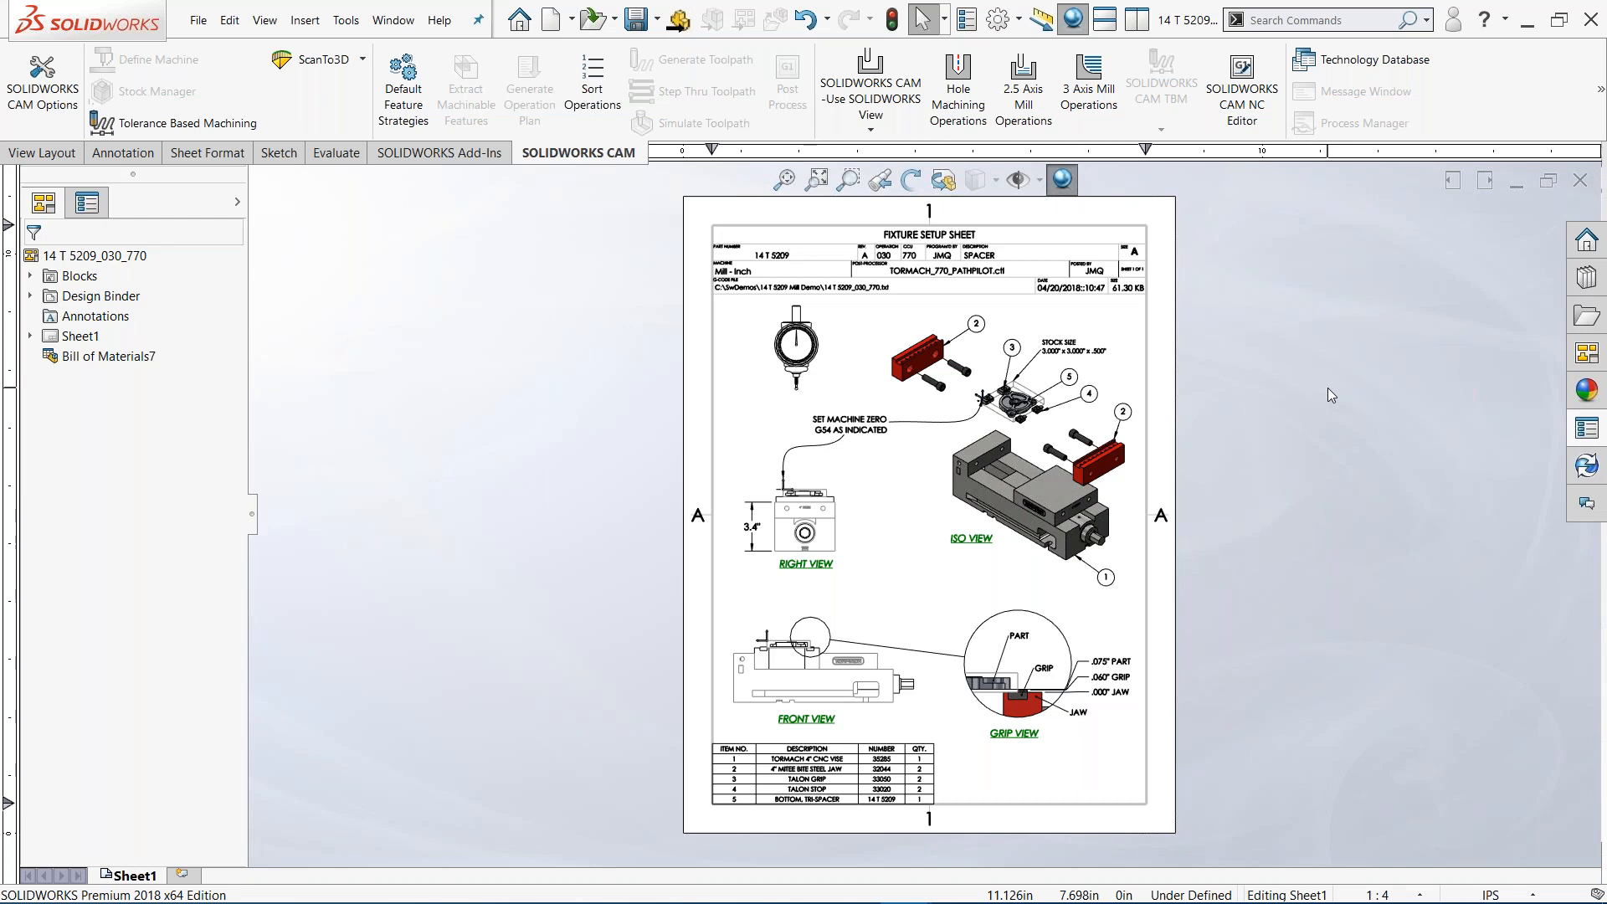
Switch to the PowerPoint slide show and reveal the Post Processing slide's content through the Universal Post Generator item
key("super+Tab")
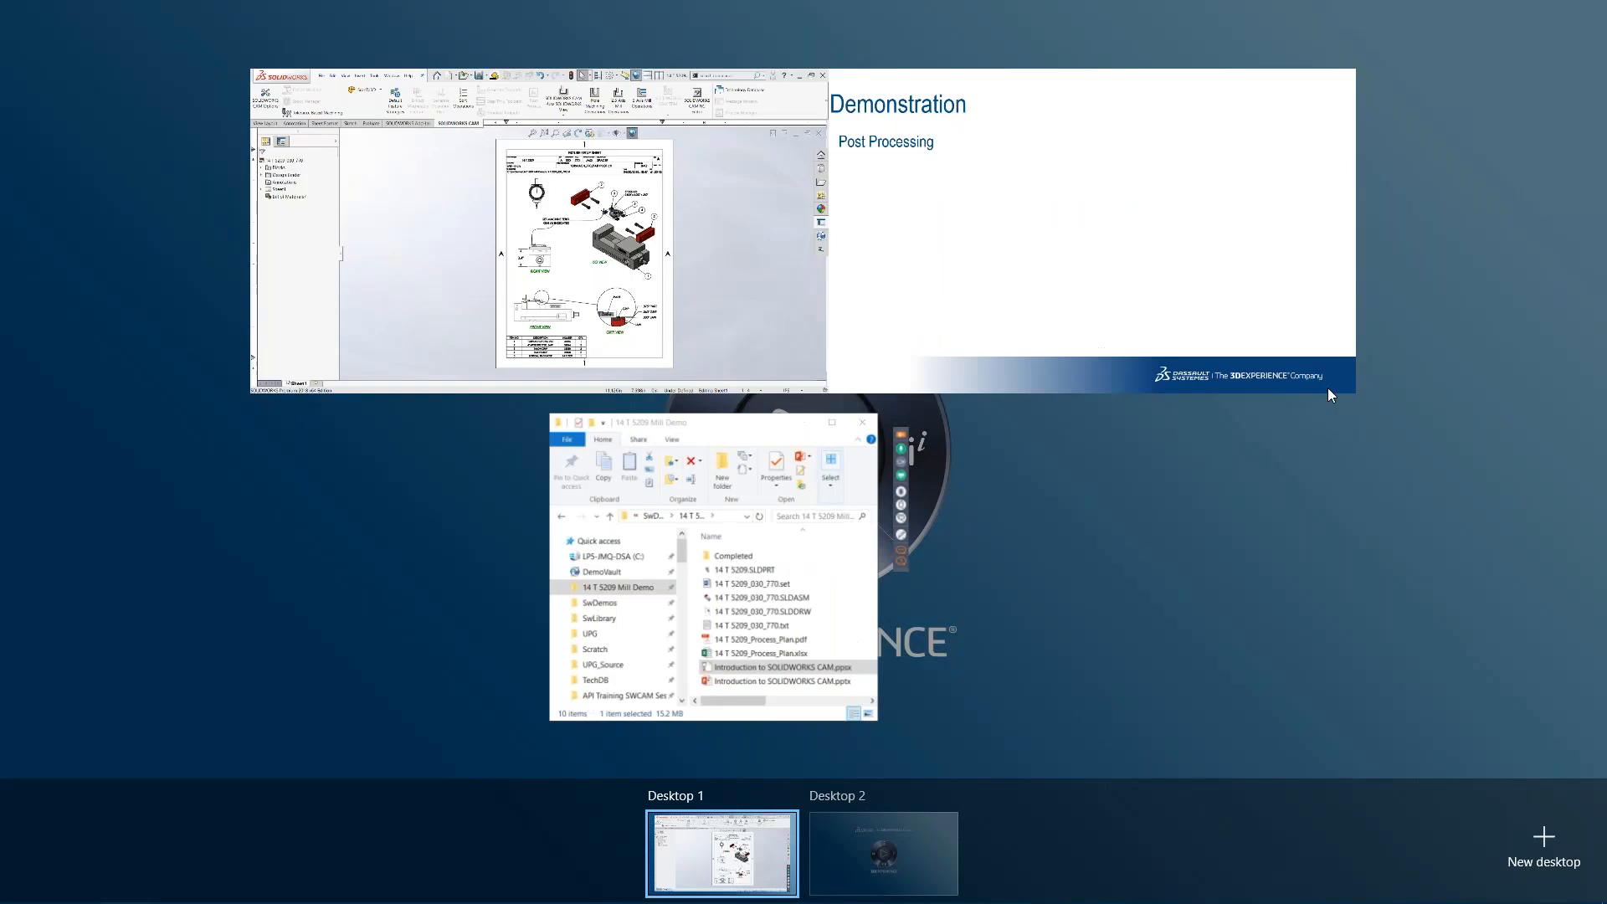
key("Escape")
key("super+Tab")
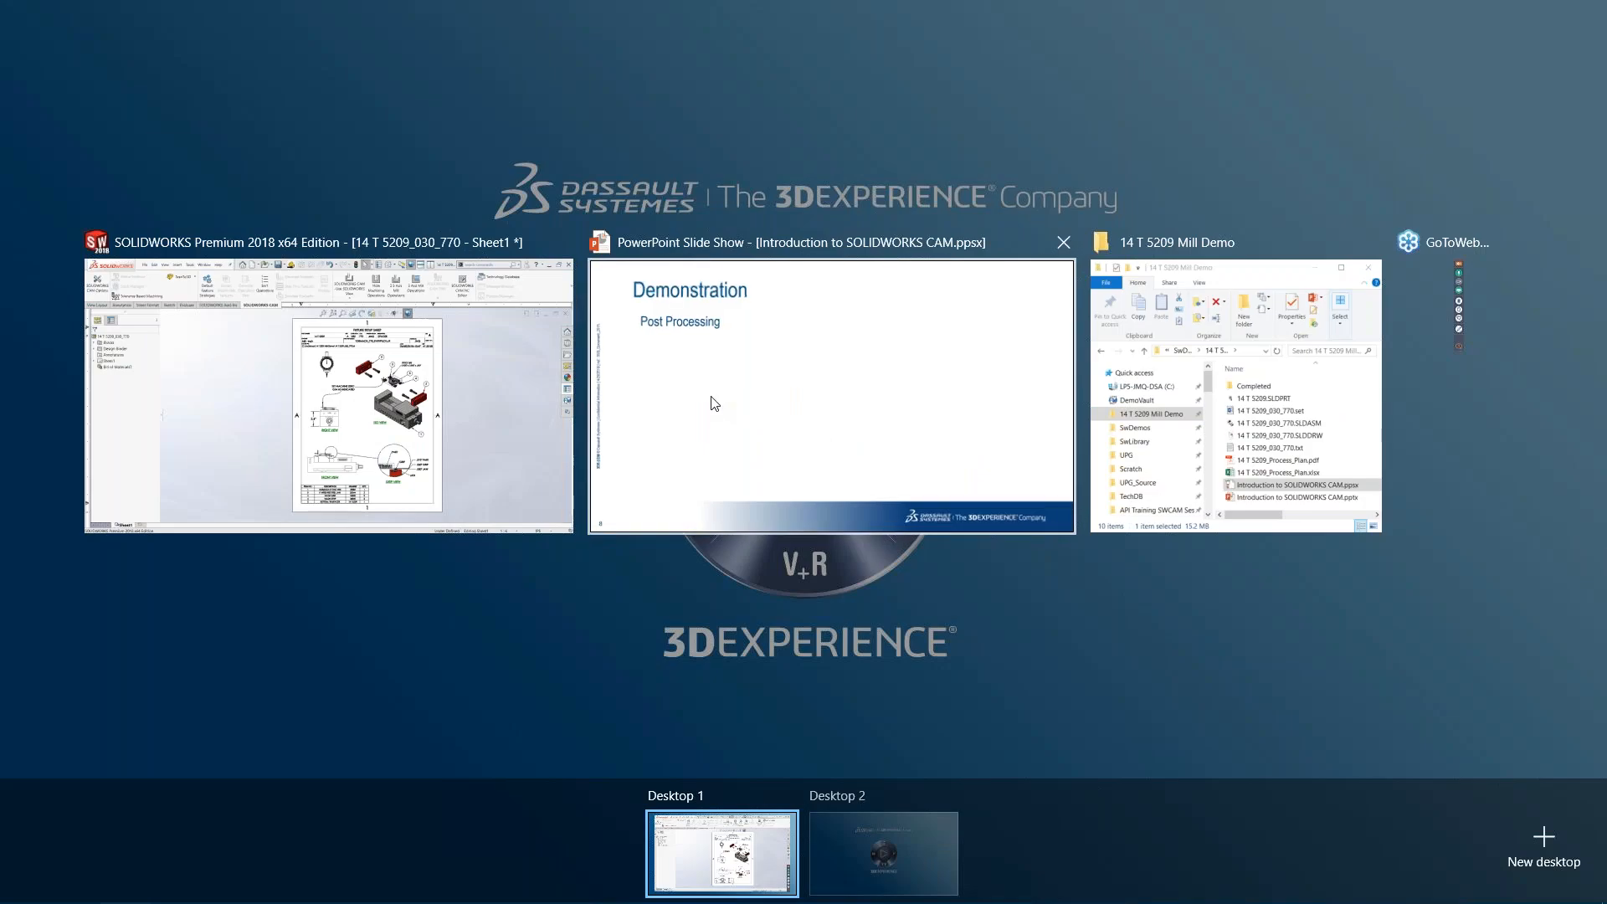
left_click(711, 402)
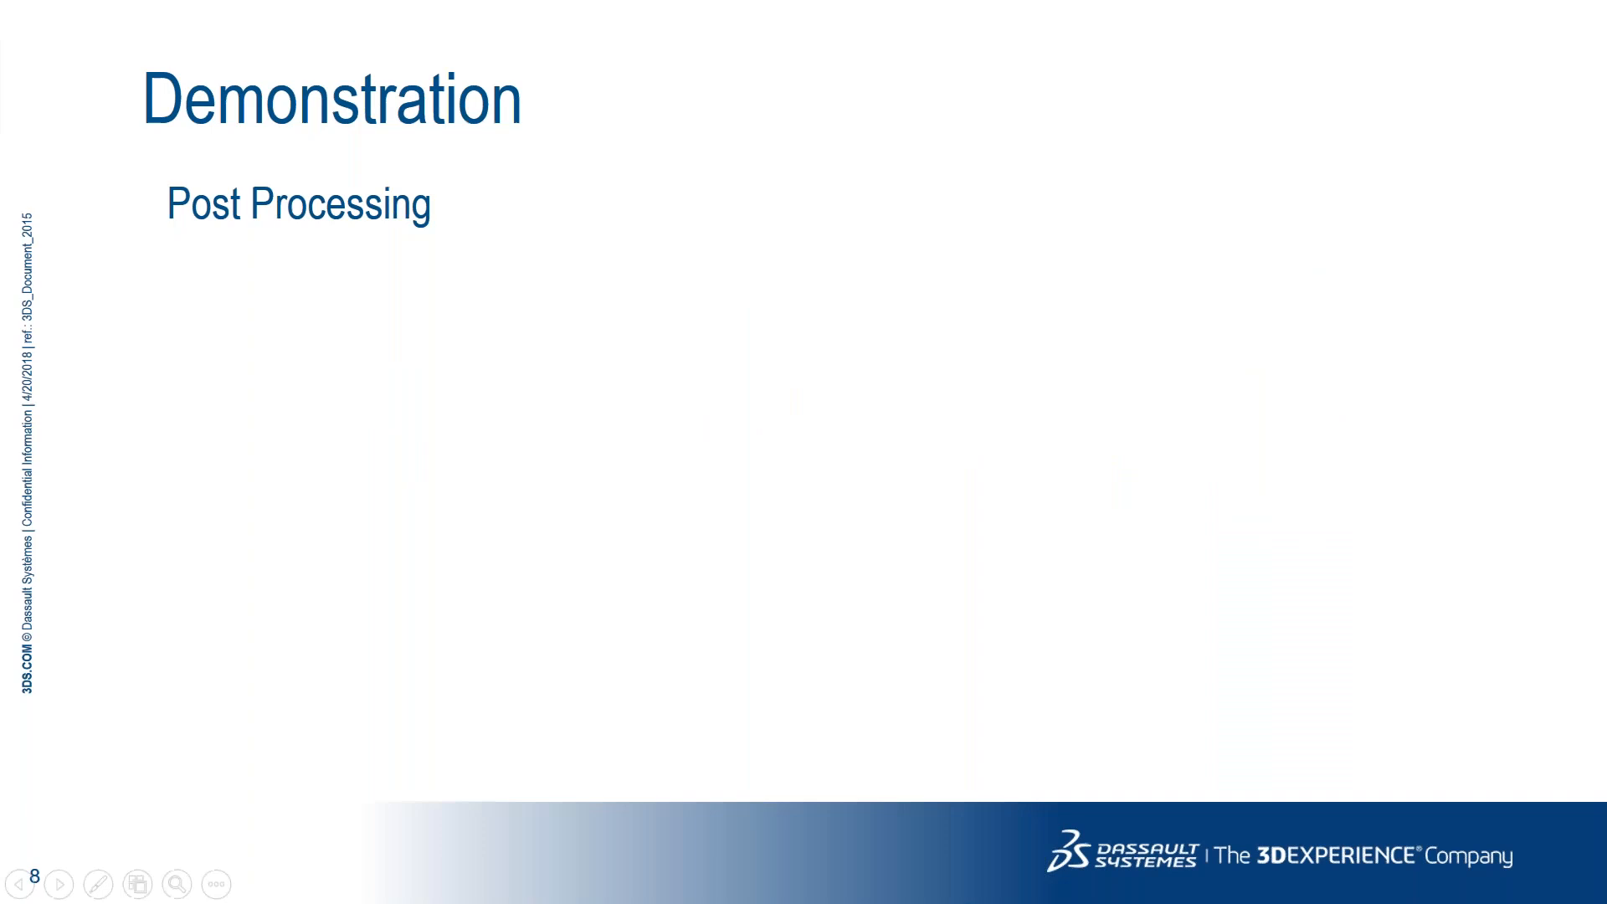
left_click(625, 459)
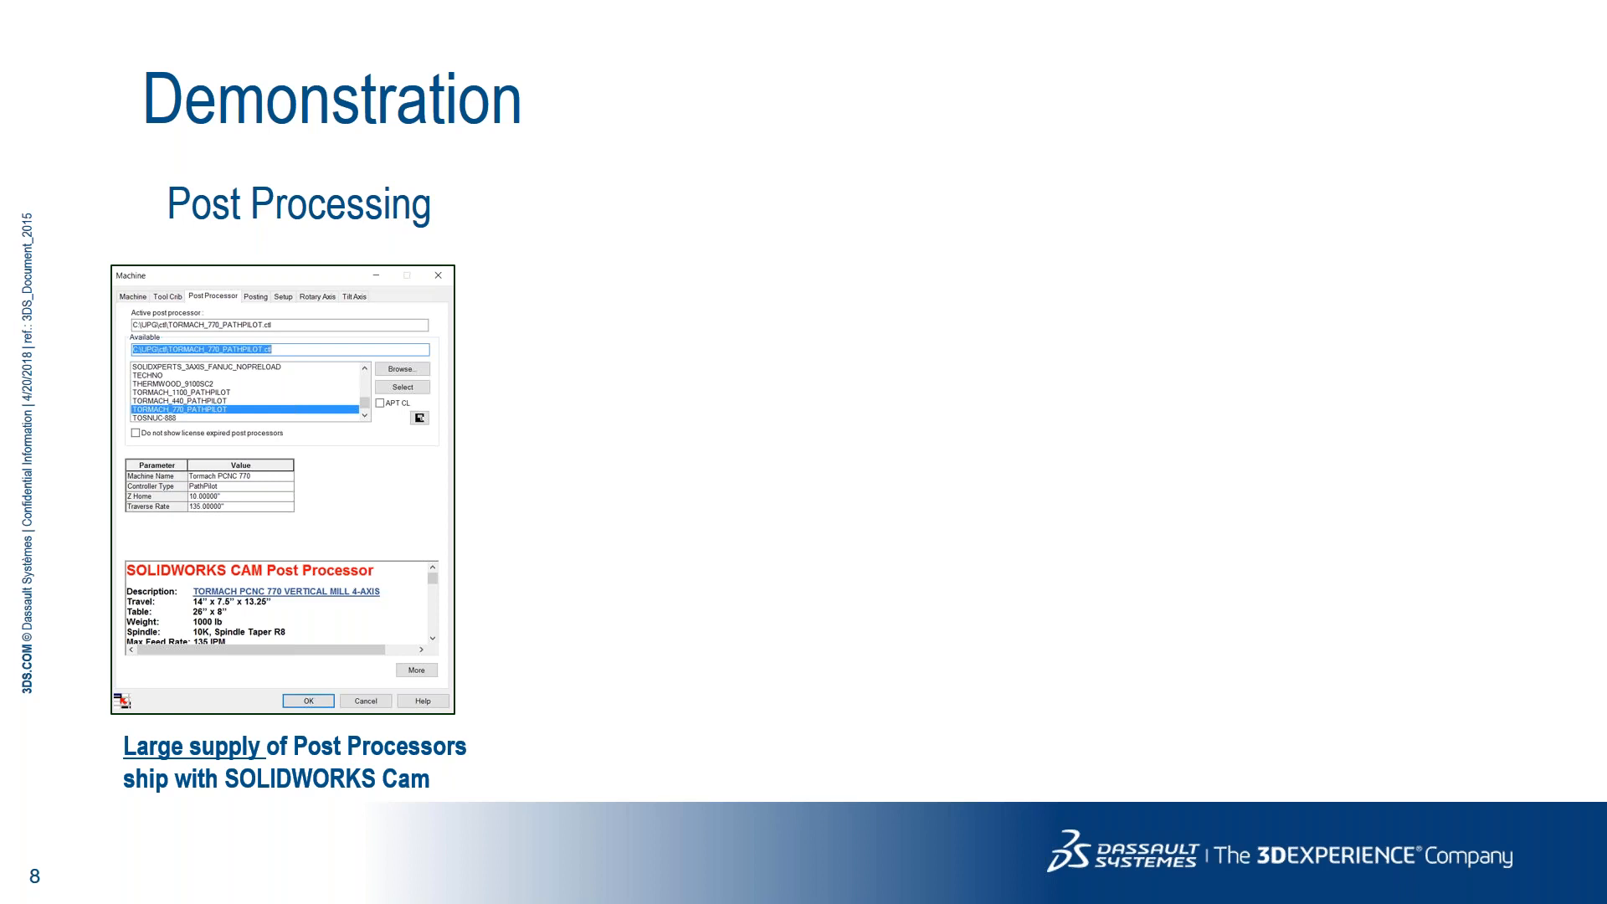
key("Right")
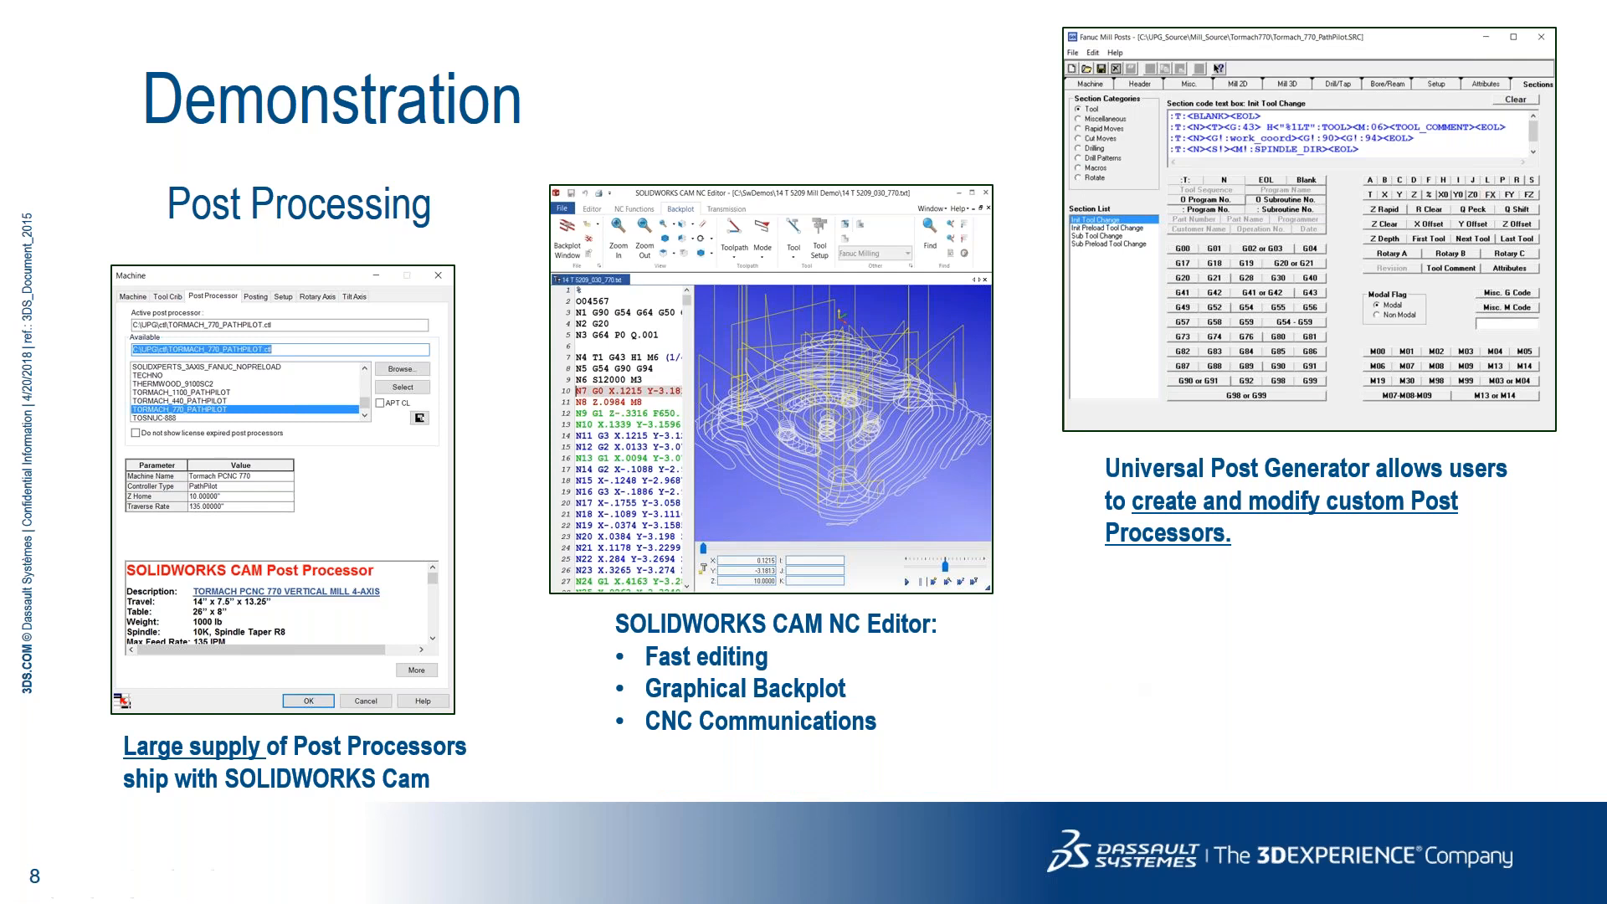
Leave the slide show, launch CAMWorks Universal Post and open the post source file Tormach_770_PathPilot.SRC
key("alt+Tab")
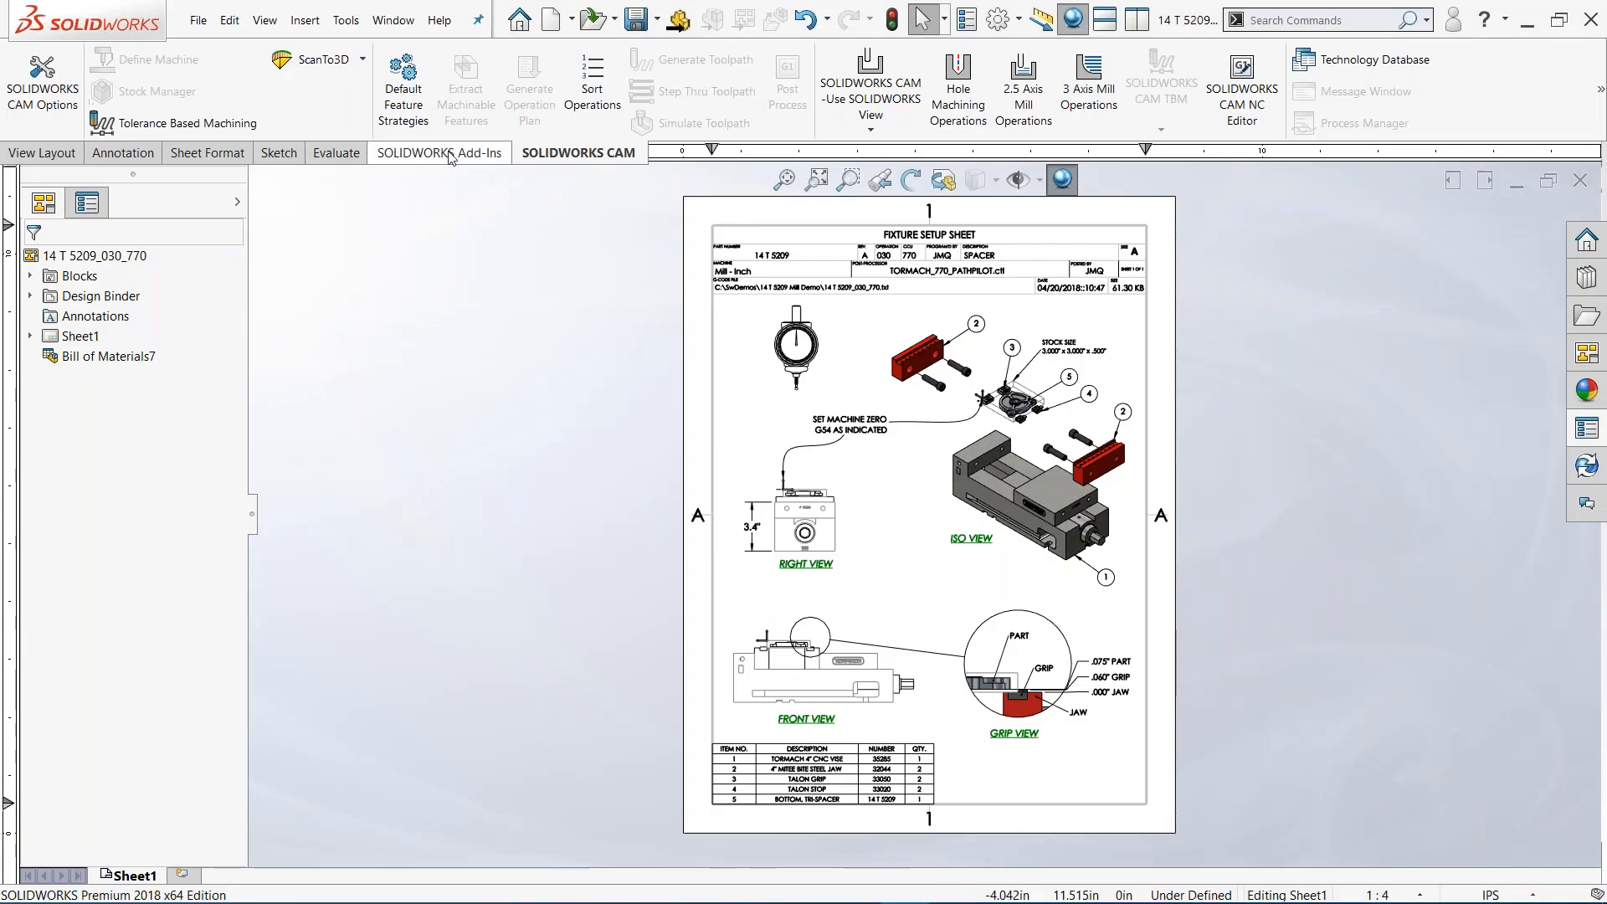
mouse_move(493, 900)
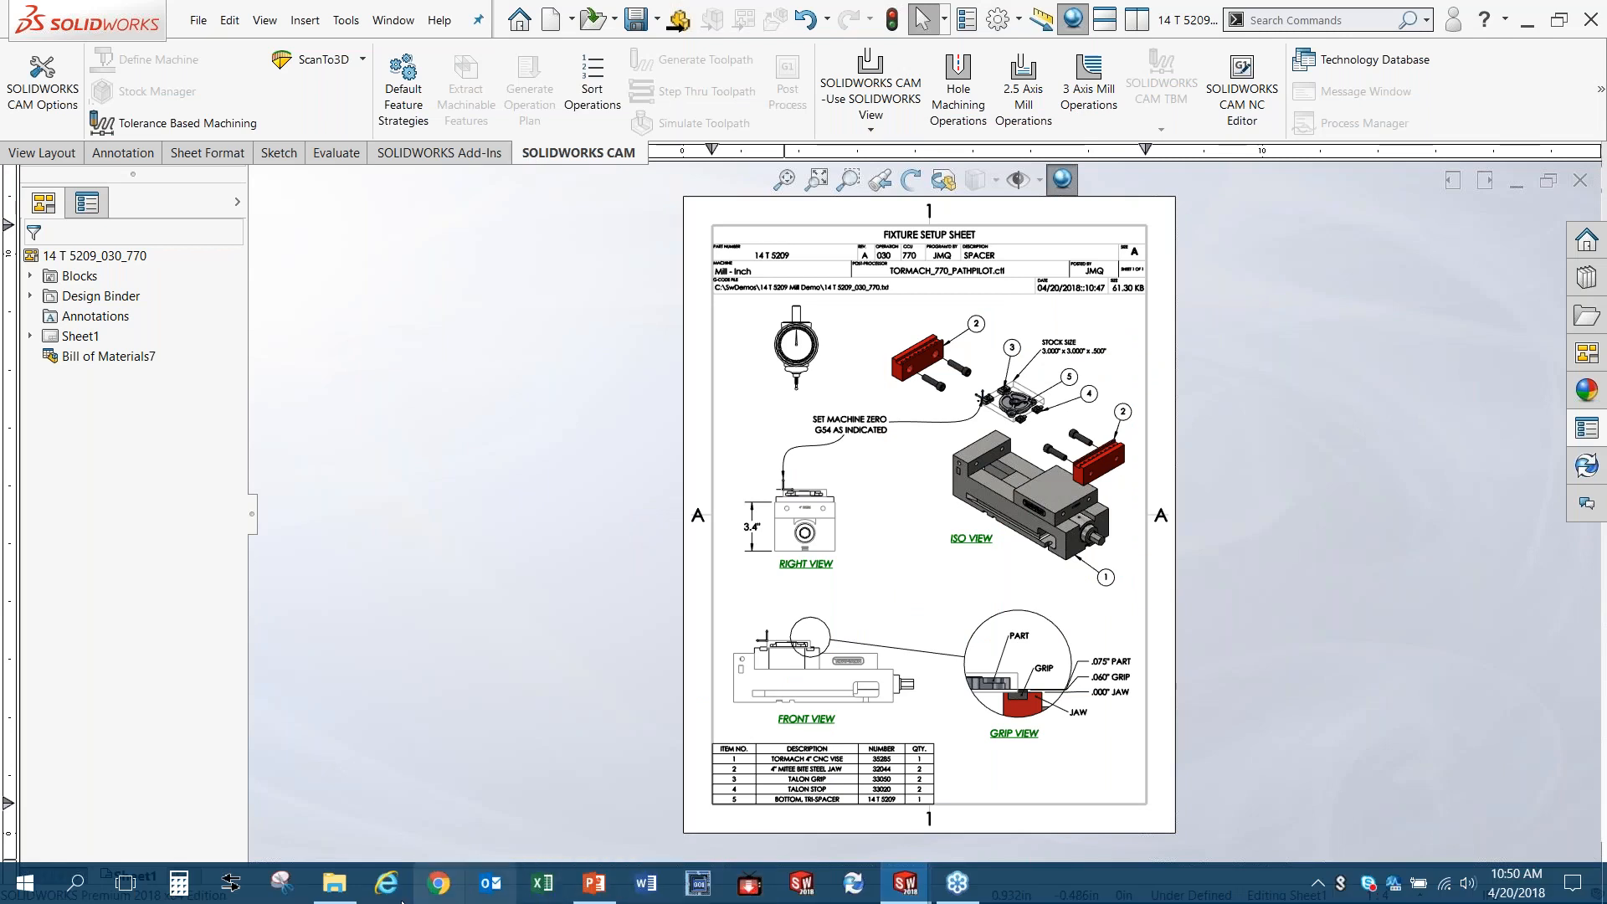
left_click(698, 883)
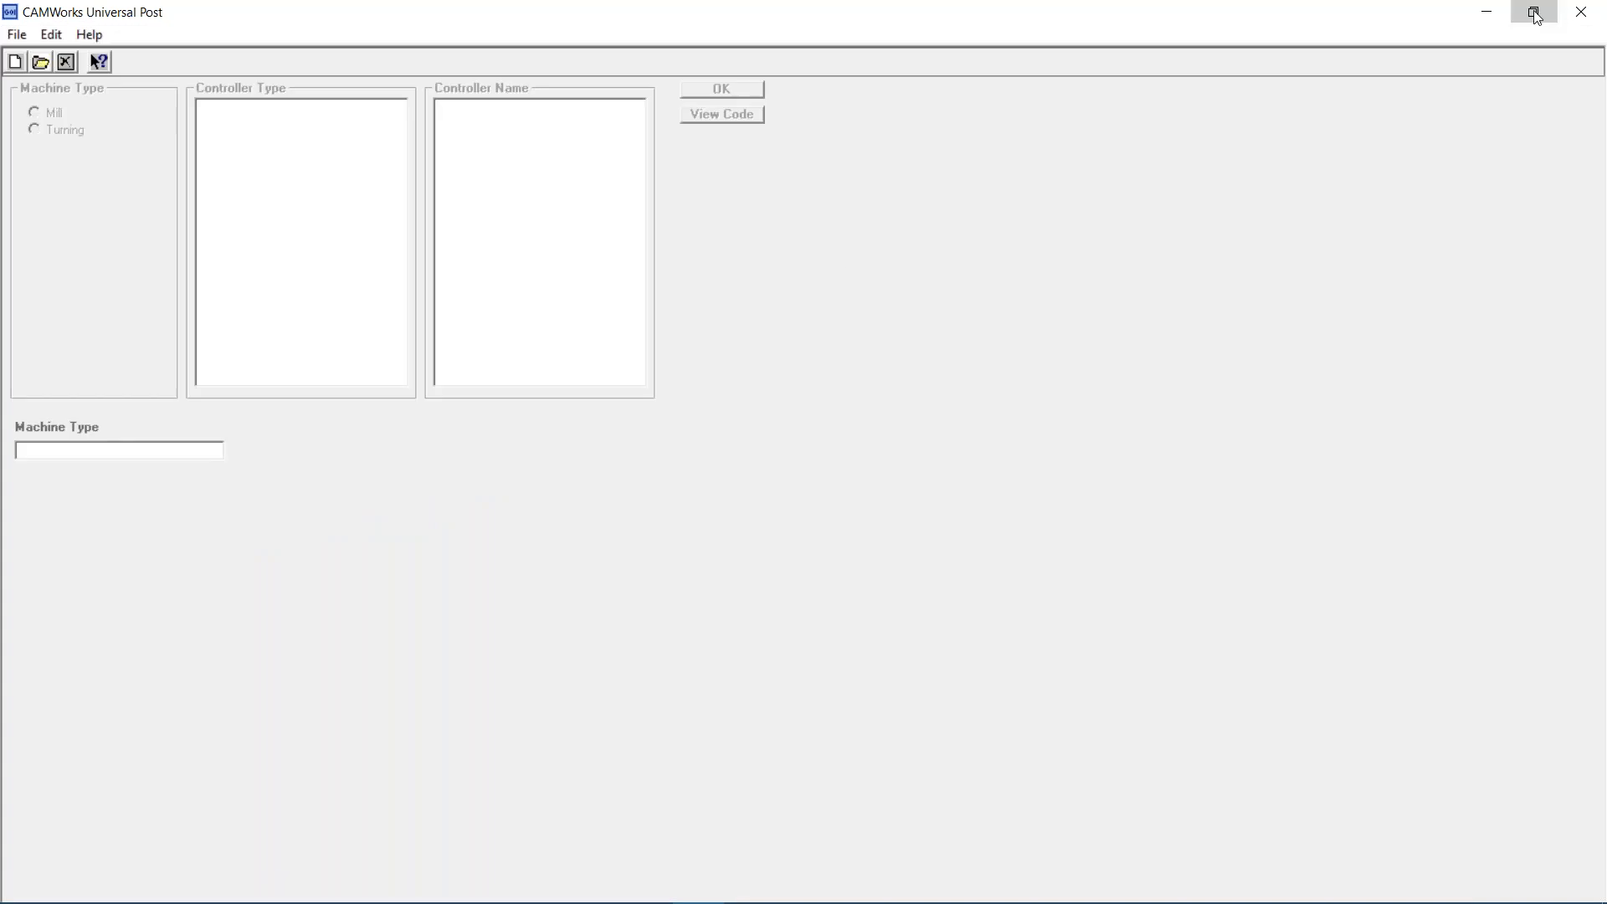
left_click(1534, 12)
left_click_drag(493, 115, 873, 138)
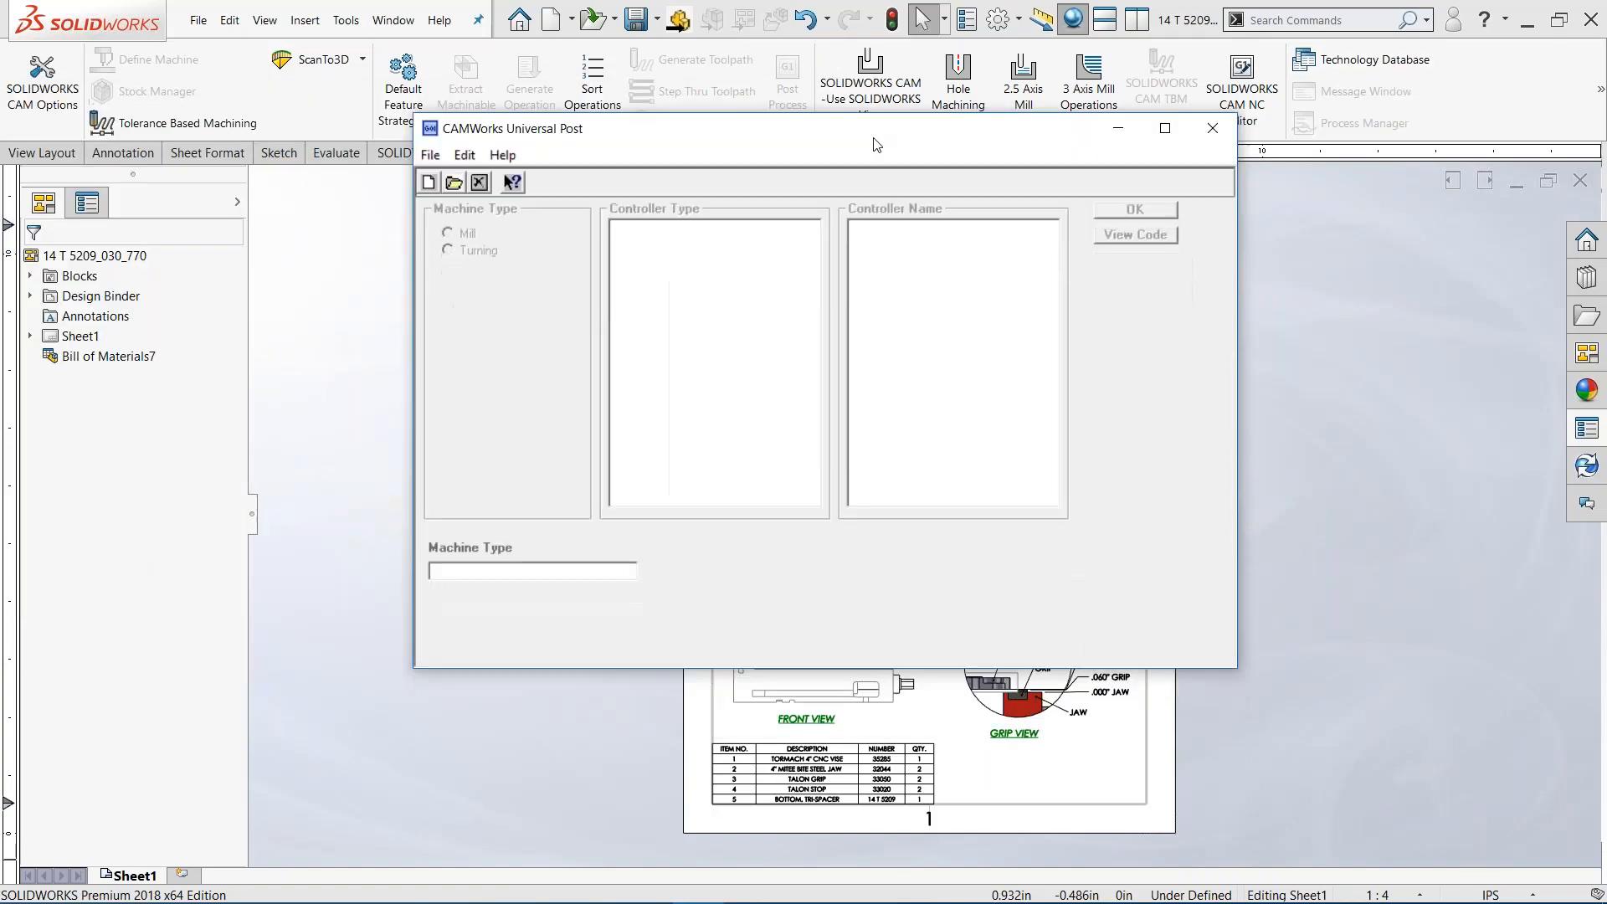
left_click(430, 155)
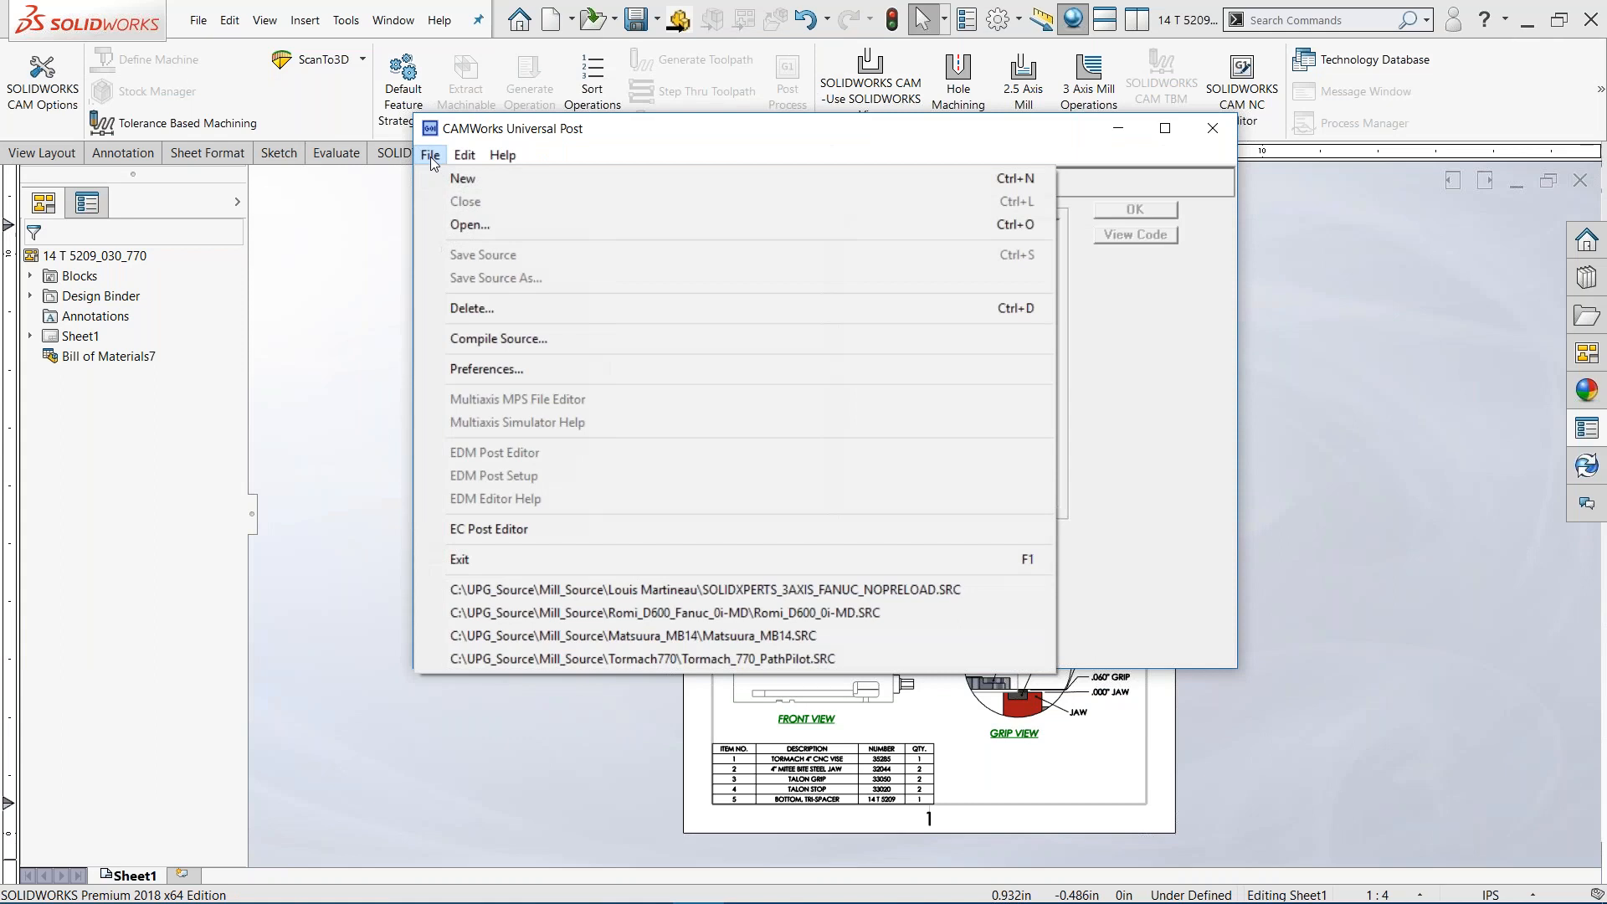
left_click(626, 660)
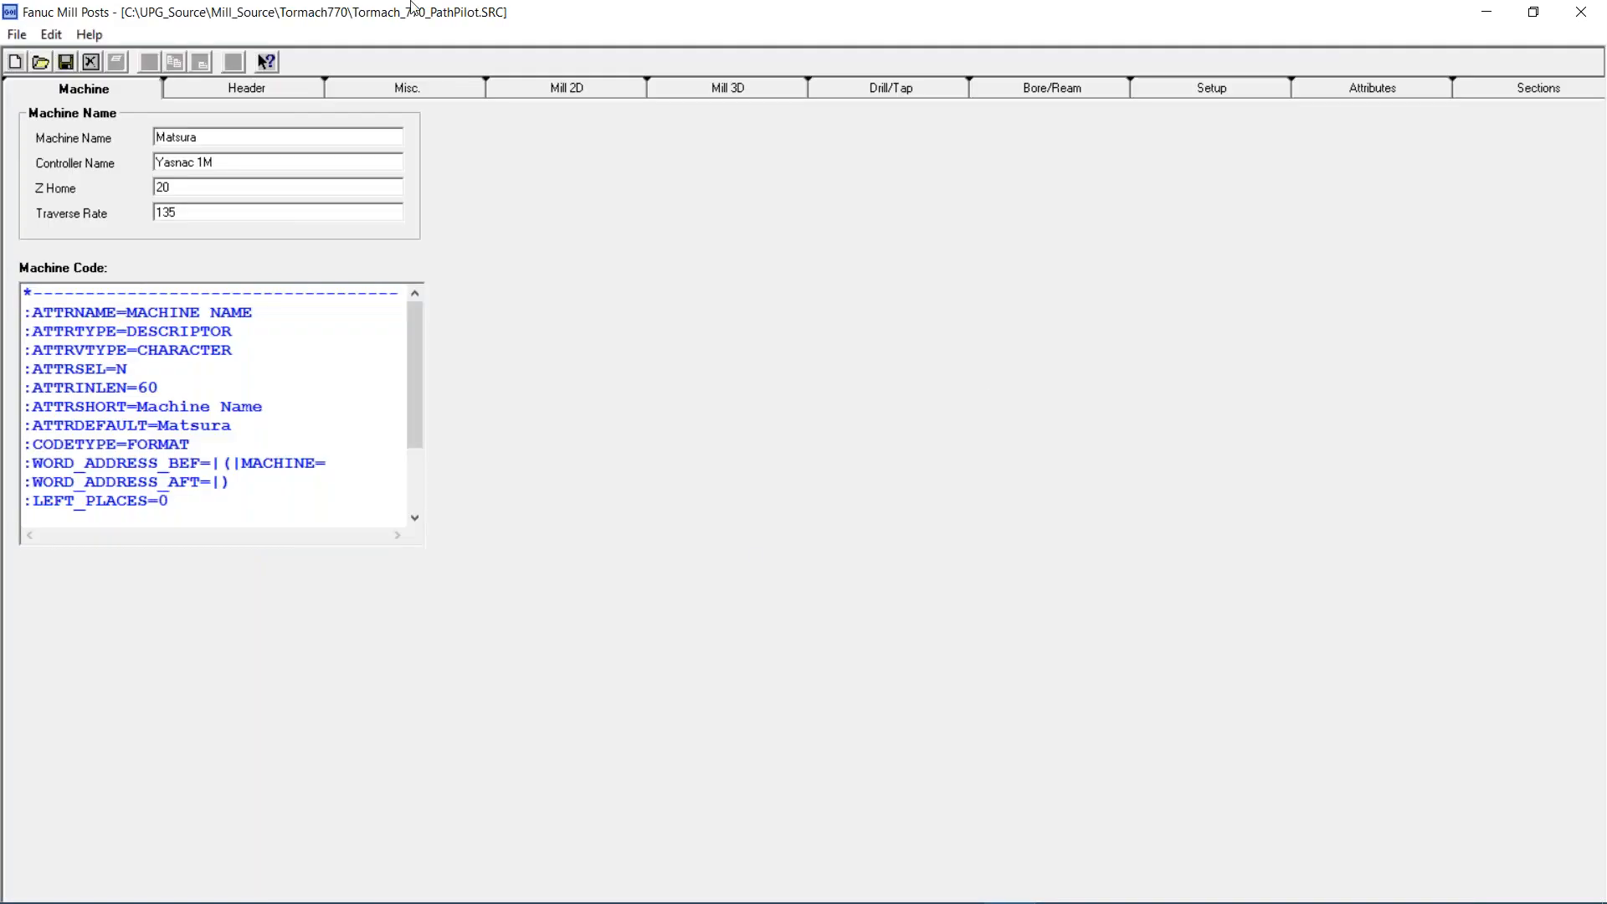
Arrange the post source editor as a smaller floating window and review its Header and Misc. settings
left_click(1534, 12)
left_click_drag(288, 85, 904, 104)
left_click_drag(1185, 117, 1605, 117)
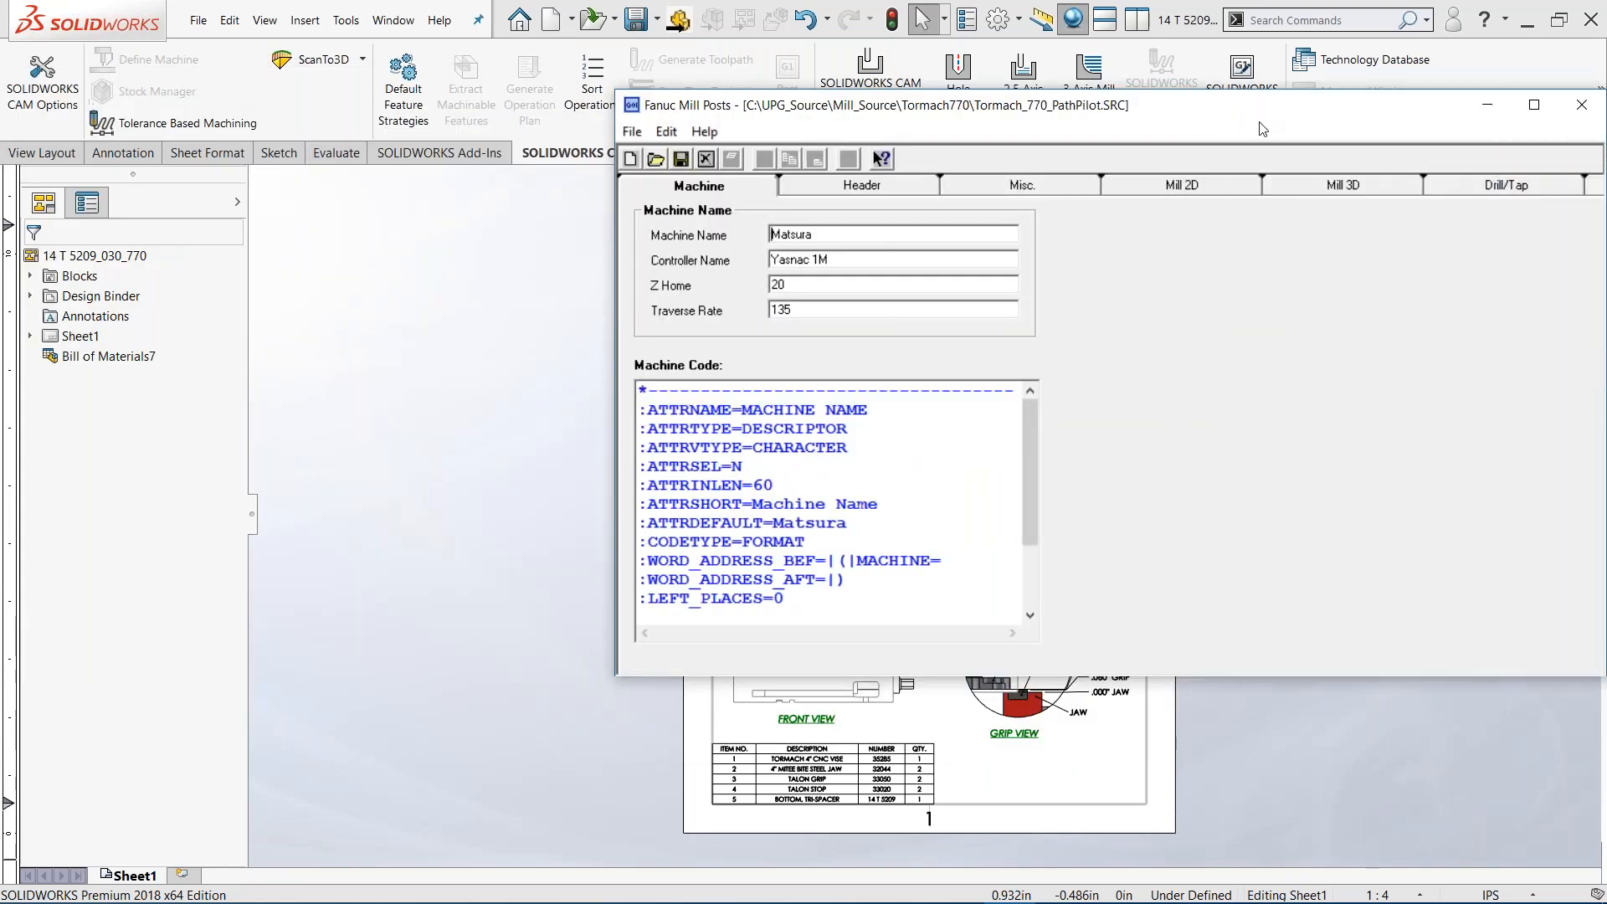
left_click_drag(944, 105, 579, 71)
left_click(400, 152)
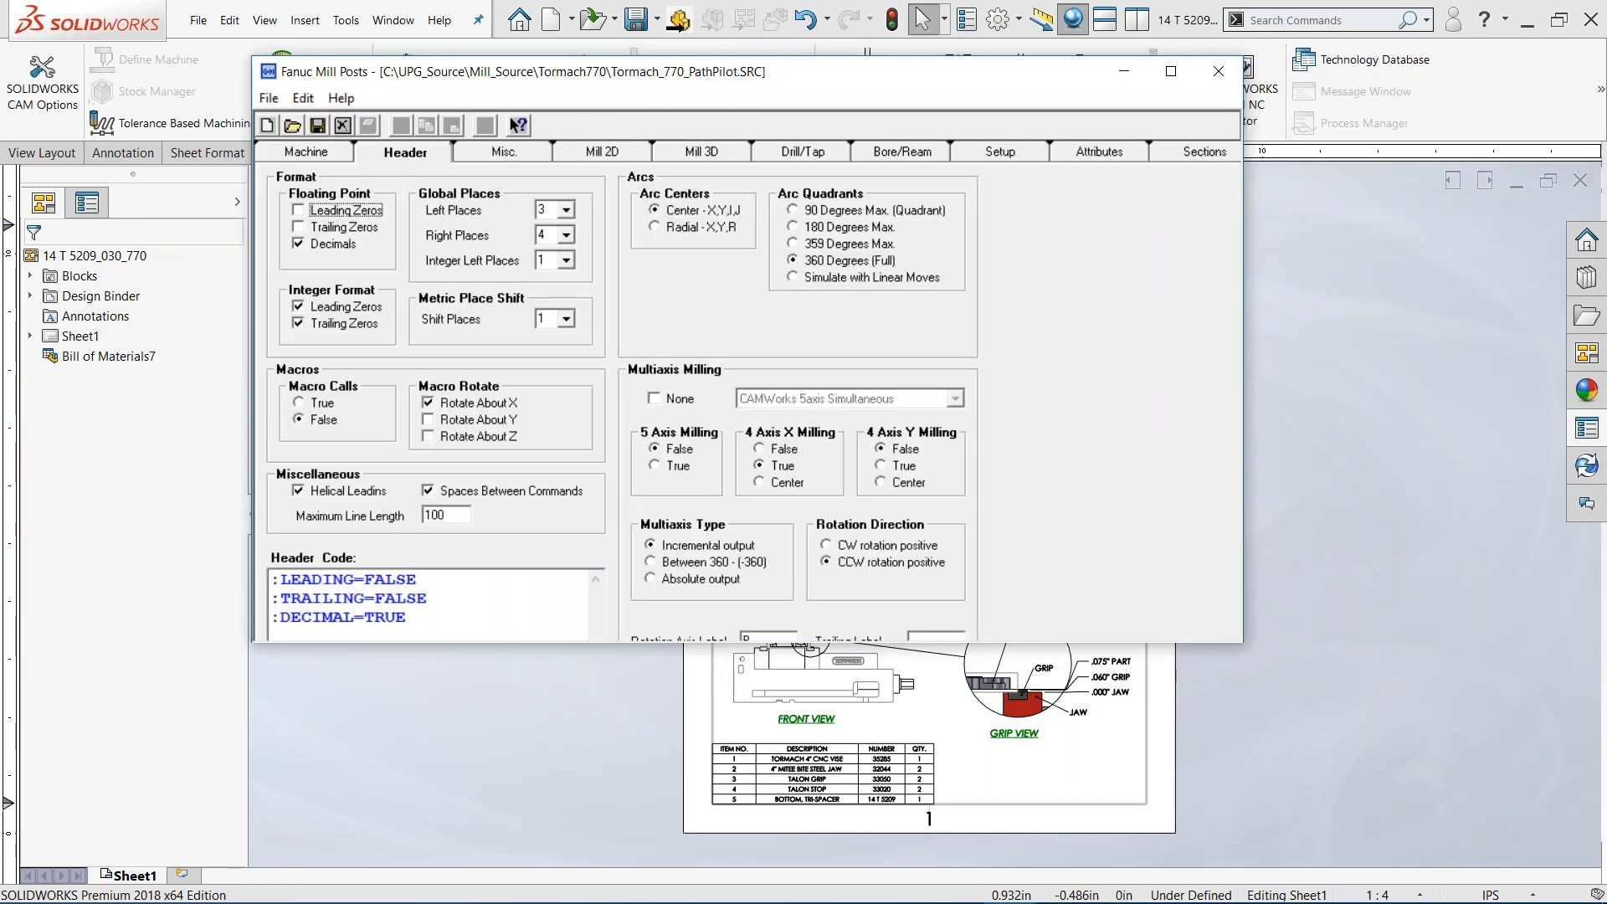
left_click_drag(1242, 642, 1383, 777)
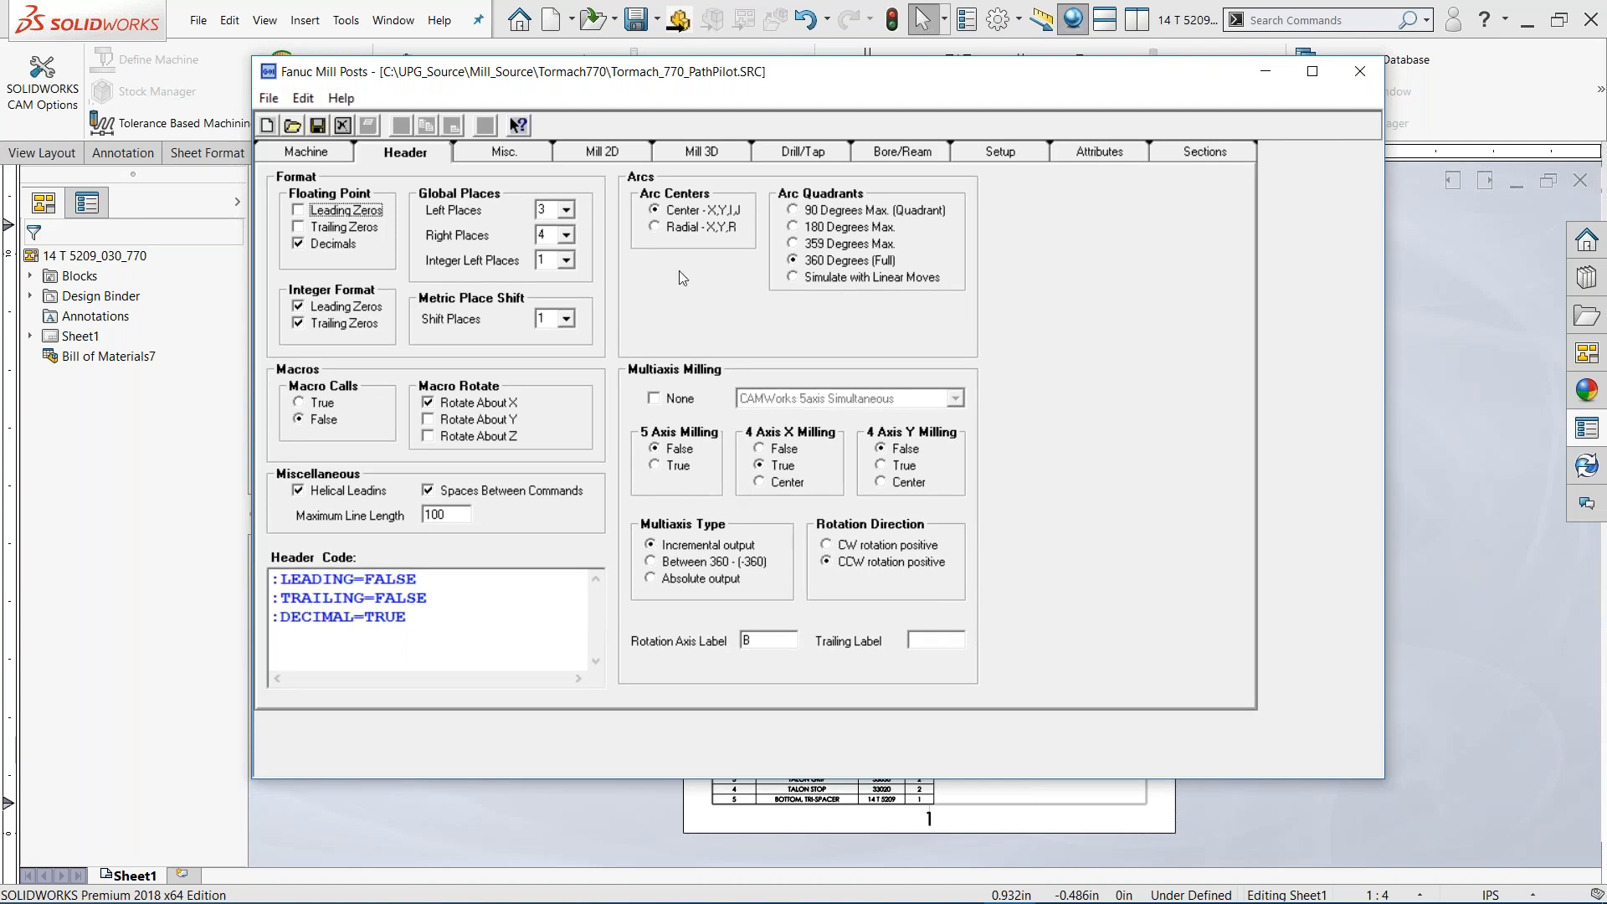
left_click(505, 153)
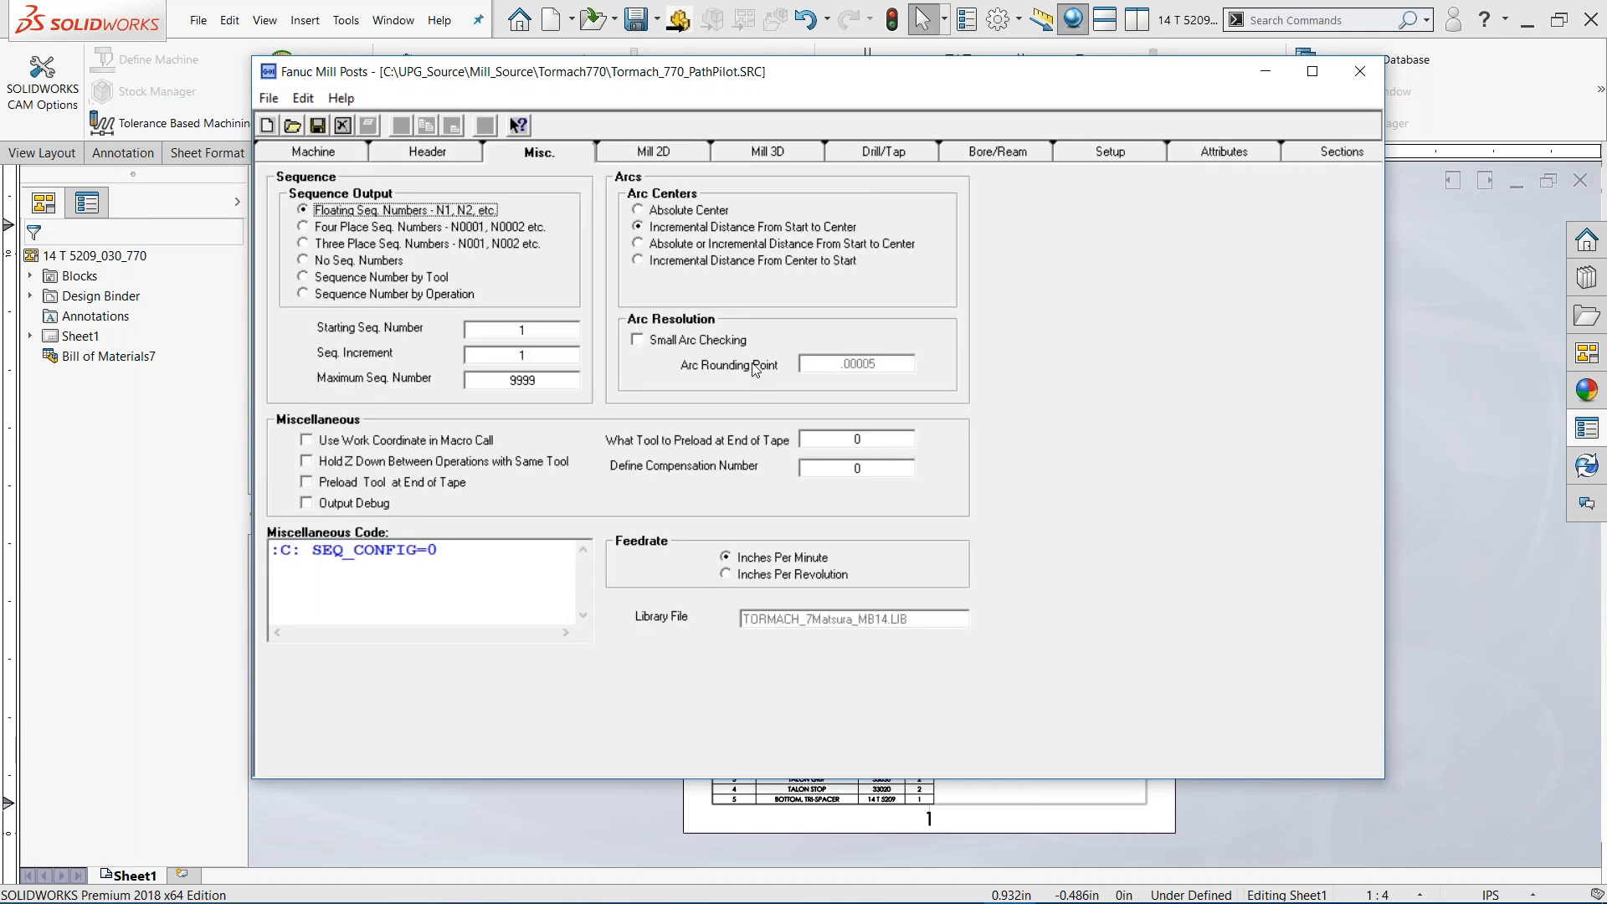
Review the Init Tool Change and Sub Tool Change code in the post source's Tool sections, then close the post source editor
left_click(1342, 153)
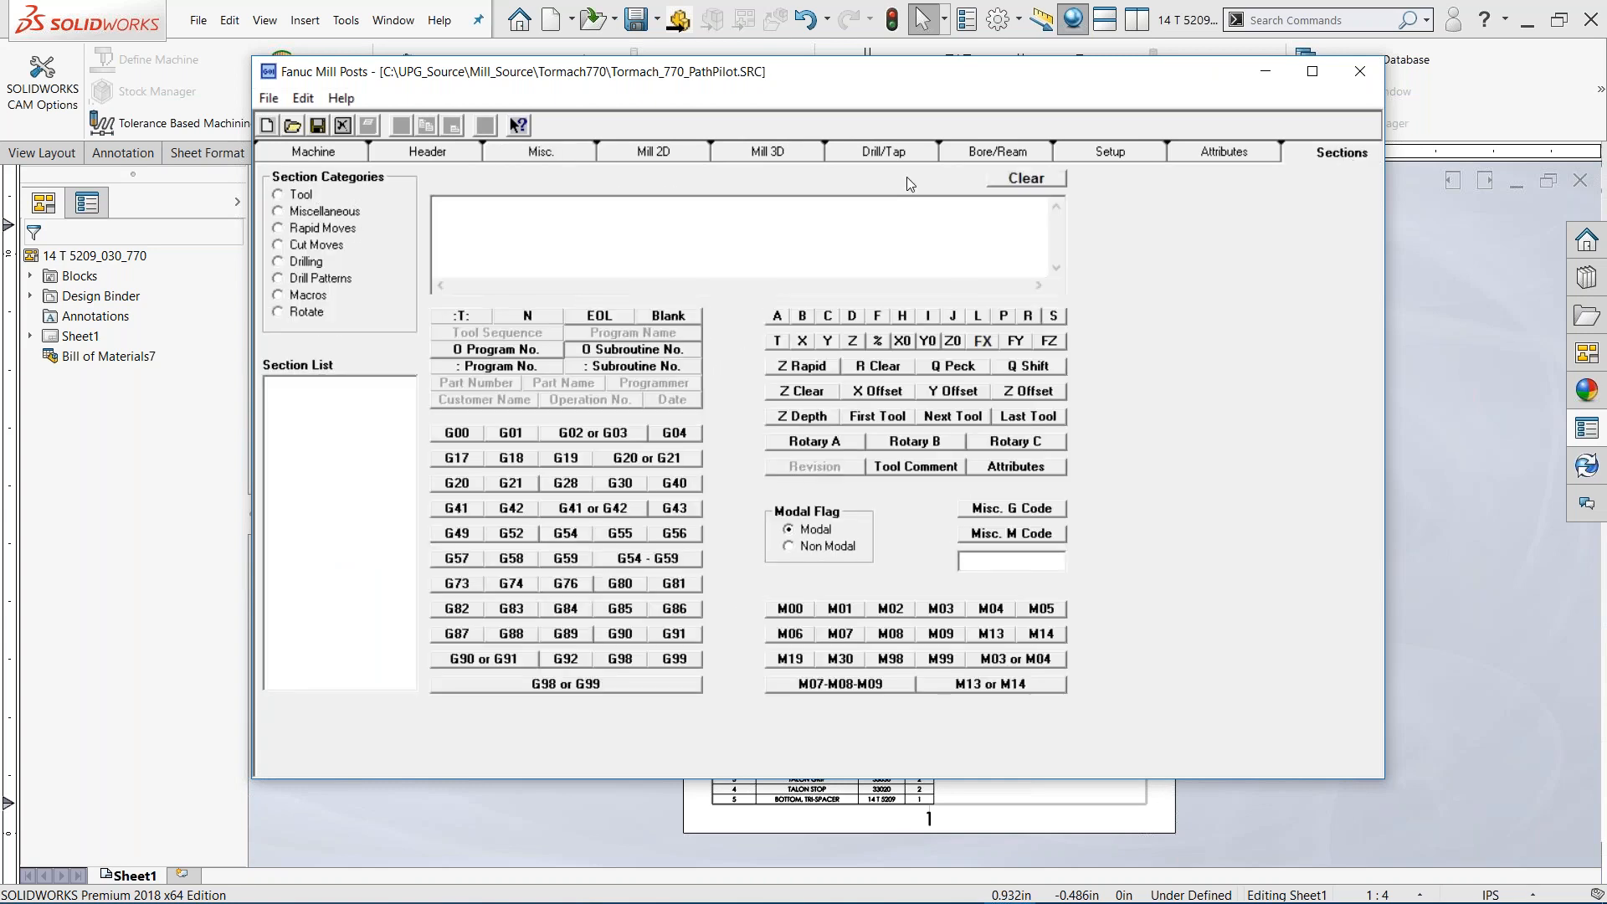
left_click(280, 195)
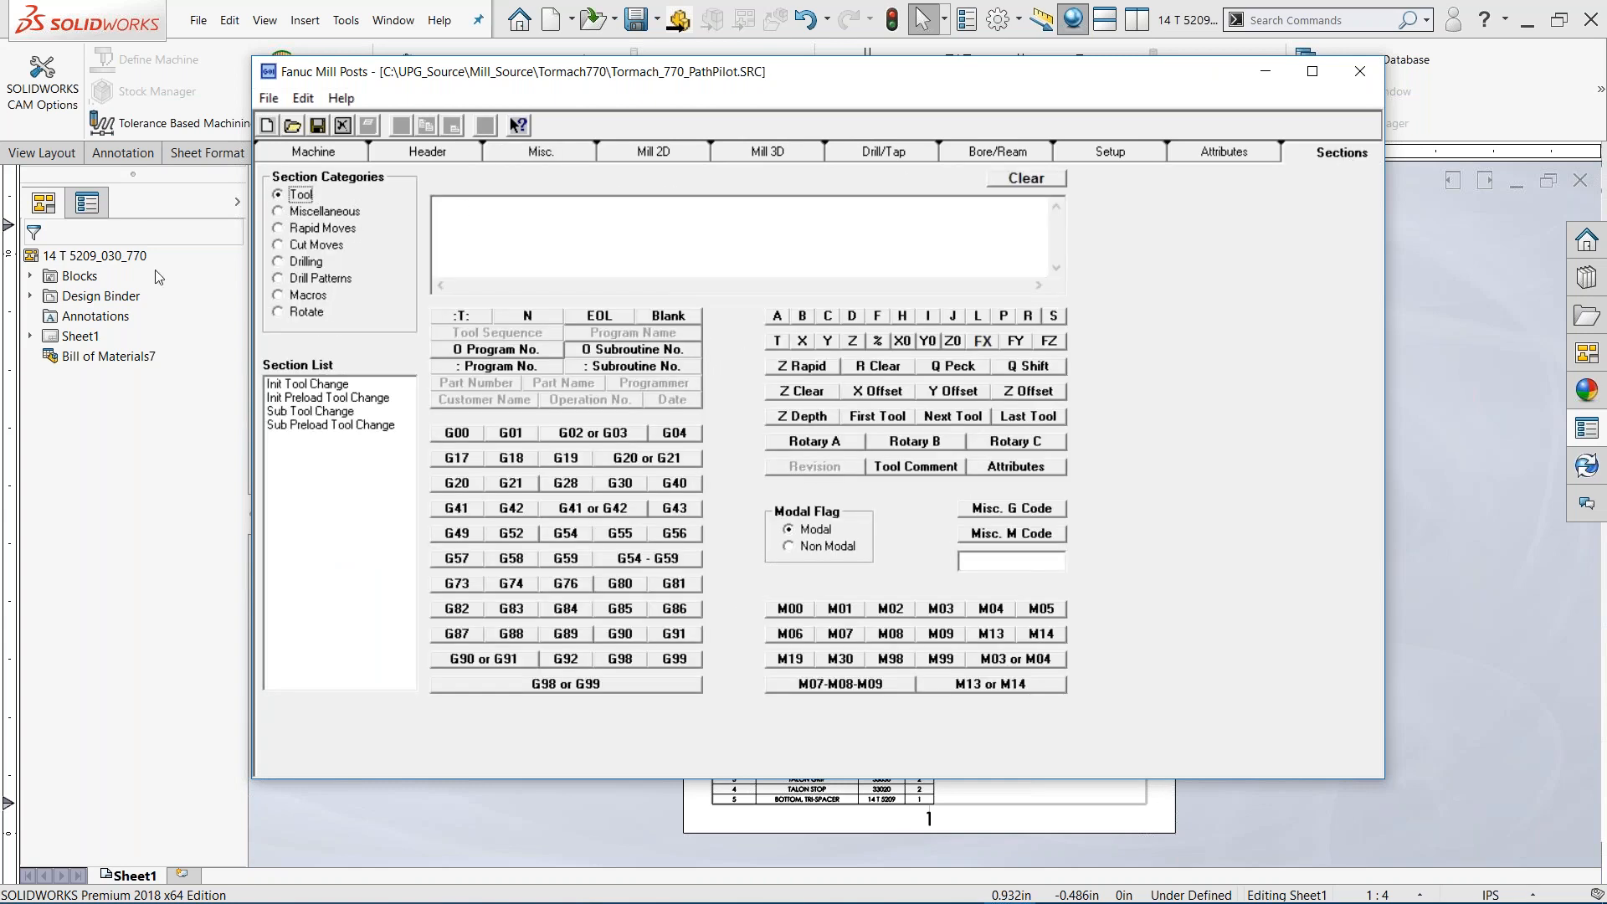
left_click(301, 384)
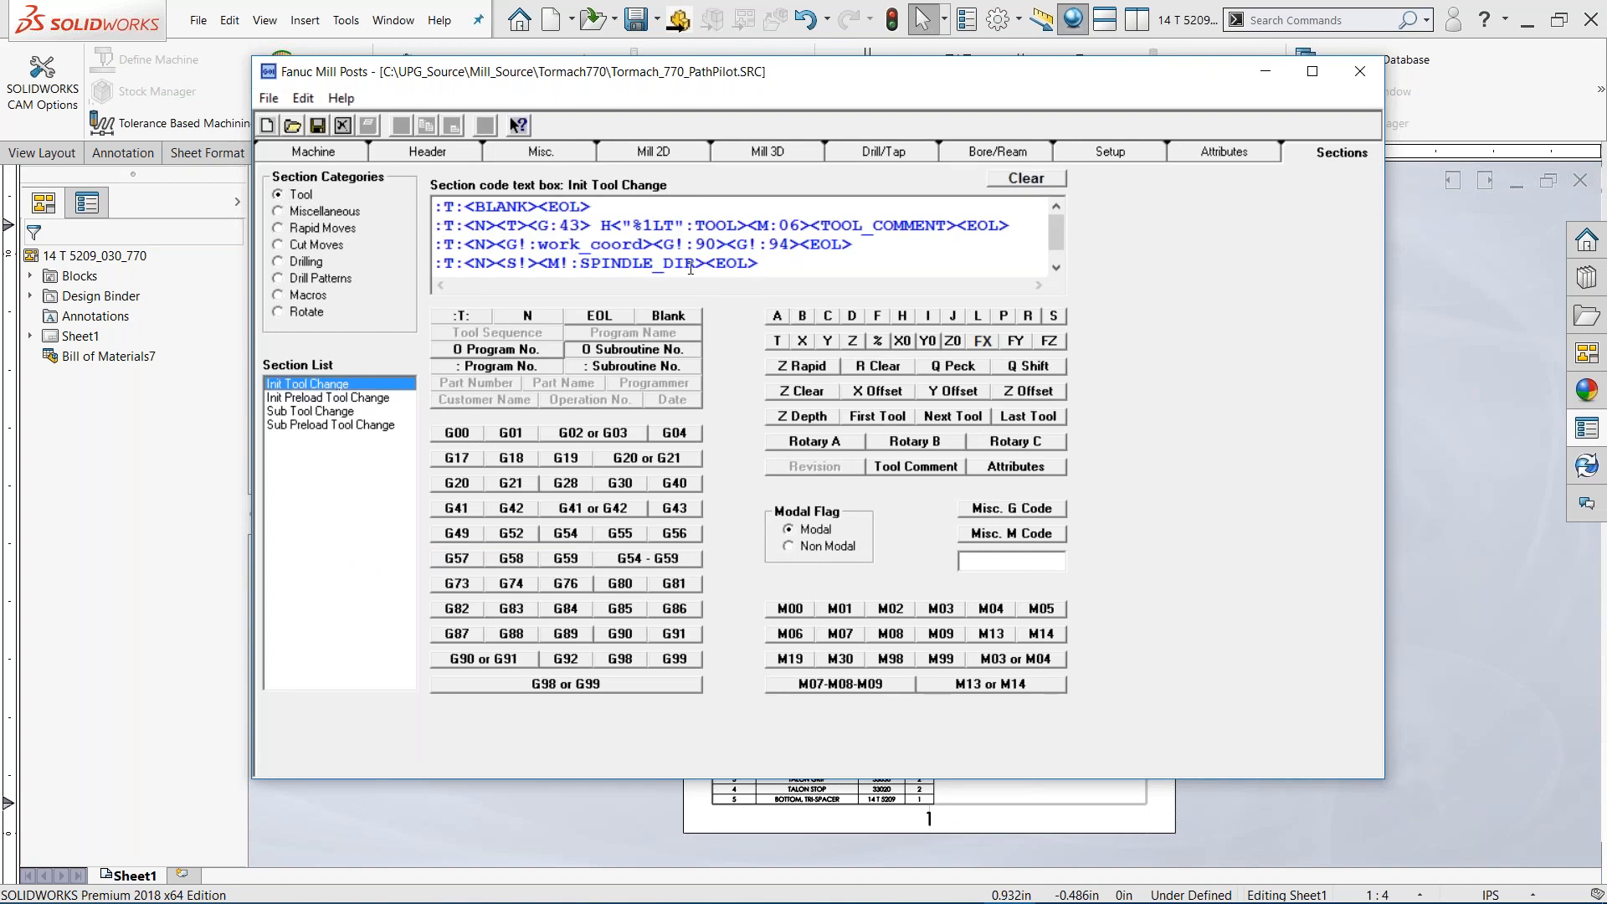
left_click(316, 414)
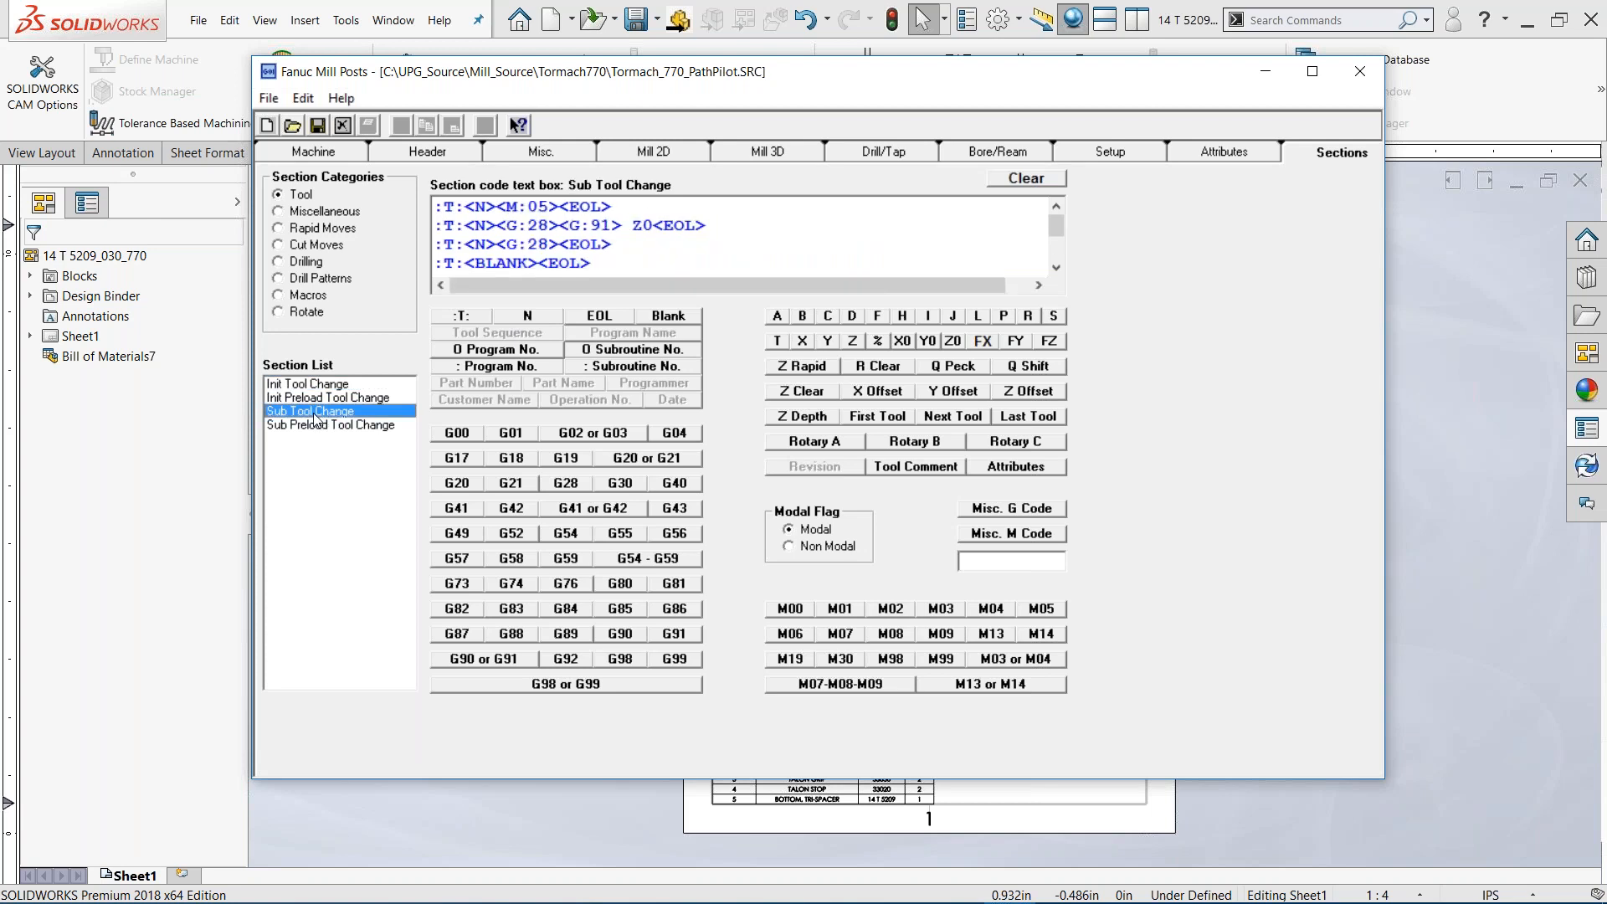
left_click(315, 388)
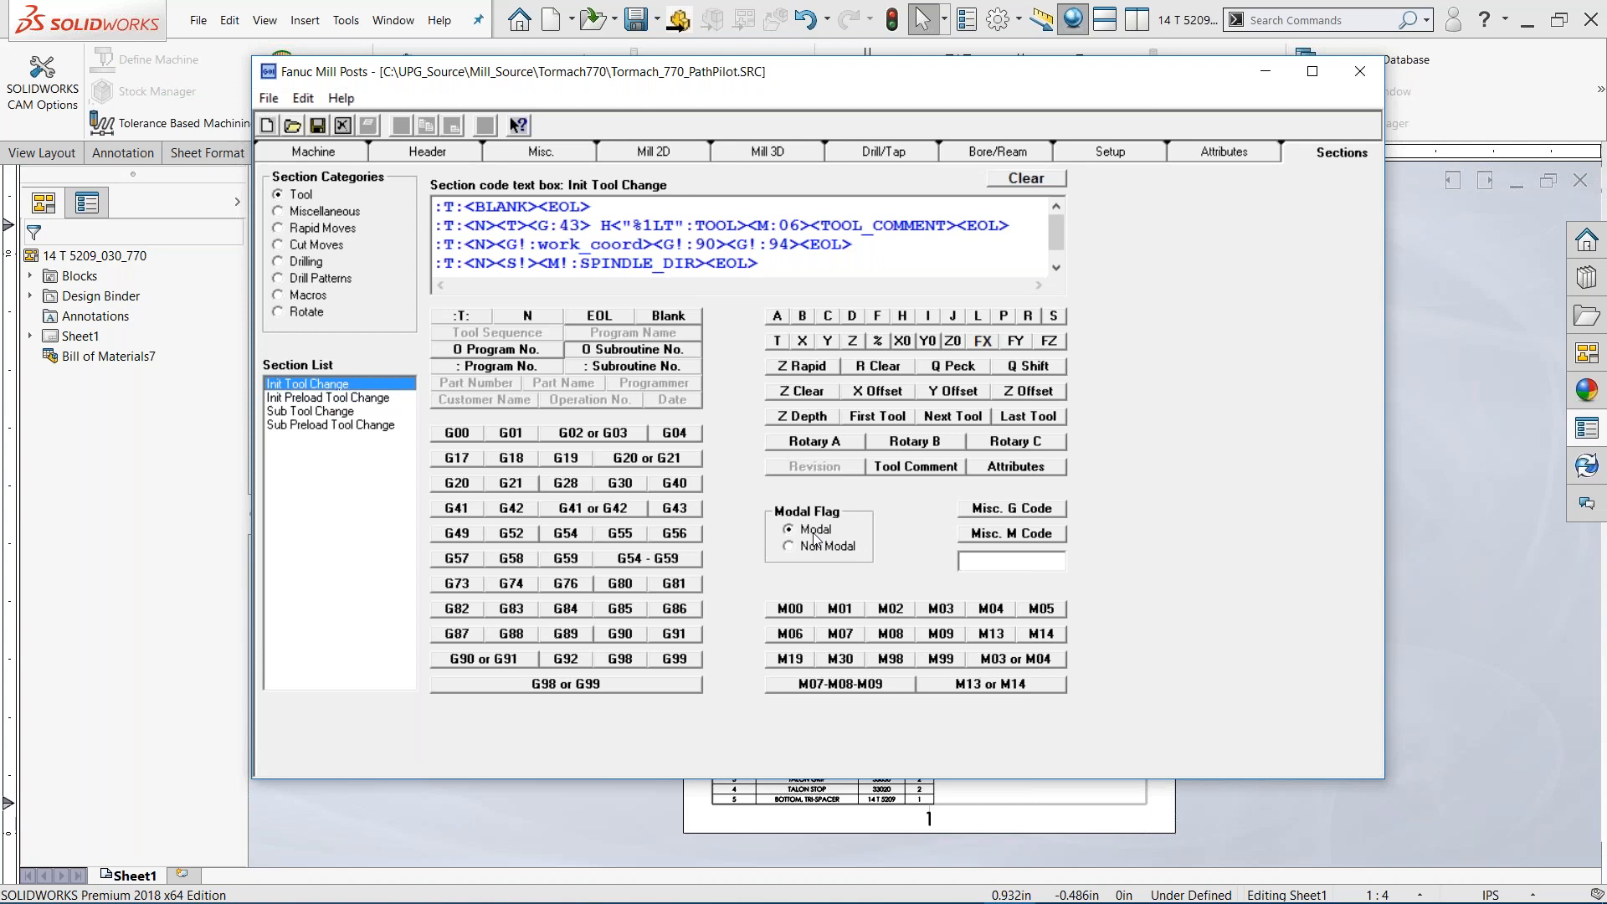
left_click(1363, 67)
left_click(887, 535)
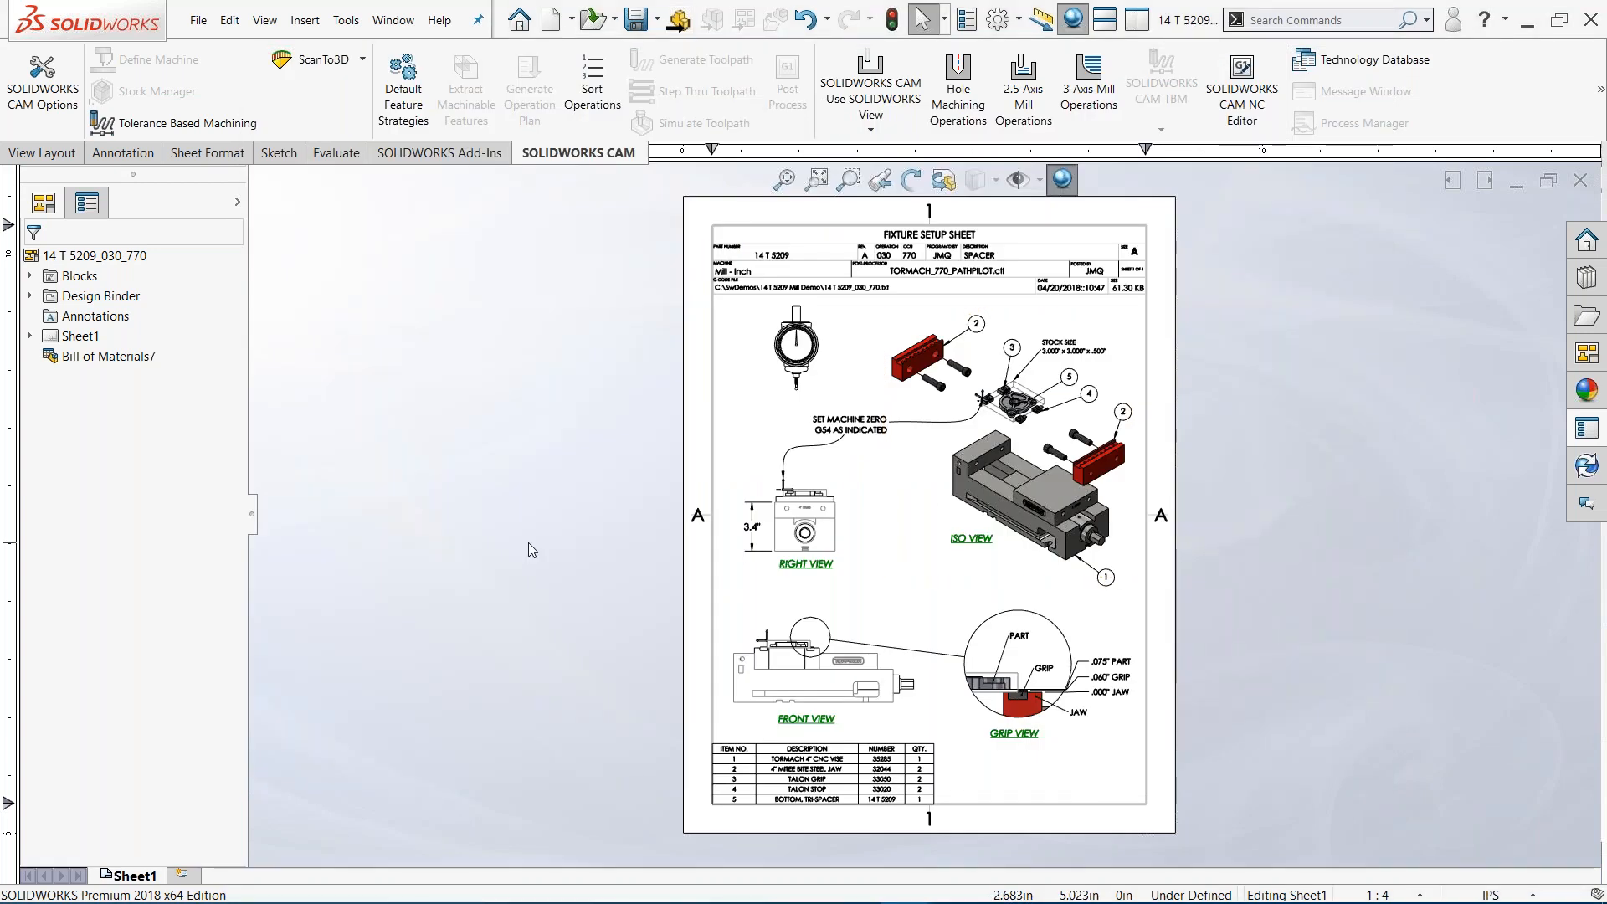
Switch to the 14 T 5209 Mill Demo folder and open the editable presentation Introduction to SOLIDWORKS CAM.pptx in PowerPoint
key("alt+Tab")
key("alt+Tab")
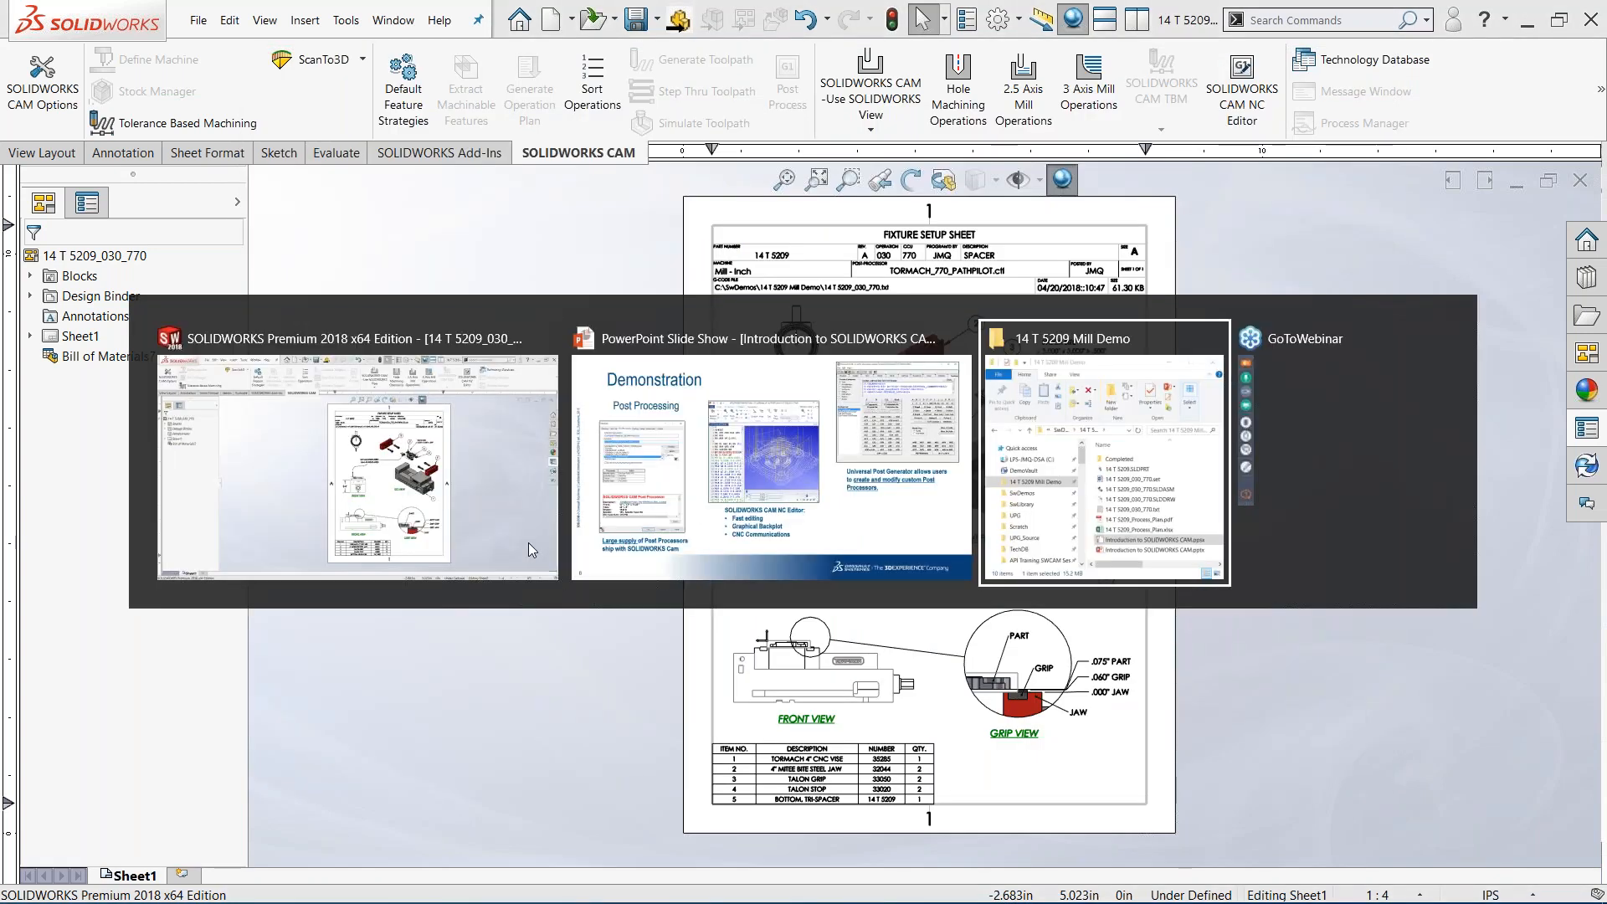
key("alt+Tab")
key("alt+Tab")
key("alt+Tab")
key("alt+Tab")
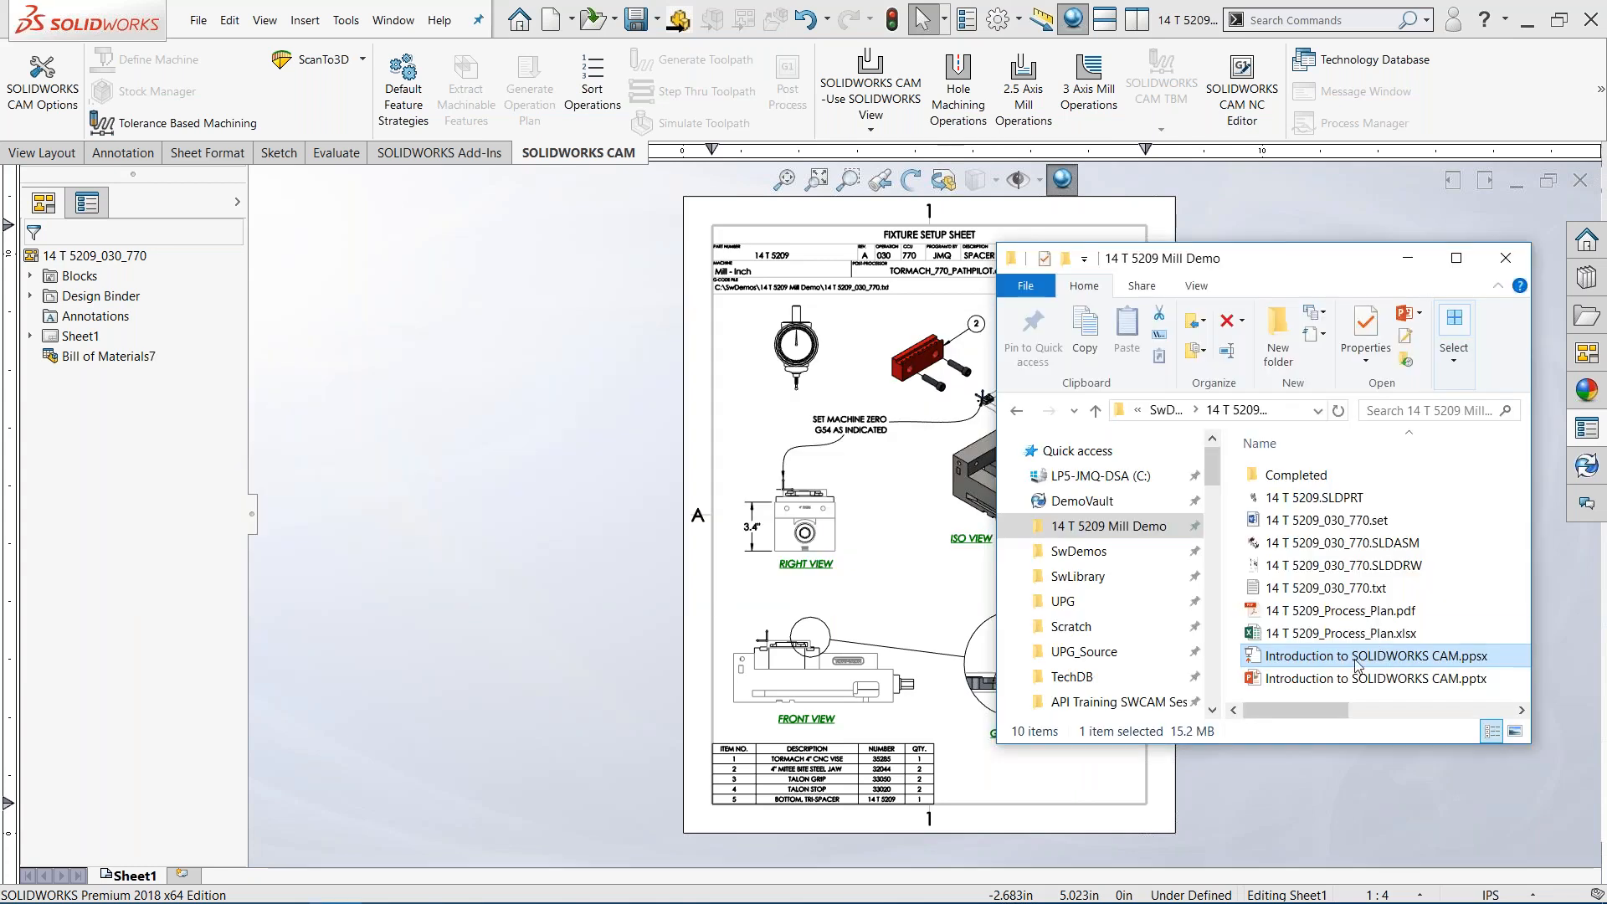
double_click(1357, 663)
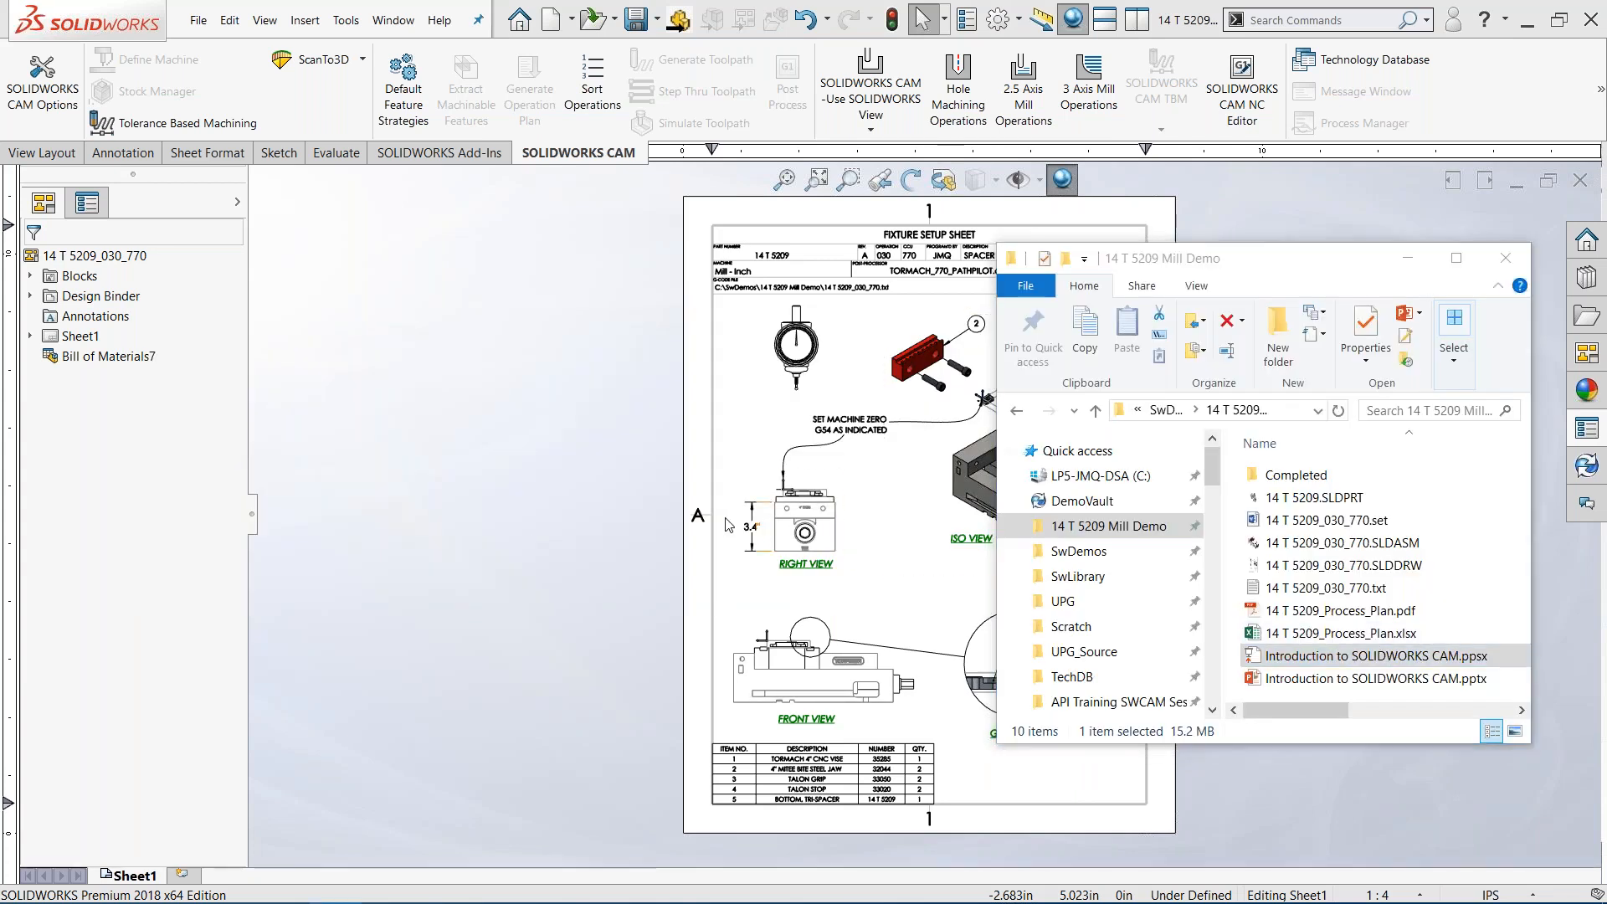
left_click(1409, 661)
double_click(1407, 681)
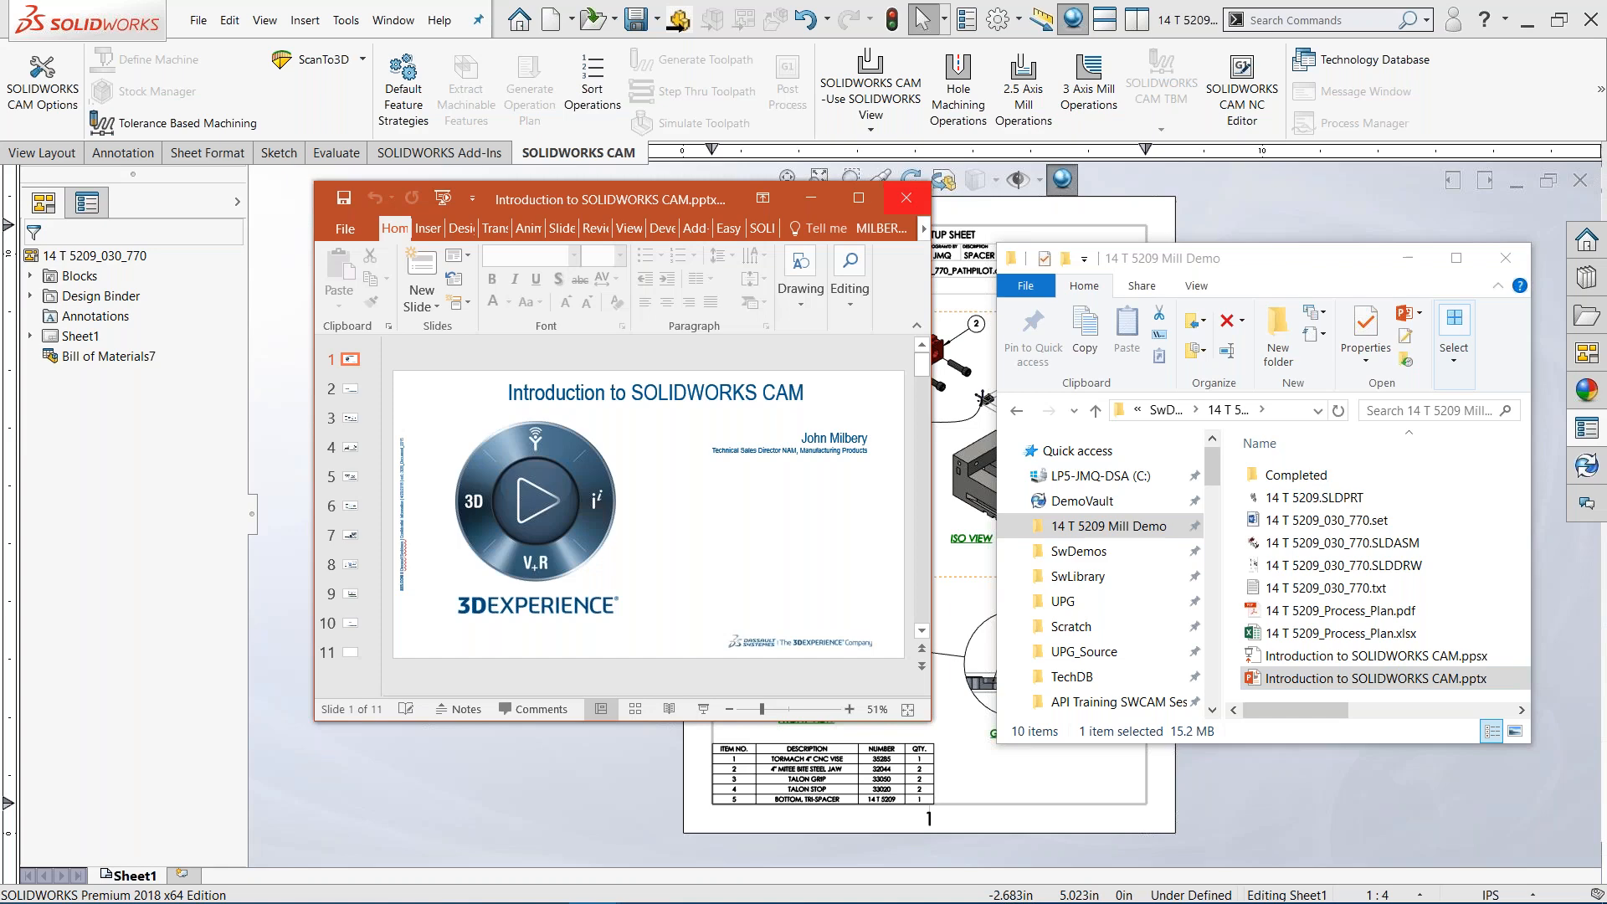
Maximize the presentation window and display slide 10, the QUESTIONS? slide
left_click(858, 198)
left_click(67, 751)
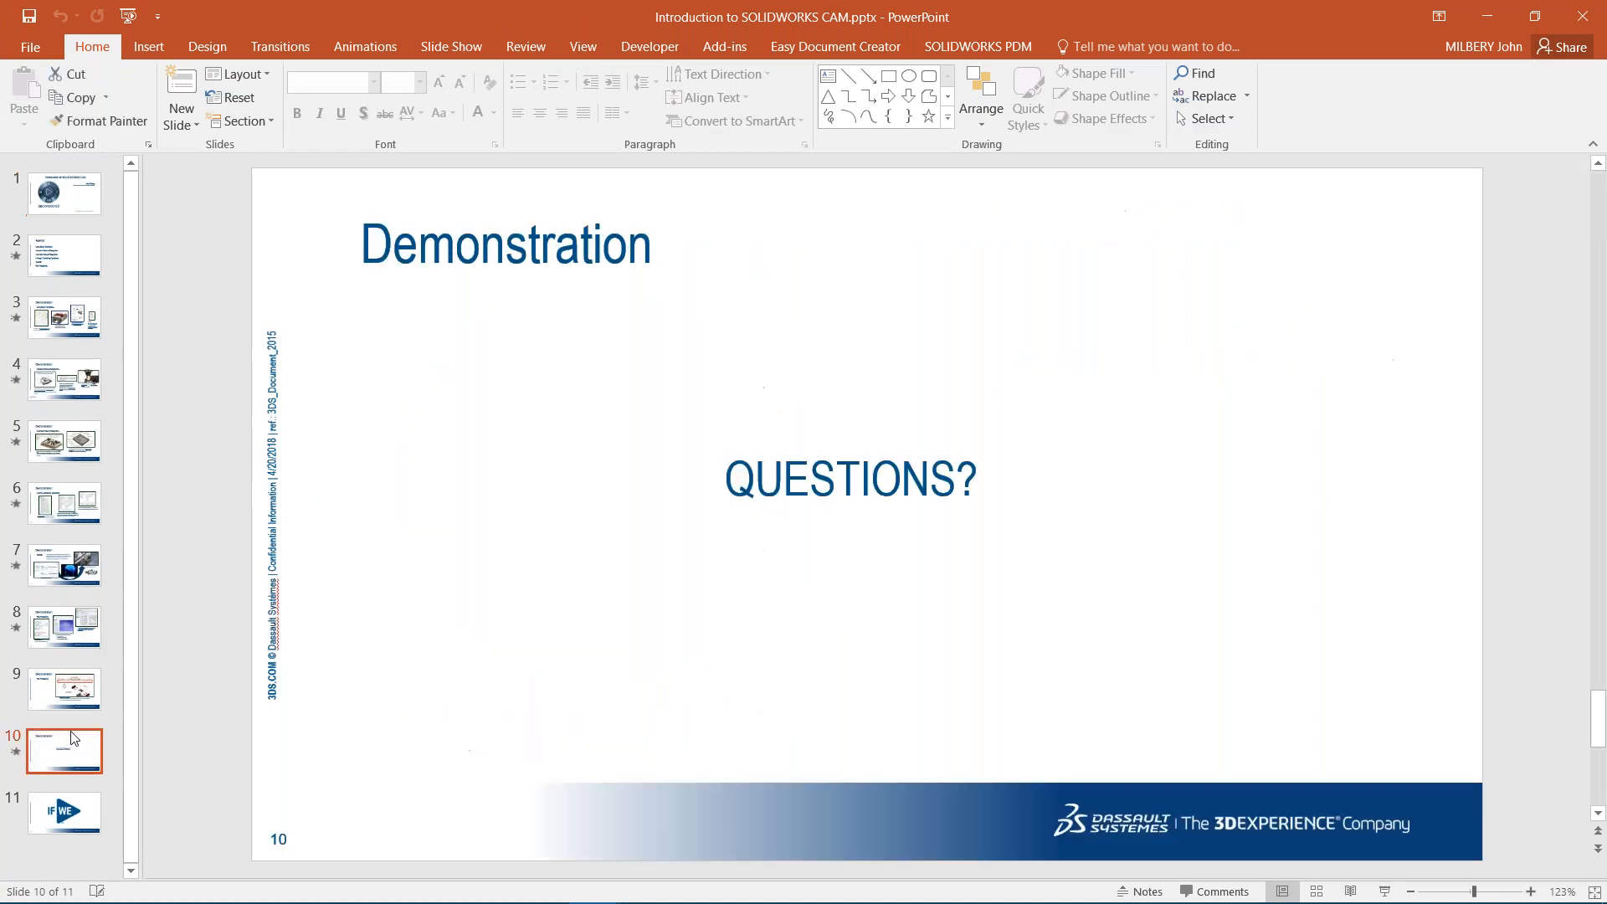
left_click(78, 688)
left_click(59, 734)
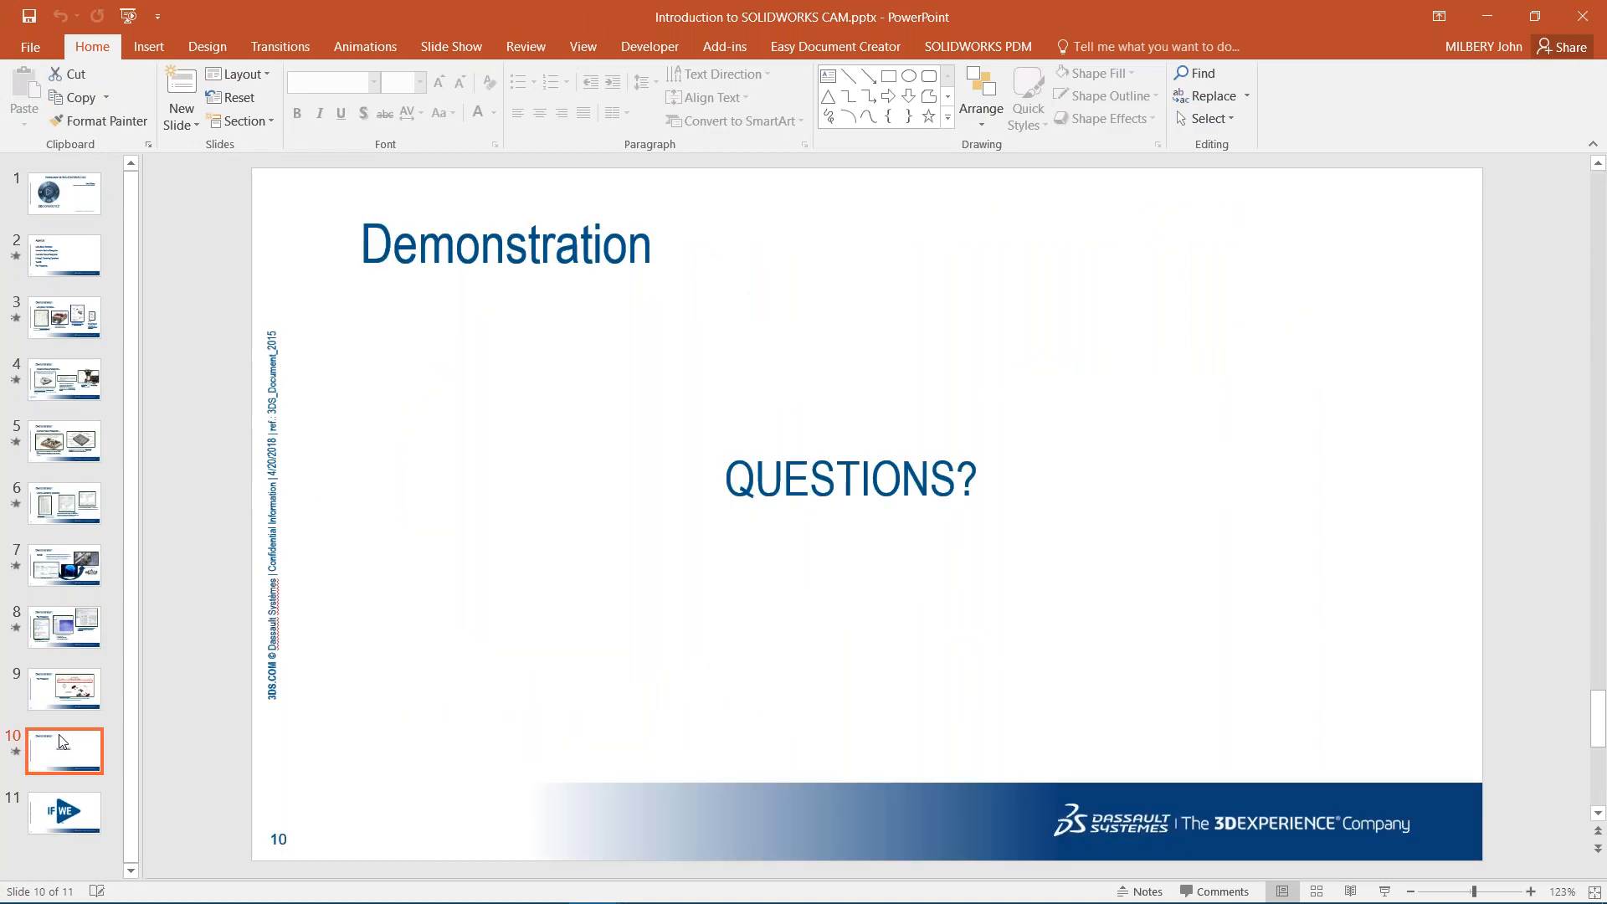